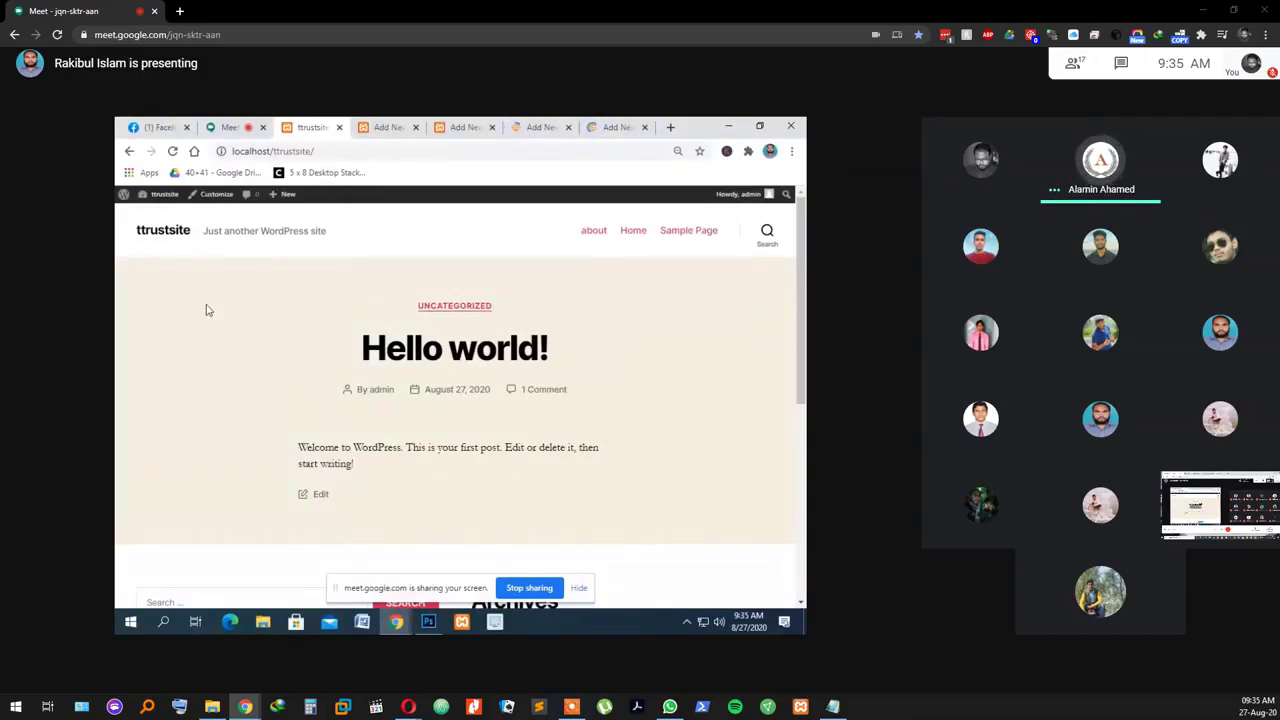
Step: Go from the Hello world! front page to the admin Dashboard and close two extra Add New tabs
click(151, 214)
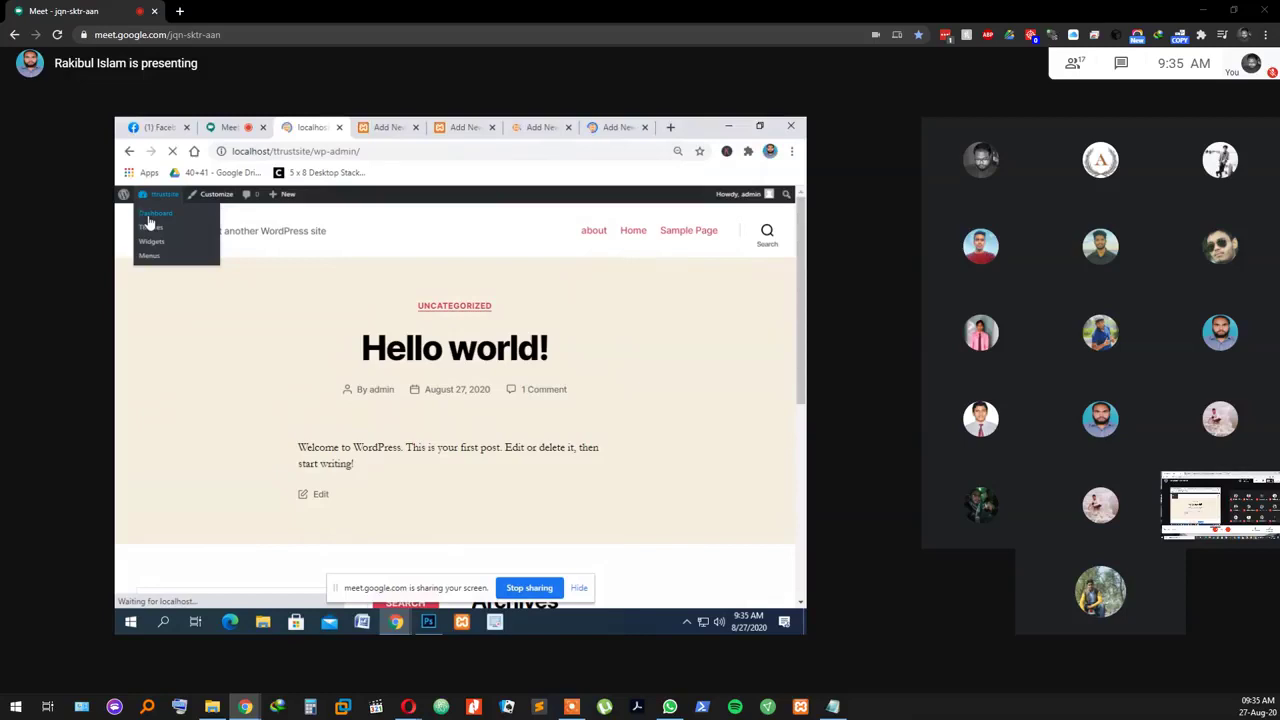
click(568, 127)
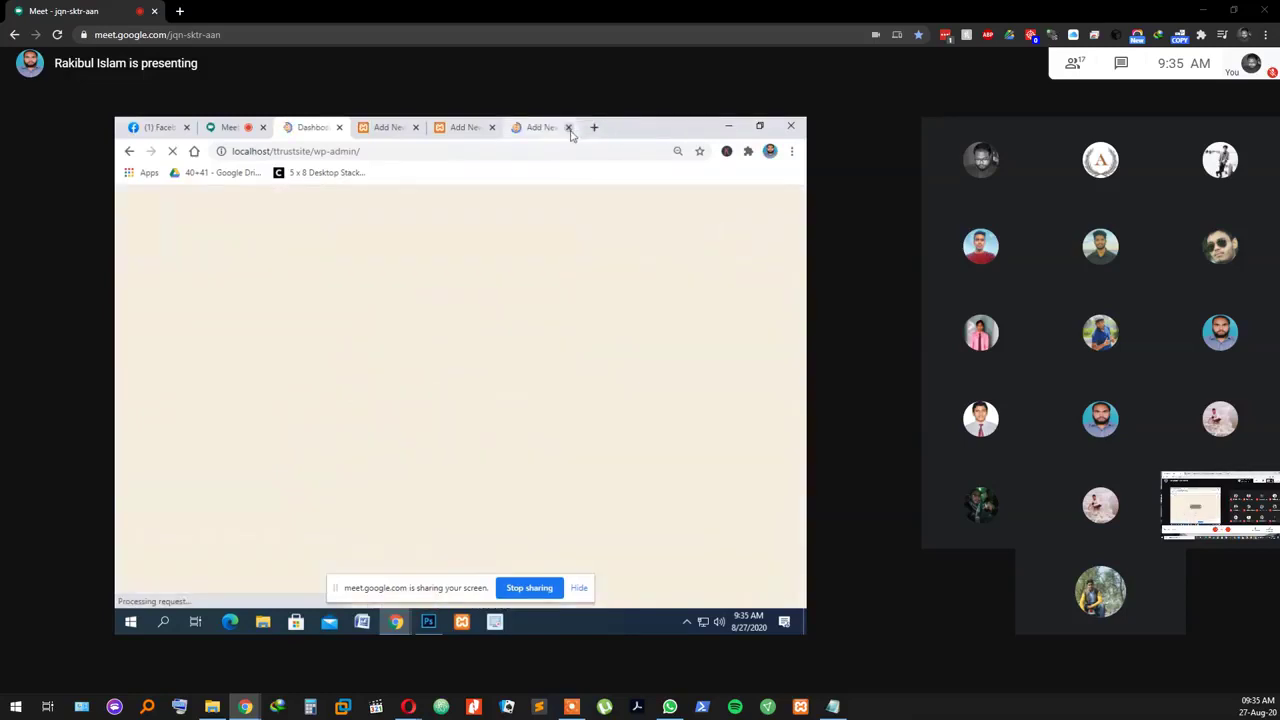
click(568, 127)
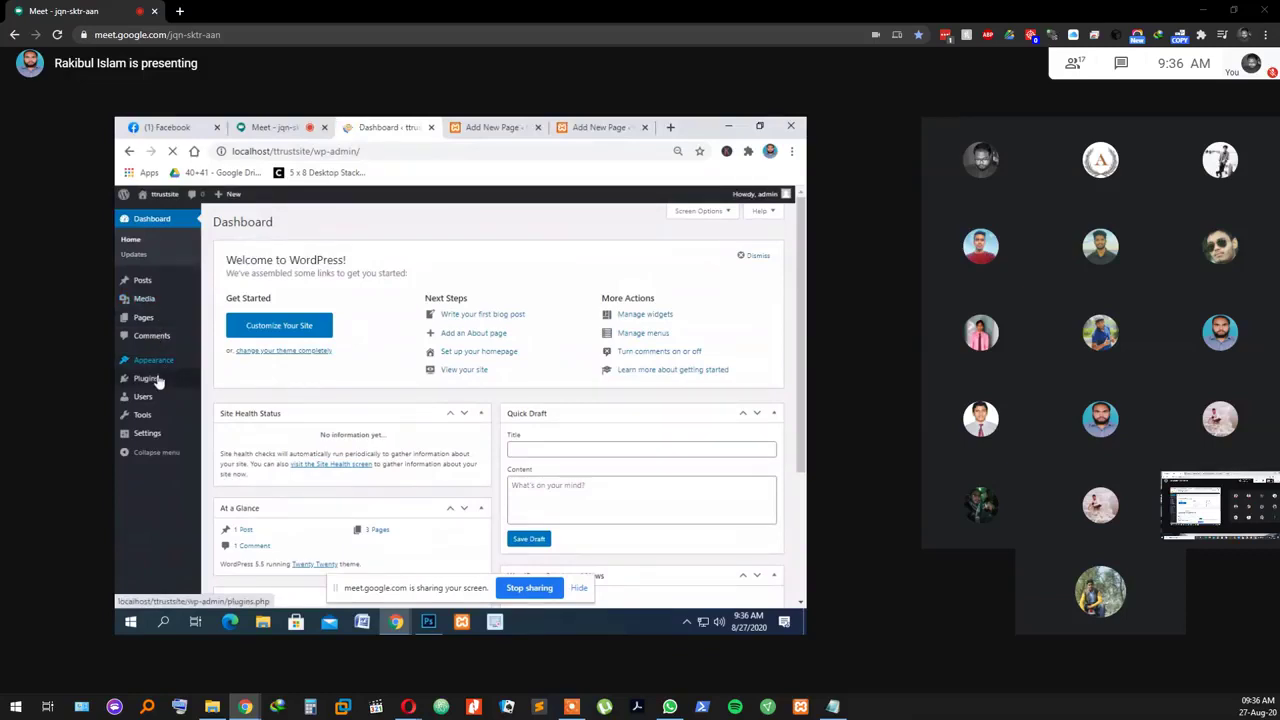
Step: Open Appearance > Themes and start searching the installed themes for 'sstra'
mouse_move(152, 362)
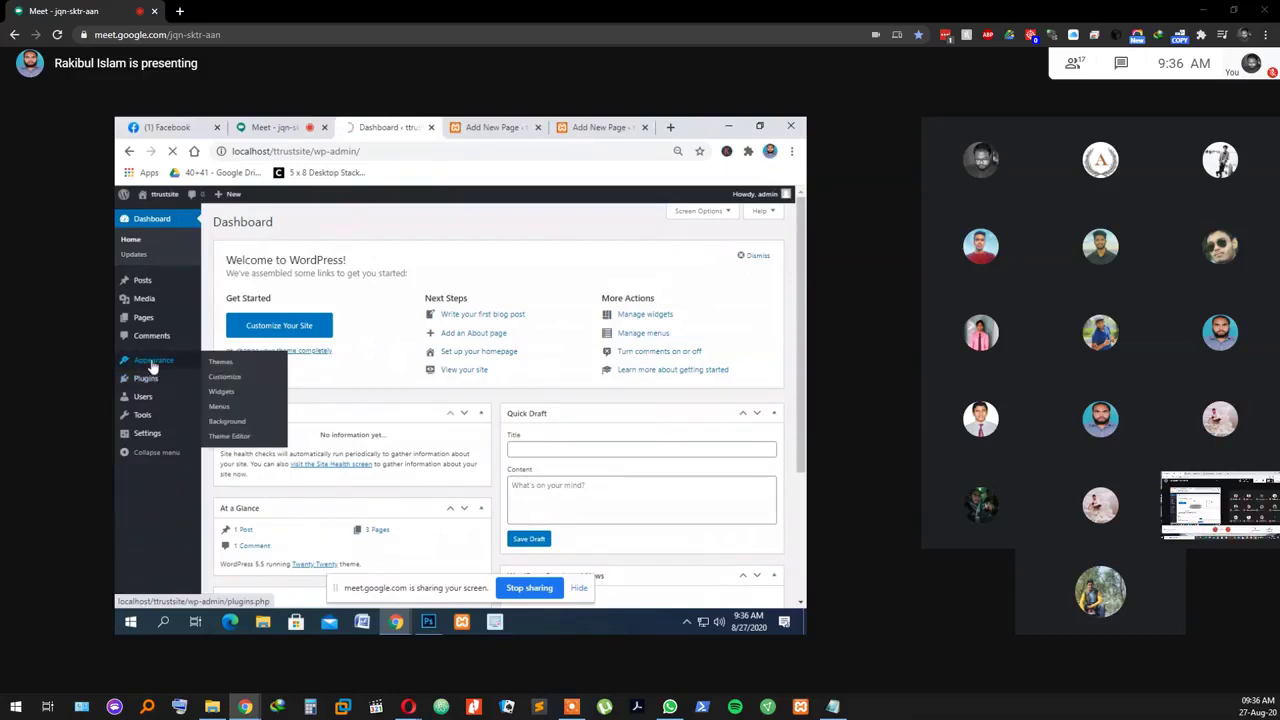
click(217, 366)
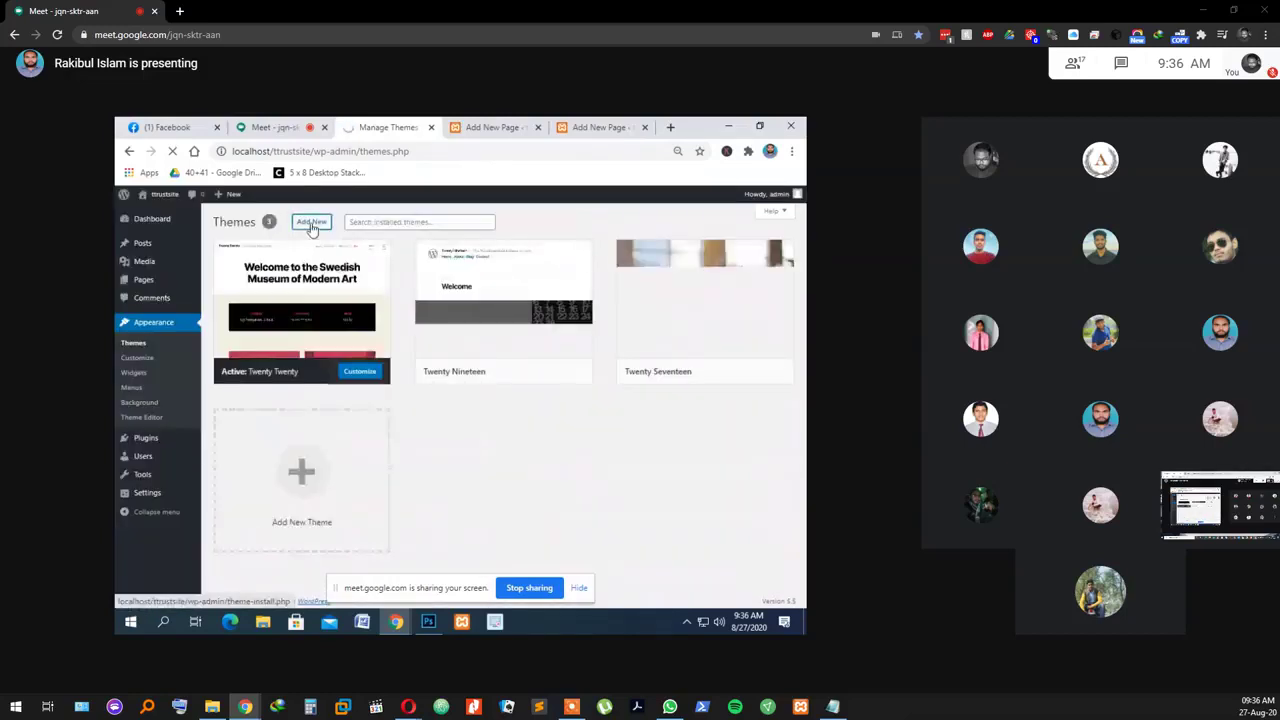
click(370, 222)
text(s)
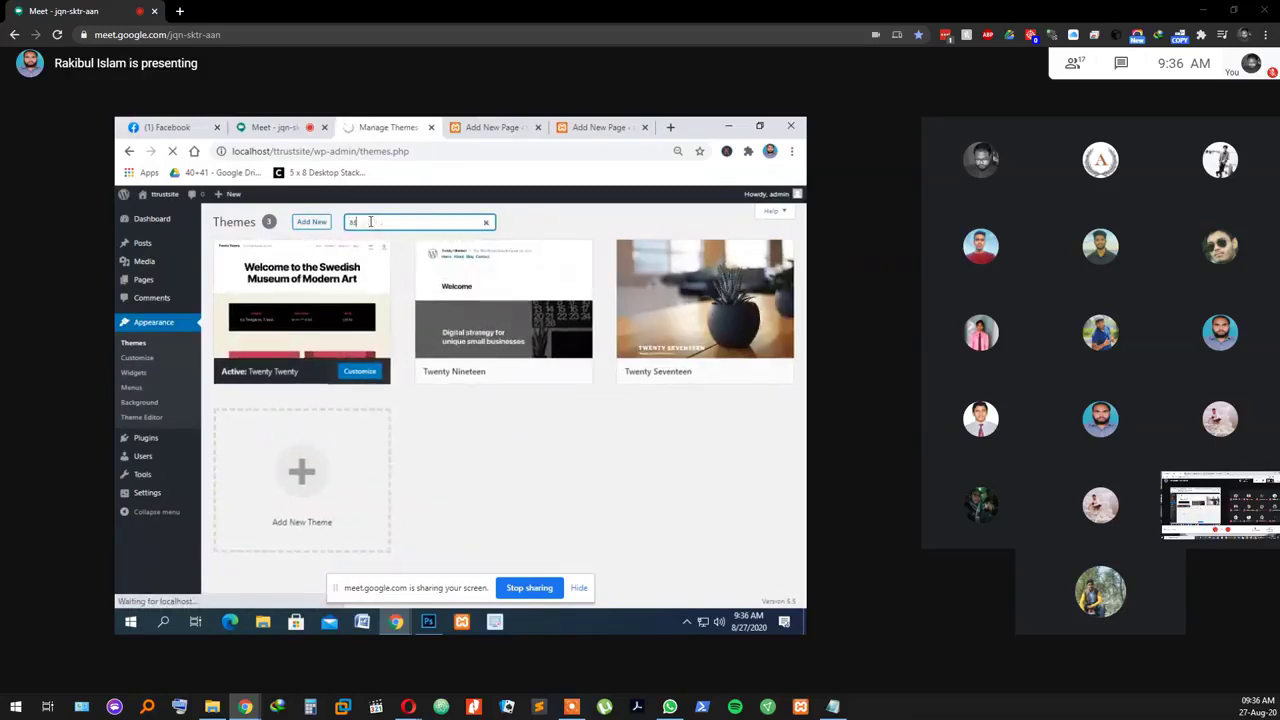
text(s)
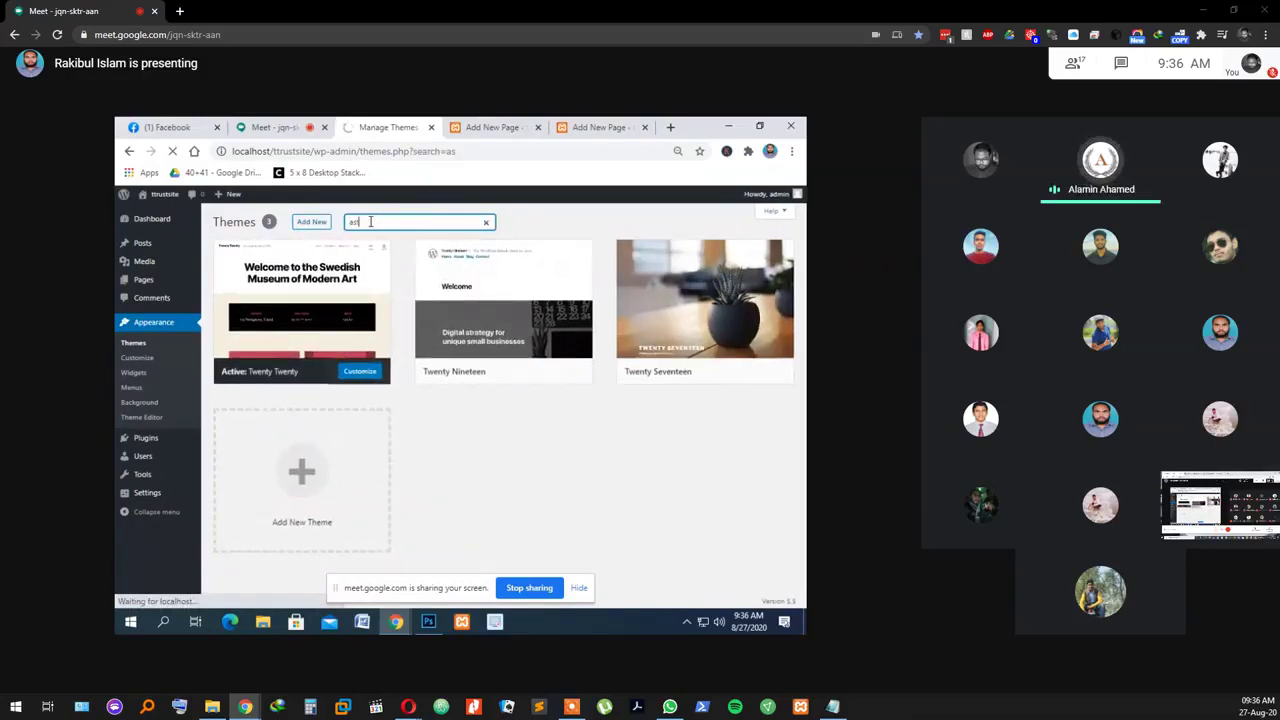
text(tra)
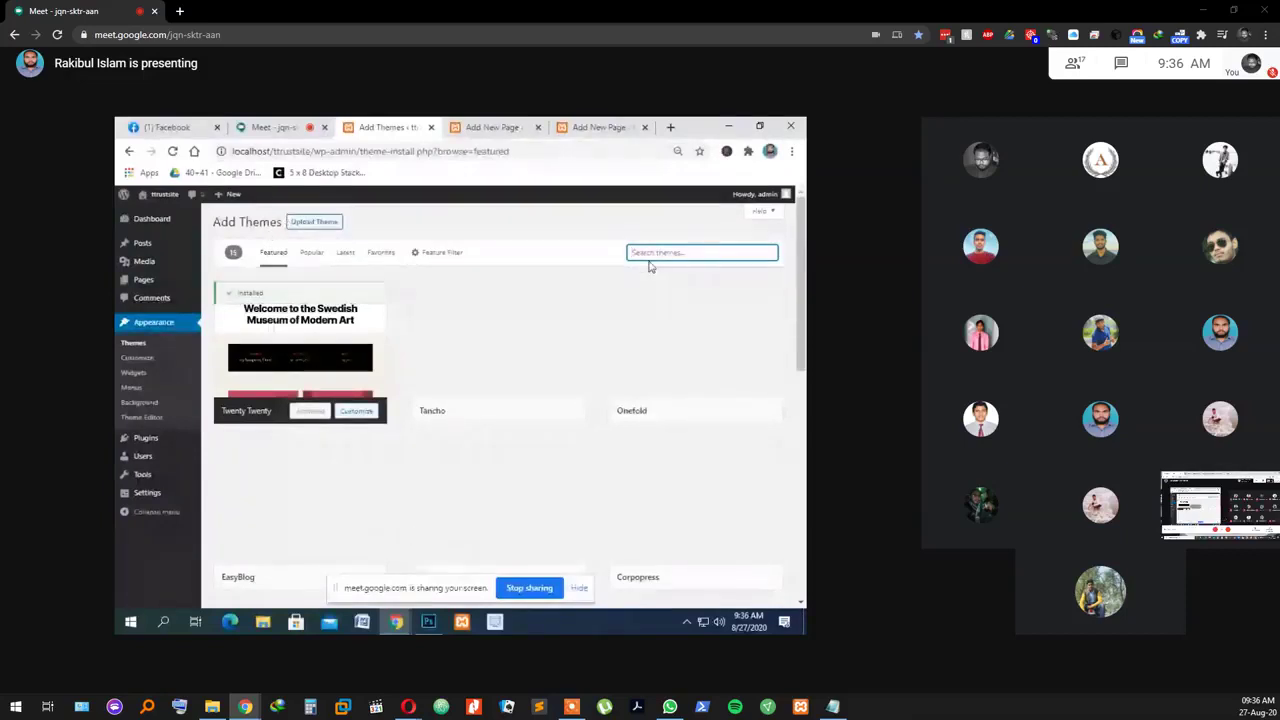
Step: Search the theme directory for 'astra' to list the Astra and Astral themes
click(153, 322)
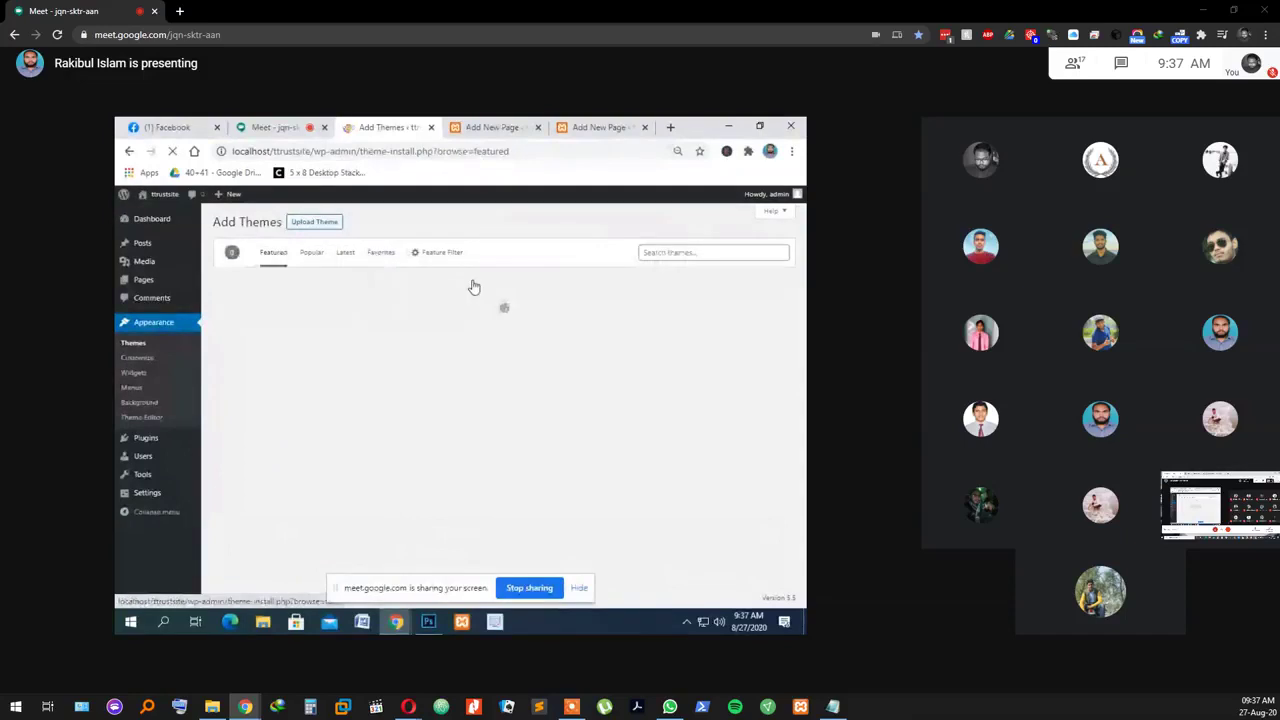
click(669, 253)
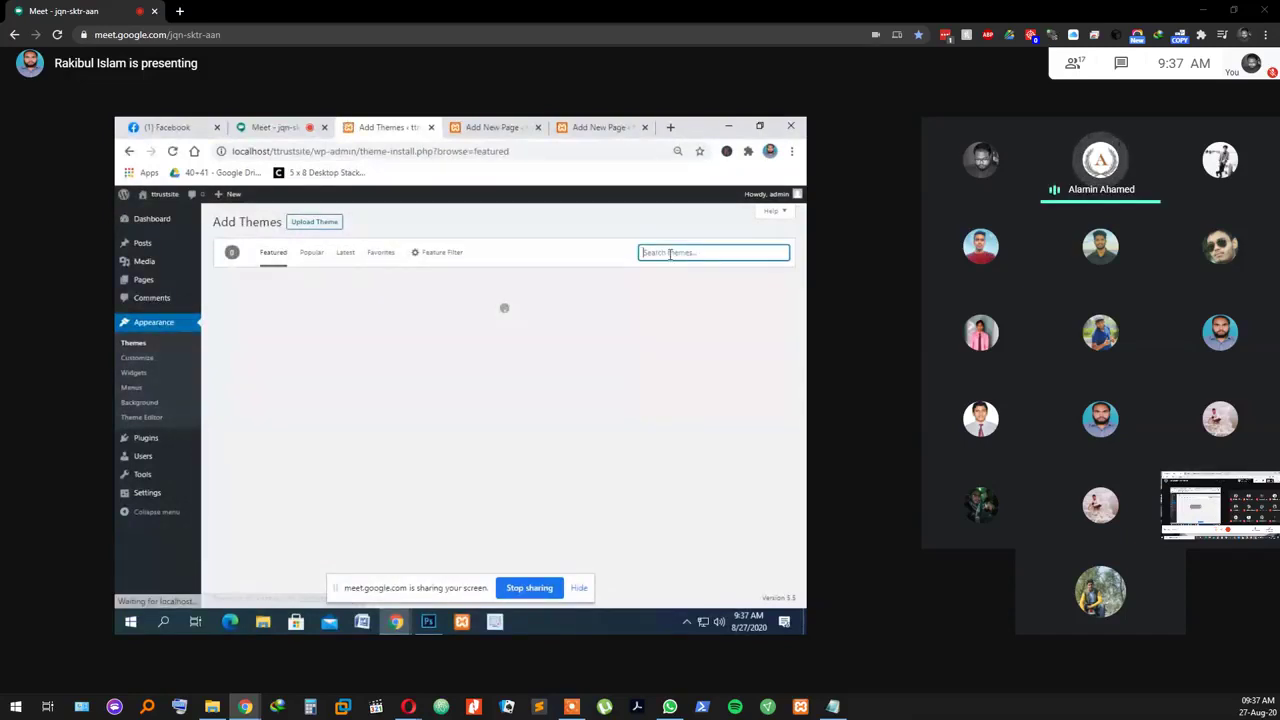
text(ast)
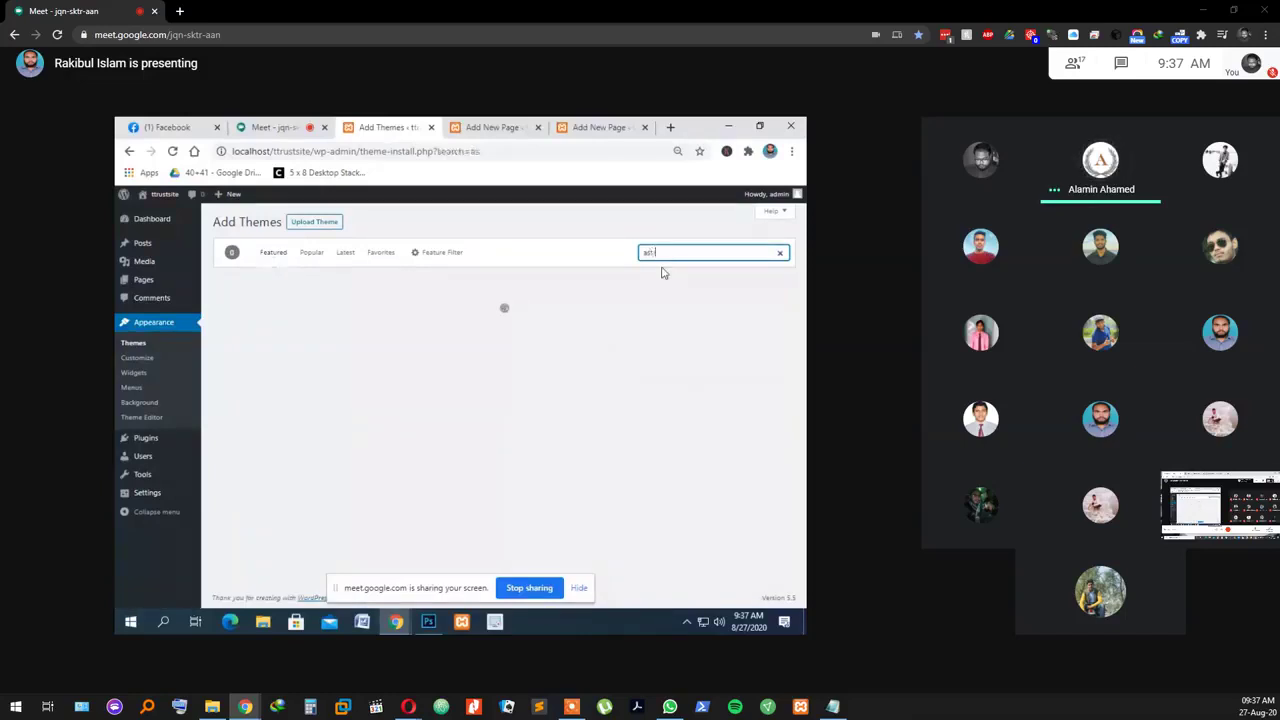
text(ra)
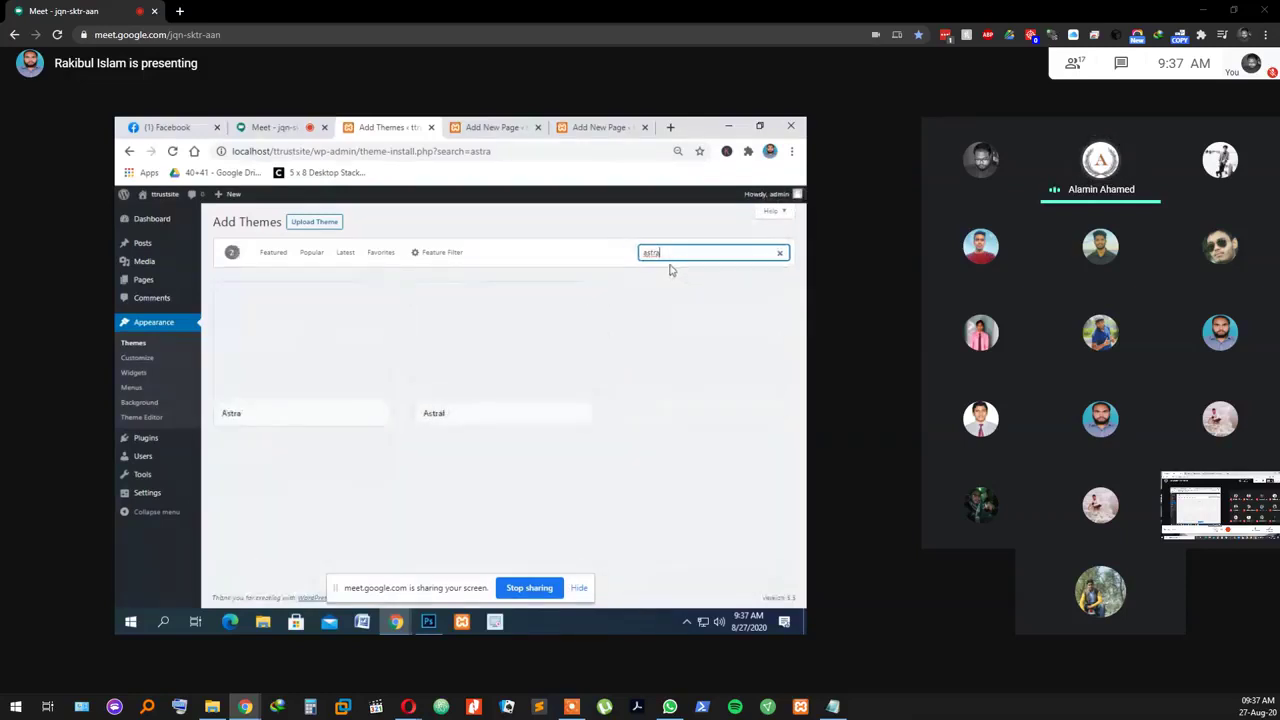
mouse_move(326, 413)
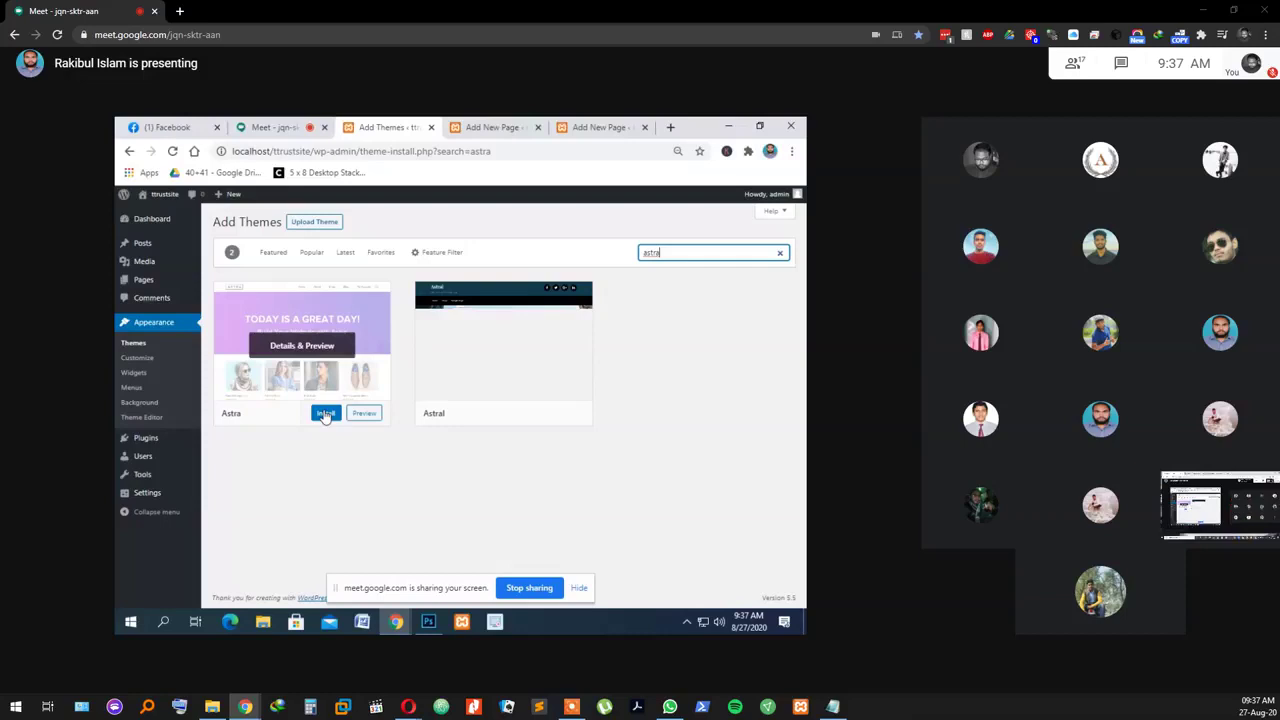
Step: Install the Astra theme and activate it once installation finishes
click(325, 414)
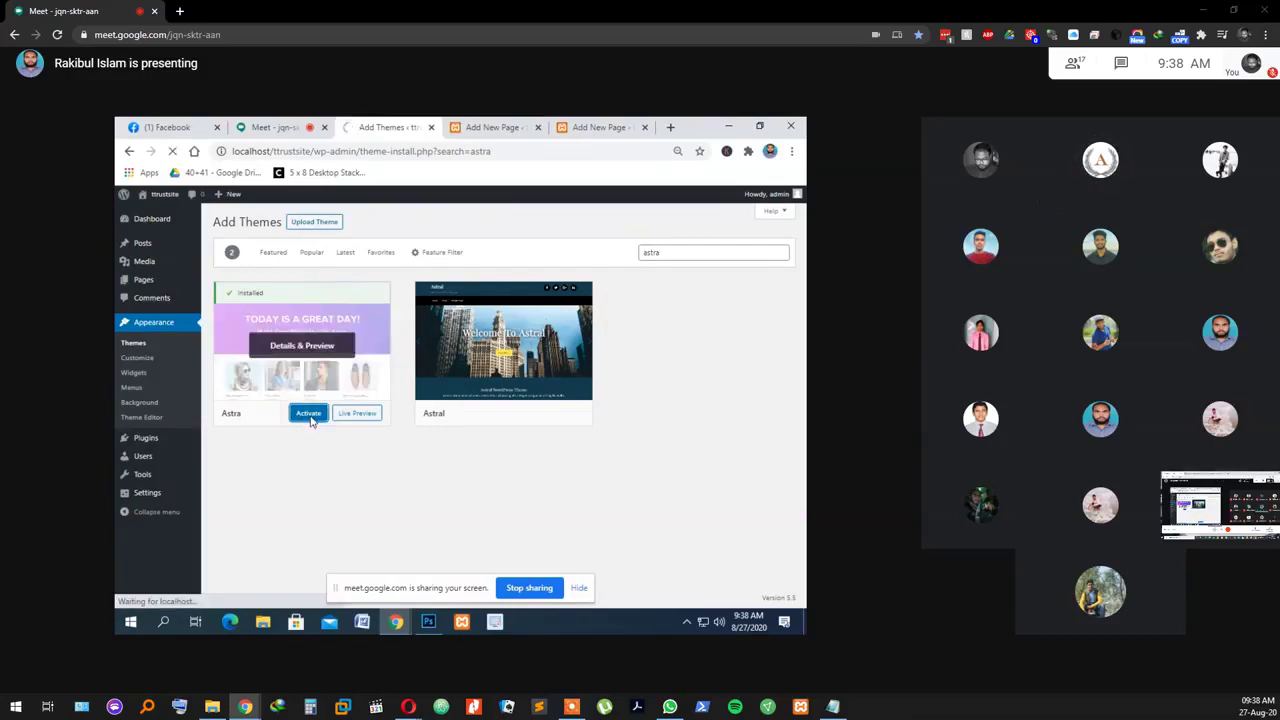
click(310, 414)
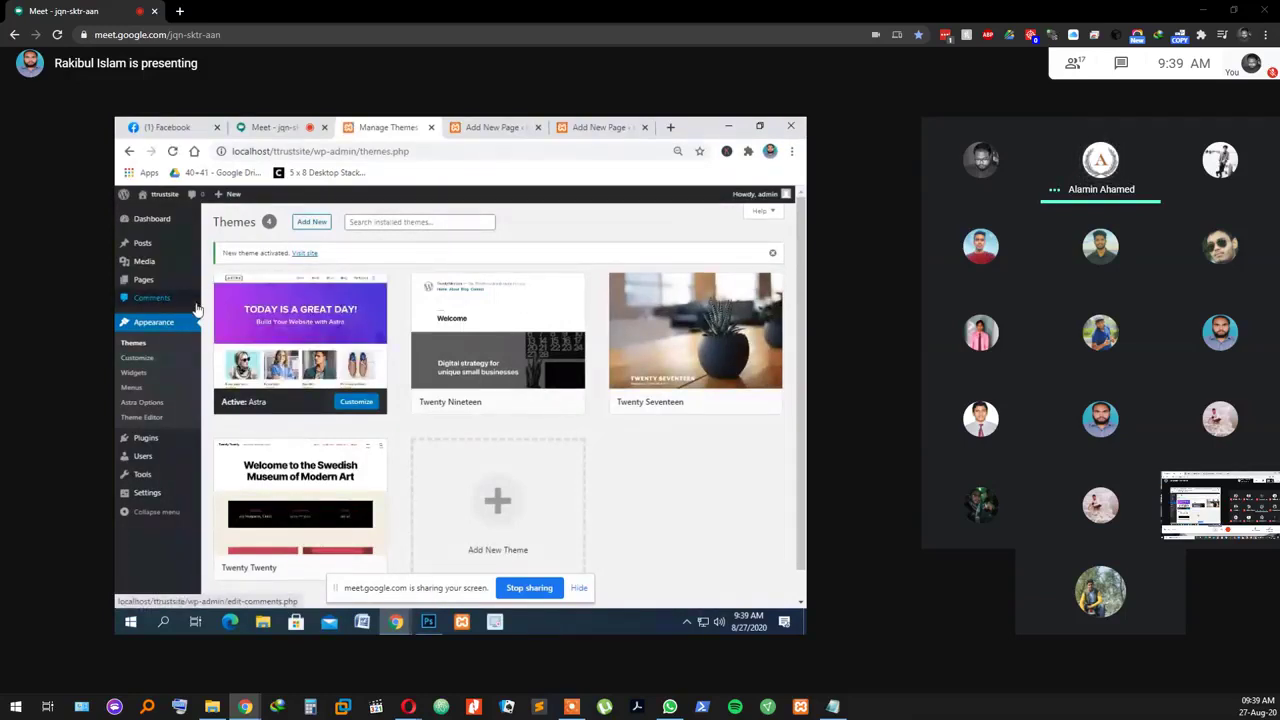
Step: Open Appearance > Menus and start naming the new menu 'Main Menu'
click(141, 389)
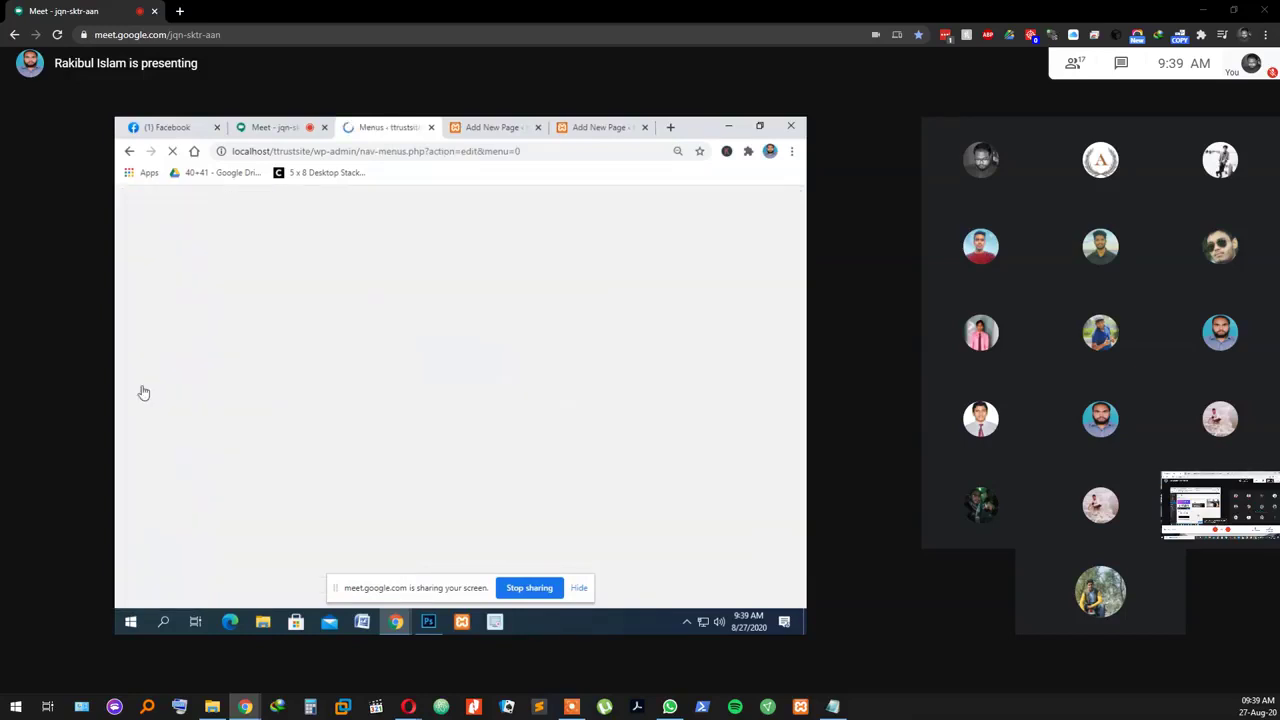
mouse_move(491, 136)
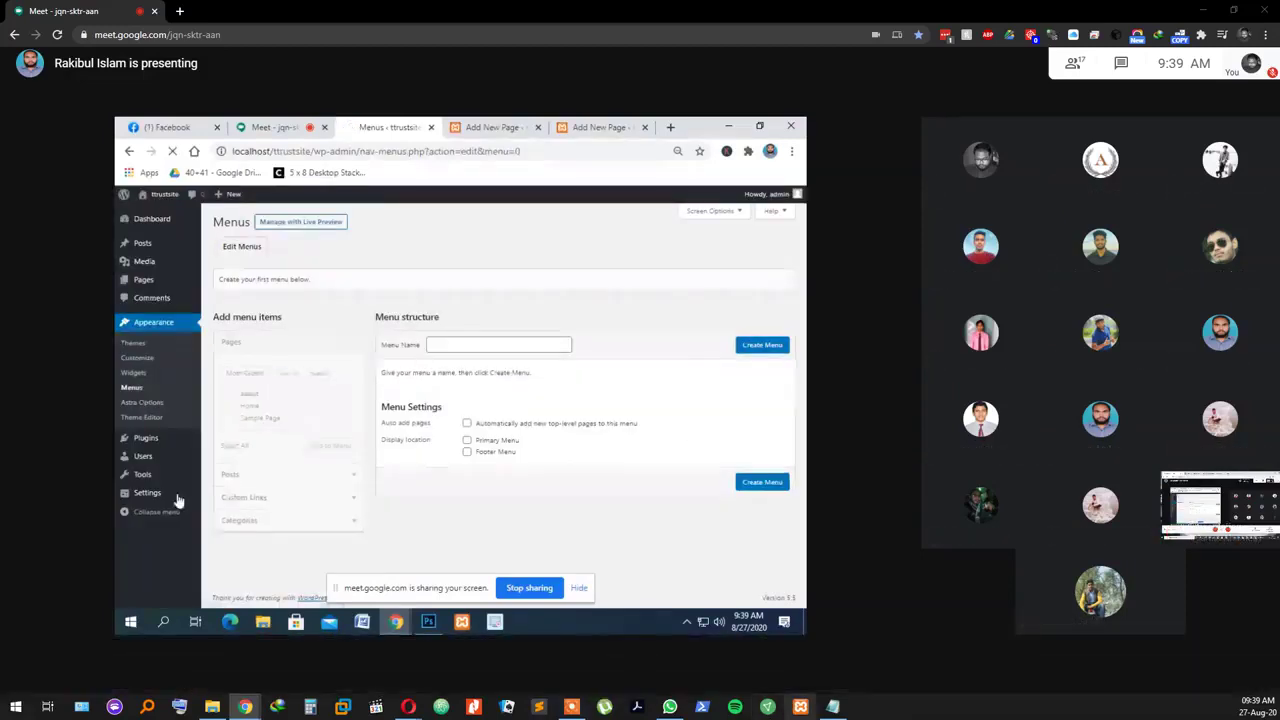
click(466, 346)
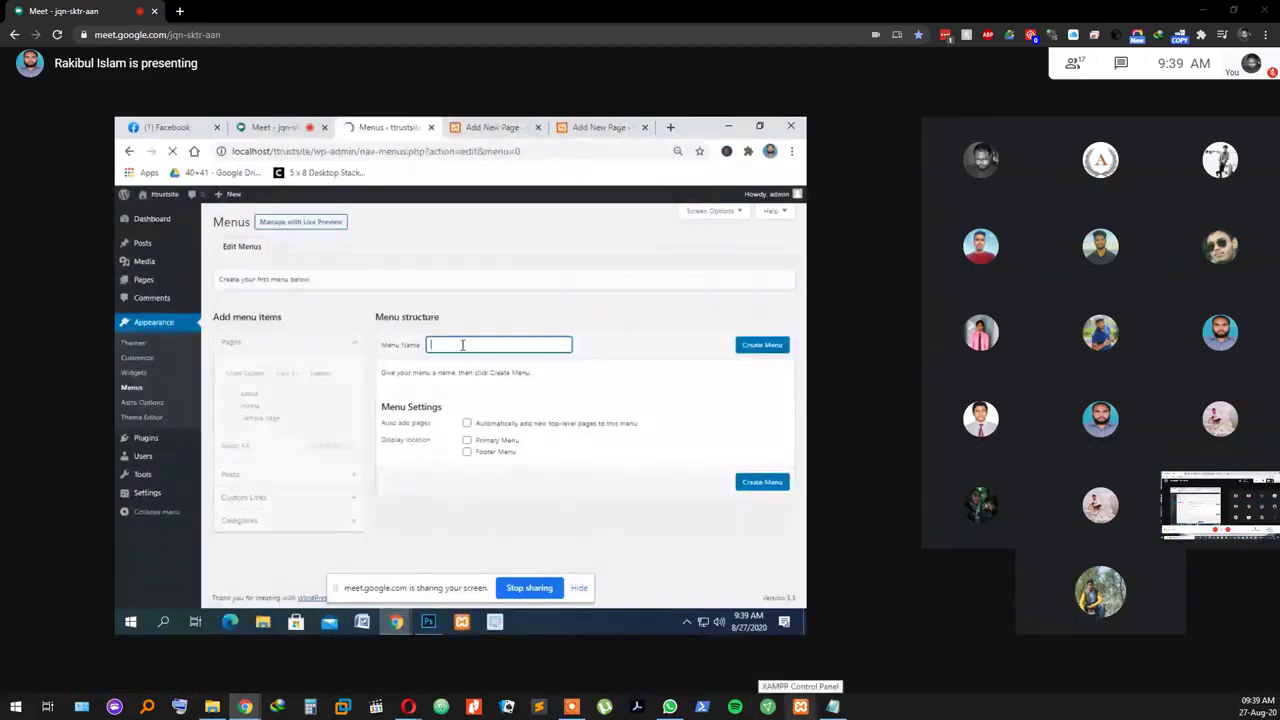
text(Main Menu)
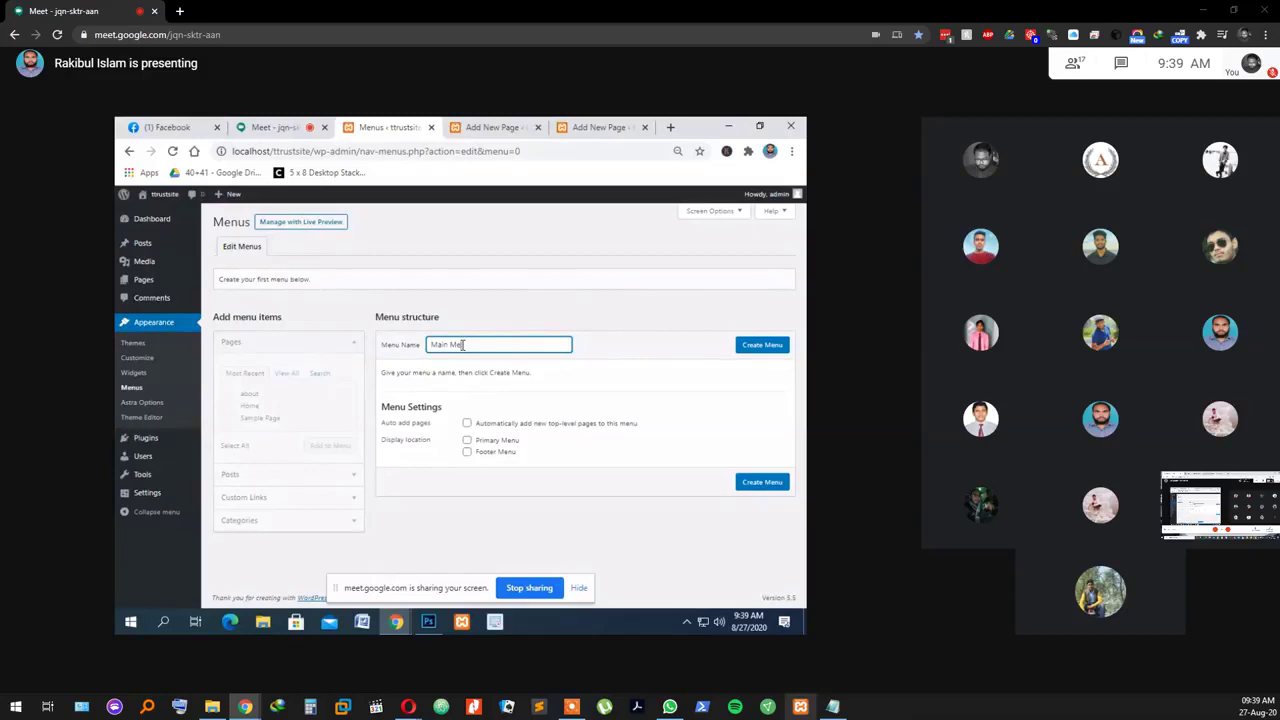
Step: Create and save Main Menu holding Home, about and Sample Page
mouse_move(832, 707)
click(760, 346)
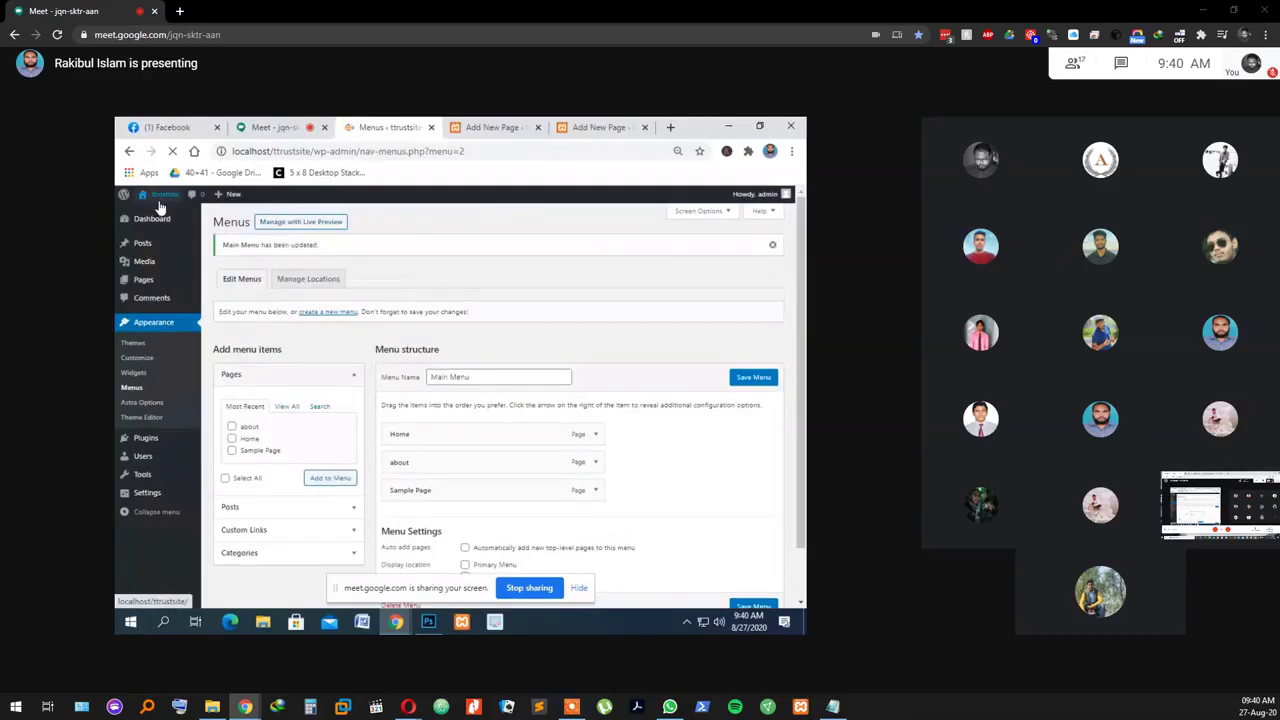
Step: Load the public ttrustsite home page from the admin bar's site name
click(159, 201)
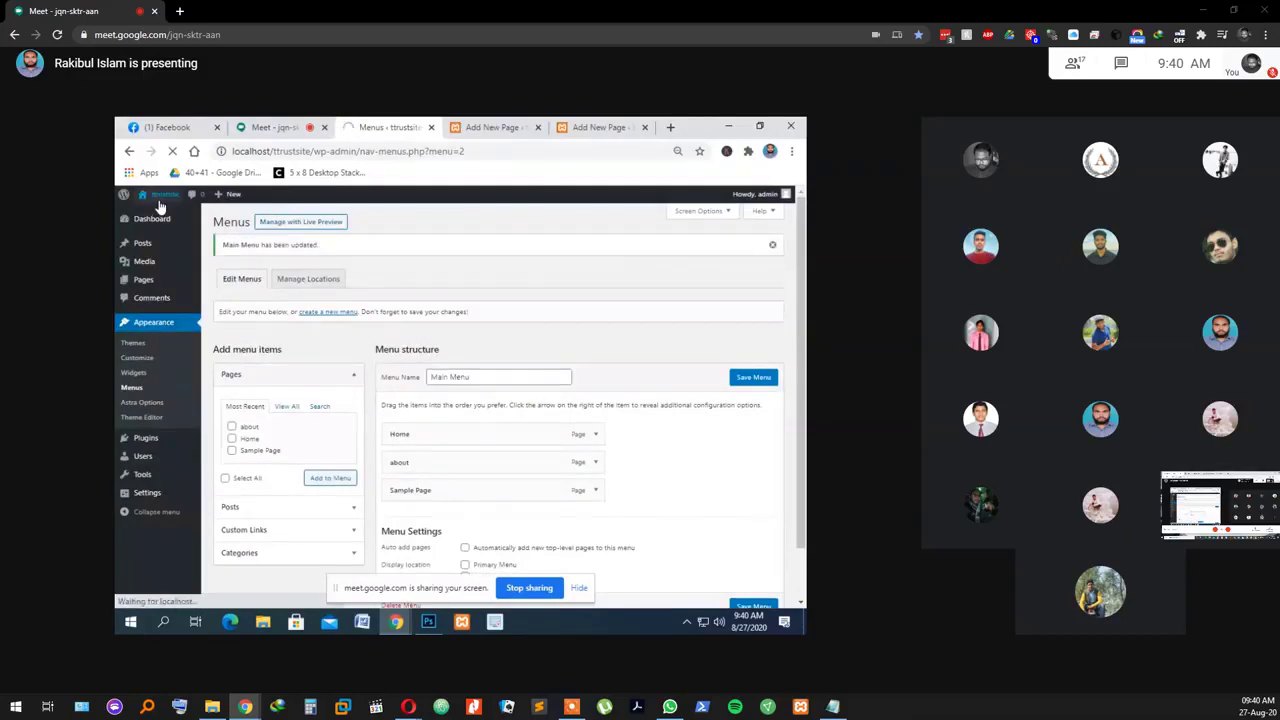
mouse_move(159, 201)
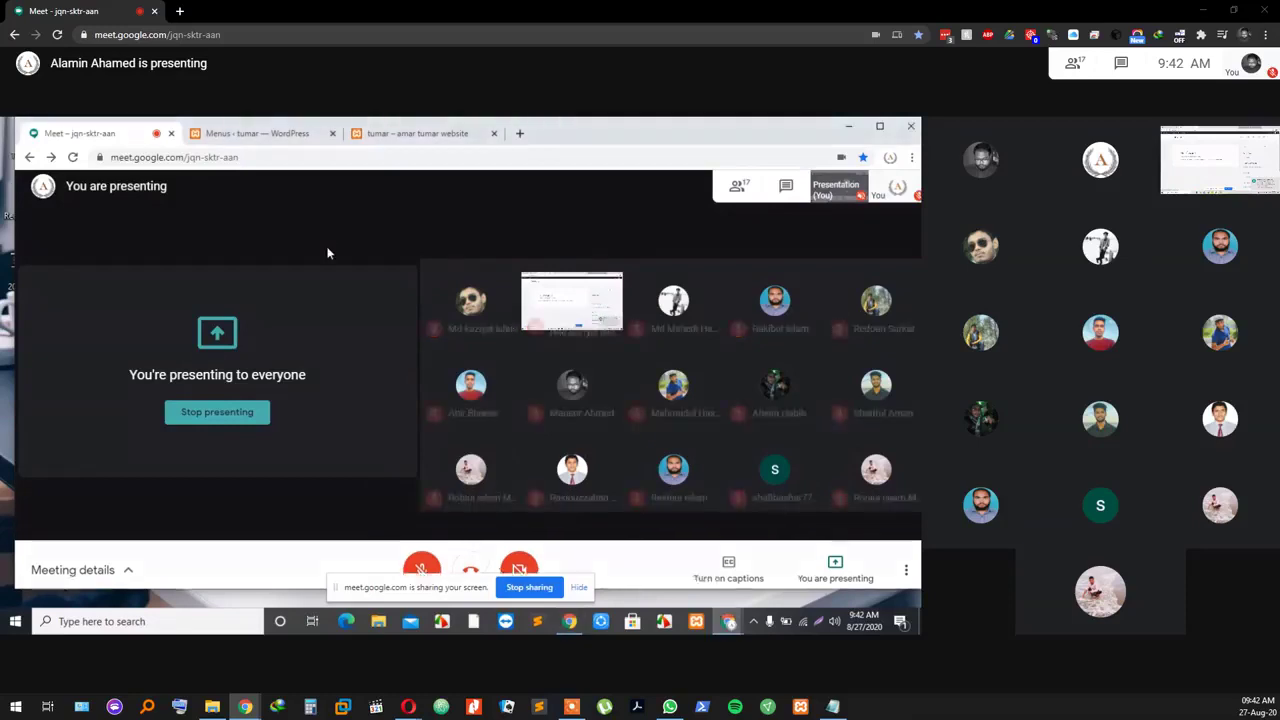
Step: Unmute the microphone to speak to the meeting
mouse_move(583, 284)
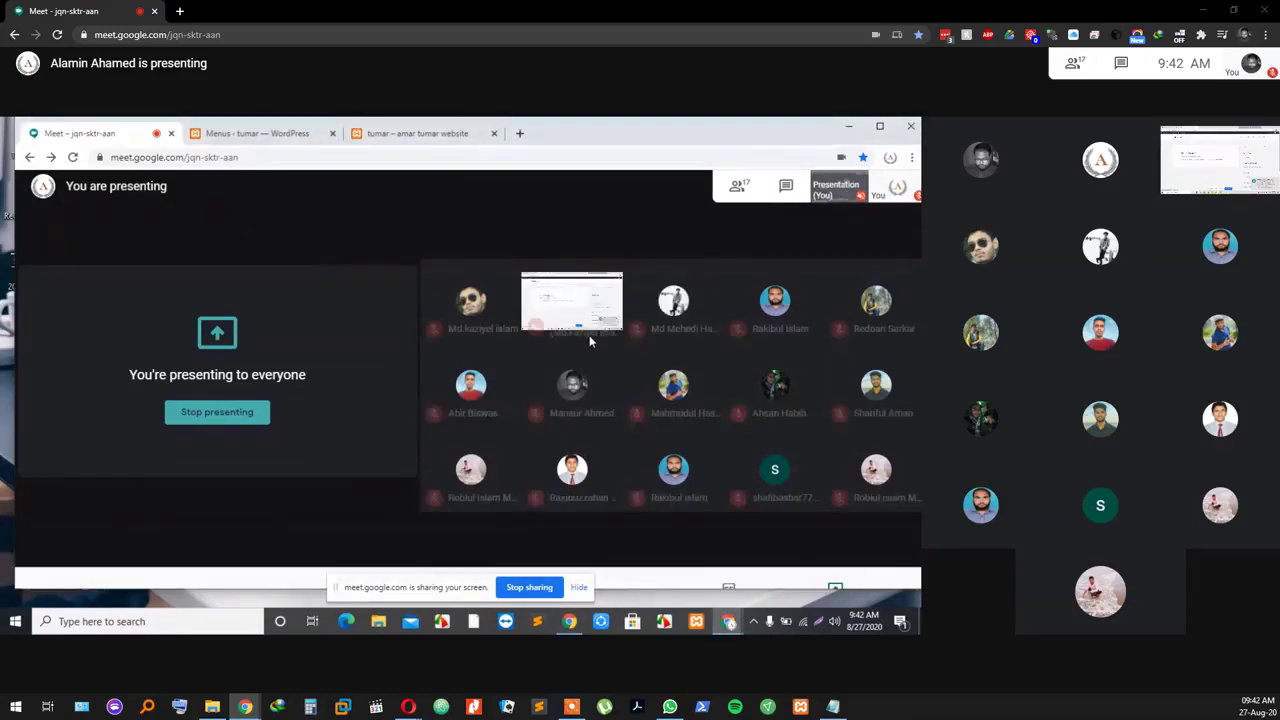
mouse_move(573, 385)
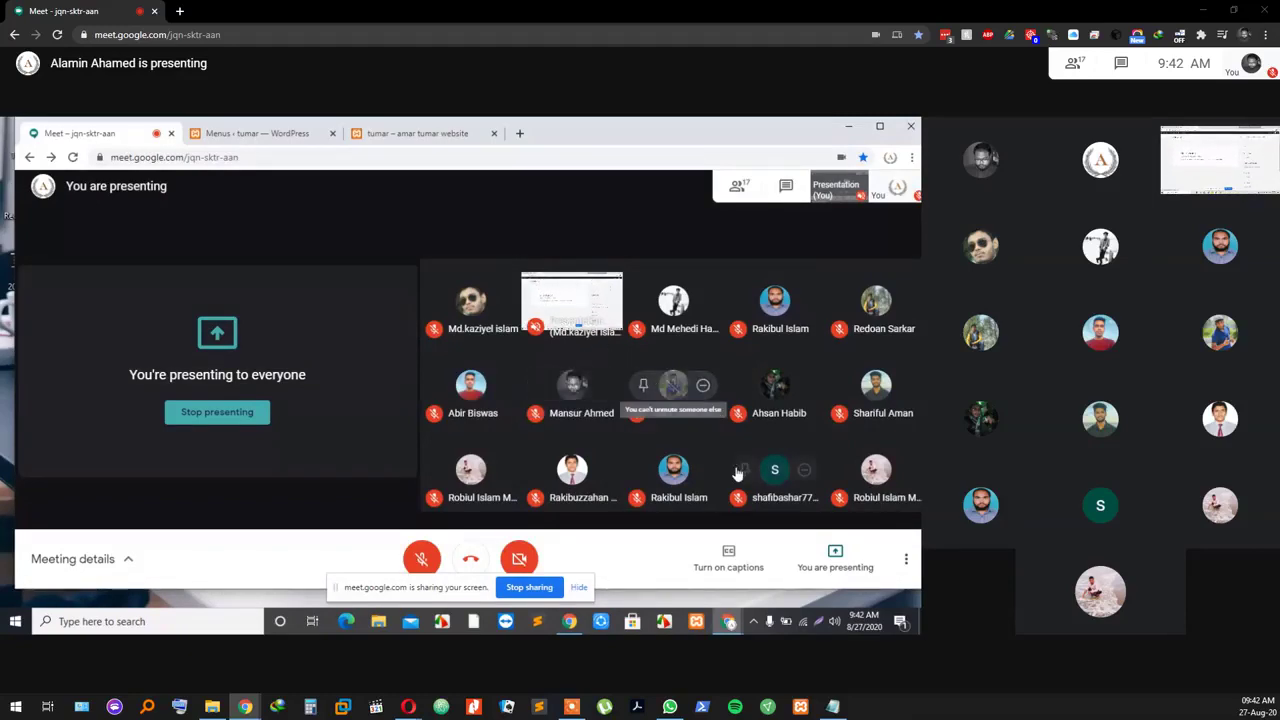
click(420, 556)
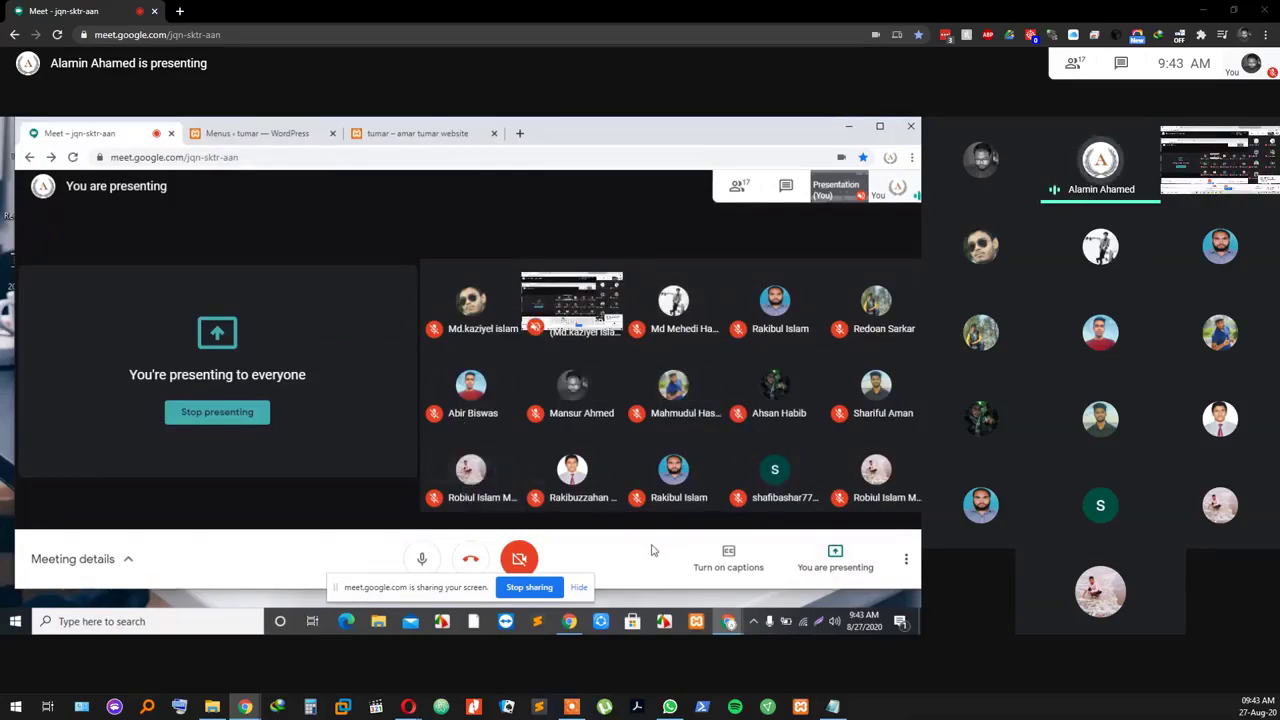
Step: Dismiss the screen-sharing notice and stop presenting to everyone
click(579, 588)
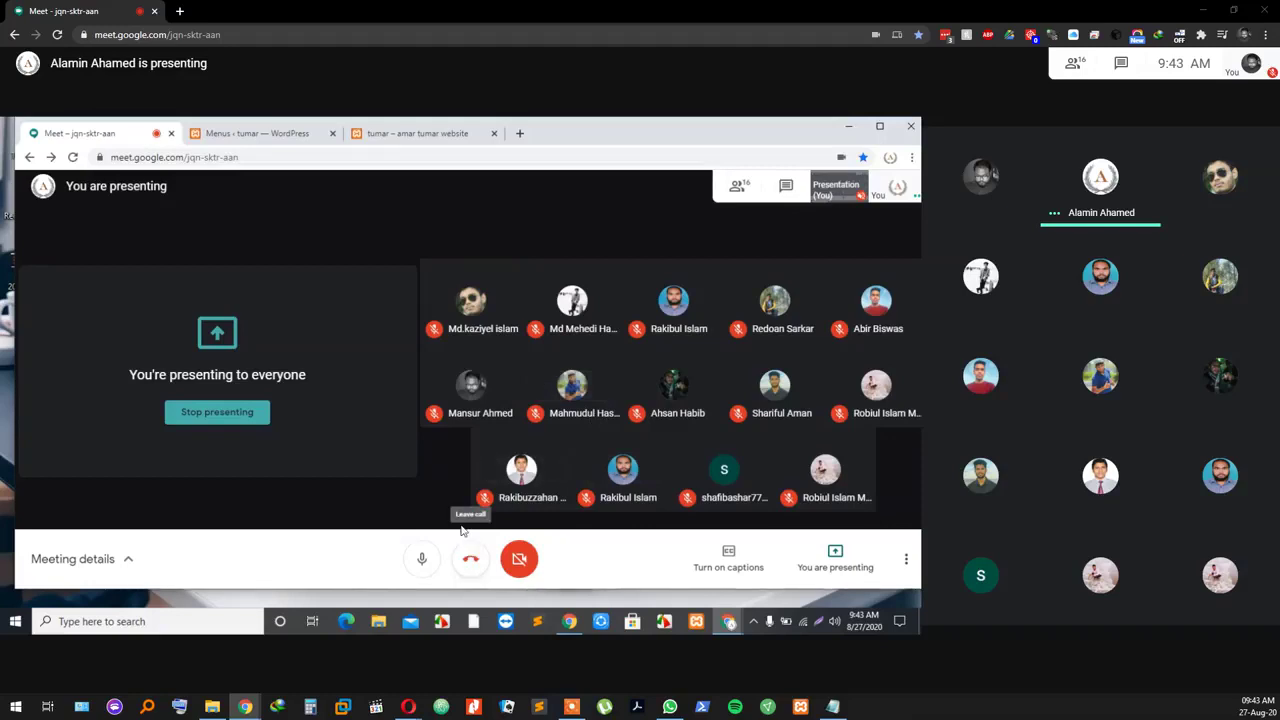
click(835, 558)
click(835, 490)
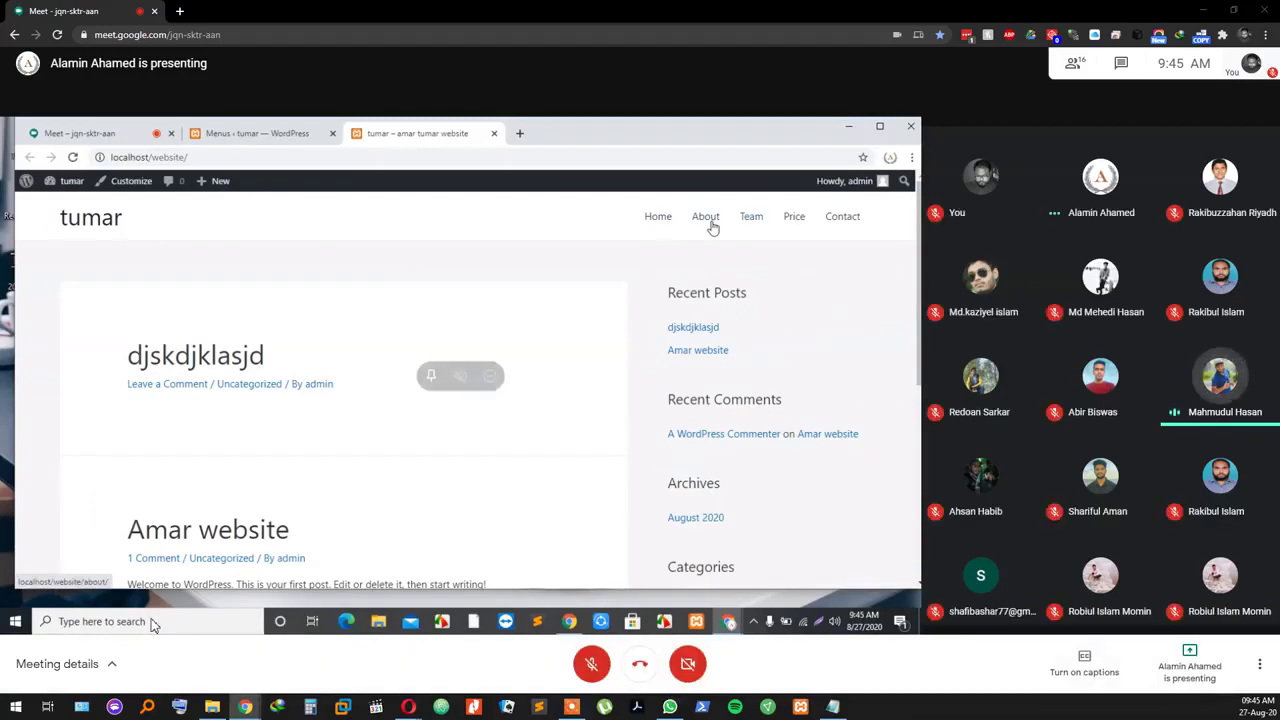
Step: Unmute the microphone to speak in the meeting
click(592, 665)
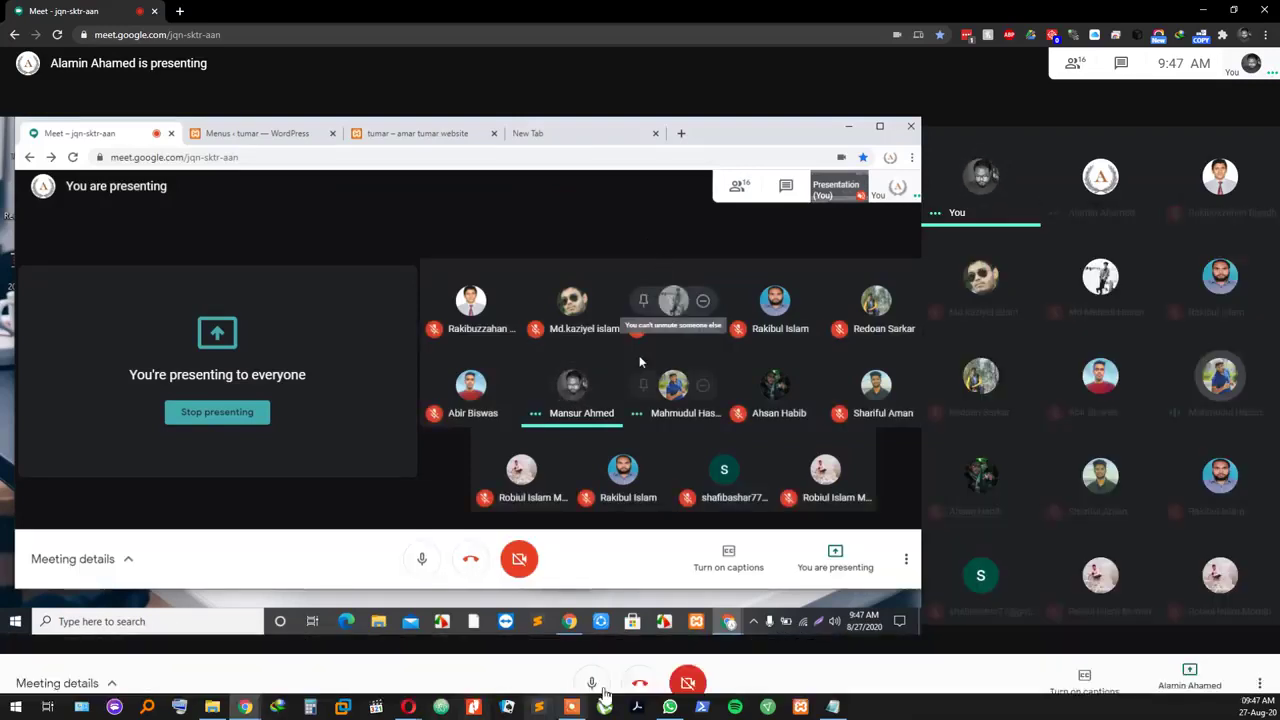
Step: Mute the microphone again while the Menus editor is shown
click(592, 666)
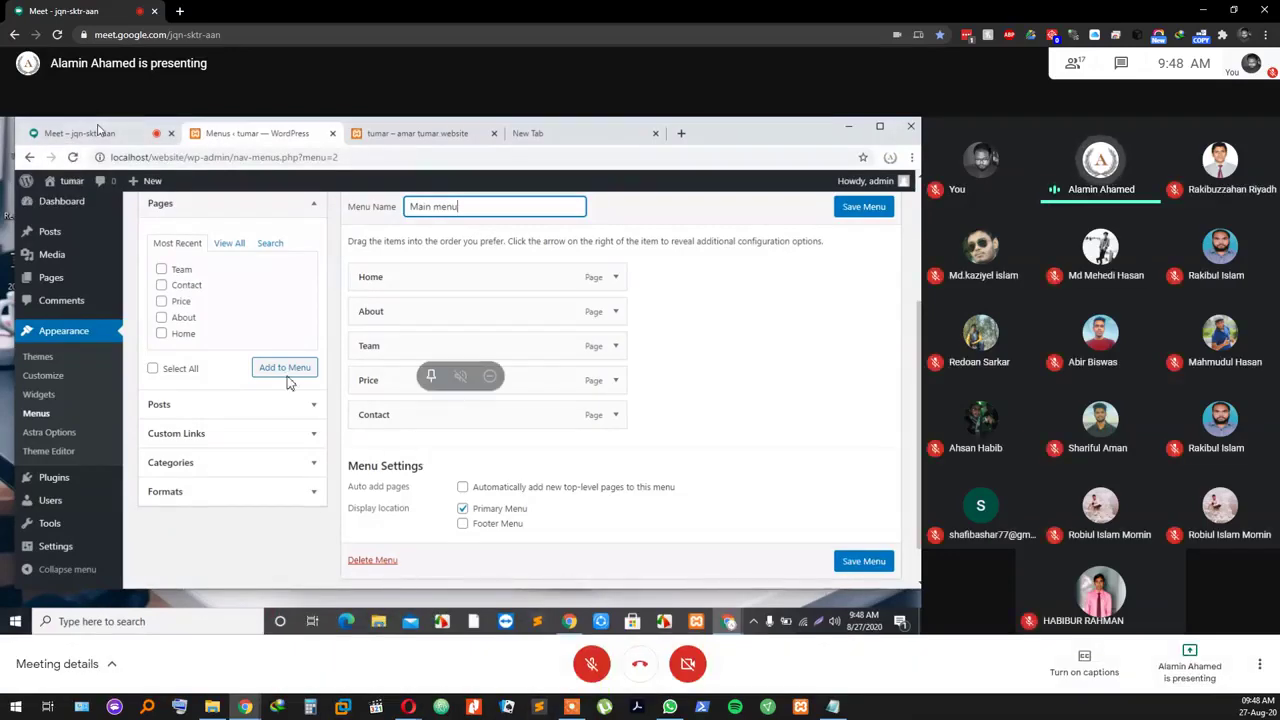
Step: Bring the tumar site's front page forward, showing Home, About, Team, Price and Contact
right_click(85, 17)
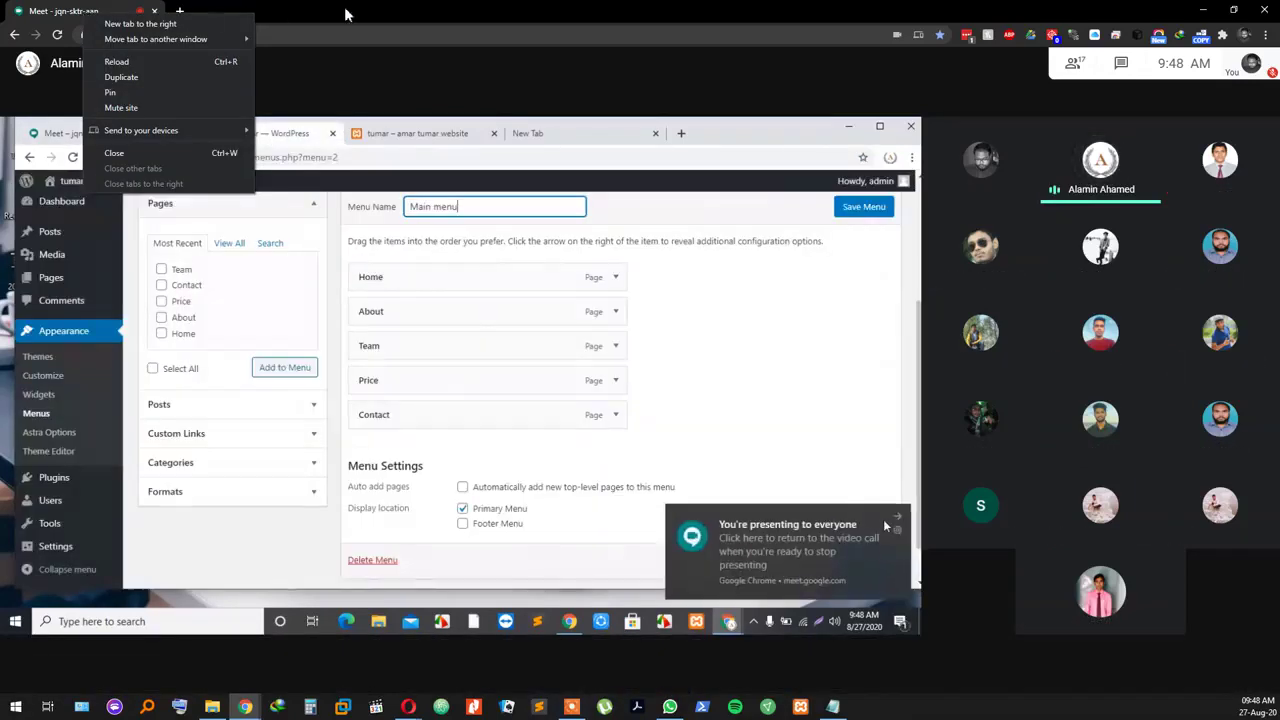
click(345, 14)
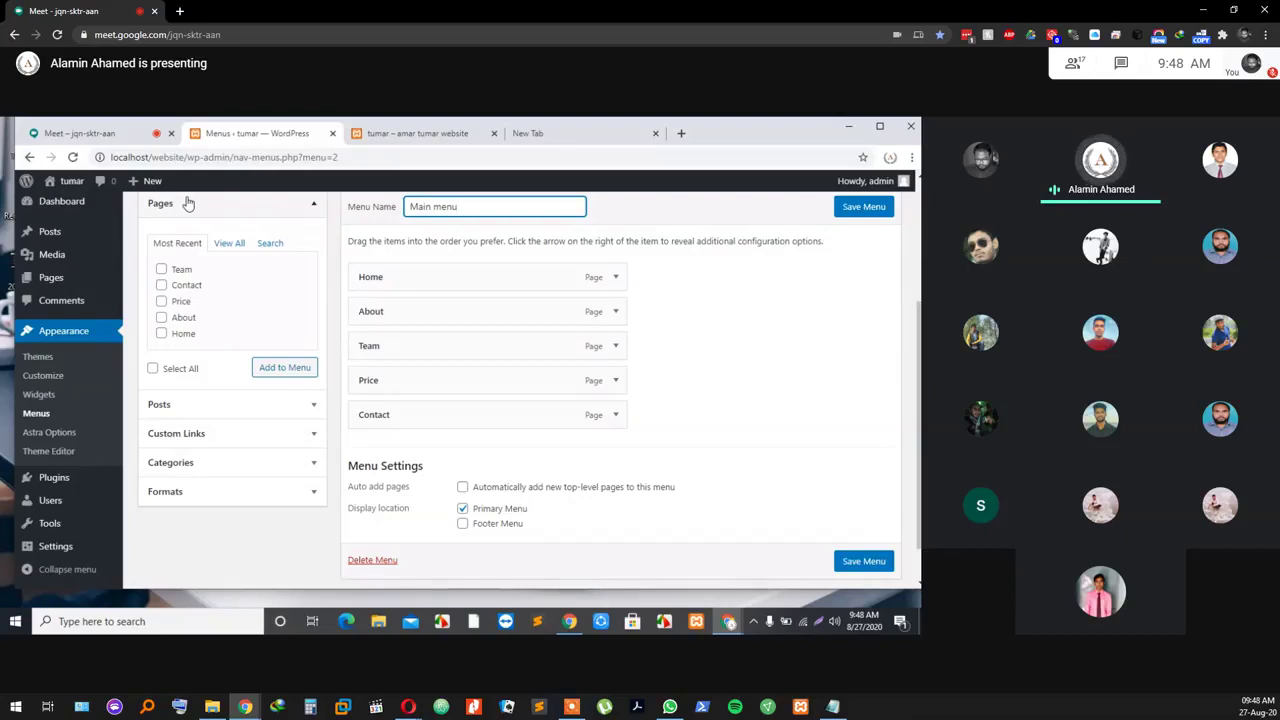
click(103, 140)
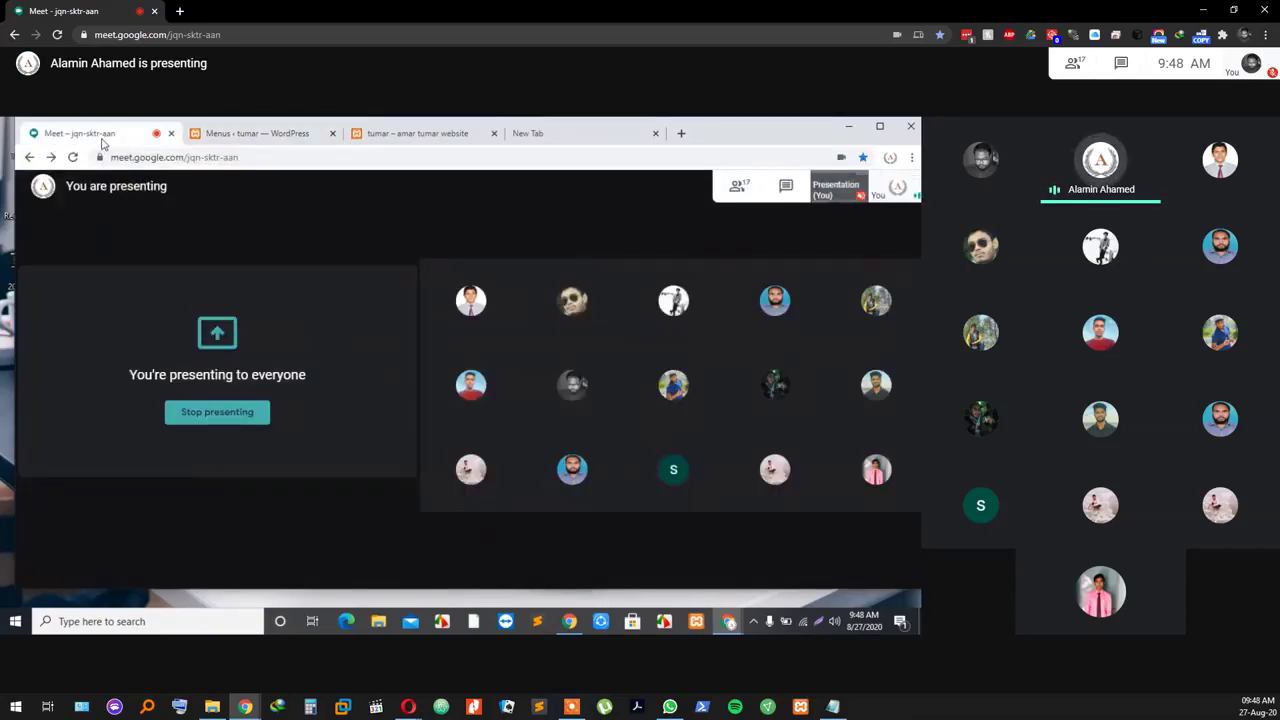
click(252, 133)
click(428, 133)
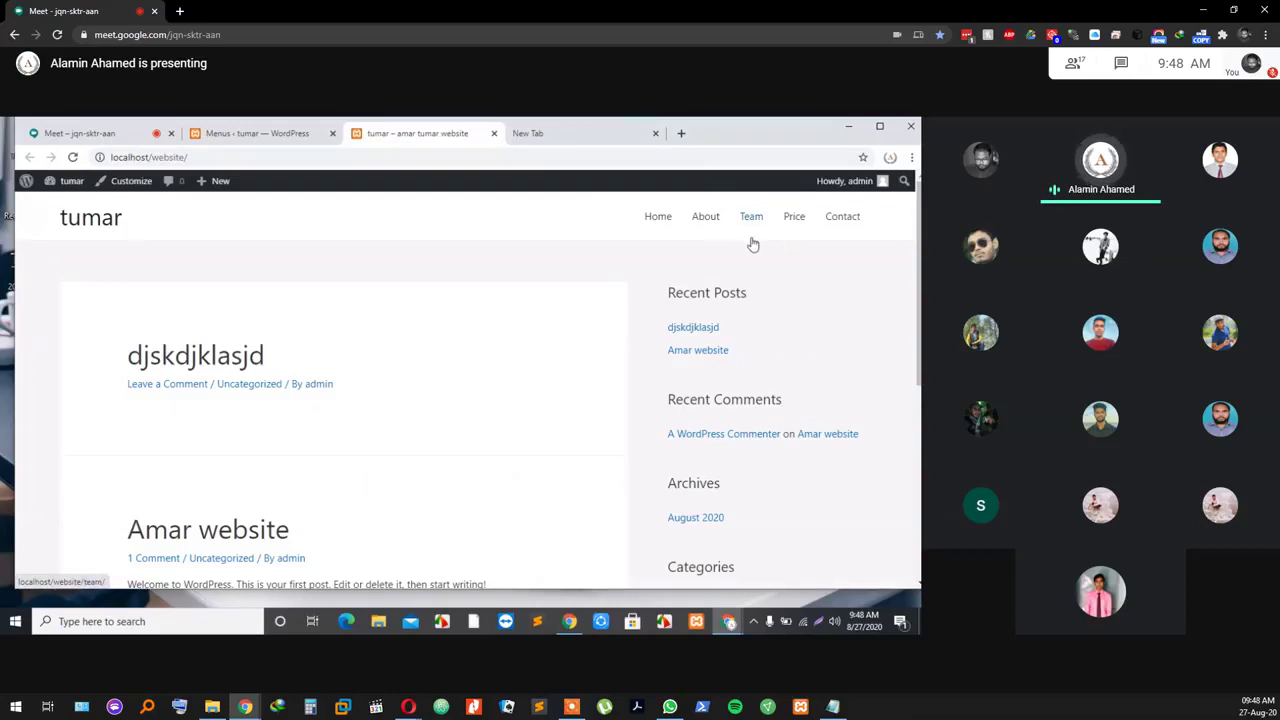
click(257, 133)
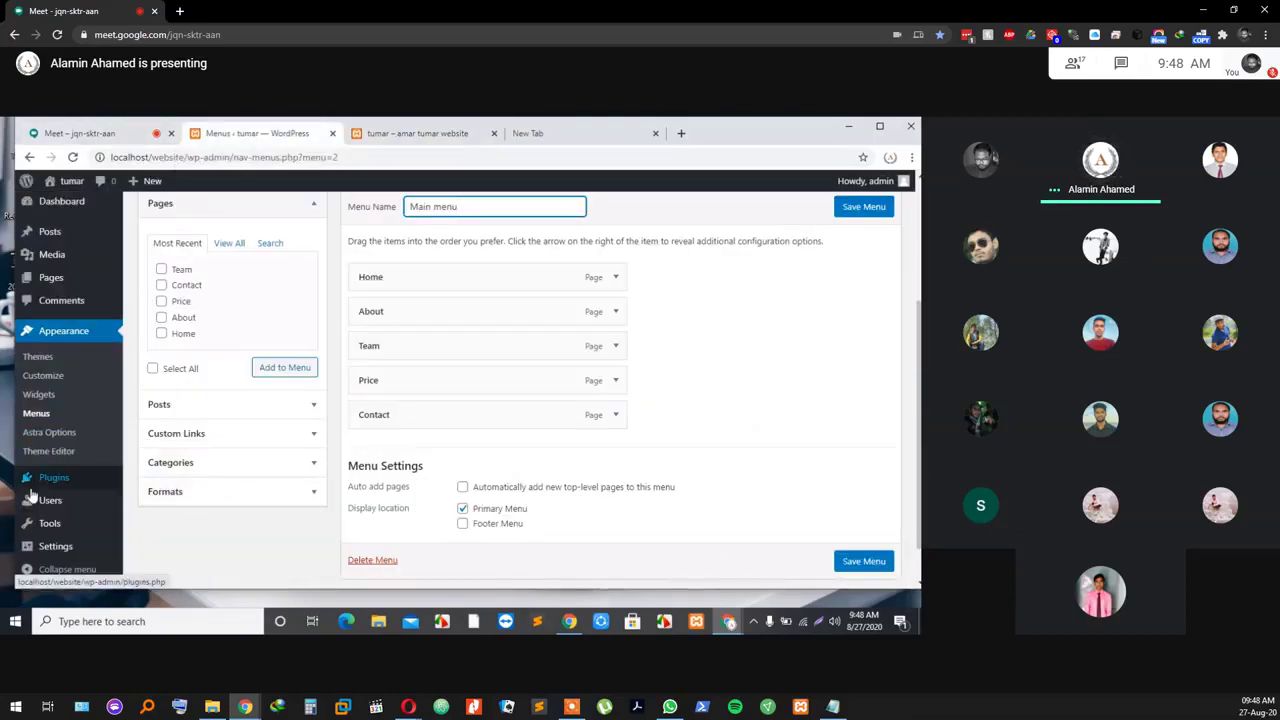
mouse_move(58, 484)
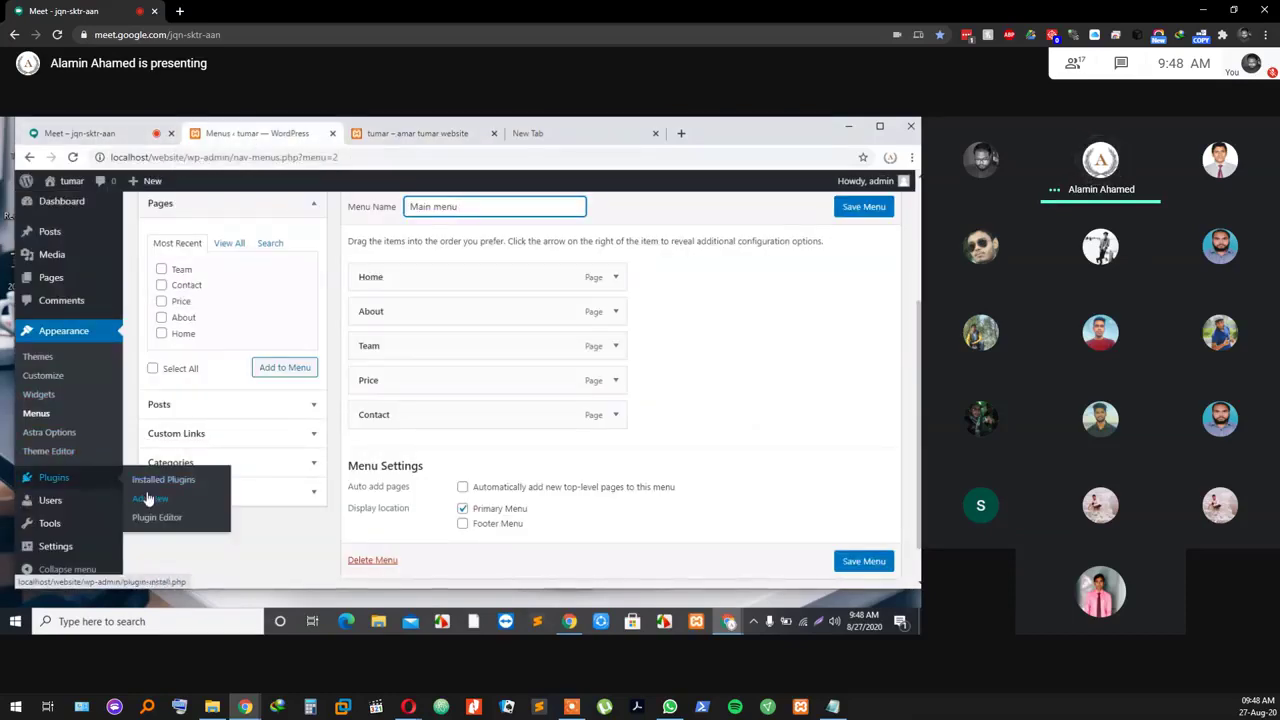
click(70, 480)
click(536, 234)
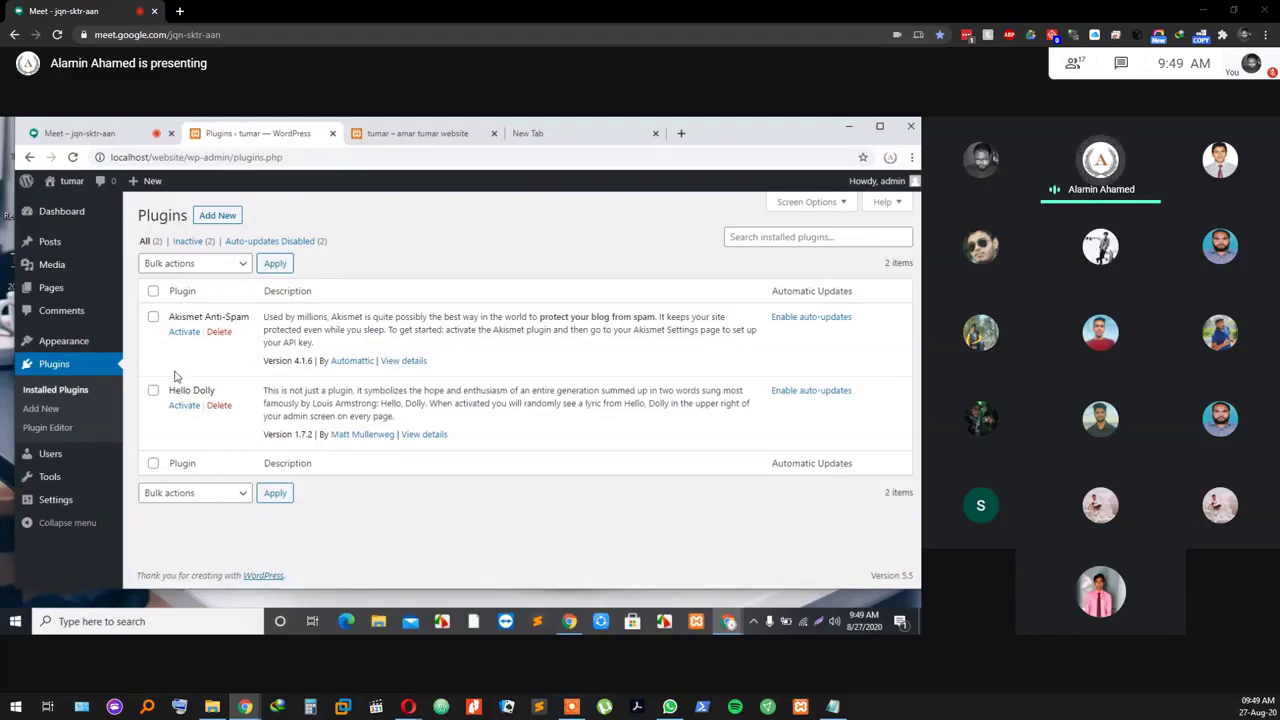
click(218, 215)
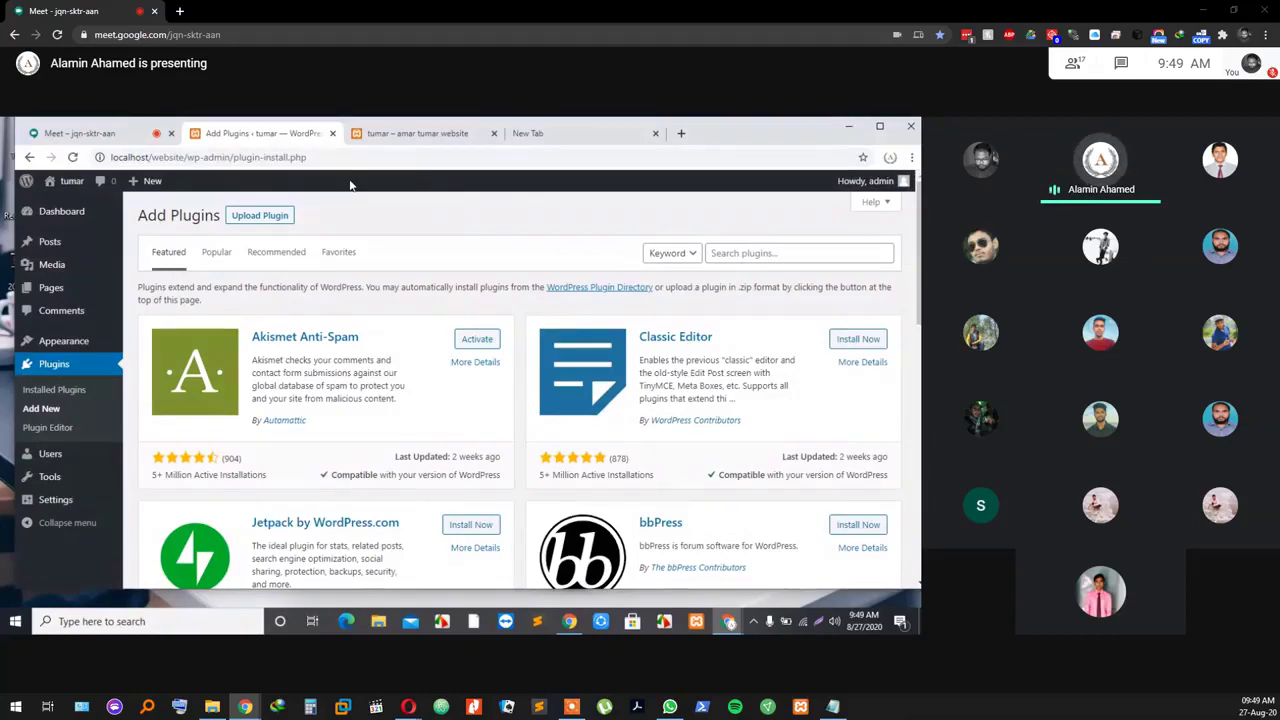
click(589, 133)
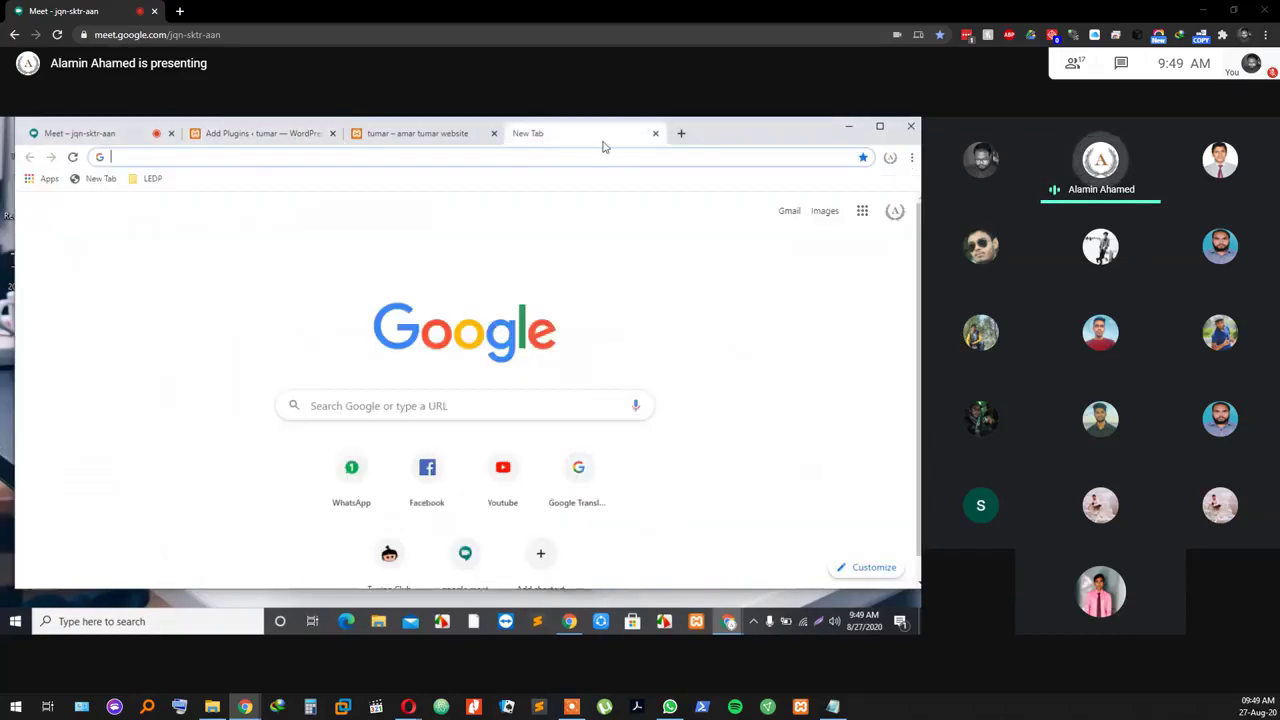
click(390, 133)
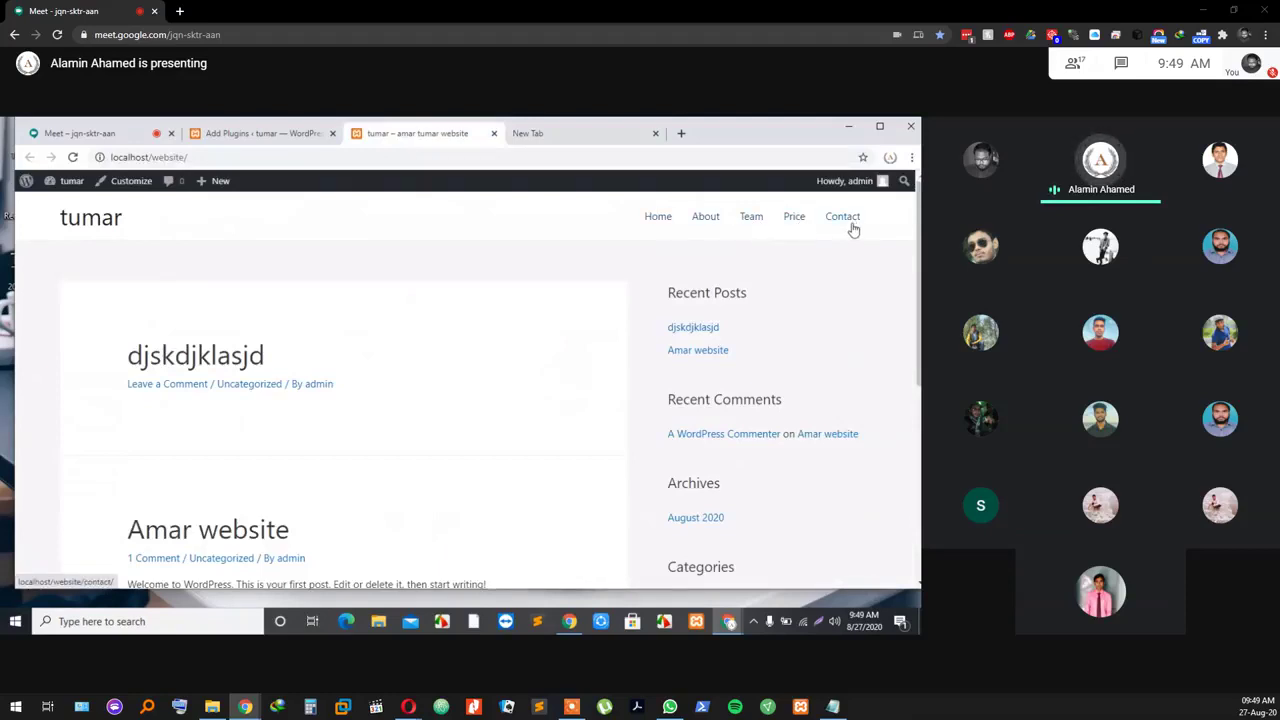
scroll(646, 322, down, 2)
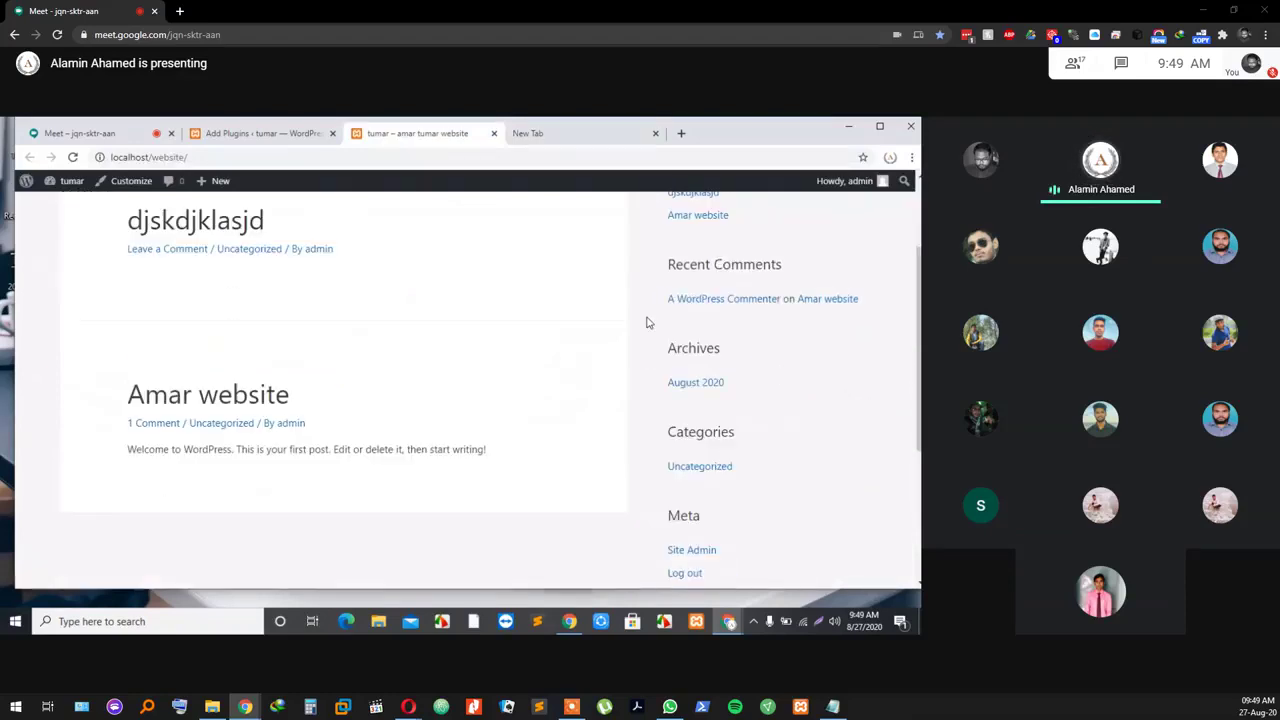
scroll(646, 322, up, 2)
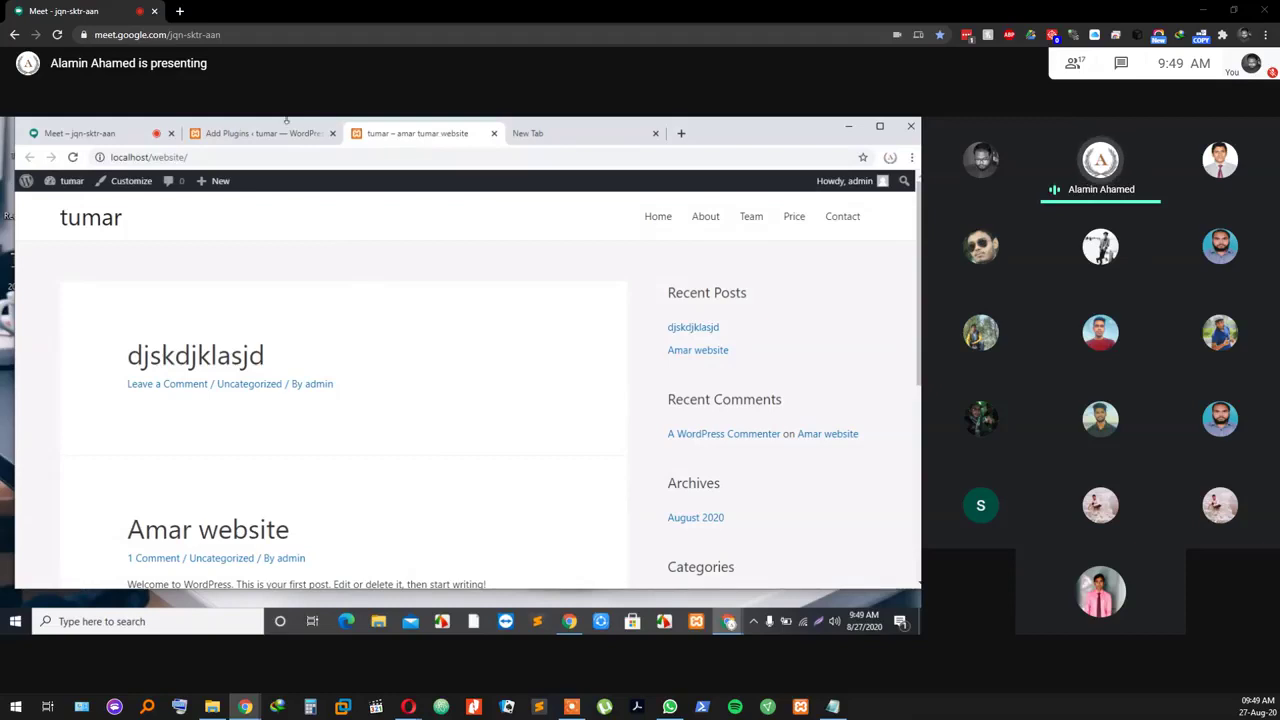
click(282, 137)
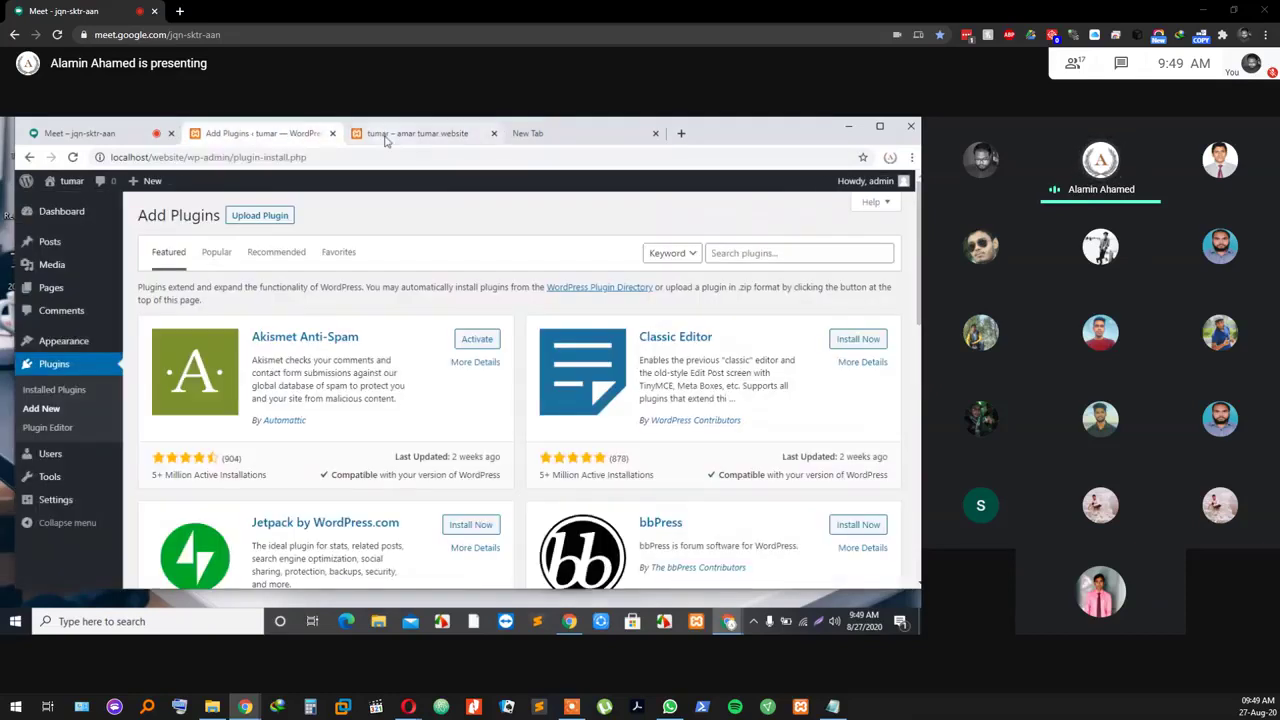
click(386, 138)
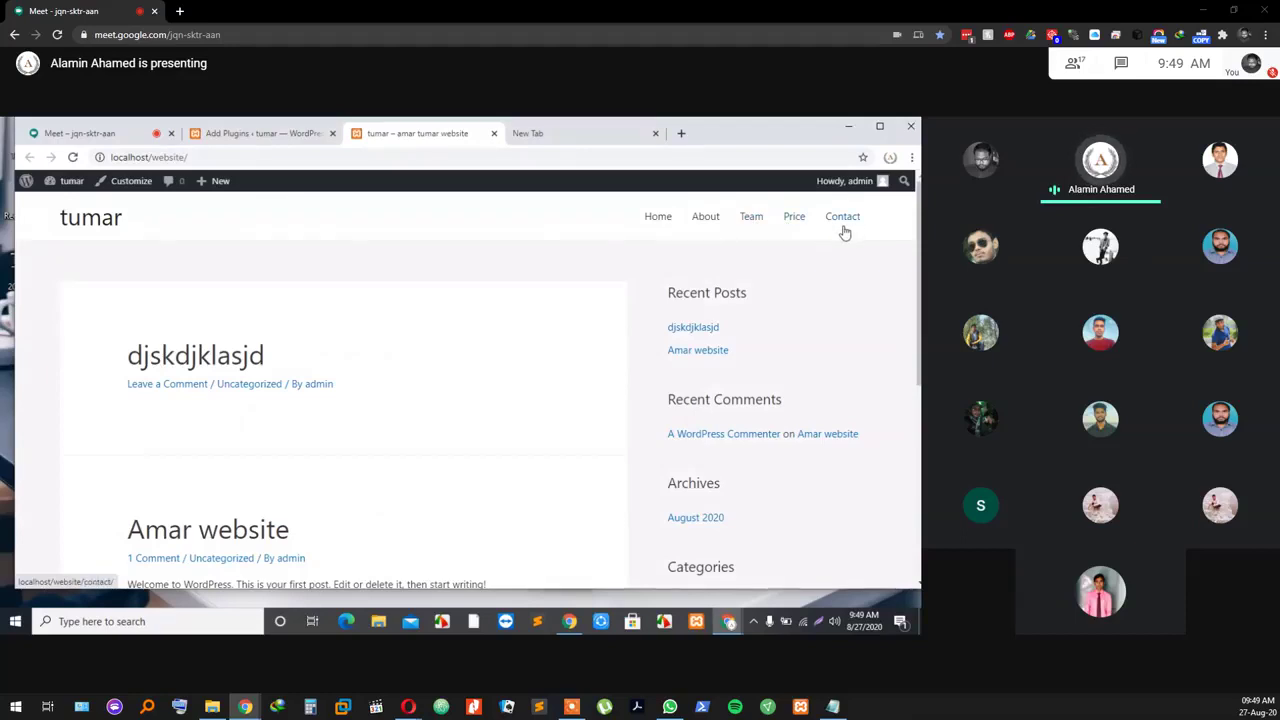
click(213, 134)
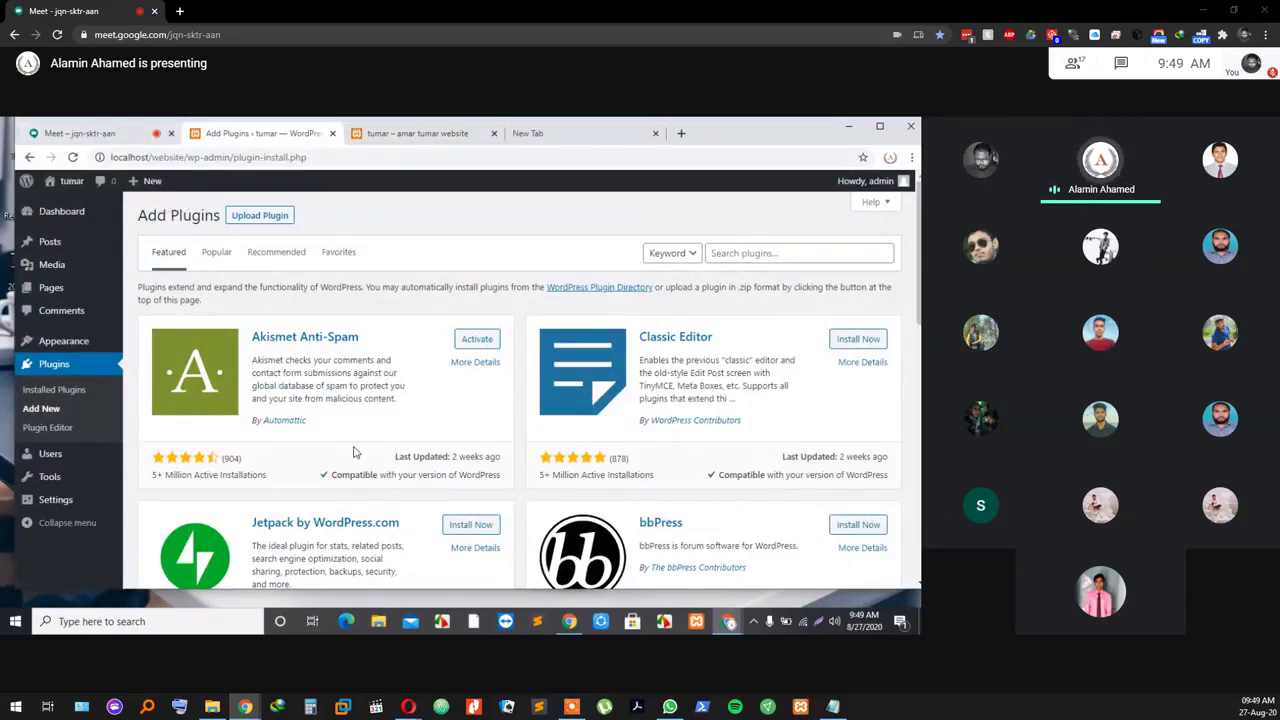
scroll(300, 430, down, 1)
scroll(363, 436, up, 1)
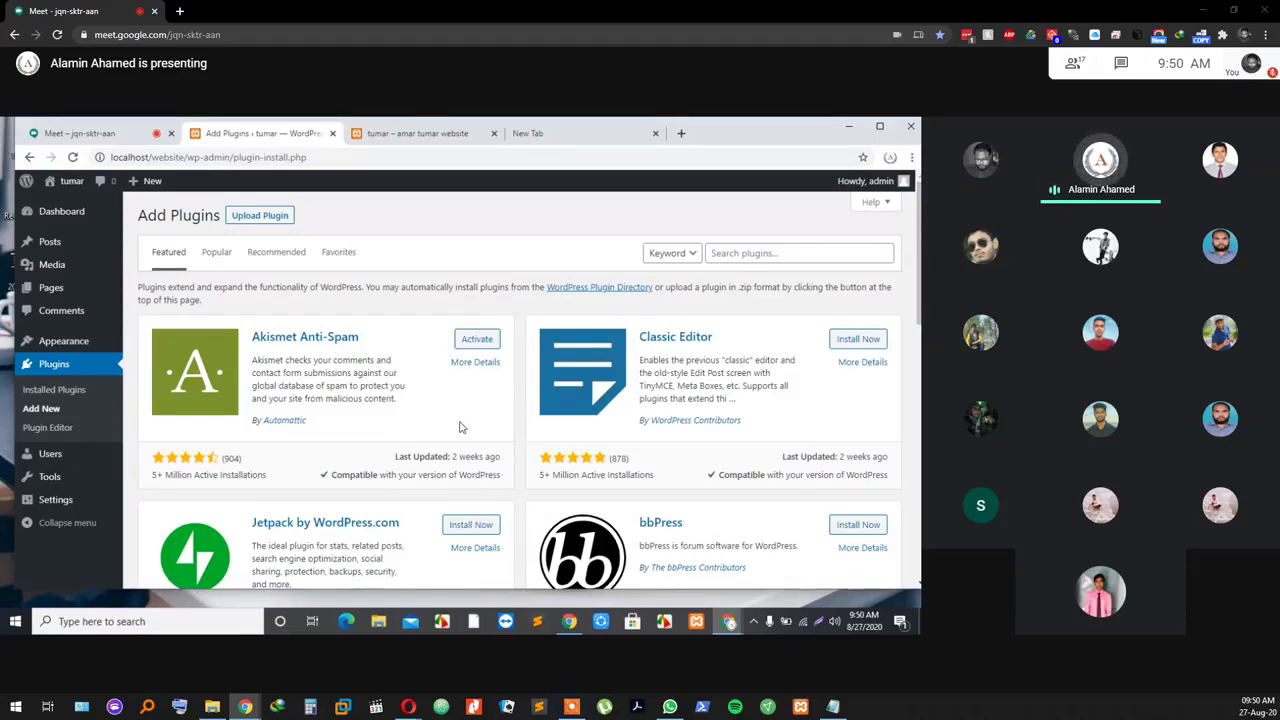
scroll(460, 427, down, 2)
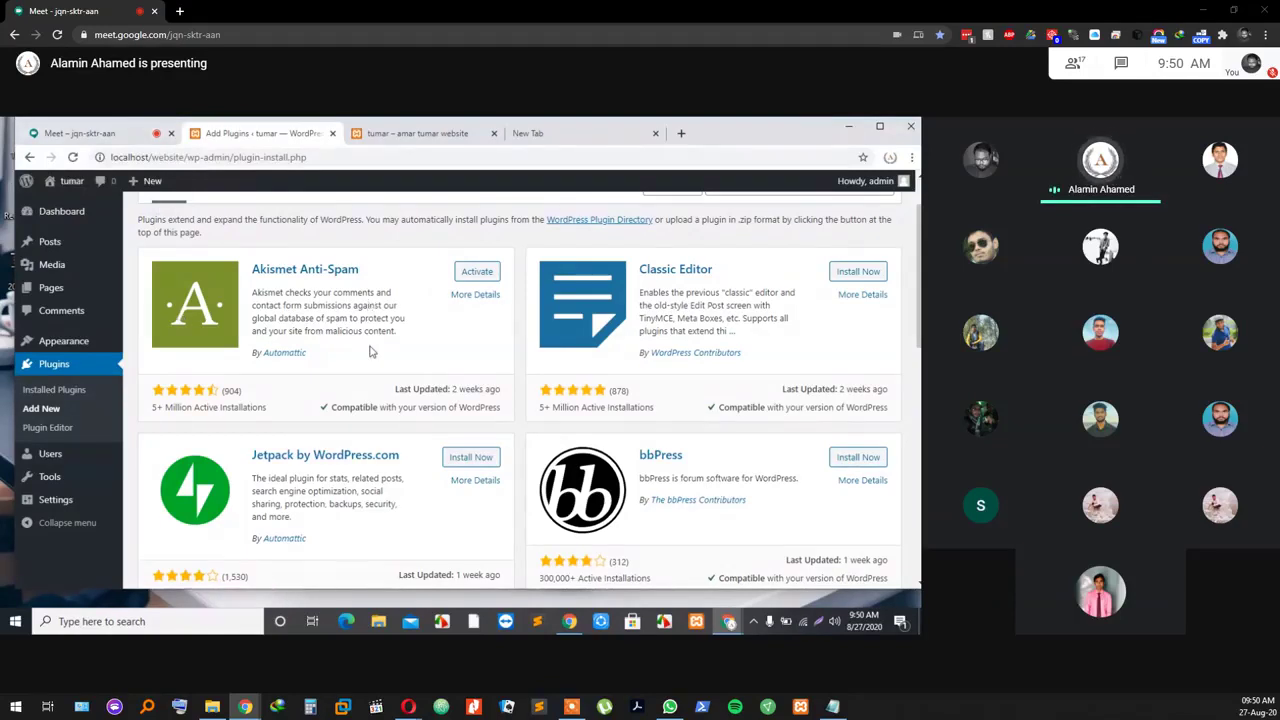
scroll(369, 351, up, 1)
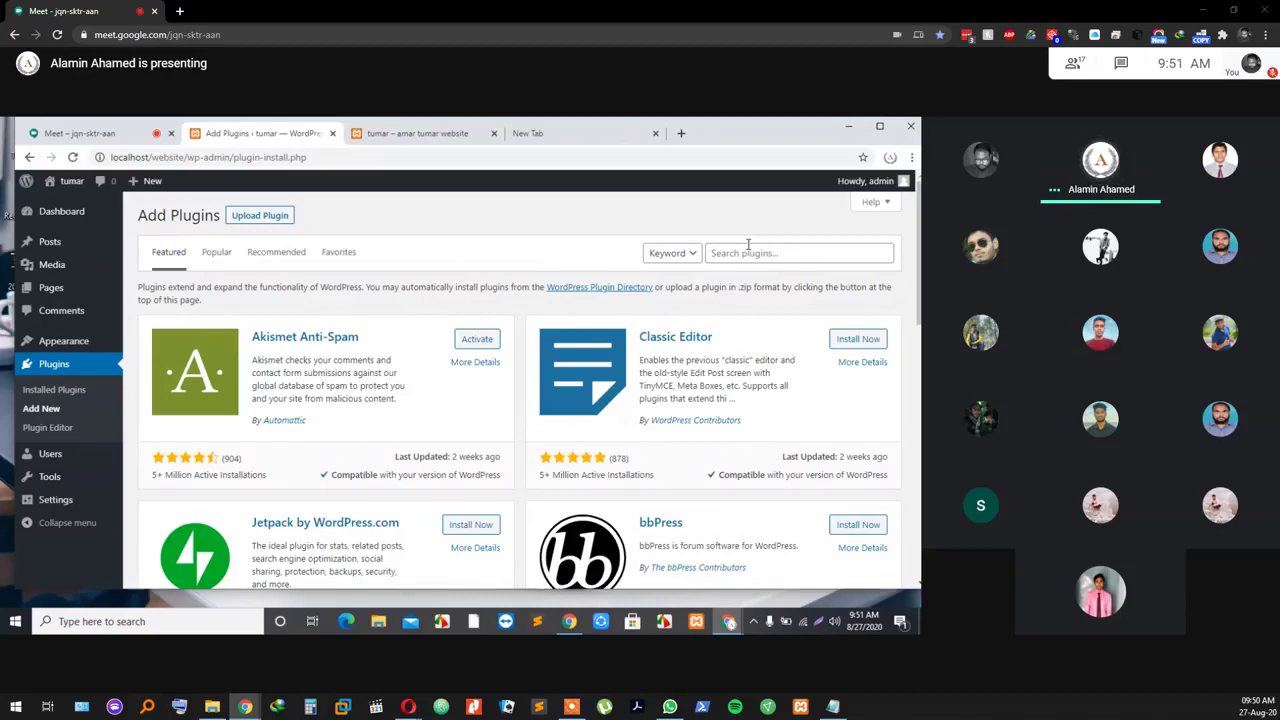
click(763, 255)
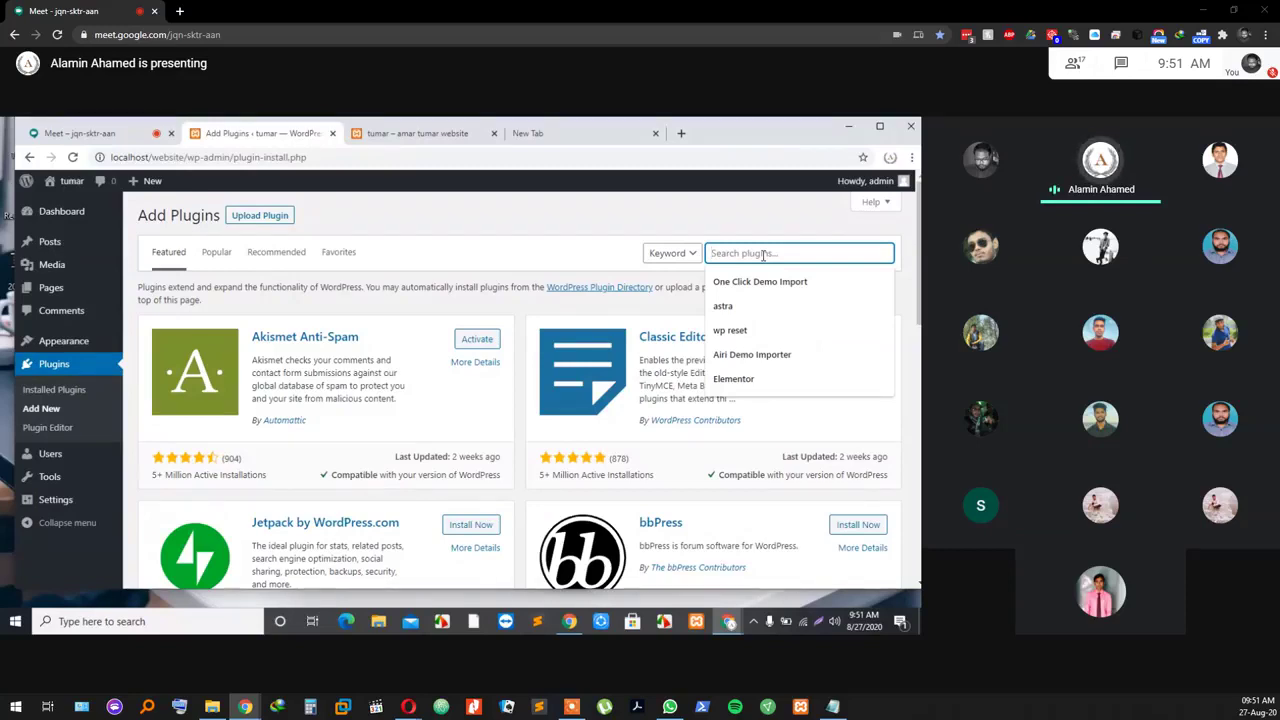
text(Tea)
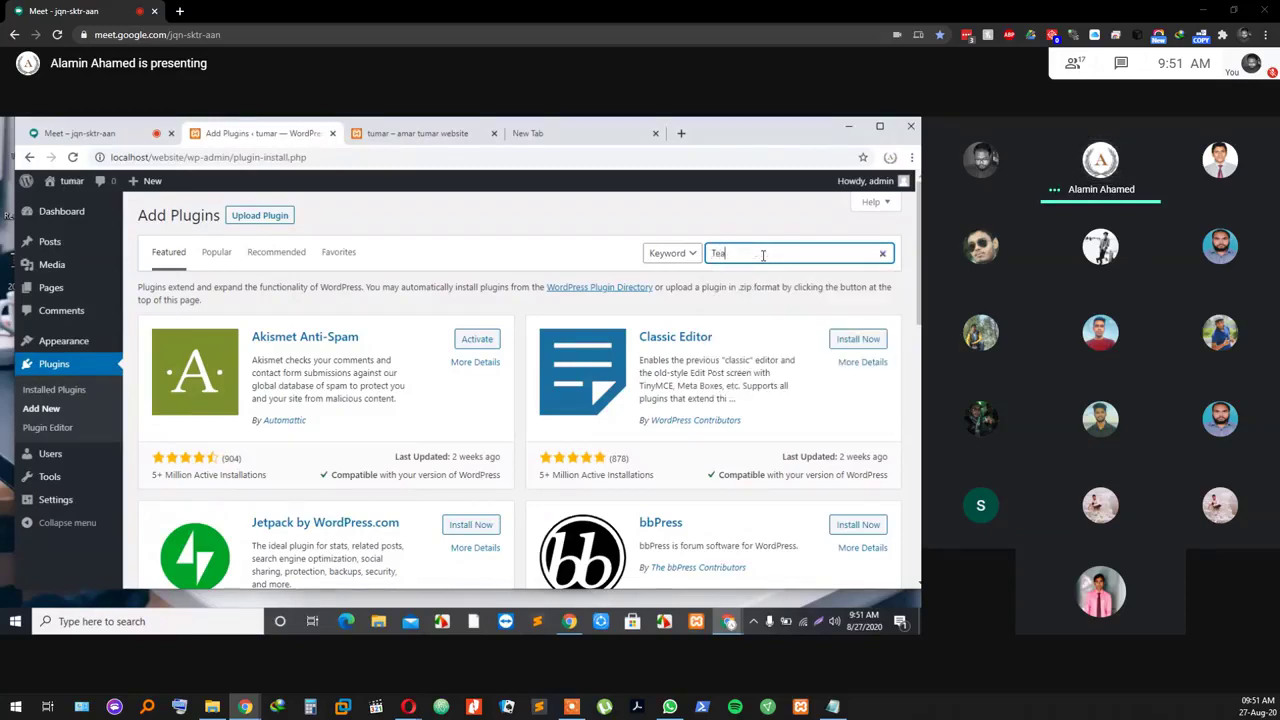
text(m Members)
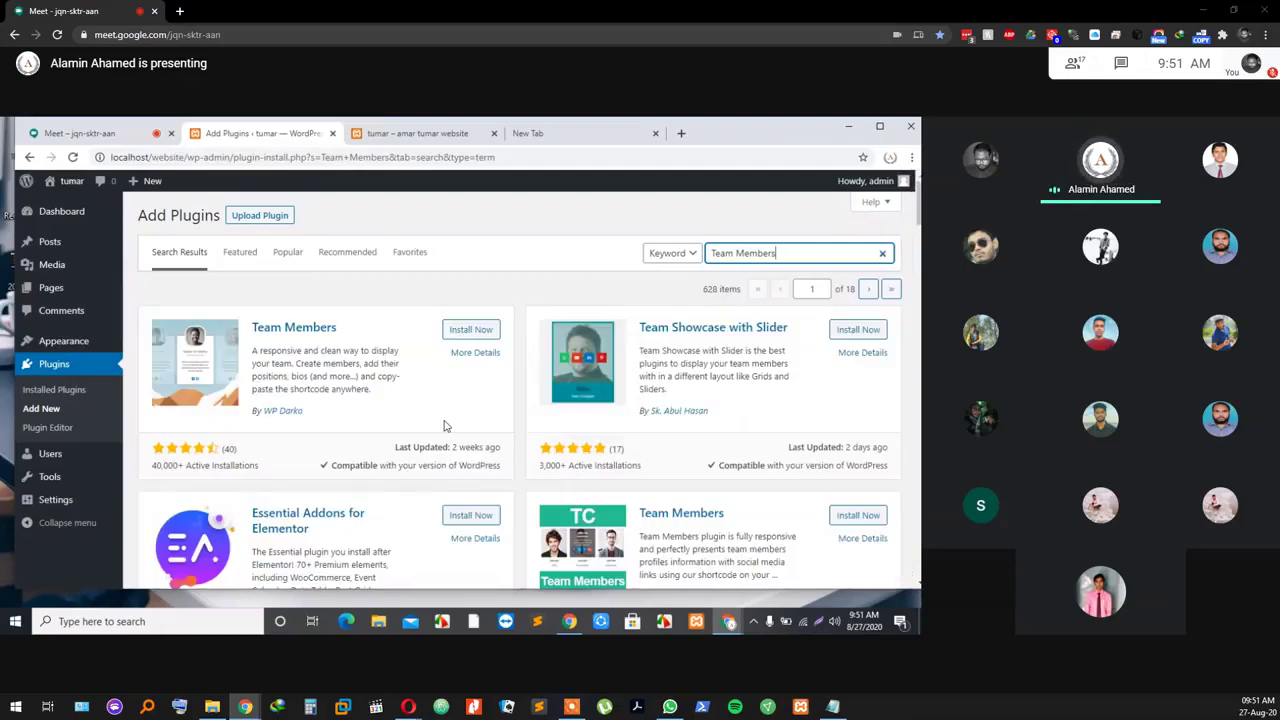
scroll(445, 428, down, 2)
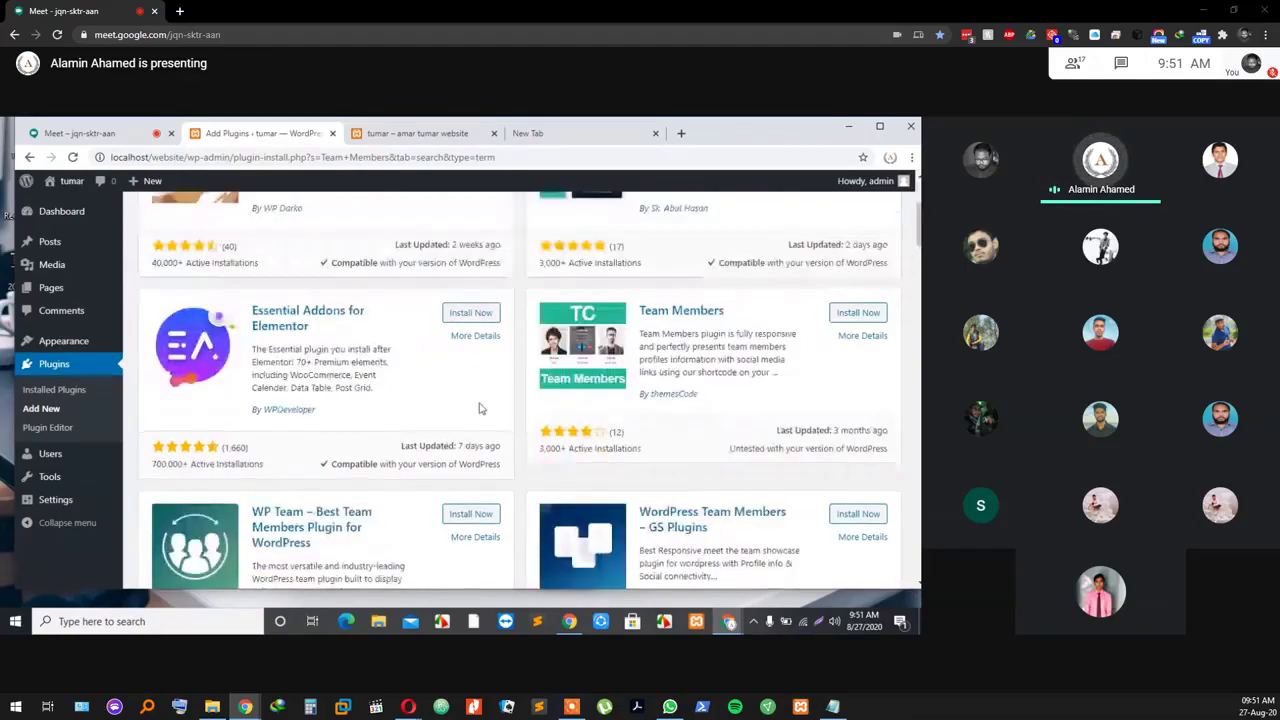
scroll(478, 408, up, 2)
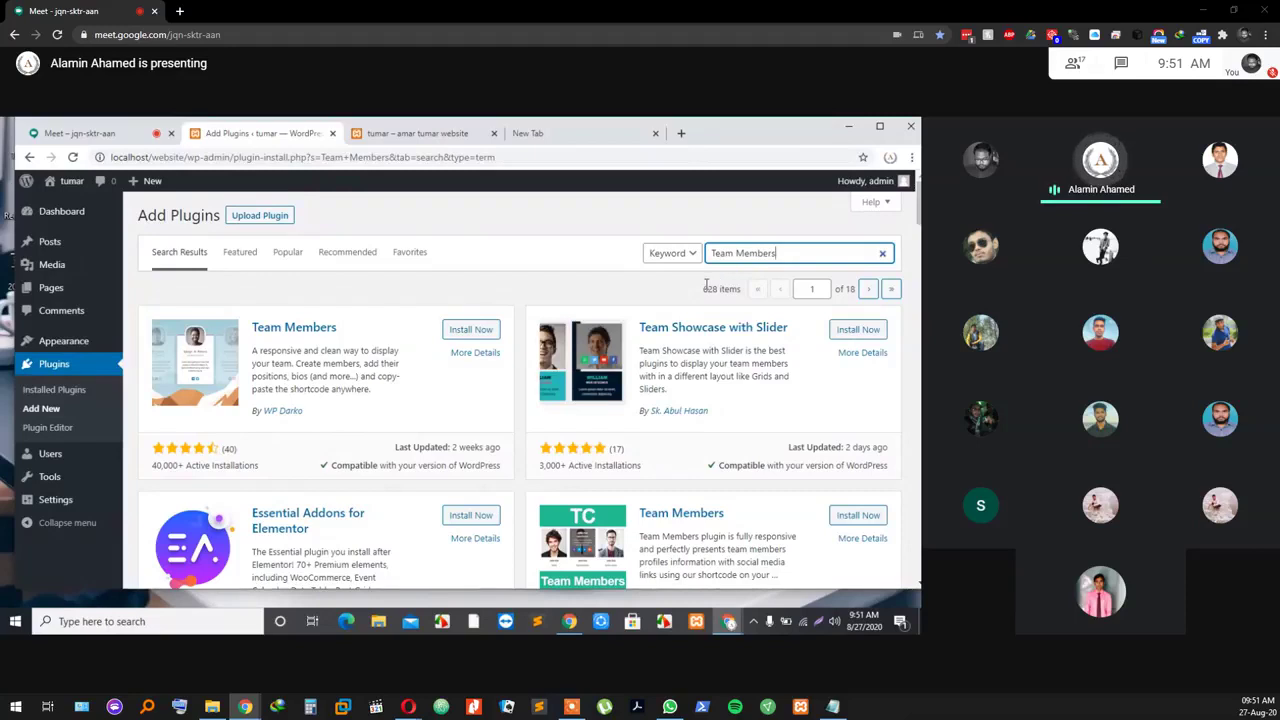
double_click(708, 288)
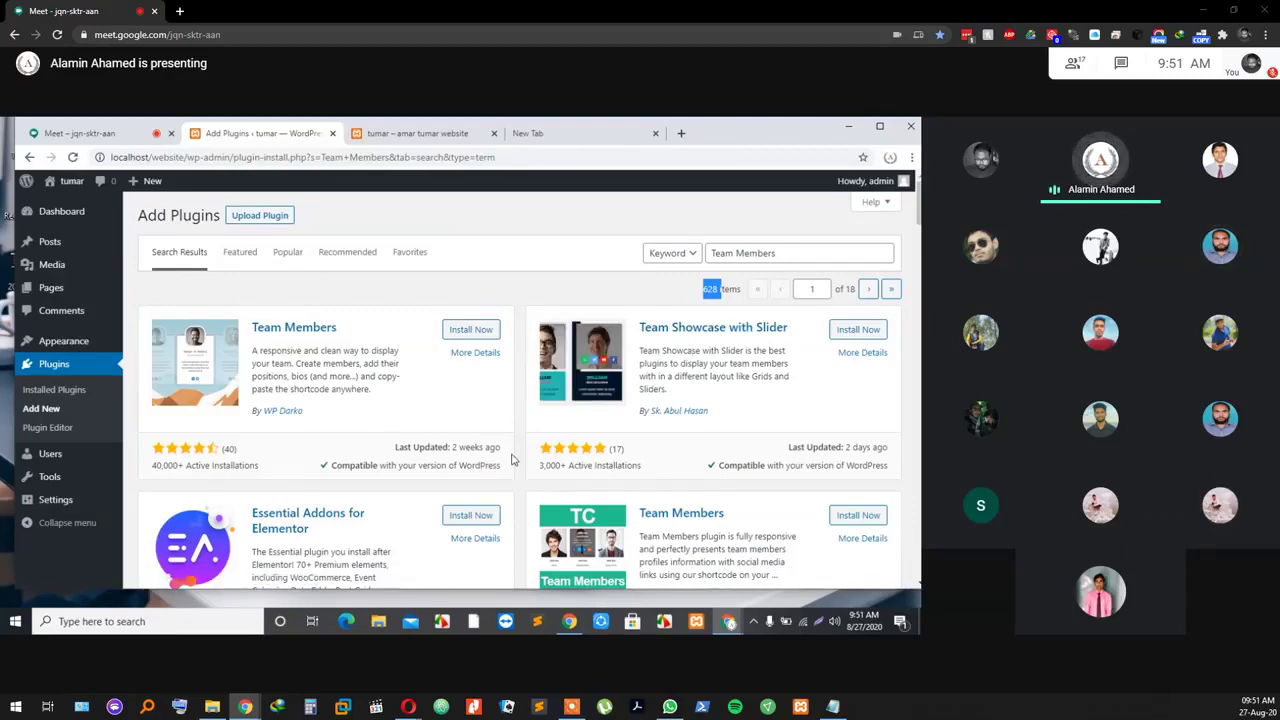
scroll(511, 454, down, 2)
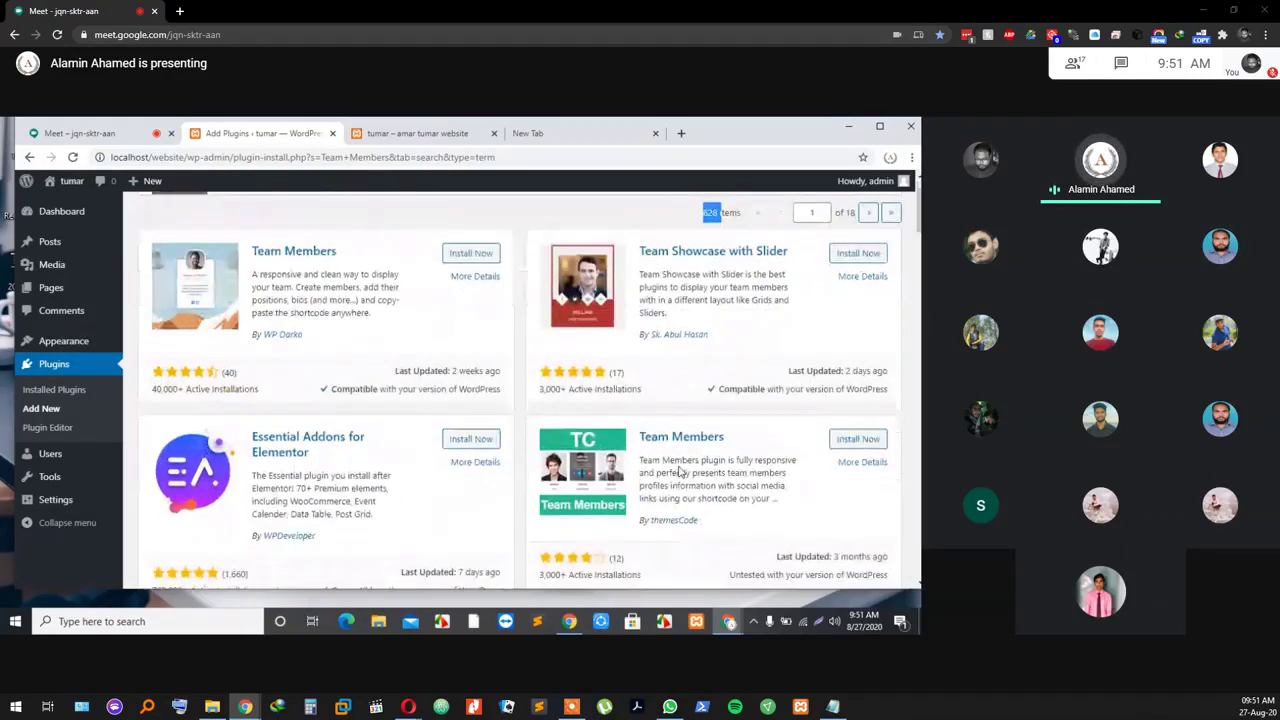
scroll(340, 400, up, 2)
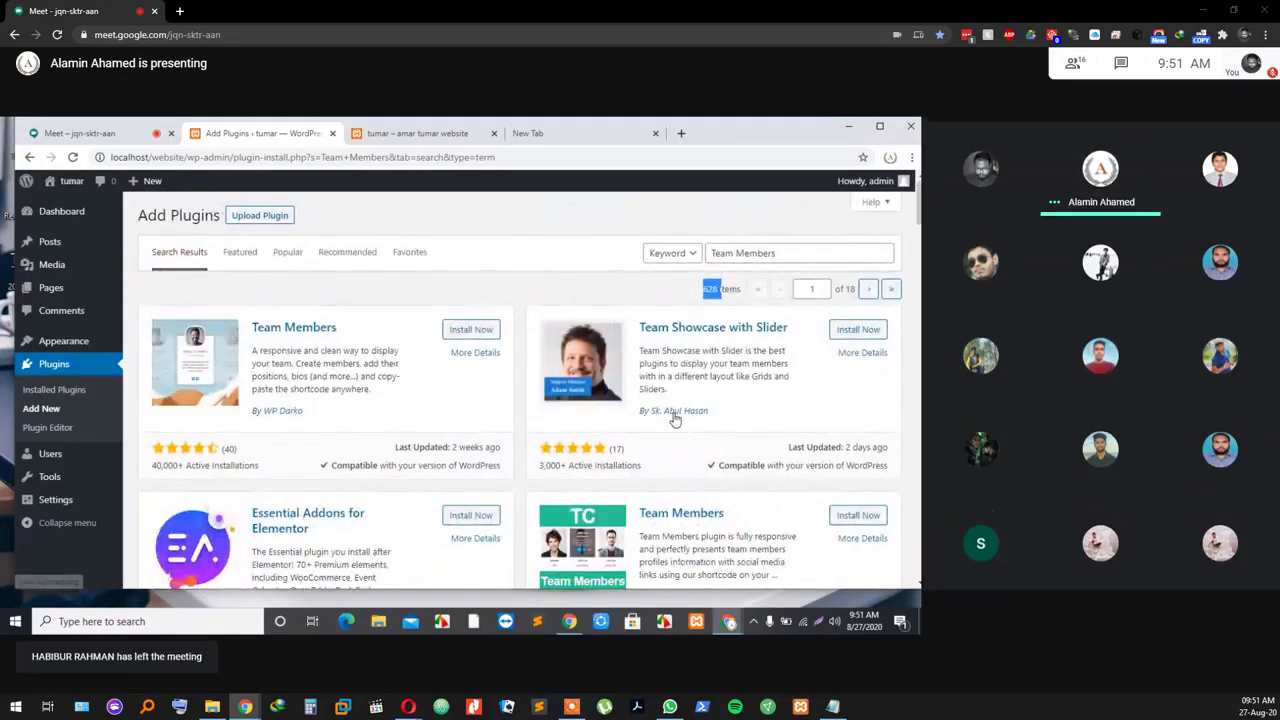
scroll(594, 410, down, 1)
scroll(285, 485, down, 2)
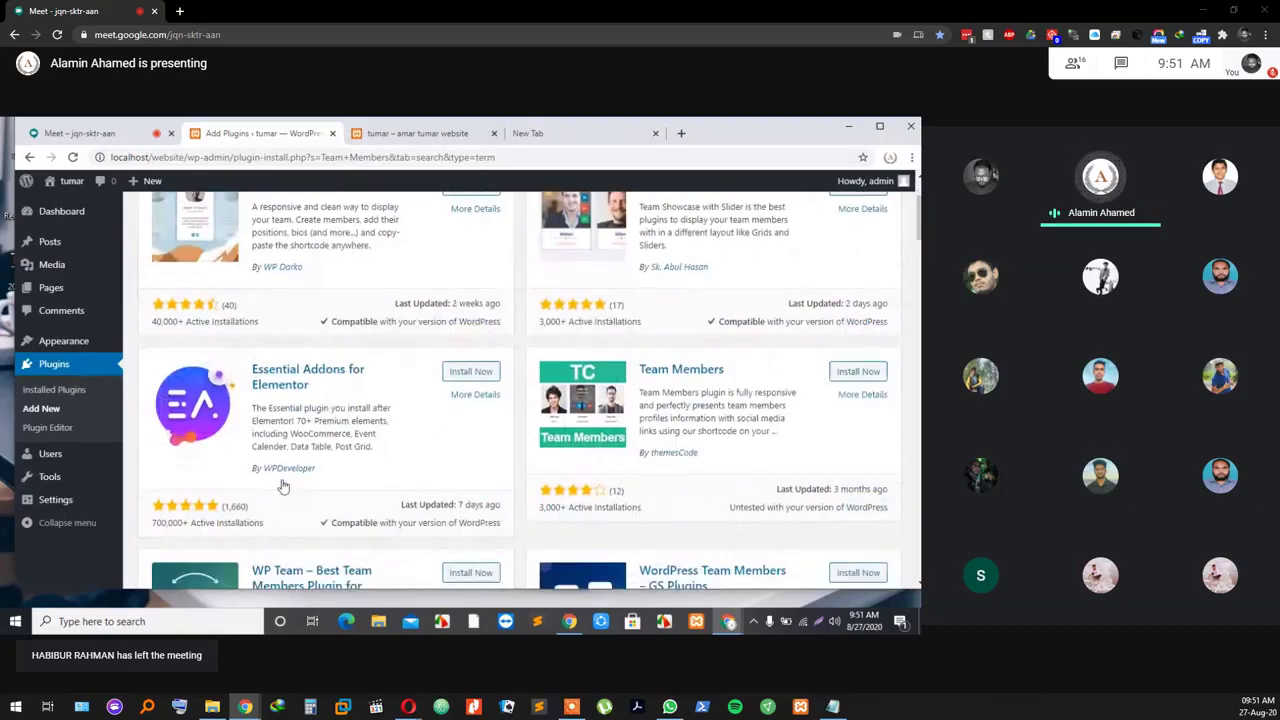
scroll(462, 434, up, 3)
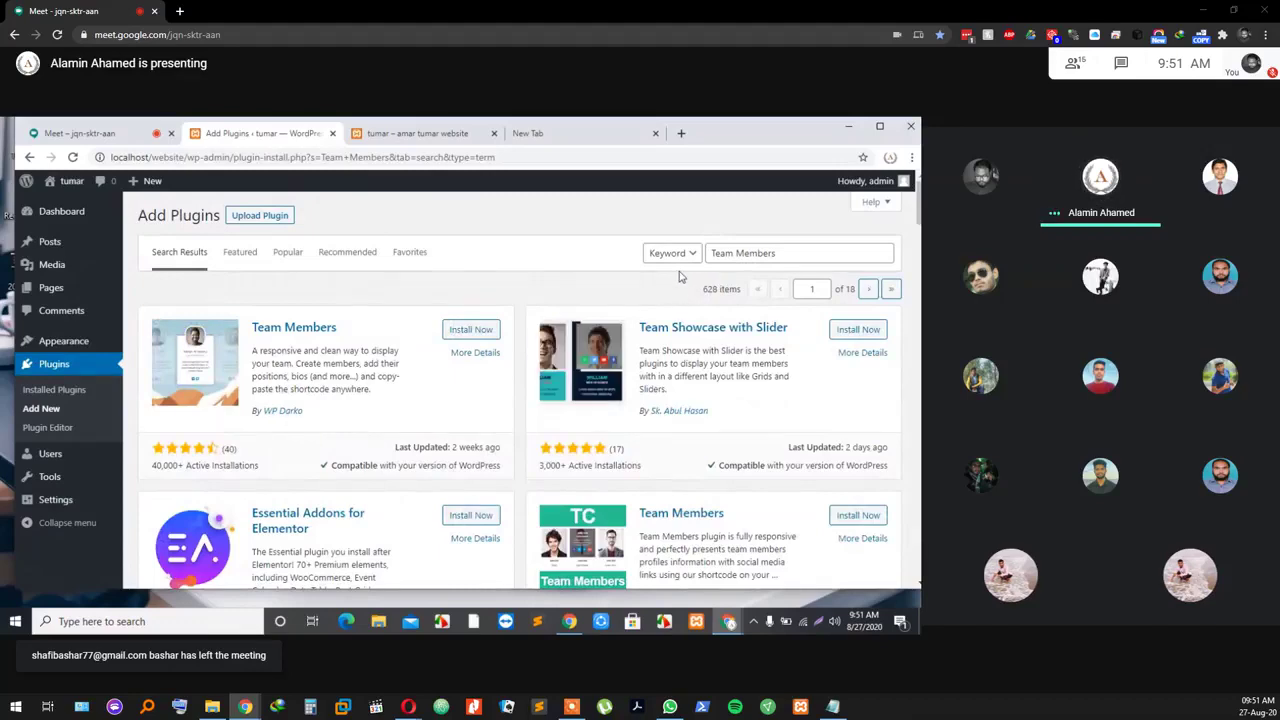
scroll(666, 304, down, 5)
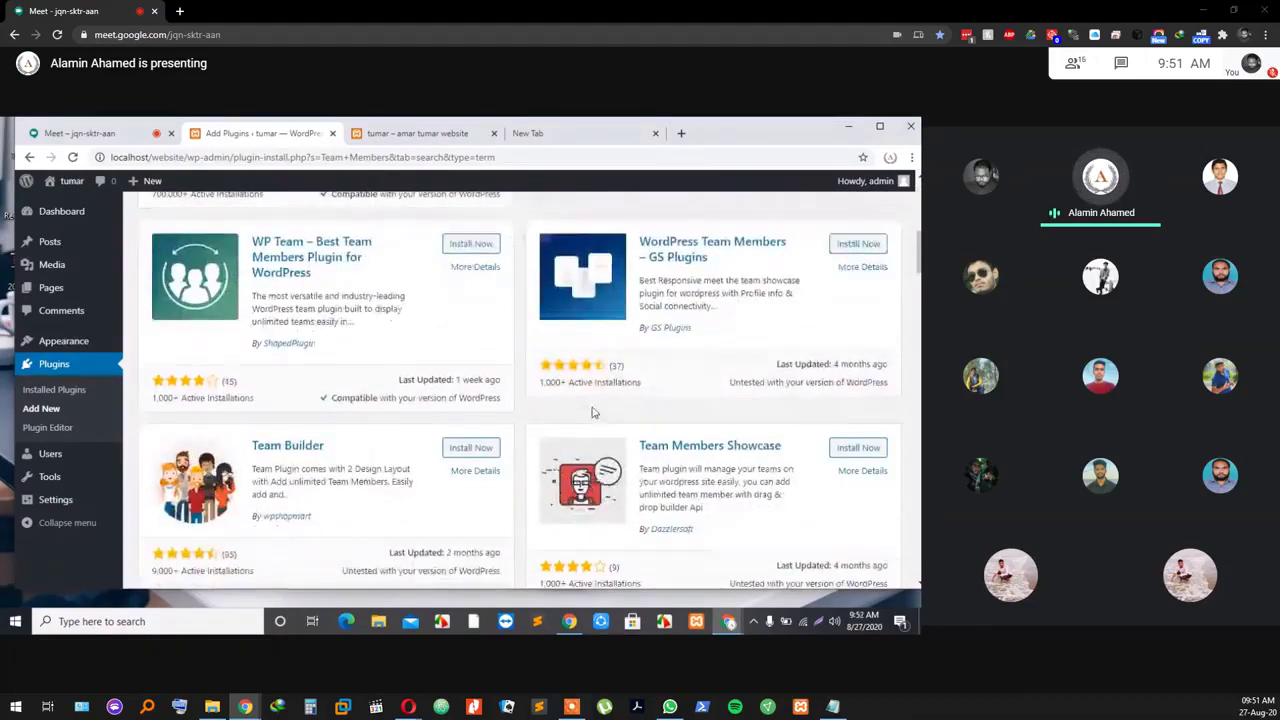
scroll(440, 380, down, 6)
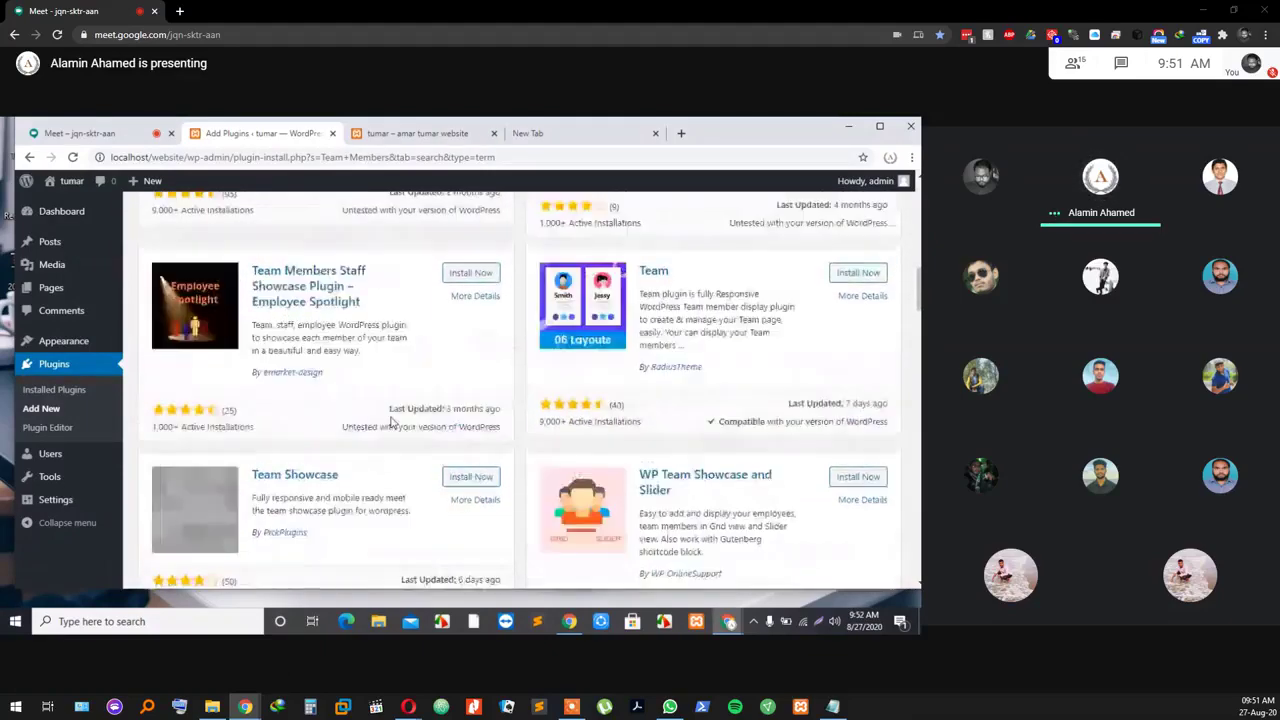
scroll(391, 422, down, 5)
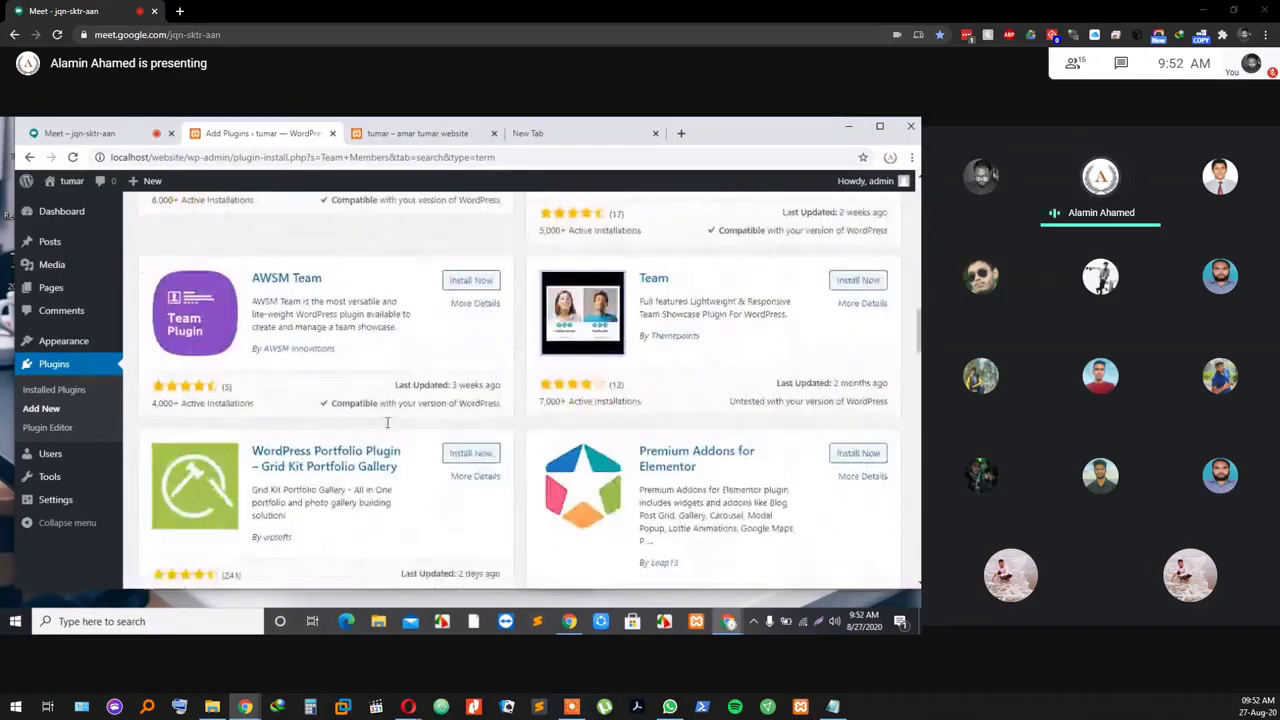
scroll(387, 424, down, 2)
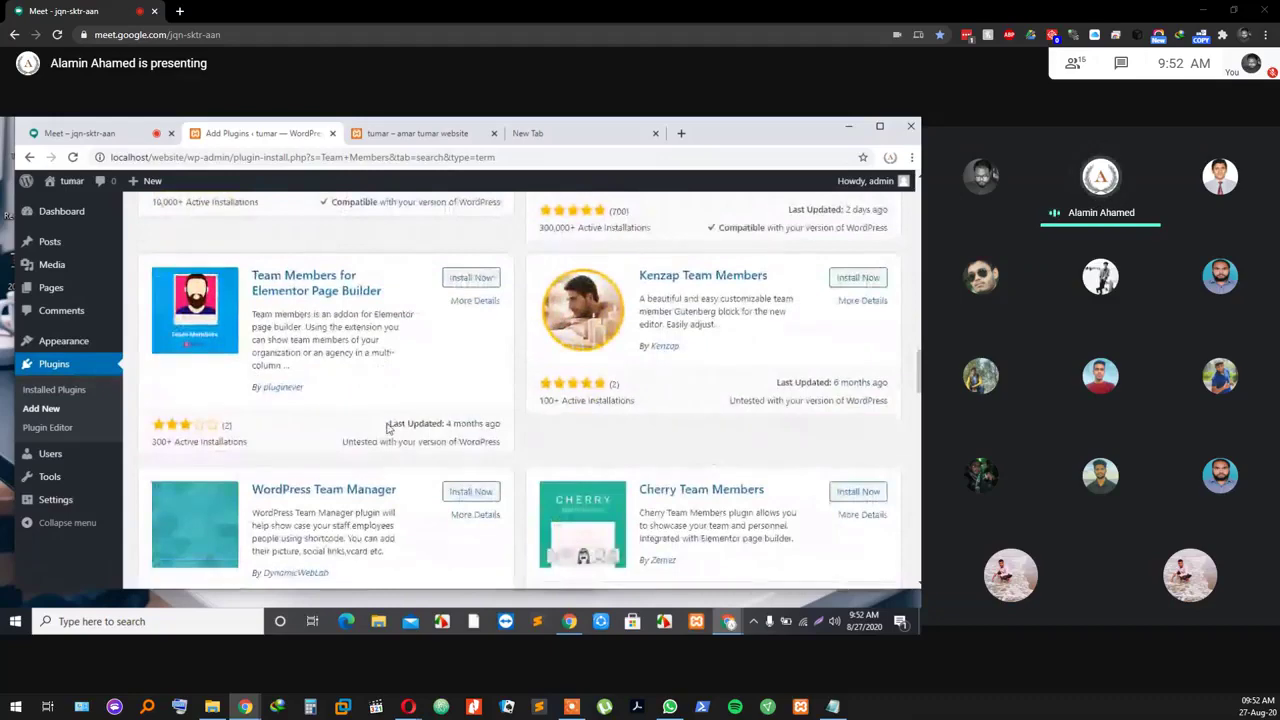
scroll(387, 427, up, 10)
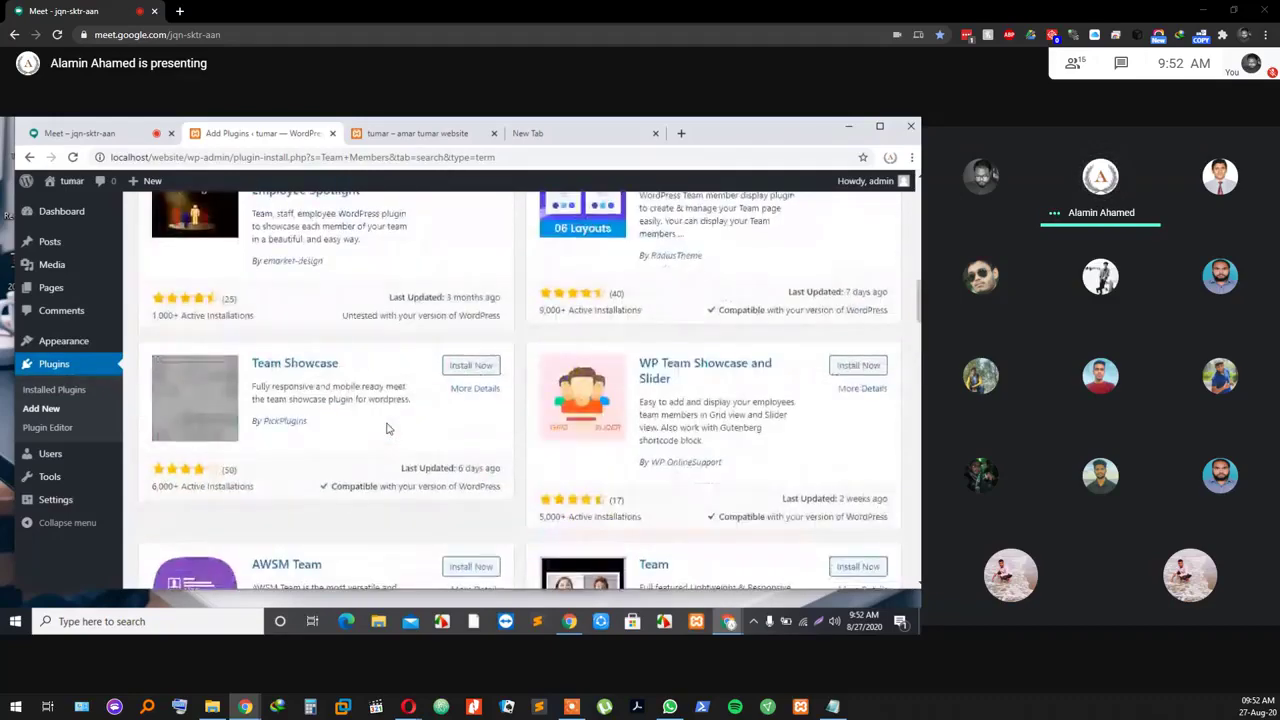
scroll(386, 415, up, 6)
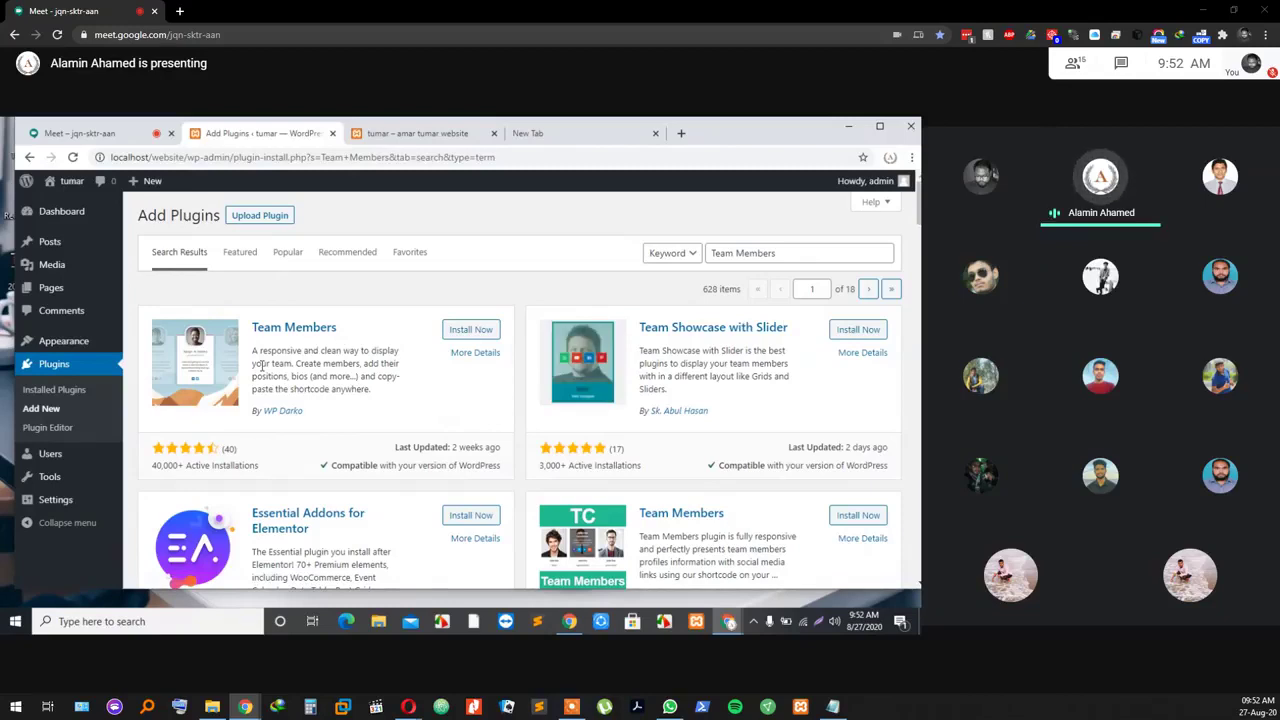
Step: Install WP Darko's Team Members plugin and admit the waiting participant to the Meet call
click(489, 333)
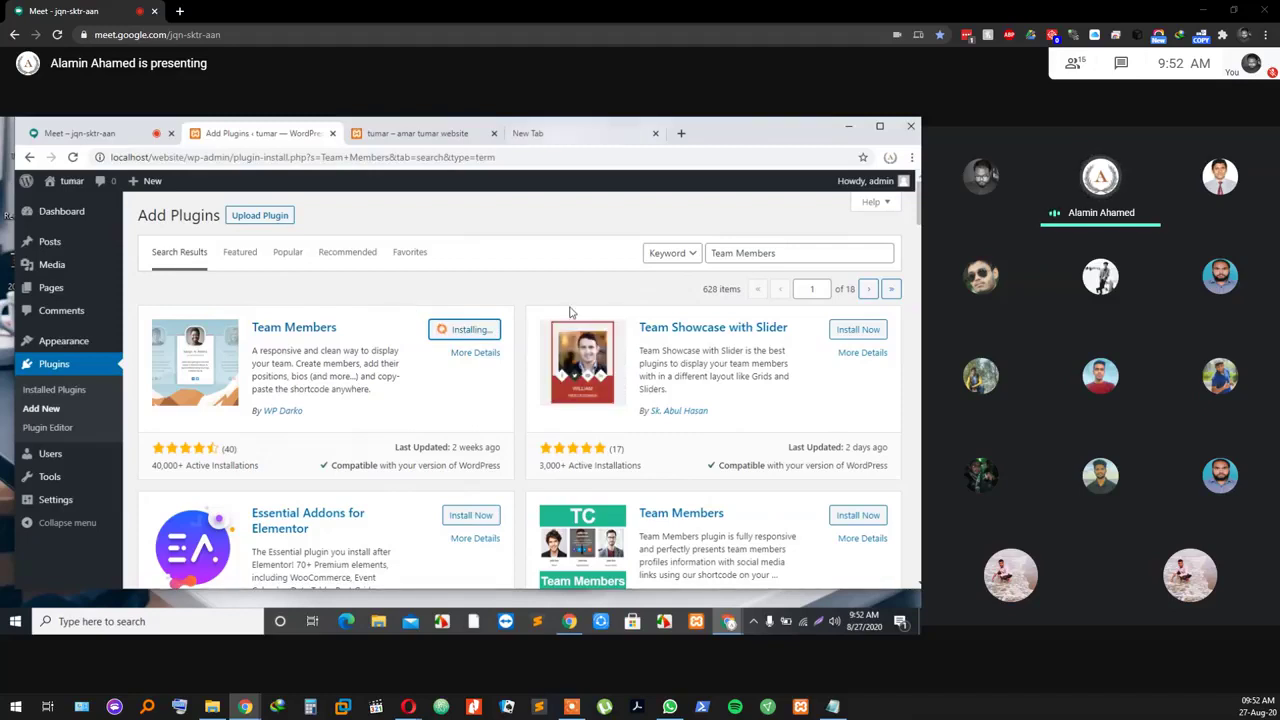
click(140, 134)
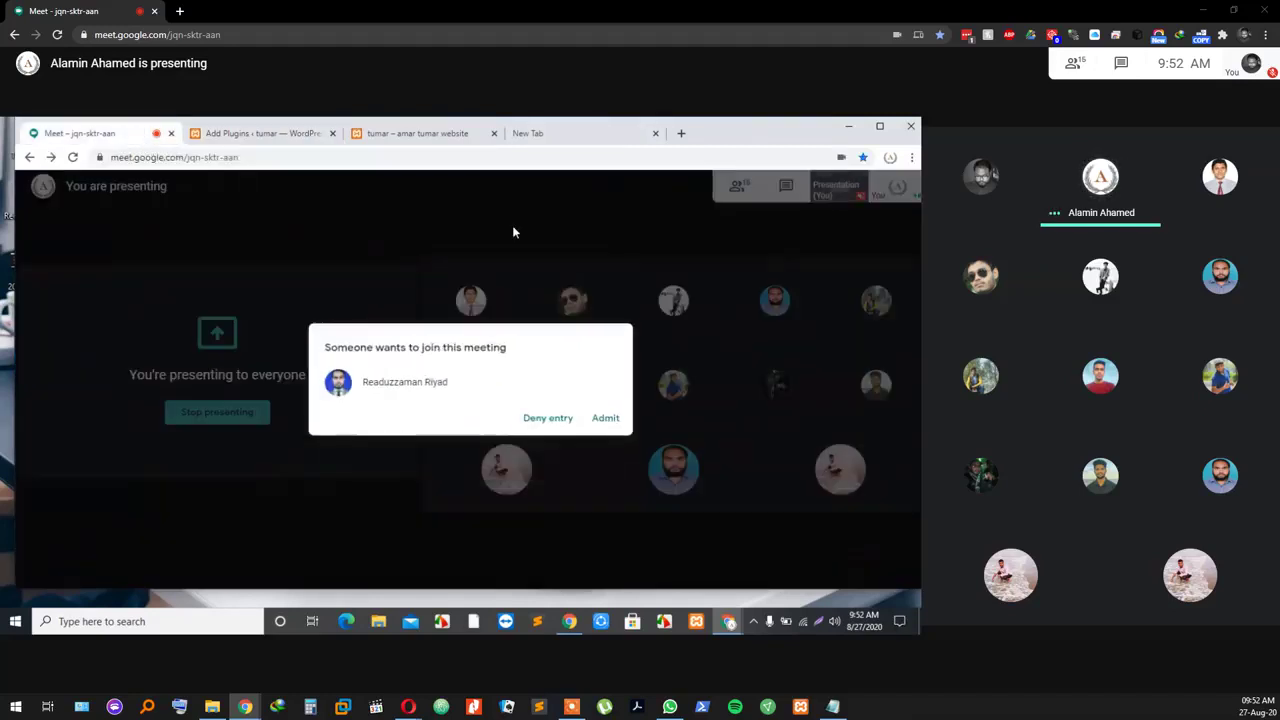
click(606, 418)
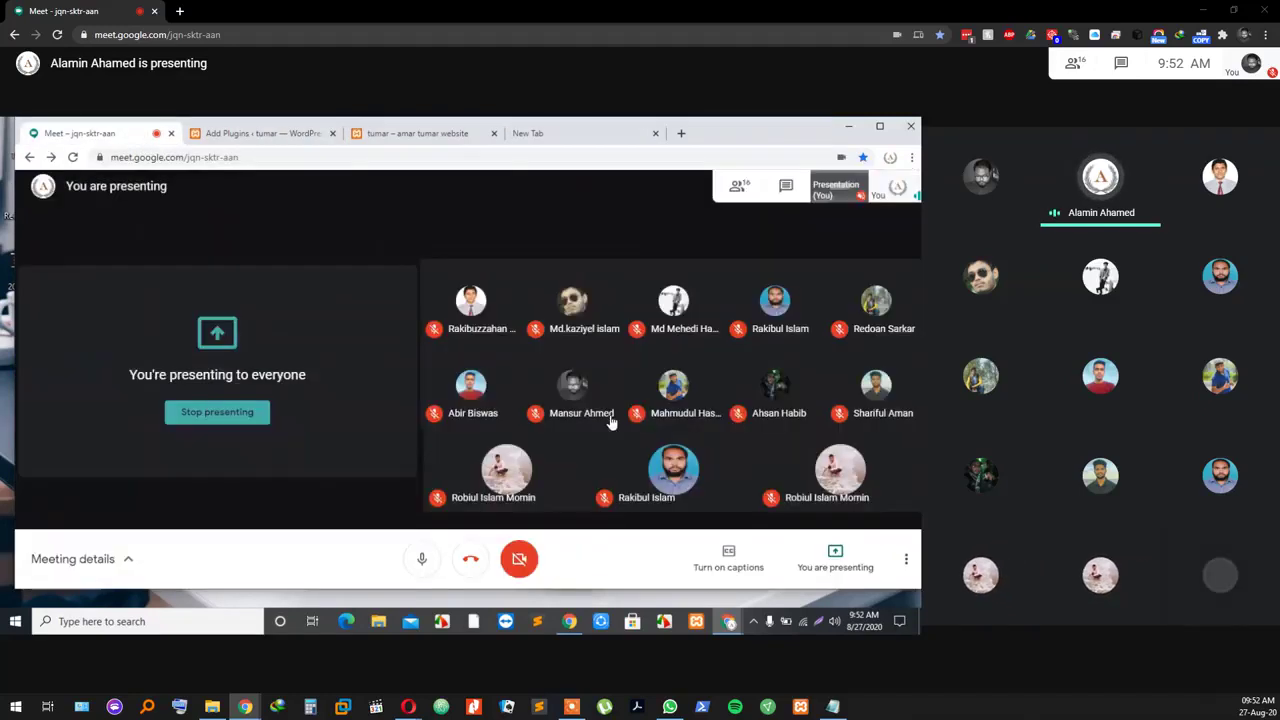
Step: Switch between the Add Plugins tab and Meet, dismissing the presenting-to-everyone notice
click(276, 138)
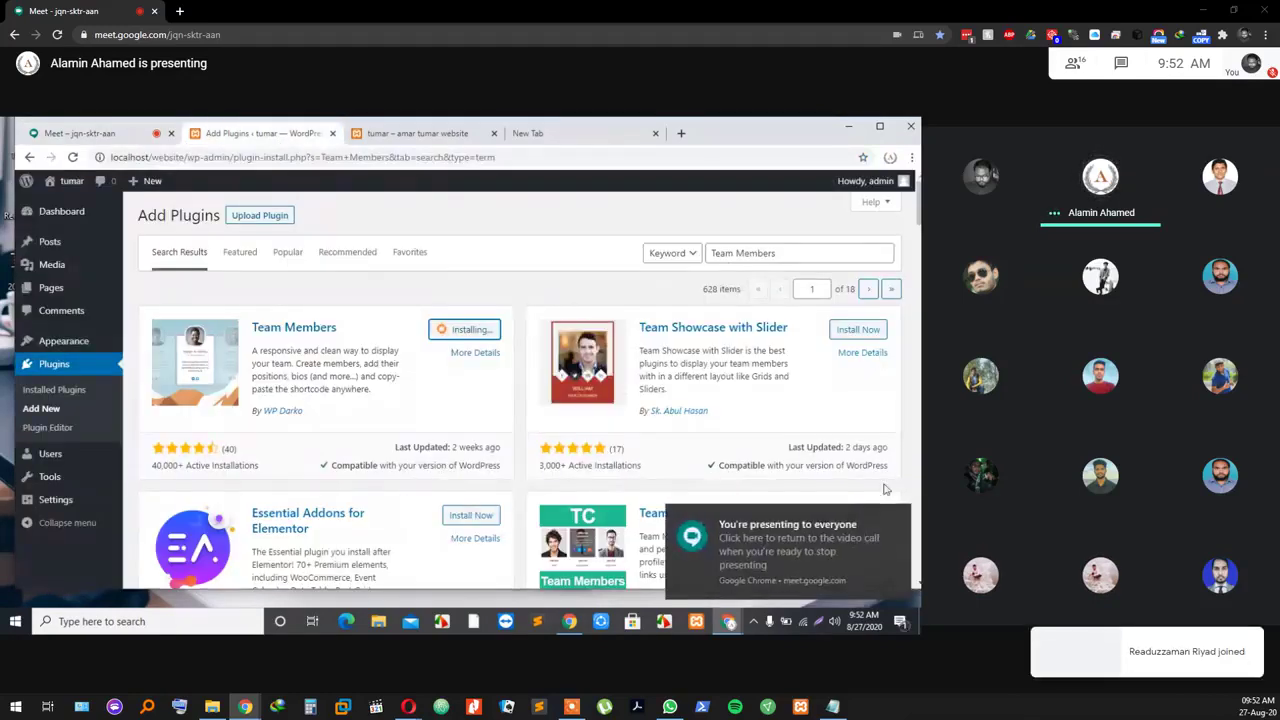
click(897, 518)
key(ctrl+1)
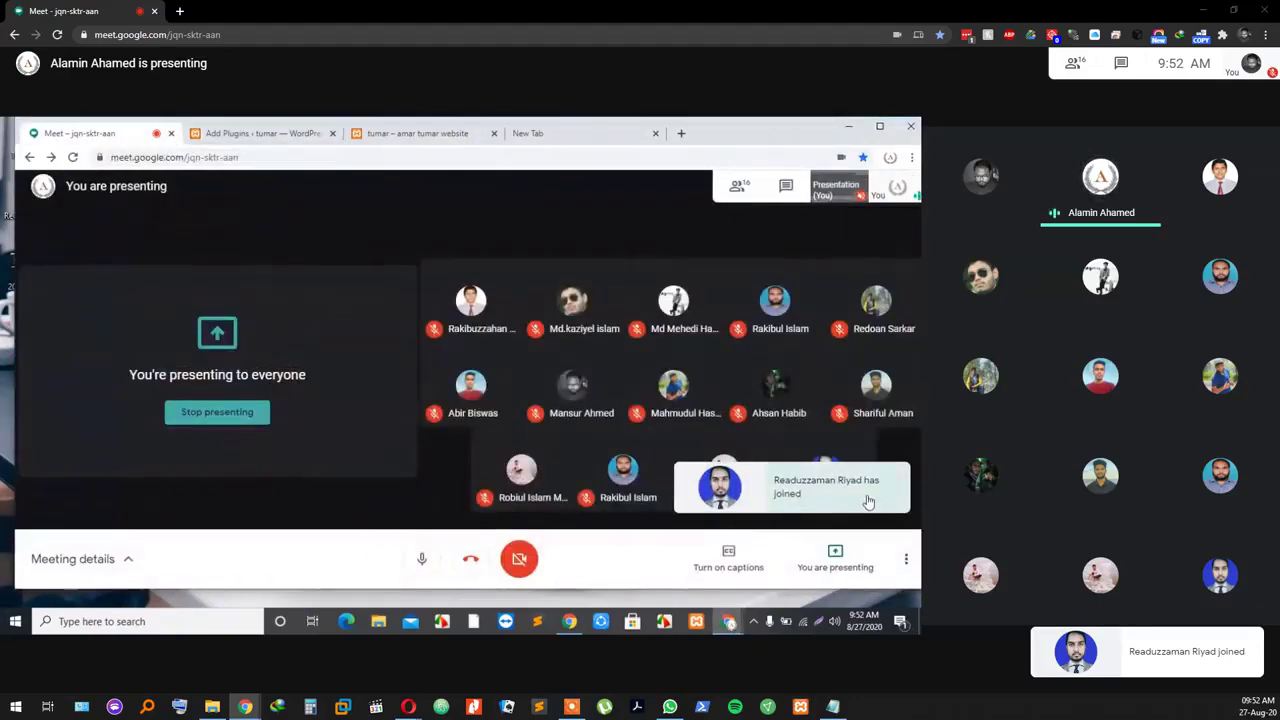
click(271, 134)
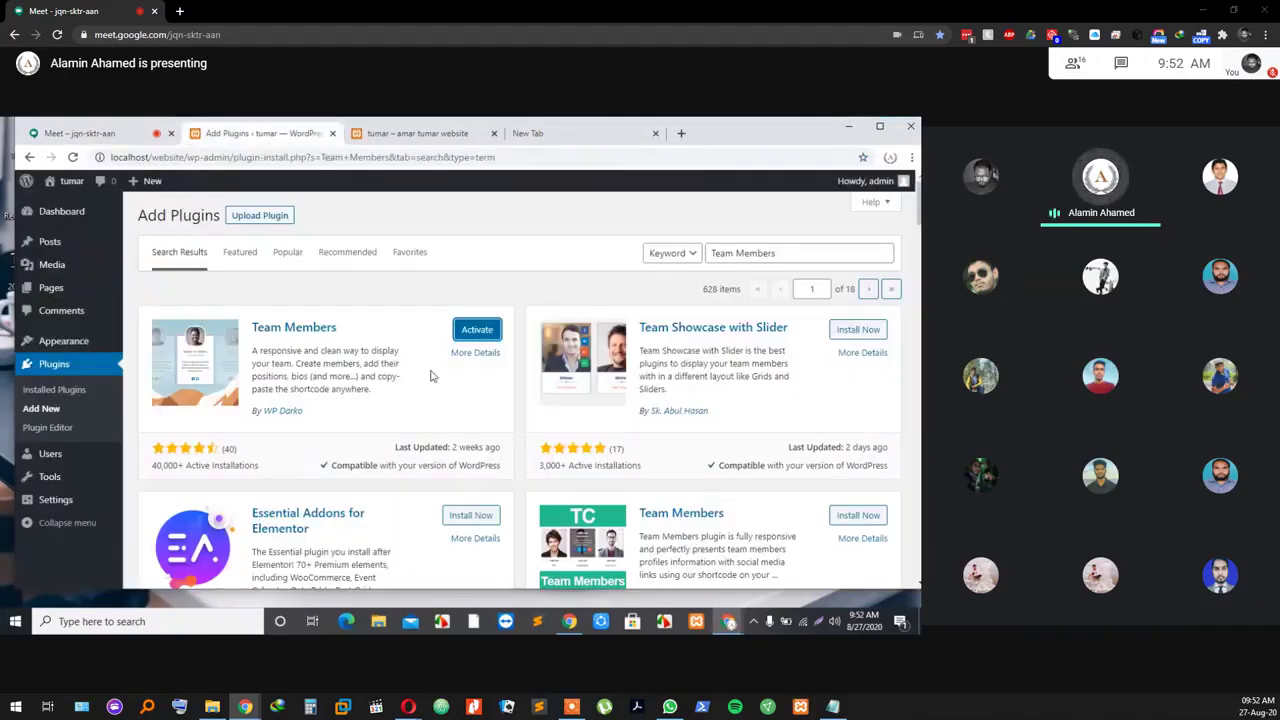
click(99, 141)
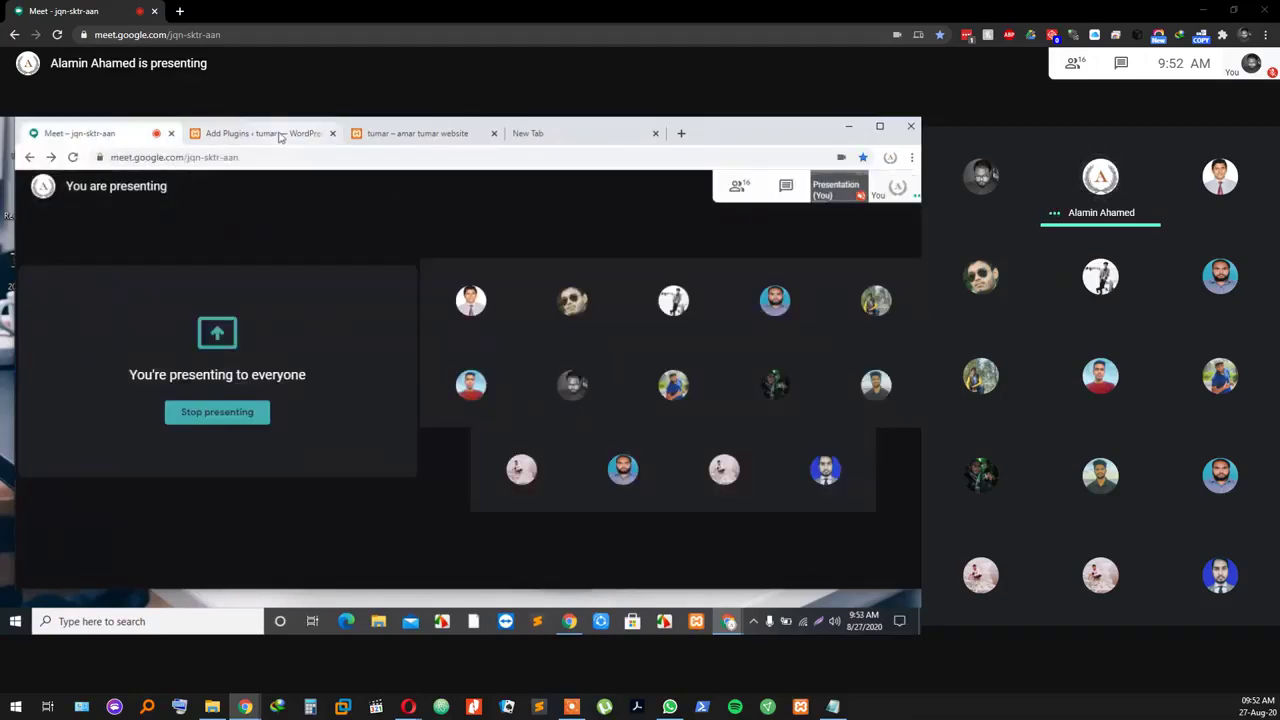
click(265, 133)
click(90, 133)
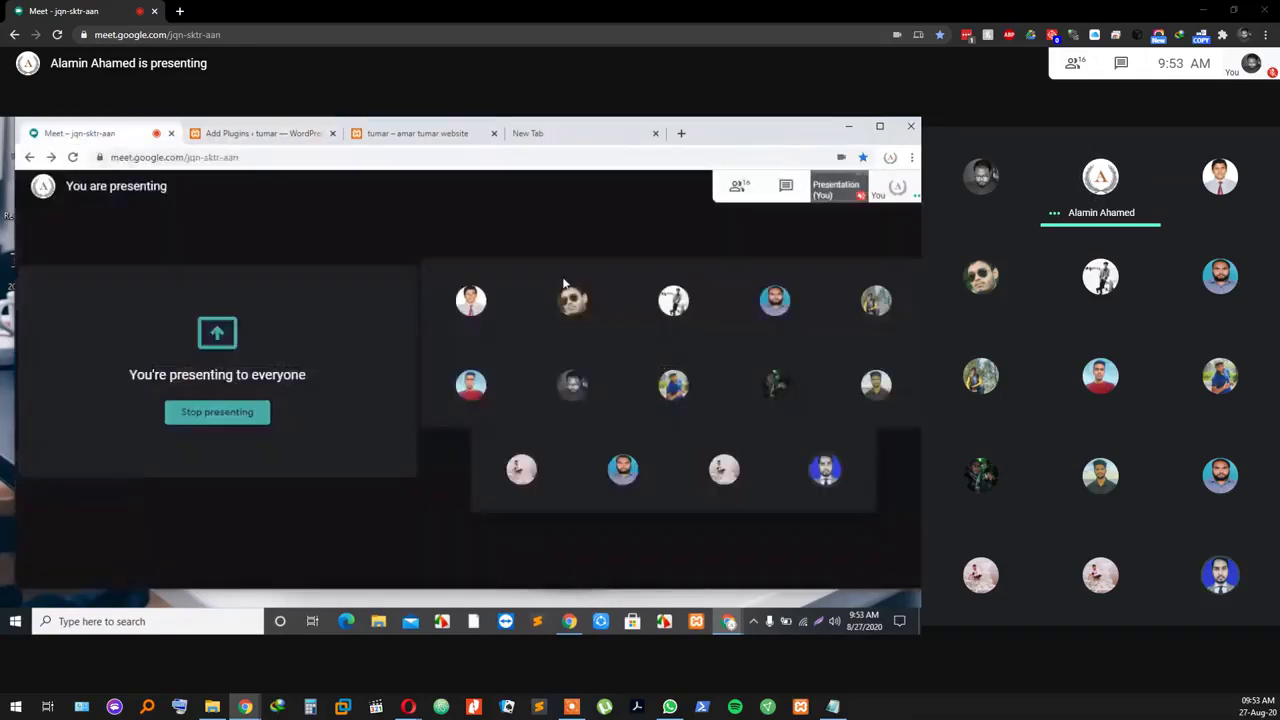
click(254, 137)
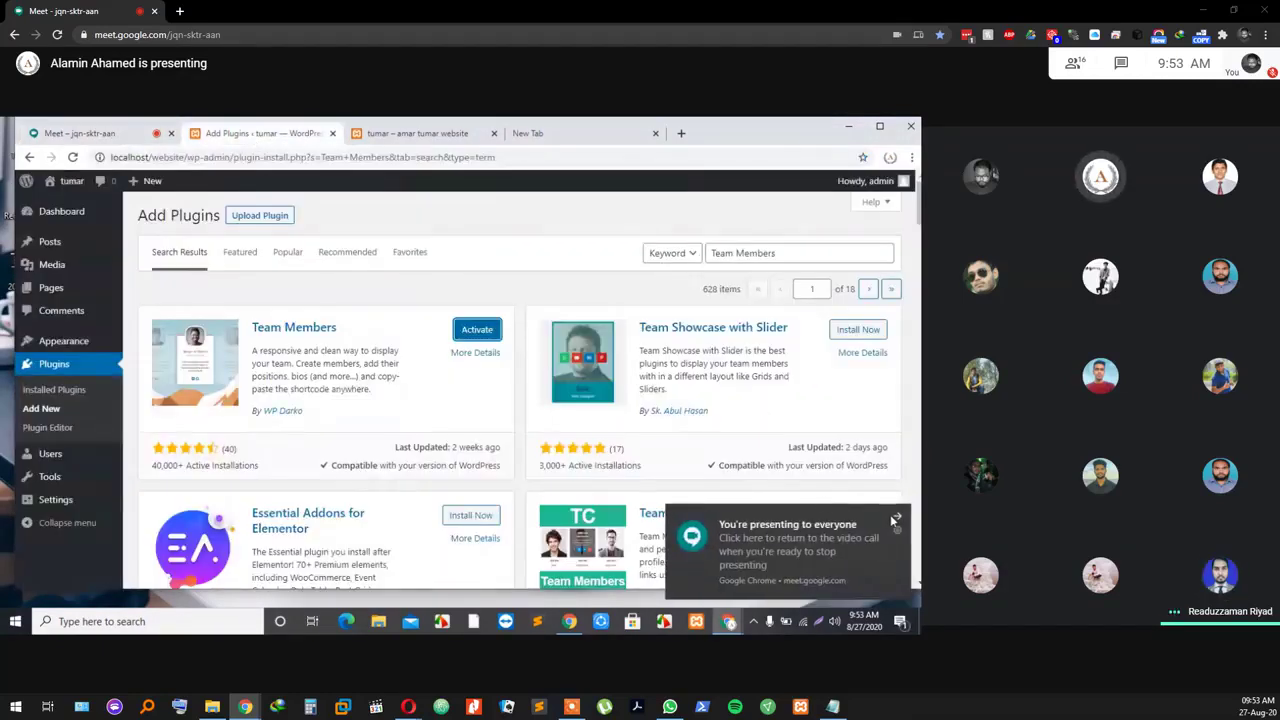
click(890, 514)
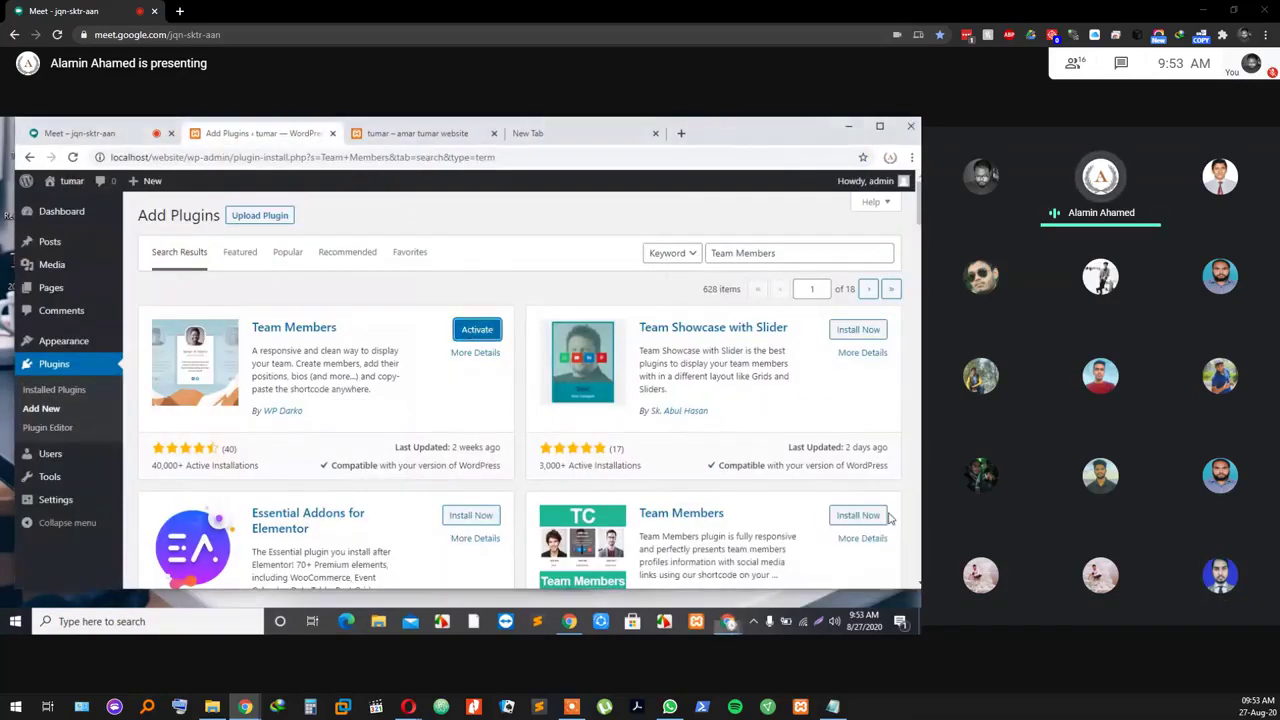
click(110, 134)
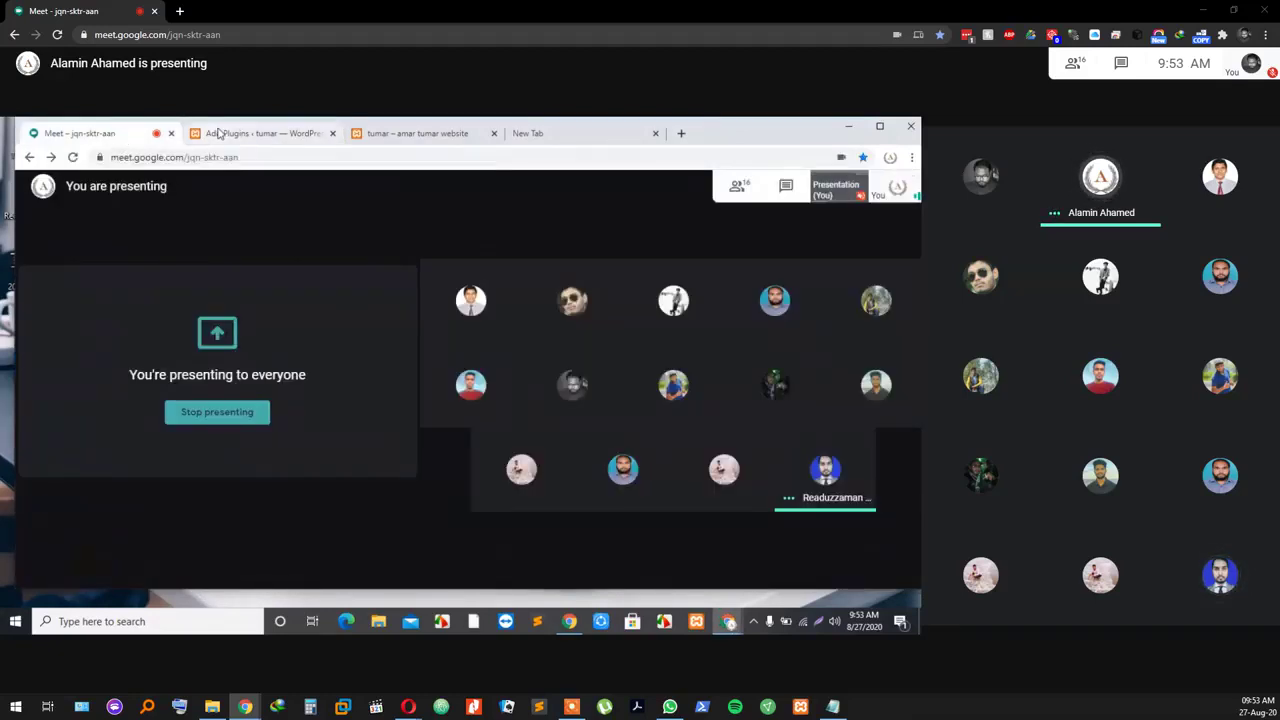
click(221, 134)
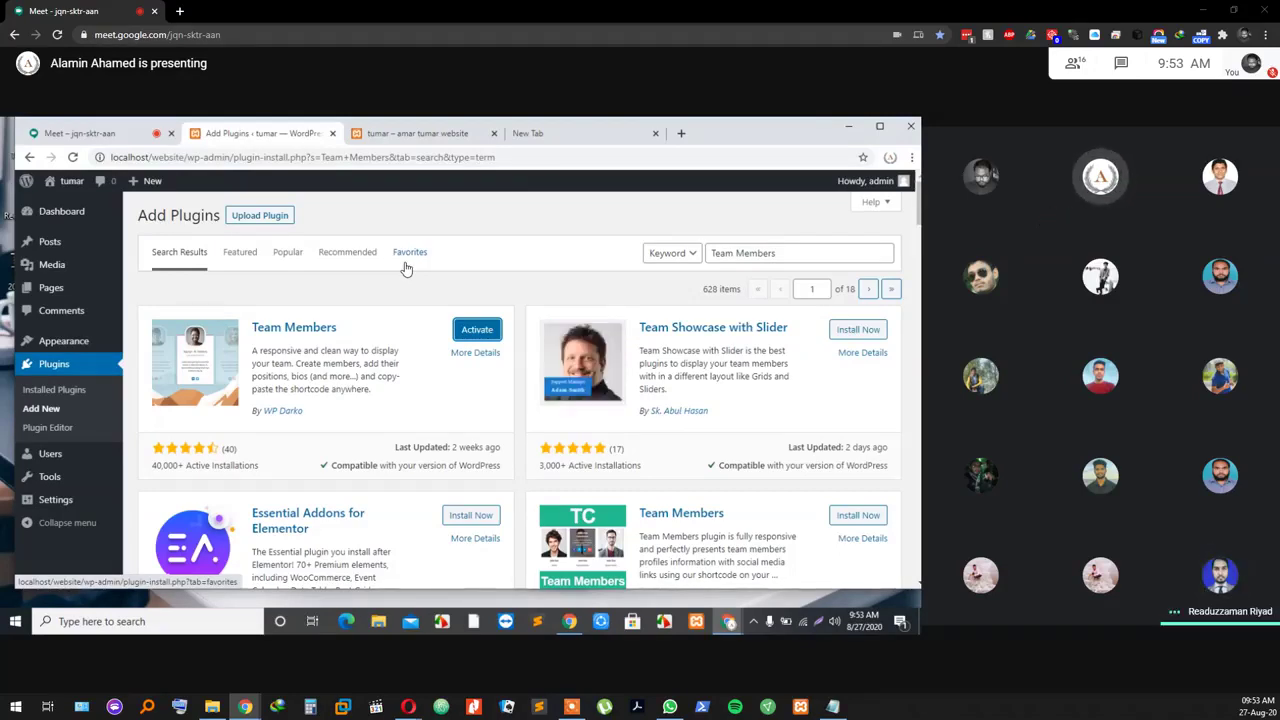
click(123, 138)
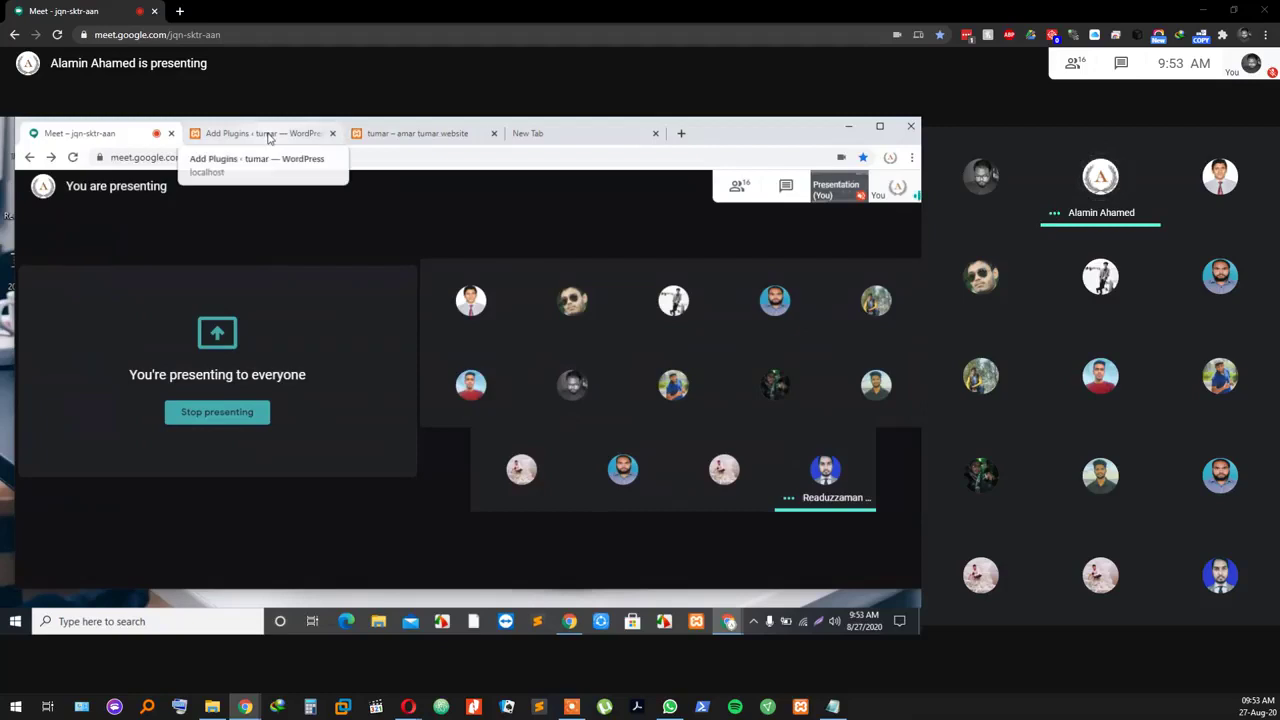
click(268, 138)
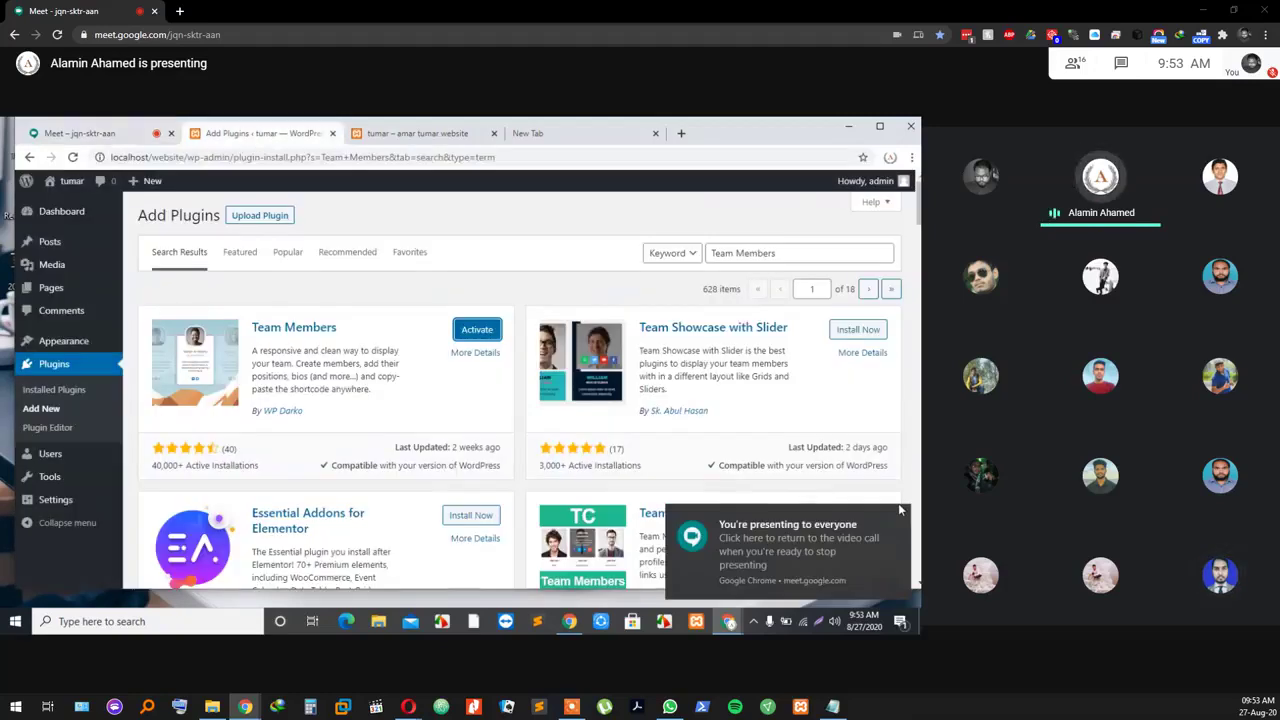
click(79, 133)
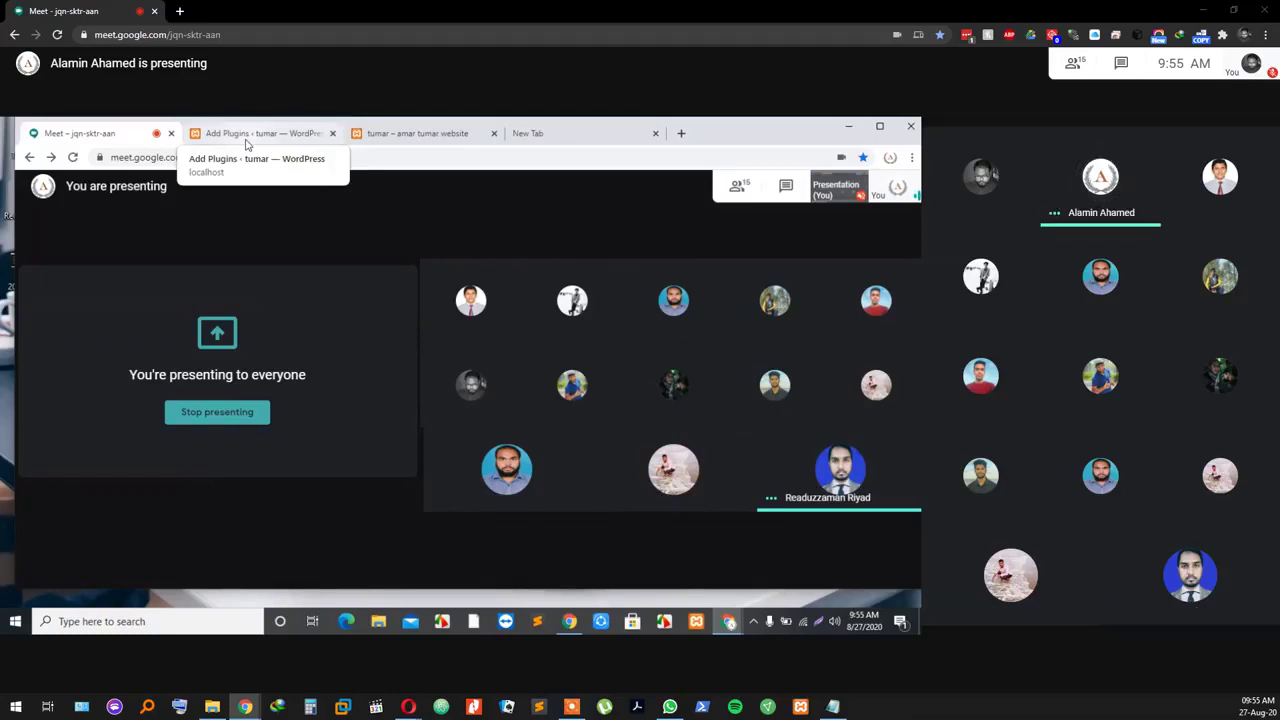
Step: Return to WordPress and confirm Team Members shows as activated on the Plugins page
click(247, 140)
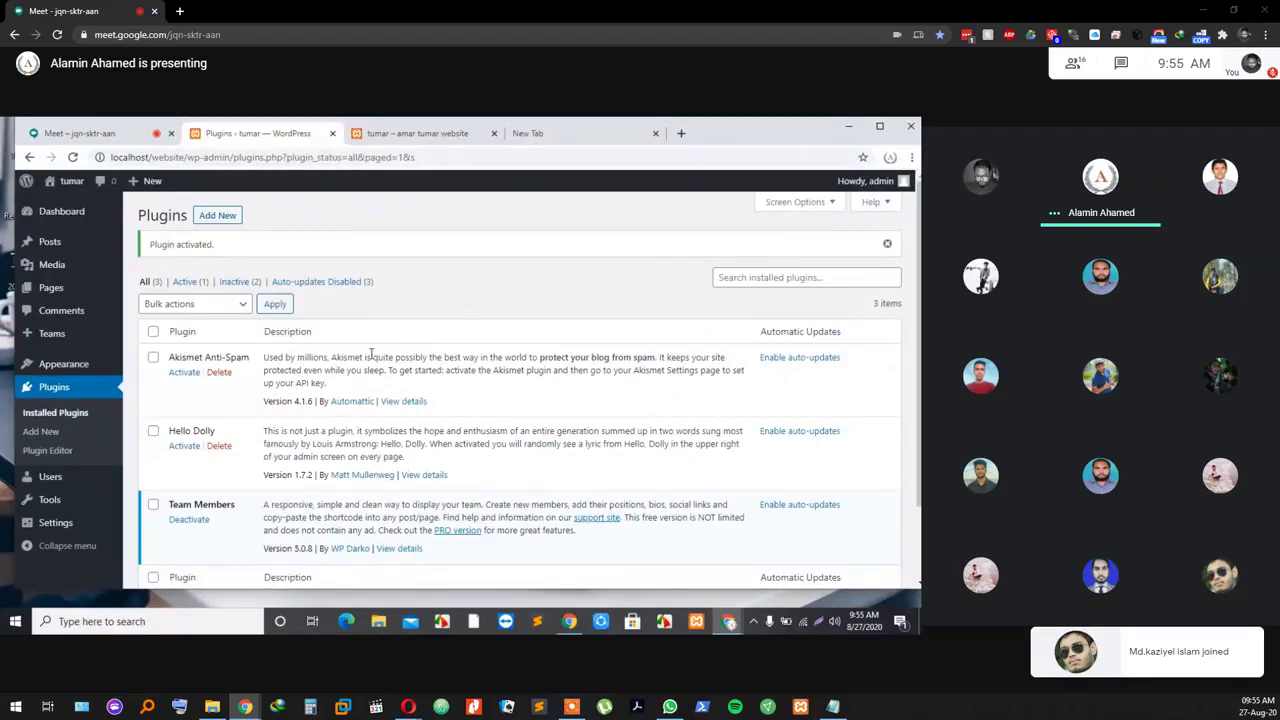
scroll(367, 443, down, 1)
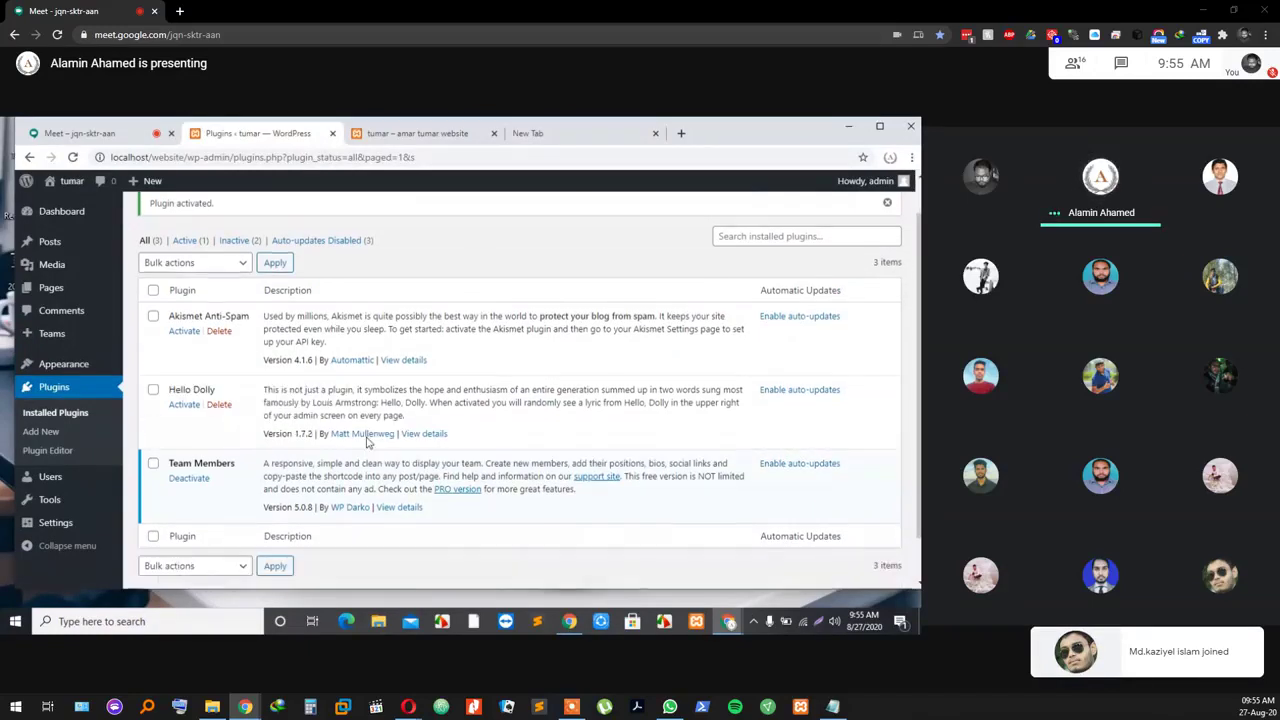
scroll(365, 450, down, 1)
scroll(385, 380, up, 2)
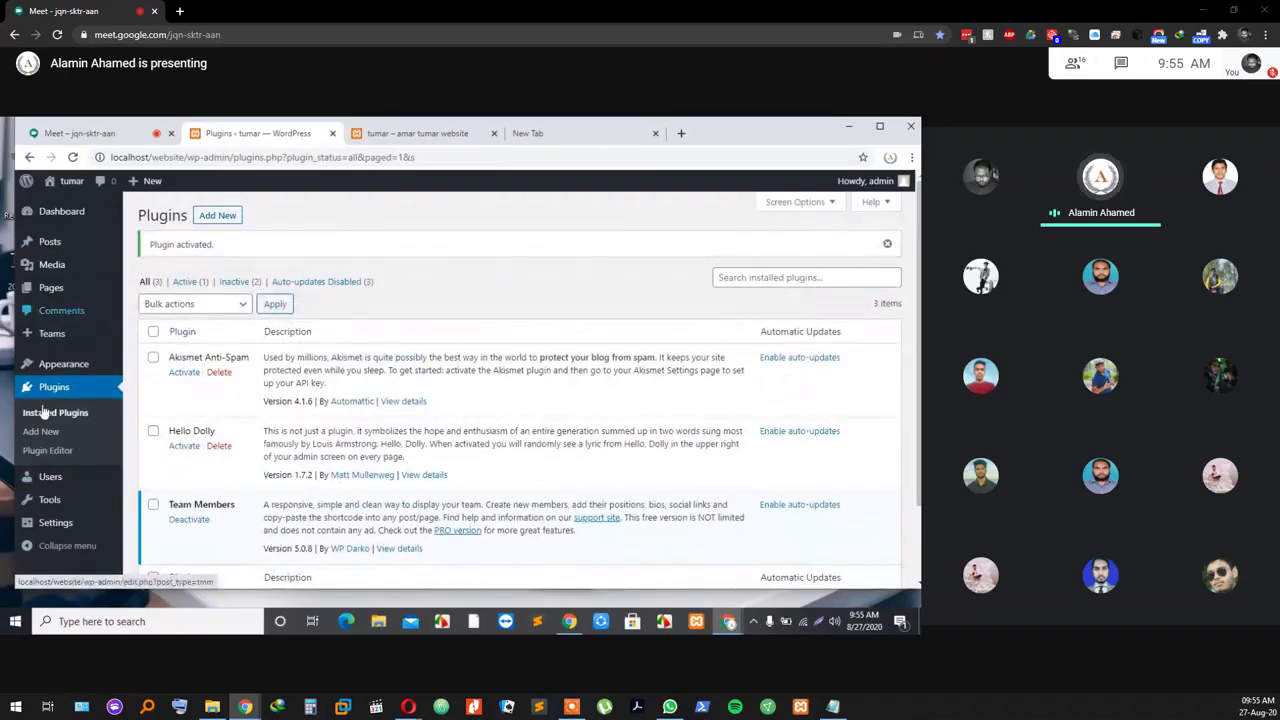
mouse_move(60, 345)
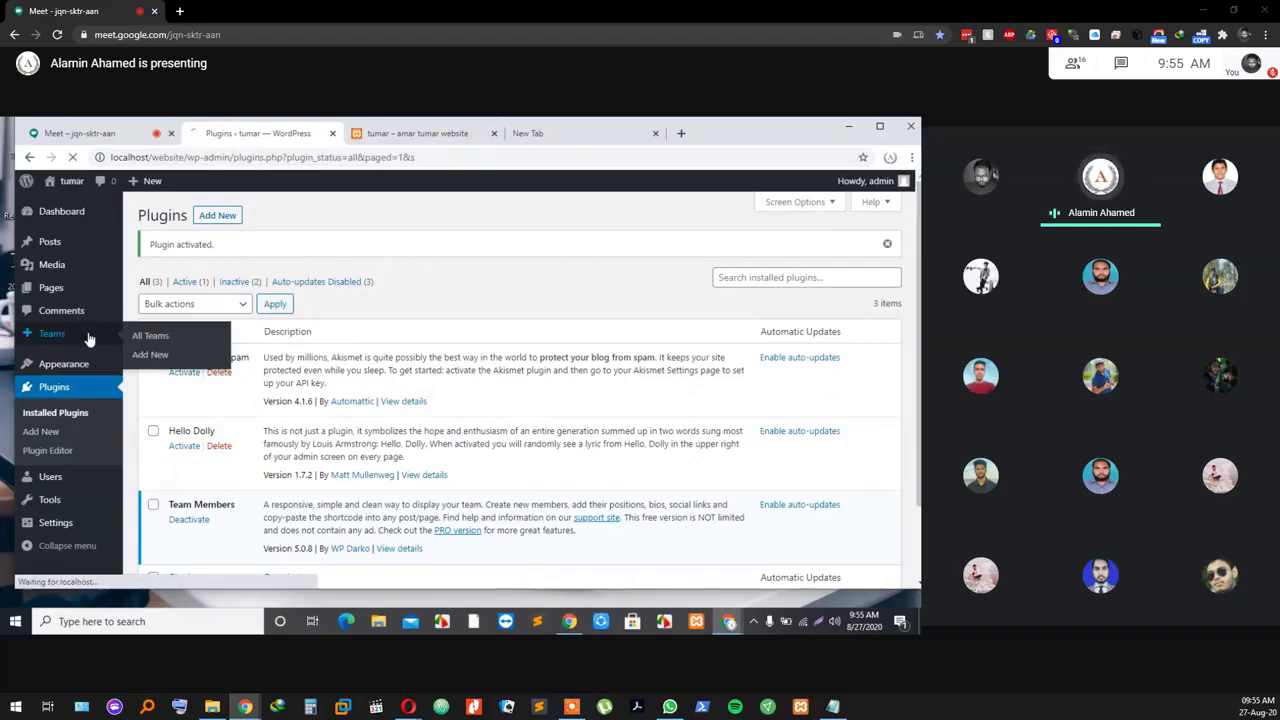
Step: Create a new team from Teams > All Teams and title it 'Freelancer Team'
click(142, 335)
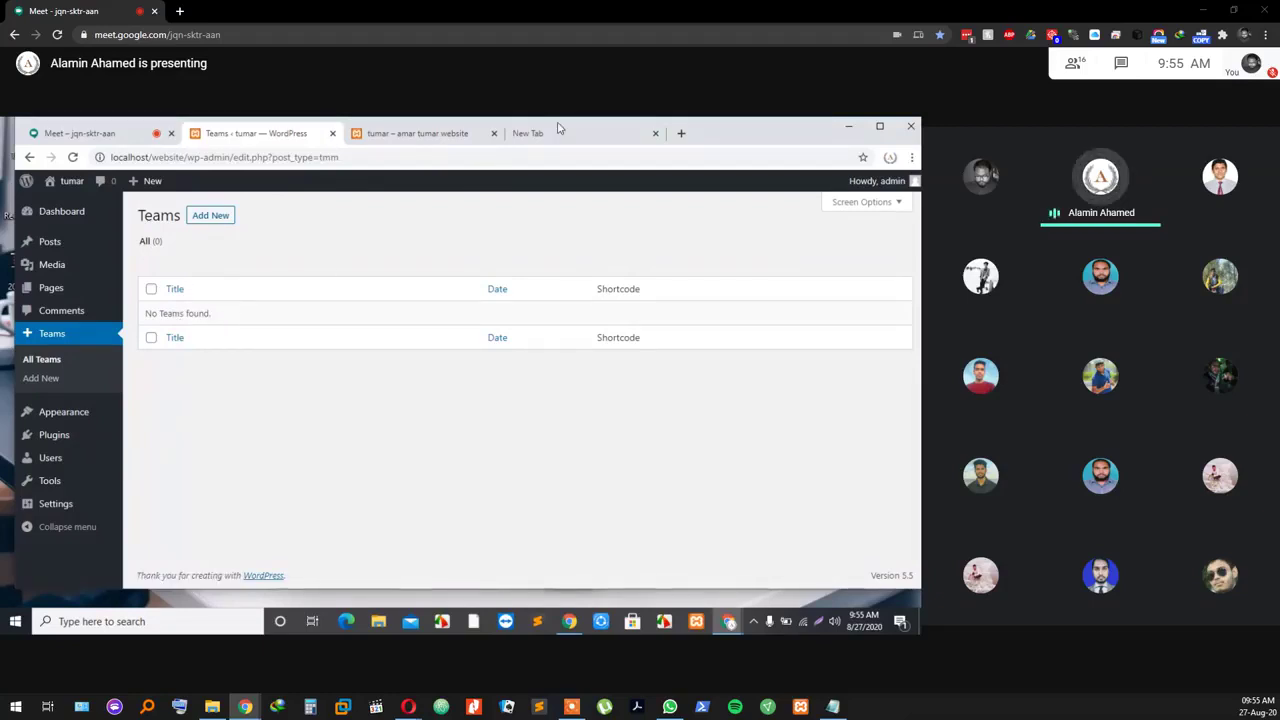
click(212, 220)
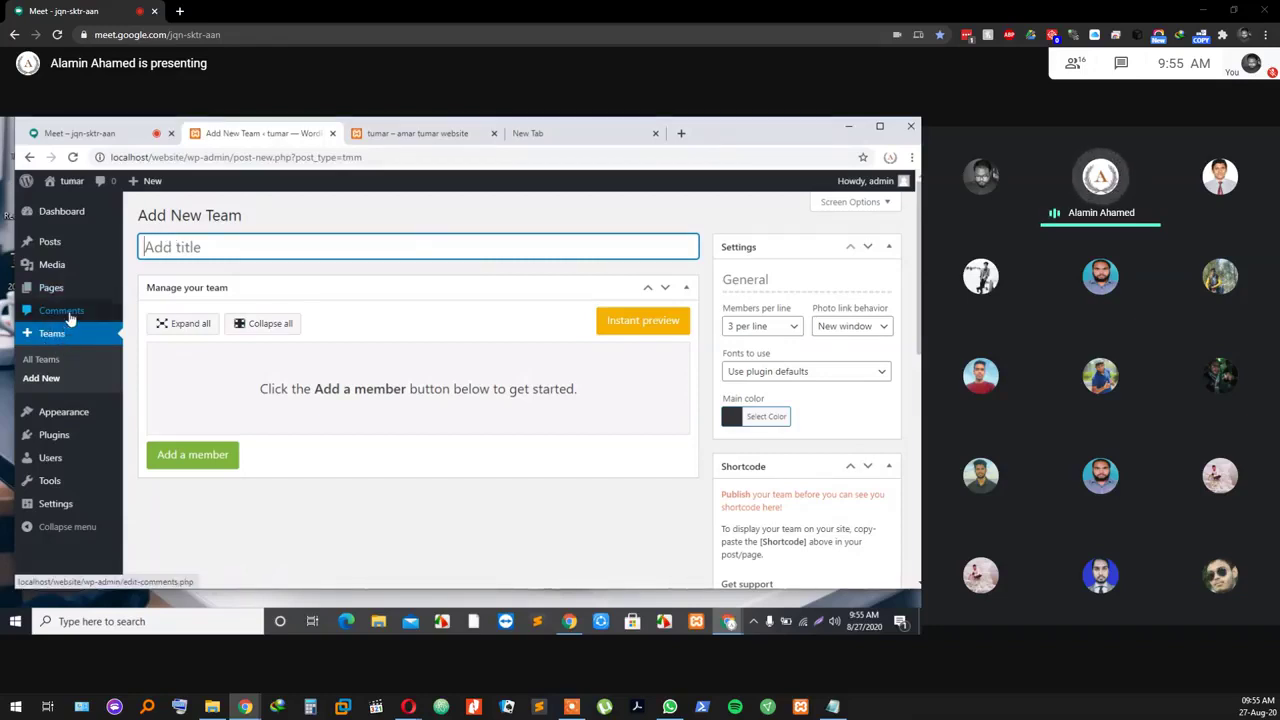
mouse_move(57, 426)
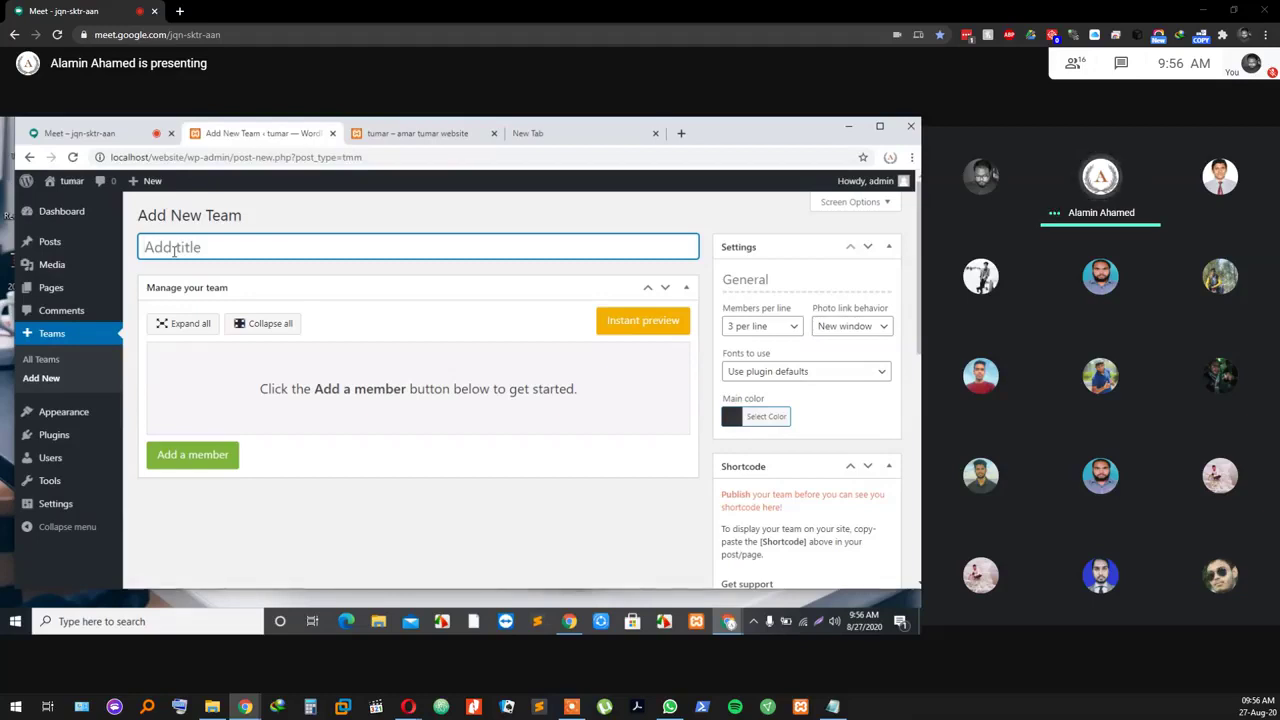
text(T)
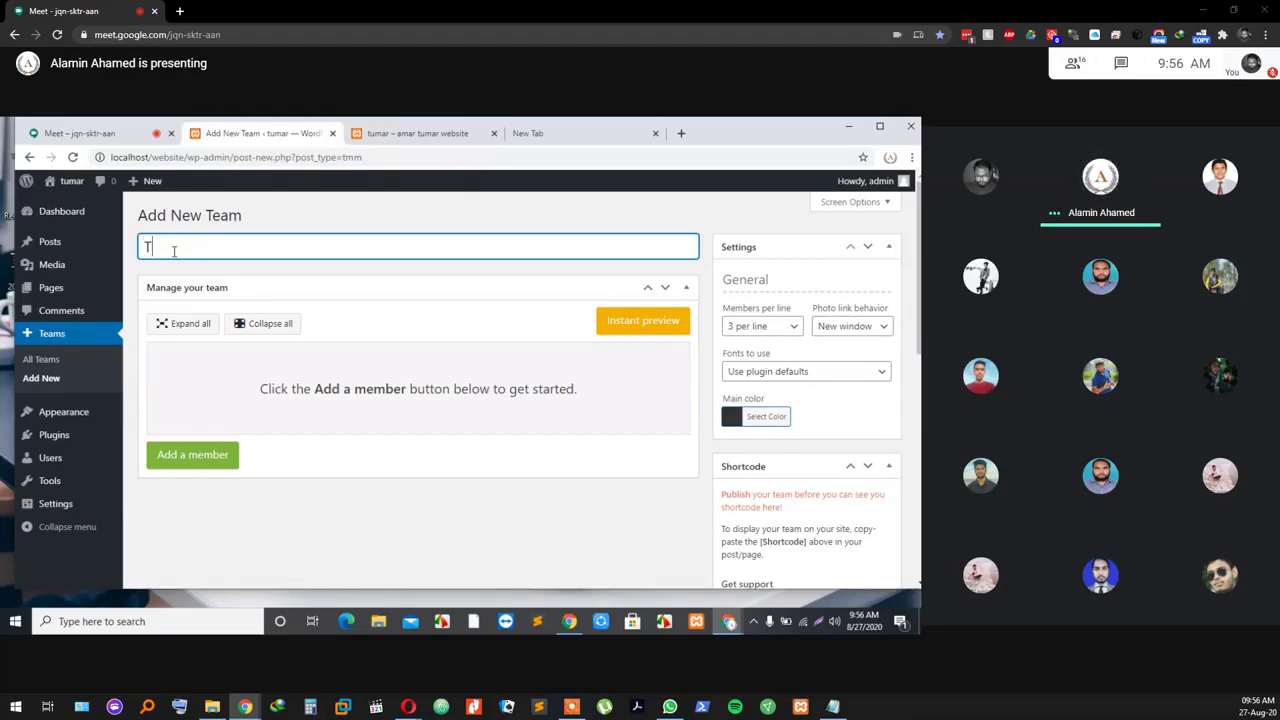
key(BackSpace)
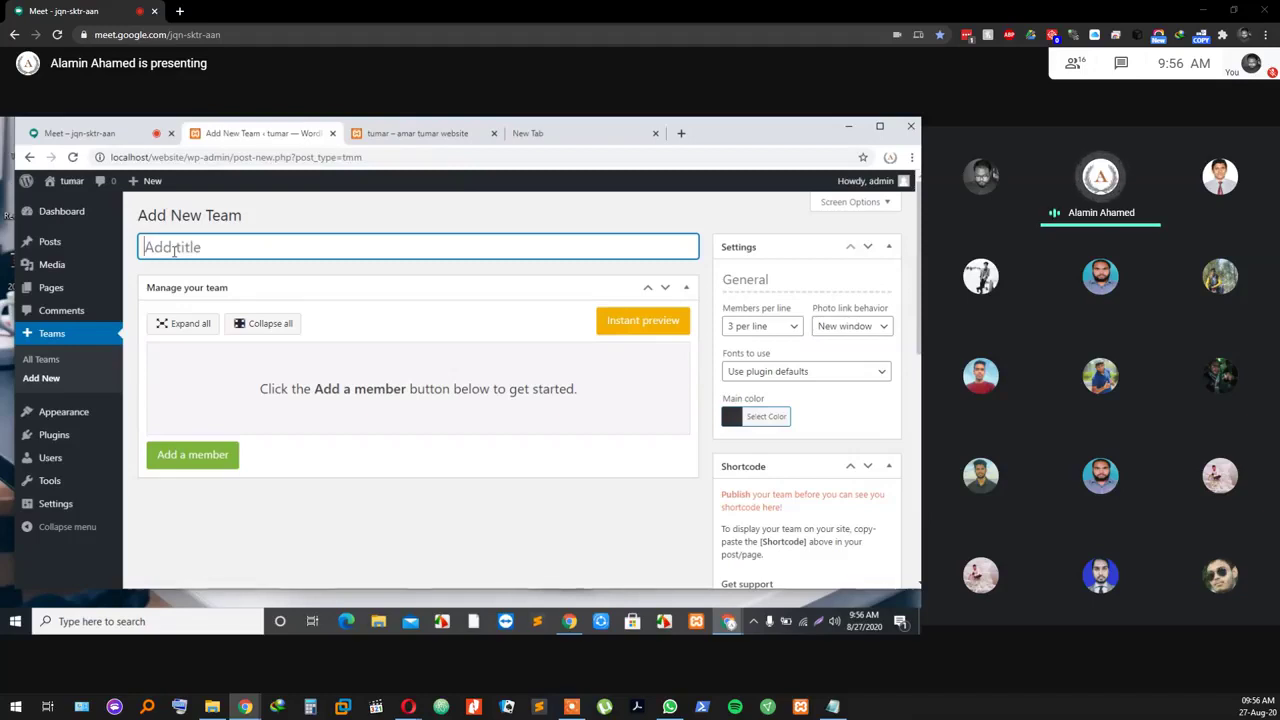
text(Freelan)
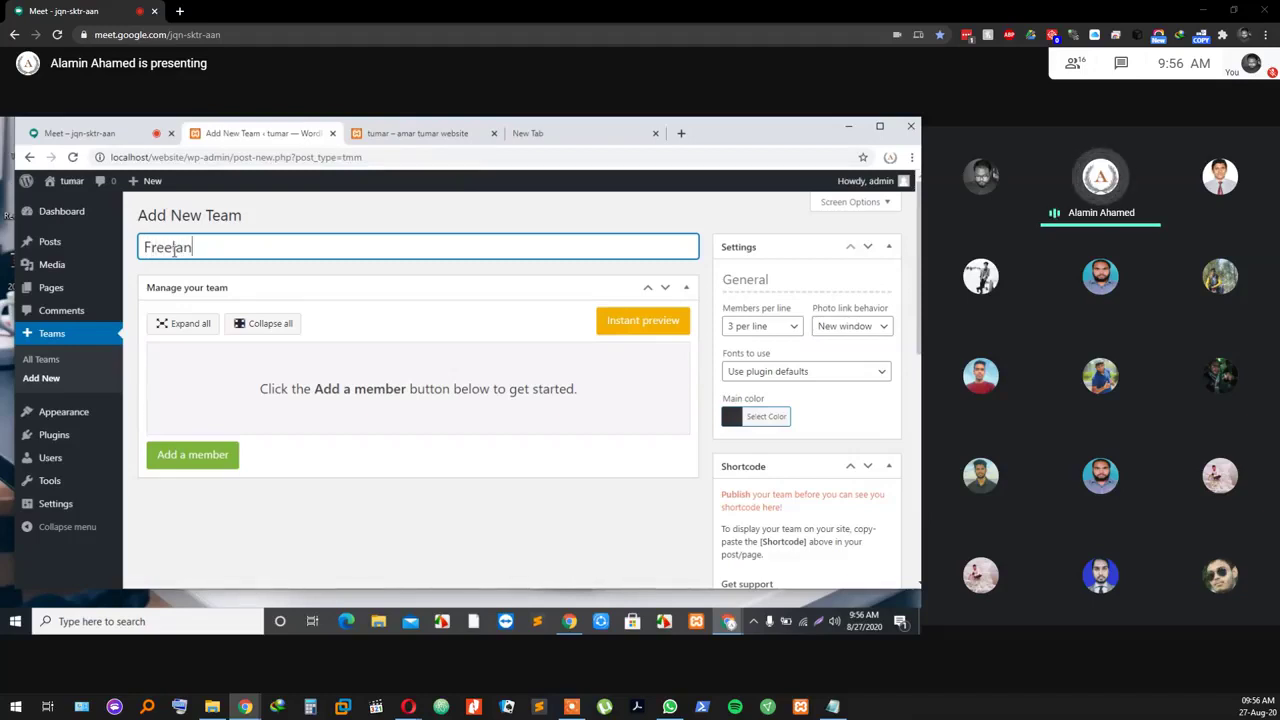
text(cer)
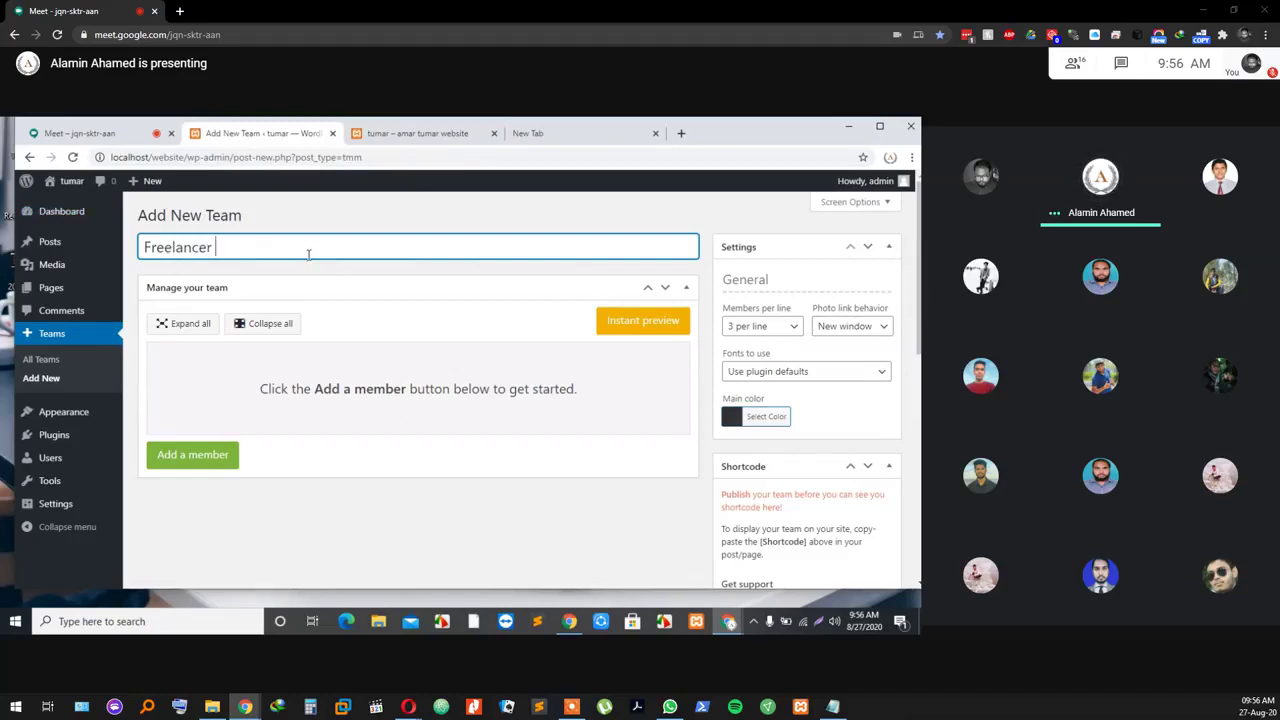
text( Team)
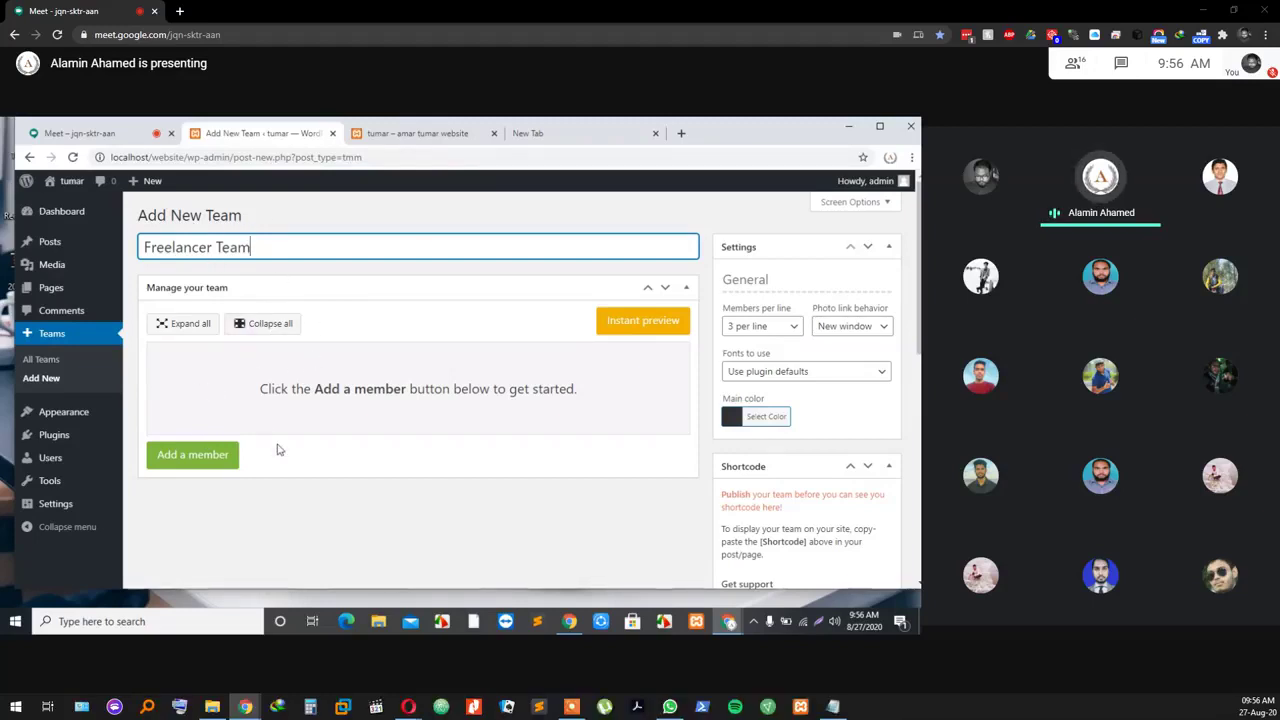
Step: Add one blank member entry to the team, then return to the Meet tab
click(210, 460)
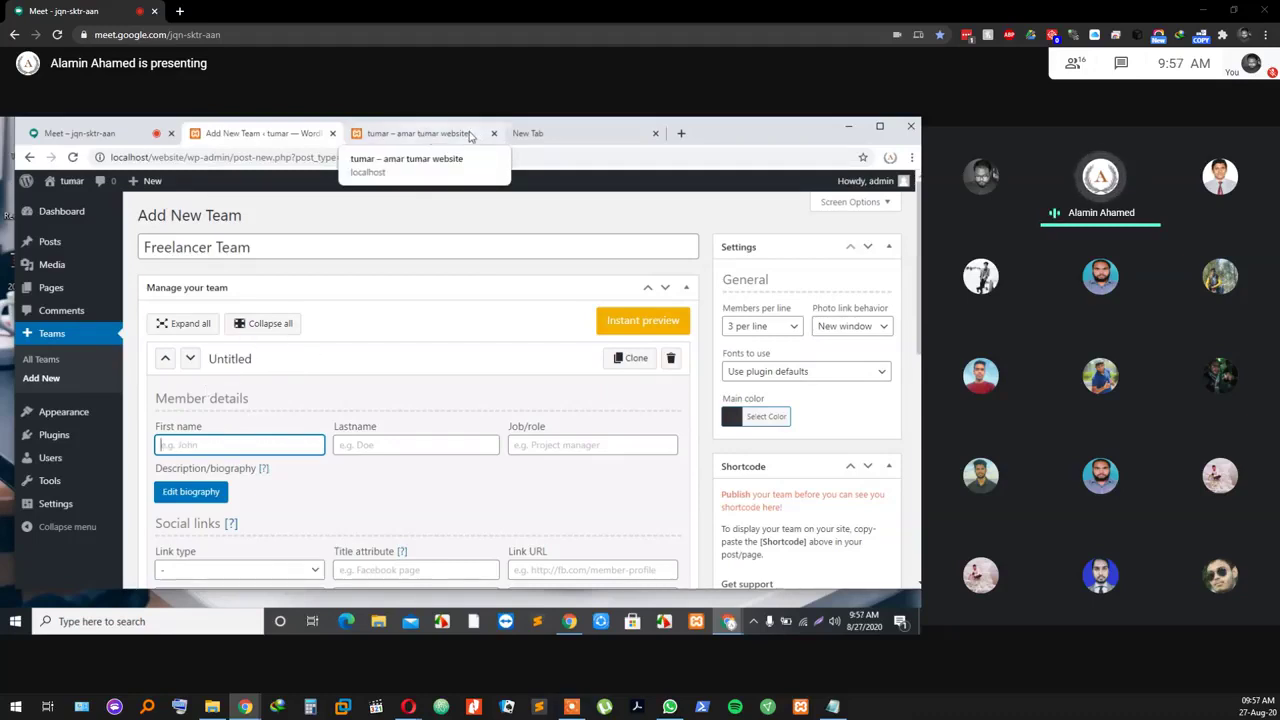
click(470, 136)
click(105, 133)
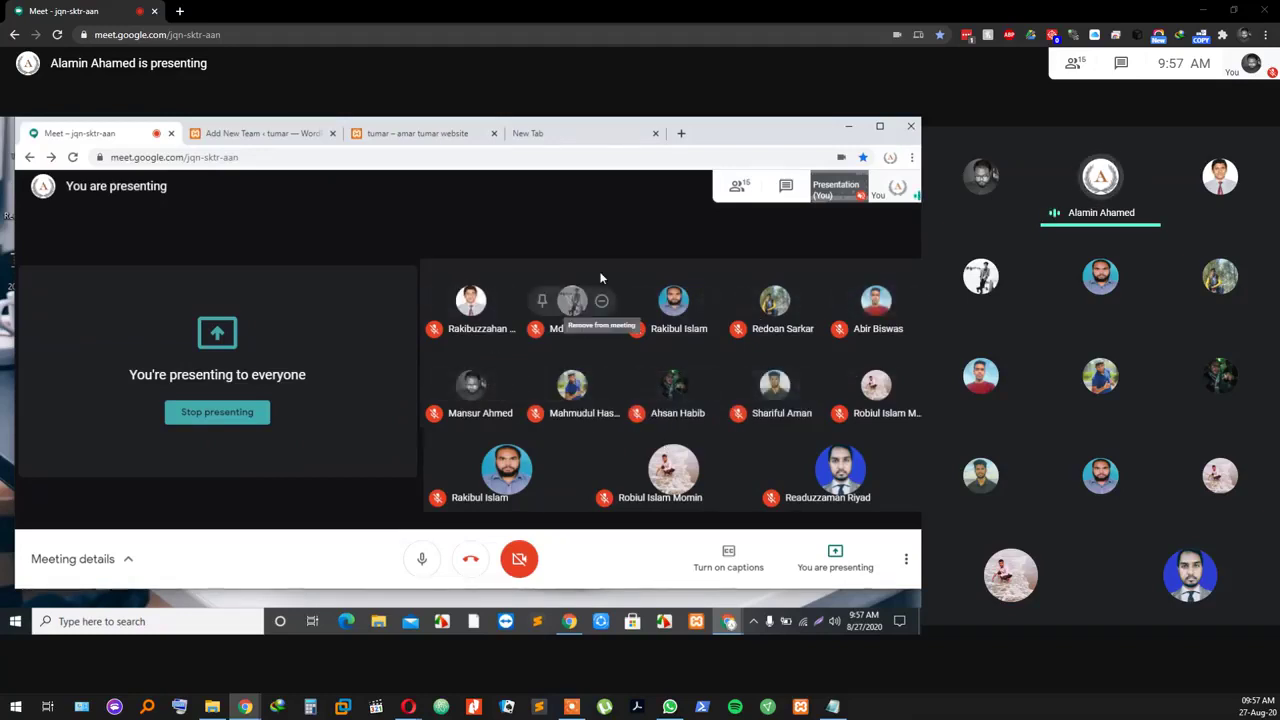
Step: Search Google Images for 'Team member' in a fresh browser tab
click(611, 133)
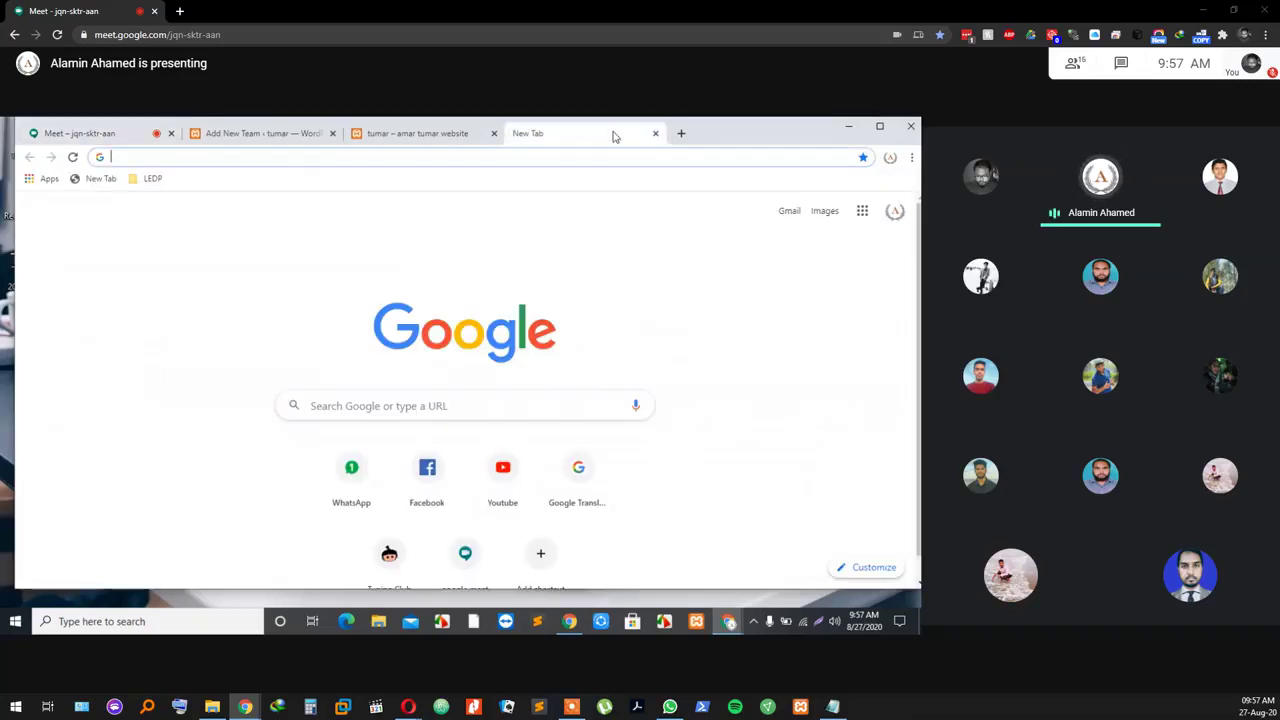
click(822, 213)
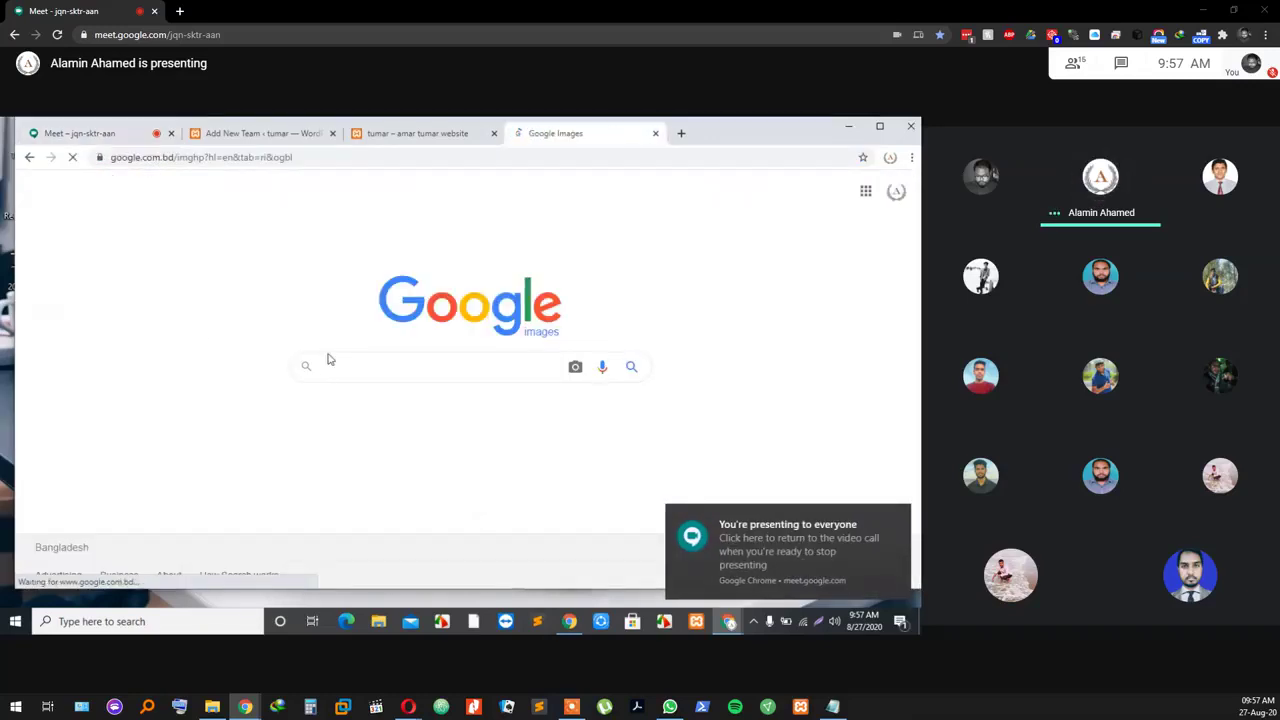
click(655, 133)
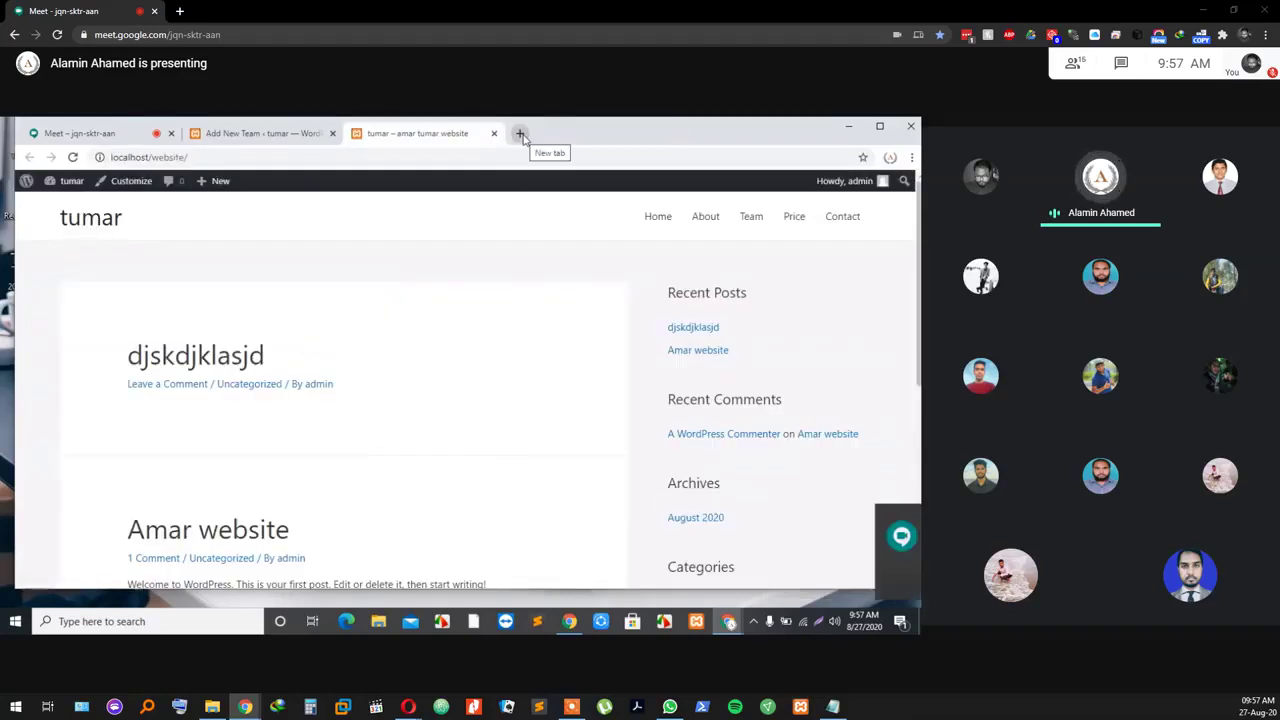
click(520, 134)
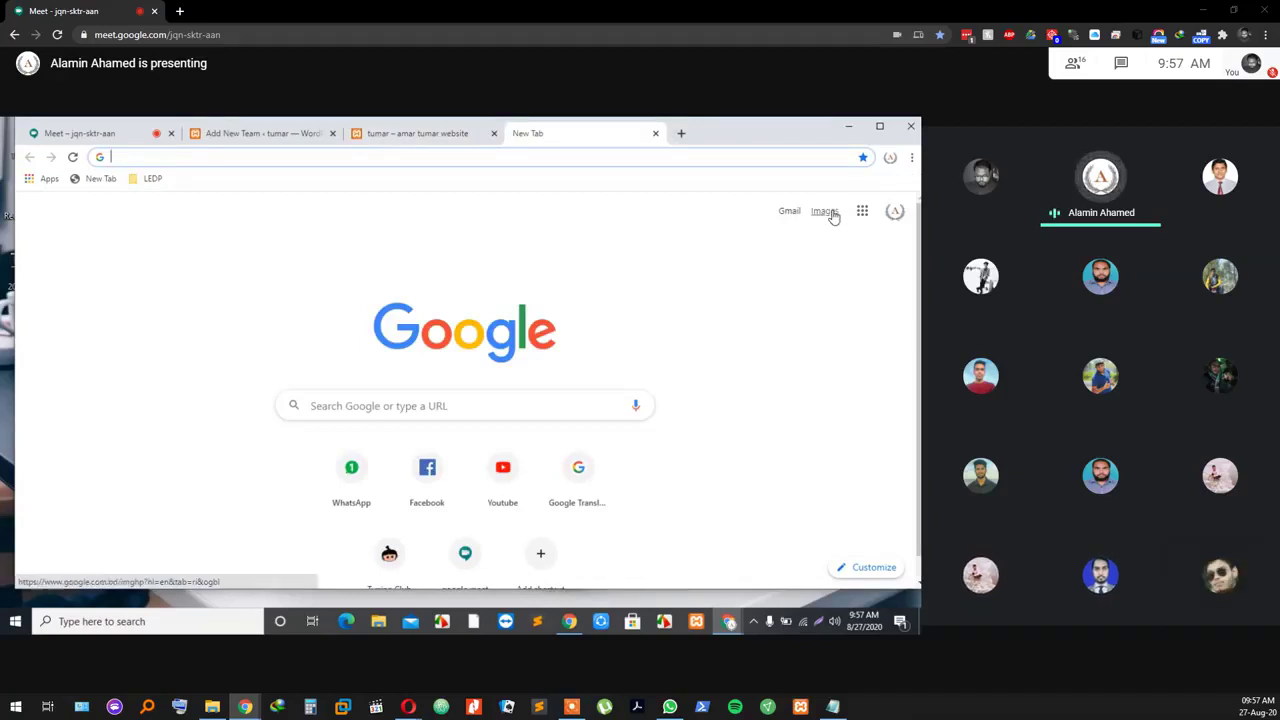
click(826, 212)
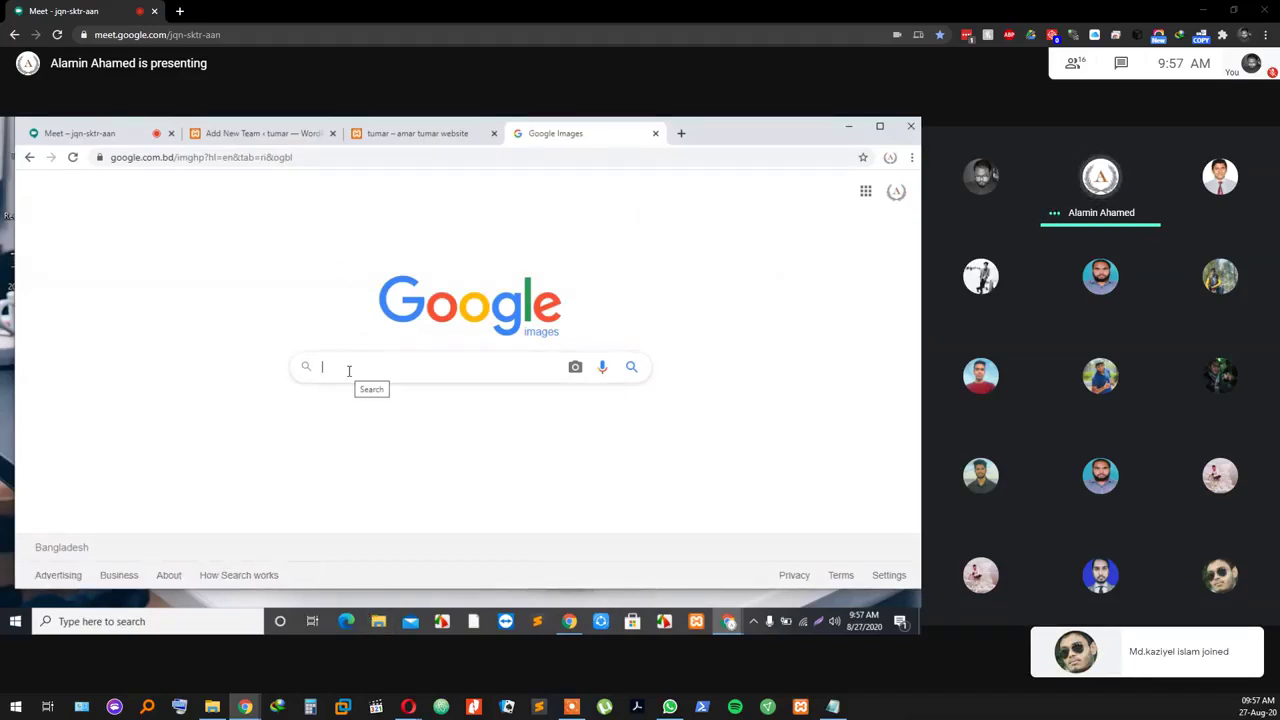
text(Te)
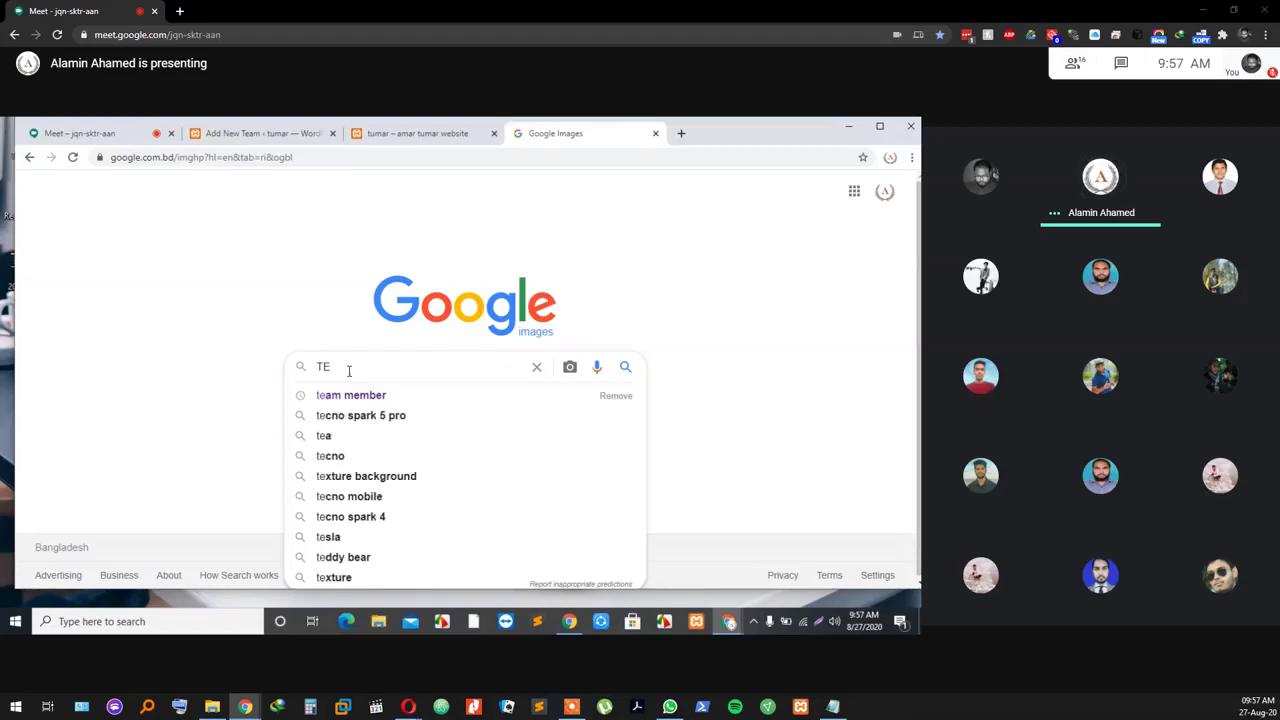
text(am )
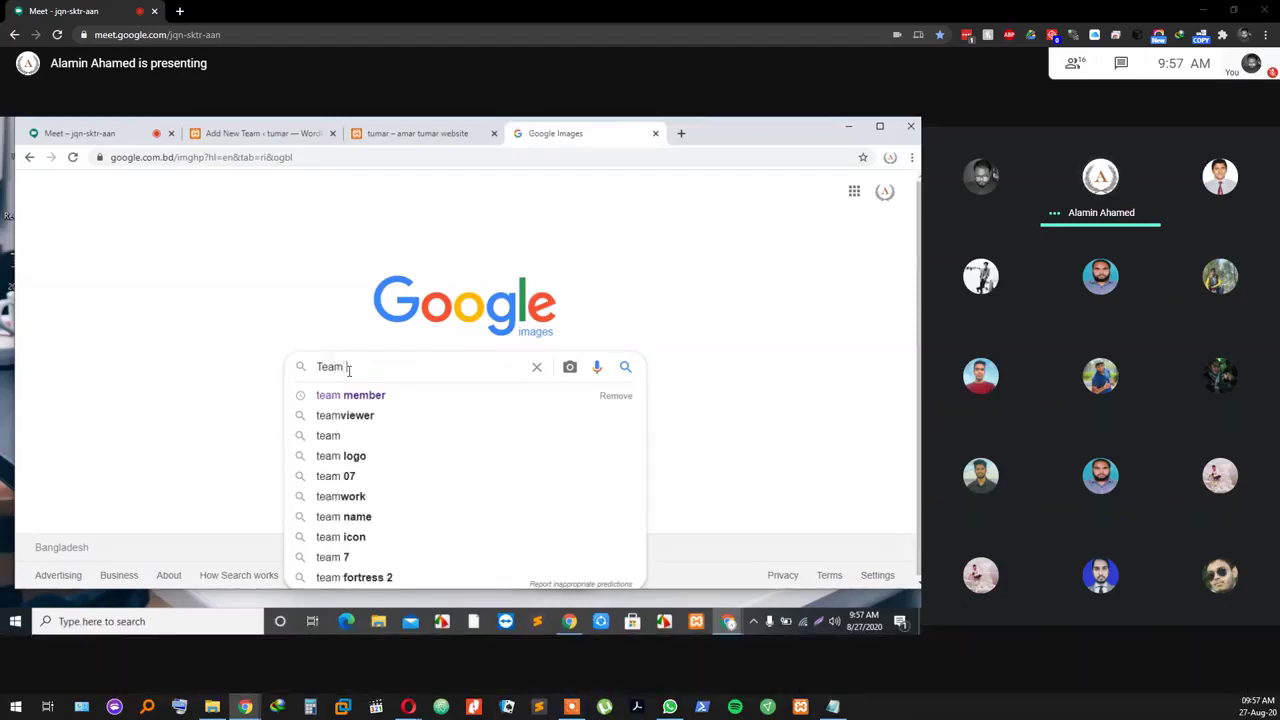
text(member)
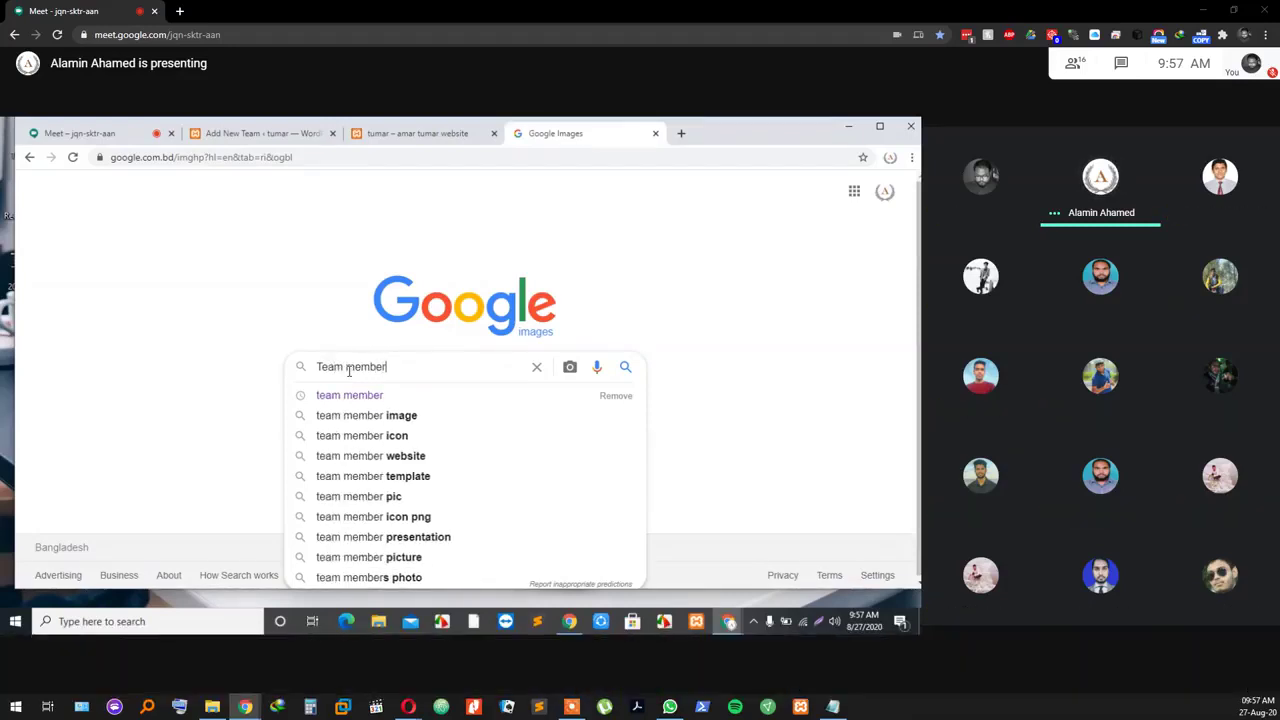
key(Return)
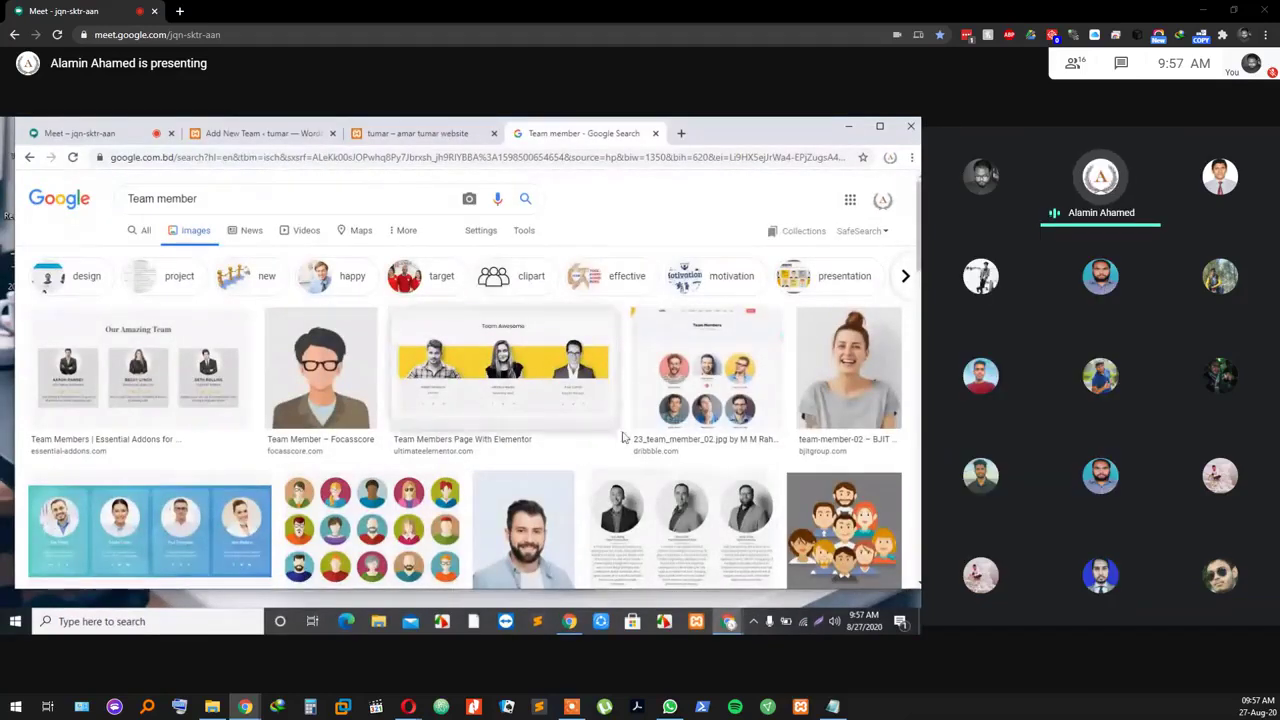
Step: Check the Add New Team editor and tumar front page, then go to the Meet presentation
scroll(334, 443, down, 2)
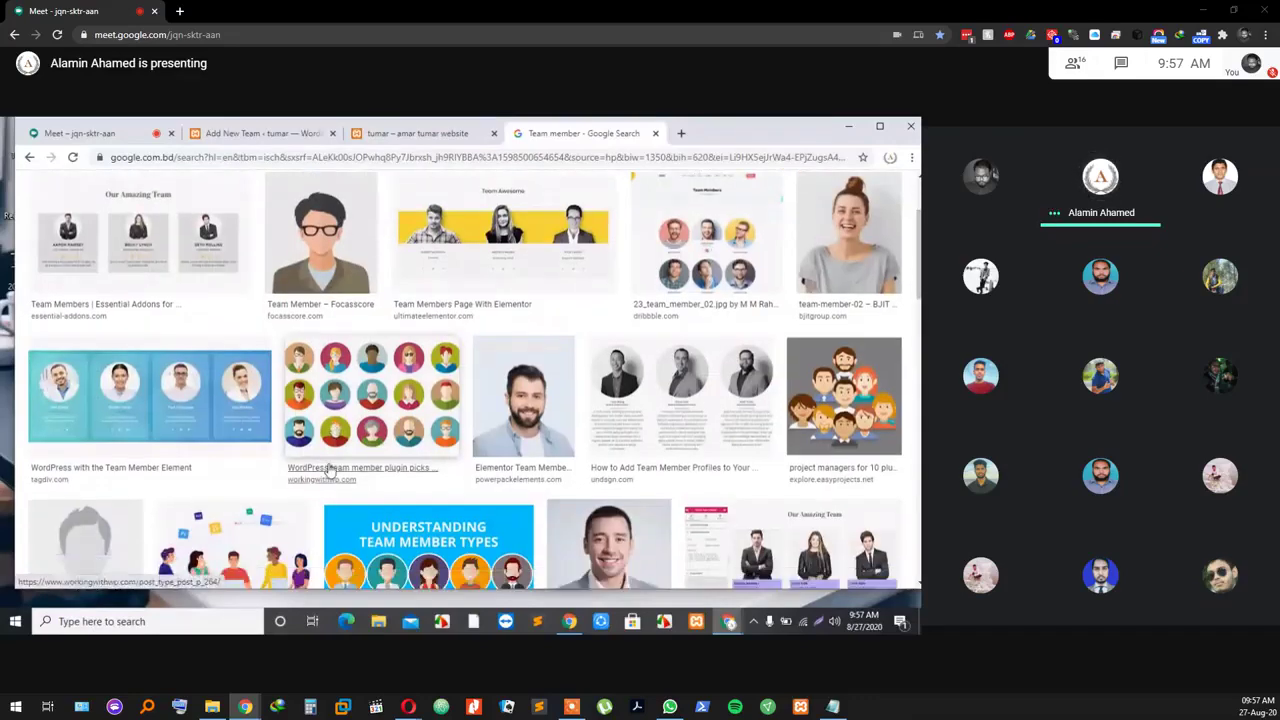
scroll(330, 470, down, 2)
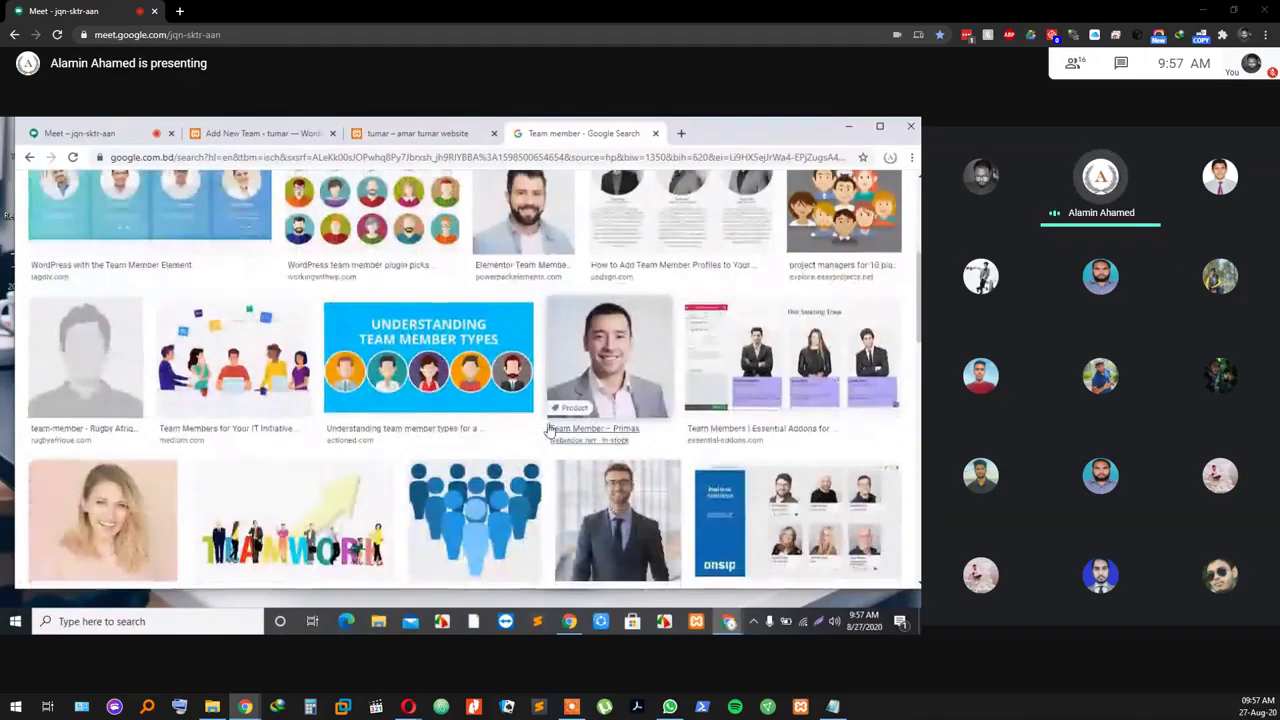
scroll(548, 430, up, 5)
click(262, 133)
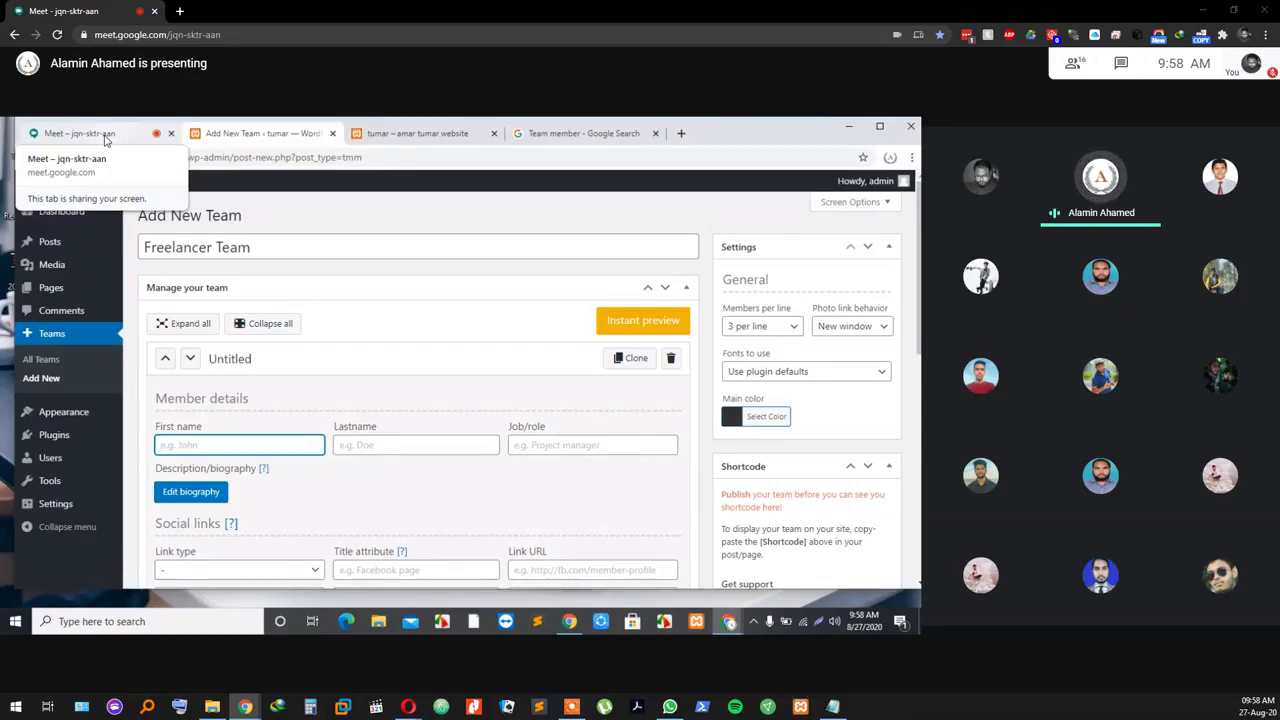
click(420, 136)
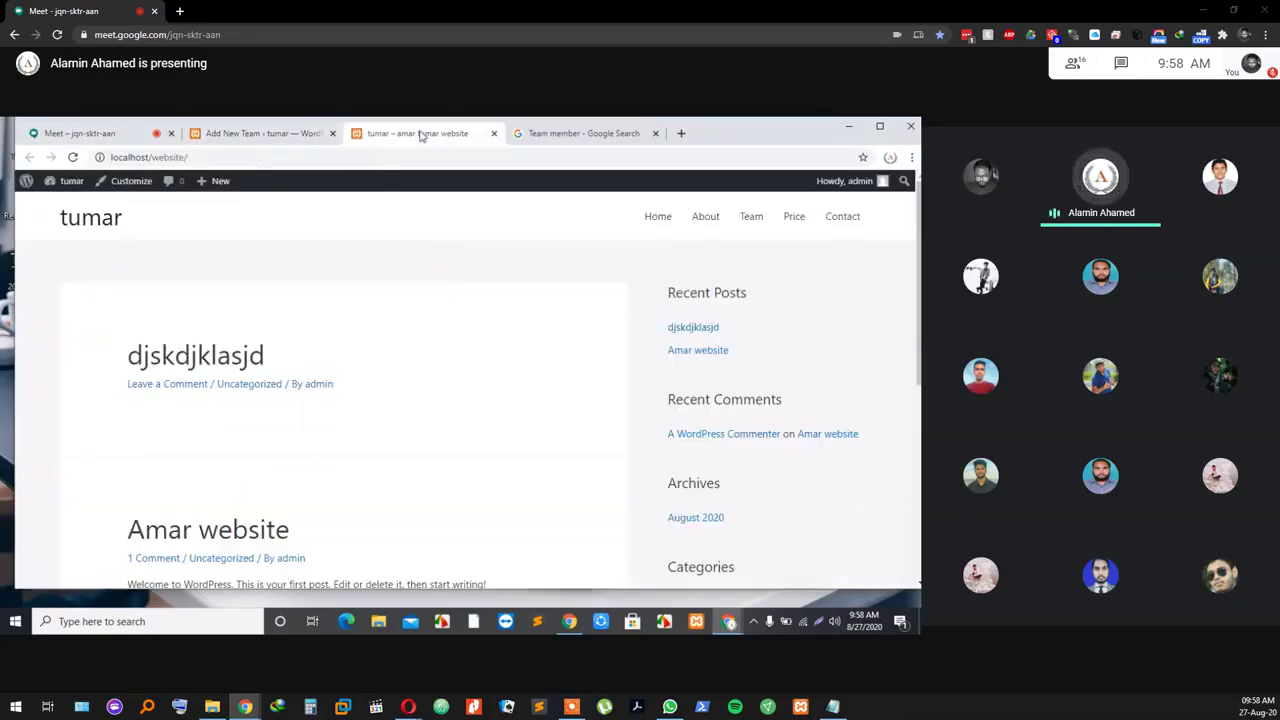
click(242, 136)
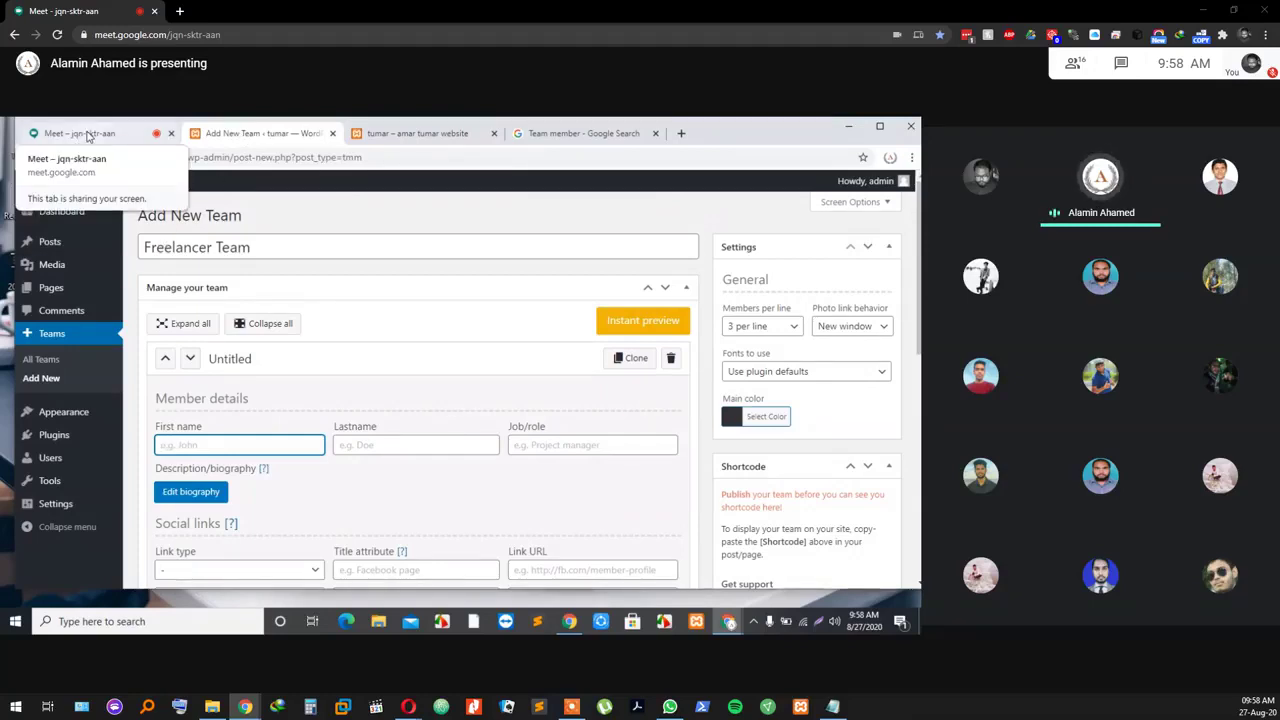
click(87, 136)
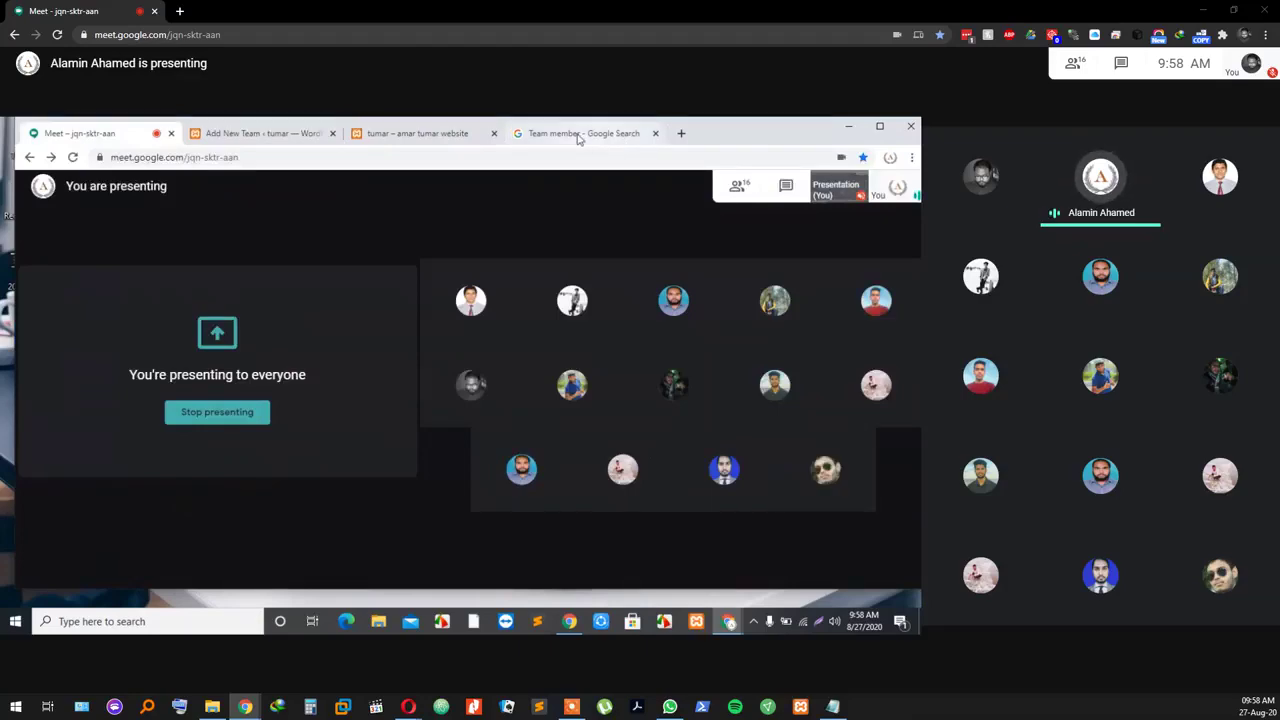
Step: Mute and unmute the Meet microphone, then bring back the Team member image results
click(578, 139)
key(ctrl+shift+Tab)
click(565, 138)
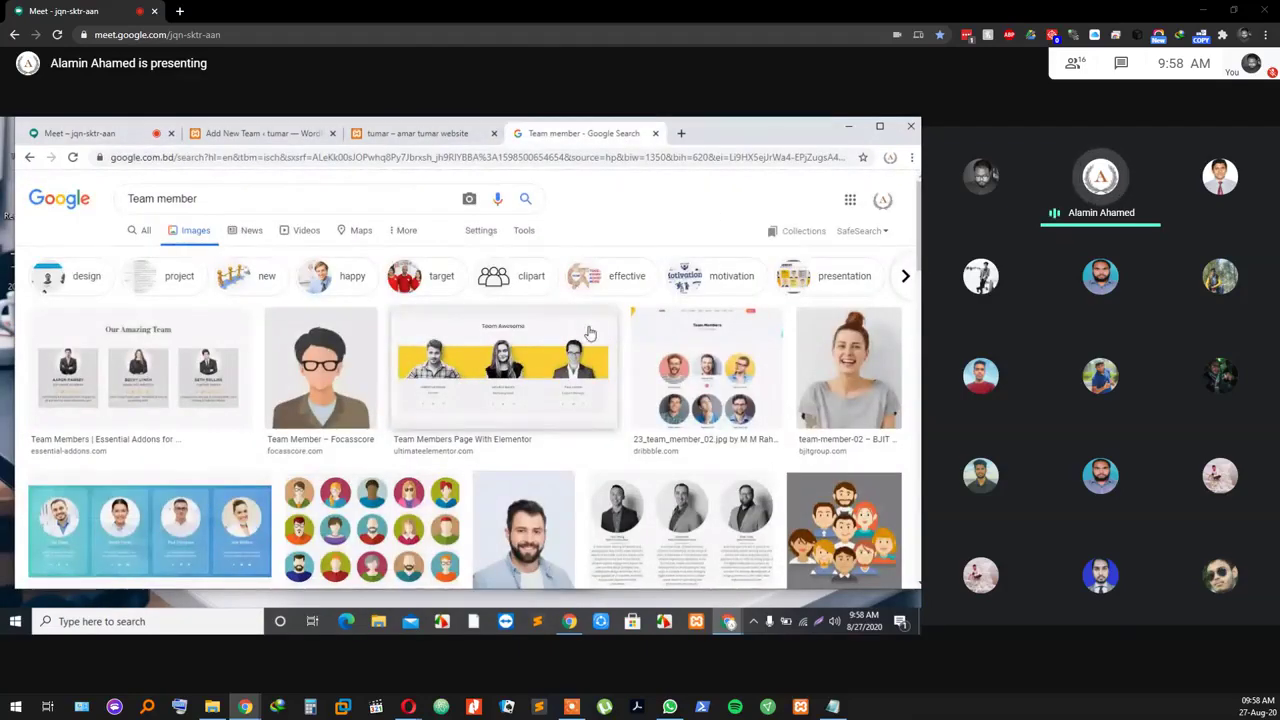
click(87, 135)
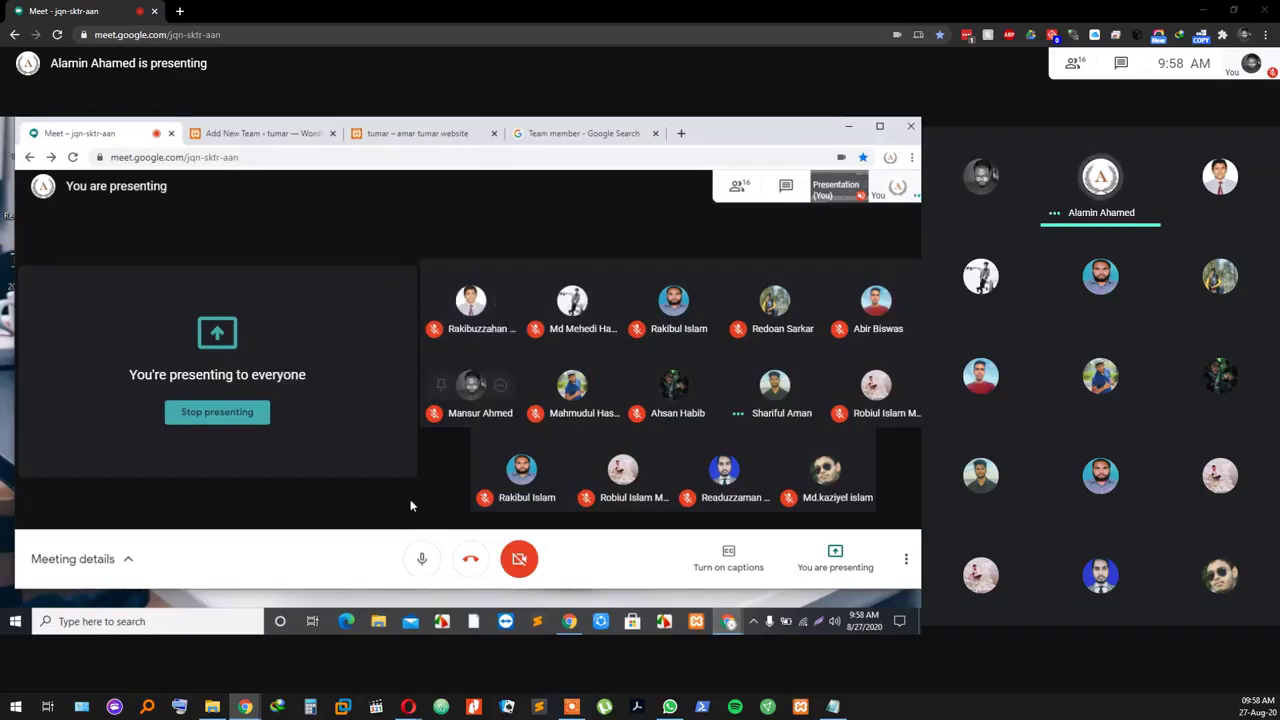
click(422, 562)
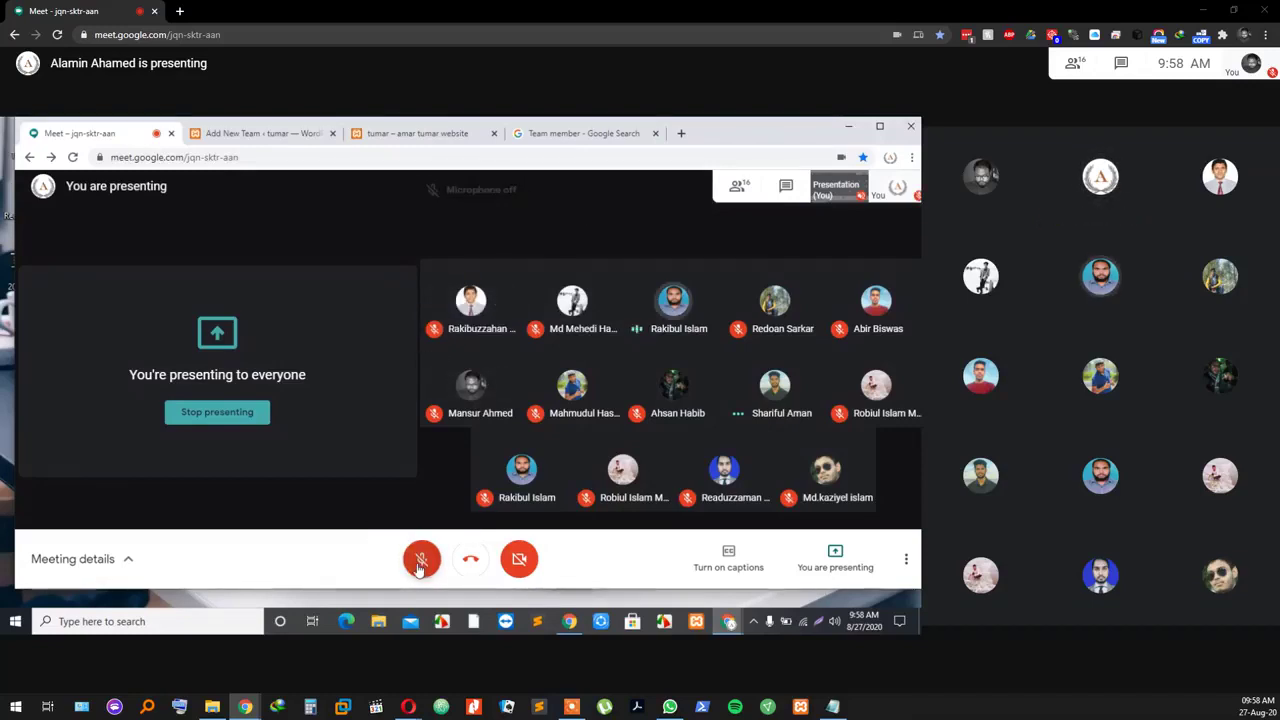
click(420, 562)
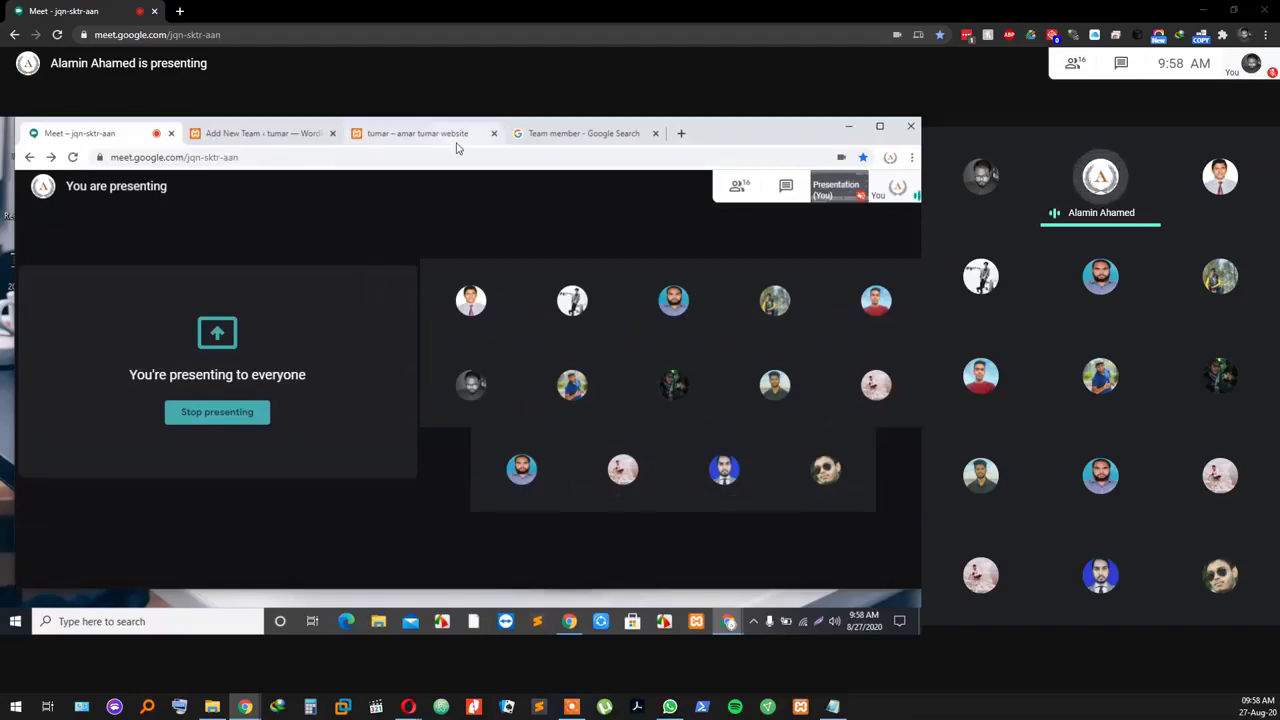
click(565, 132)
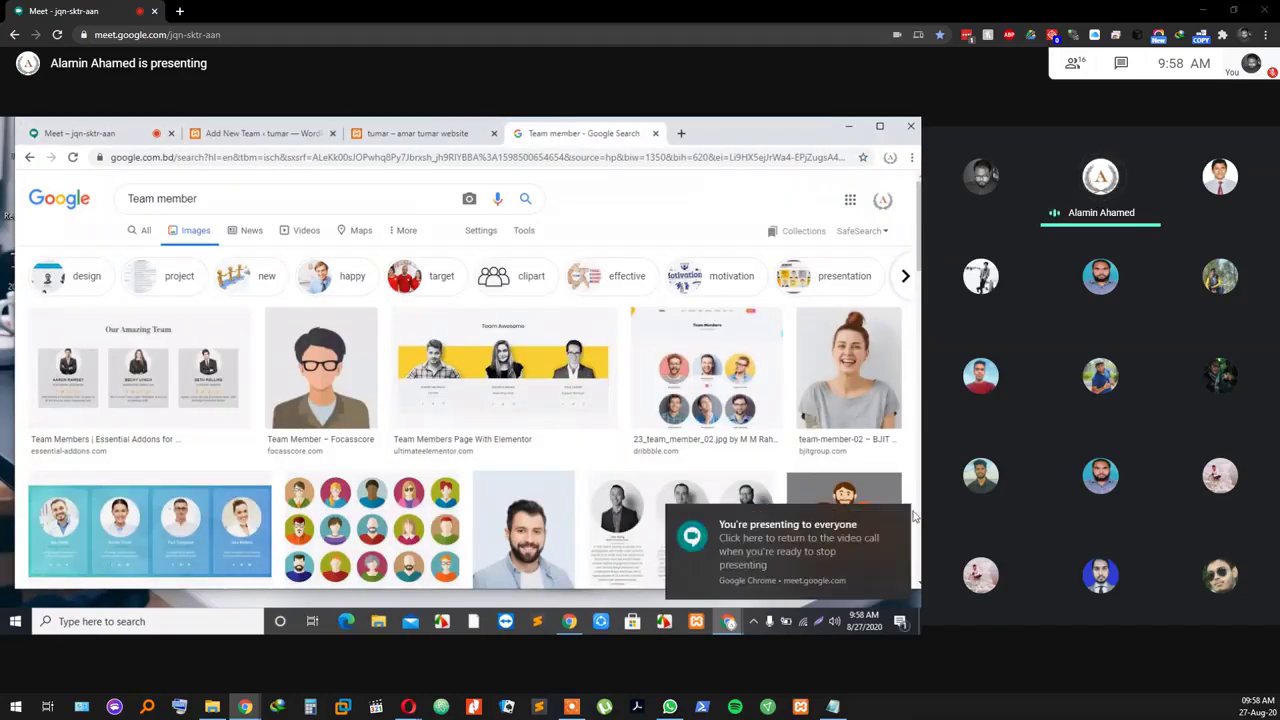
Step: Preview the Focasscore cartoon avatar, briefly opening and closing its source page
click(352, 381)
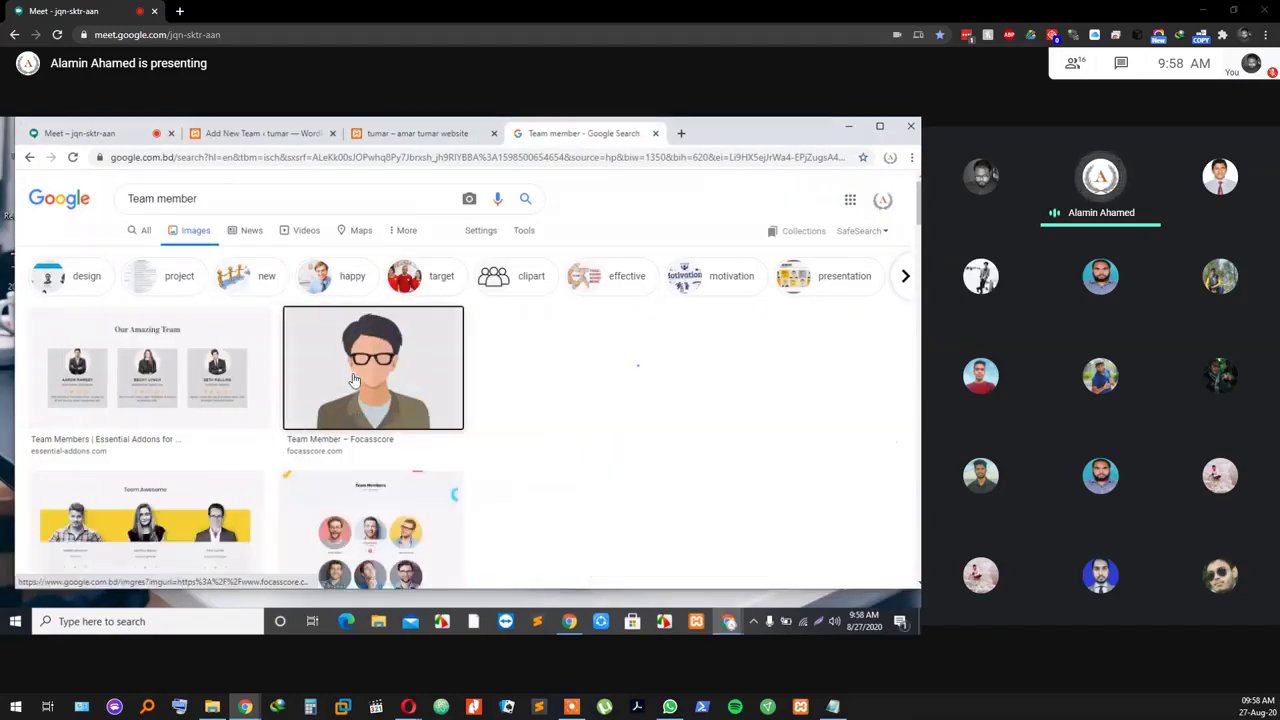
scroll(595, 450, down, 2)
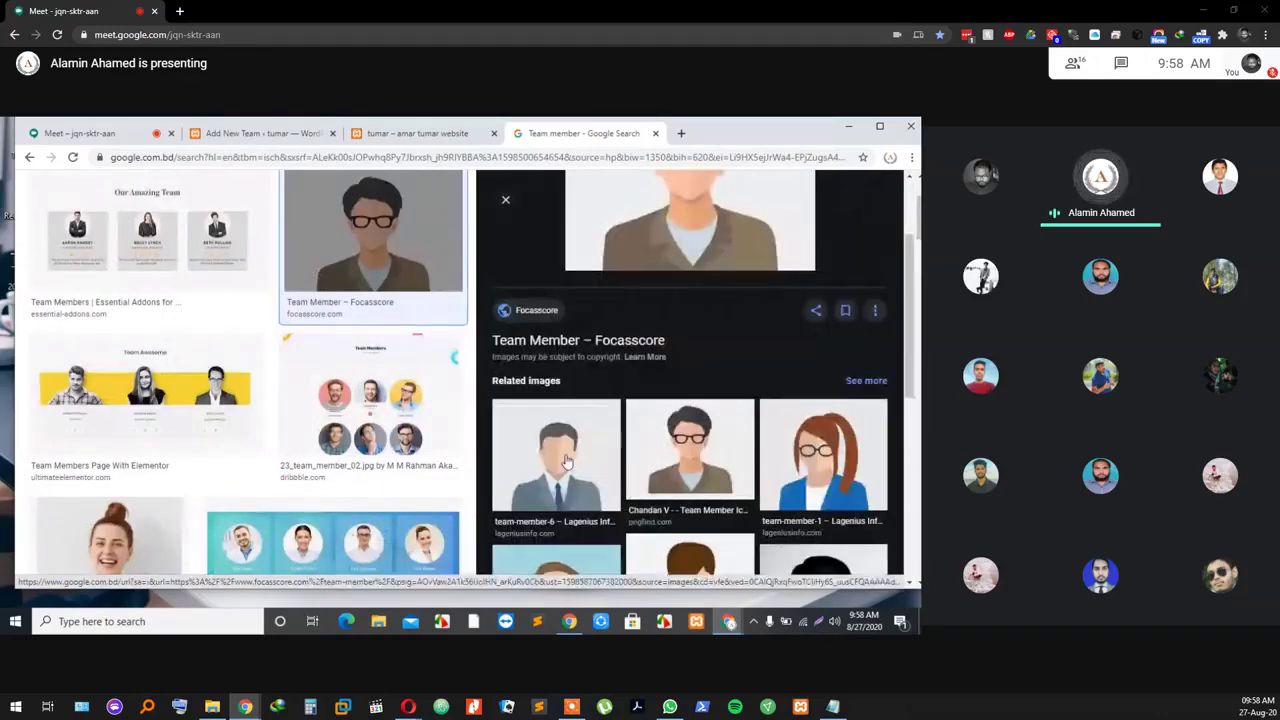
scroll(734, 357, down, 3)
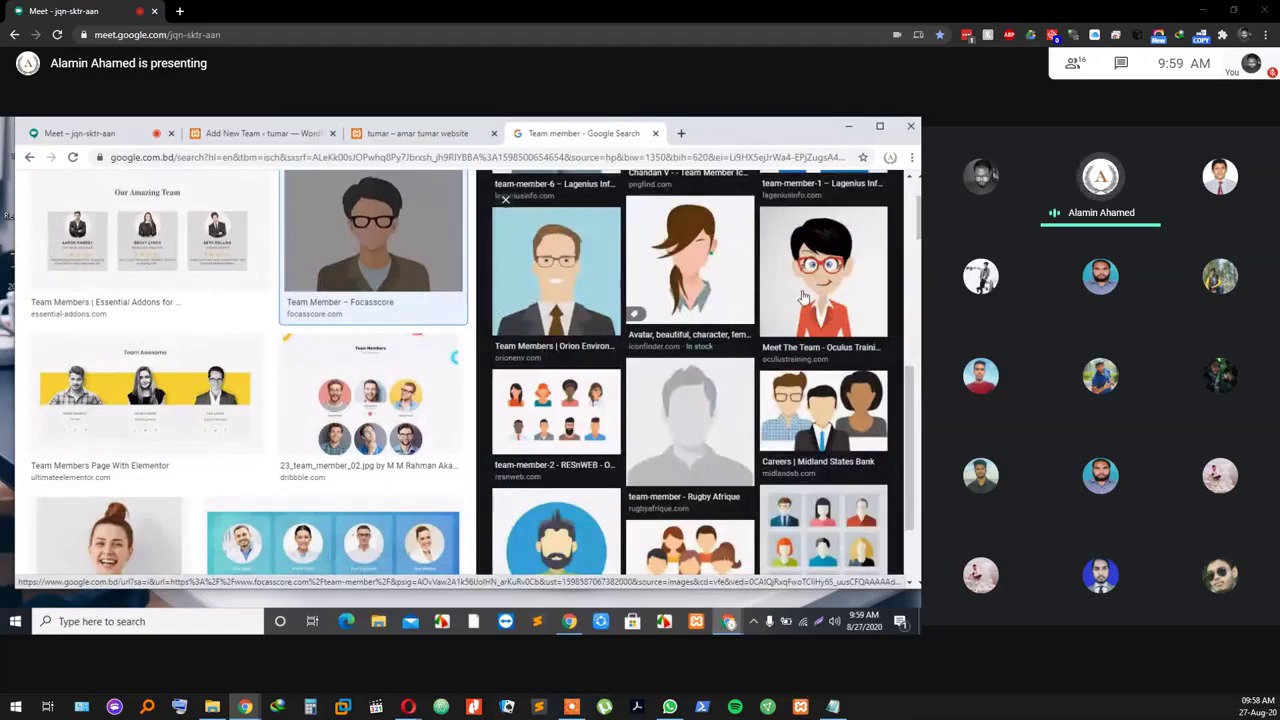
scroll(803, 296, up, 2)
scroll(743, 371, down, 2)
scroll(646, 420, up, 5)
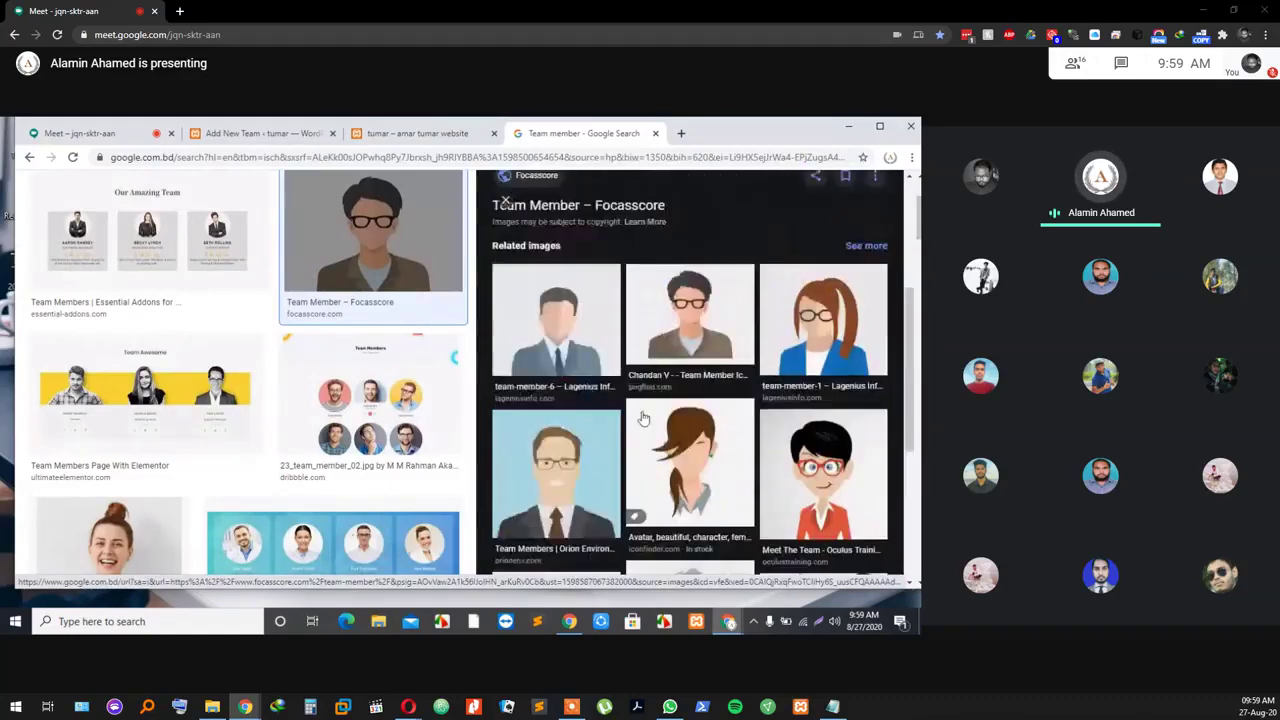
scroll(643, 420, down, 6)
scroll(643, 421, down, 1)
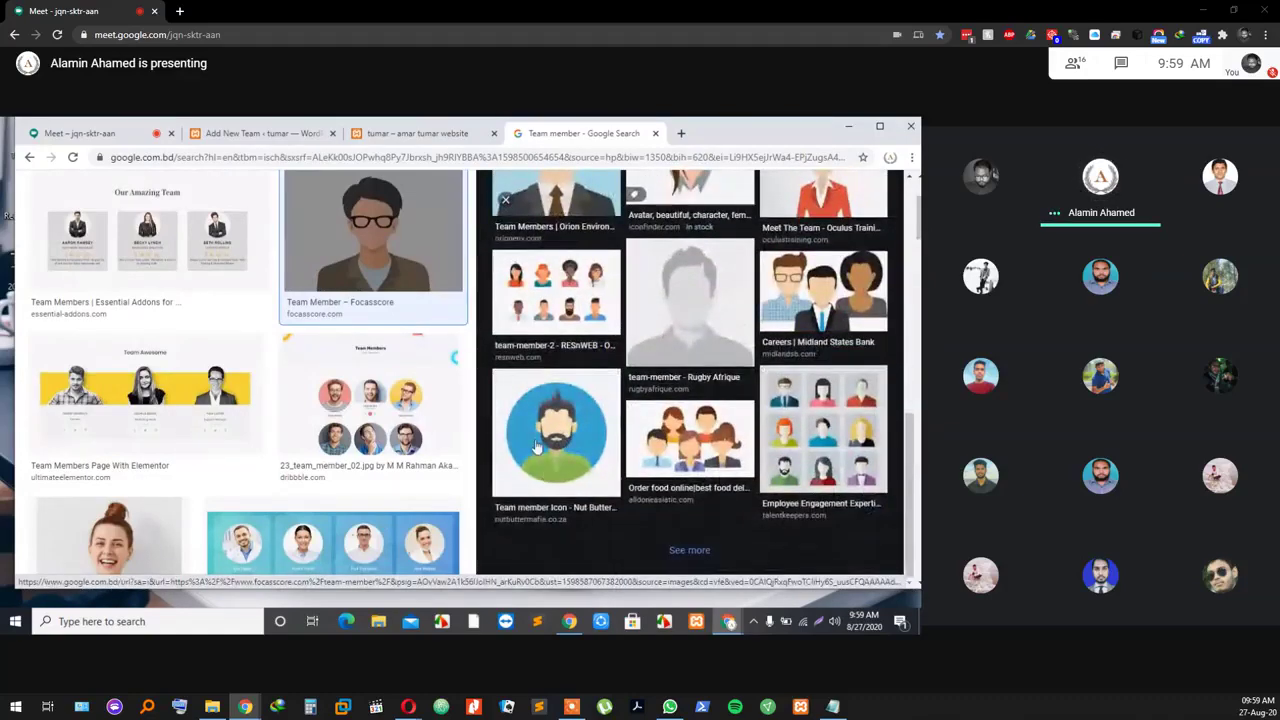
scroll(541, 433, up, 5)
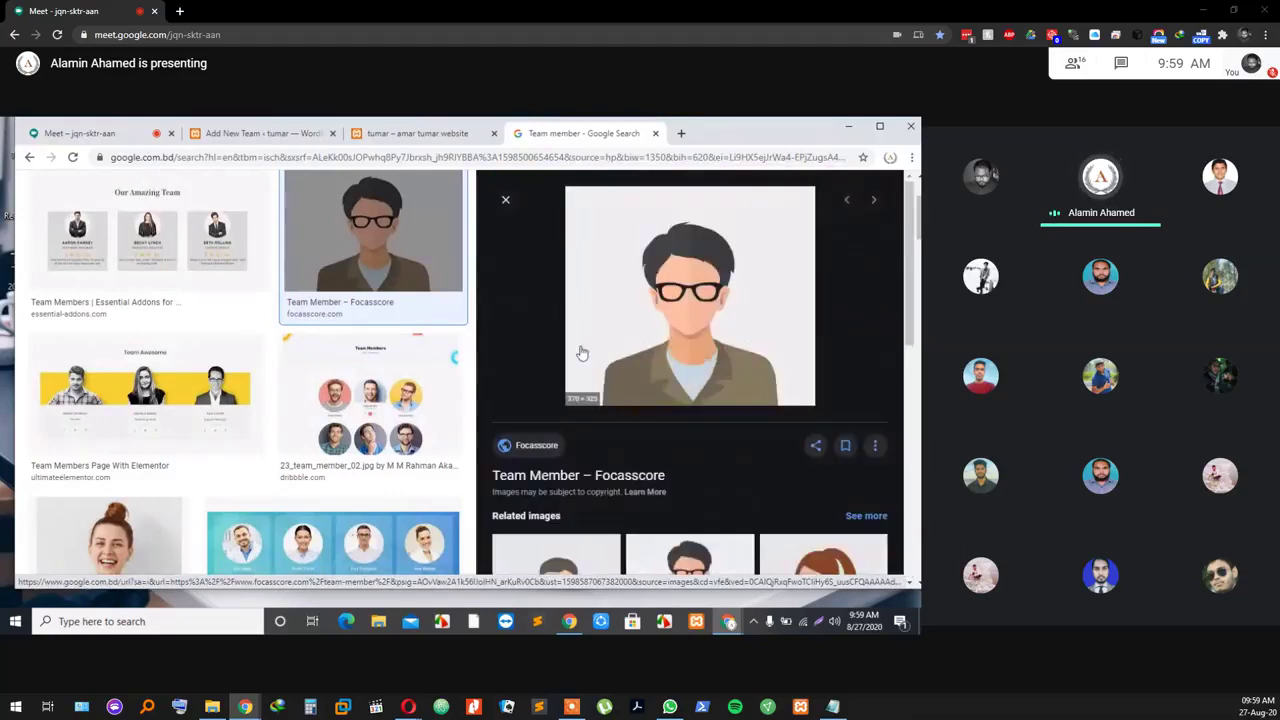
click(661, 303)
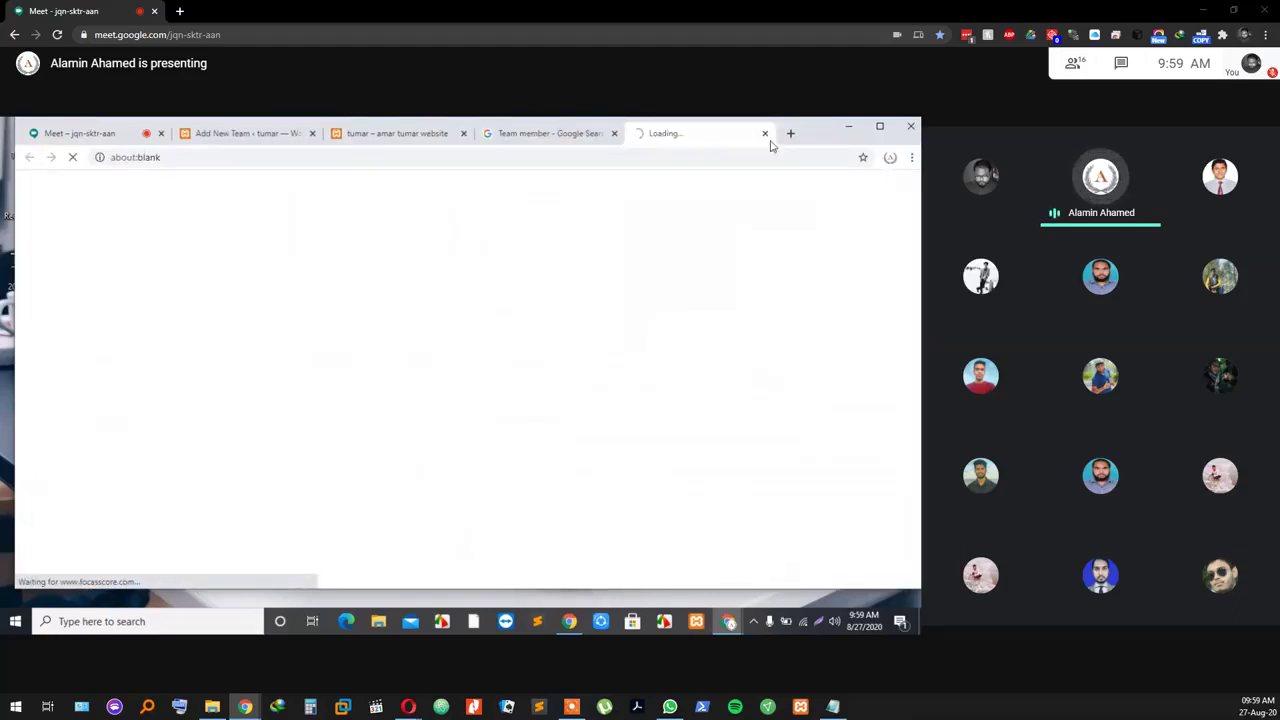
click(765, 133)
Step: Save the avatar image to the computer as team-member-4.jpg
right_click(695, 313)
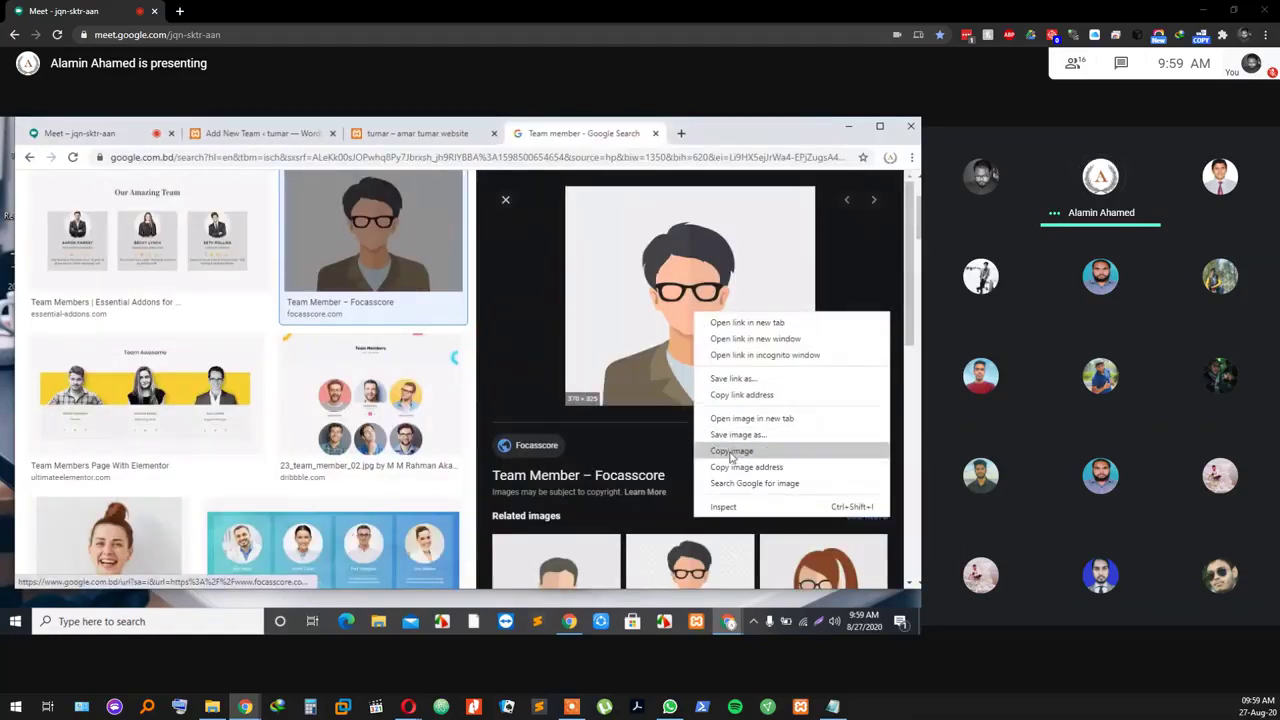
click(729, 436)
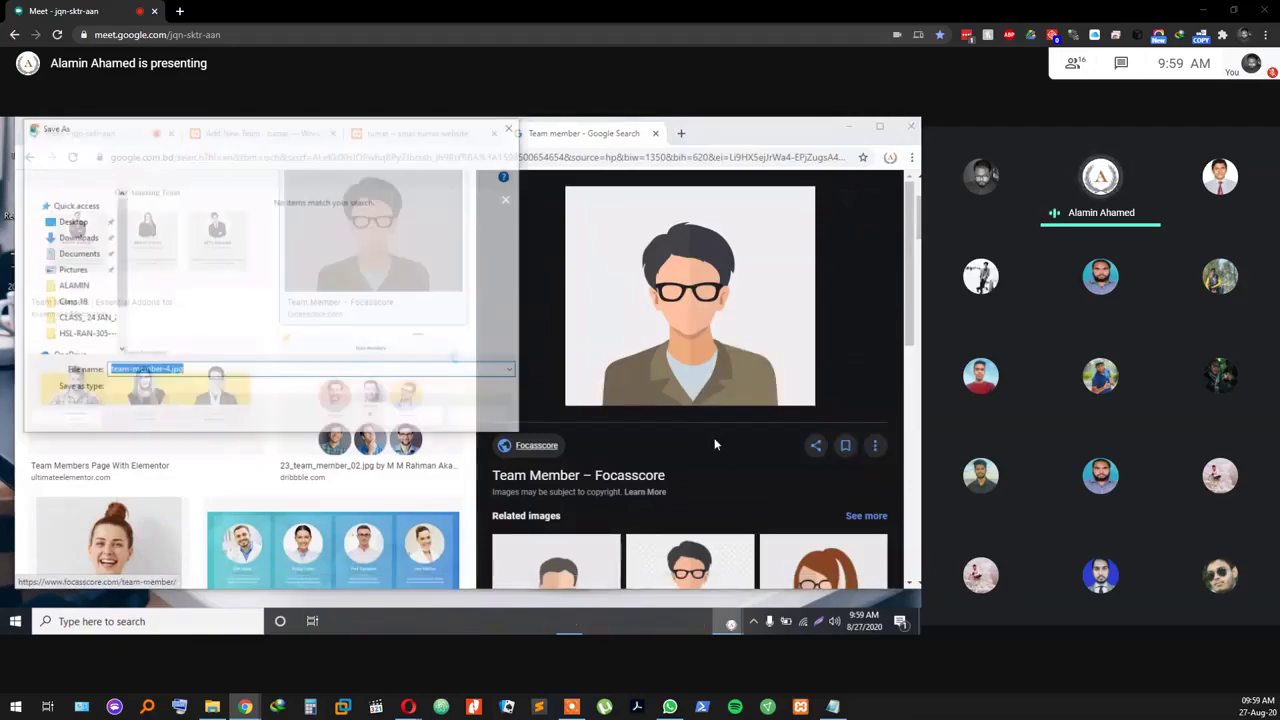
click(415, 419)
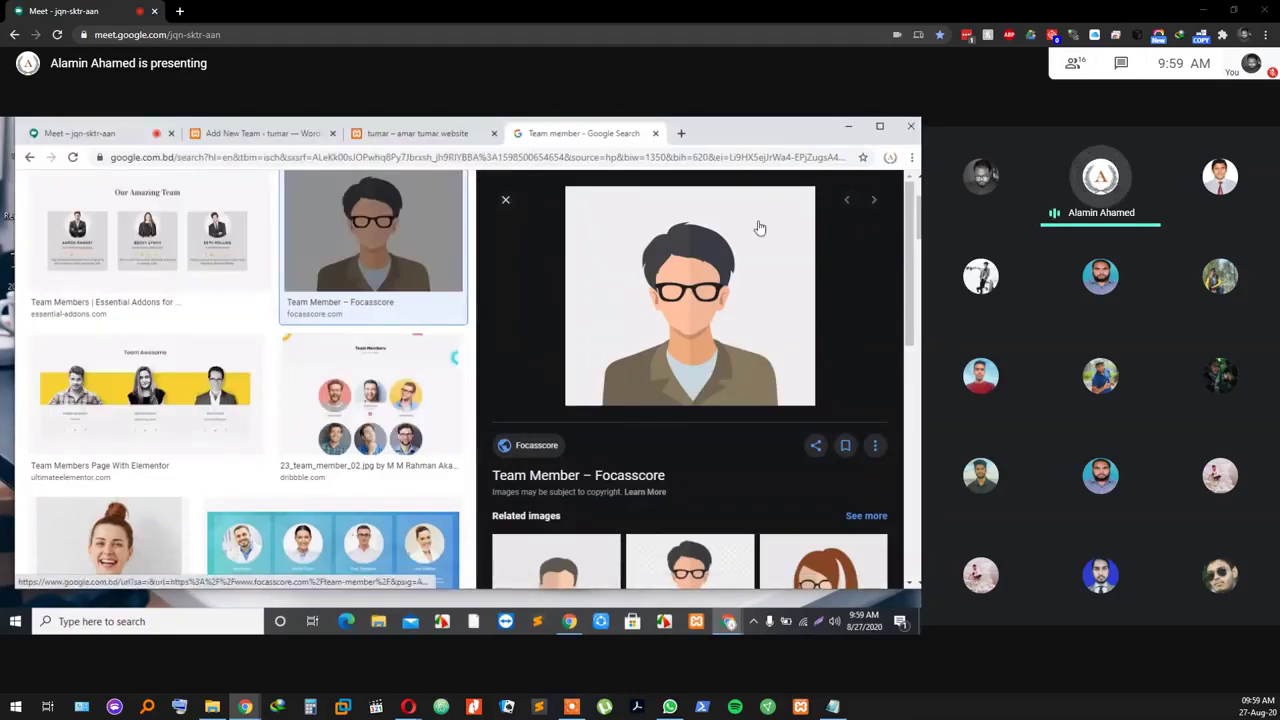
Step: Scroll the Team member results and preview the bearded man's photo
scroll(714, 230, down, 3)
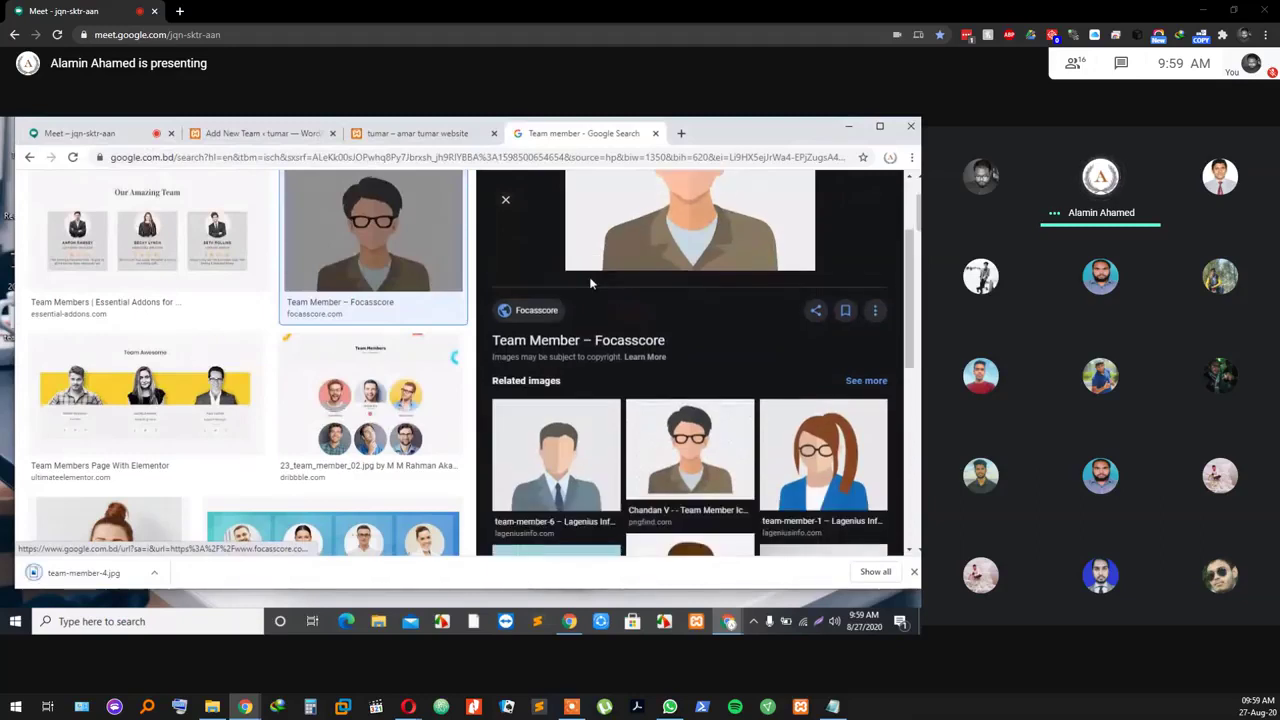
scroll(812, 274, up, 3)
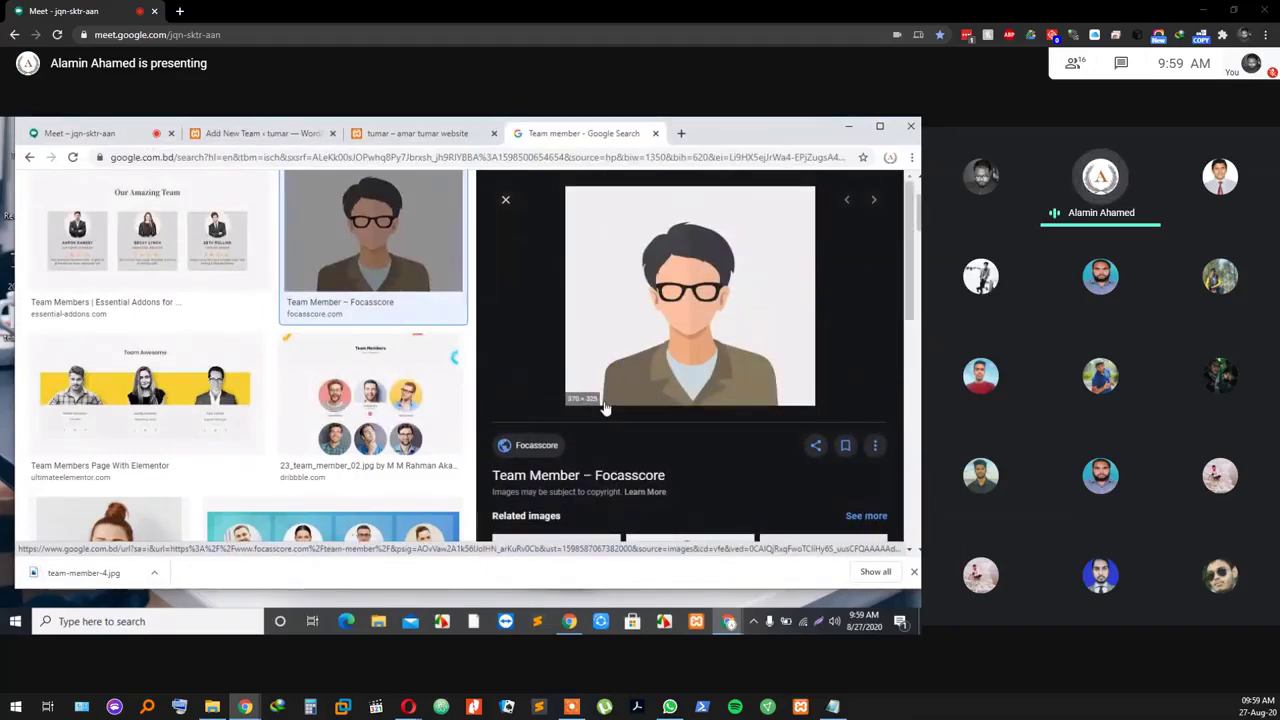
scroll(570, 245, down, 3)
scroll(529, 247, up, 5)
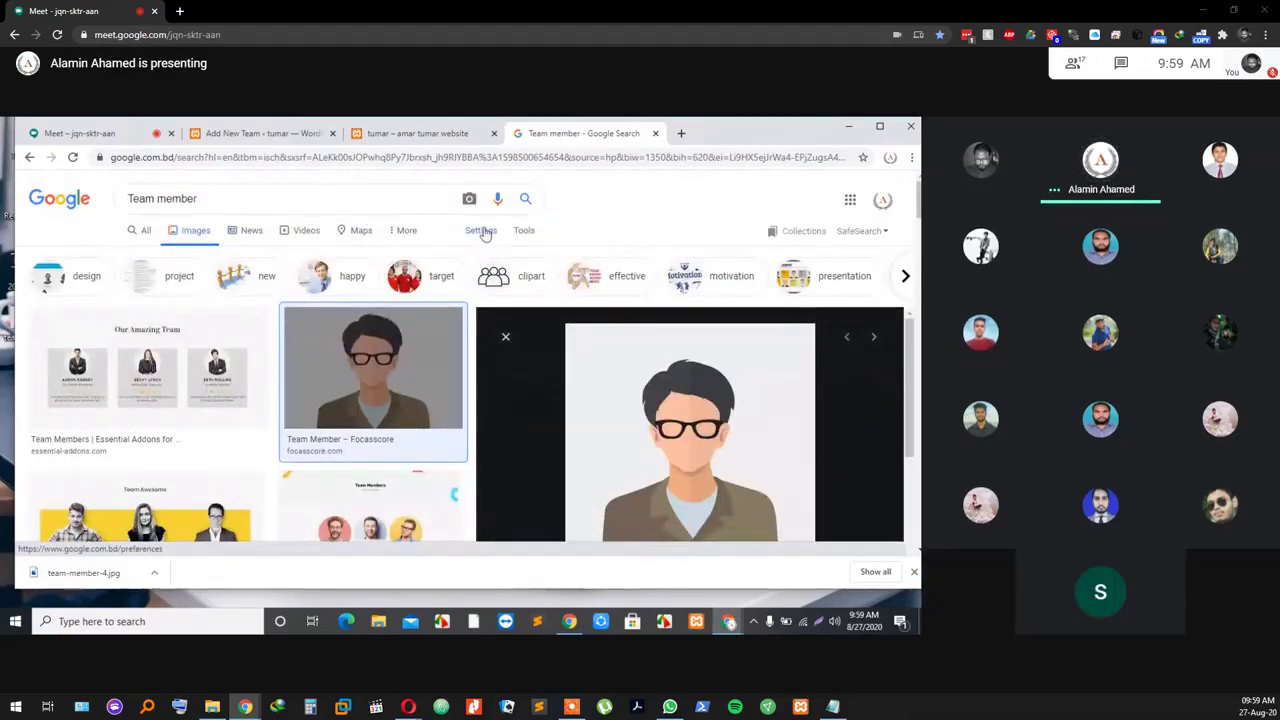
scroll(296, 407, down, 5)
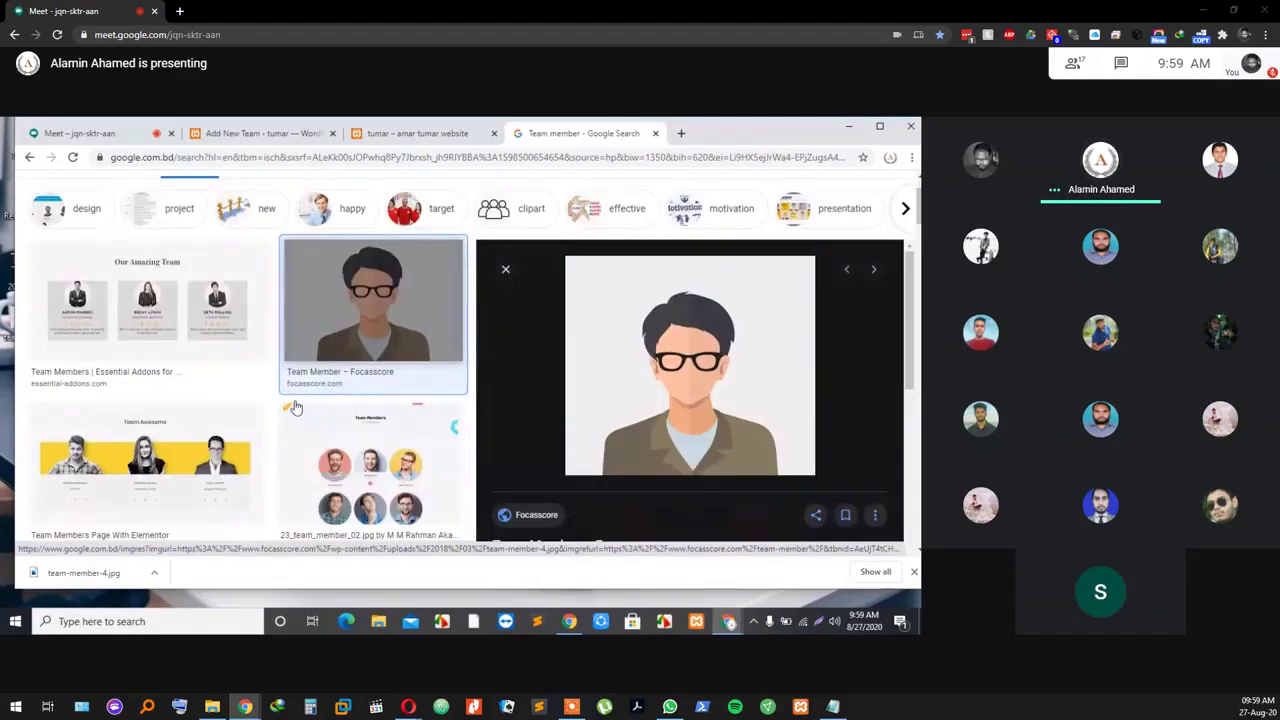
scroll(296, 407, down, 3)
click(352, 368)
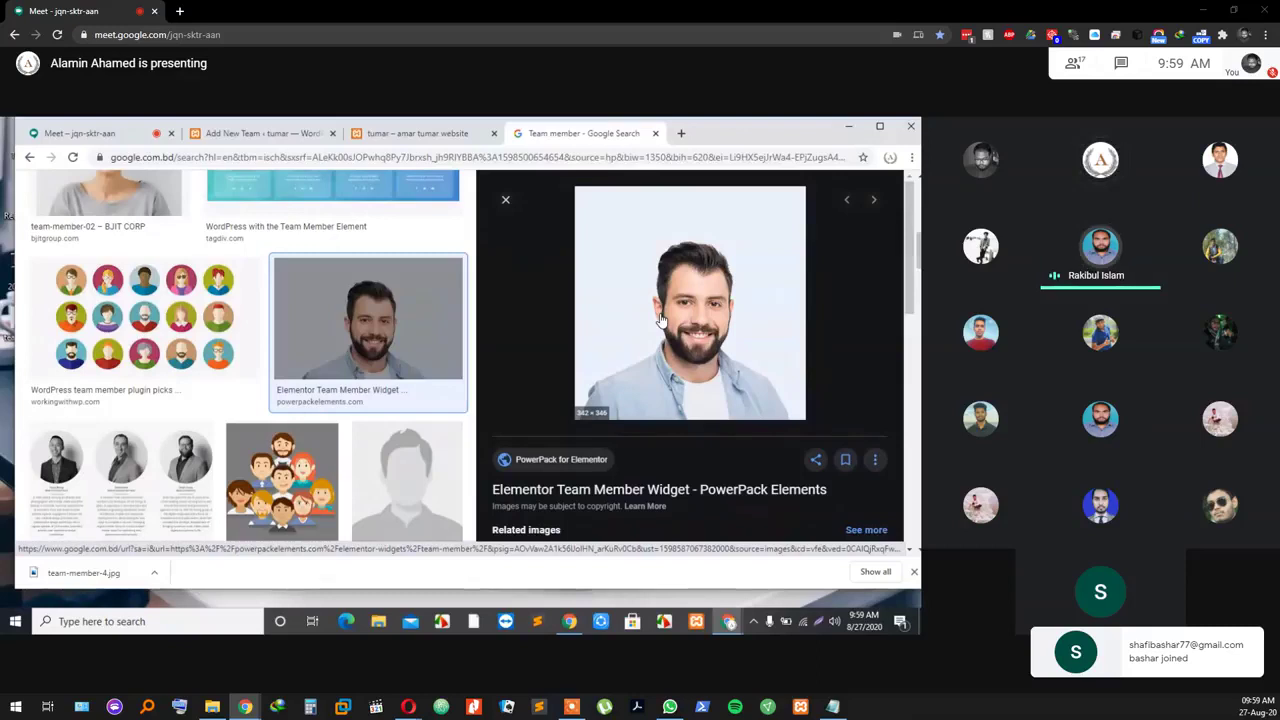
scroll(668, 338, down, 1)
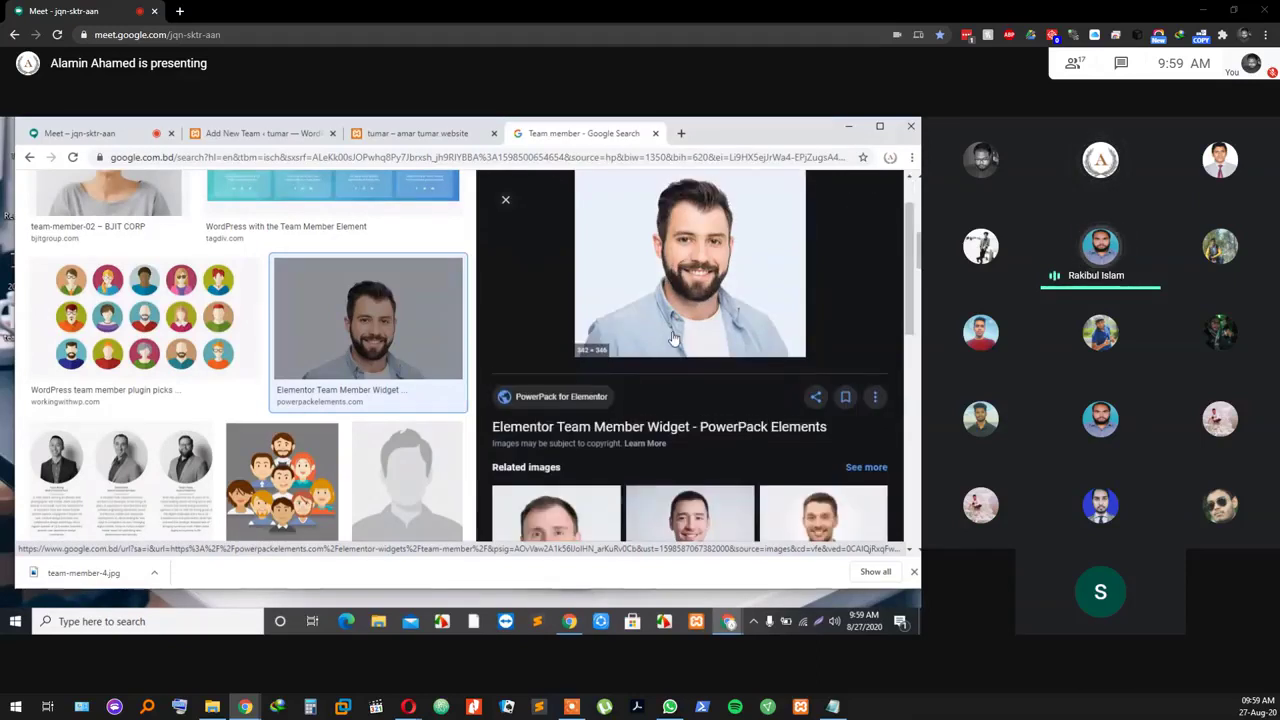
scroll(391, 277, up, 5)
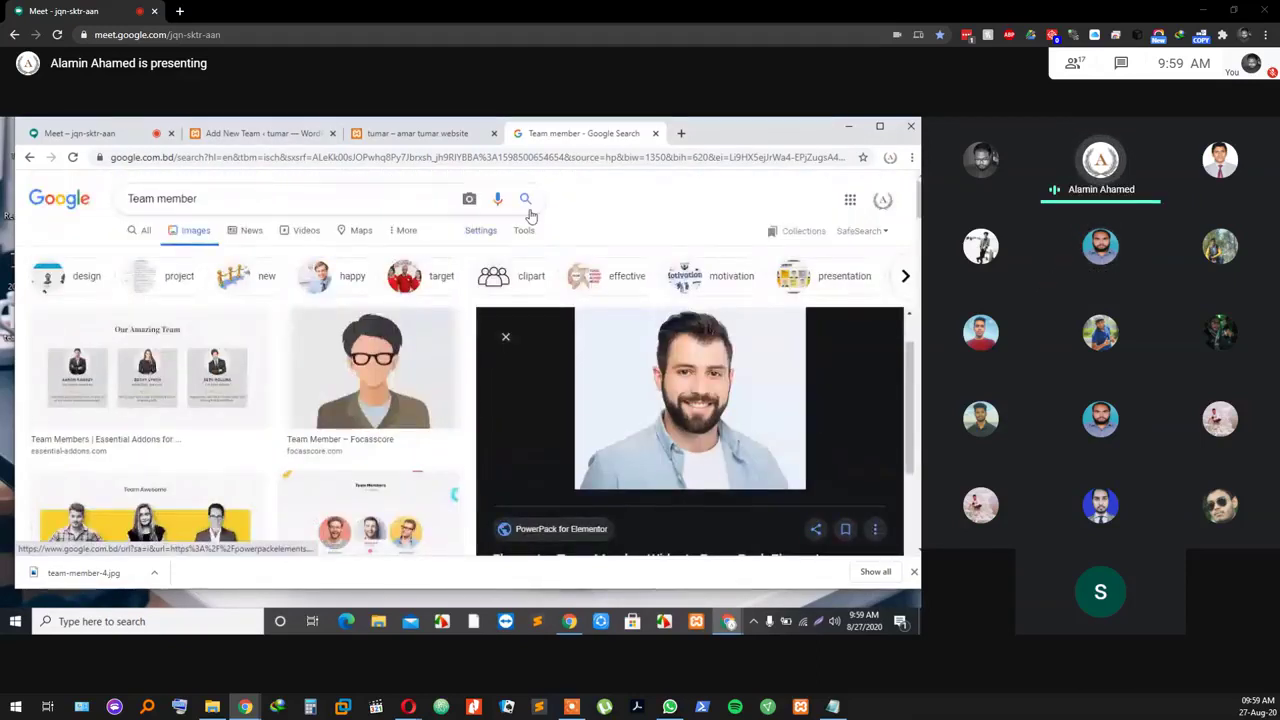
Step: Filter the Team member image results to Large size via Tools > Size
click(524, 231)
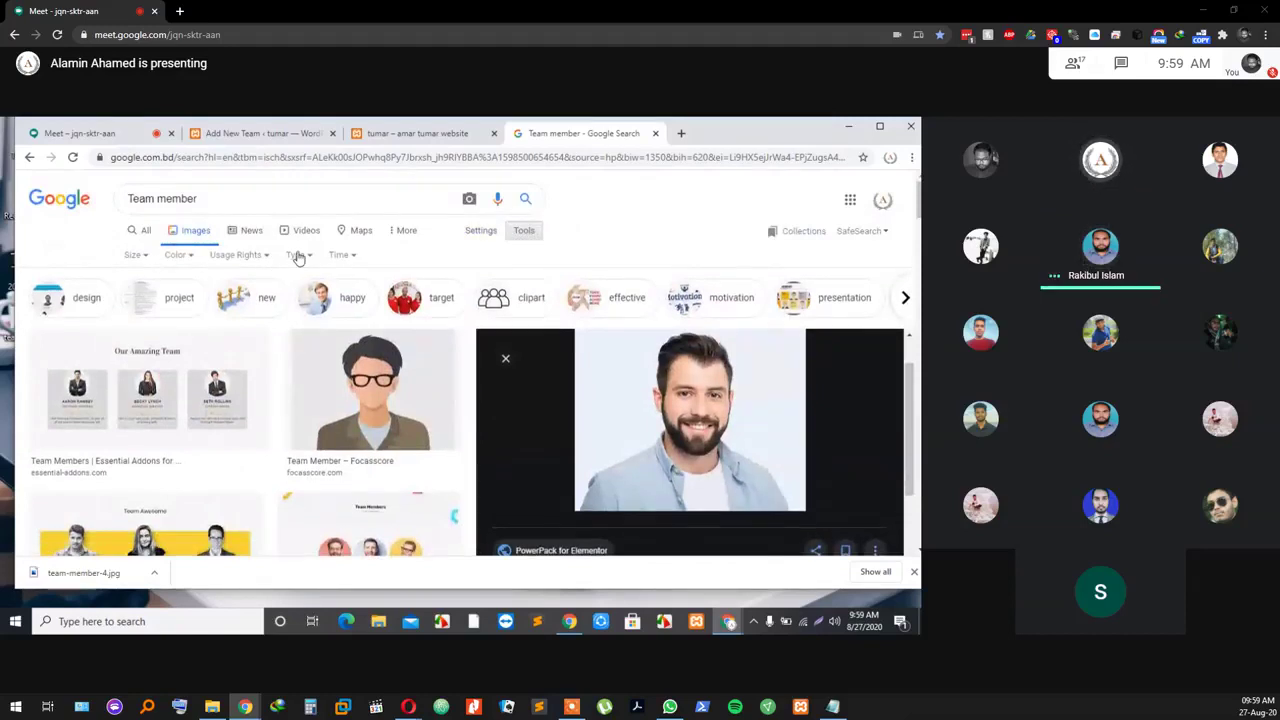
click(138, 255)
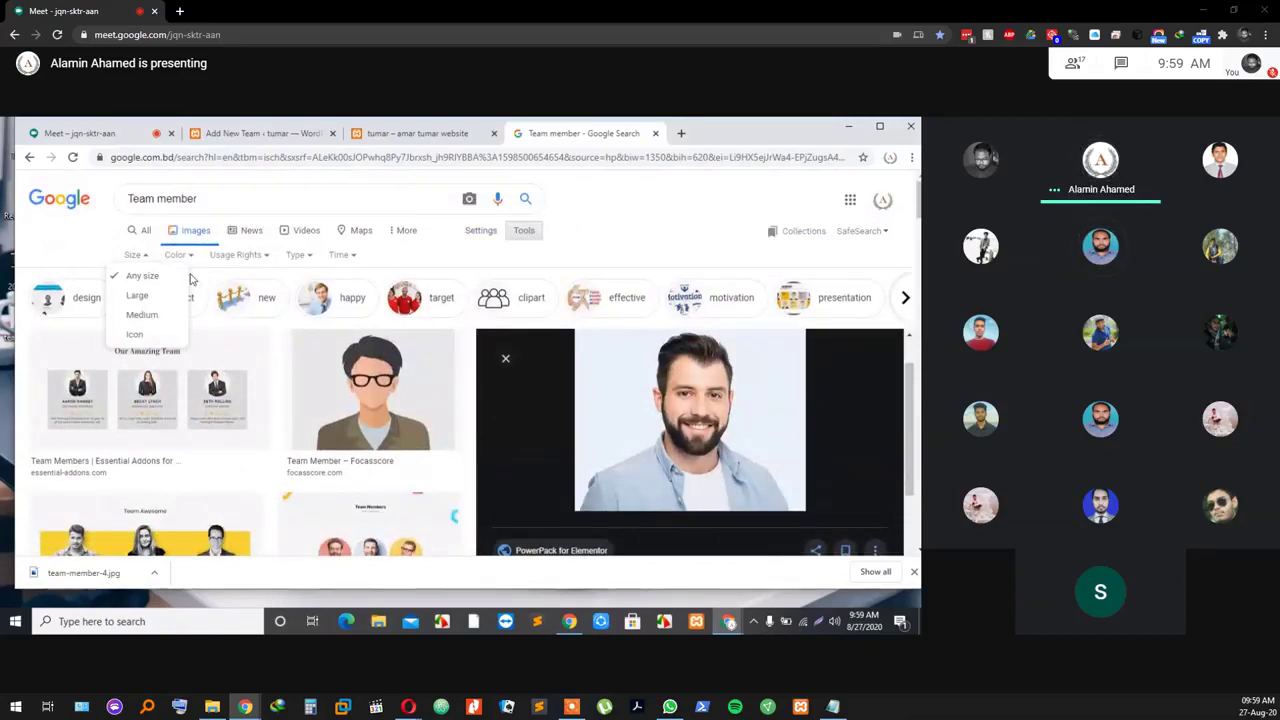
click(138, 297)
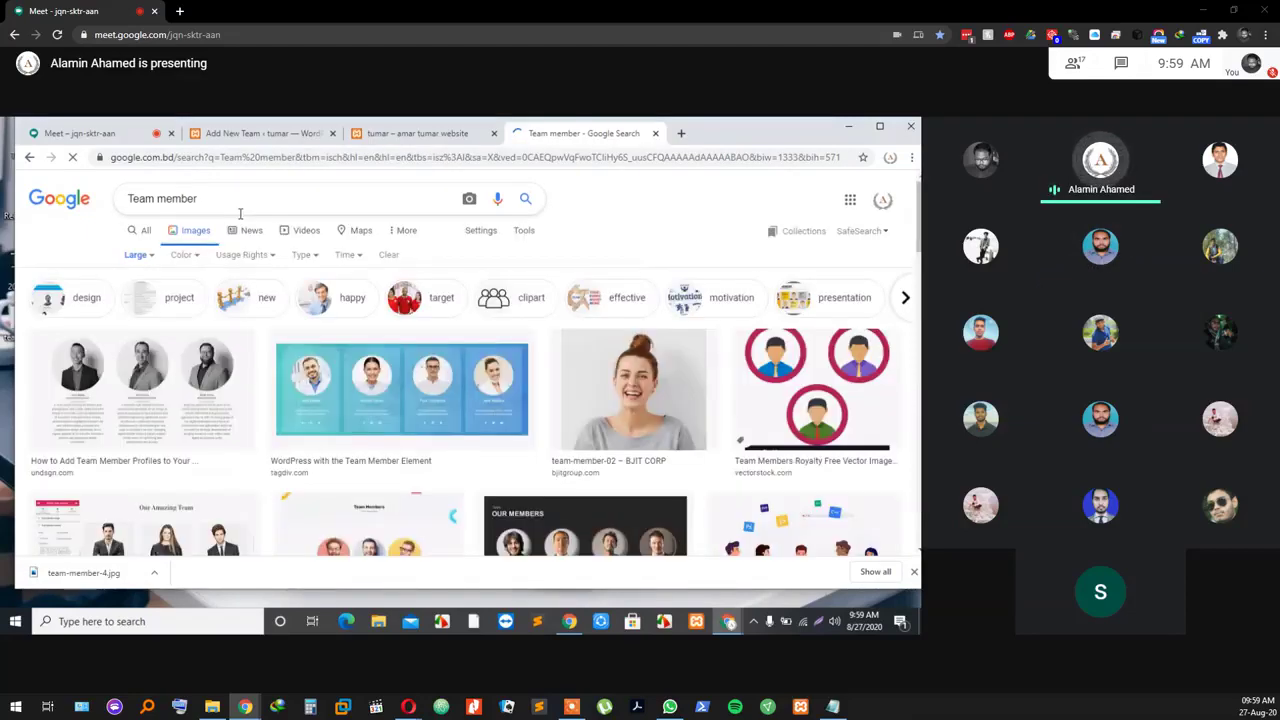
scroll(633, 370, down, 3)
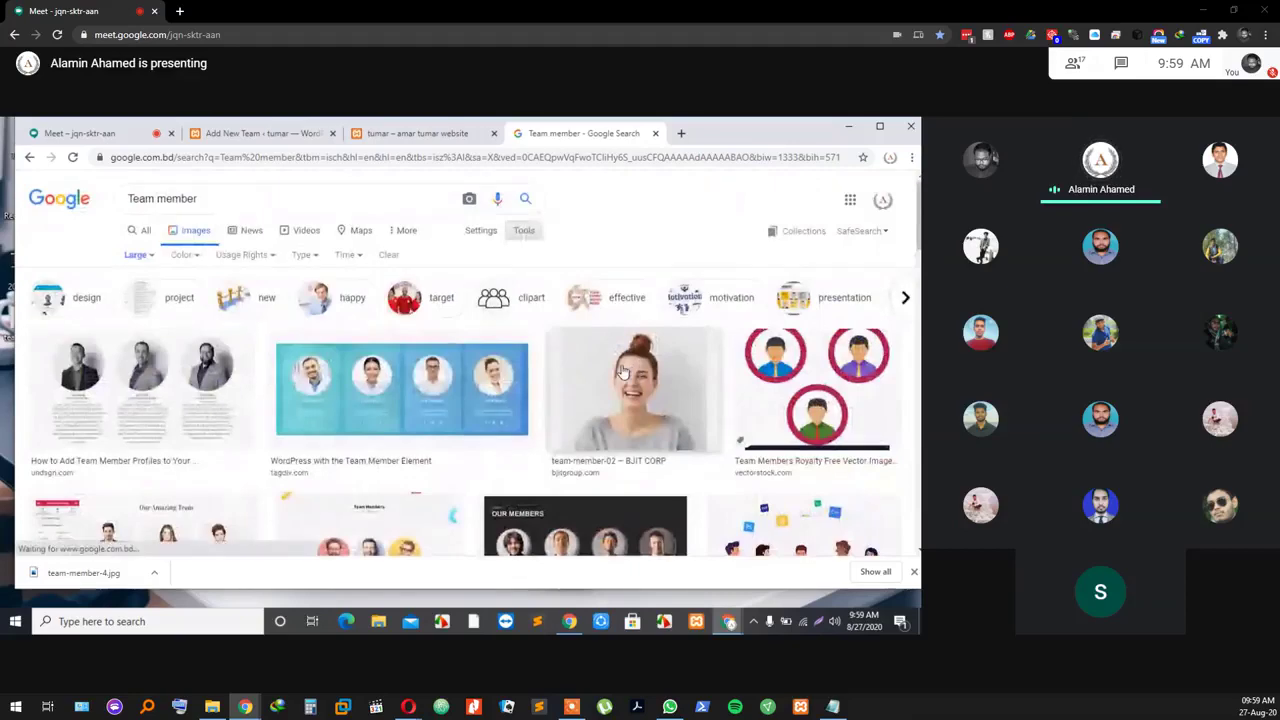
Step: Preview the smiling woman's photo, close it, and scroll through the large results
click(623, 372)
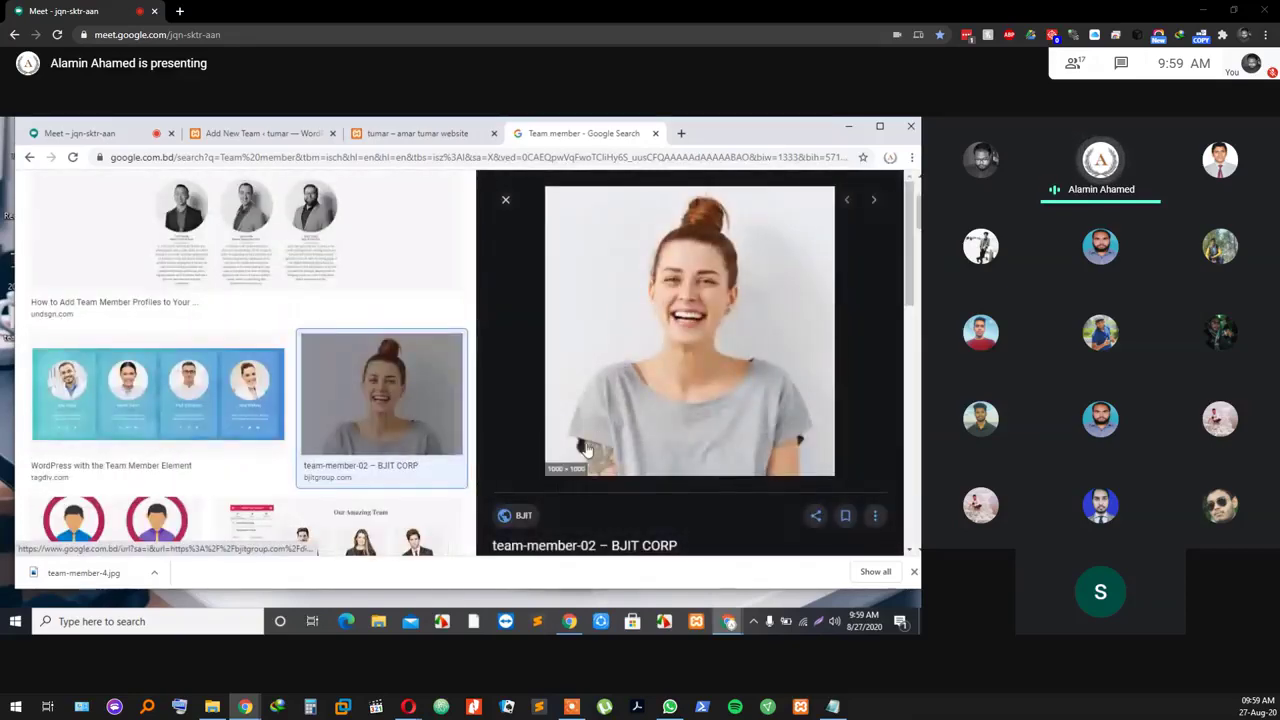
scroll(296, 392, down, 5)
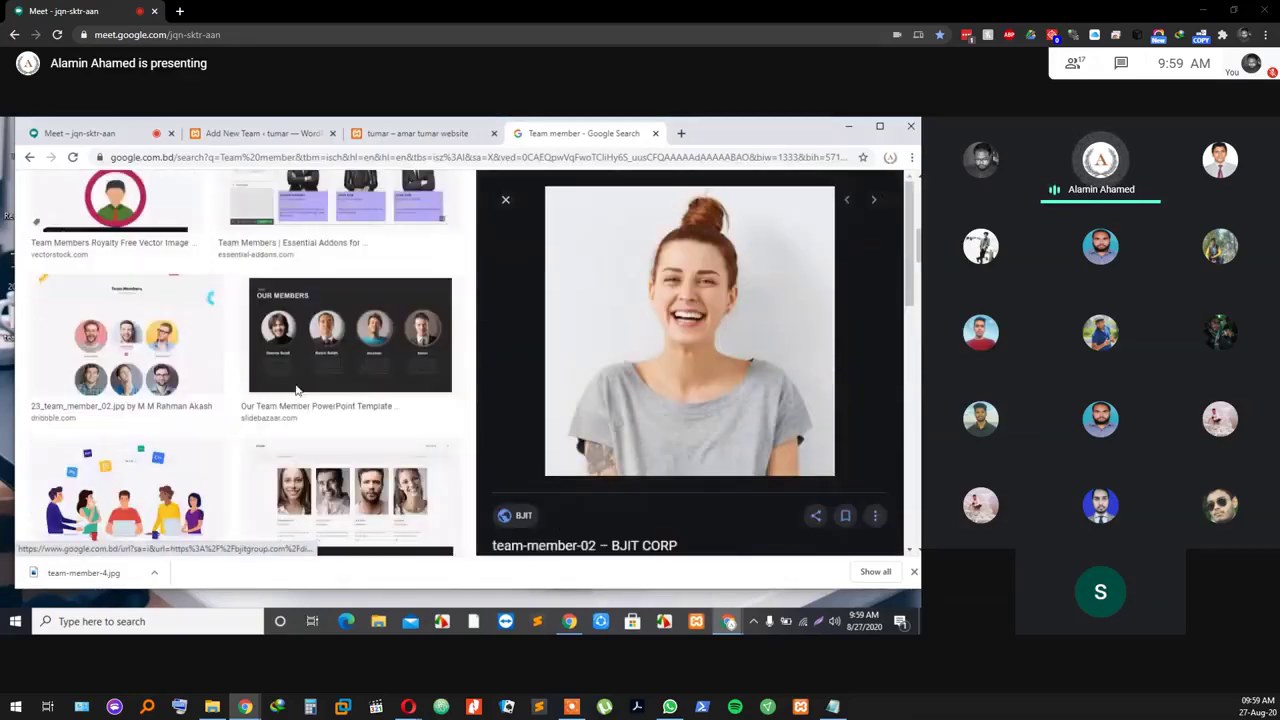
scroll(296, 392, down, 5)
scroll(297, 394, up, 8)
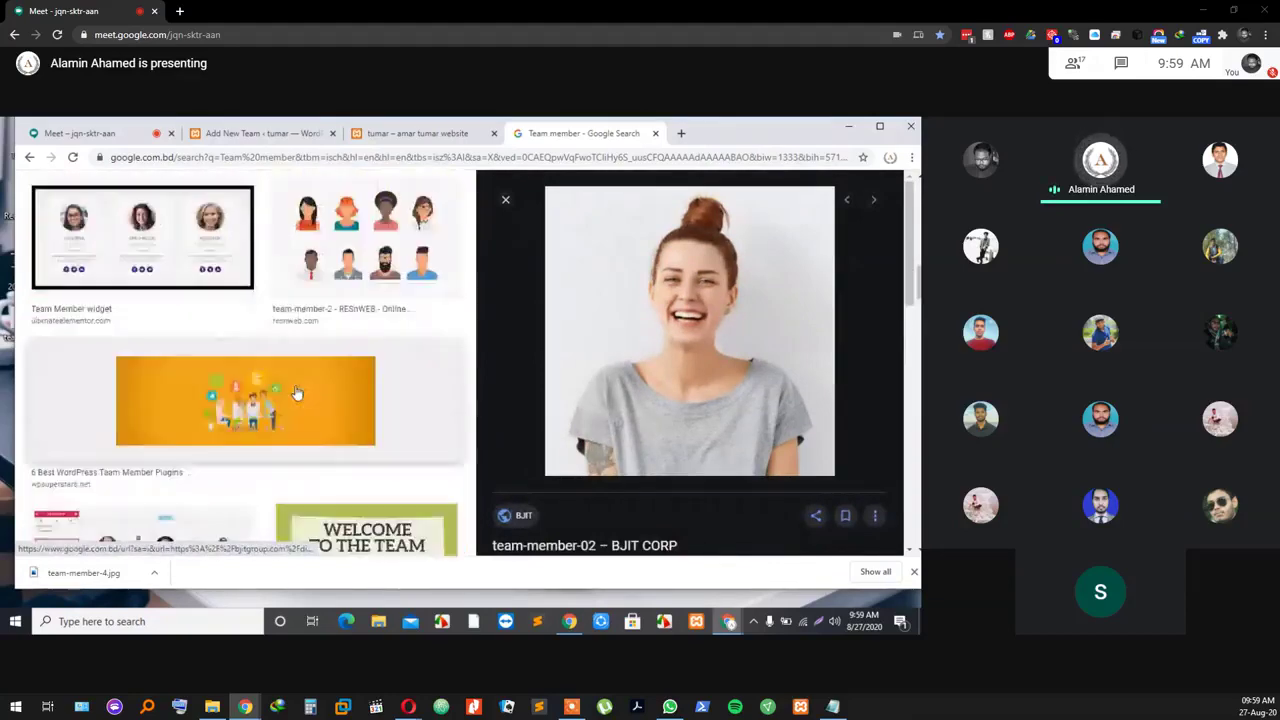
scroll(157, 215, up, 6)
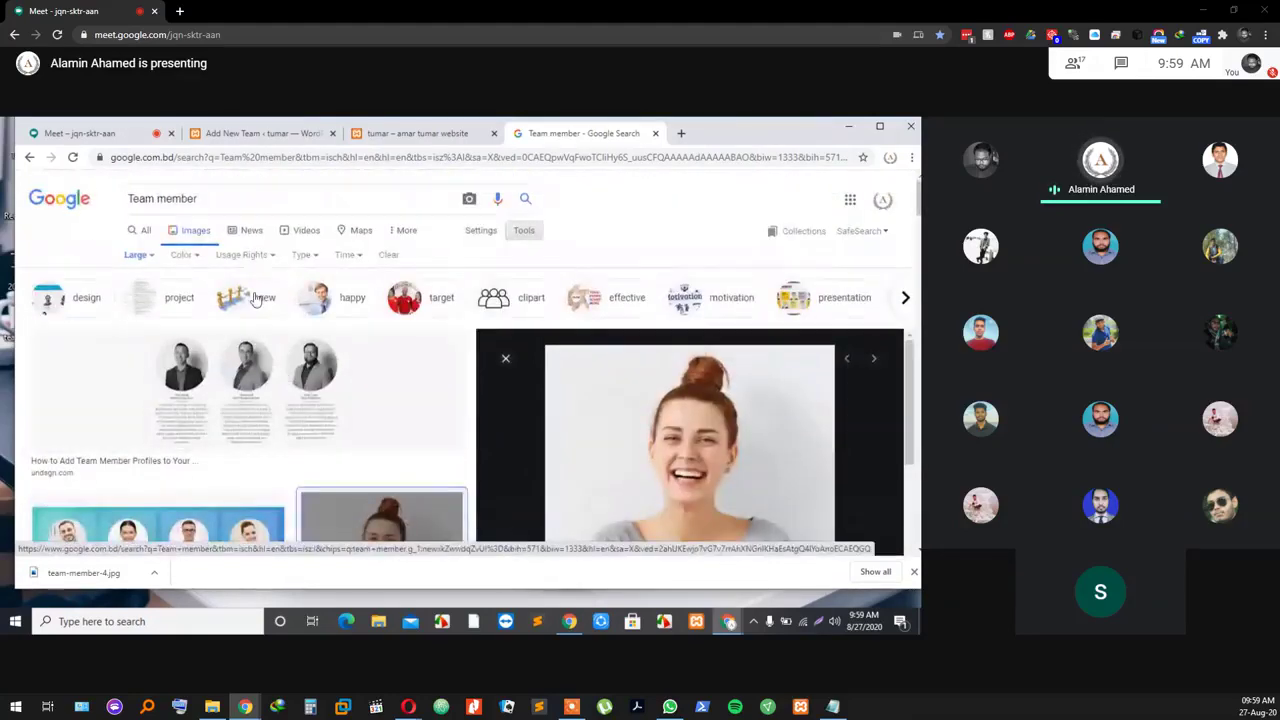
key(Escape)
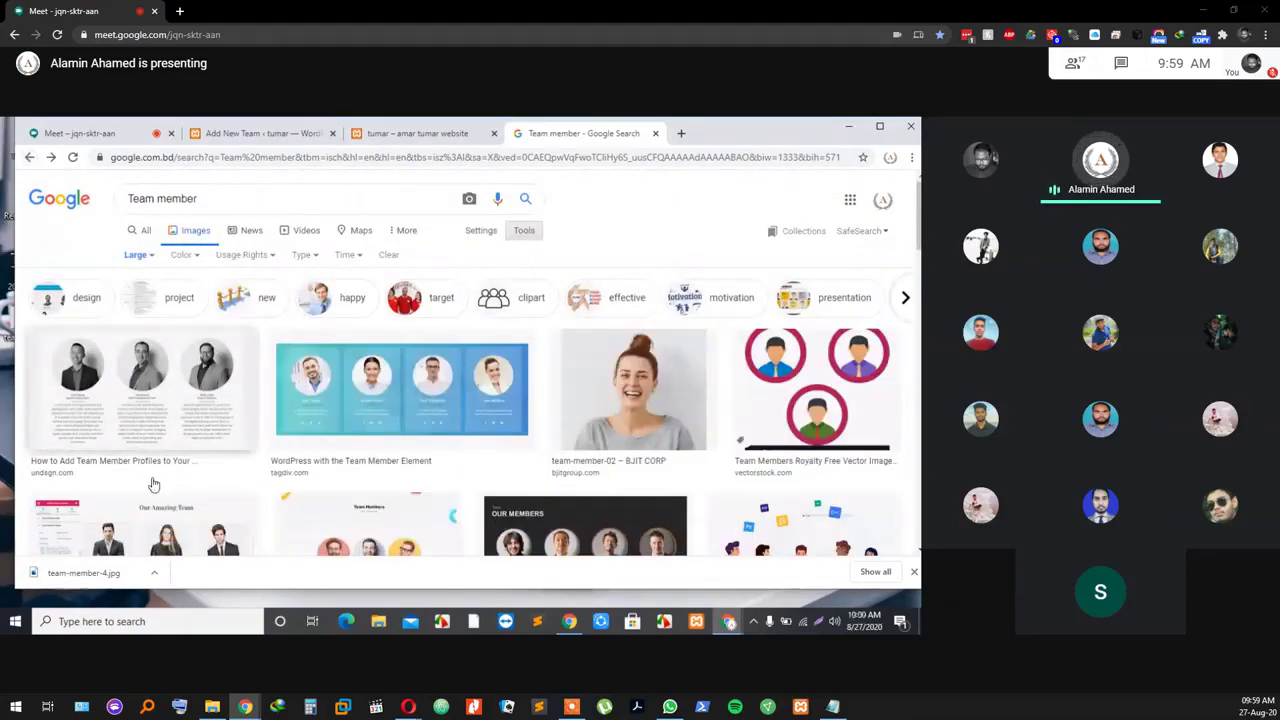
scroll(530, 425, down, 10)
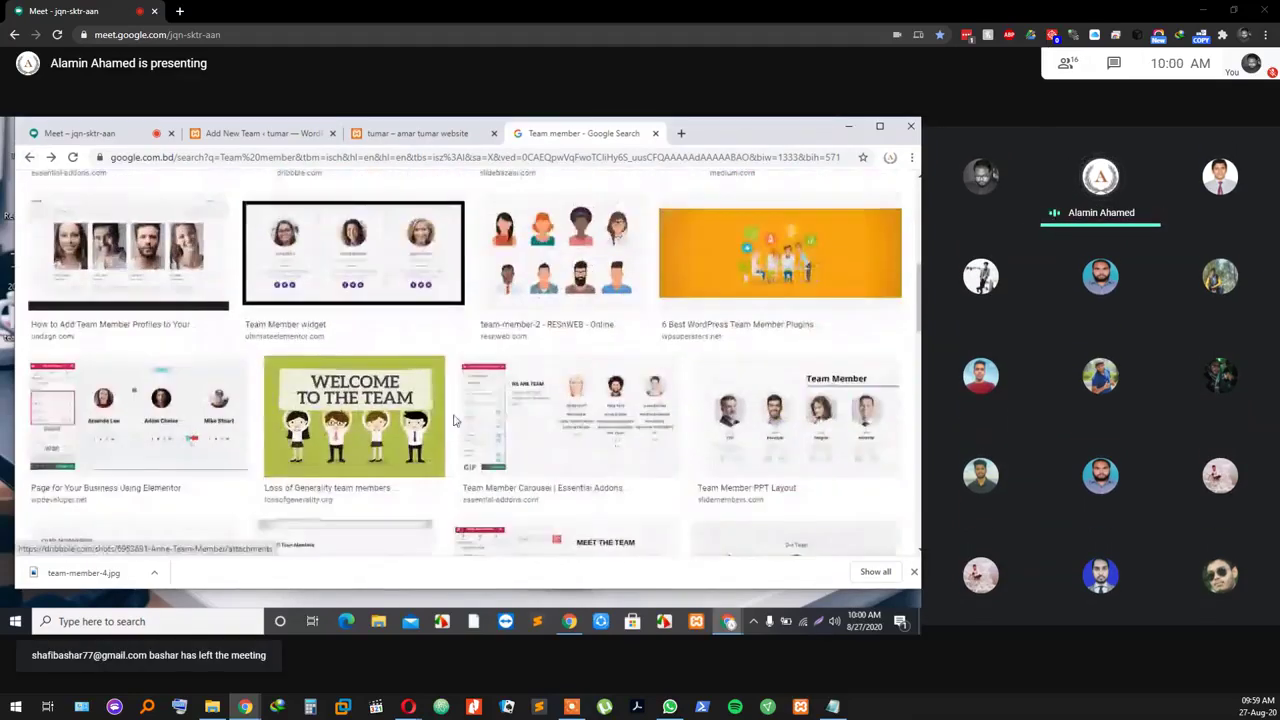
scroll(430, 400, down, 8)
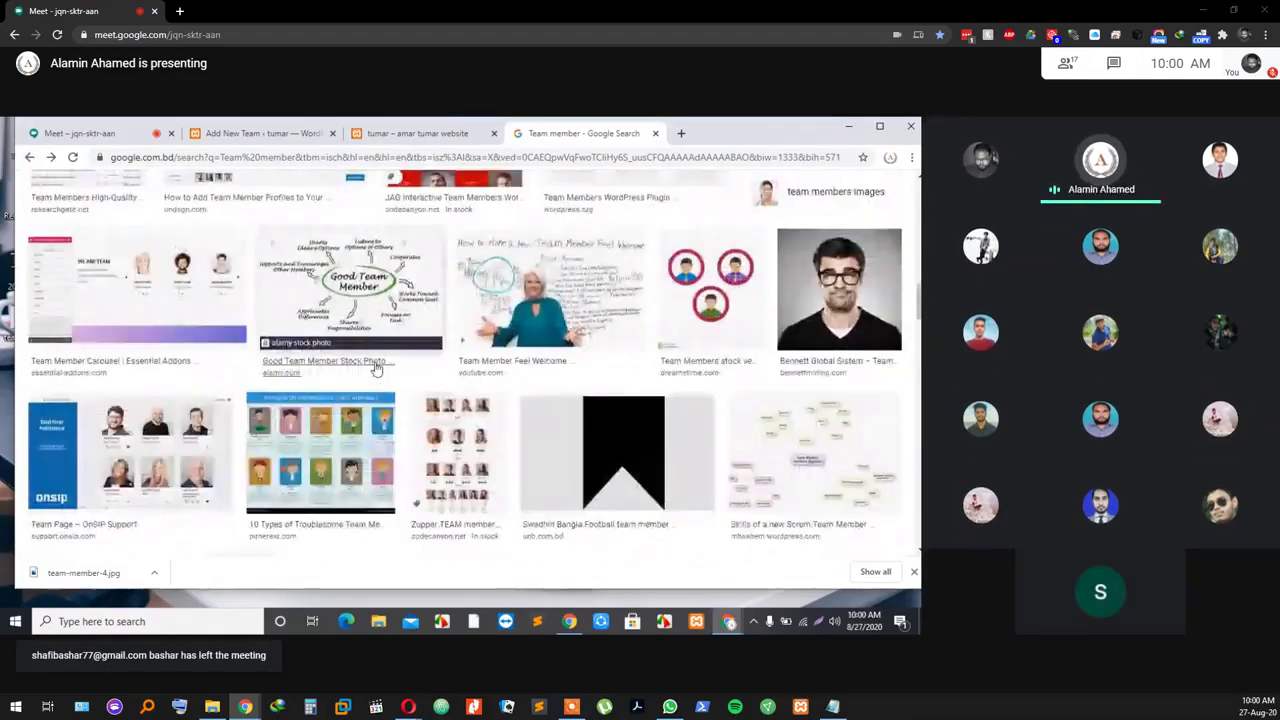
scroll(376, 369, up, 7)
scroll(376, 369, up, 3)
Step: Save the two man-in-glasses photos as team3.jpg and team-member-441x441.jpg
click(843, 229)
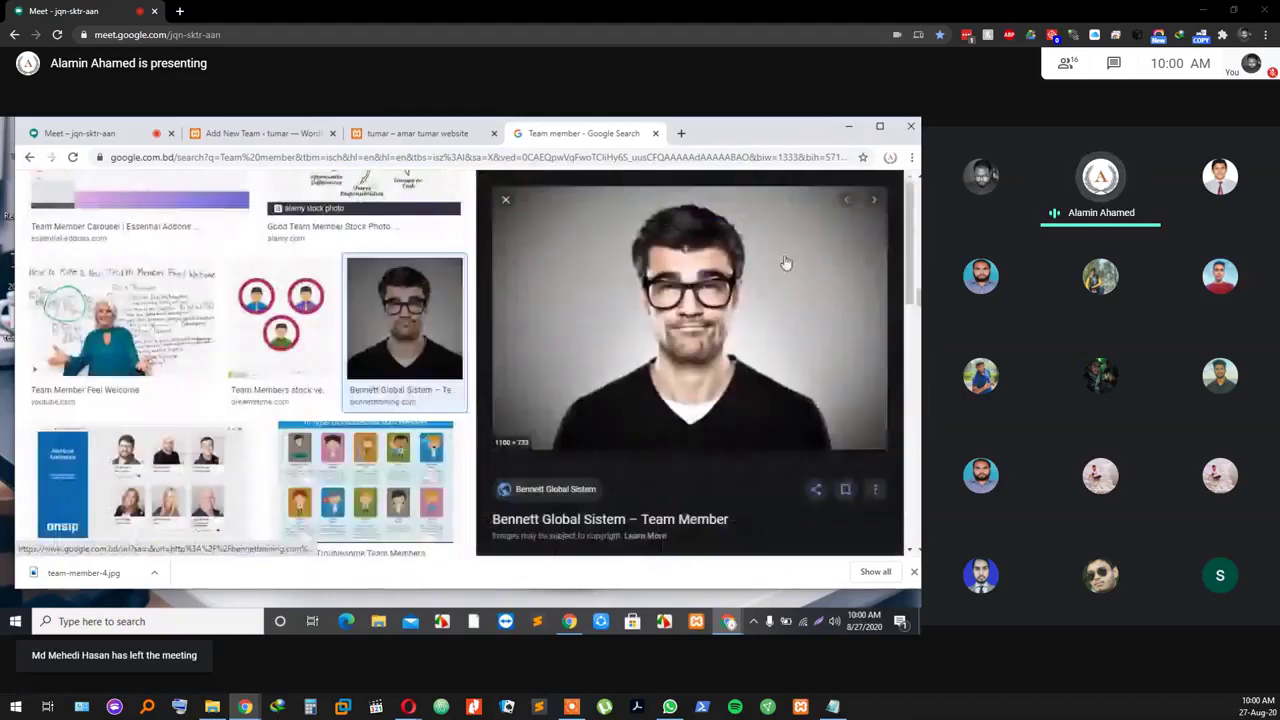
scroll(607, 336, down, 5)
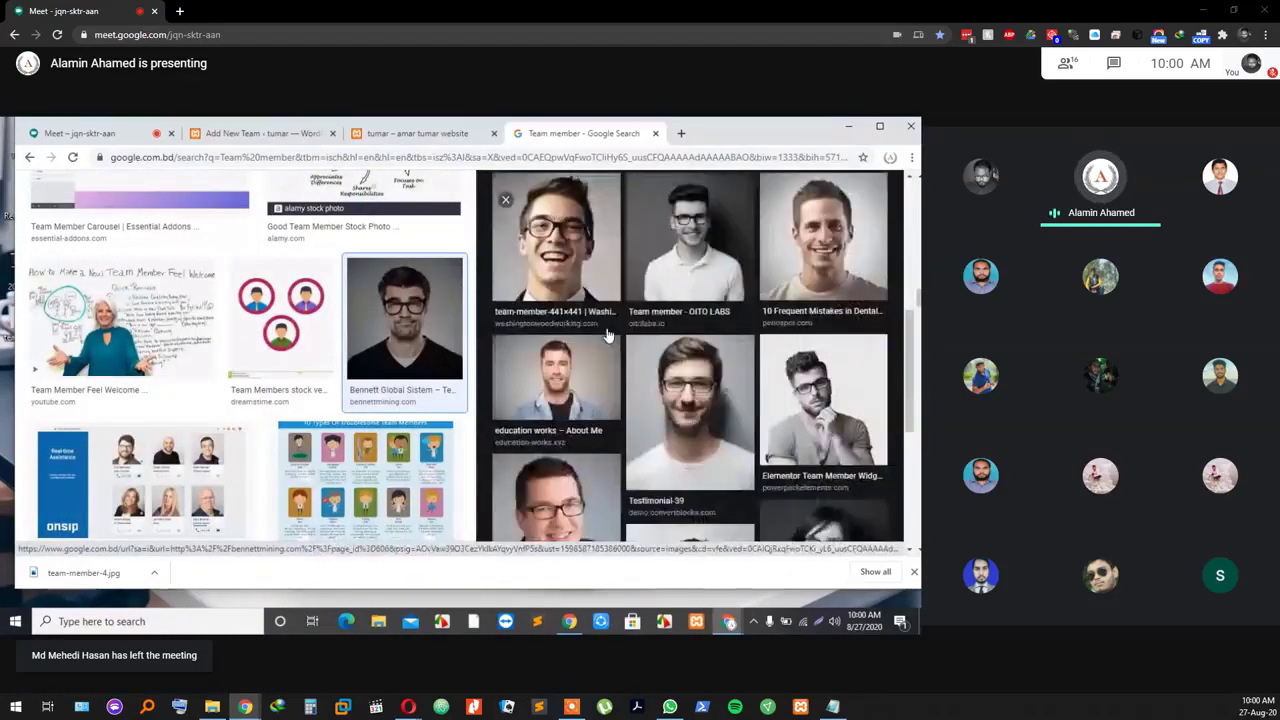
scroll(624, 248, up, 5)
right_click(622, 249)
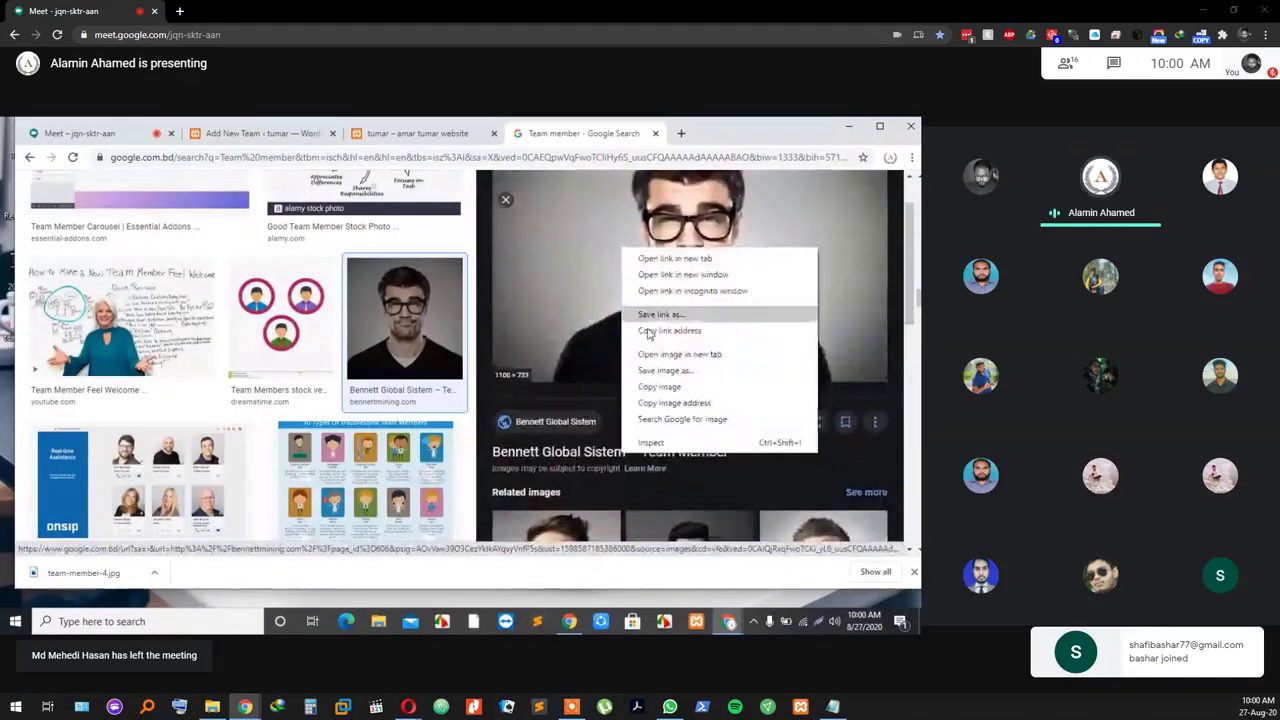
click(663, 370)
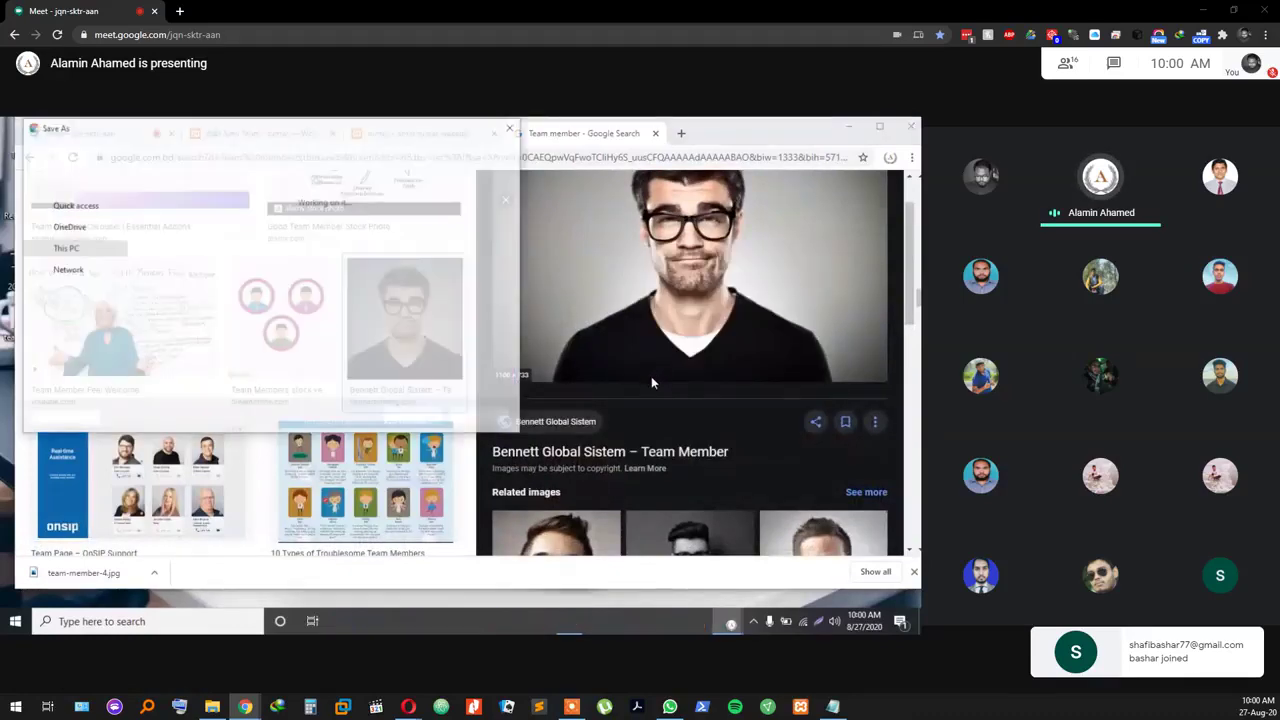
click(414, 417)
scroll(543, 358, down, 5)
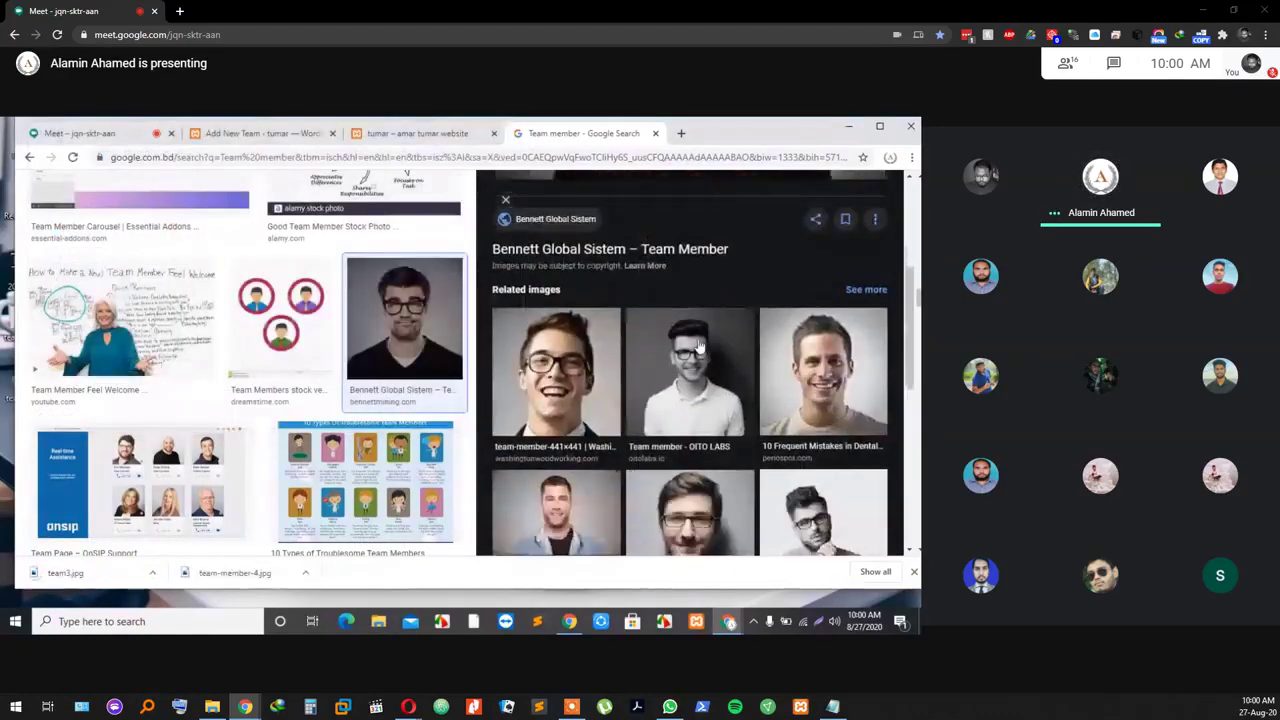
click(545, 360)
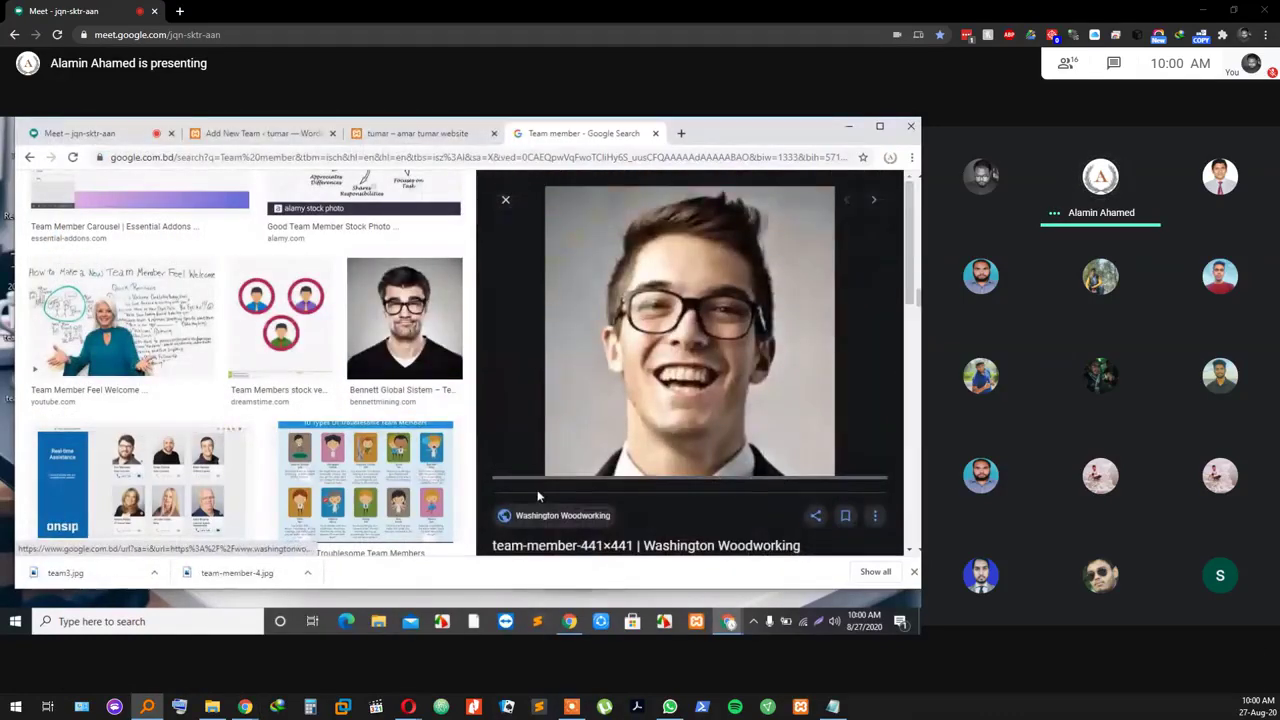
scroll(575, 395, down, 1)
right_click(613, 310)
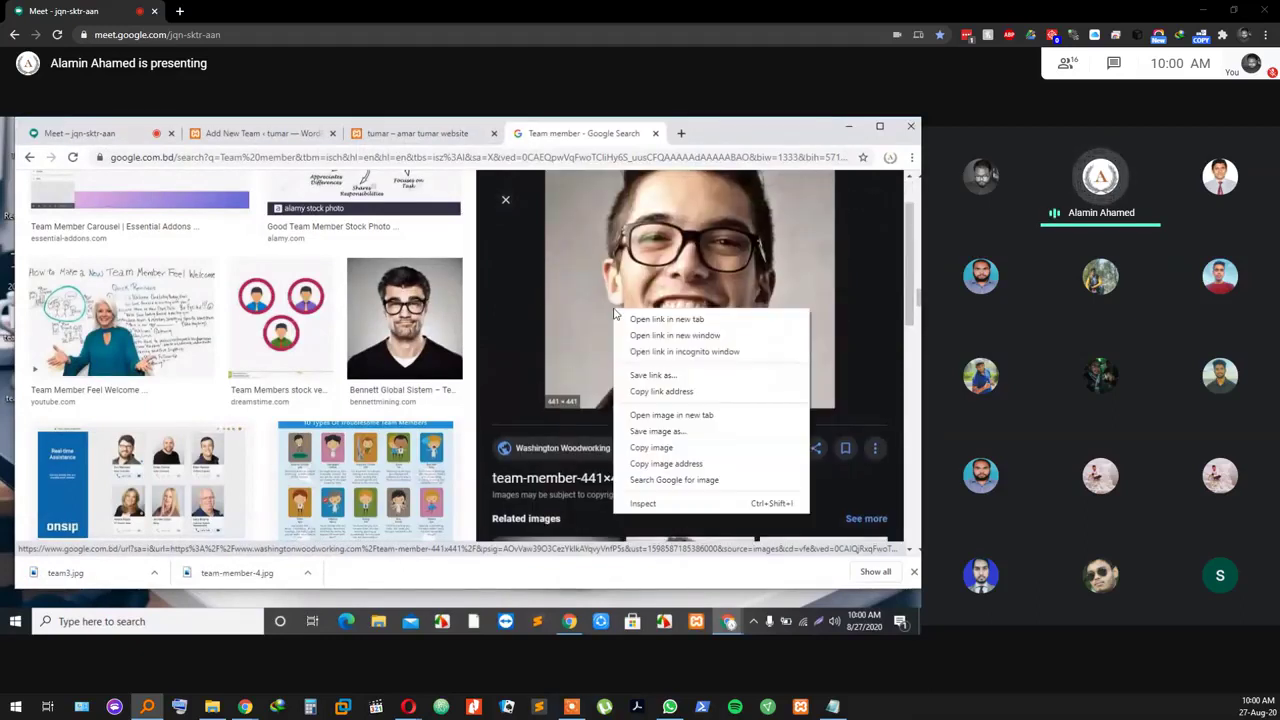
click(669, 431)
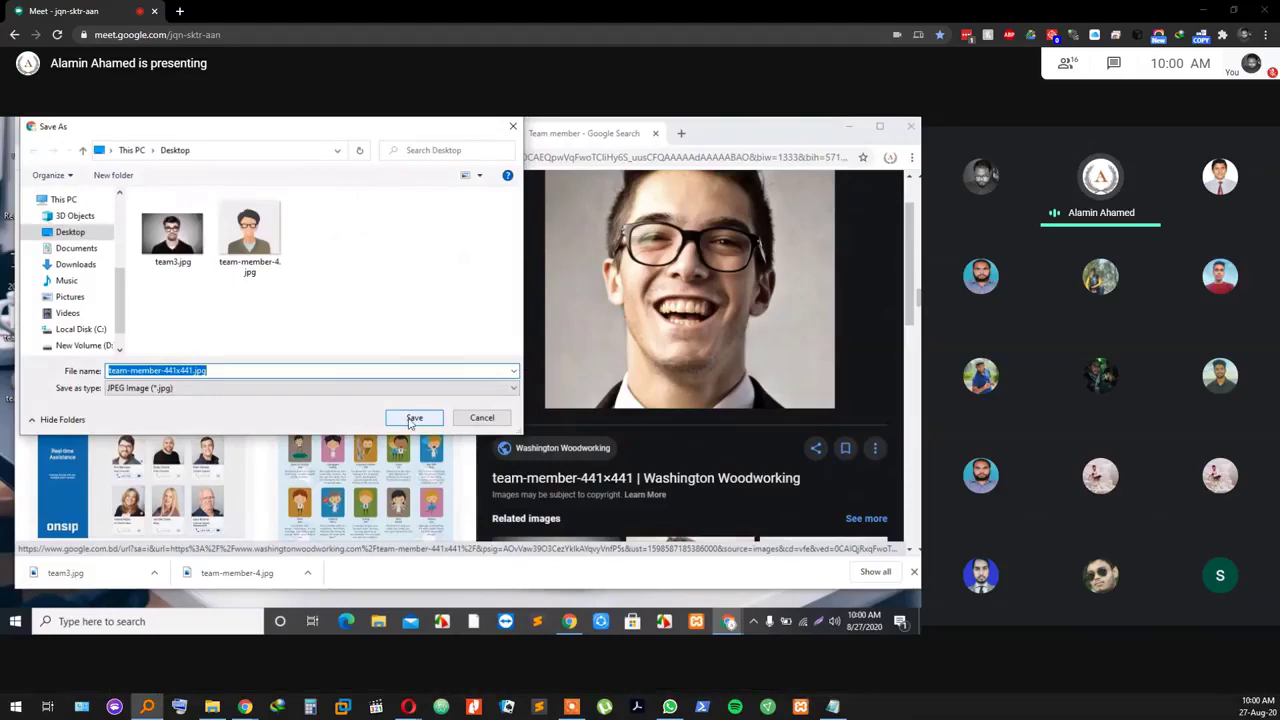
click(410, 420)
scroll(735, 416, down, 2)
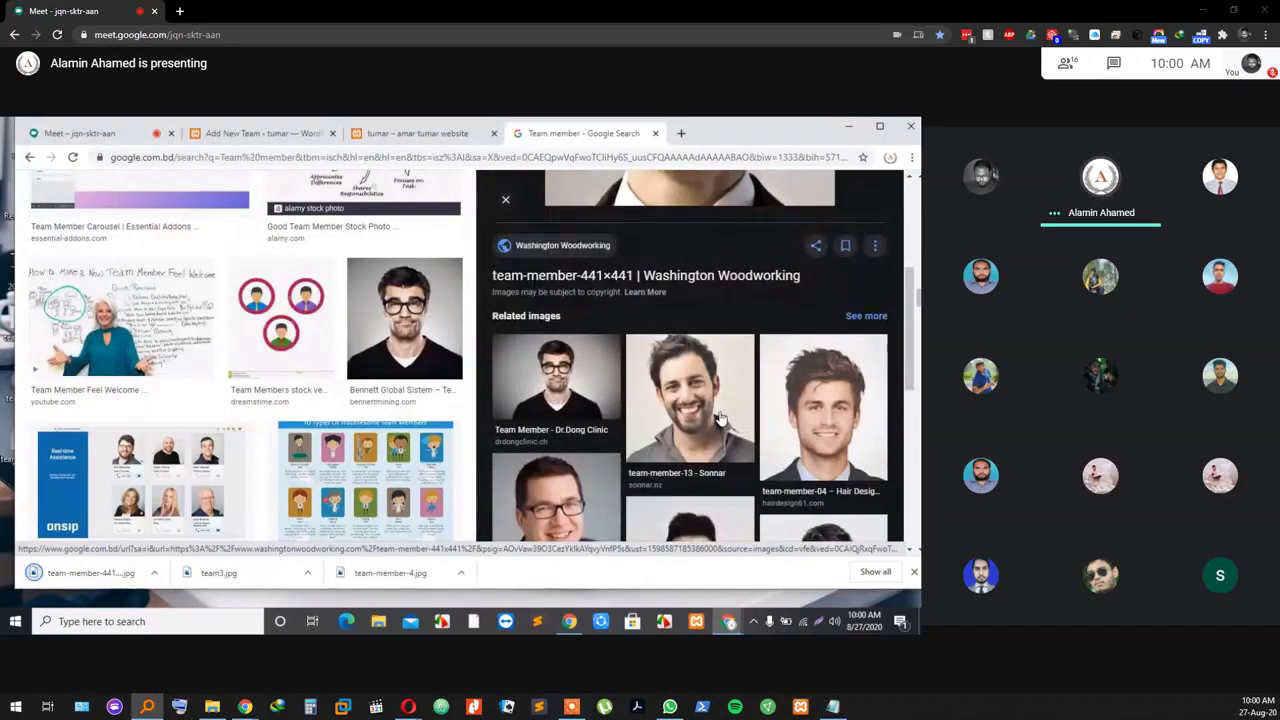
Step: Save three more team-member photos as images.jpg, images (1).jpg and images (2).jpg, then close the search tab
scroll(575, 428, down, 2)
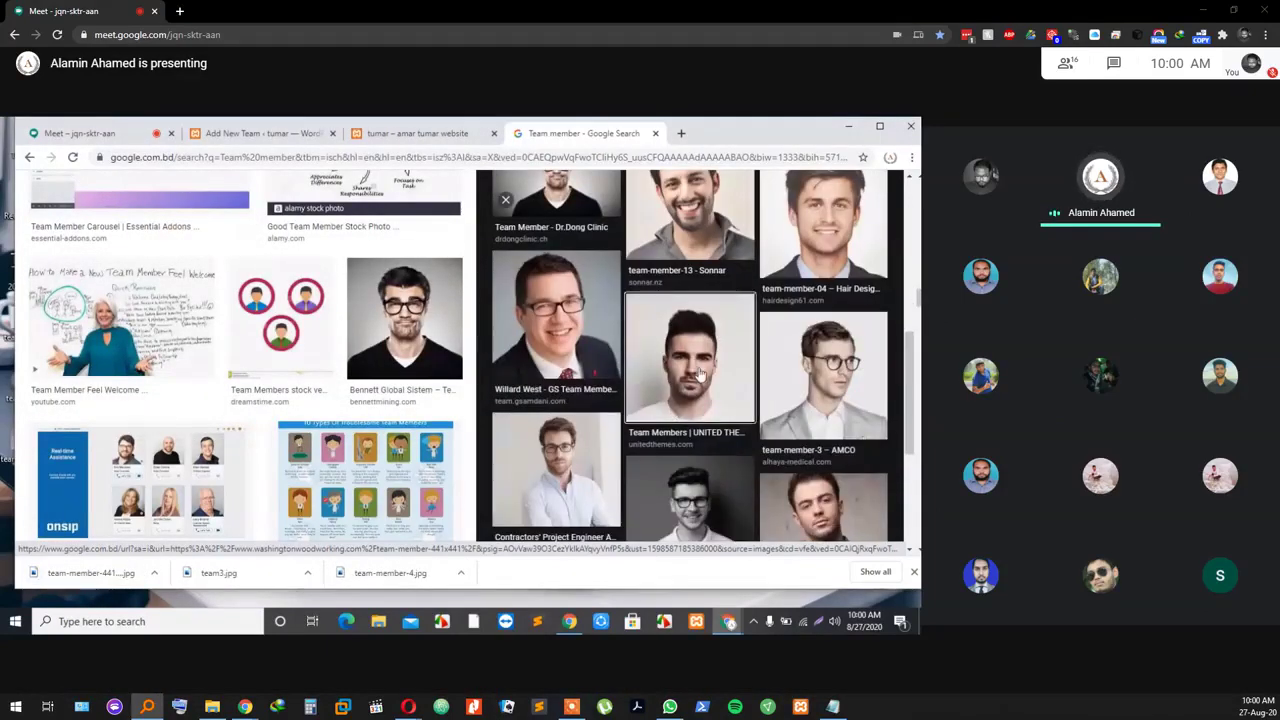
right_click(702, 369)
click(745, 491)
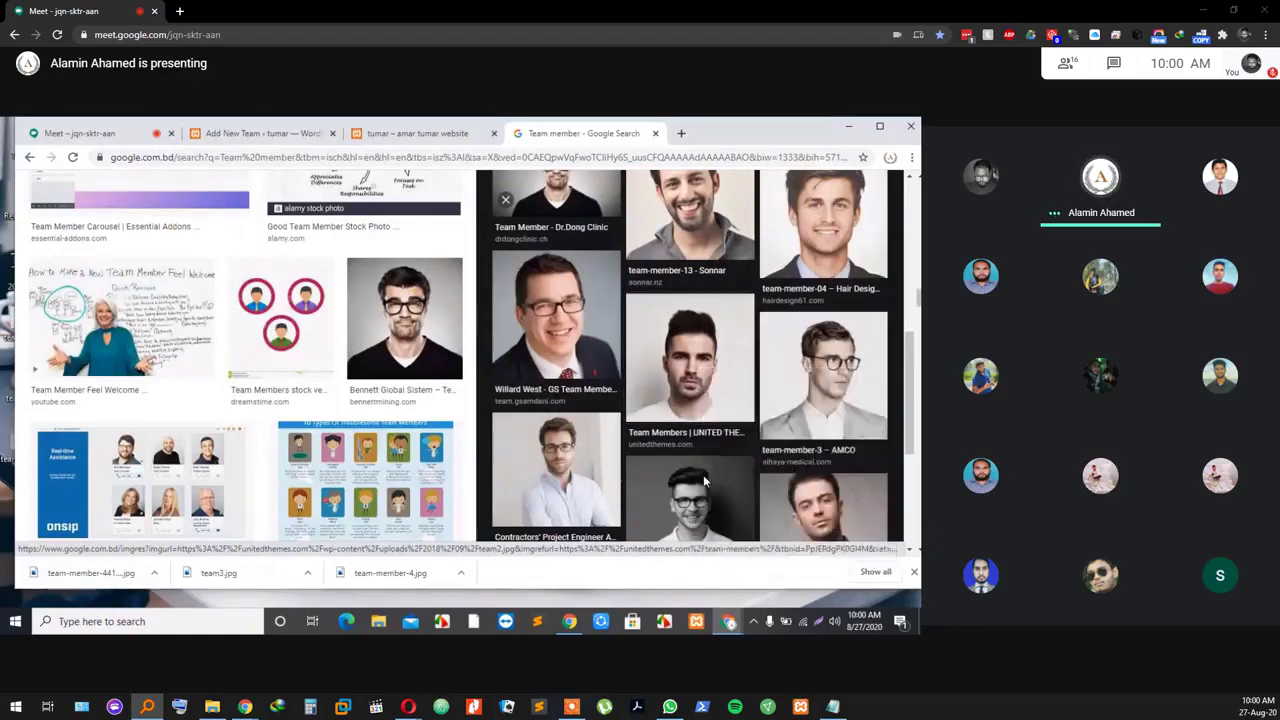
click(410, 419)
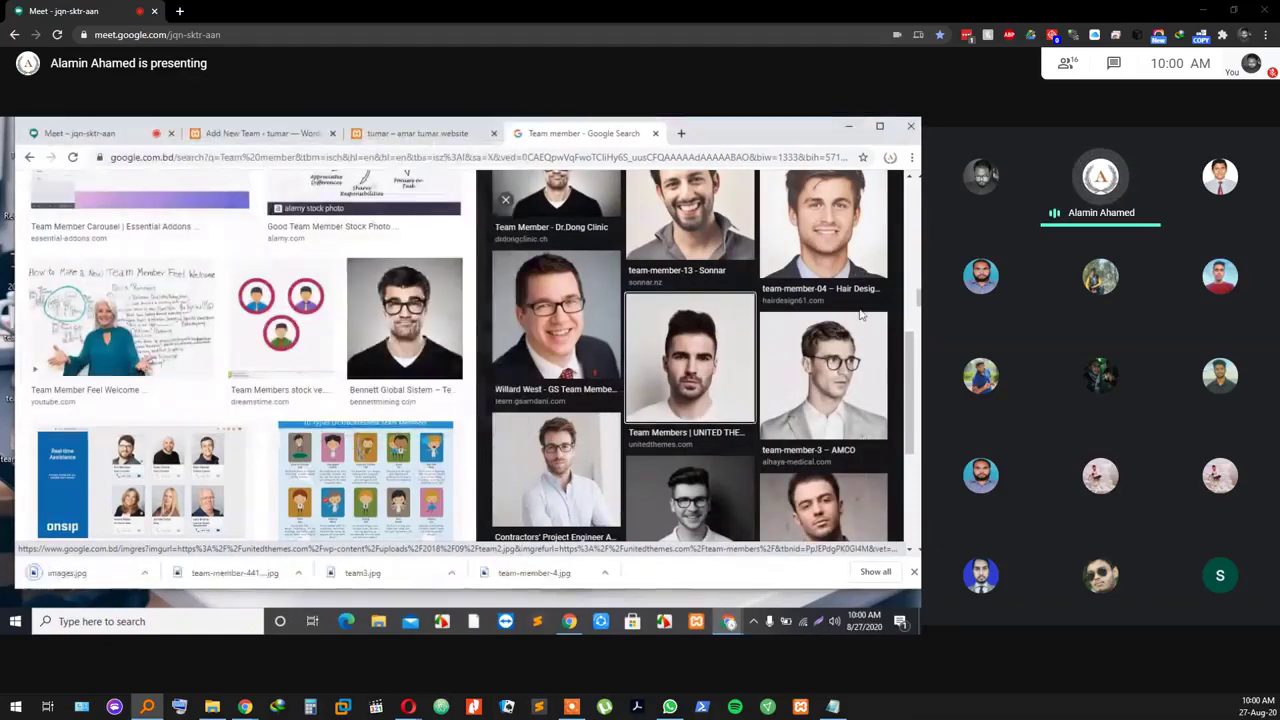
scroll(785, 342, down, 2)
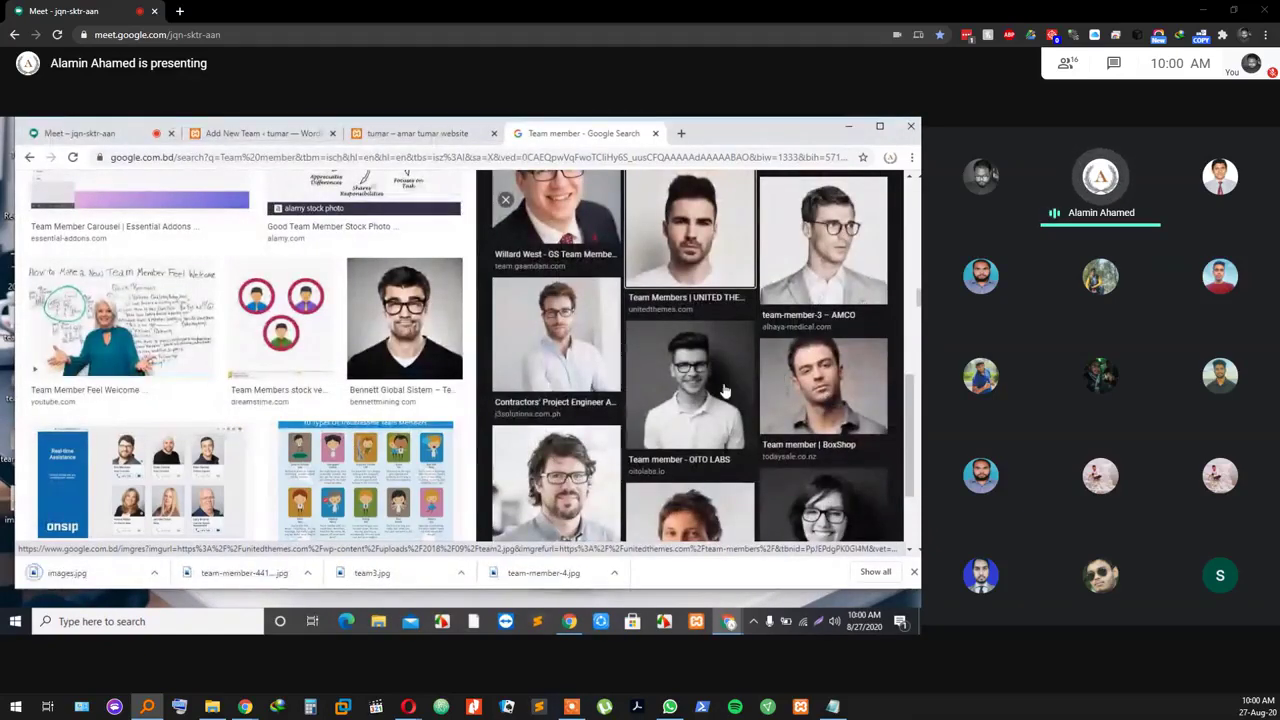
scroll(725, 390, down, 1)
right_click(774, 312)
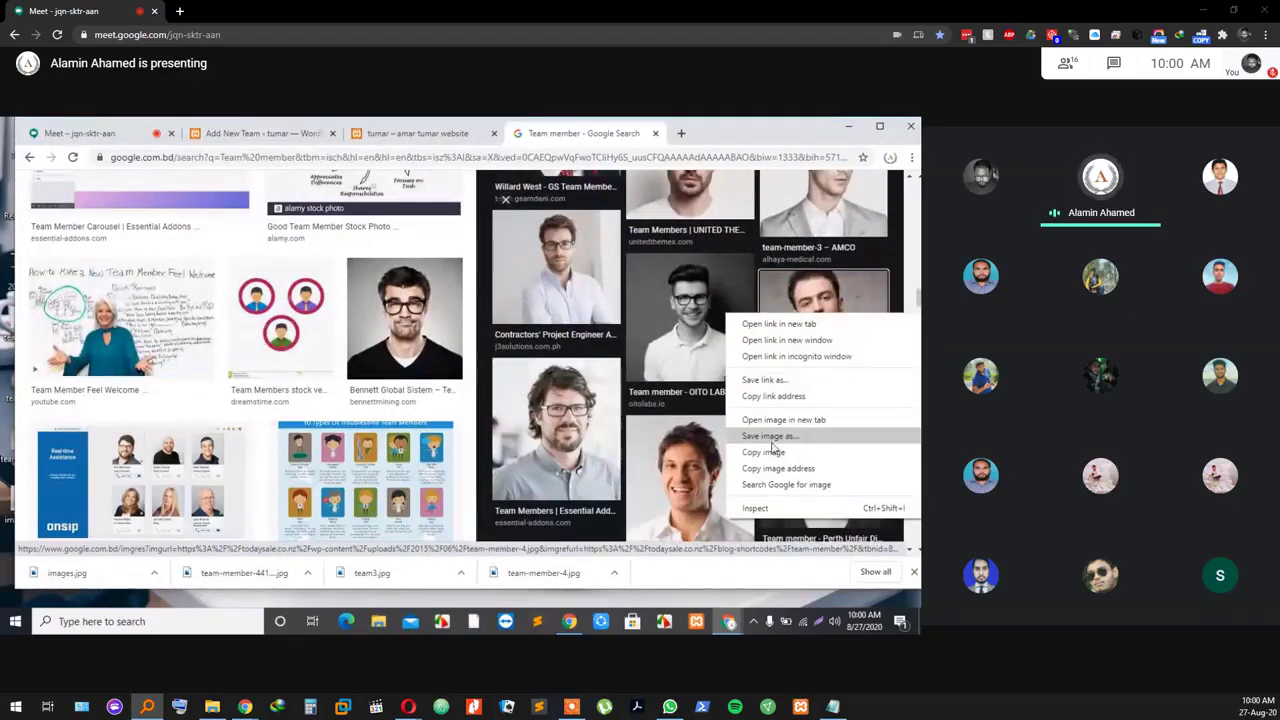
click(772, 450)
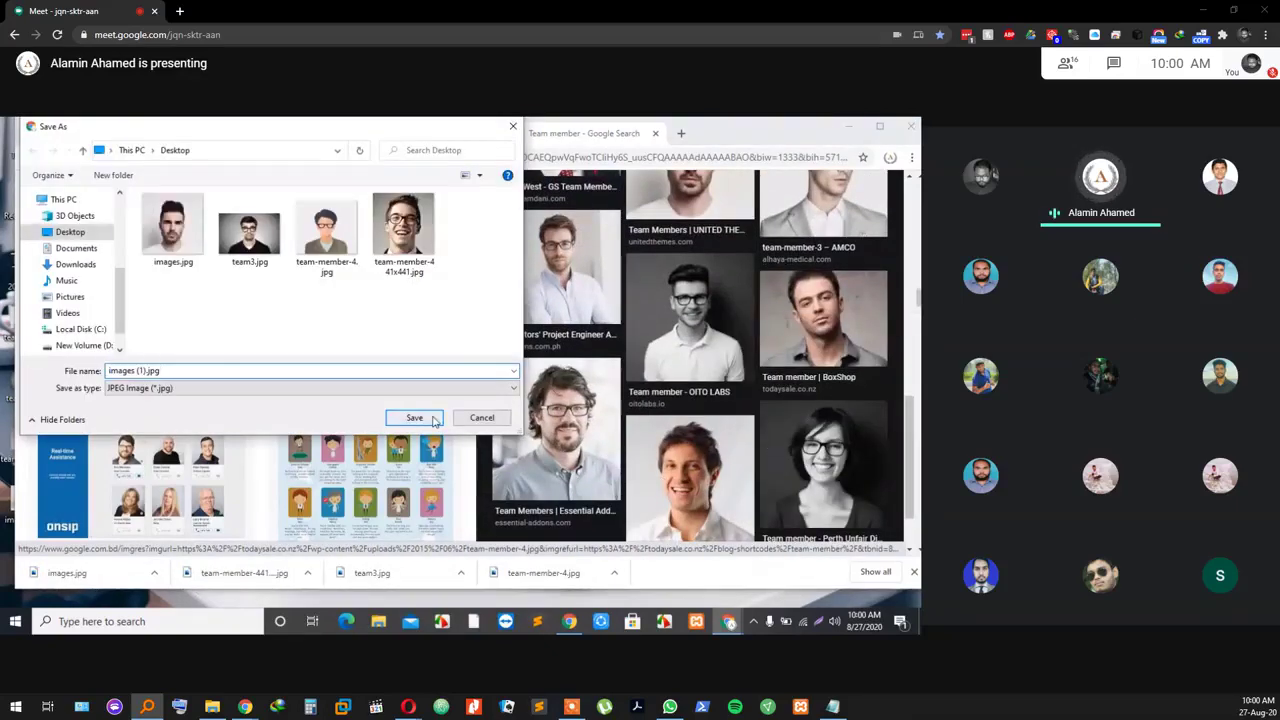
click(416, 419)
scroll(570, 356, down, 1)
right_click(708, 383)
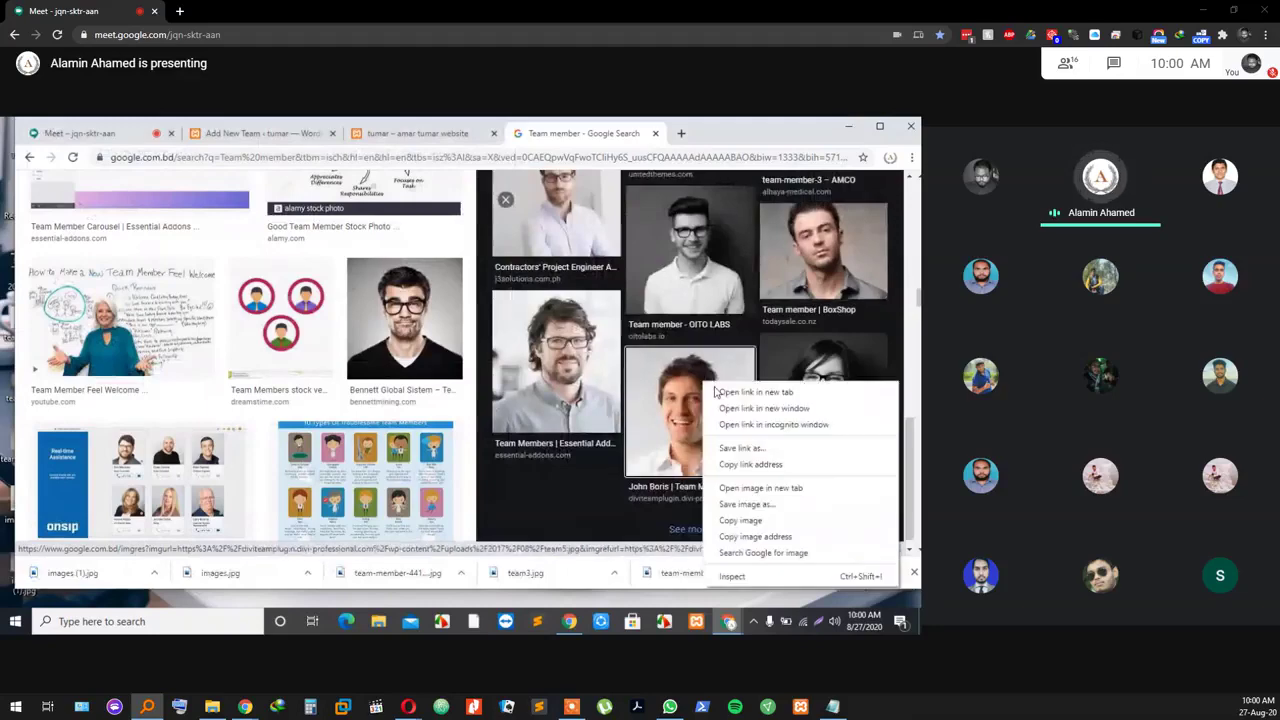
click(746, 506)
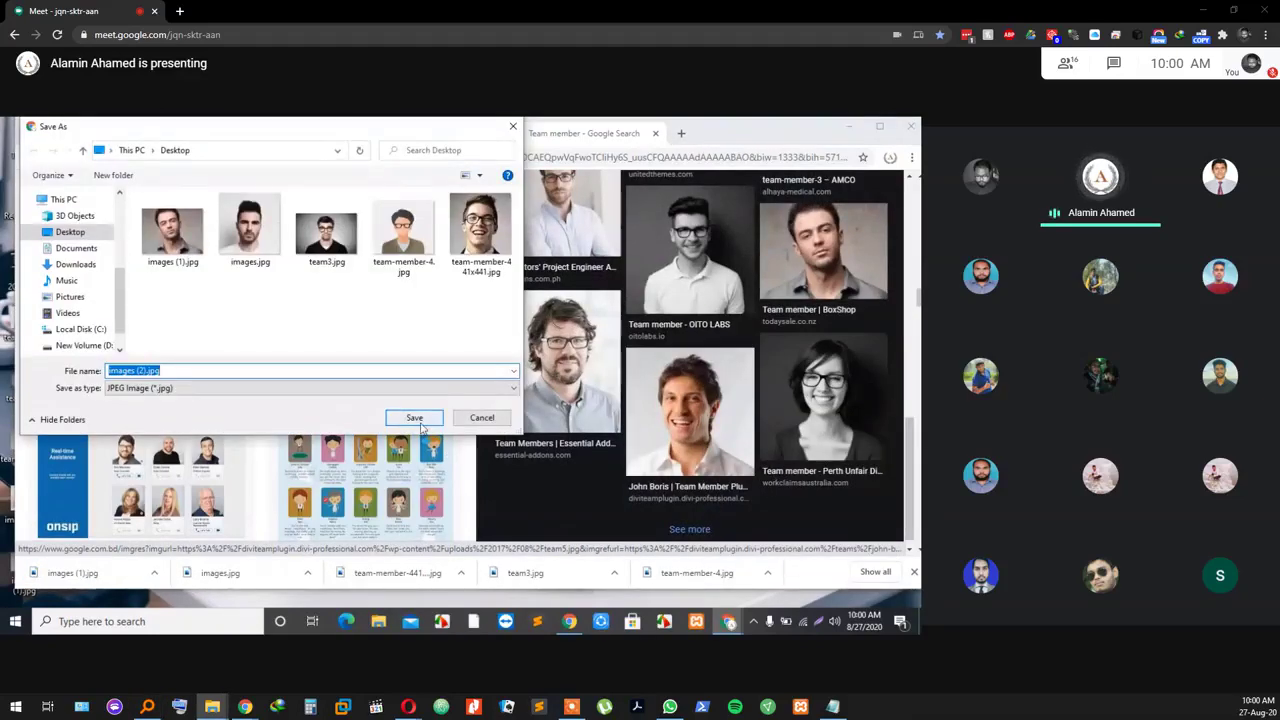
click(414, 418)
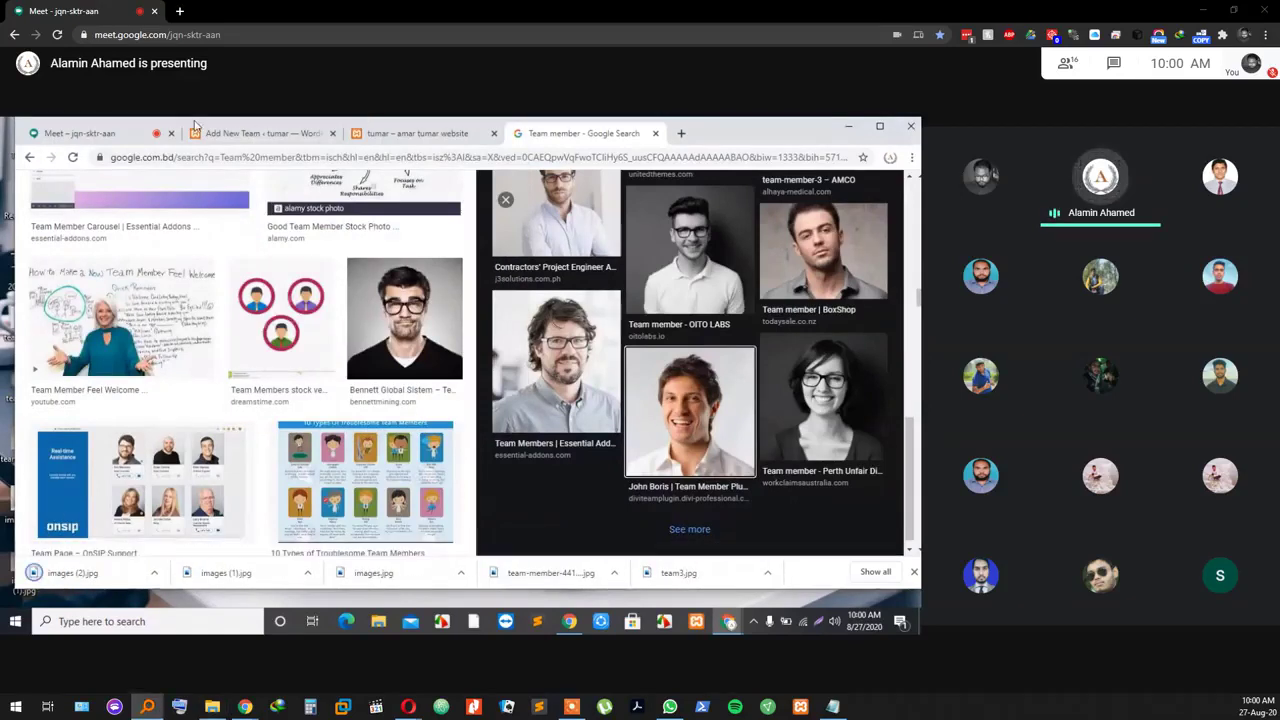
click(656, 133)
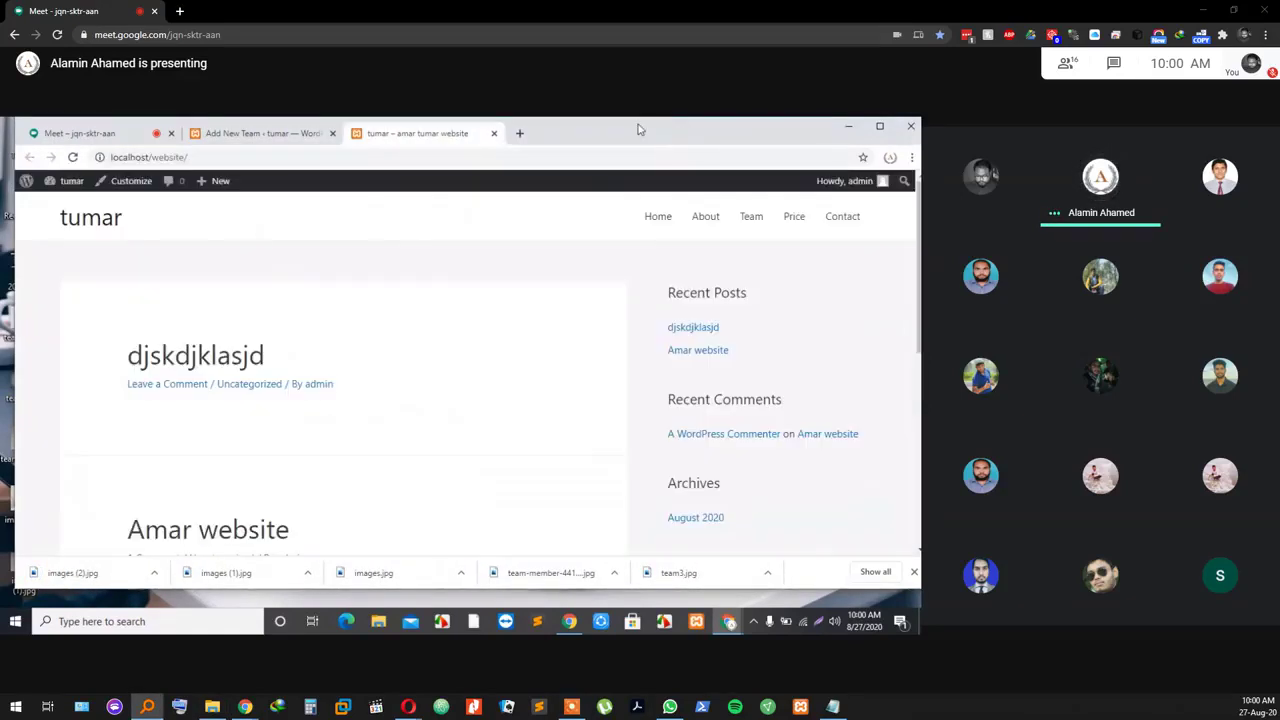
Step: Enter John as first name, Doe as last name and Web Designer as the job role
click(281, 134)
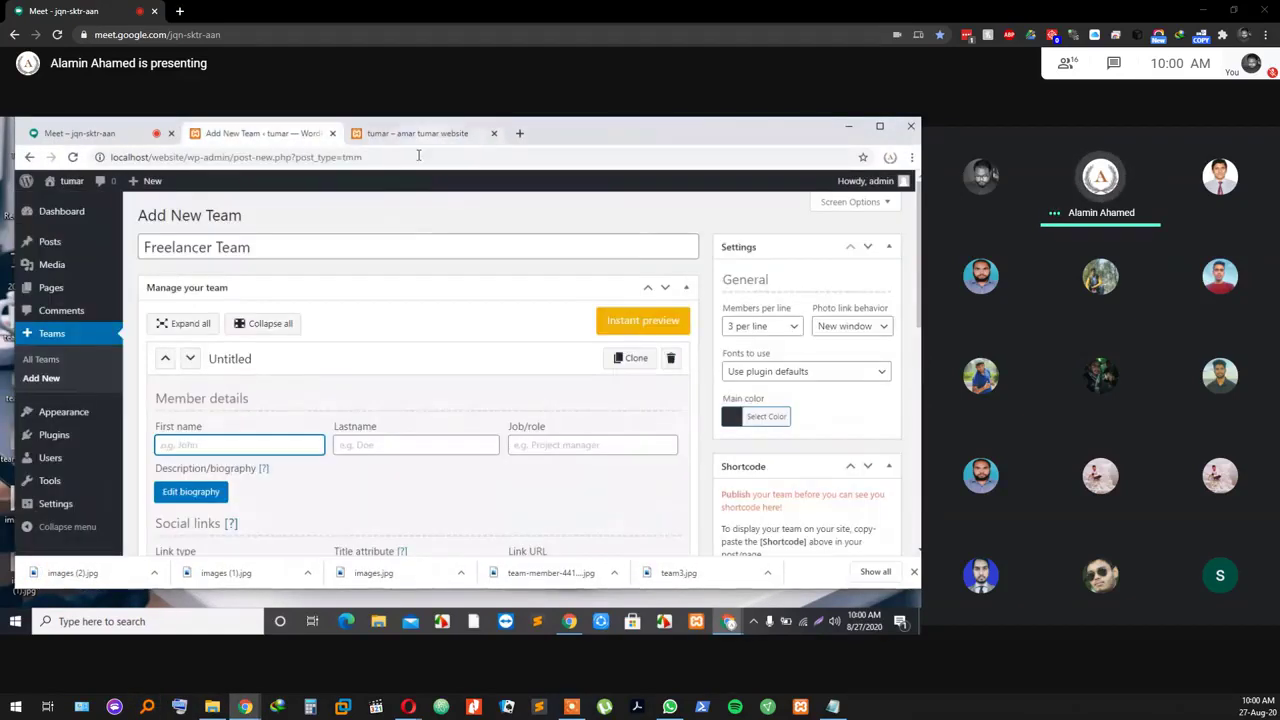
scroll(274, 383, down, 2)
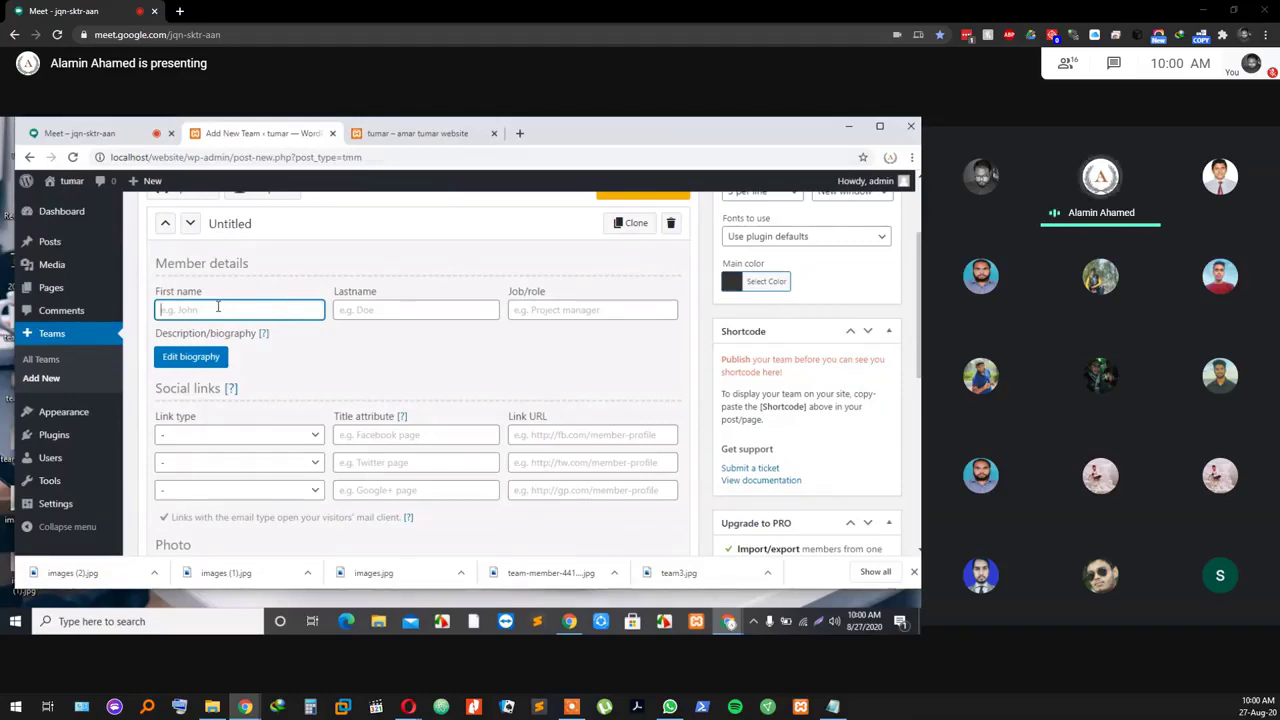
text(John)
click(382, 310)
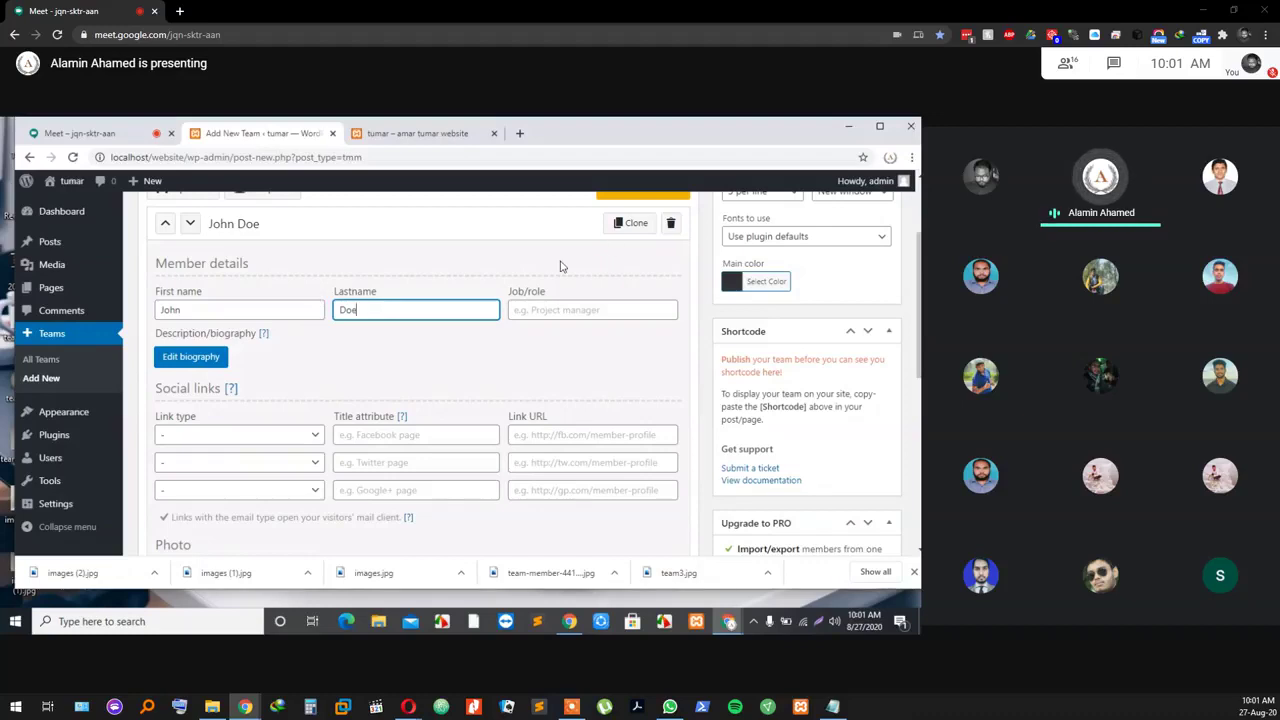
click(578, 311)
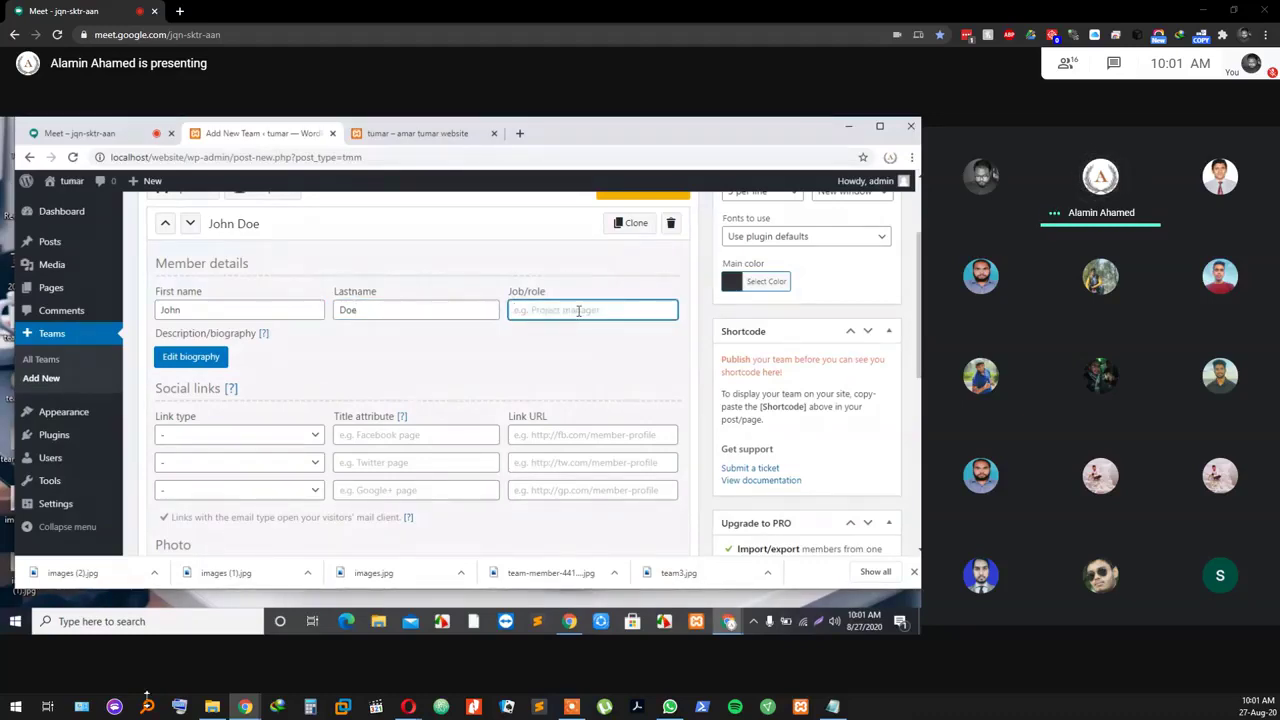
click(597, 668)
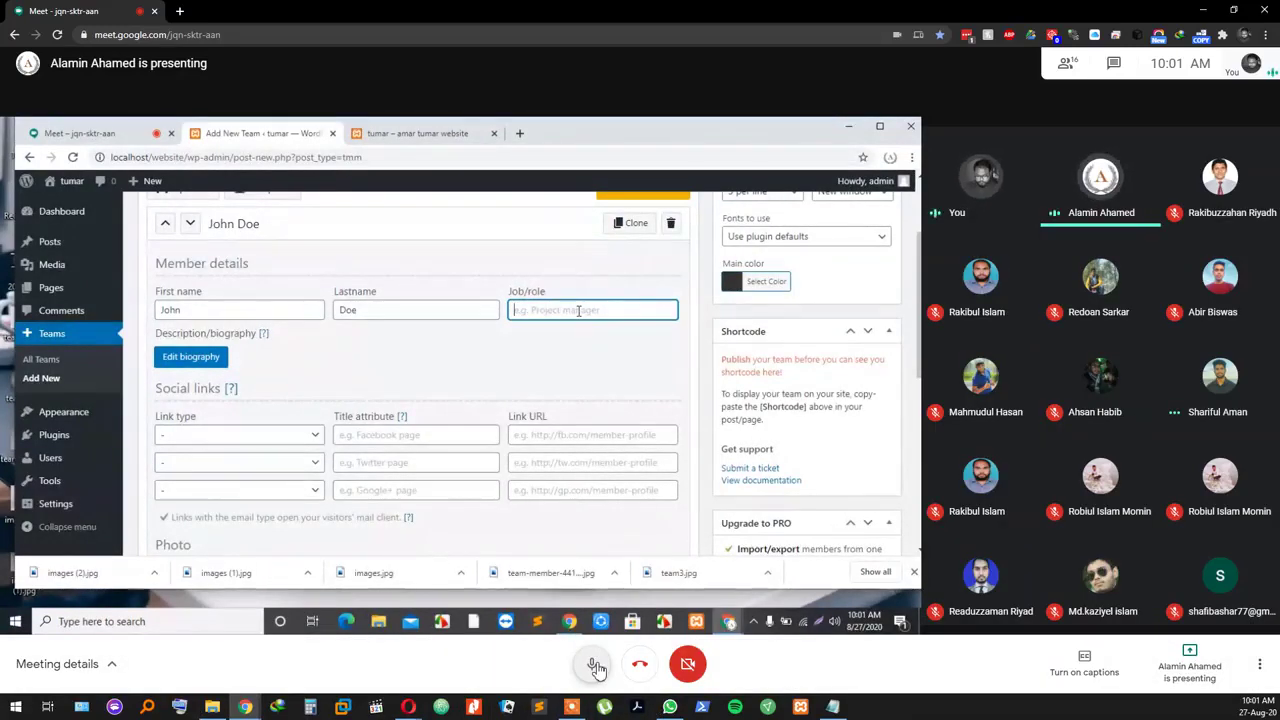
click(597, 668)
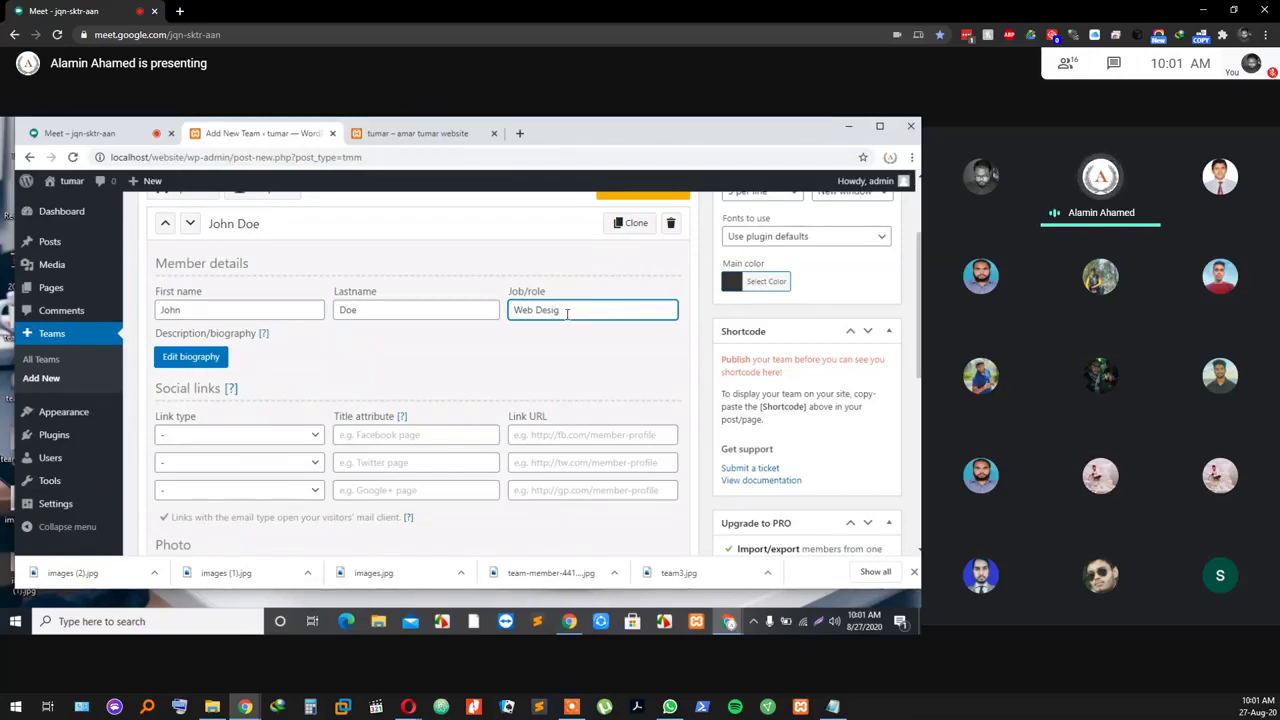
text(ner)
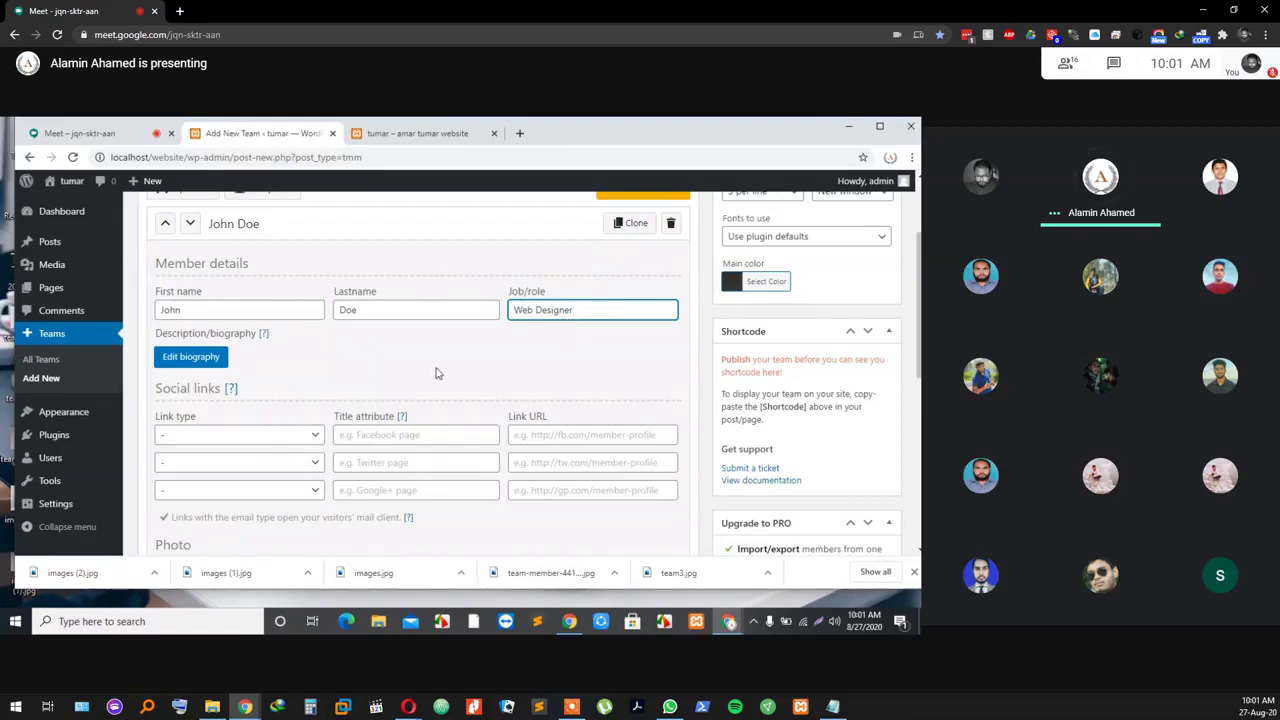
scroll(435, 373, down, 1)
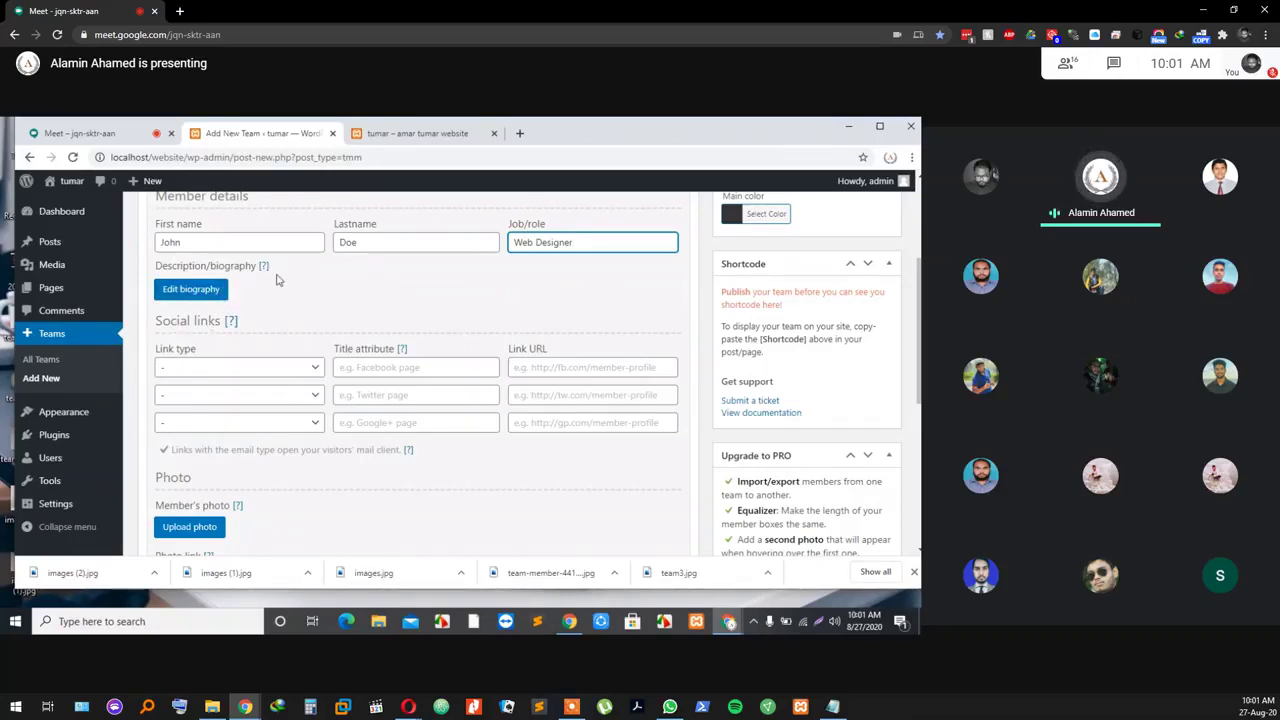
Step: Make the member's first social link Facebook, with title attribute 'Facebook' and link URL '#'
click(145, 132)
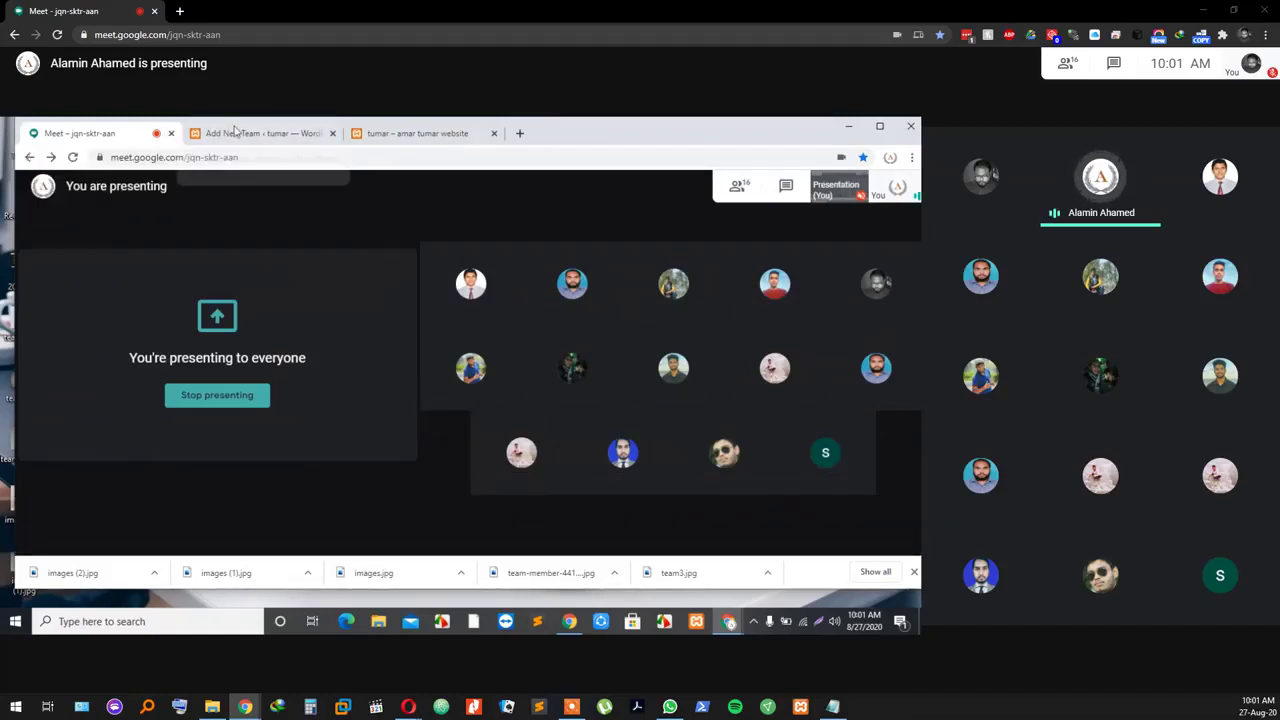
click(264, 135)
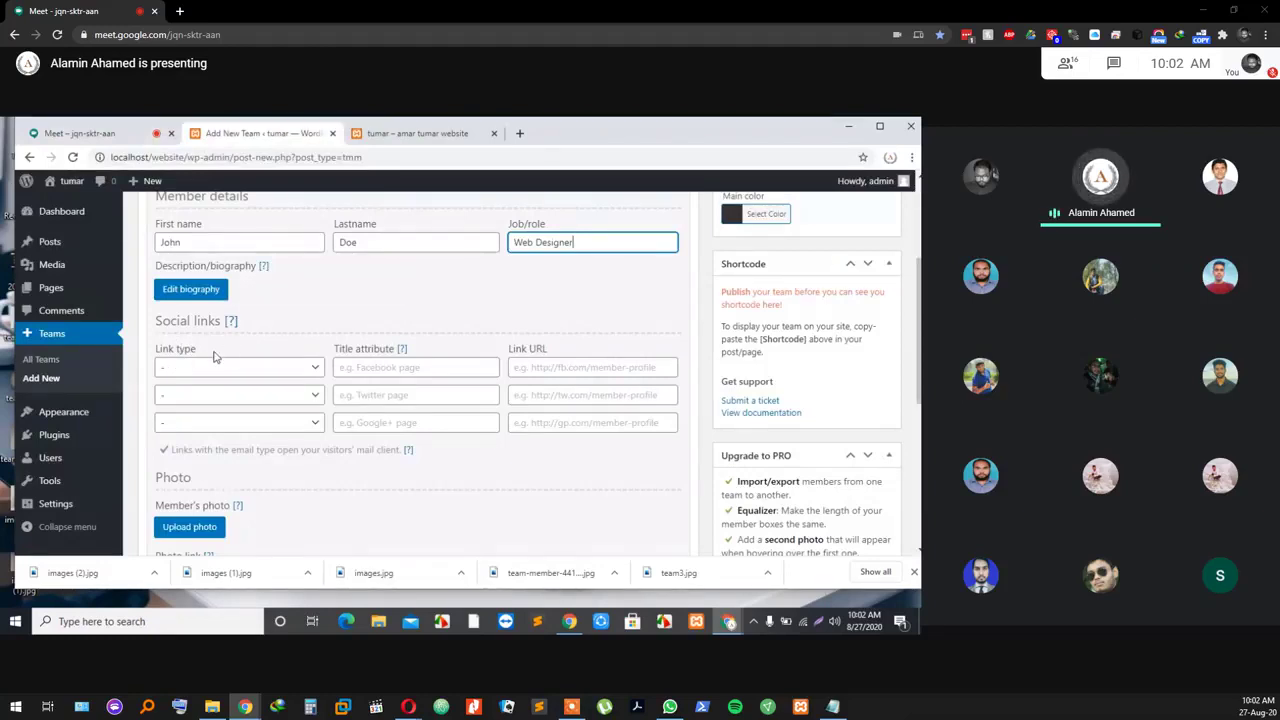
click(185, 367)
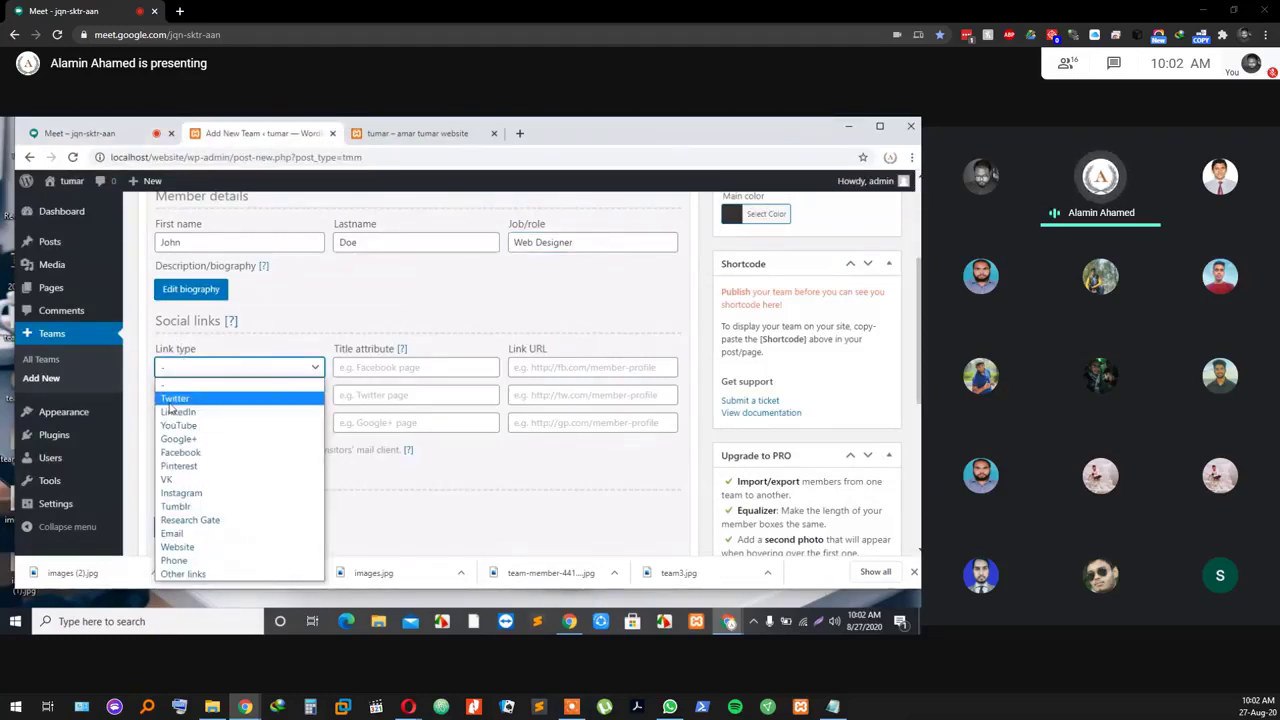
click(193, 453)
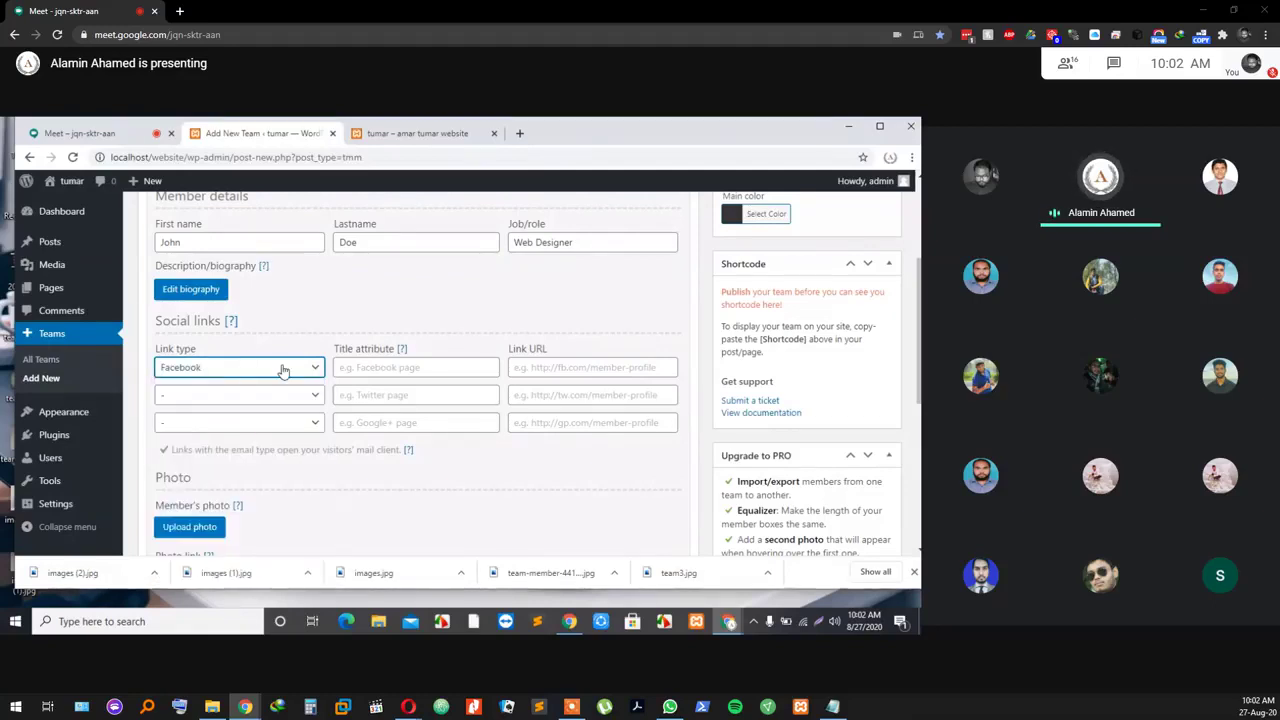
click(365, 367)
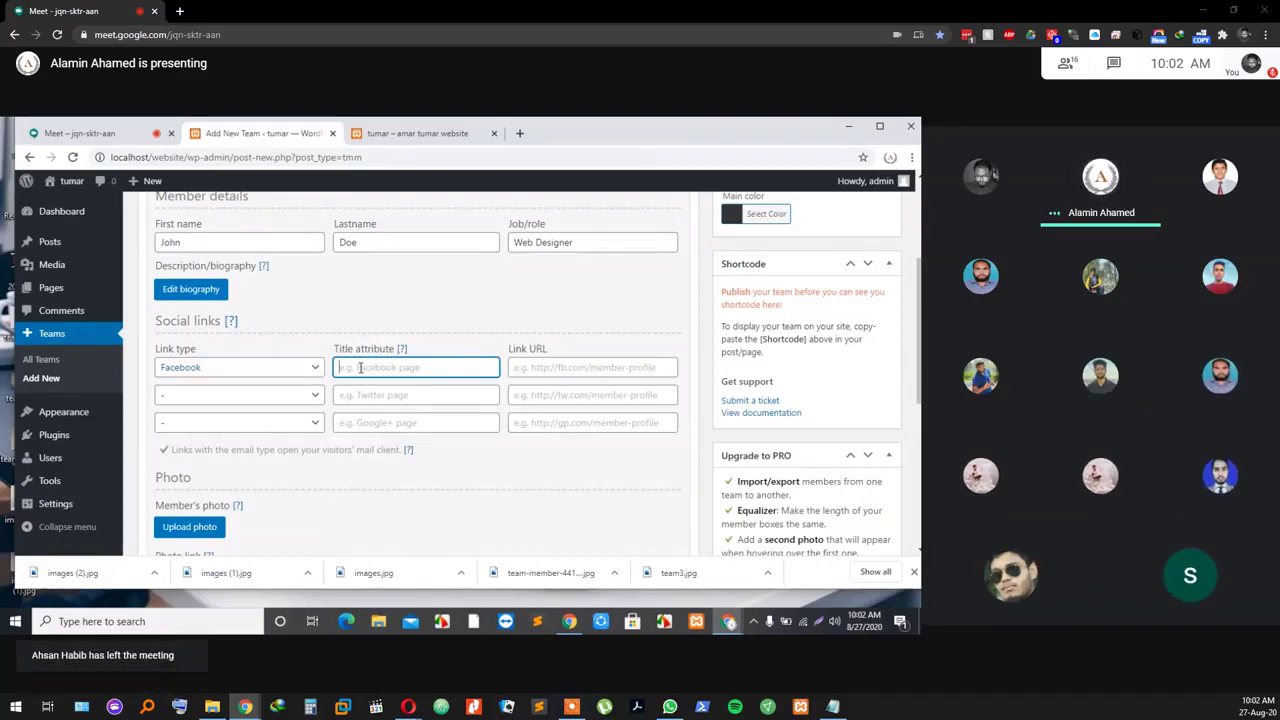
text(Face)
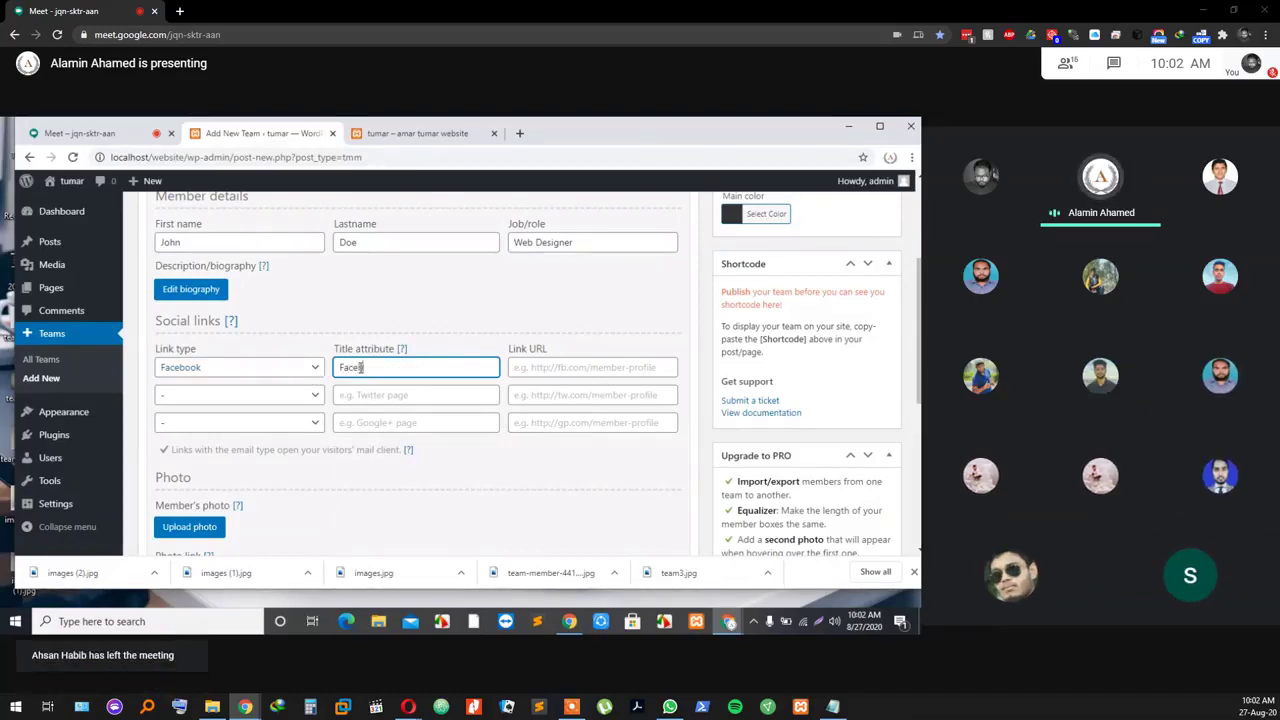
text(book)
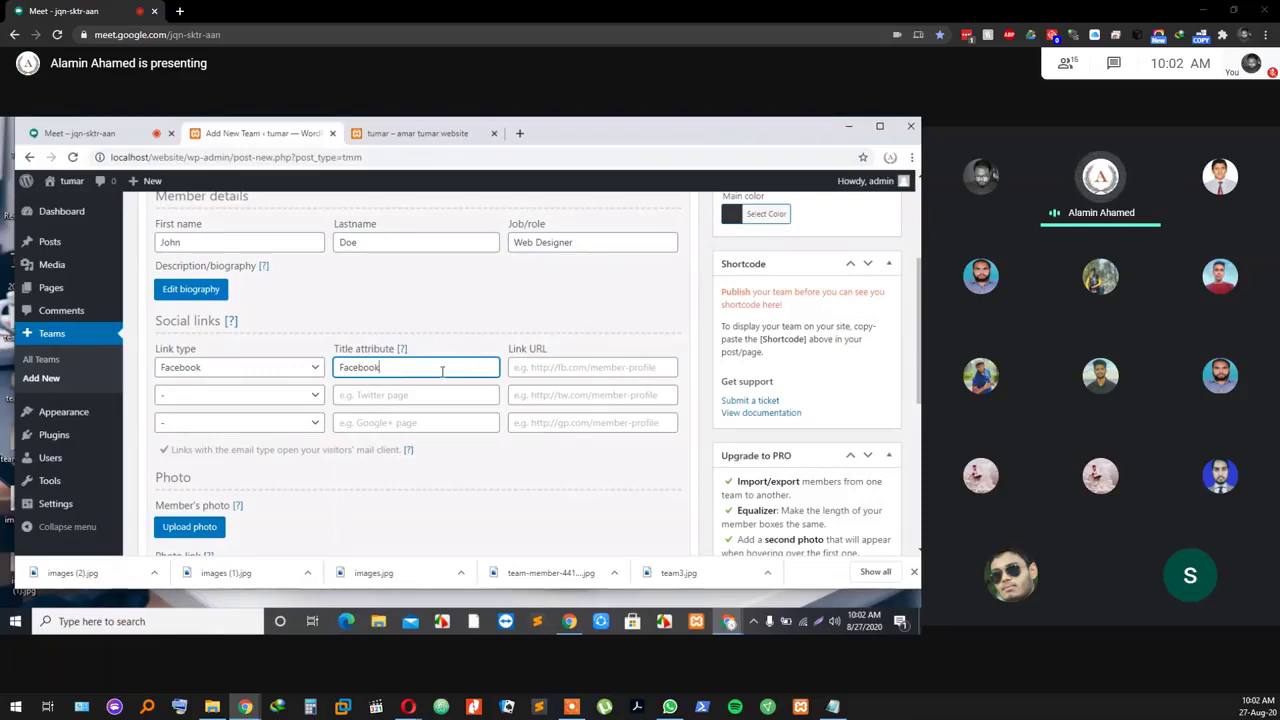
click(541, 368)
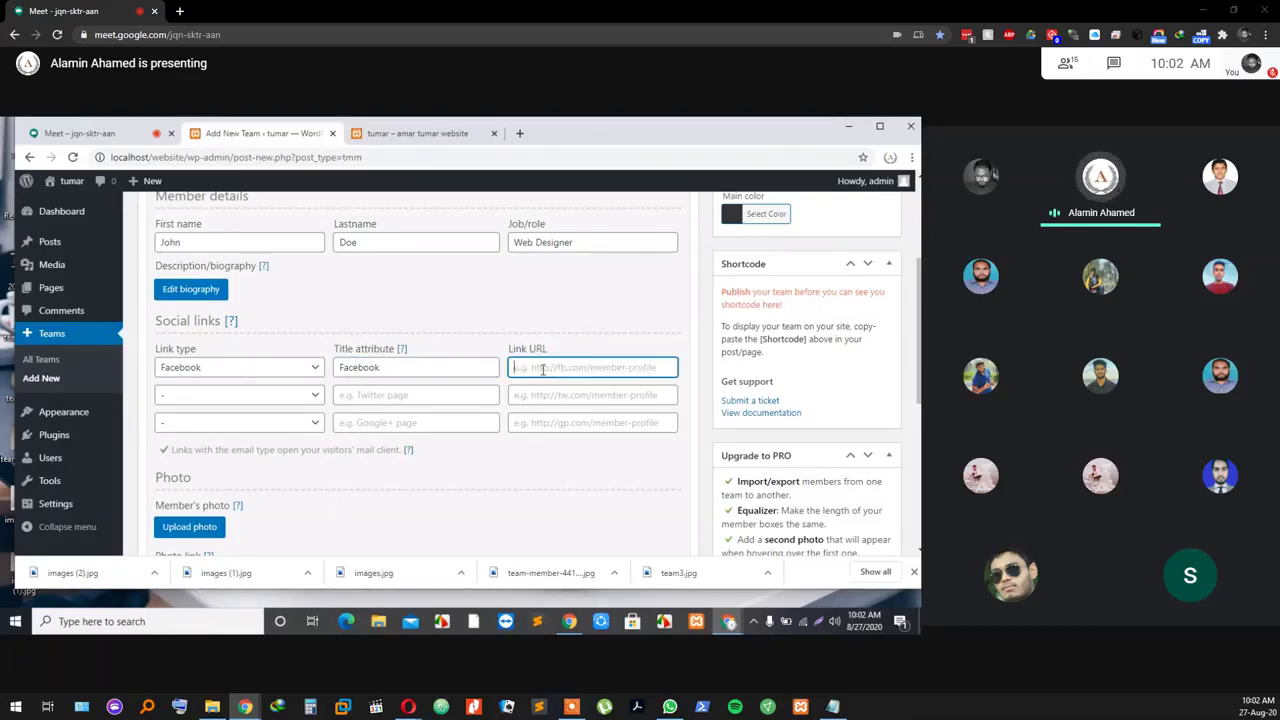
text(#)
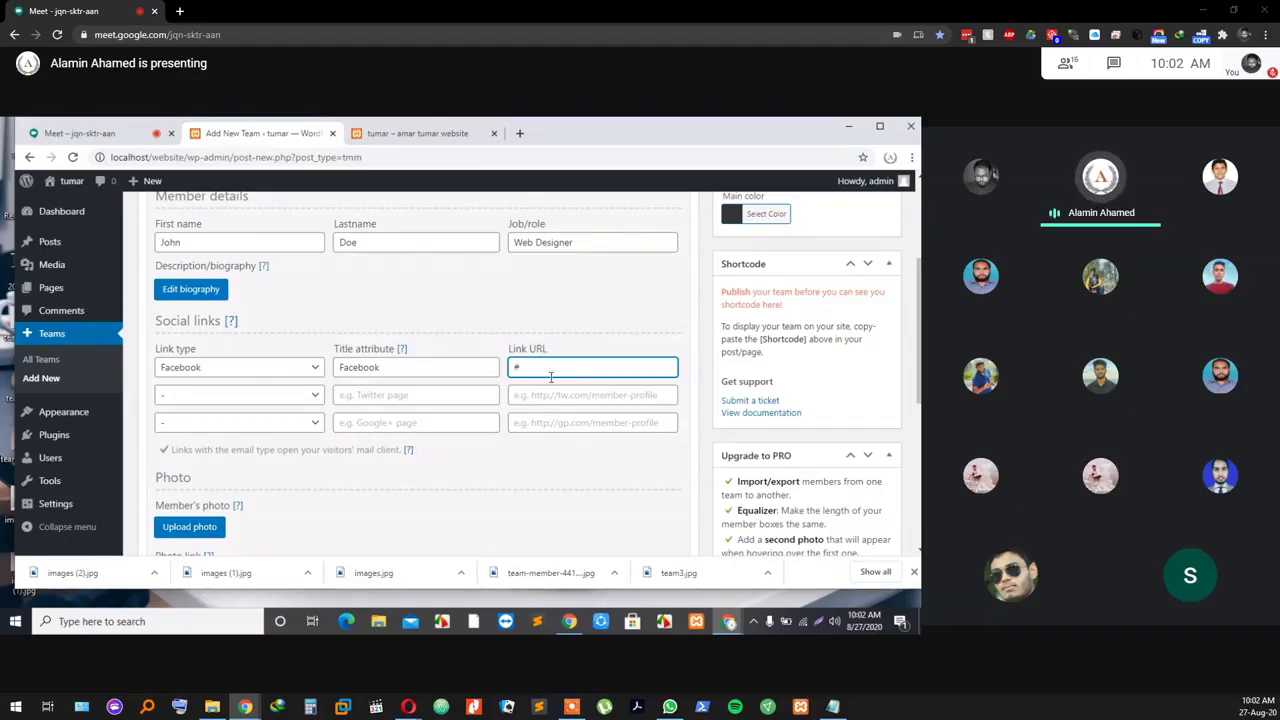
Step: Make John Doe's second social link VK, titled vk, with URL #
click(290, 400)
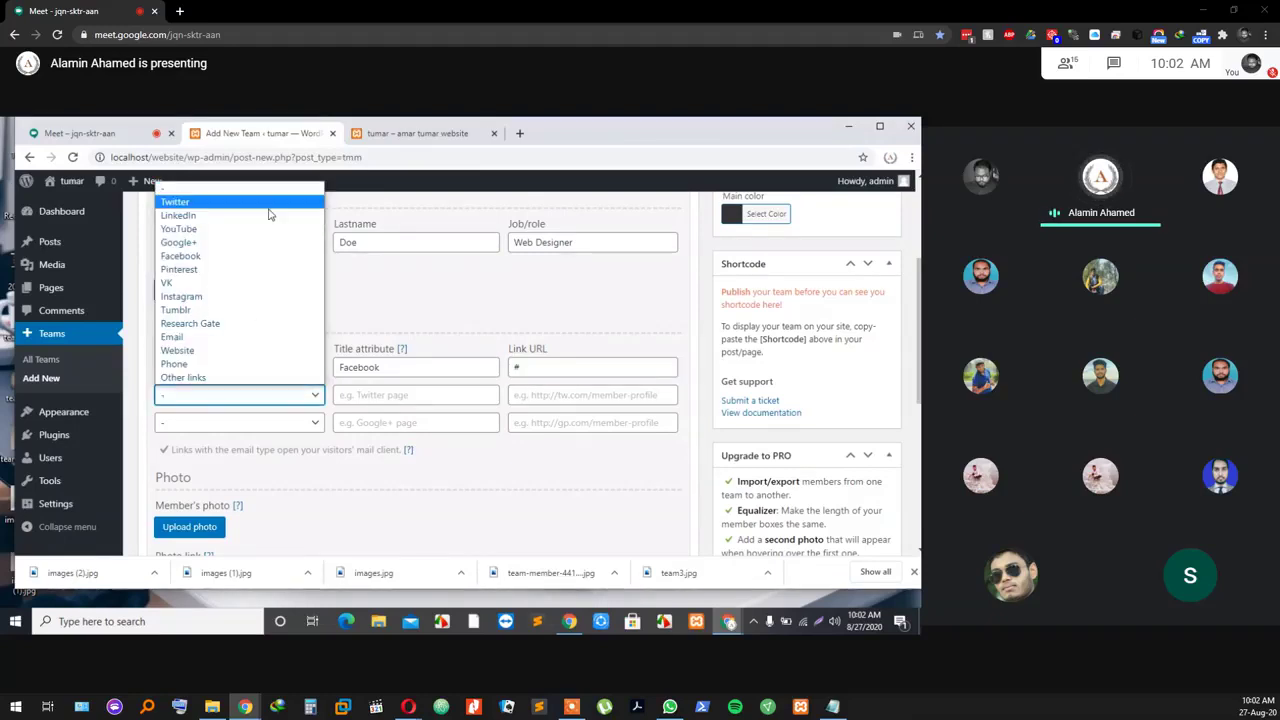
click(236, 284)
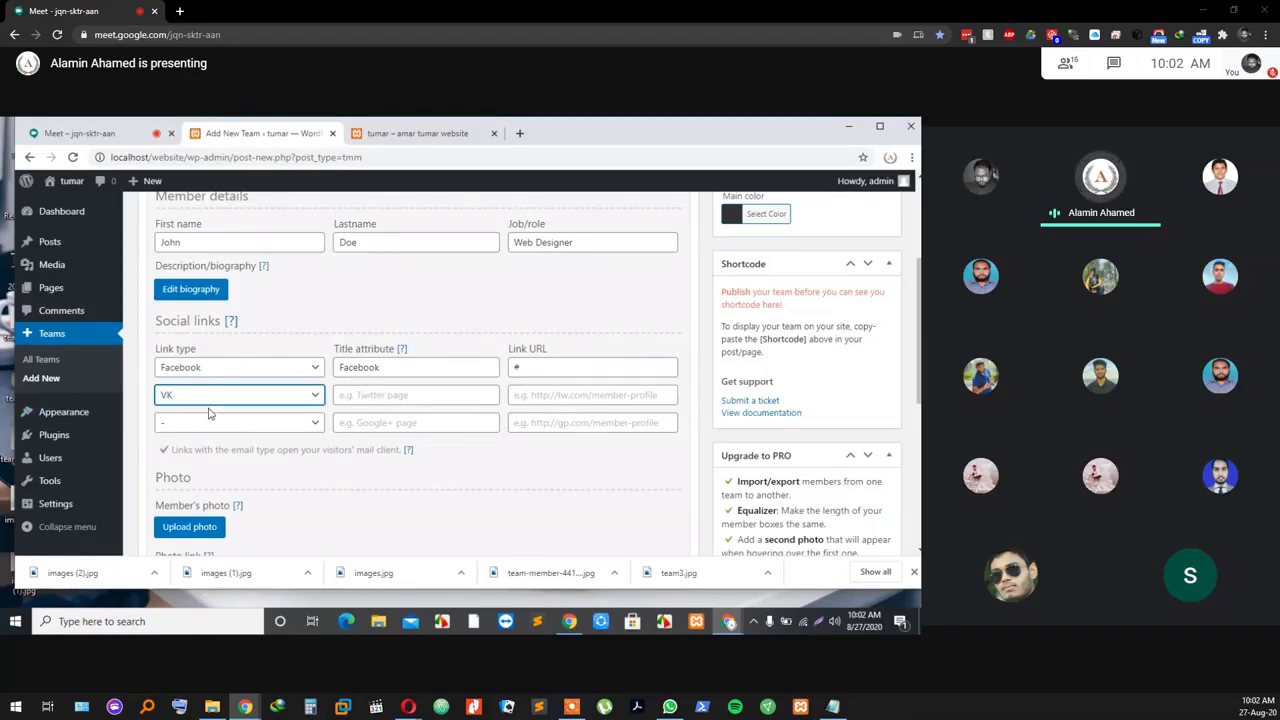
click(381, 397)
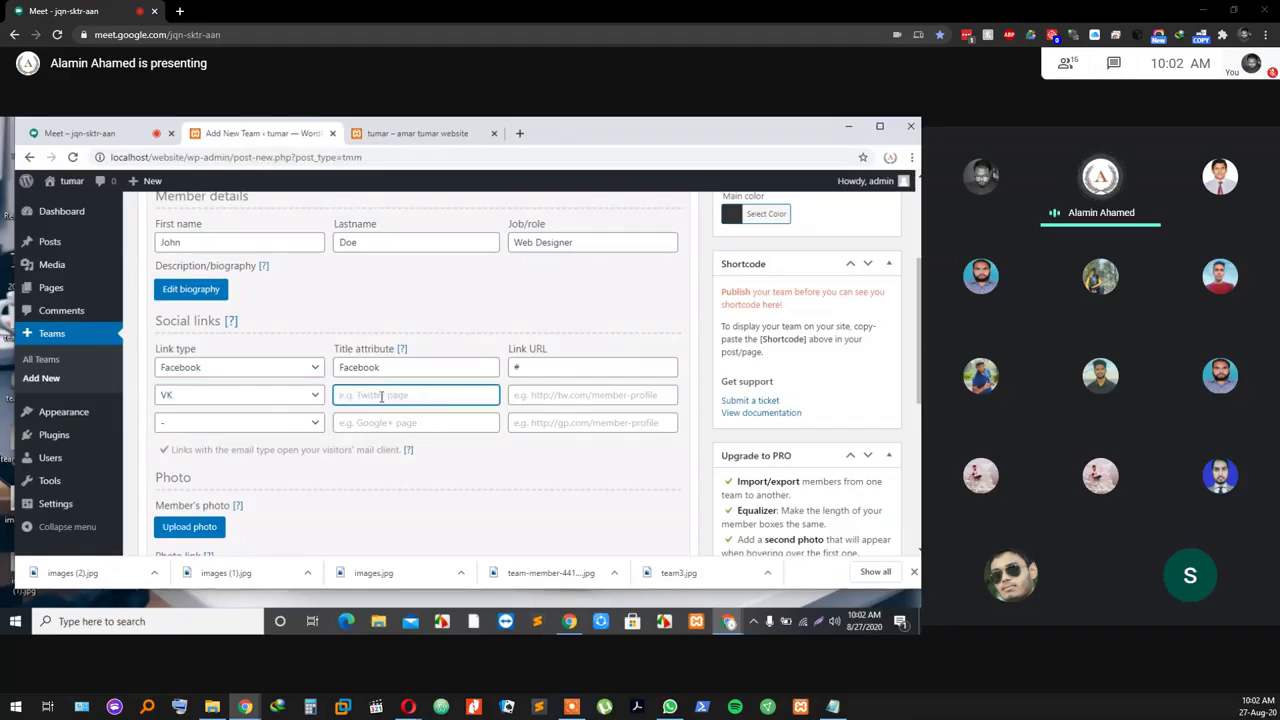
text(Vk)
click(544, 394)
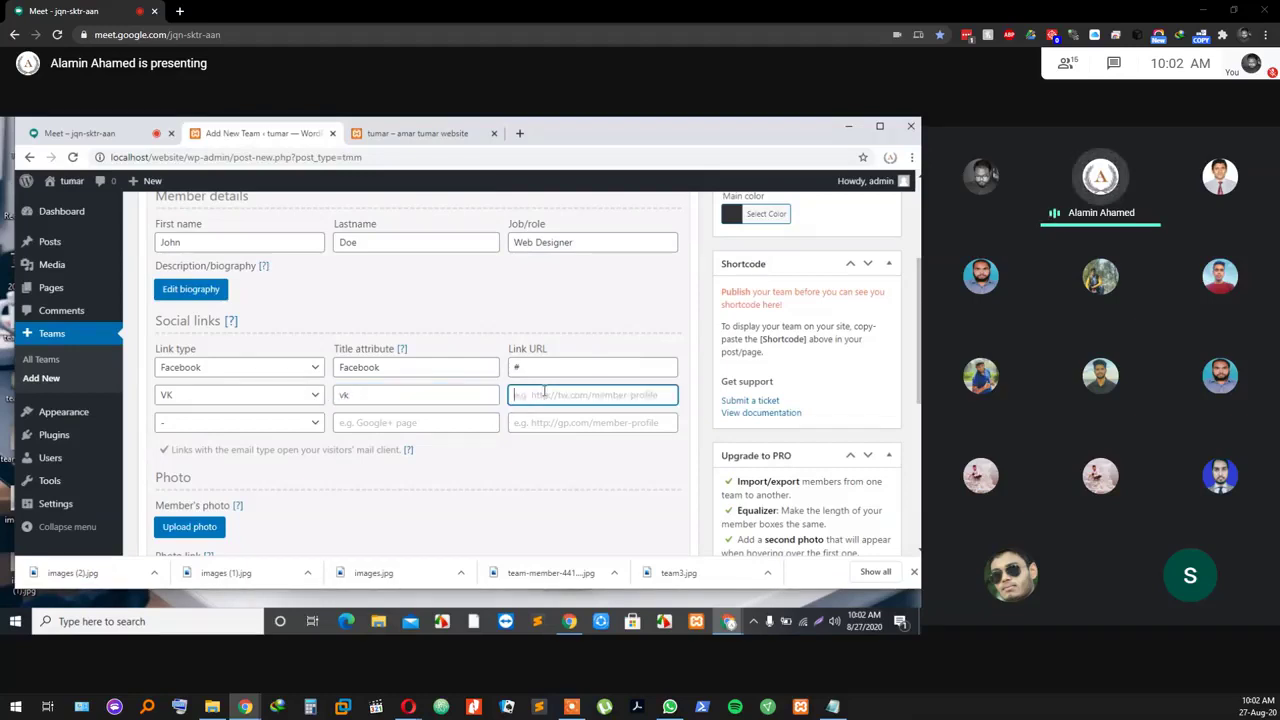
text(#)
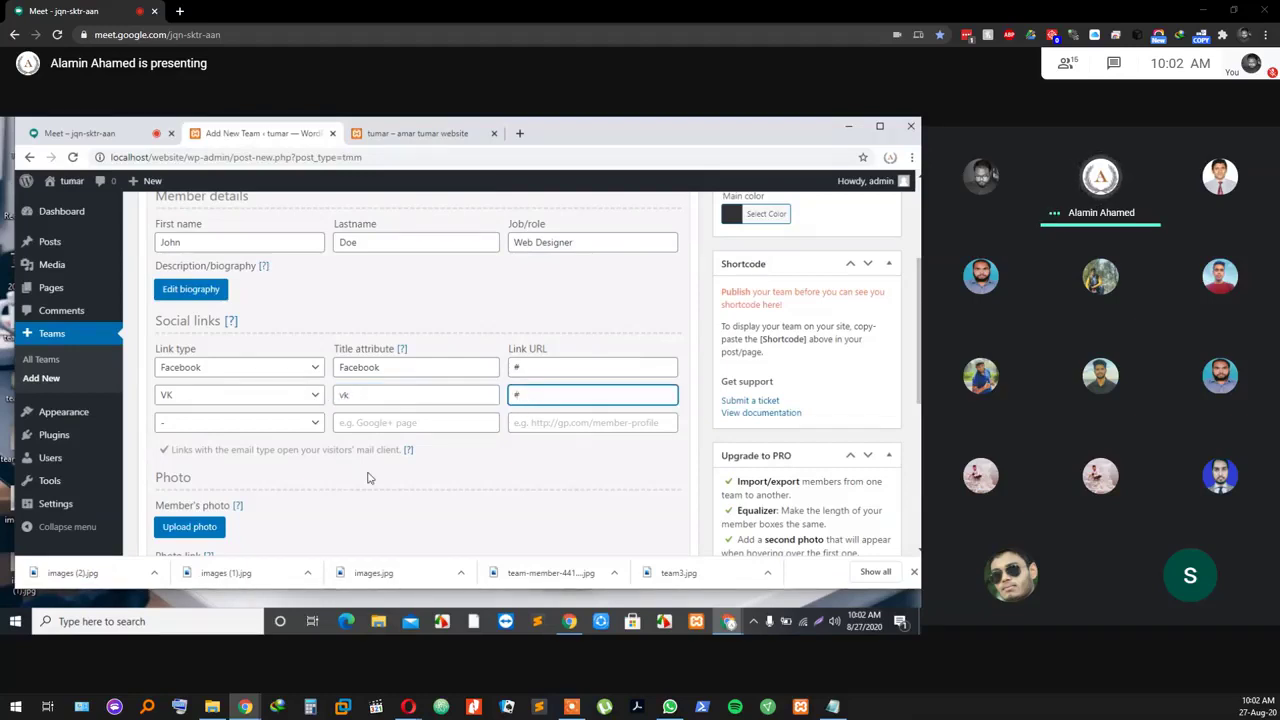
scroll(367, 478, down, 1)
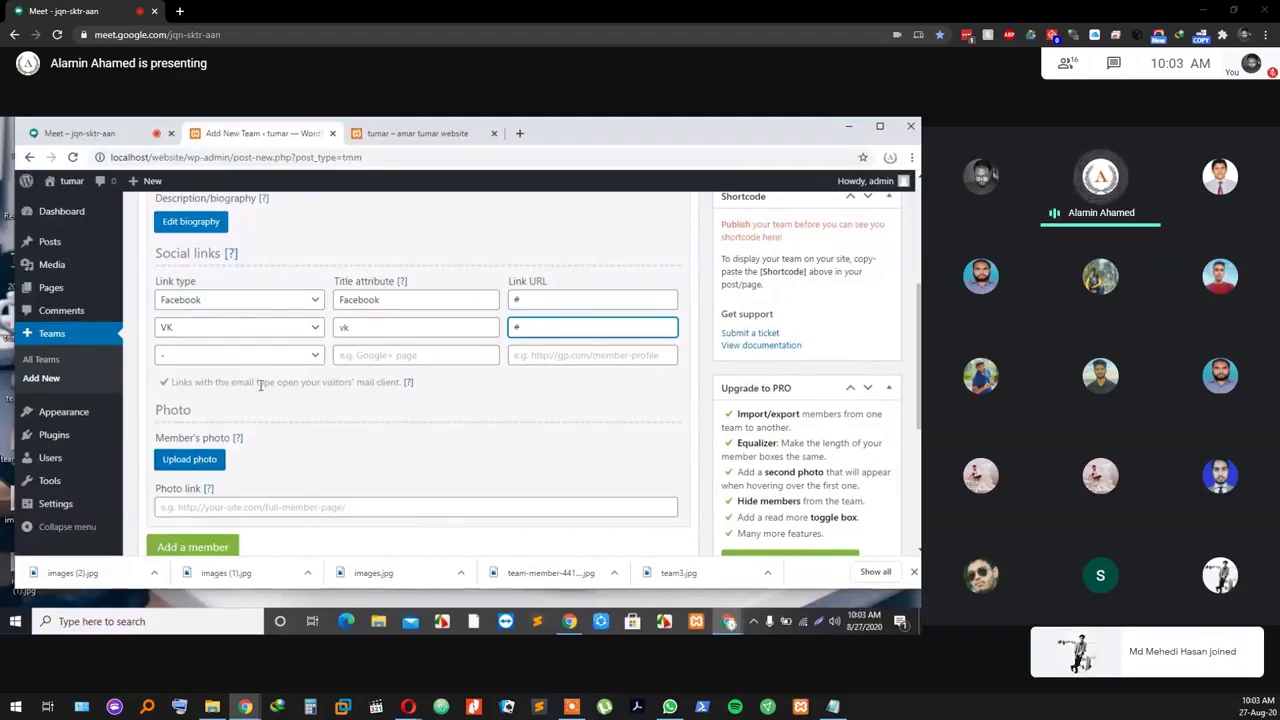
scroll(260, 400, up, 5)
scroll(268, 442, down, 5)
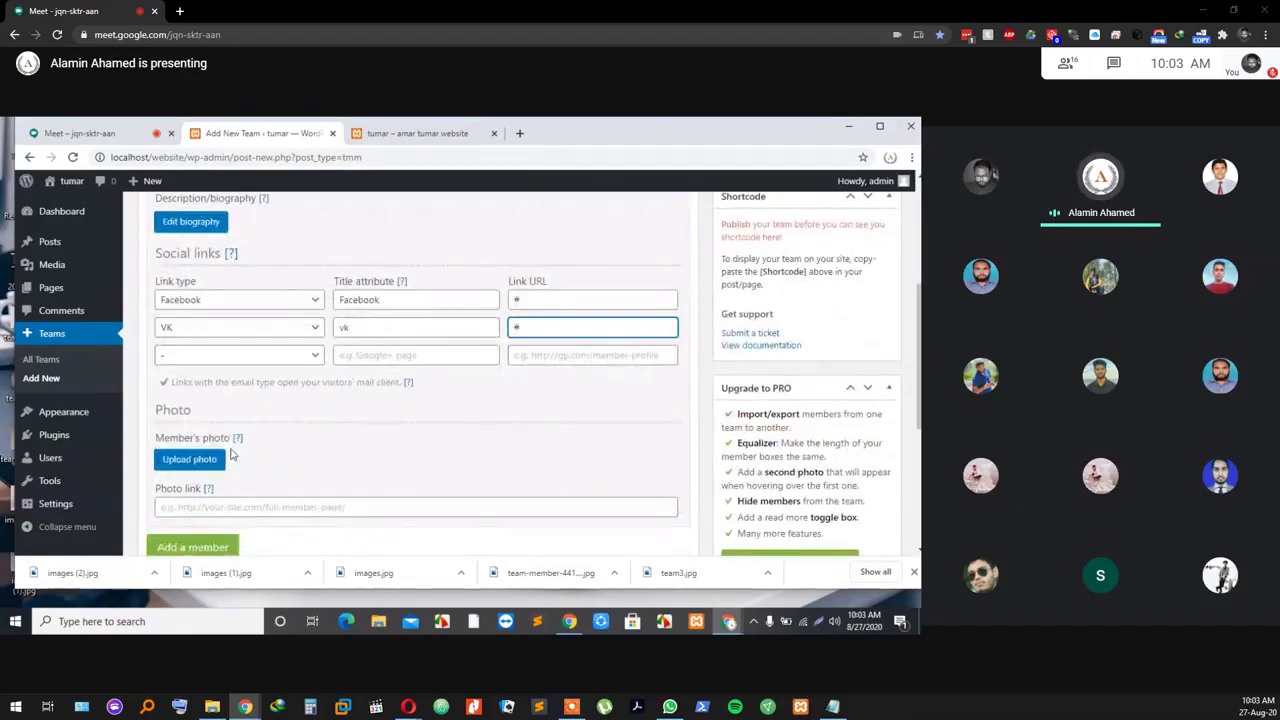
Step: Upload images (2).jpg and set it as John Doe's member photo
click(208, 460)
click(516, 399)
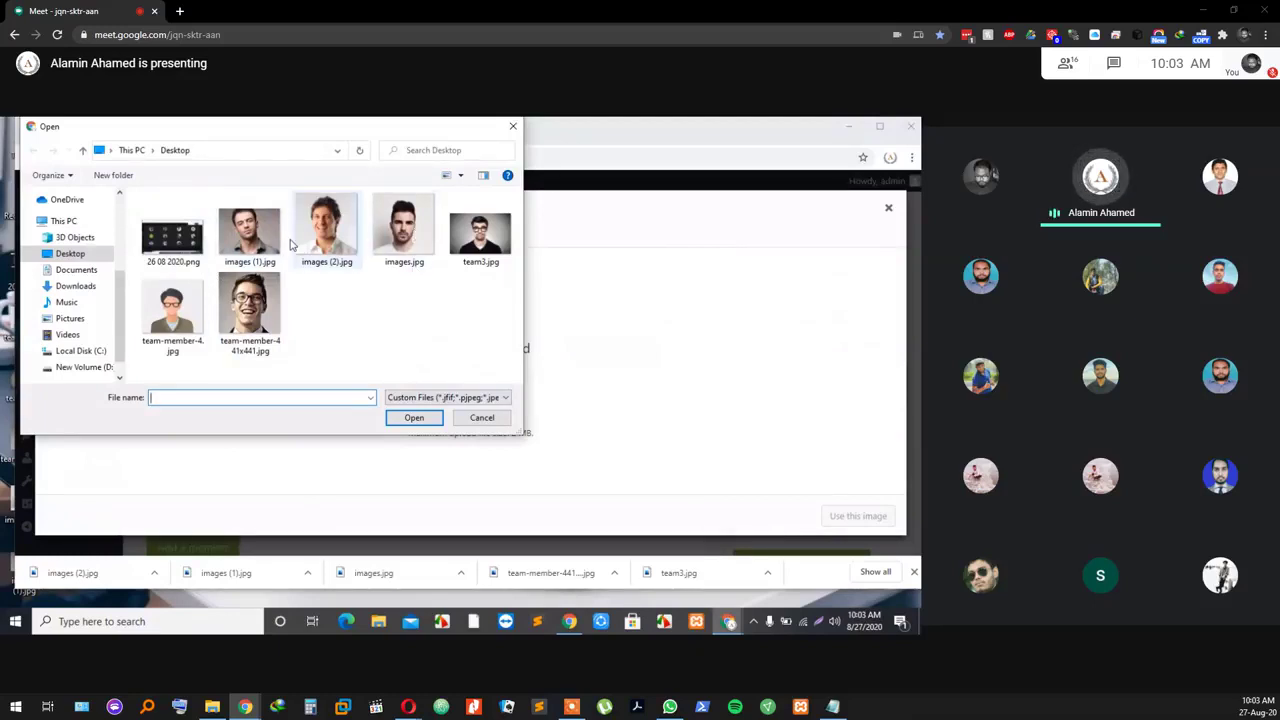
click(335, 258)
click(414, 420)
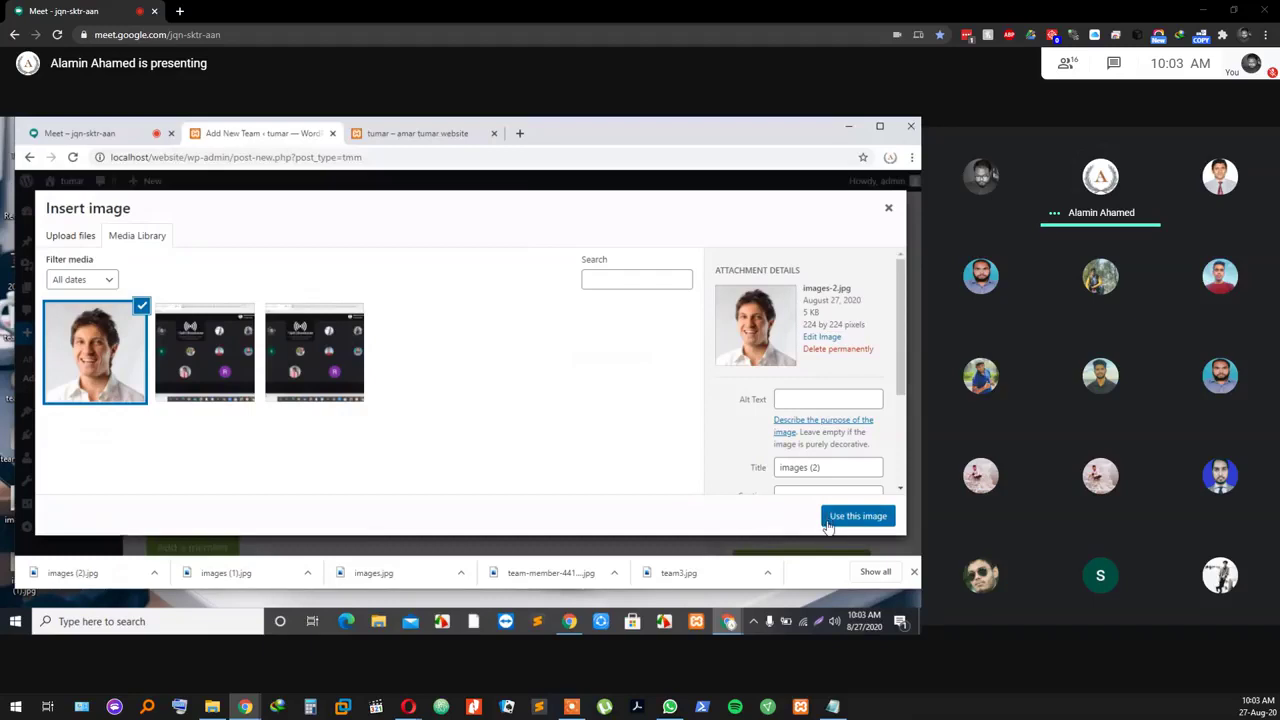
click(857, 516)
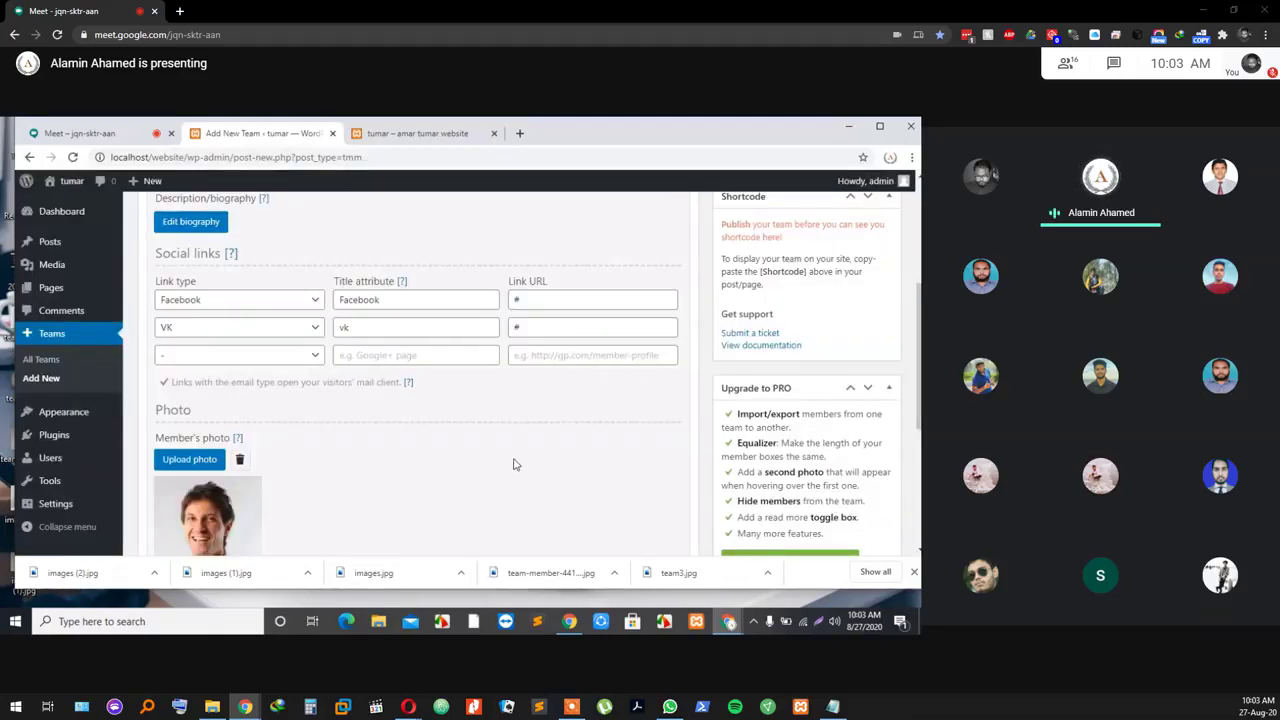
scroll(514, 457, down, 2)
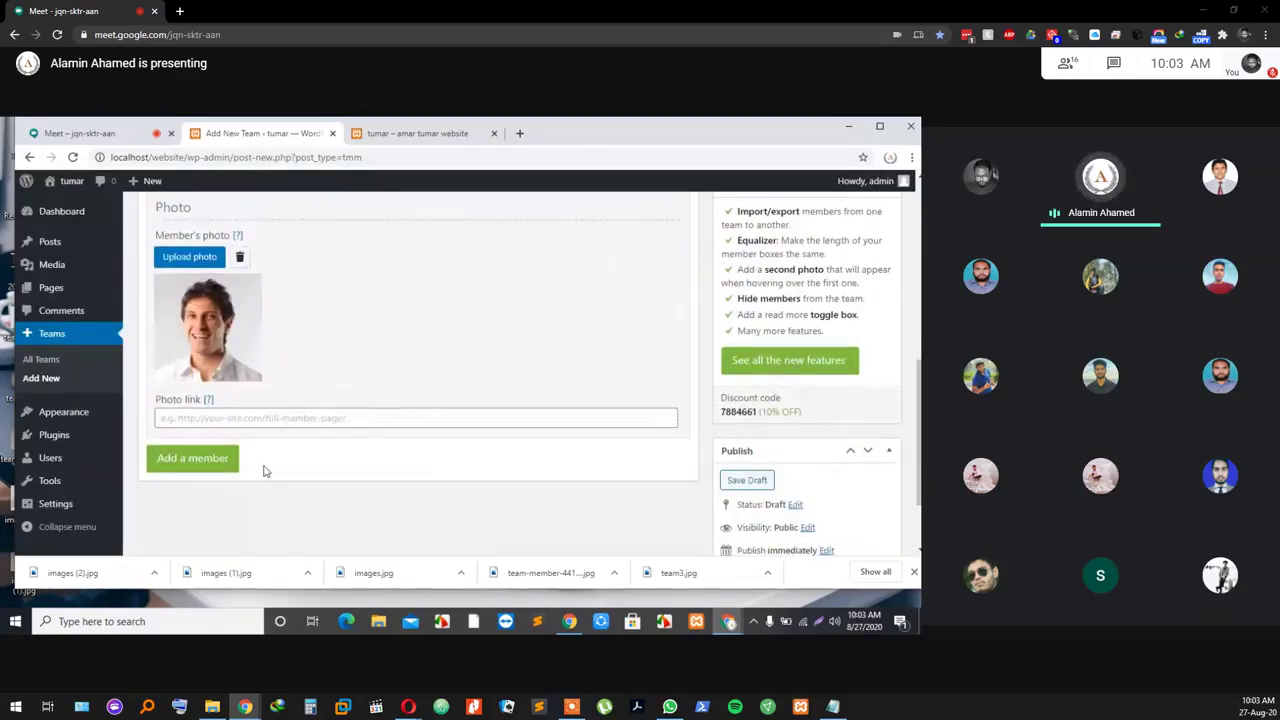
click(207, 460)
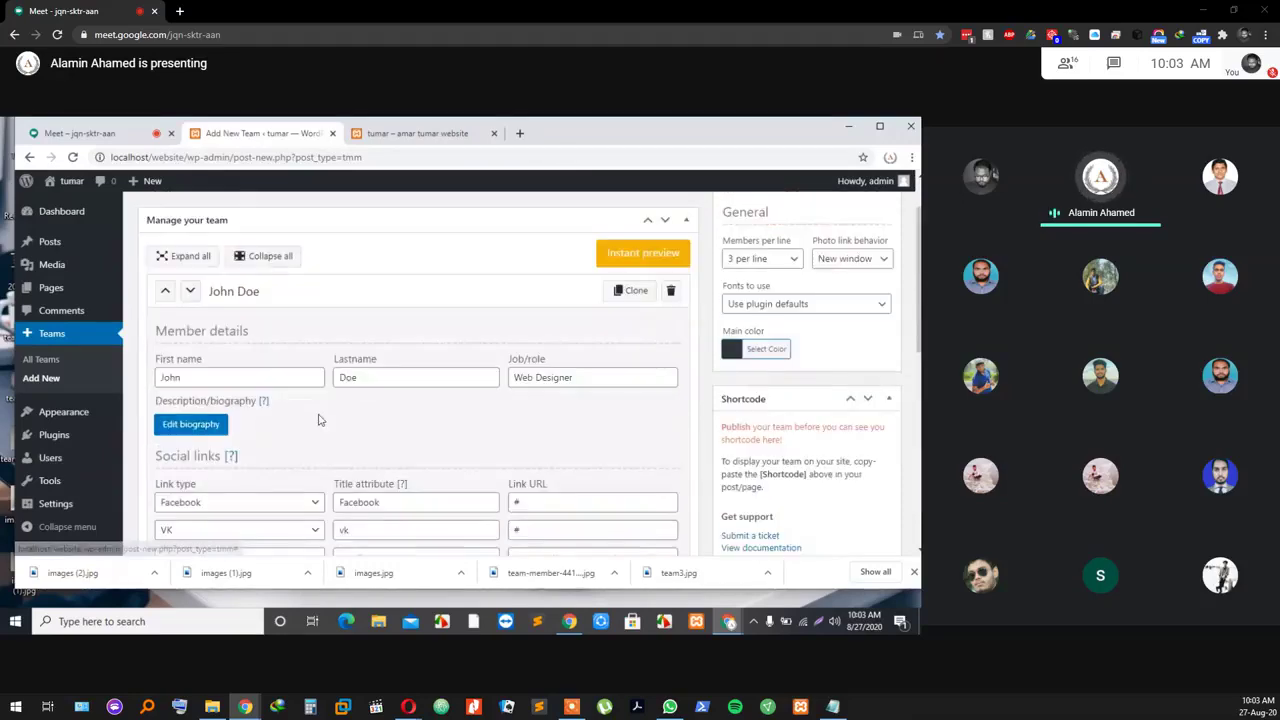
scroll(380, 350, down, 1)
scroll(400, 385, down, 4)
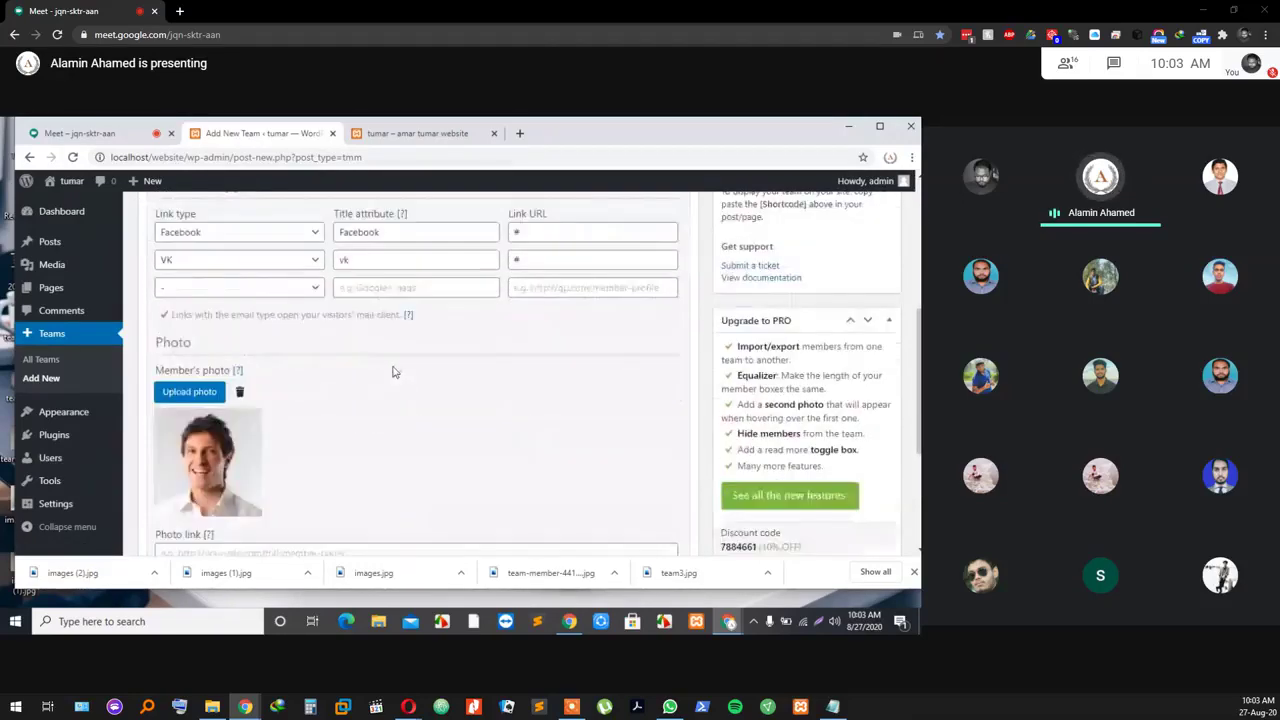
Step: Check the video meeting tab, then return to the team editing page
click(86, 137)
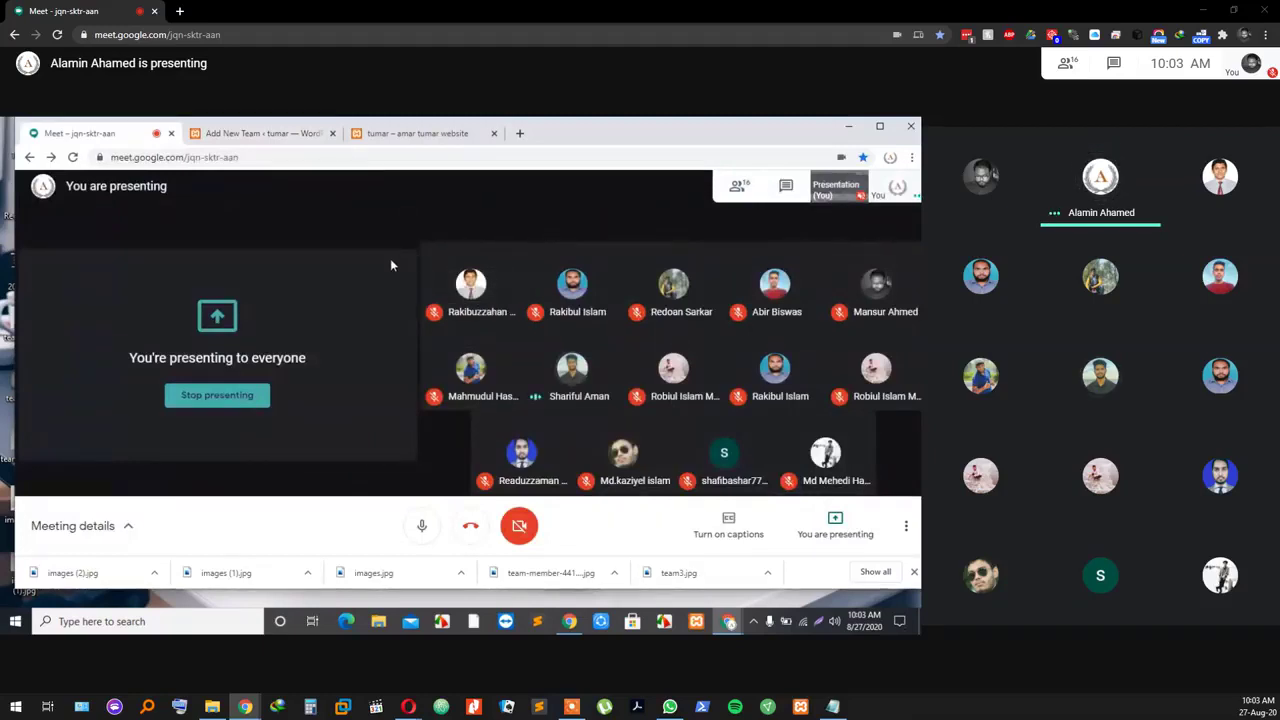
click(290, 133)
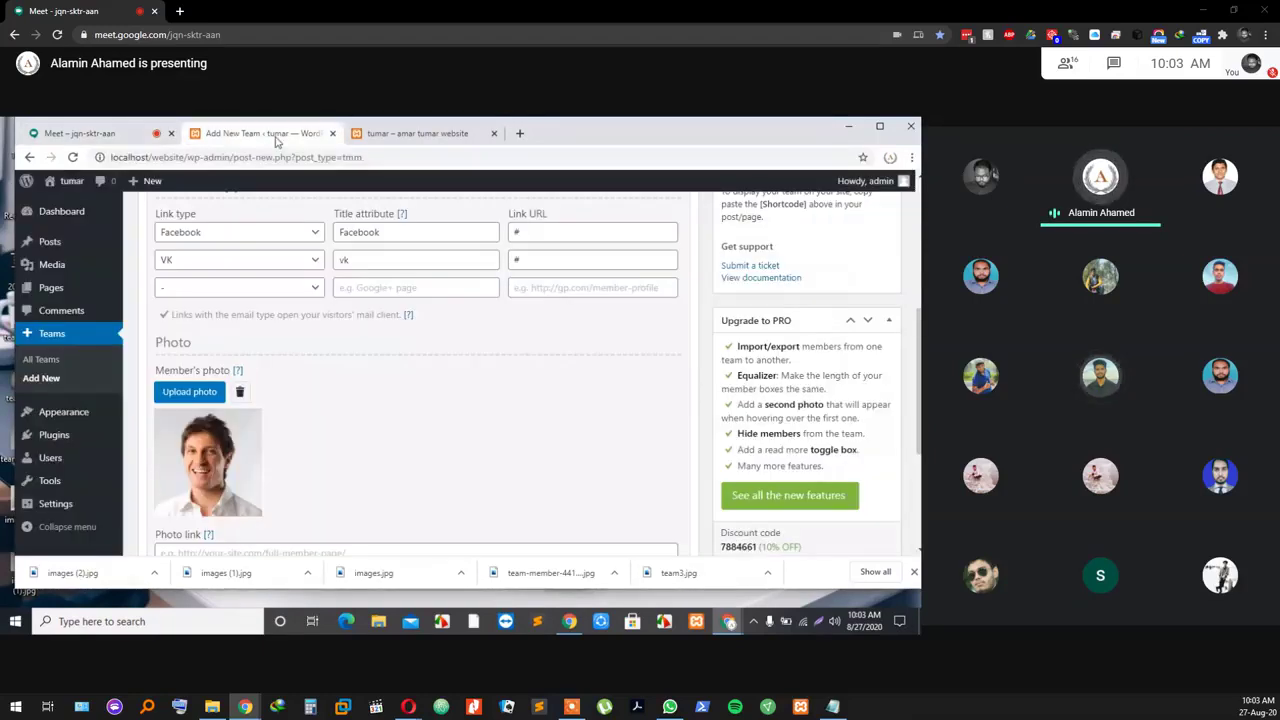
scroll(357, 401, down, 2)
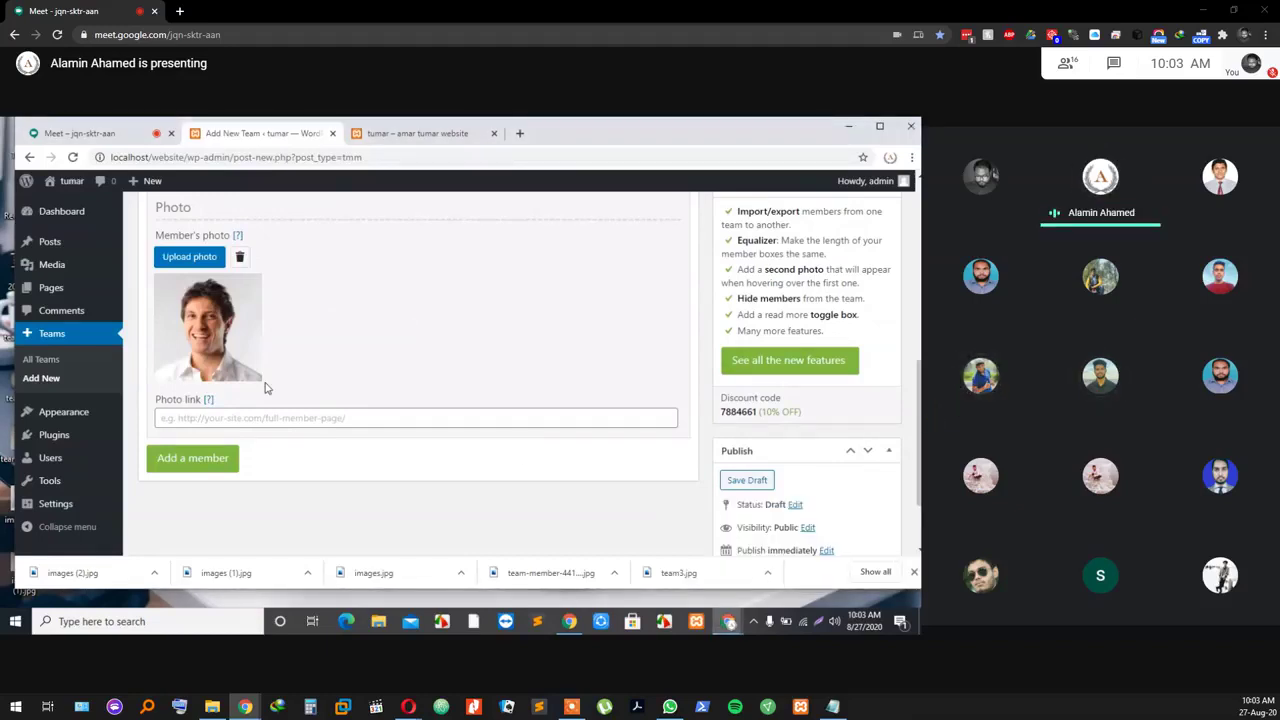
click(192, 462)
scroll(307, 401, down, 2)
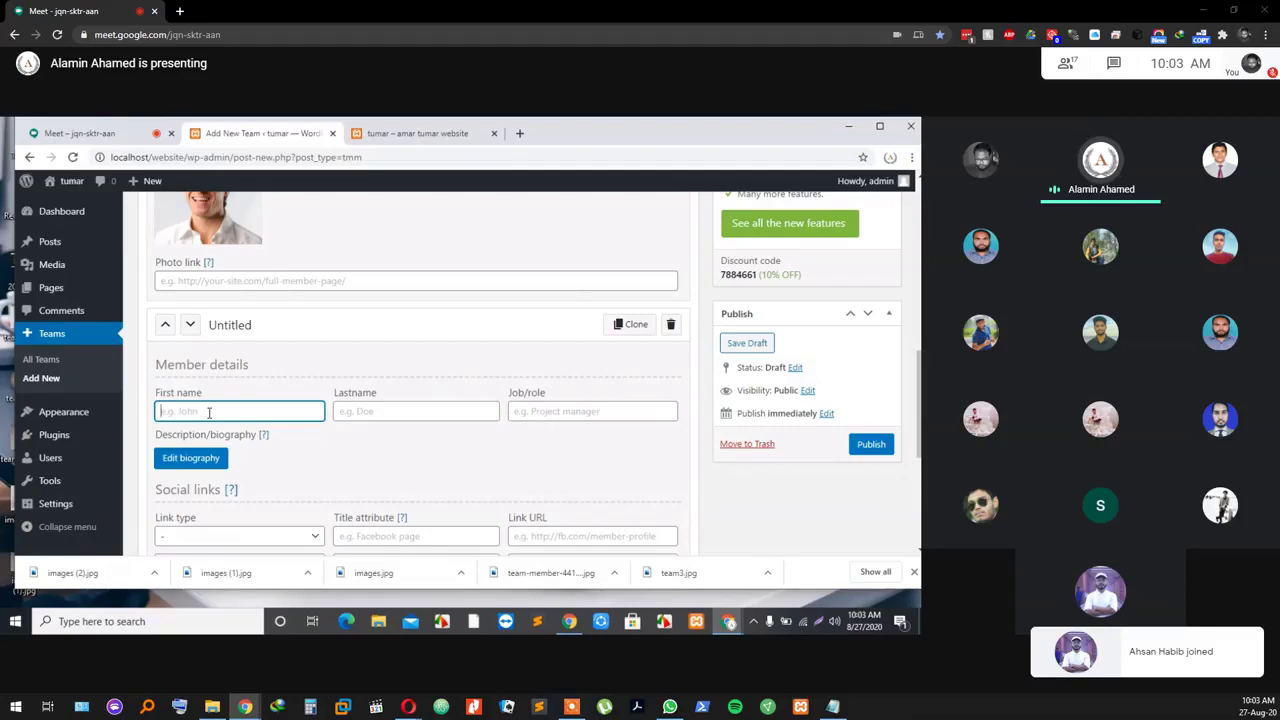
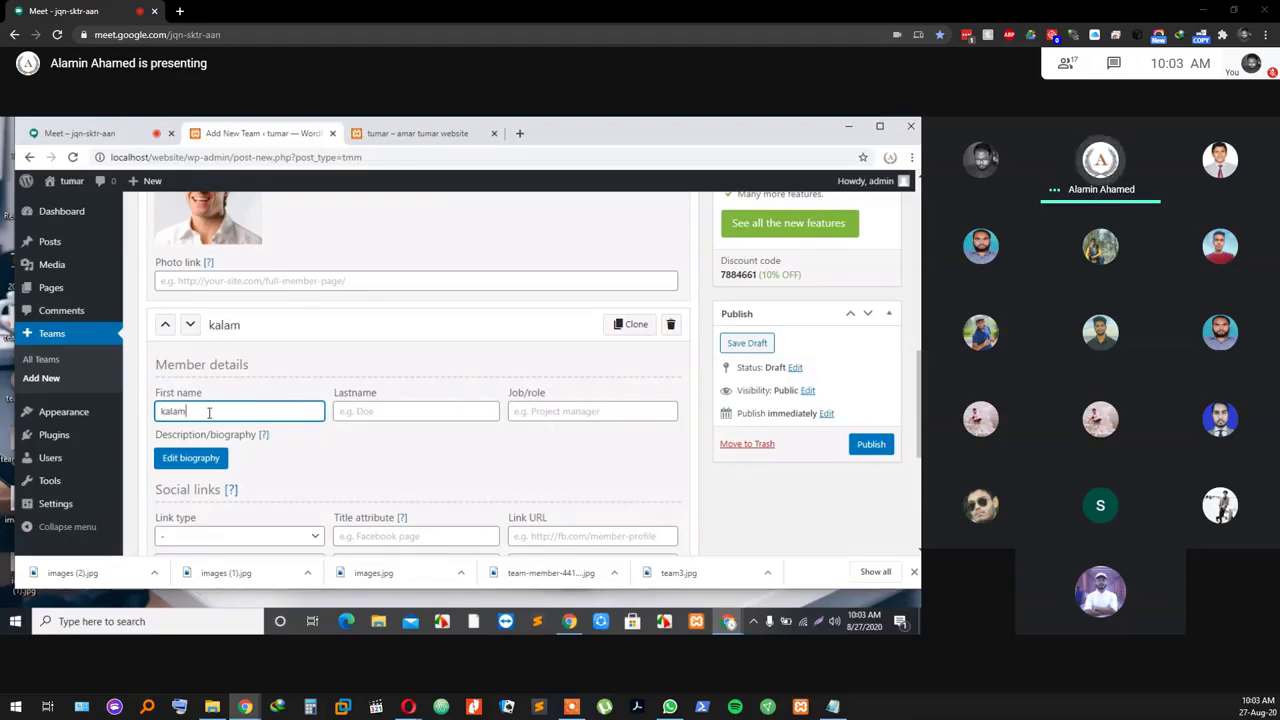
click(396, 414)
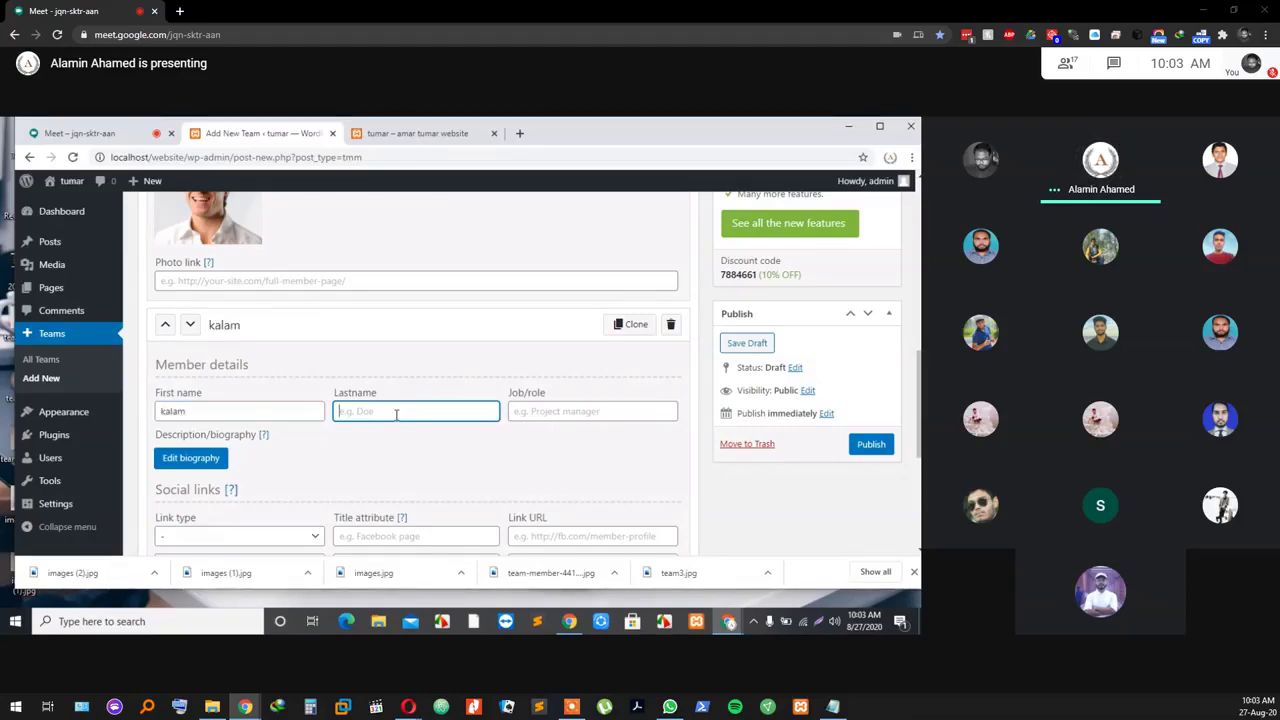
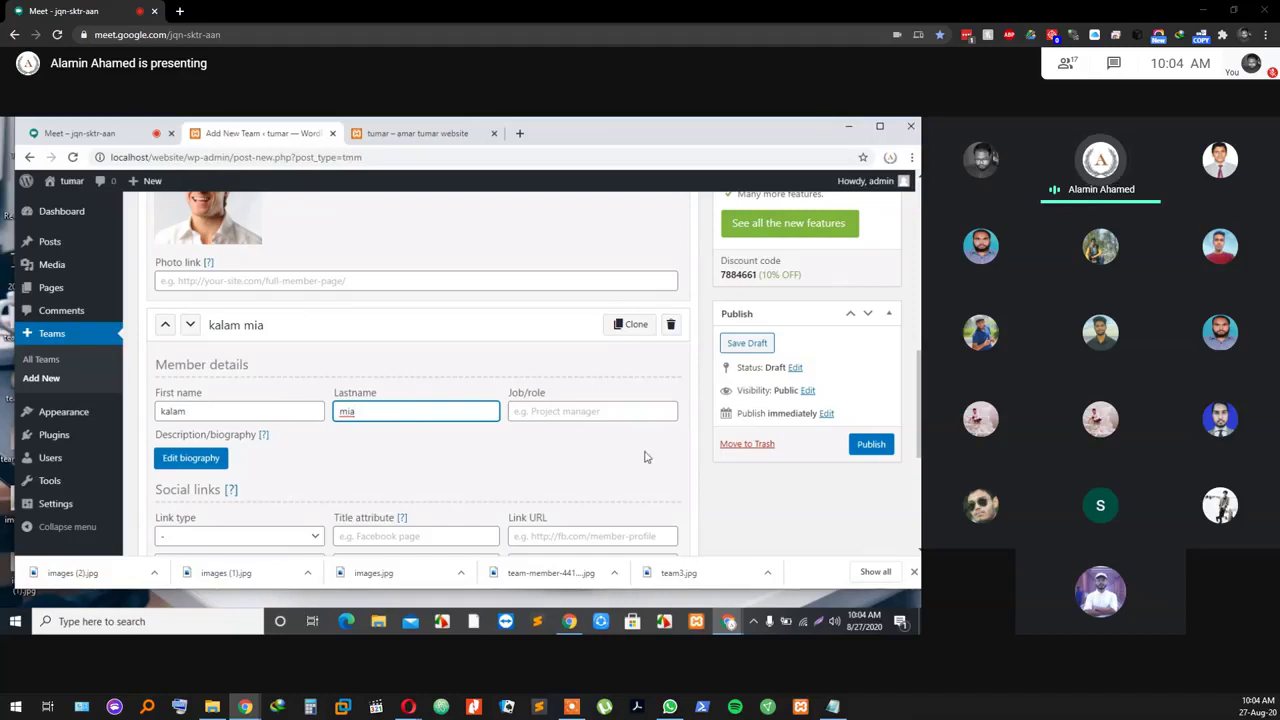
click(599, 411)
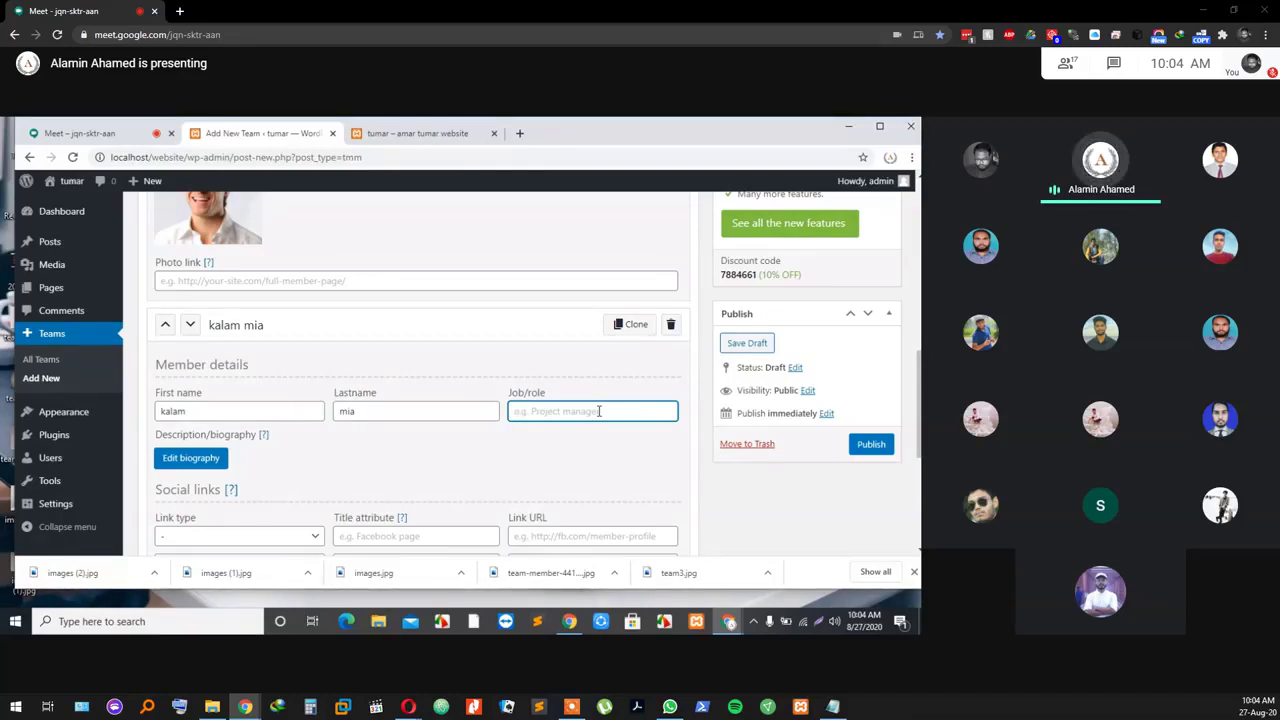
text(W)
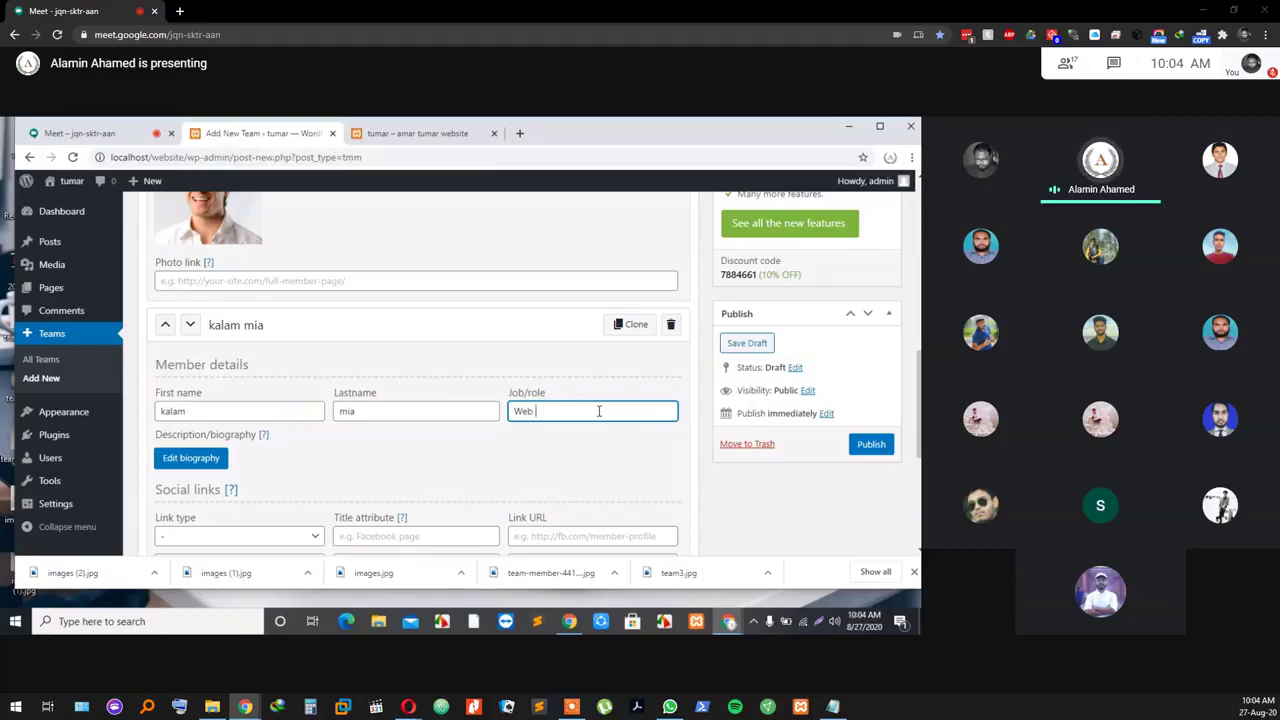
text(eb)
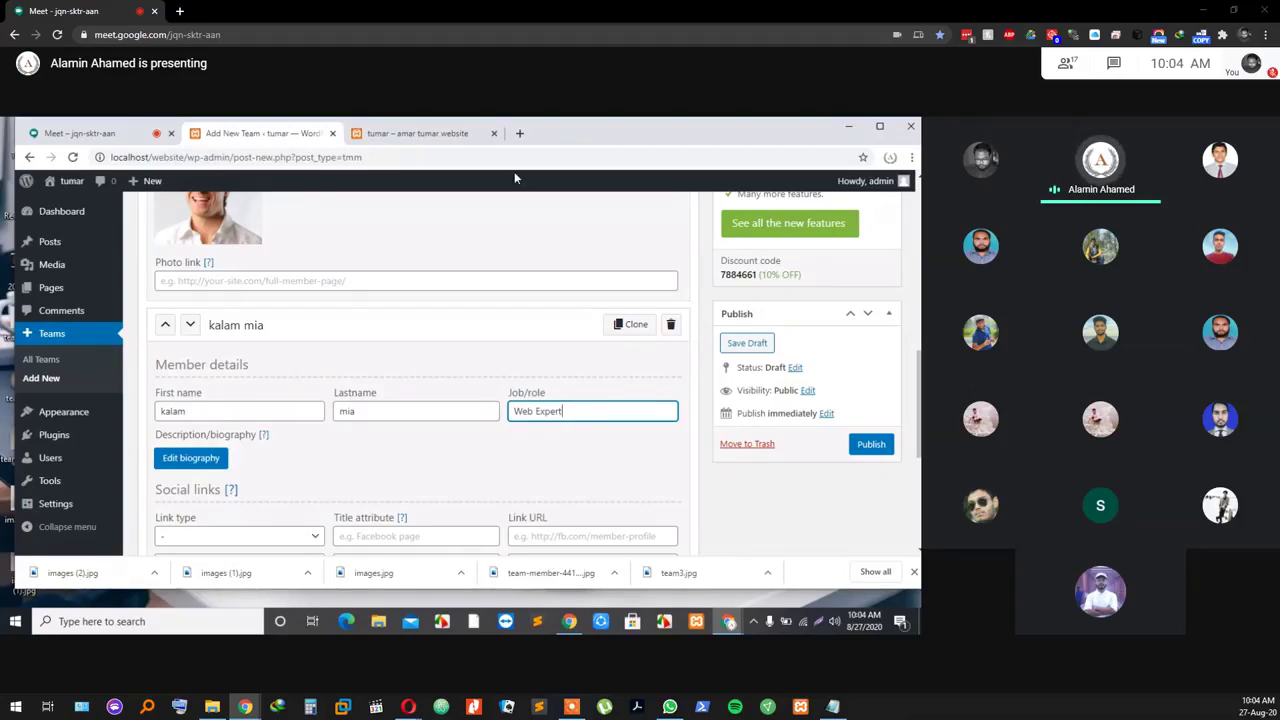
scroll(400, 449, down, 1)
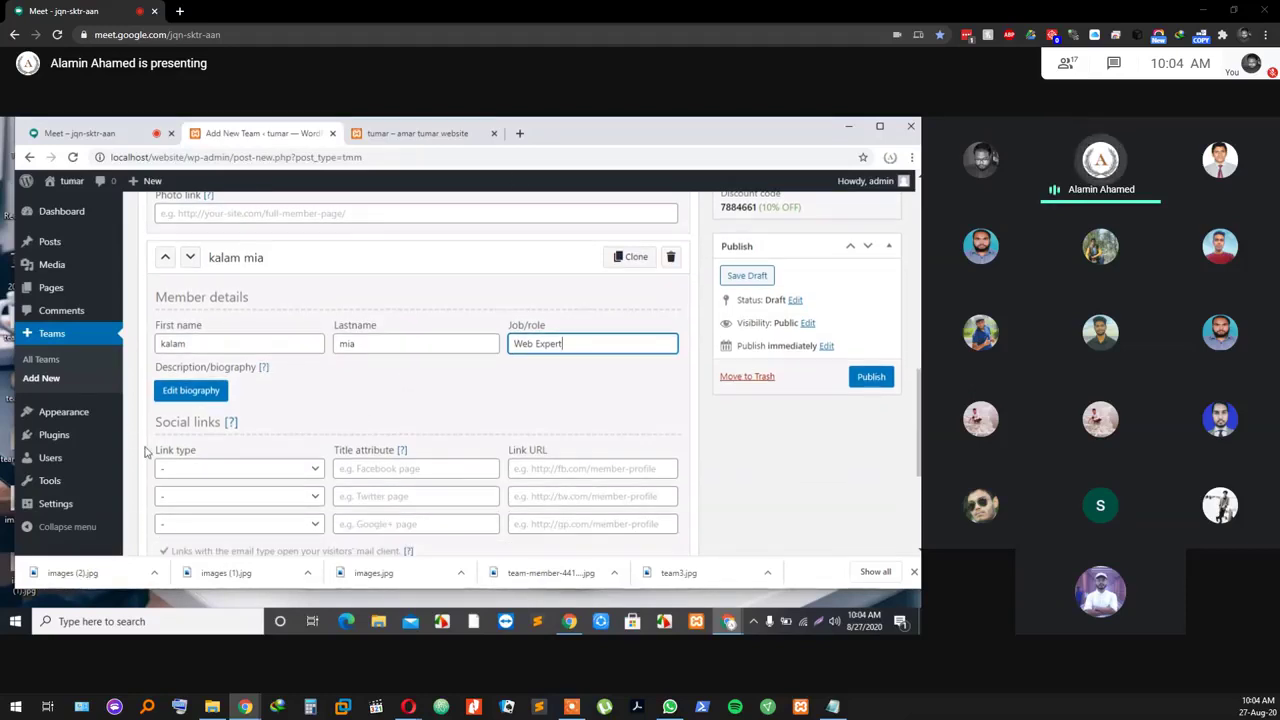
click(187, 466)
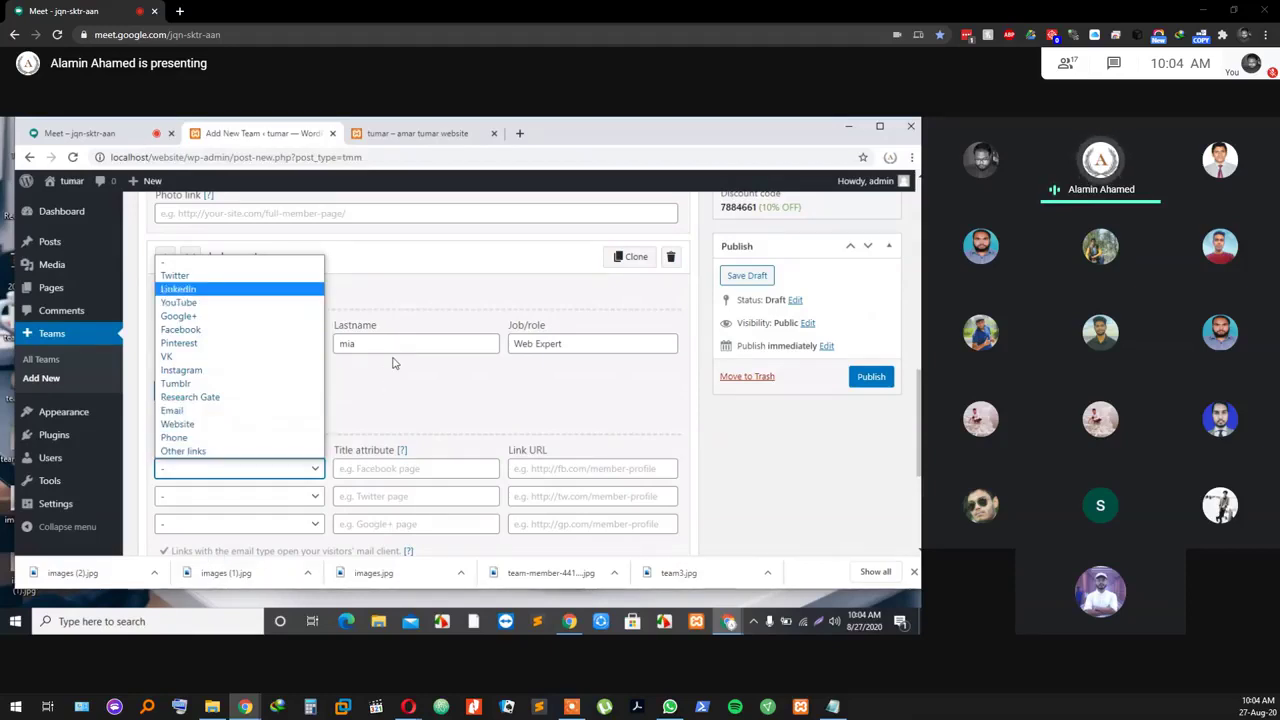
click(237, 333)
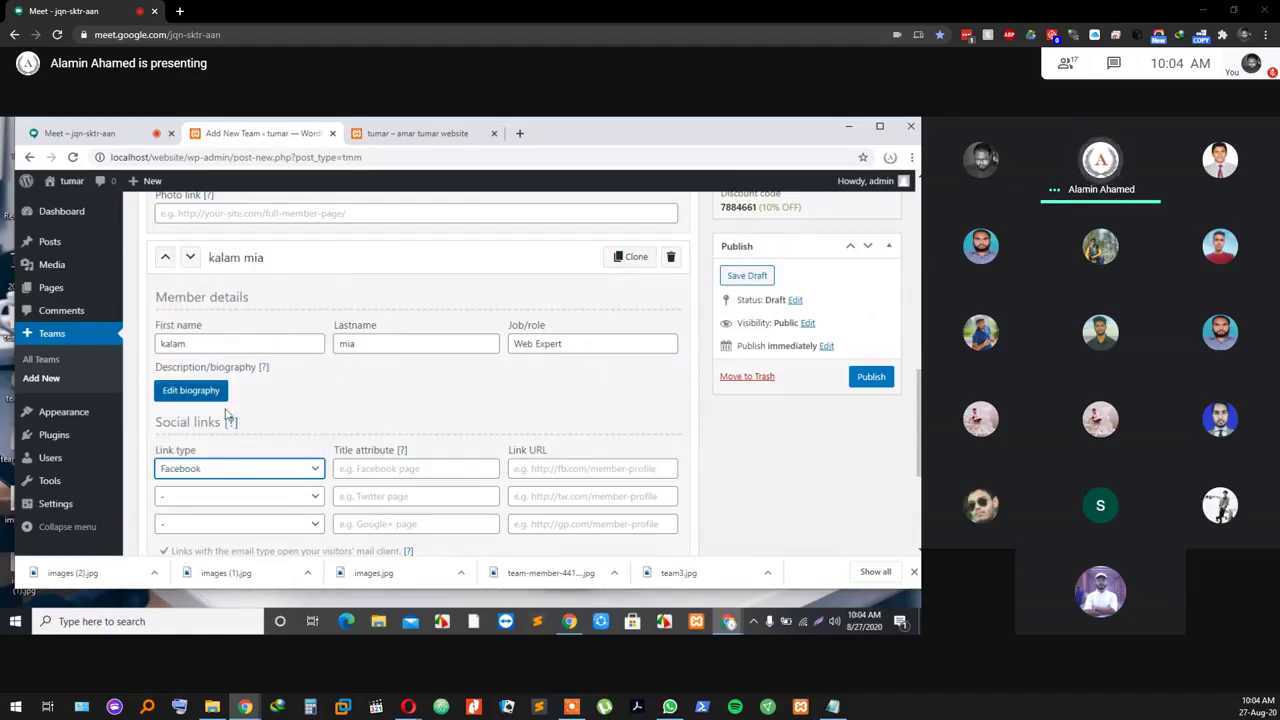
click(378, 471)
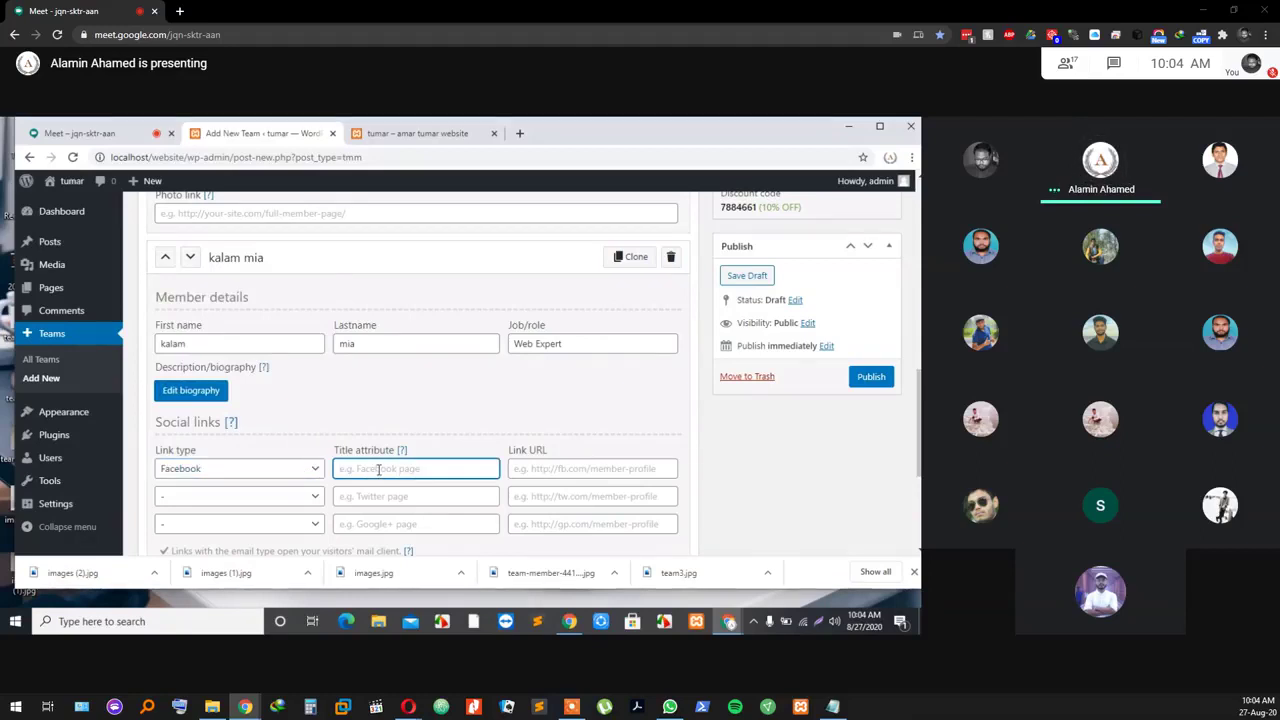
text(facebook)
double_click(379, 470)
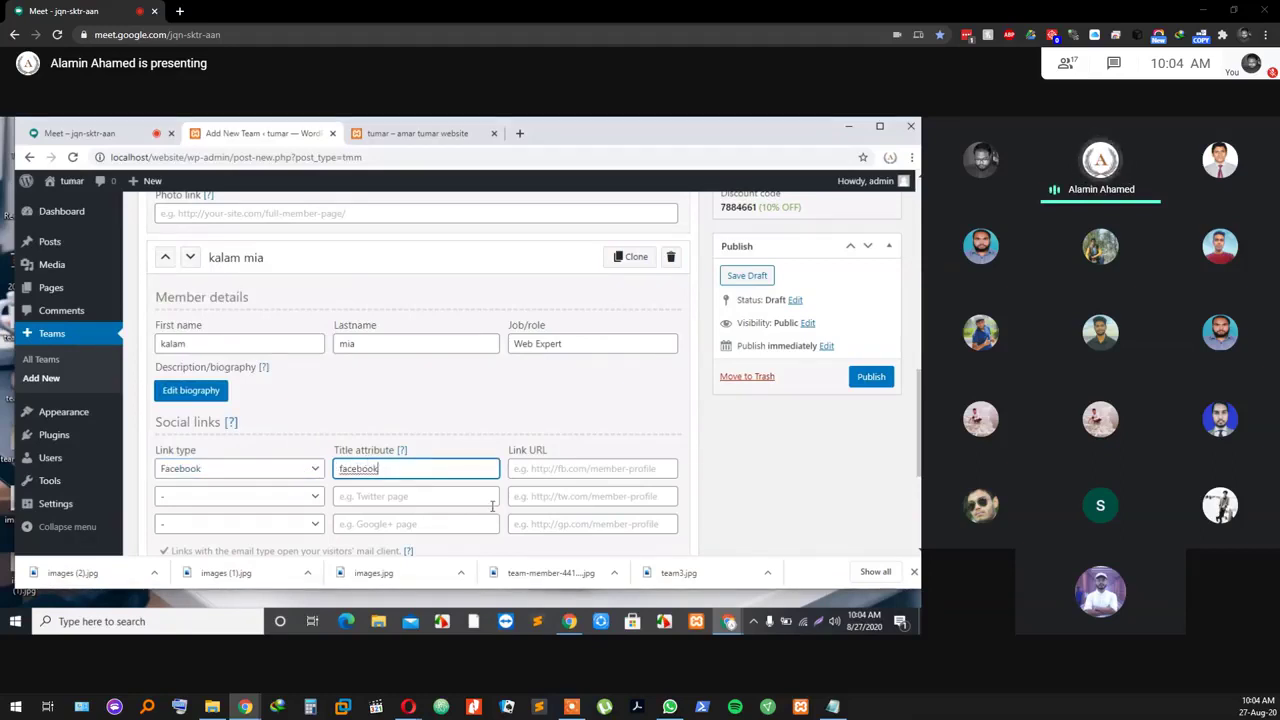
click(540, 472)
text(#)
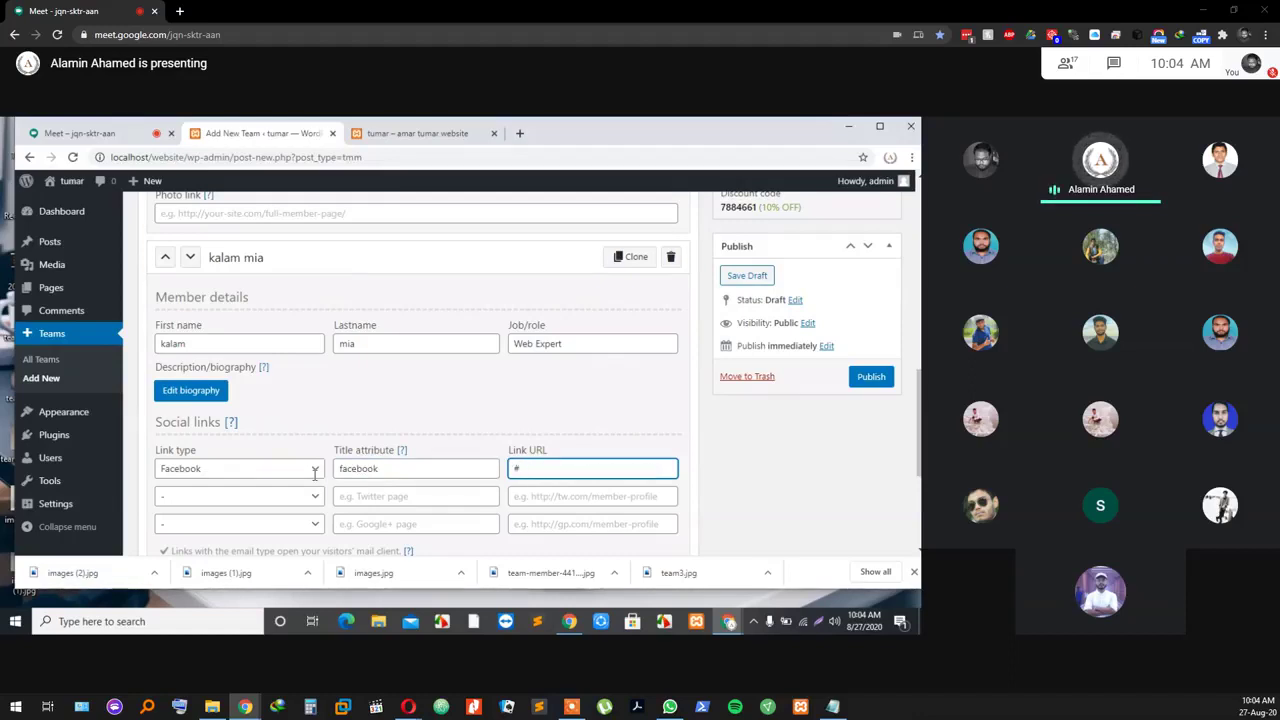
Step: Add a second social link of type Email, titled Email, with URL #
click(289, 496)
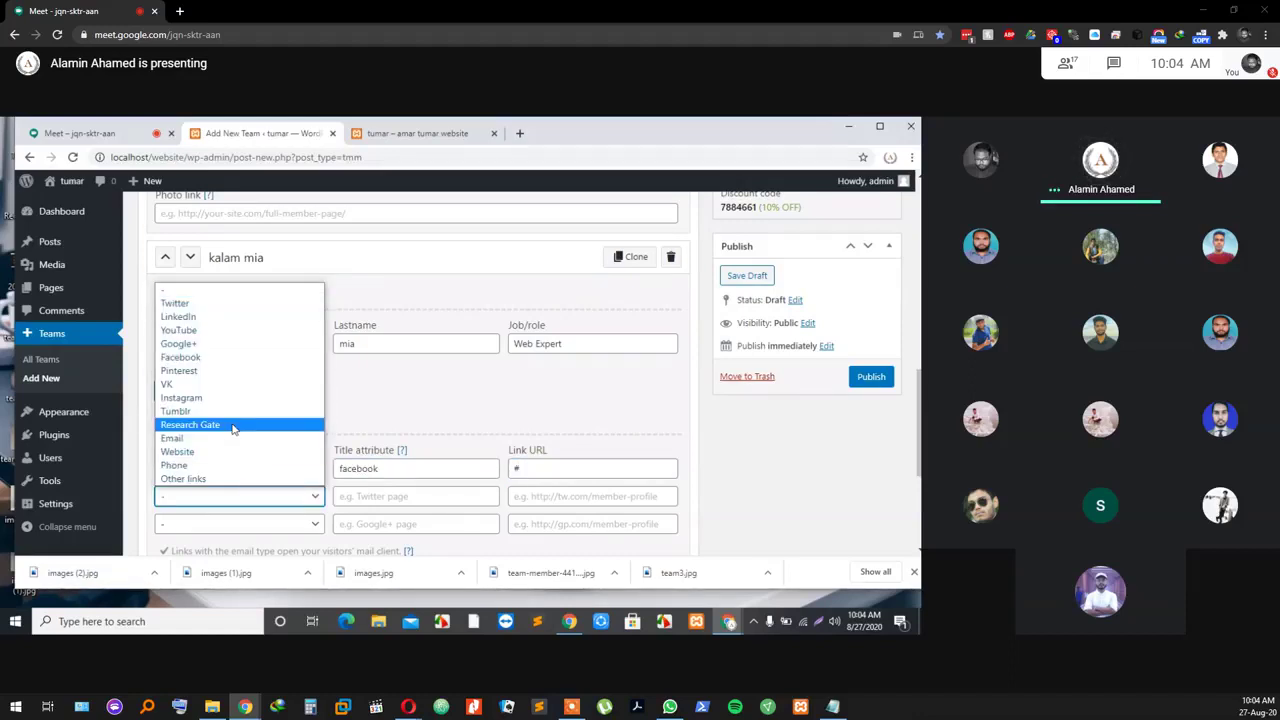
click(222, 440)
click(362, 494)
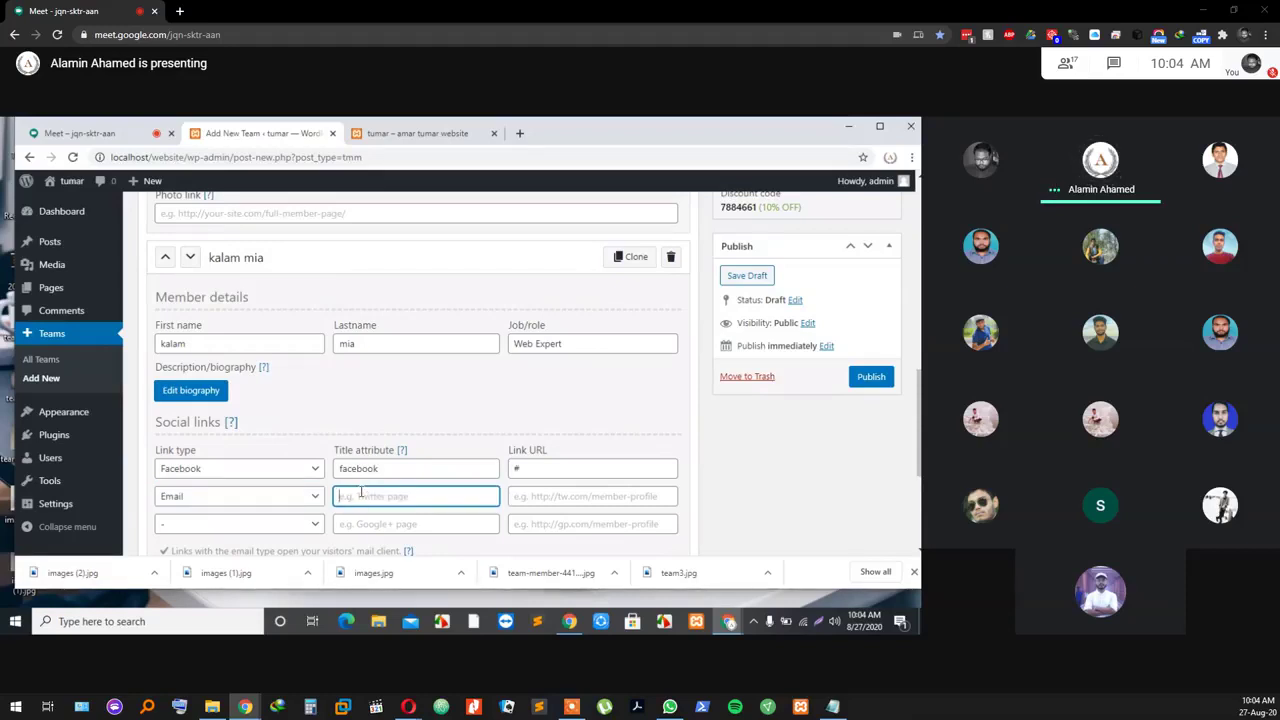
text(Email)
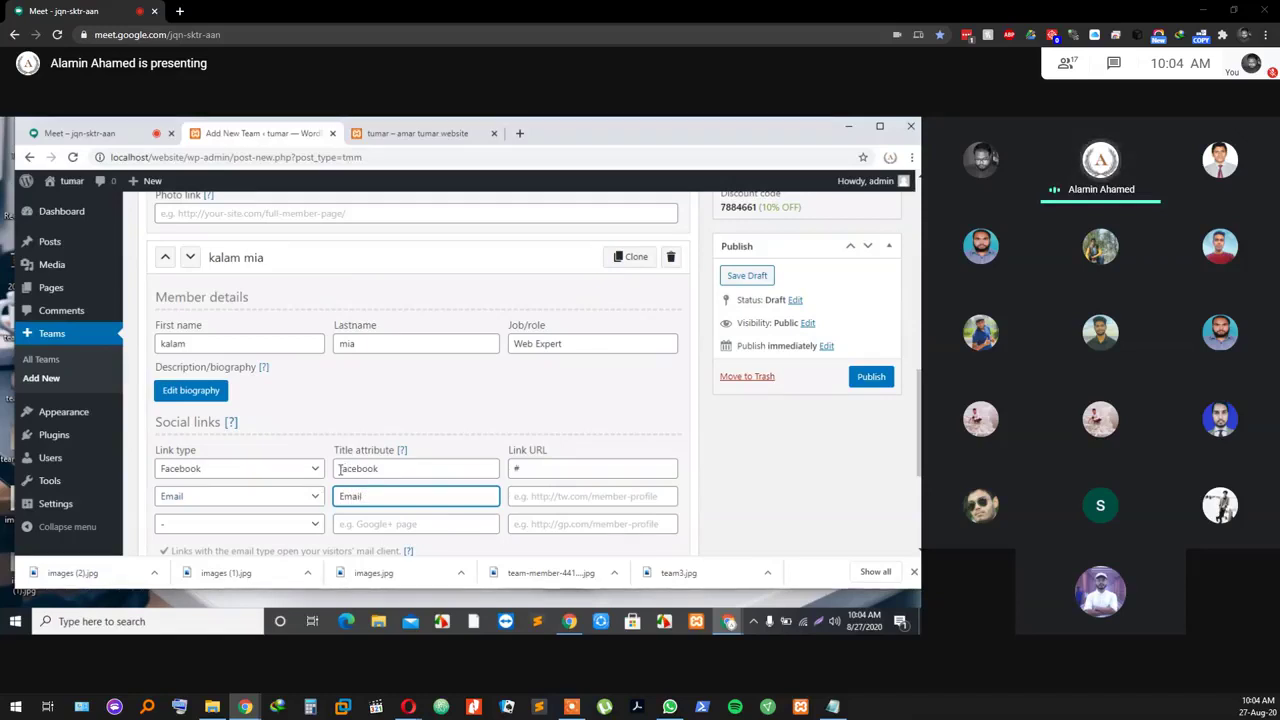
click(562, 497)
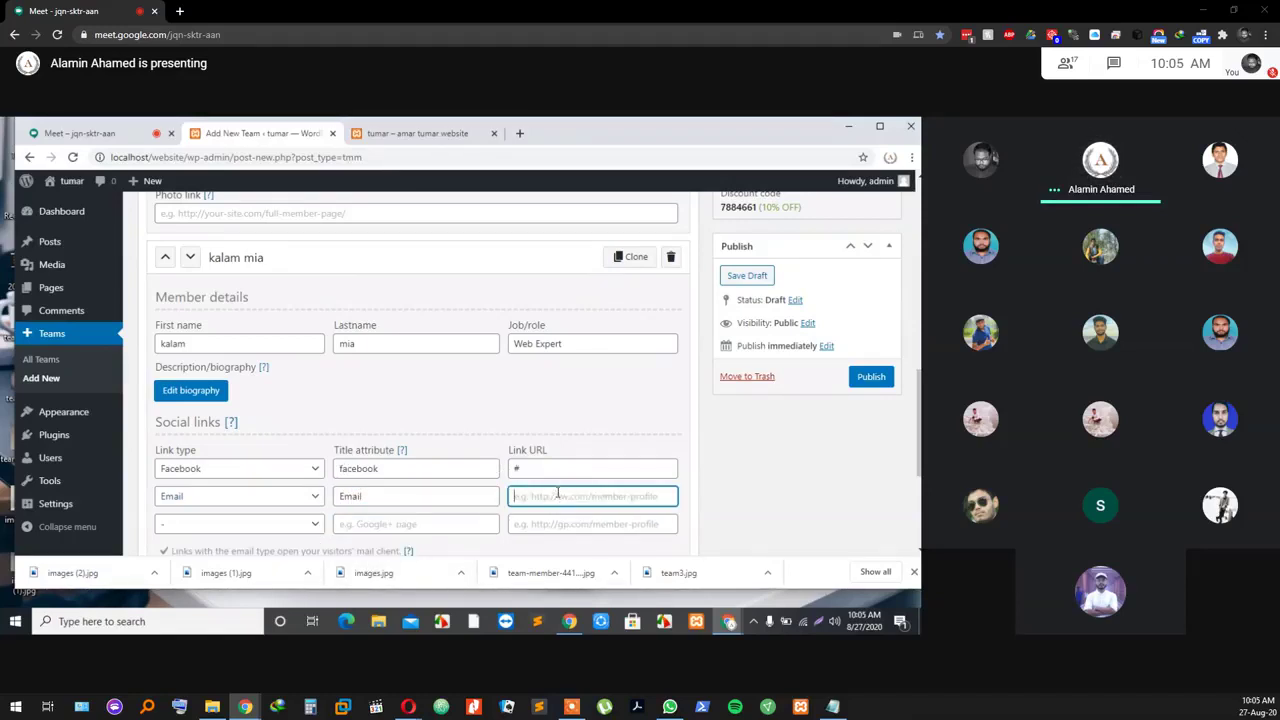
text(#)
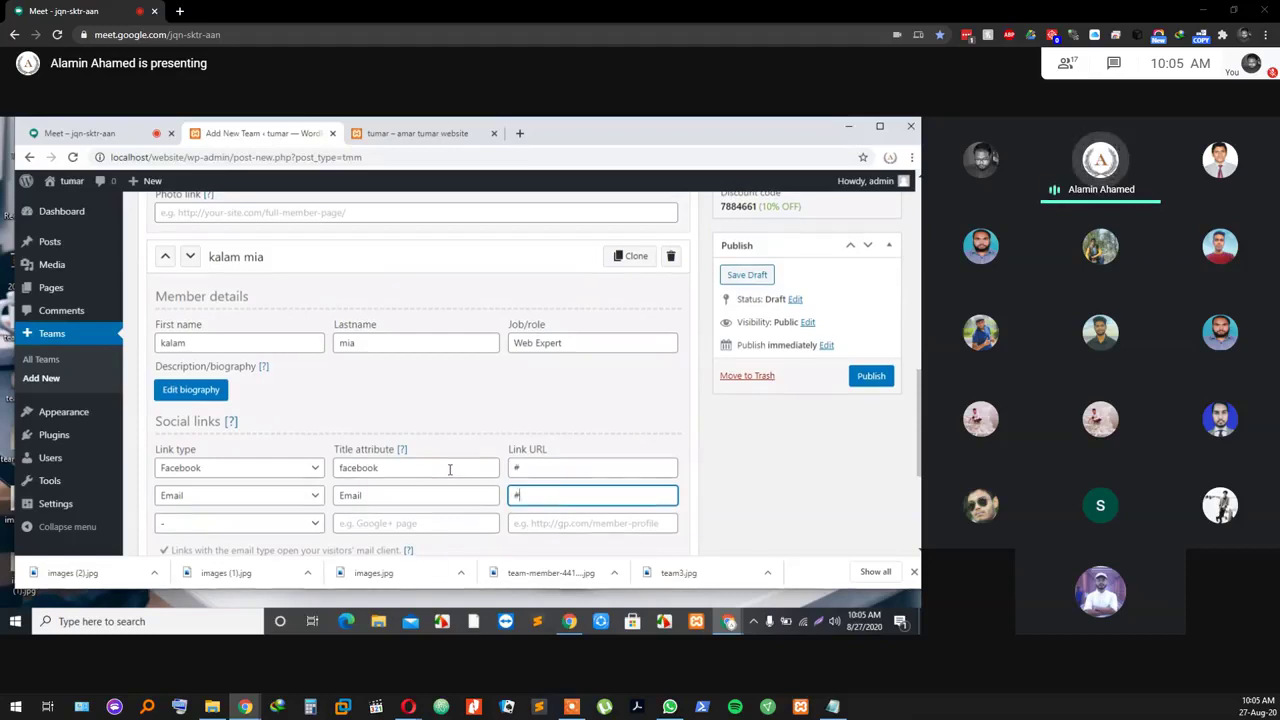
scroll(280, 480, down, 3)
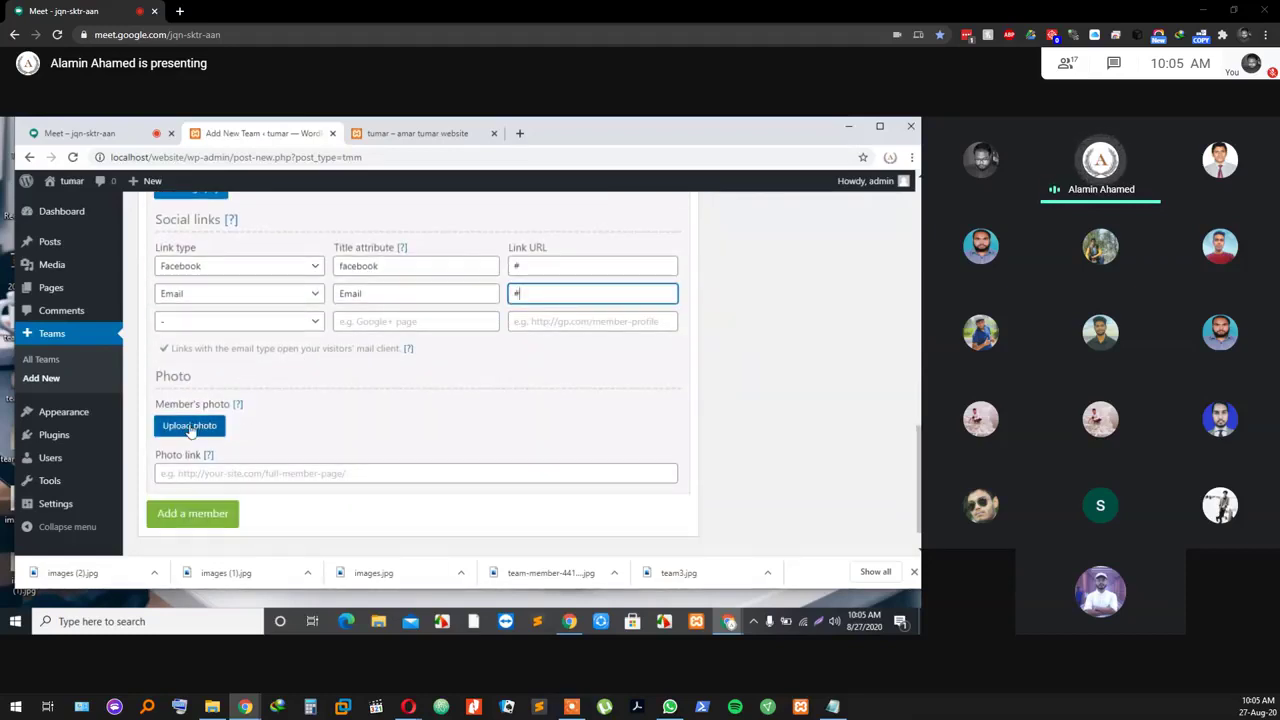
click(191, 429)
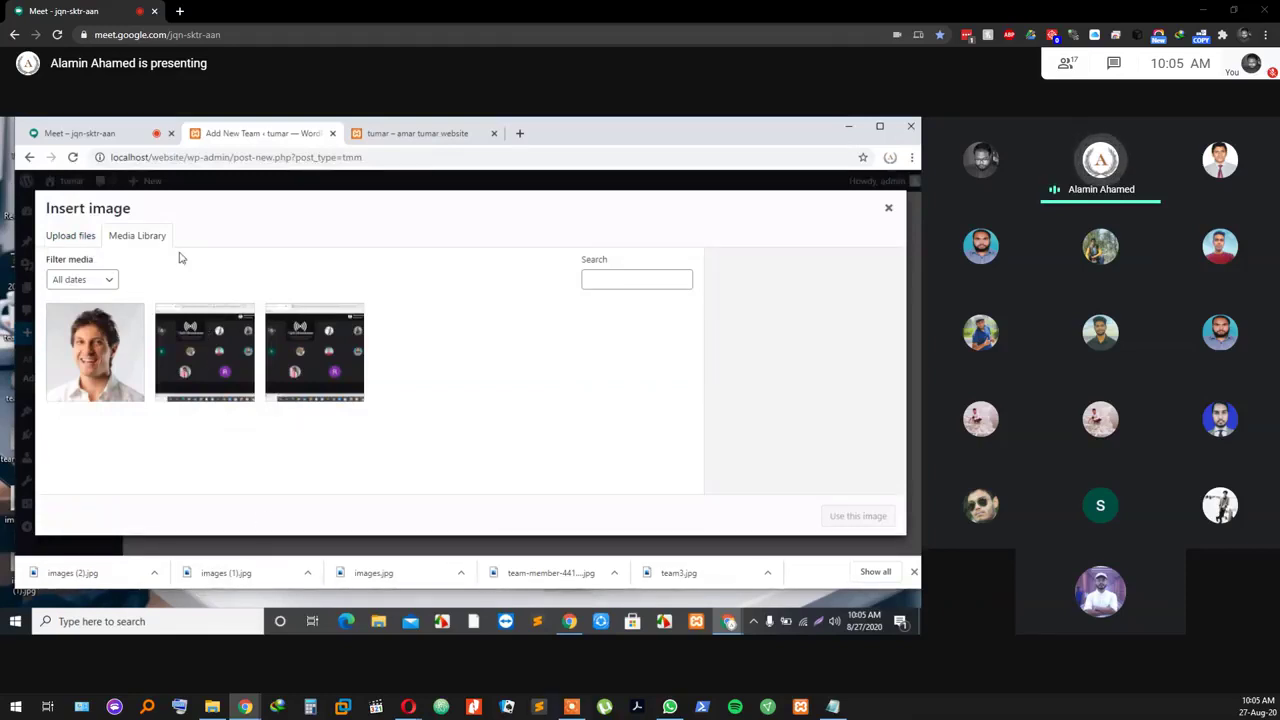
click(70, 236)
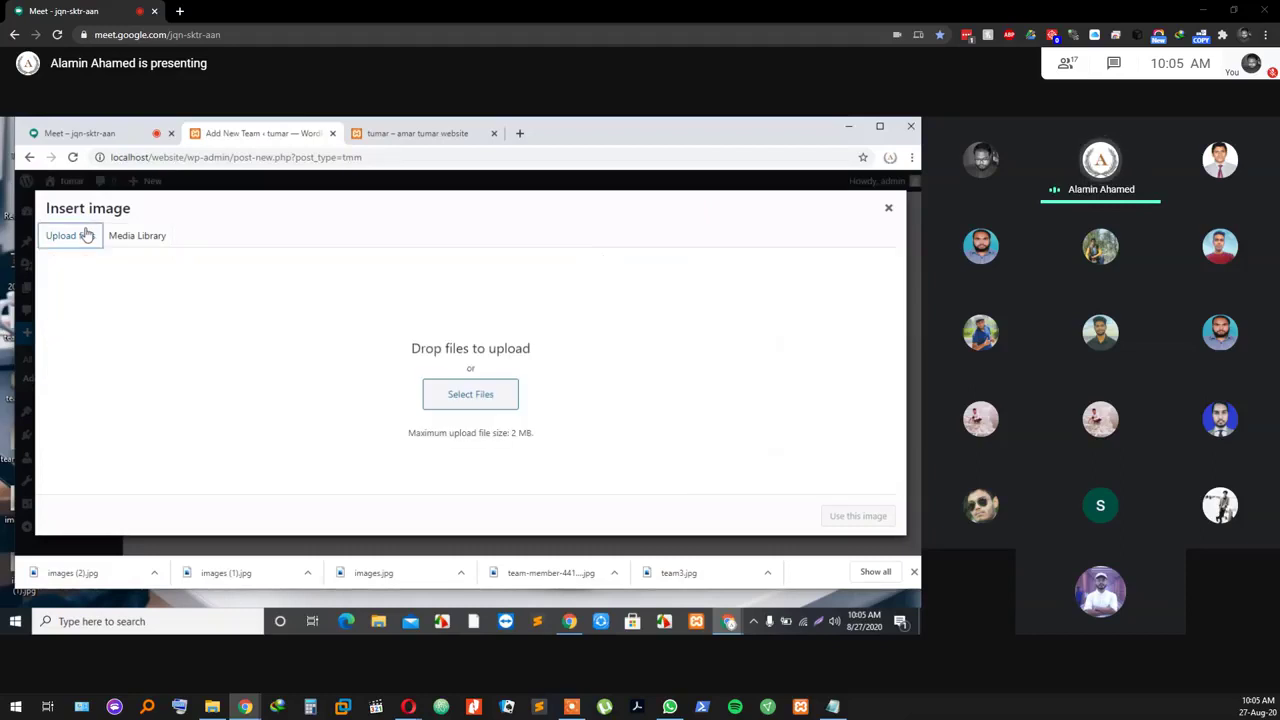
click(486, 394)
click(404, 230)
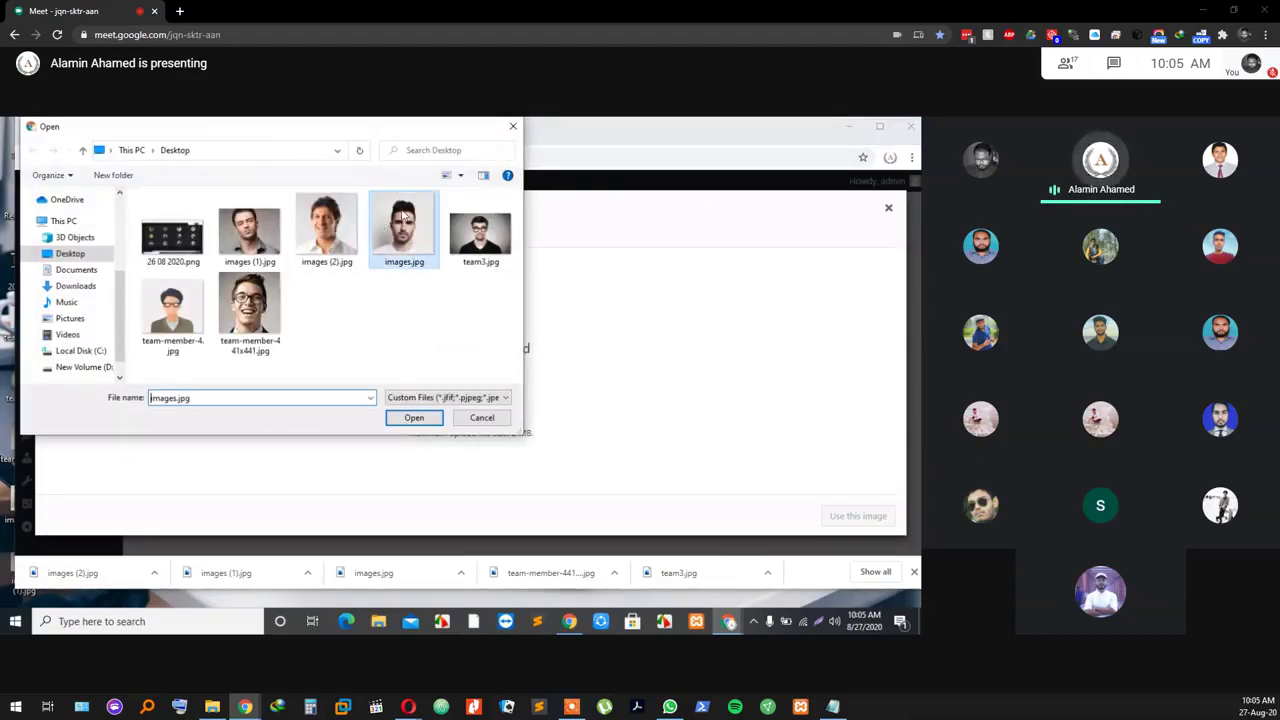
click(420, 418)
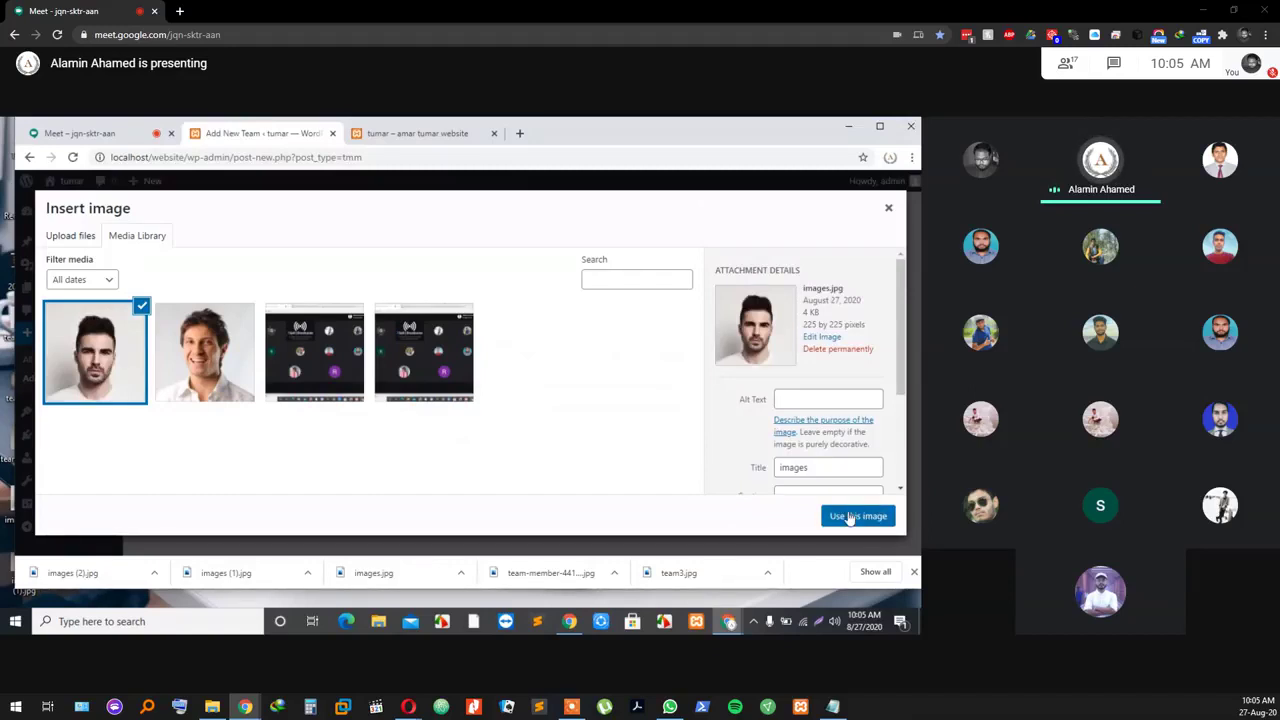
click(849, 517)
scroll(590, 452, down, 3)
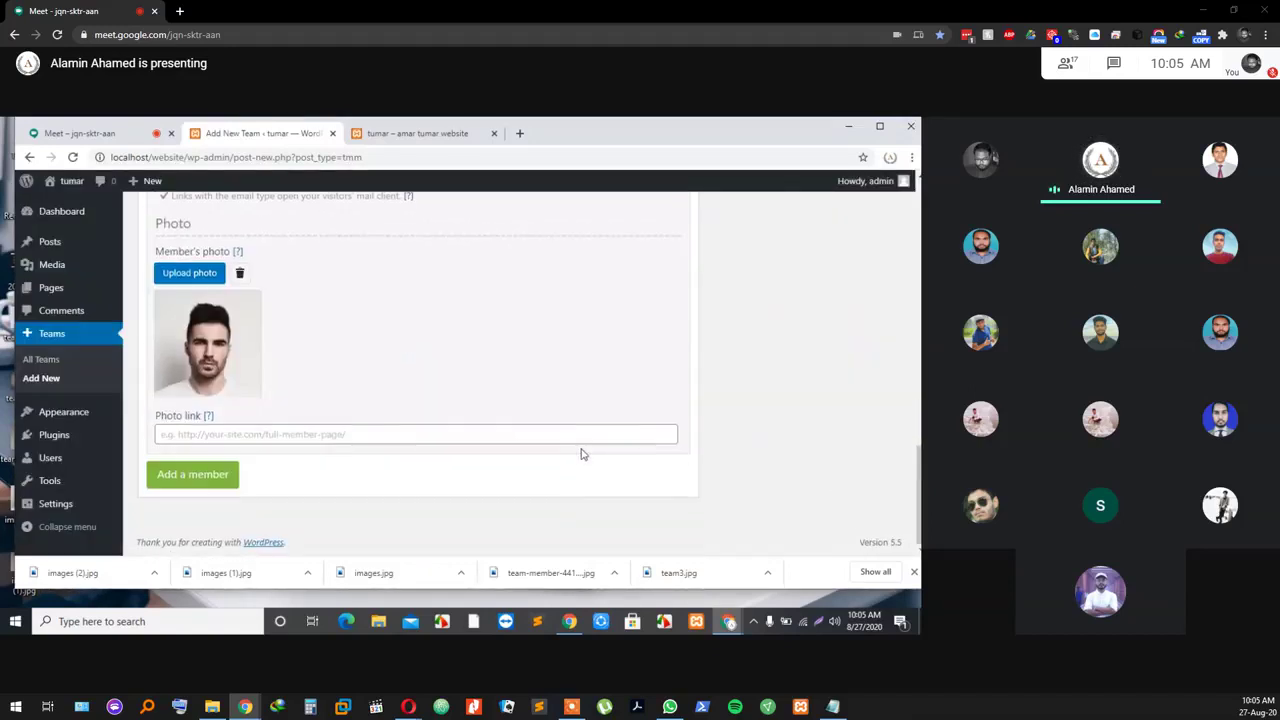
scroll(451, 345, up, 1)
scroll(447, 375, down, 1)
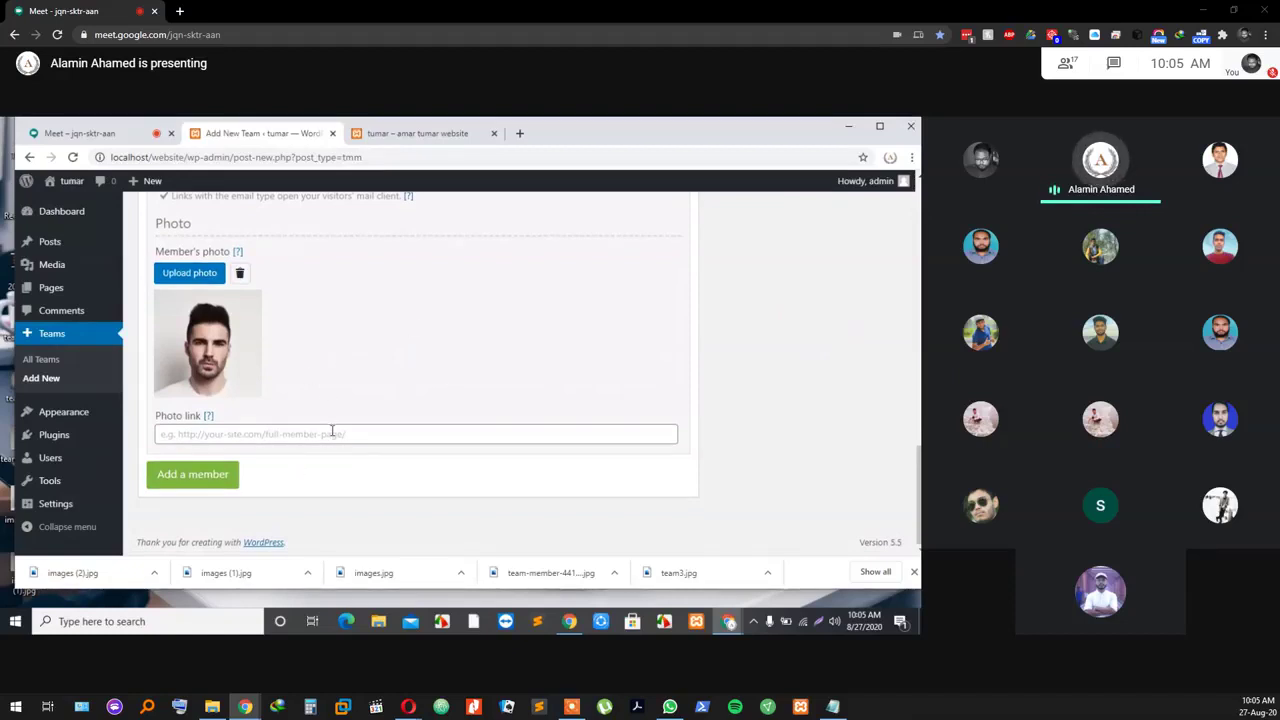
click(206, 475)
scroll(253, 387, down, 1)
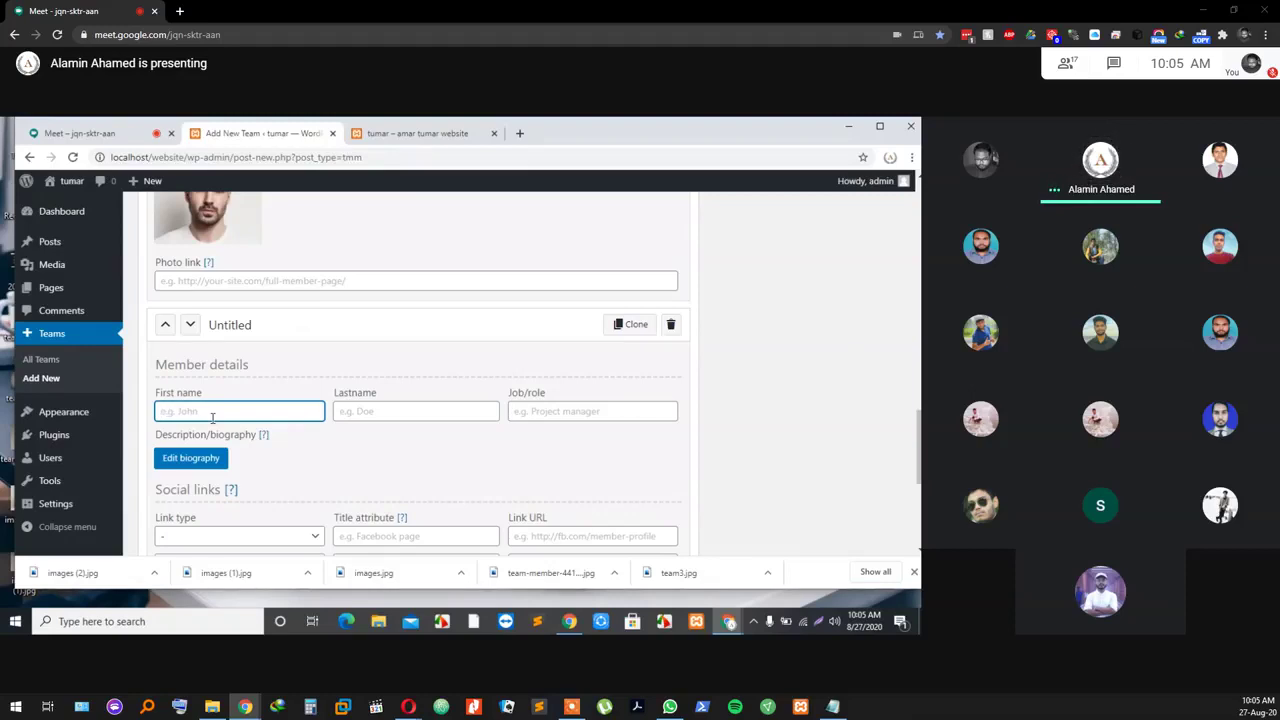
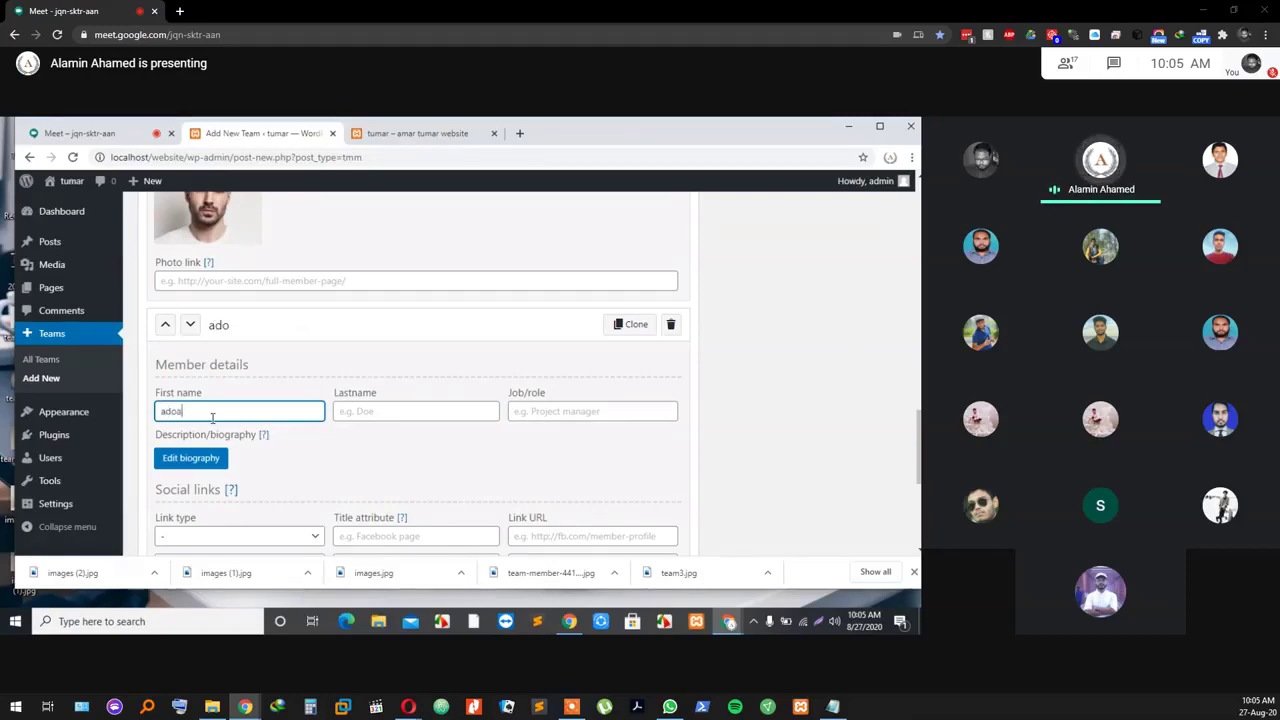
click(380, 410)
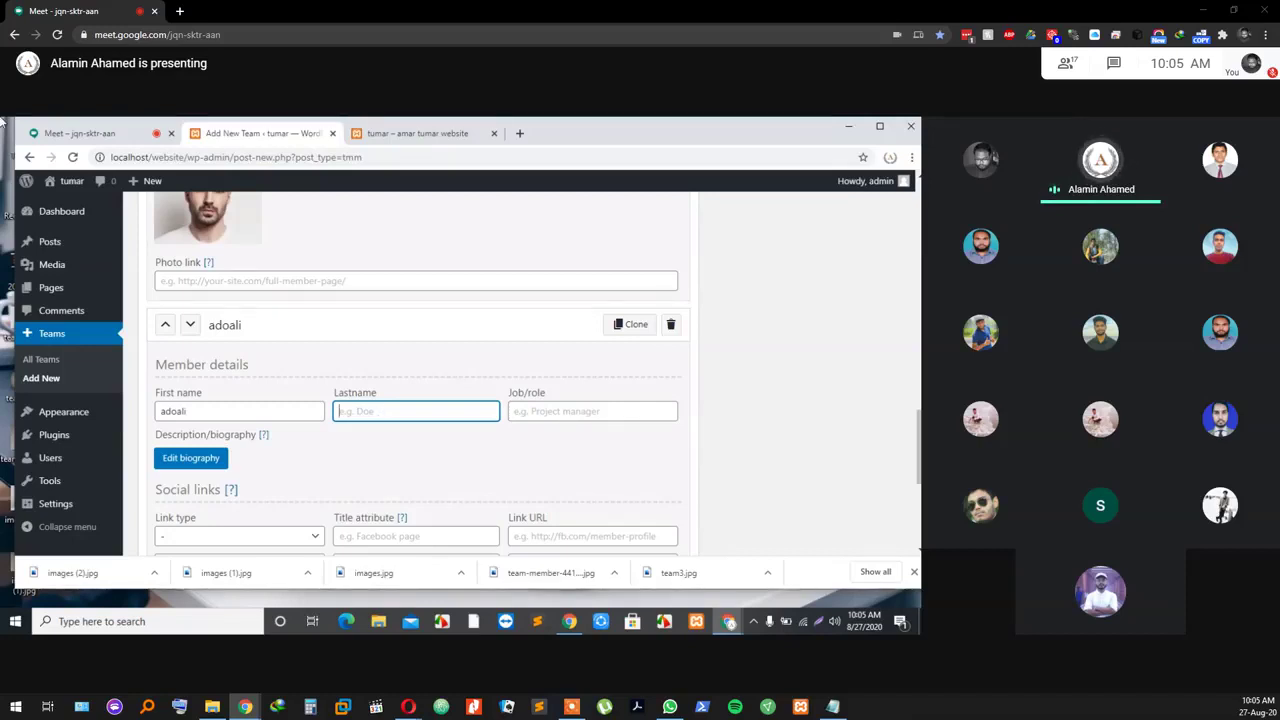
drag(114, 129, 118, 133)
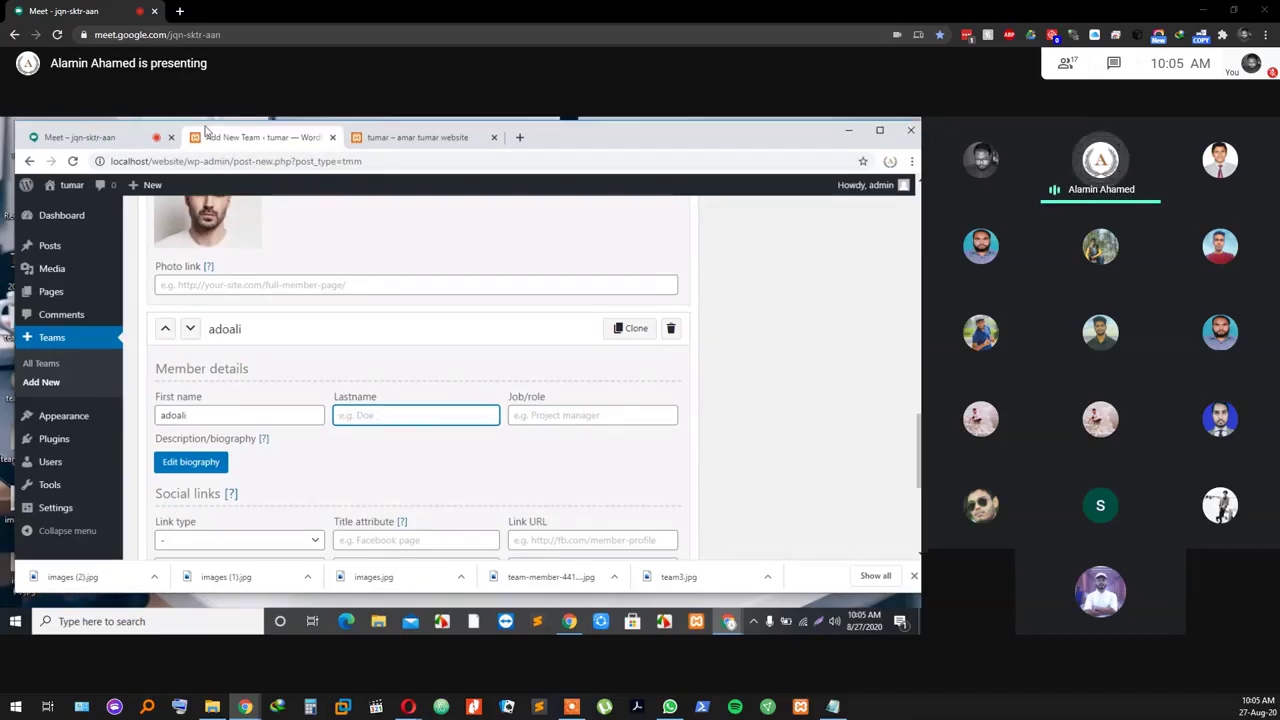
click(118, 133)
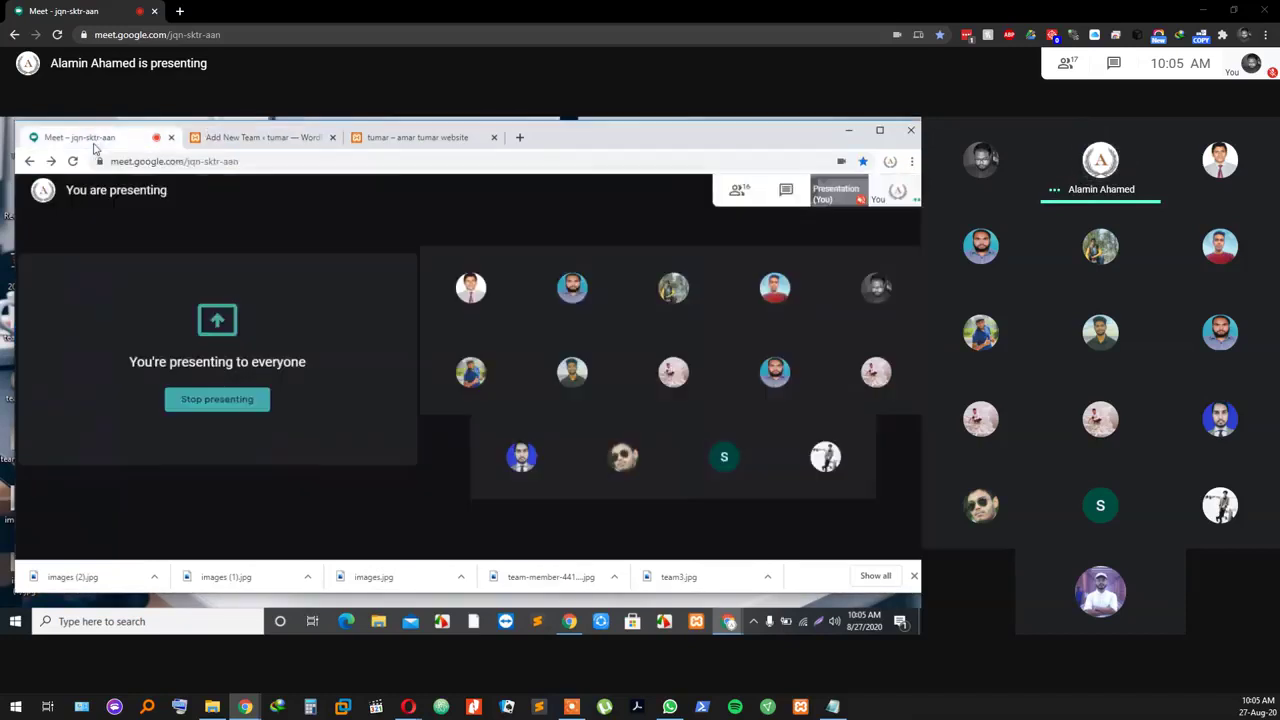
click(283, 140)
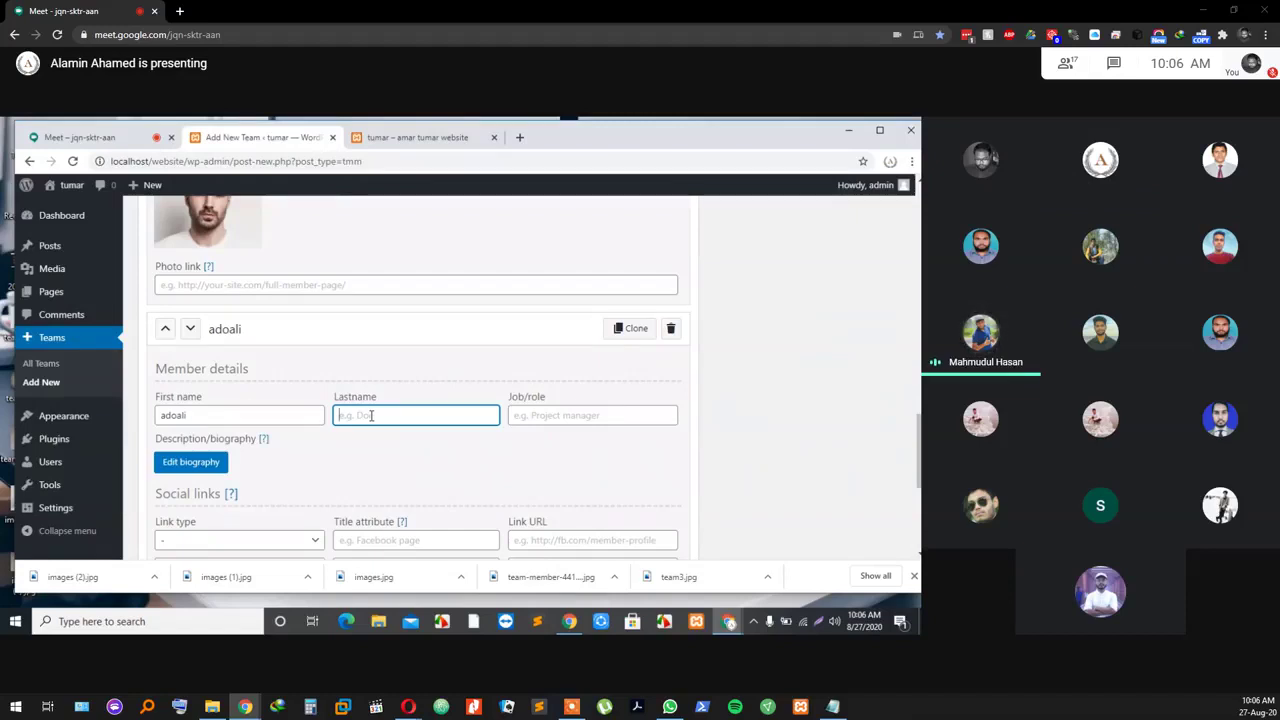
text(m)
key(BackSpace)
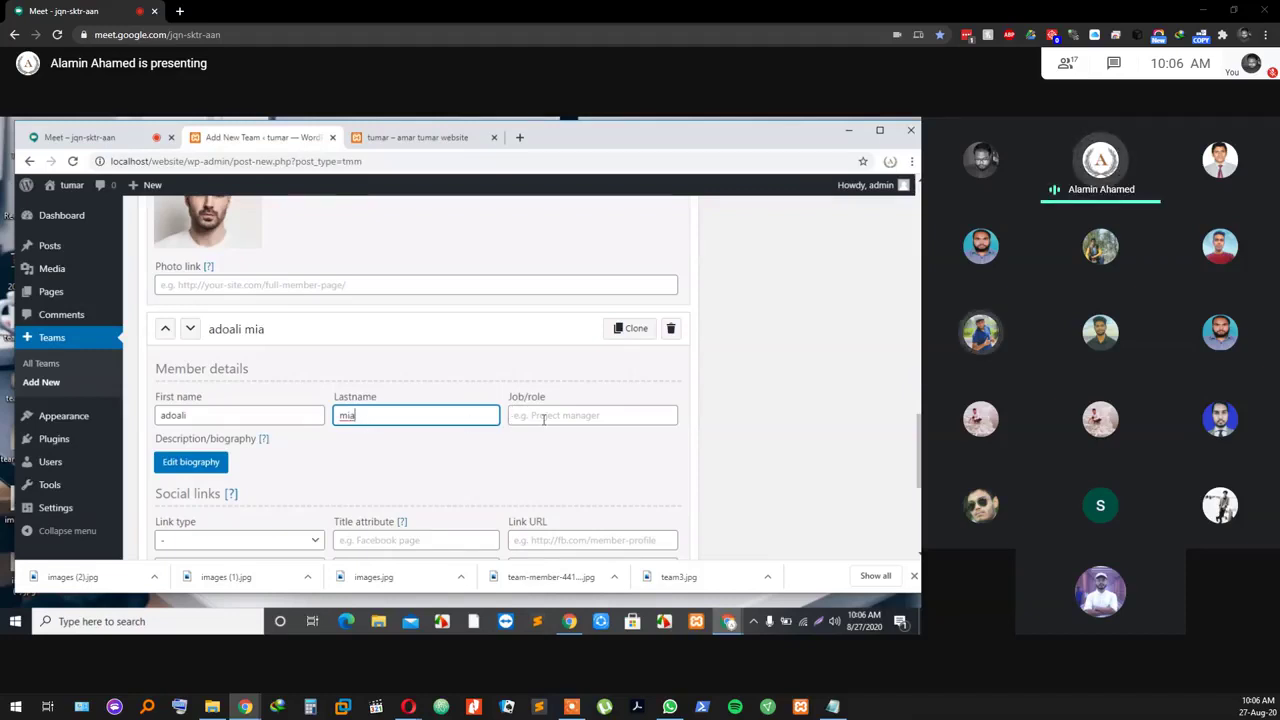
click(537, 418)
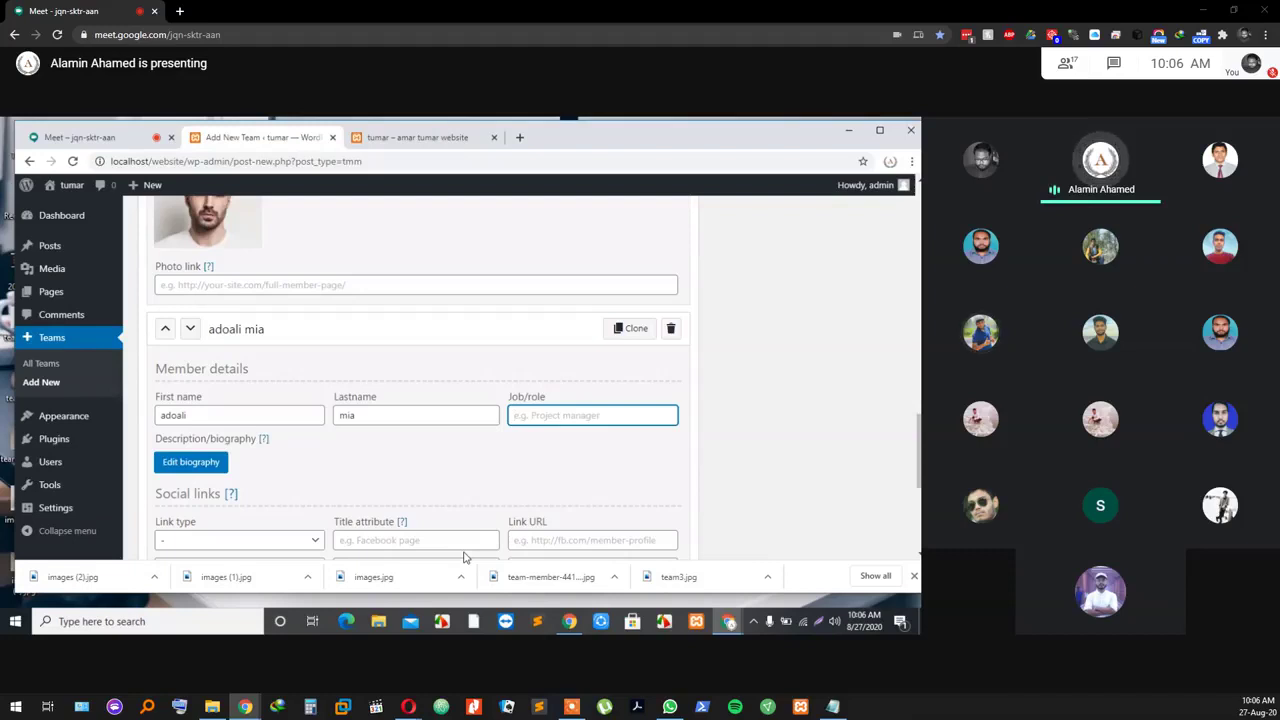
text(We)
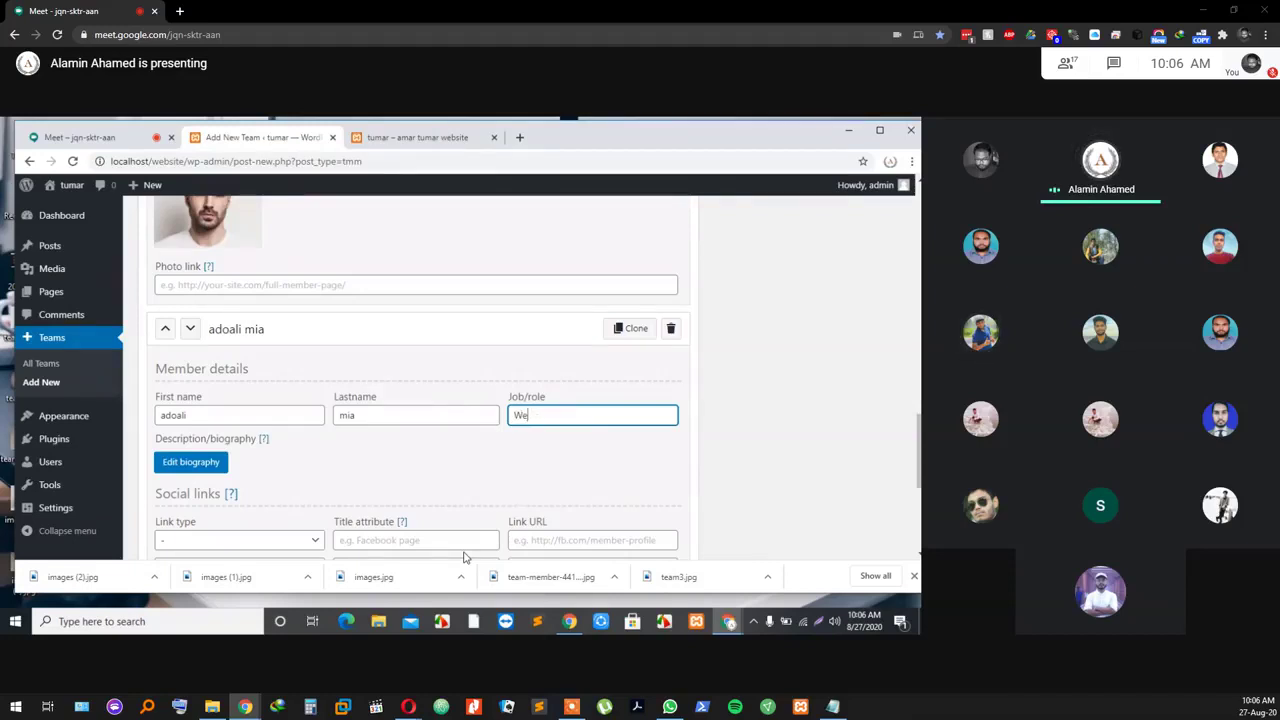
text(b Developer)
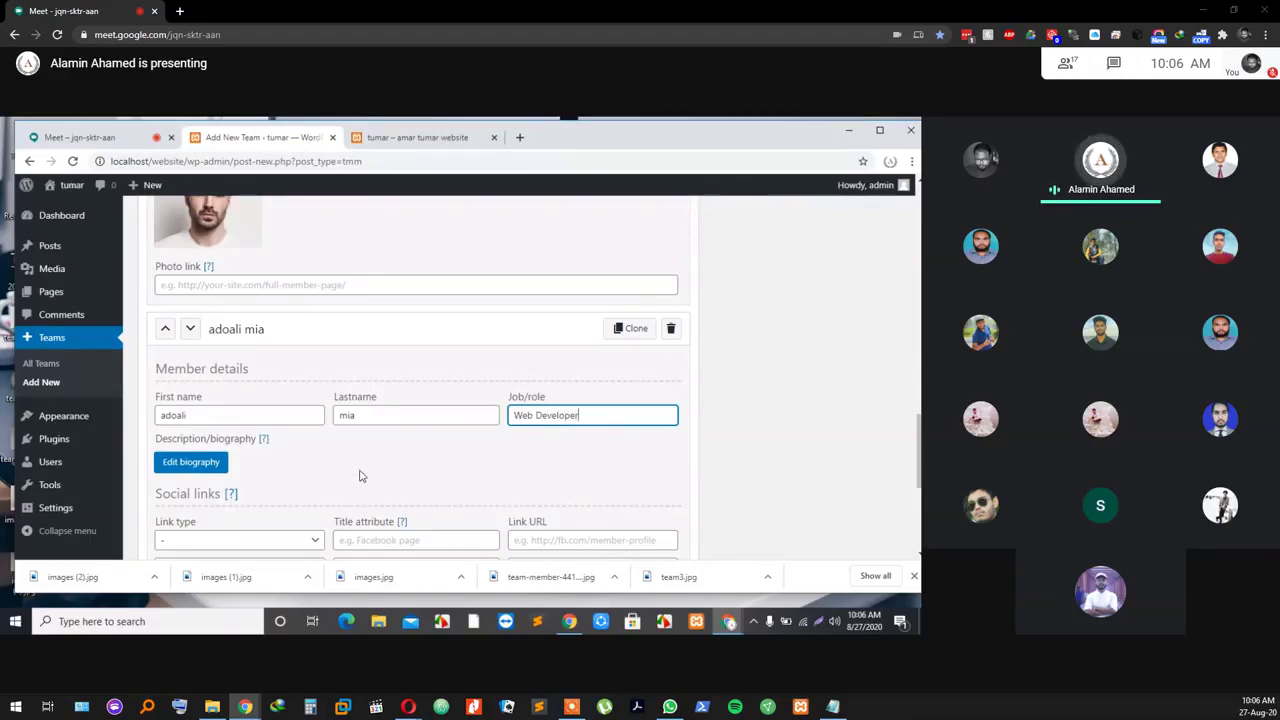
scroll(283, 457, down, 1)
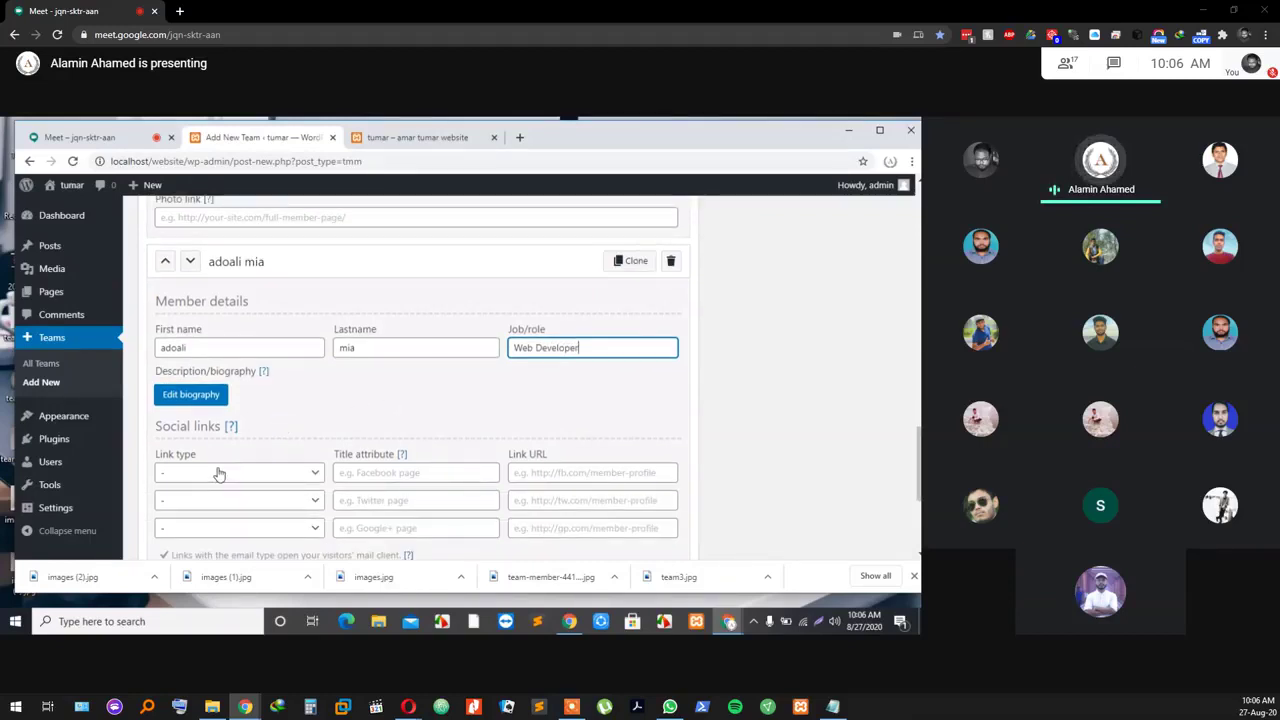
Step: Set the first social link to Twitter, titled Twitter, with URL #
click(234, 473)
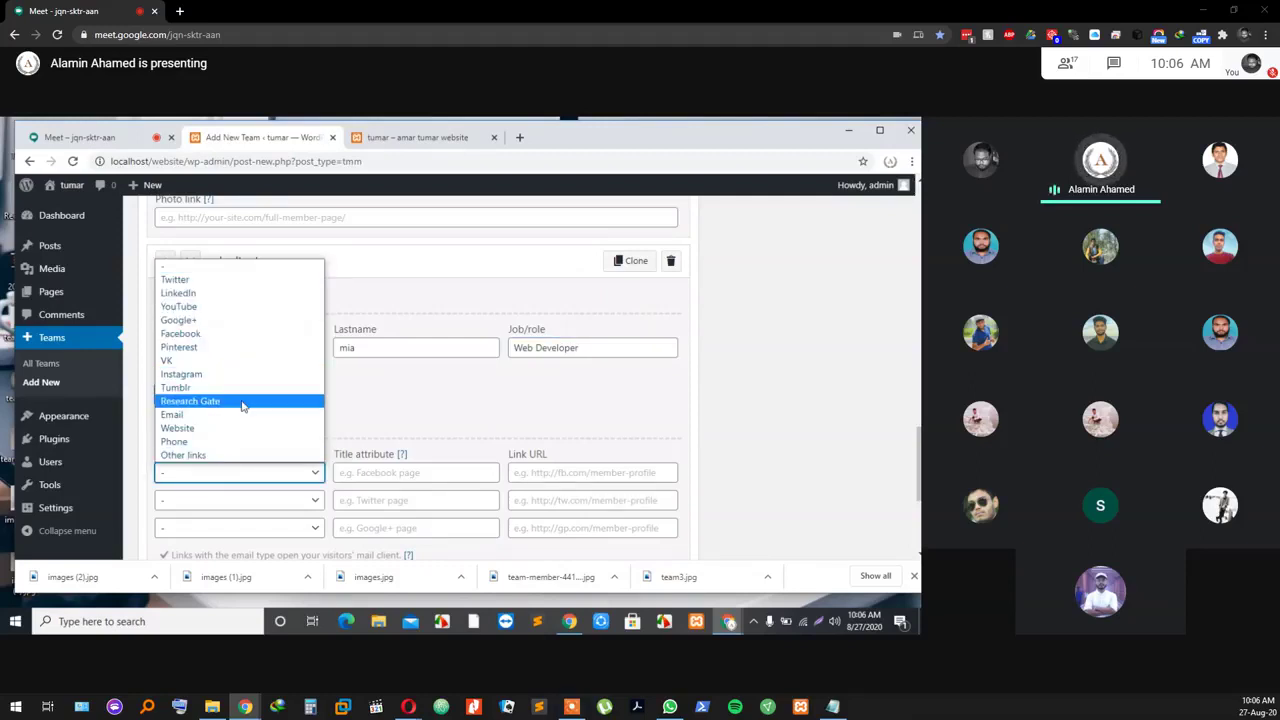
click(235, 281)
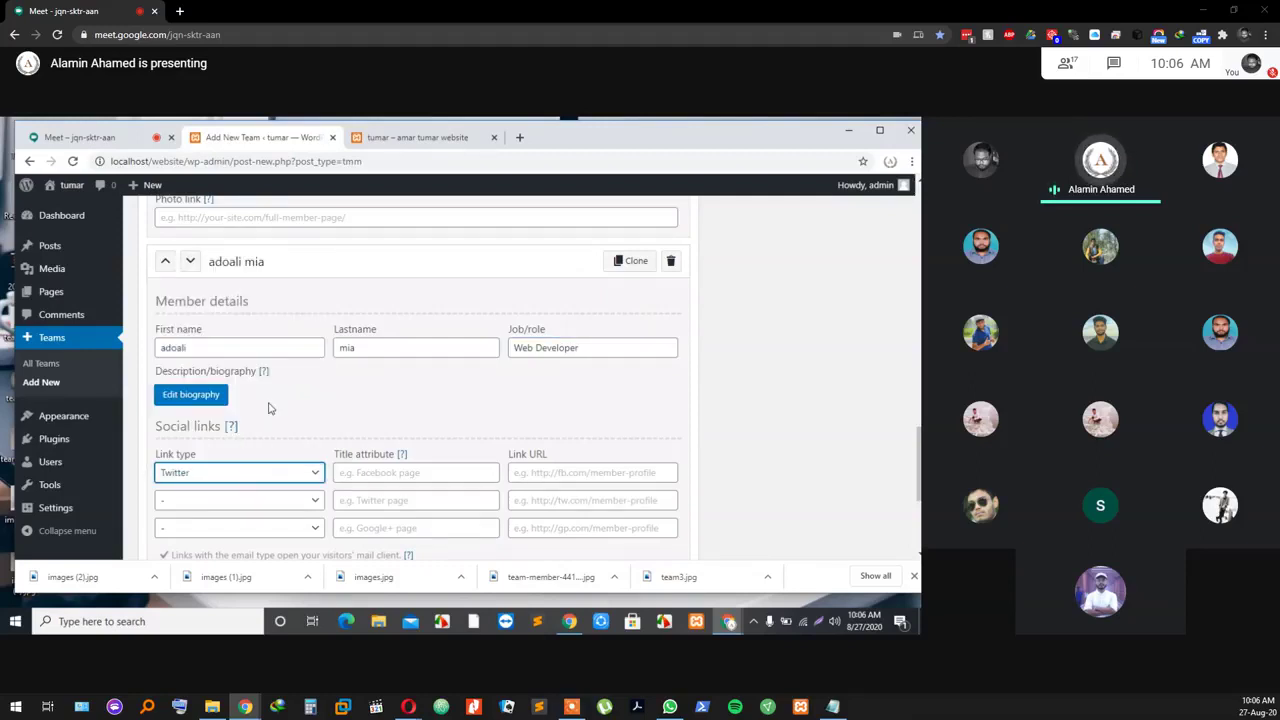
click(374, 475)
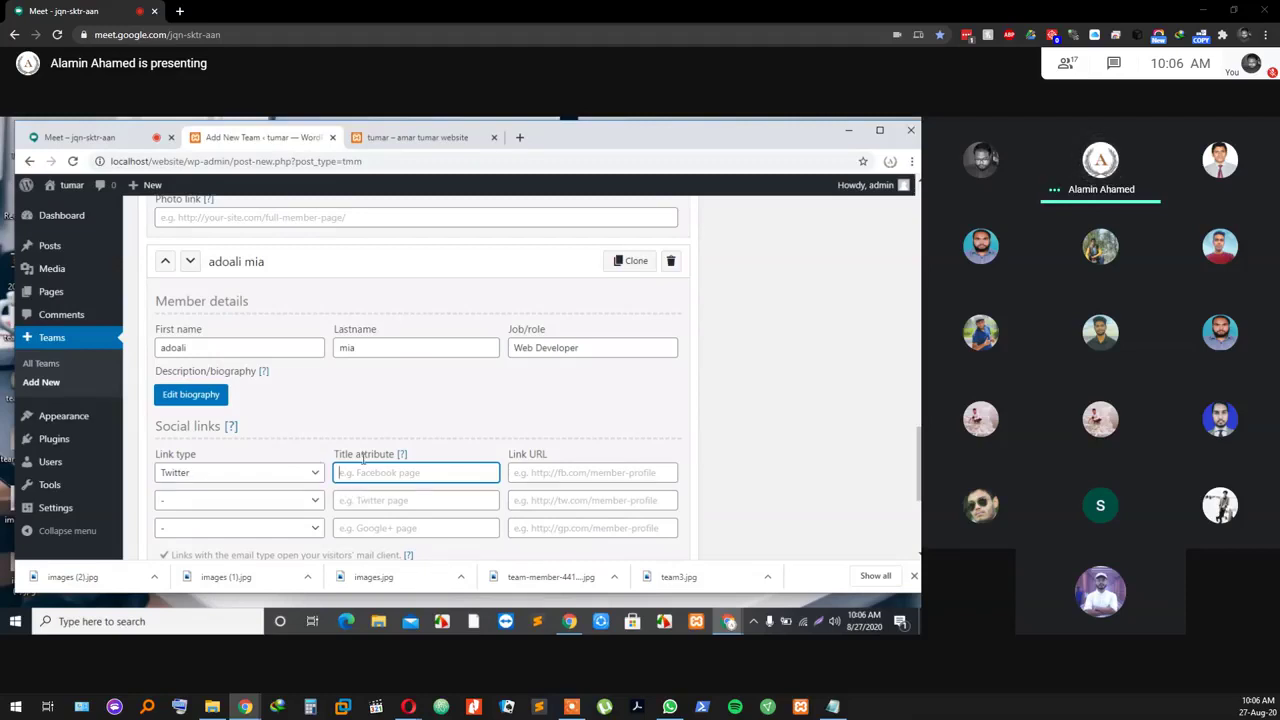
text(T)
key(BackSpace)
text(Twitter)
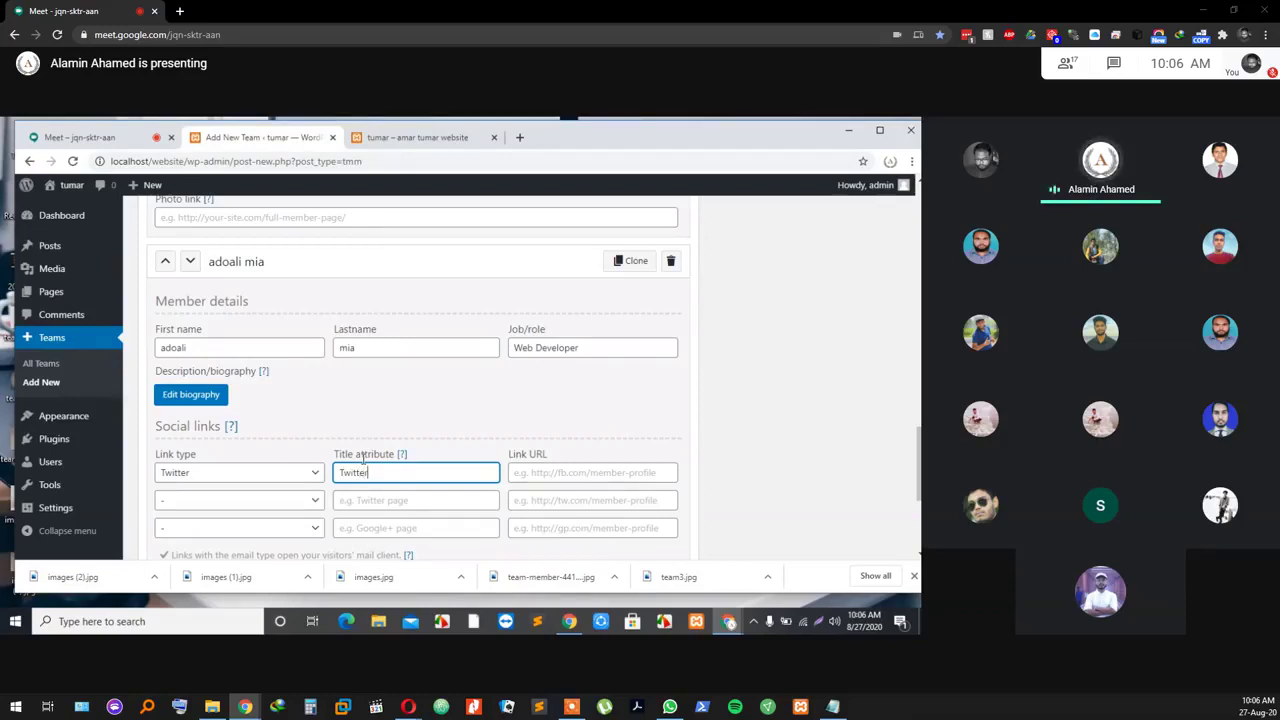
click(530, 476)
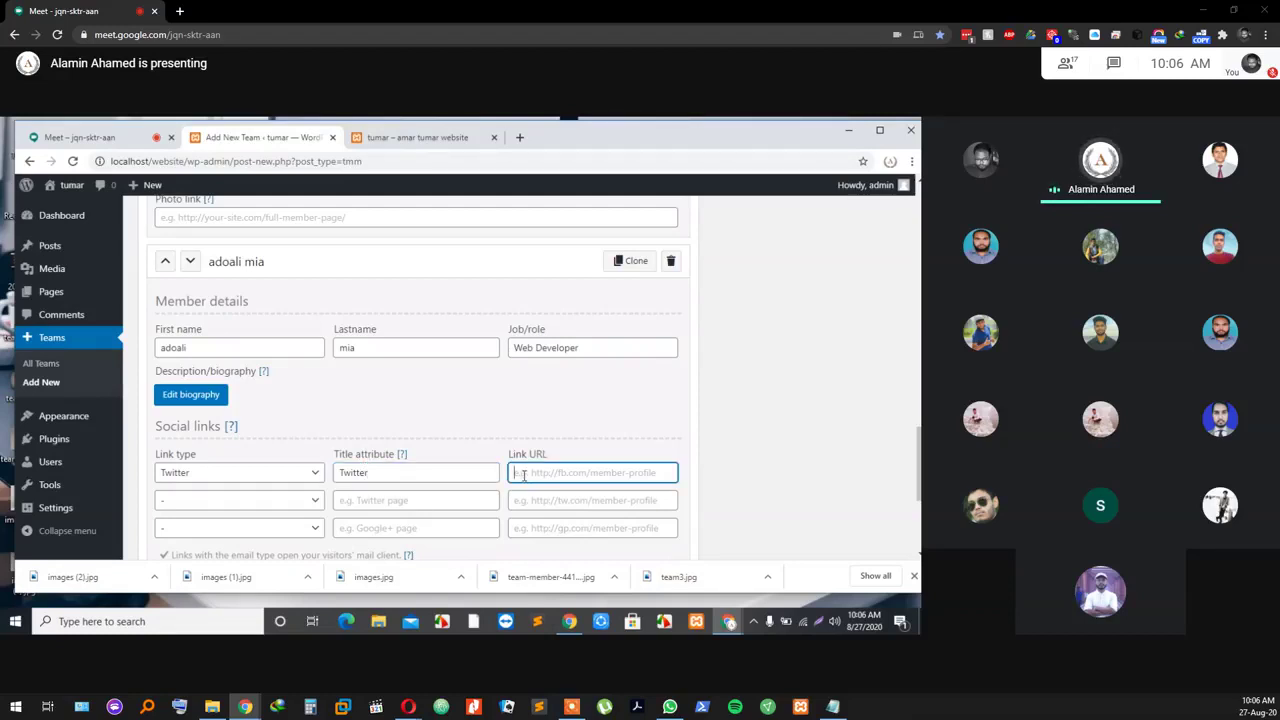
text(#)
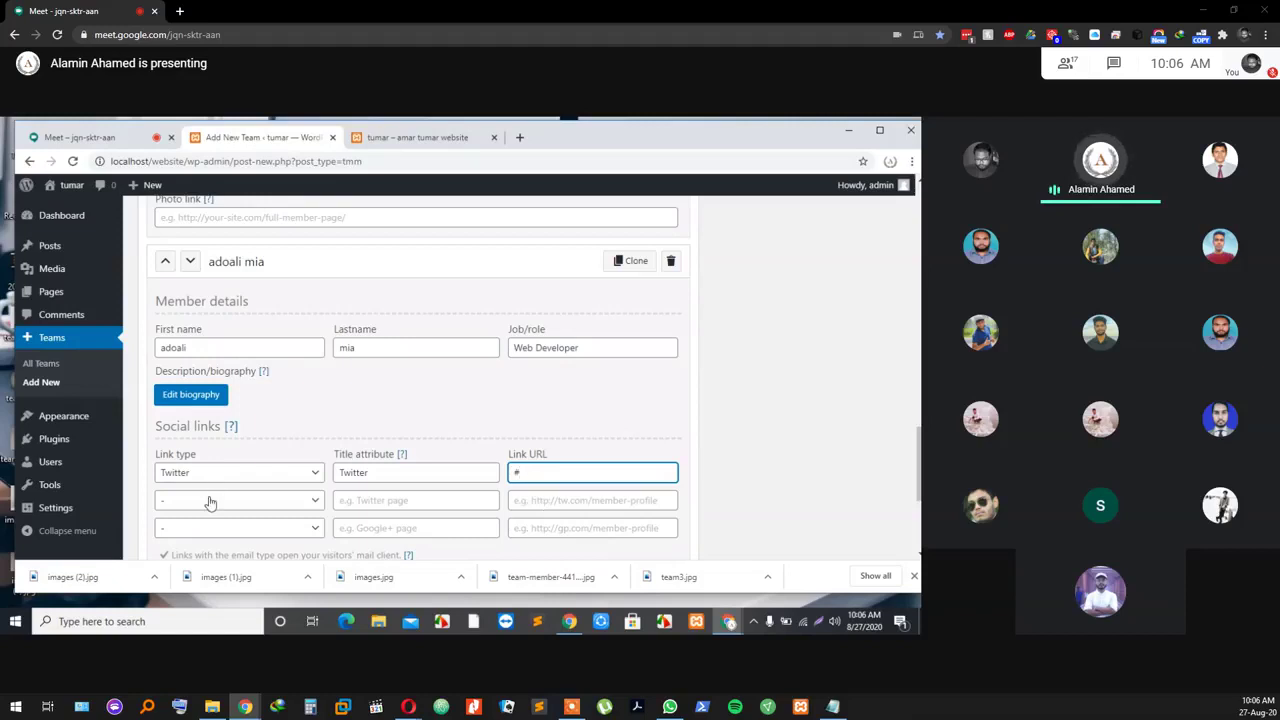
Step: Set the second social link to Phone, titled phone, with URL #
click(210, 502)
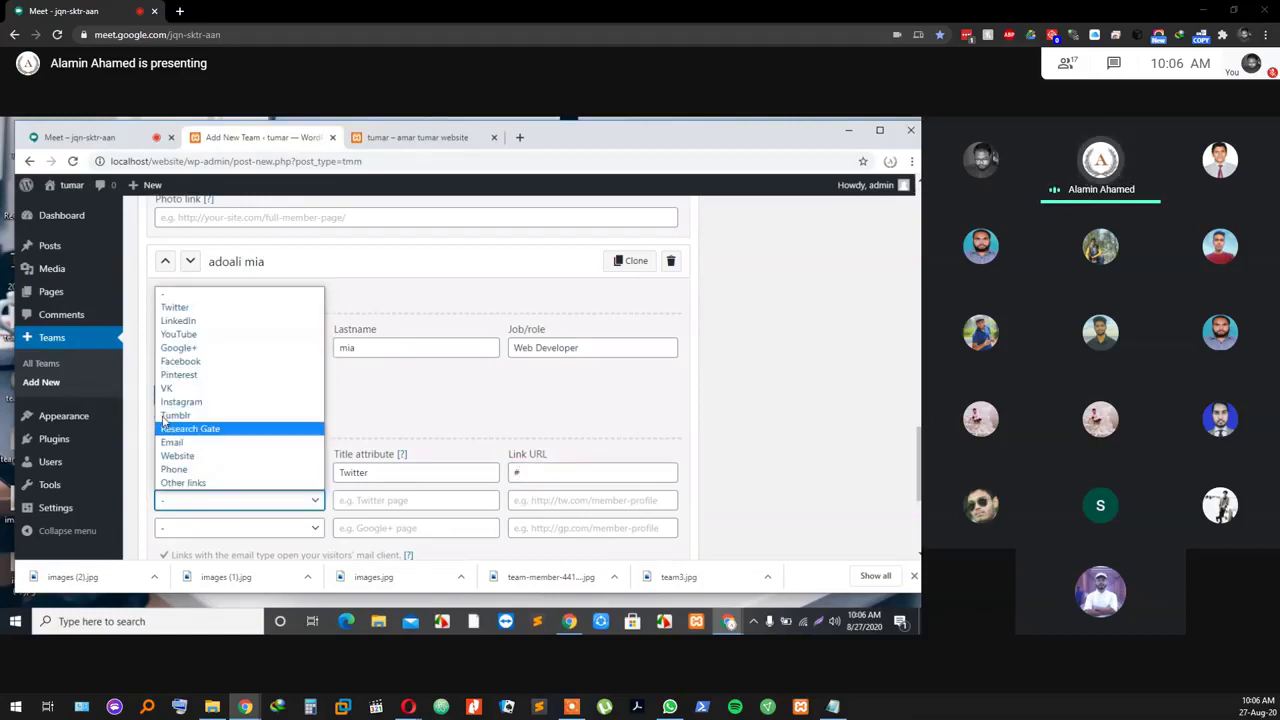
click(192, 469)
click(370, 499)
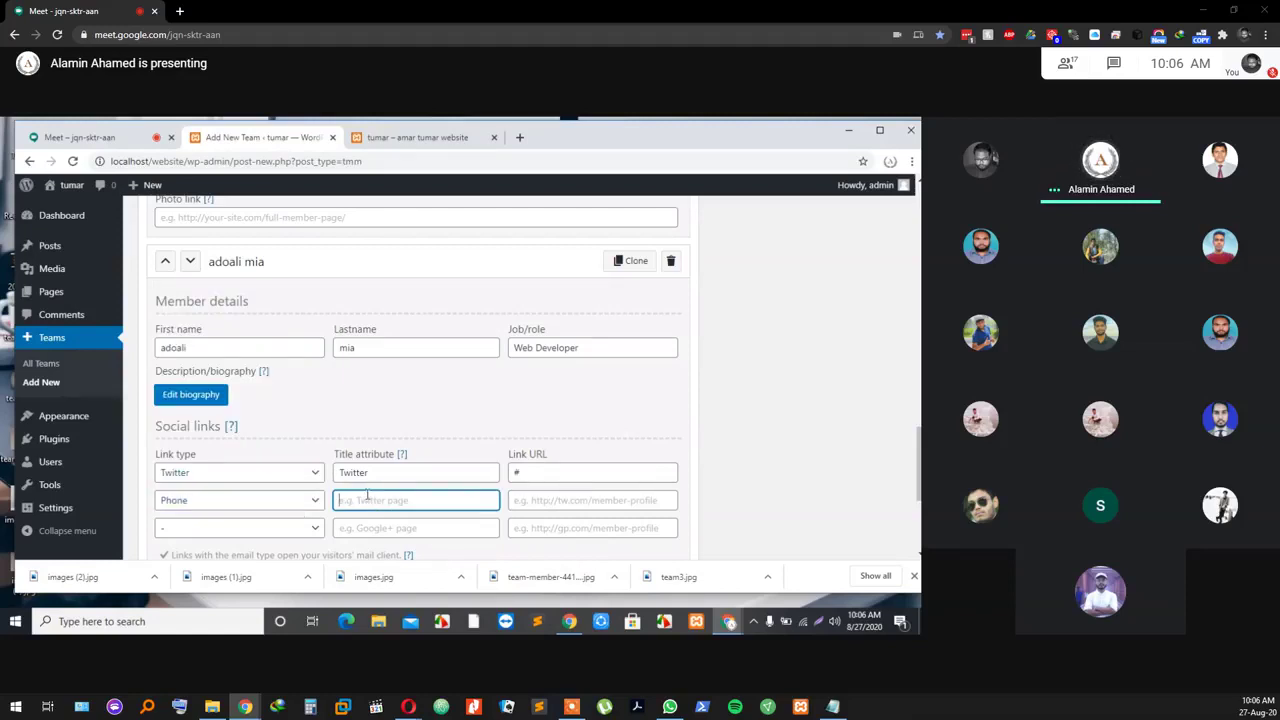
text(phone)
click(588, 500)
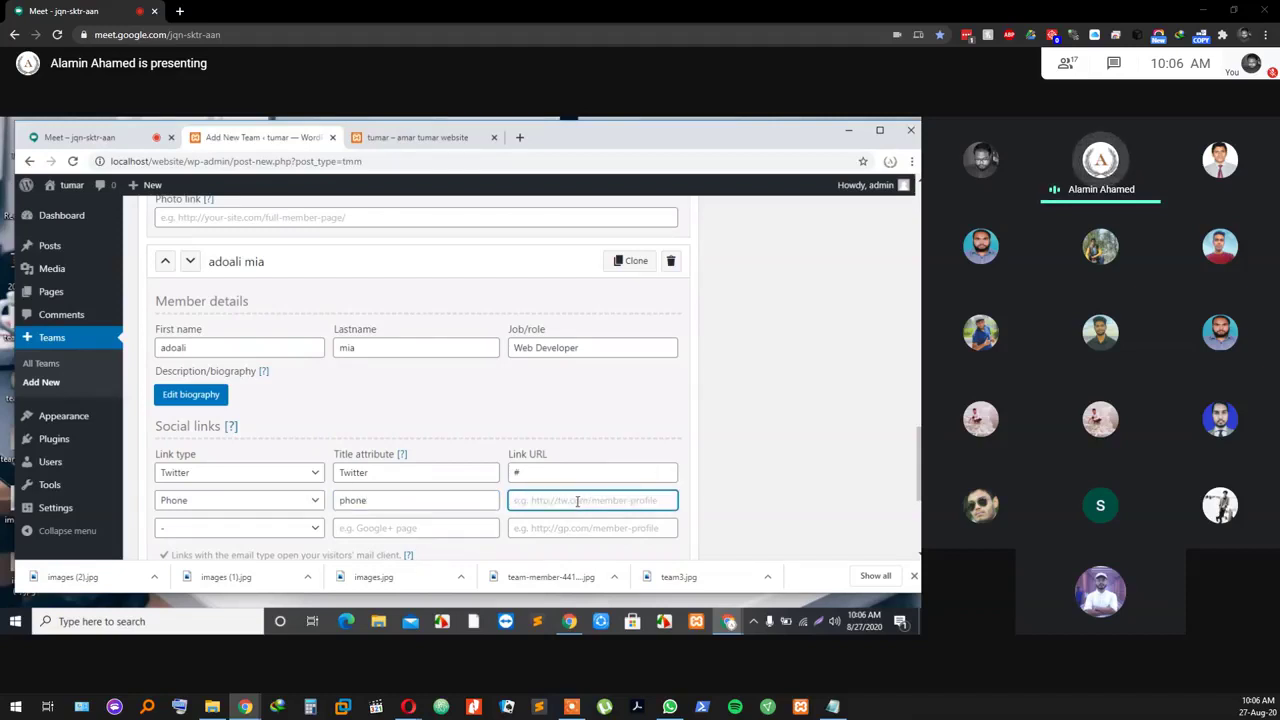
text(#)
scroll(385, 502, down, 3)
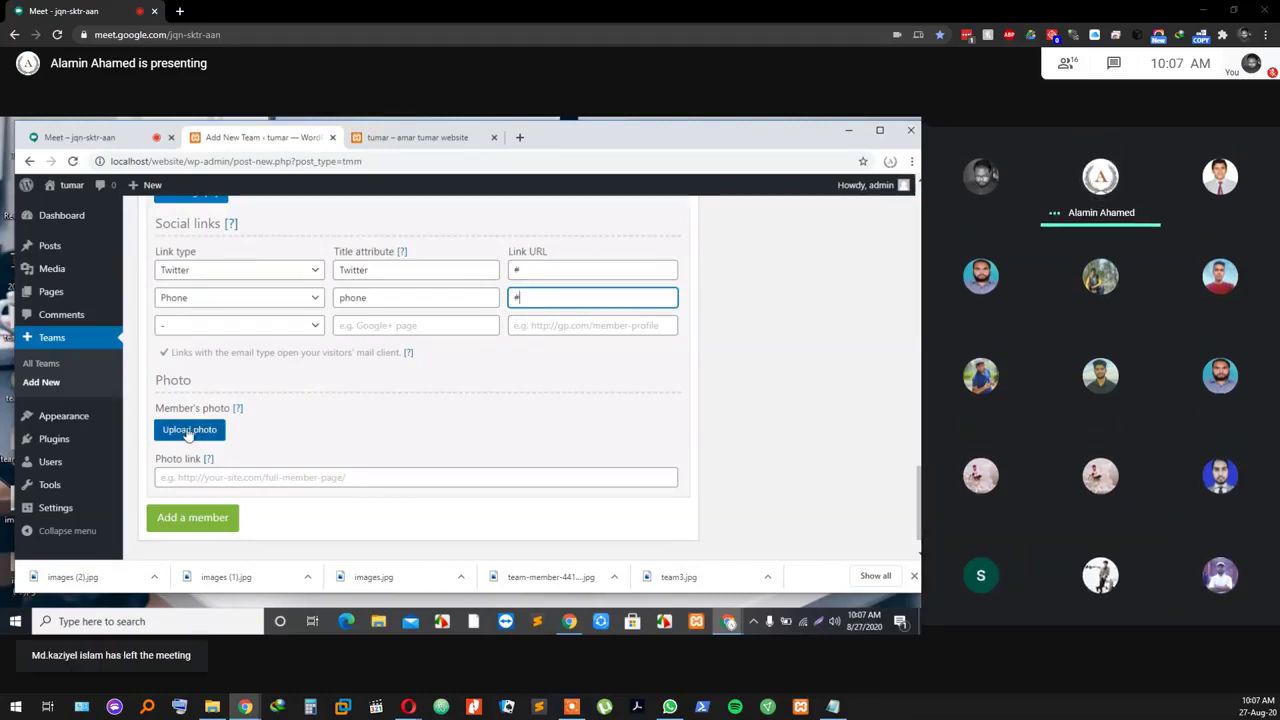
Step: Upload team-member-441x441.jpg as the new member's photo
click(189, 431)
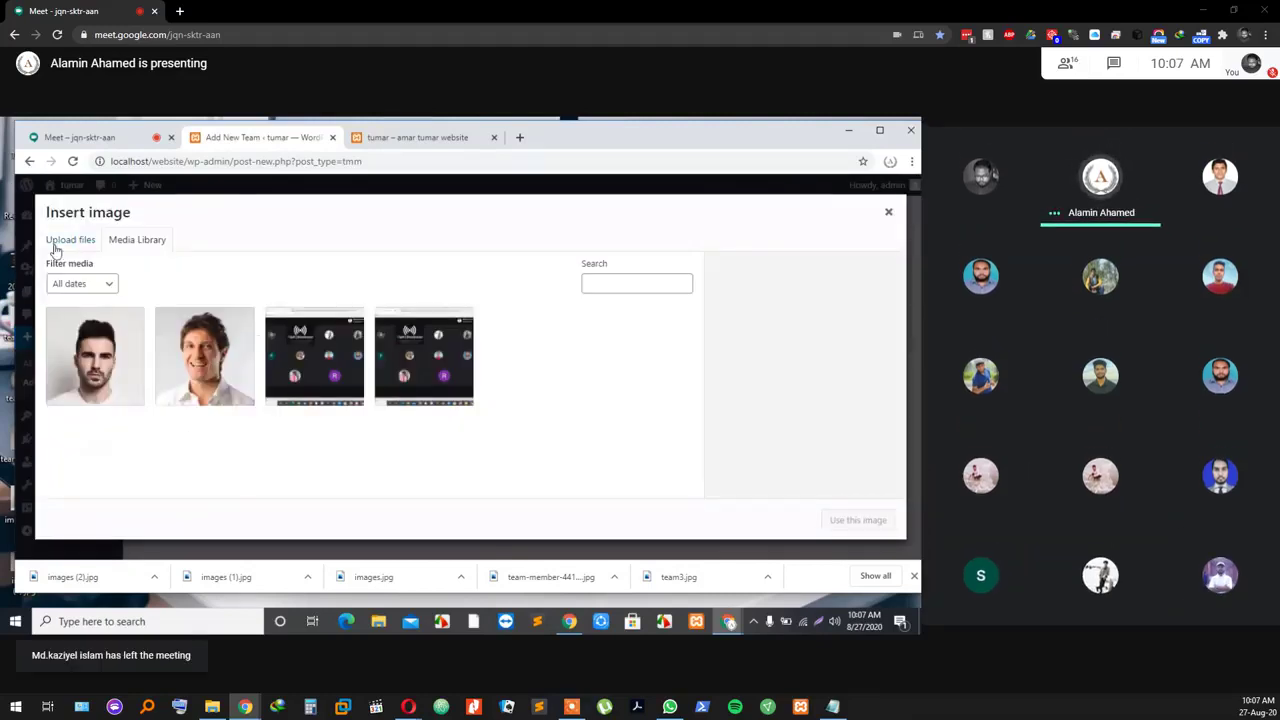
click(56, 245)
click(466, 401)
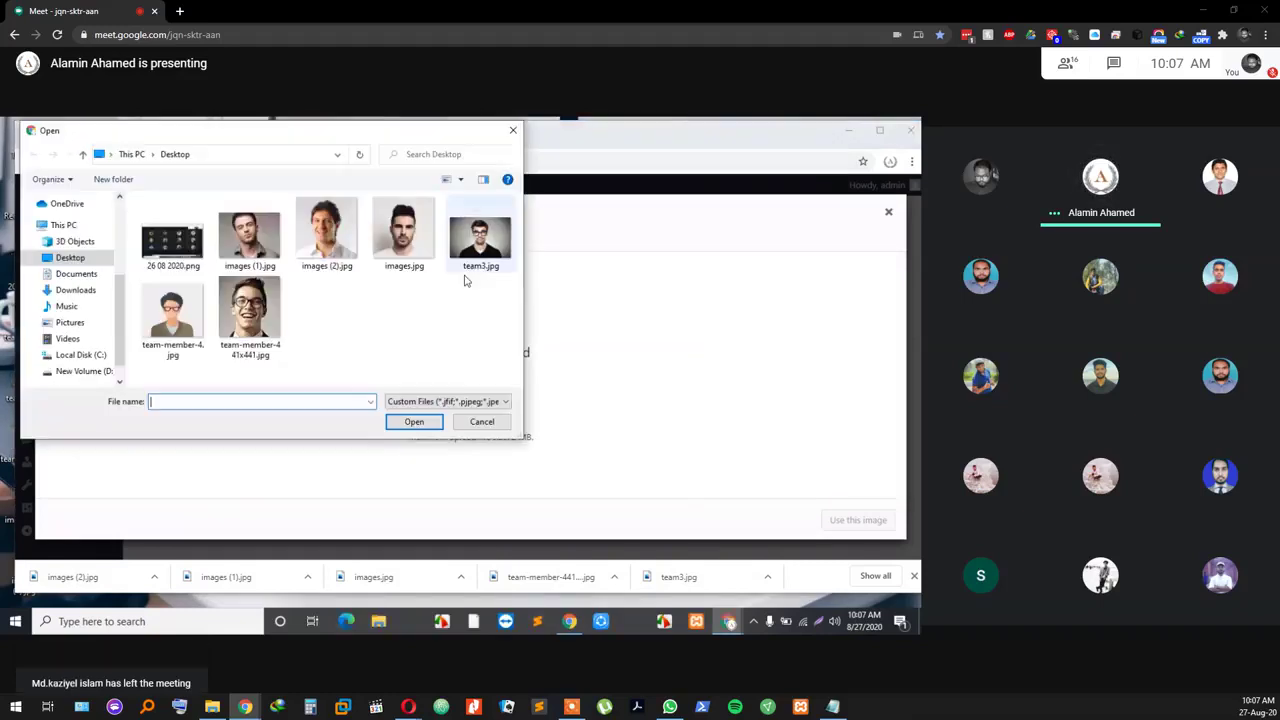
click(262, 316)
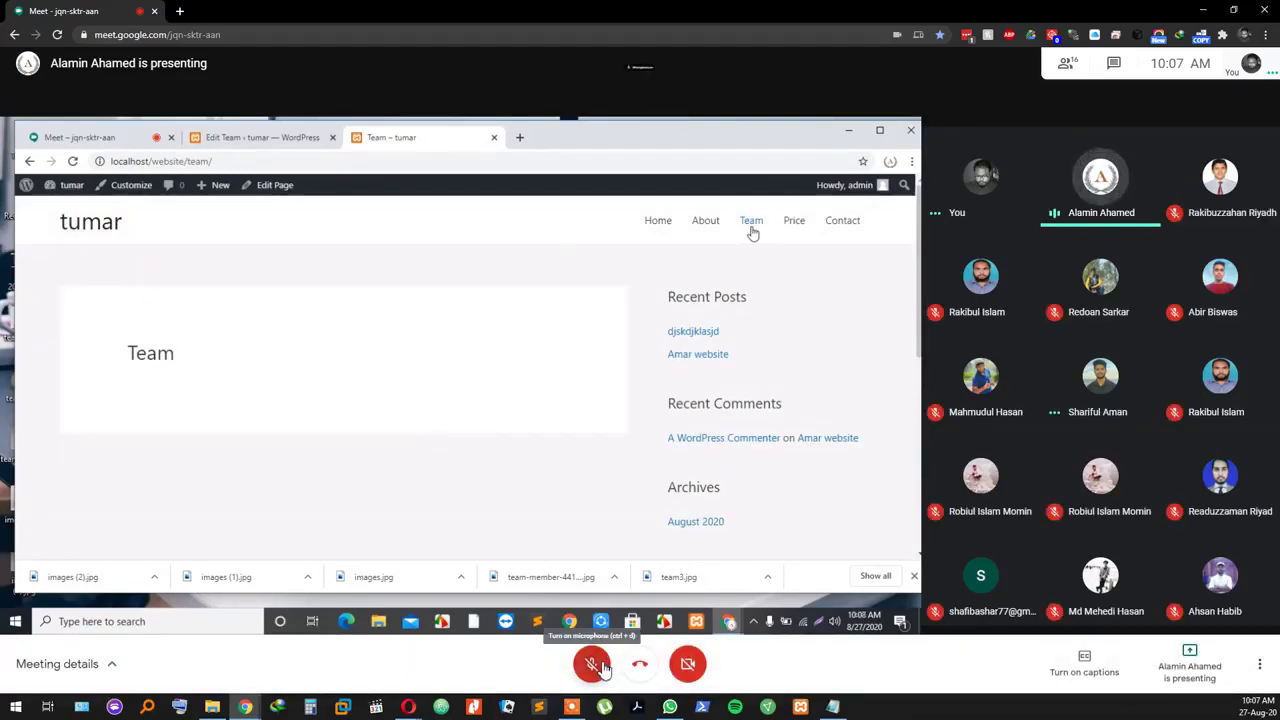
Step: Reload the site's Team page, then go back to the Freelancer Team editor tab
click(595, 664)
click(594, 664)
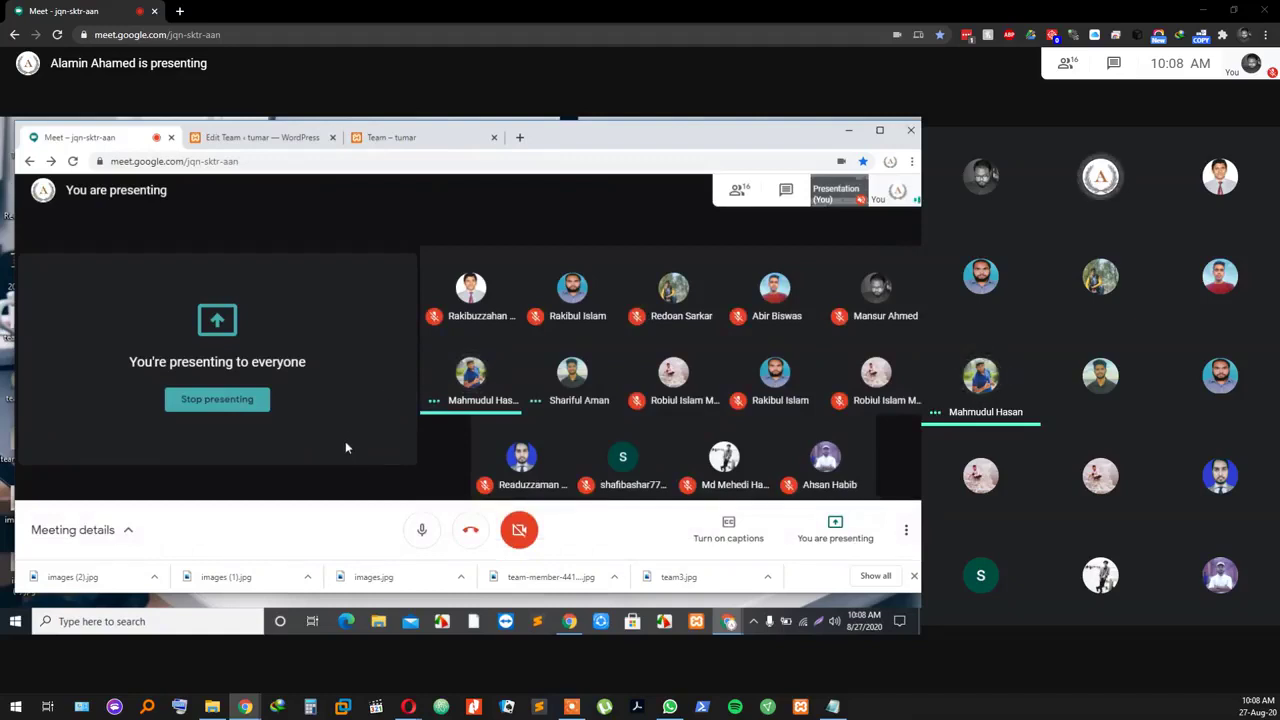
click(390, 138)
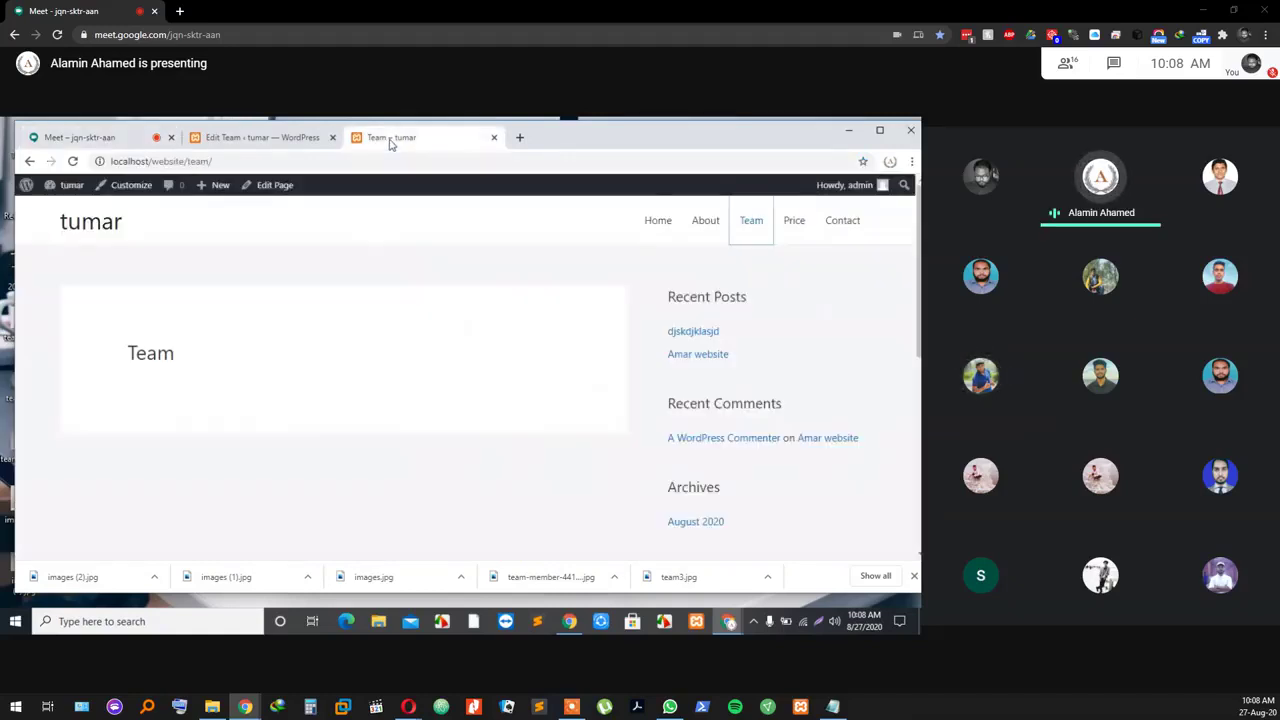
click(752, 222)
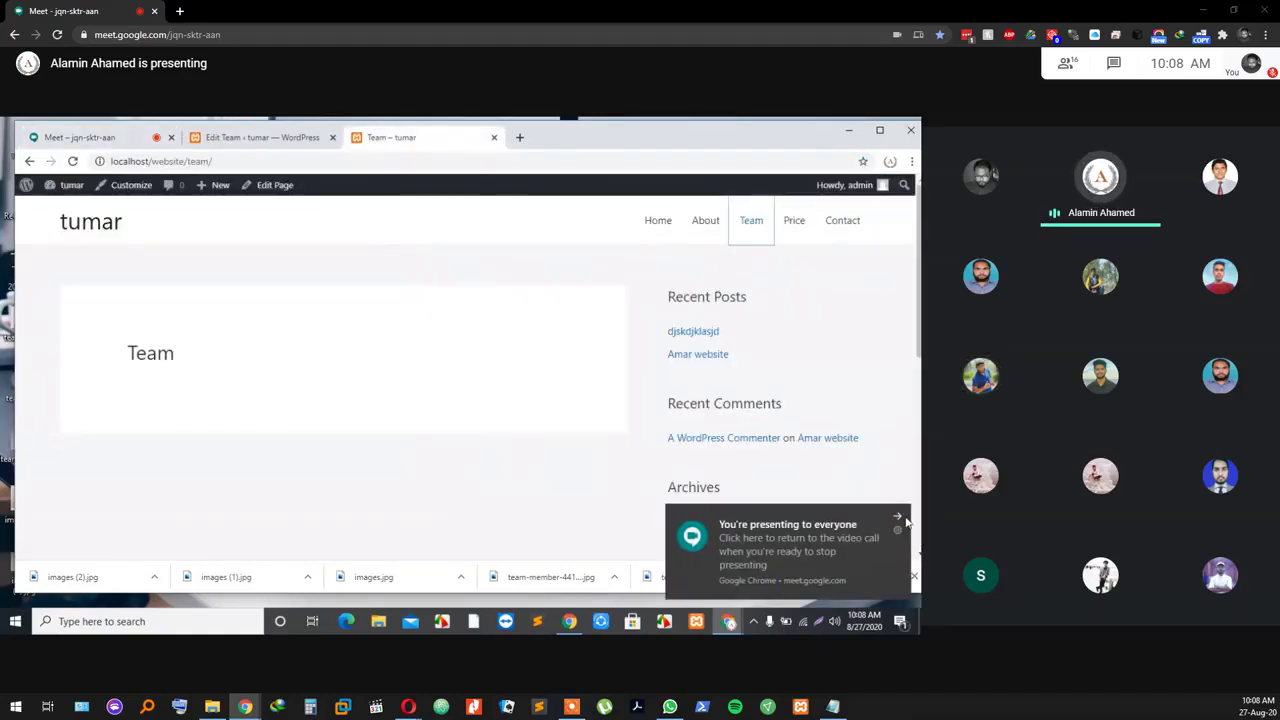
click(80, 137)
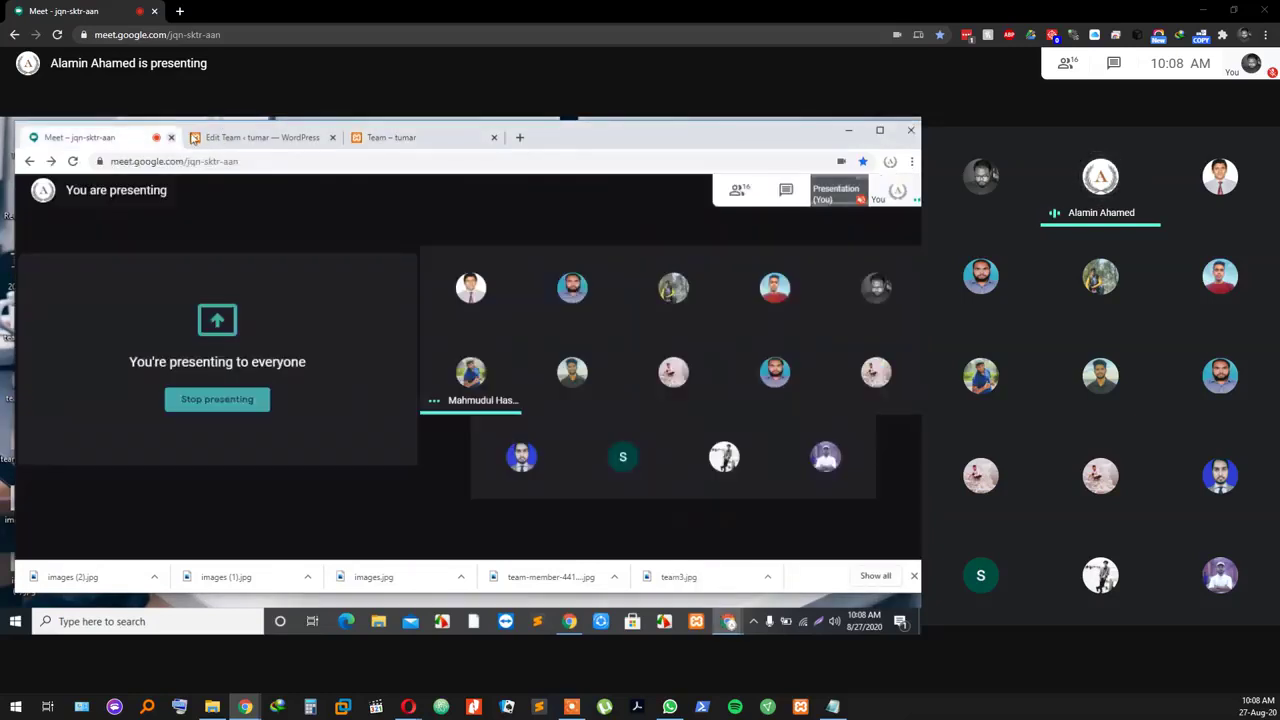
click(238, 138)
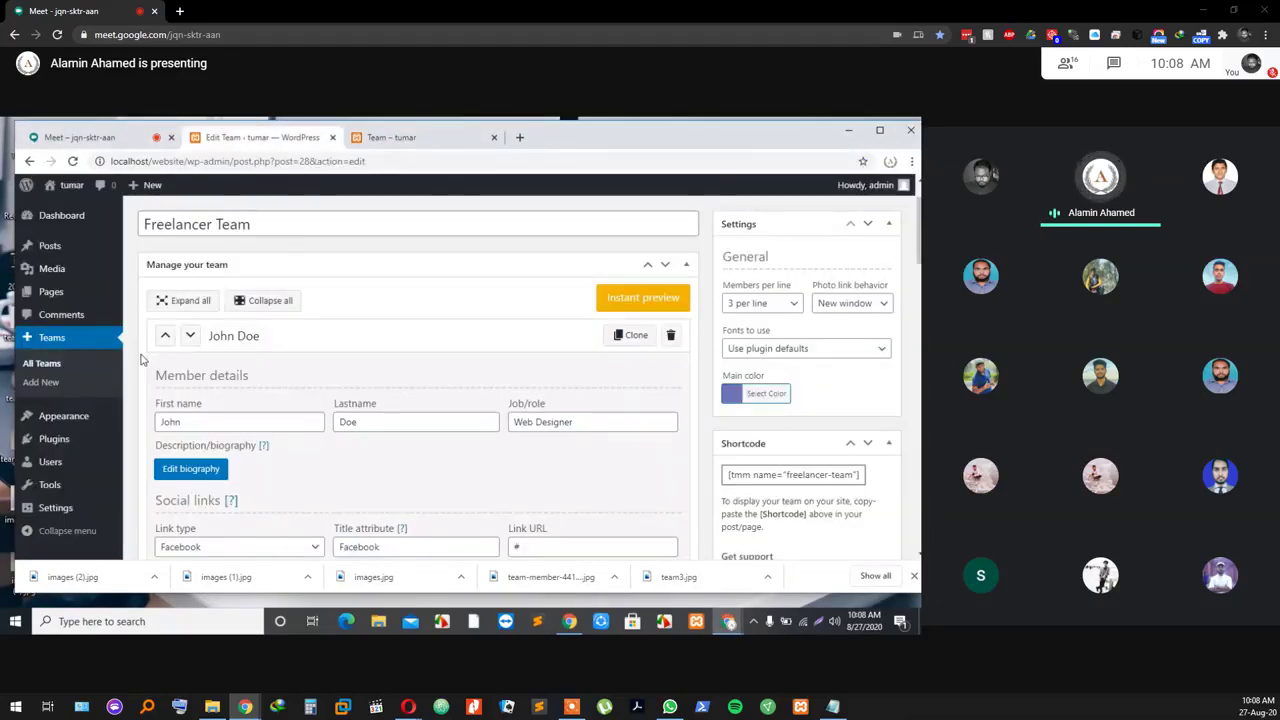
Step: Copy the shortcode [tmm name="freelancer-team"] from the All Teams list
click(57, 368)
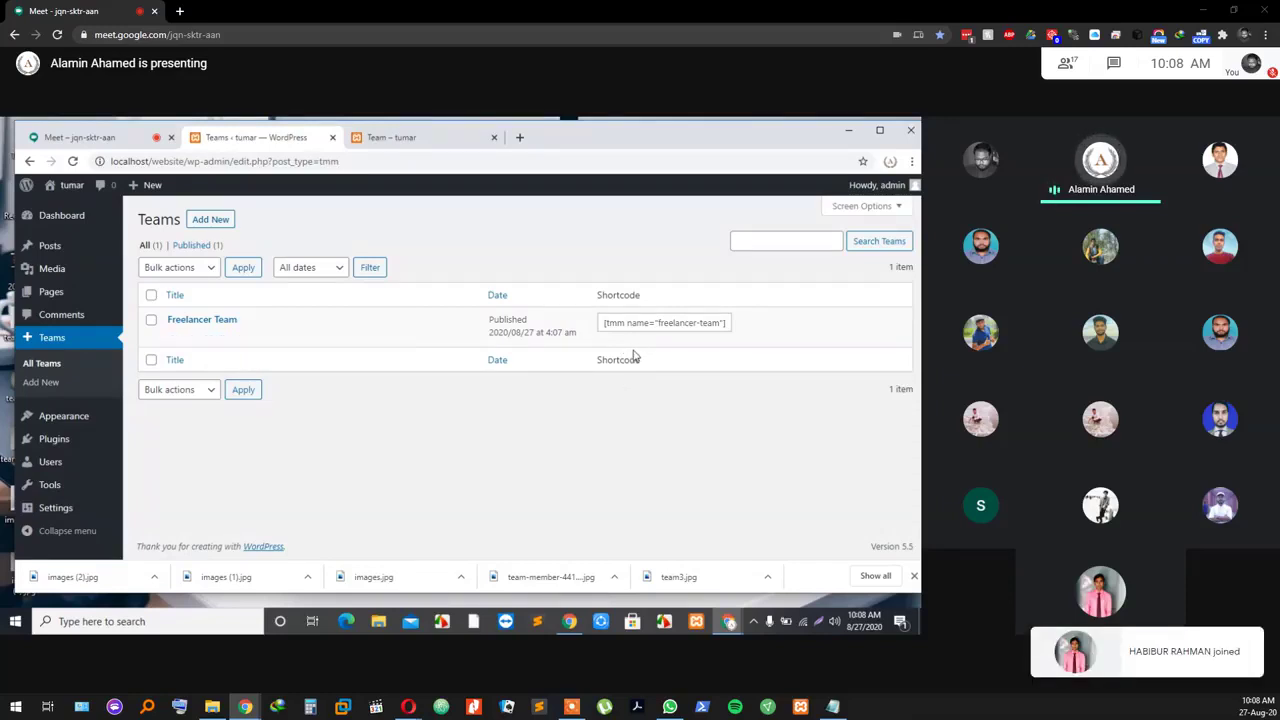
triple_click(684, 322)
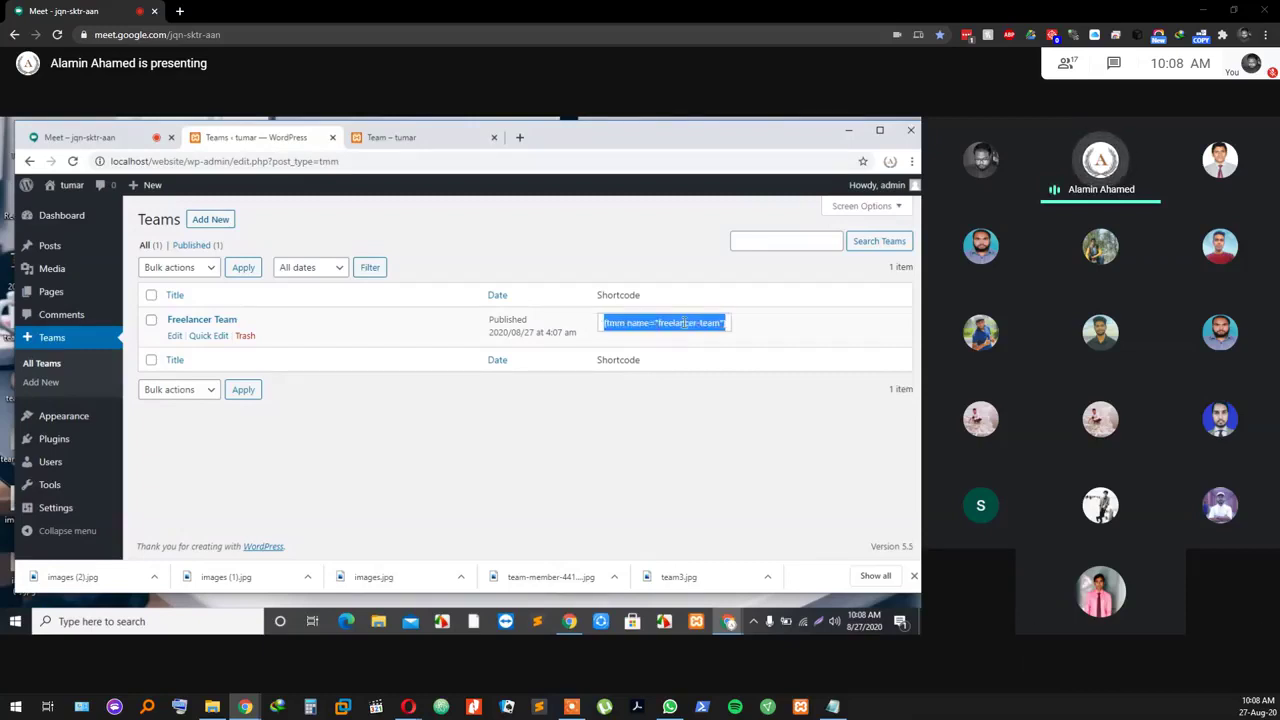
right_click(684, 322)
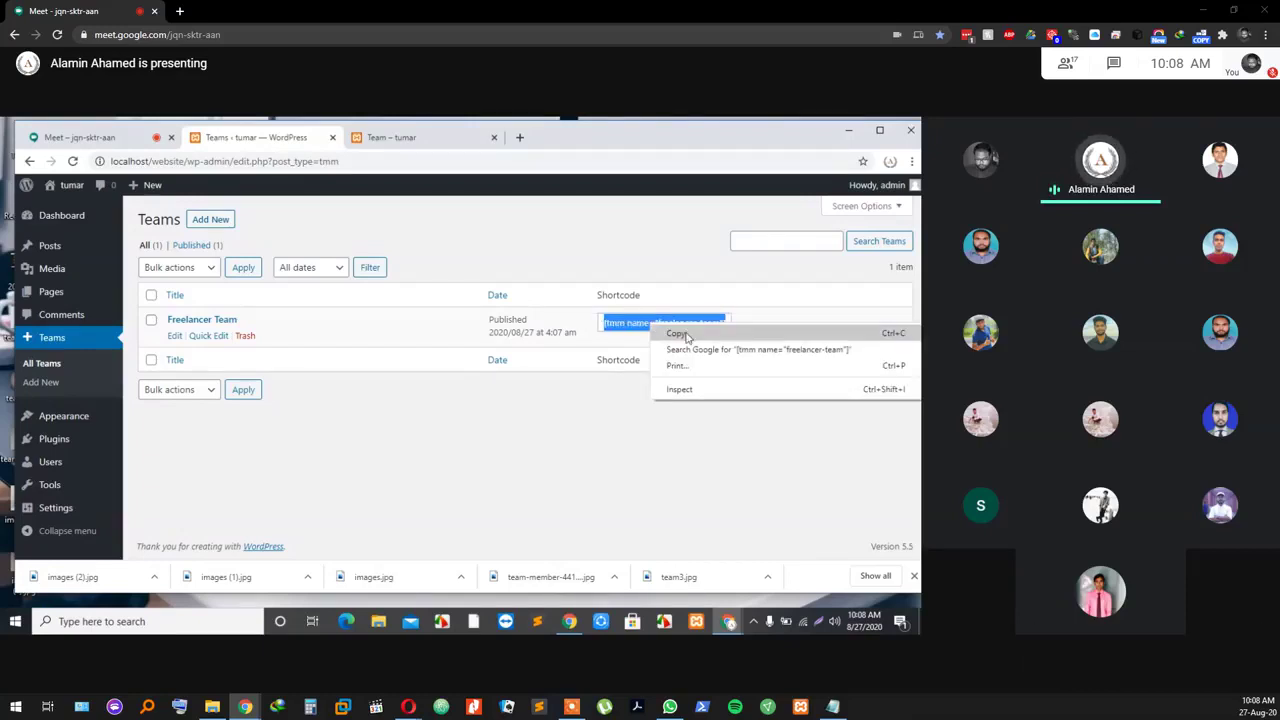
click(677, 333)
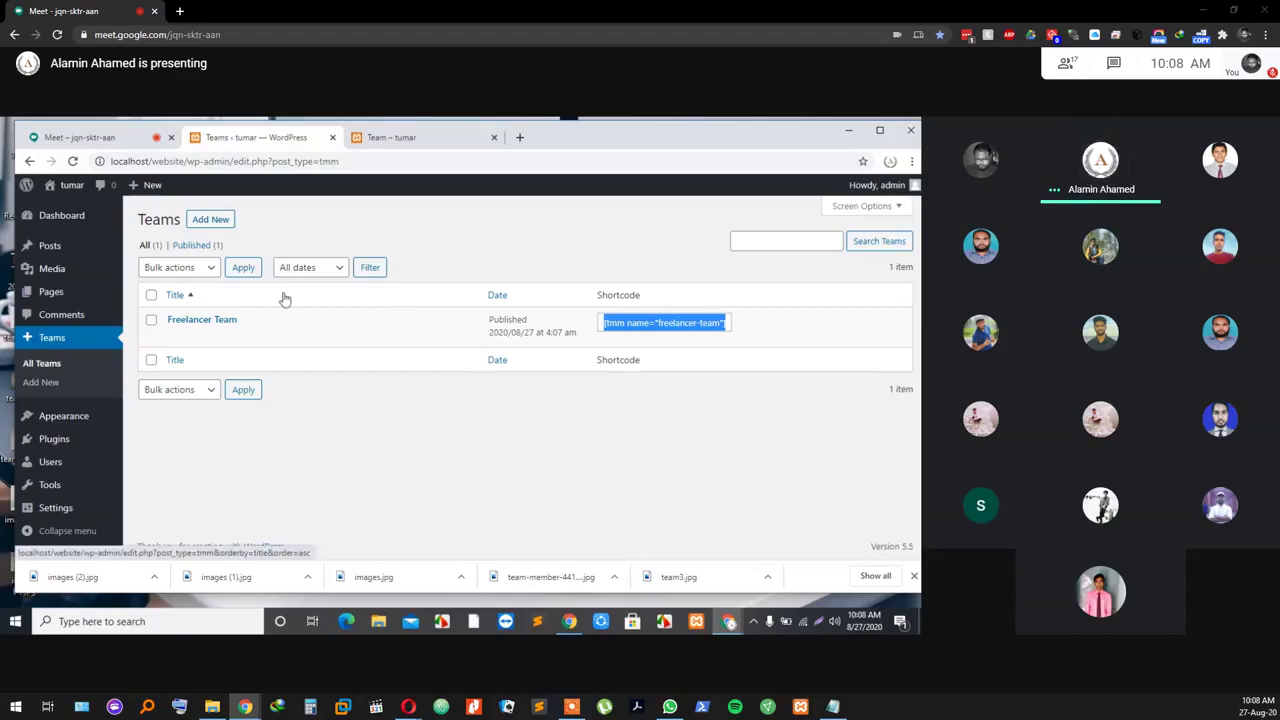
click(92, 136)
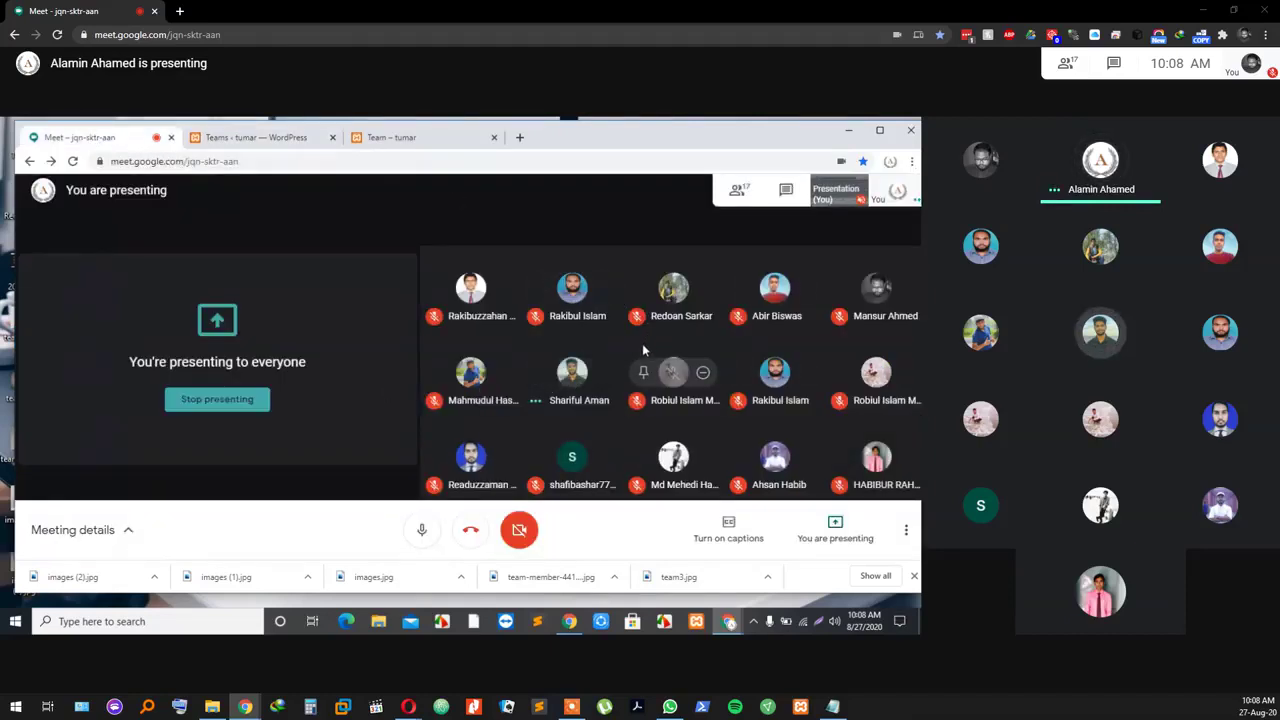
click(270, 137)
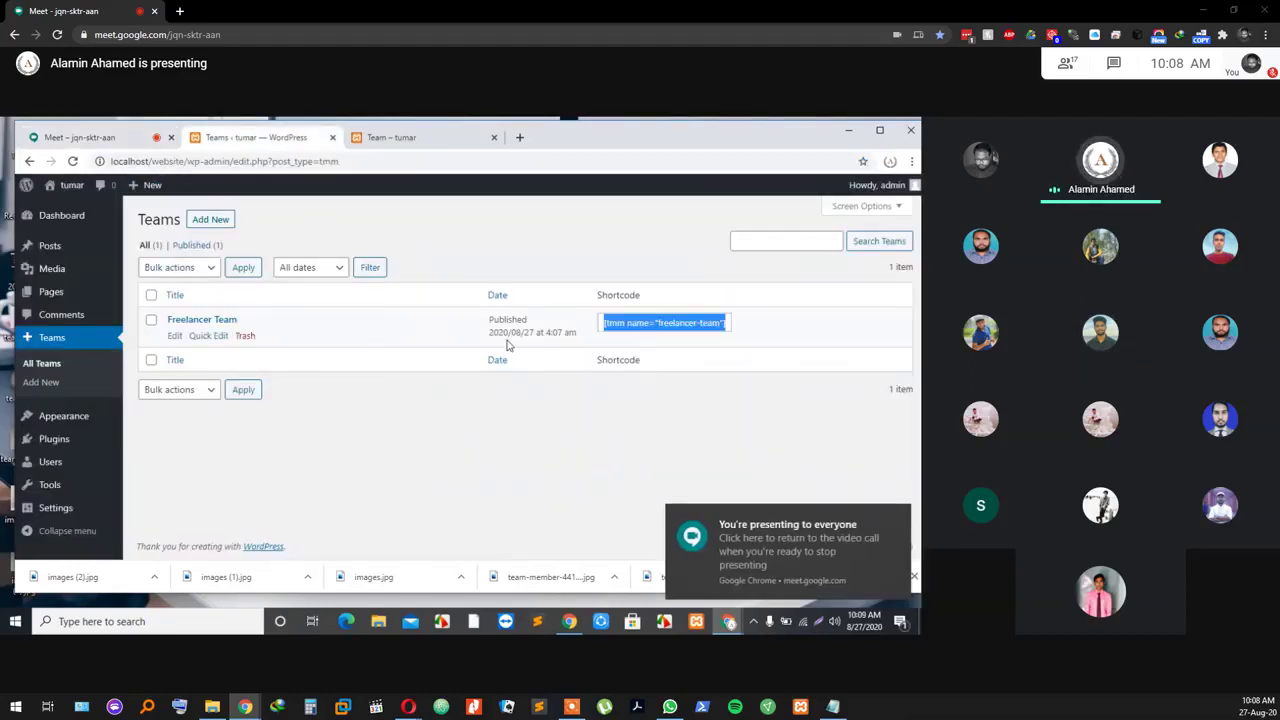
Step: Open the Team page in the editor with the caret in the empty paragraph below the title
click(53, 296)
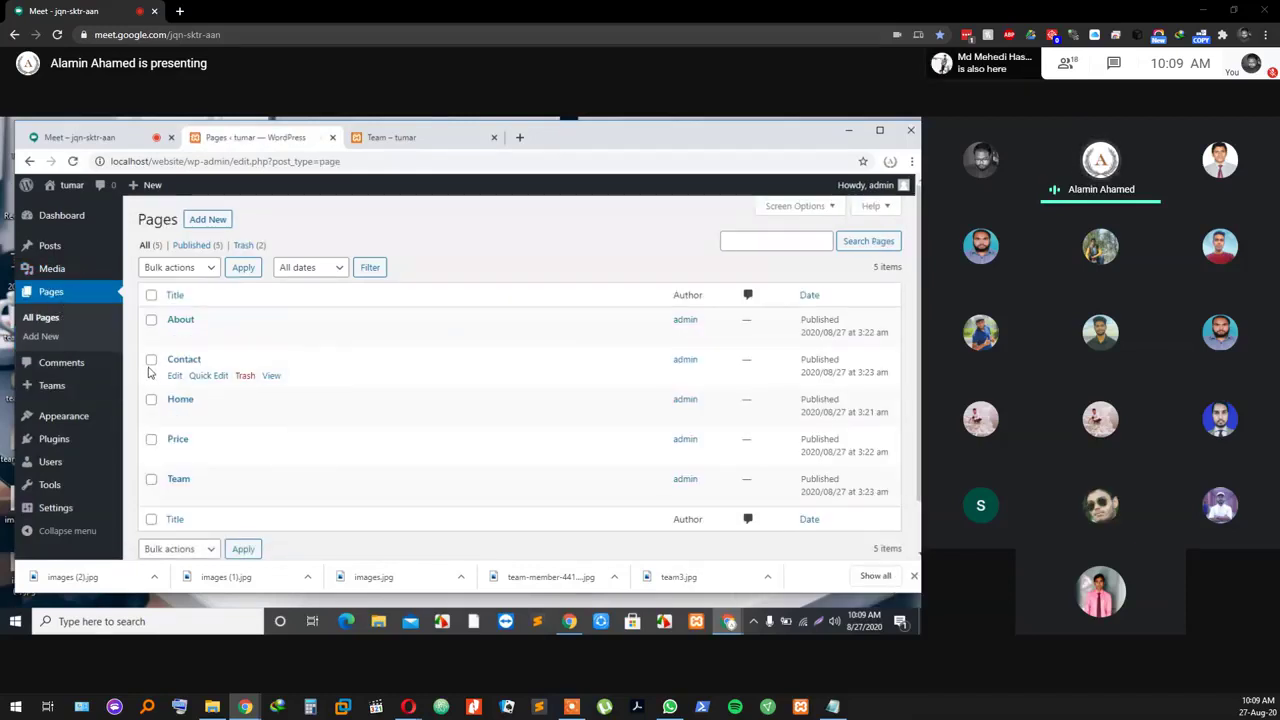
scroll(160, 400, down, 2)
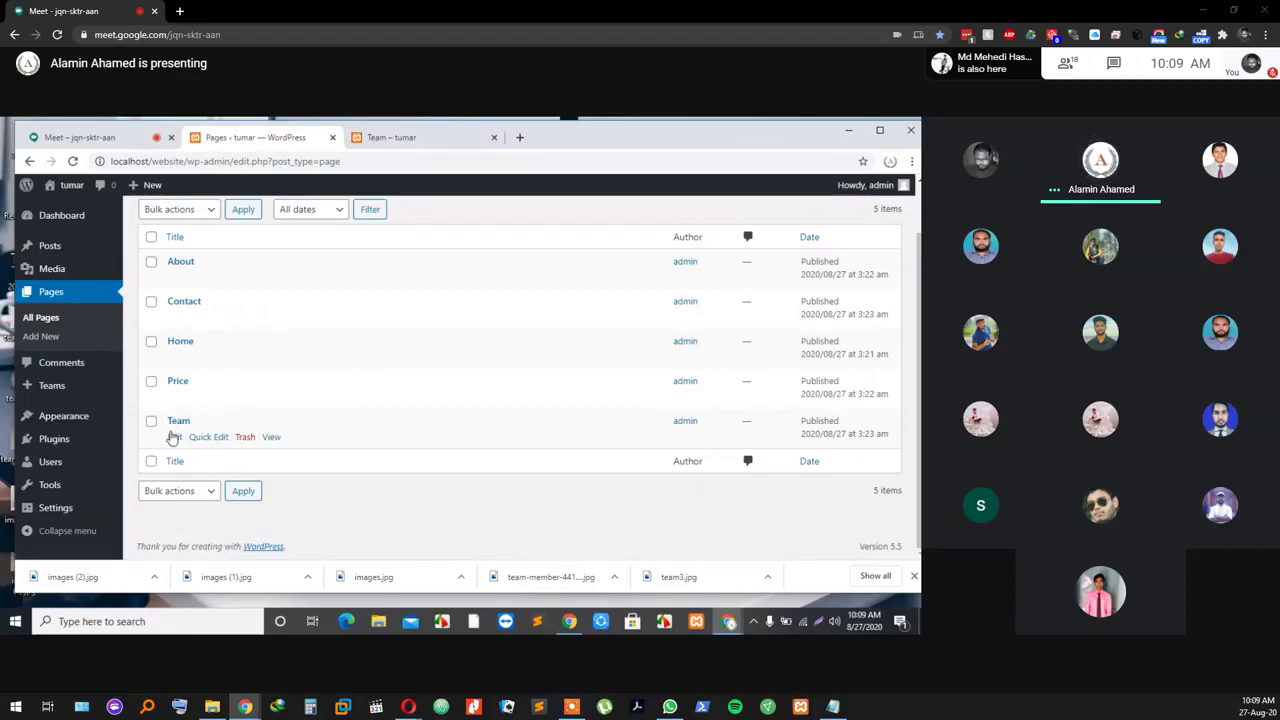
click(173, 438)
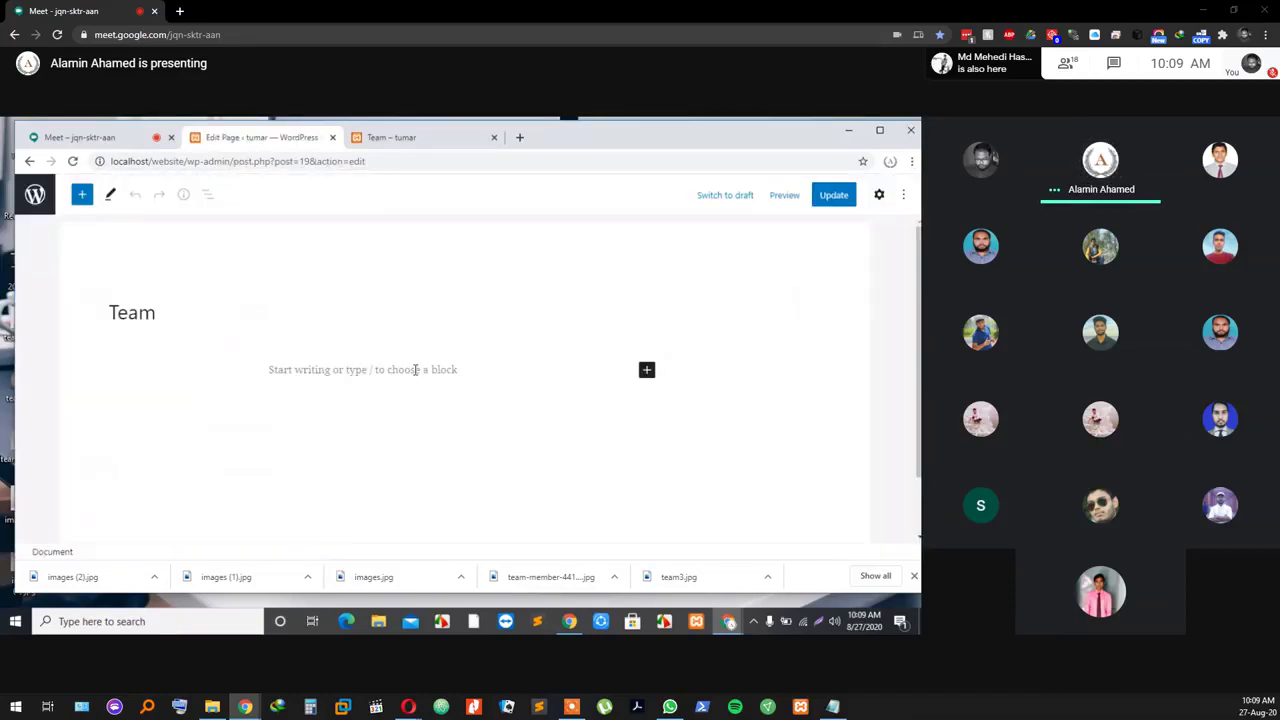
click(400, 368)
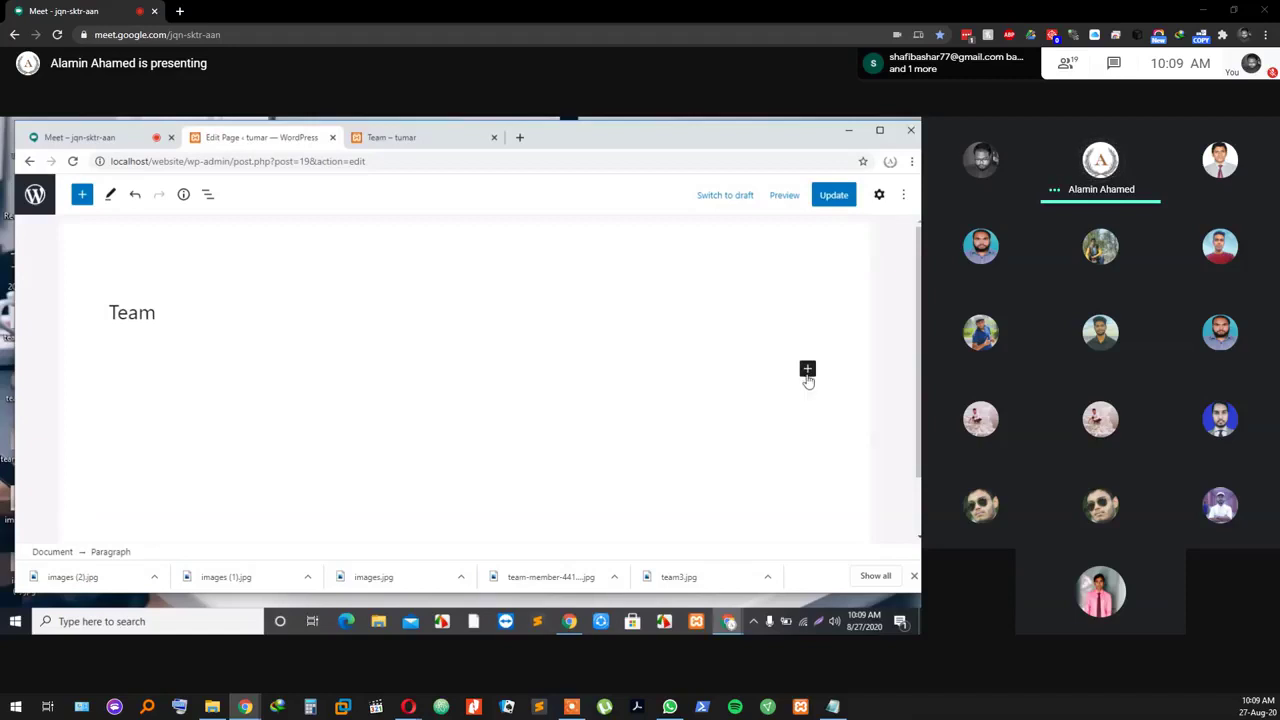
click(807, 370)
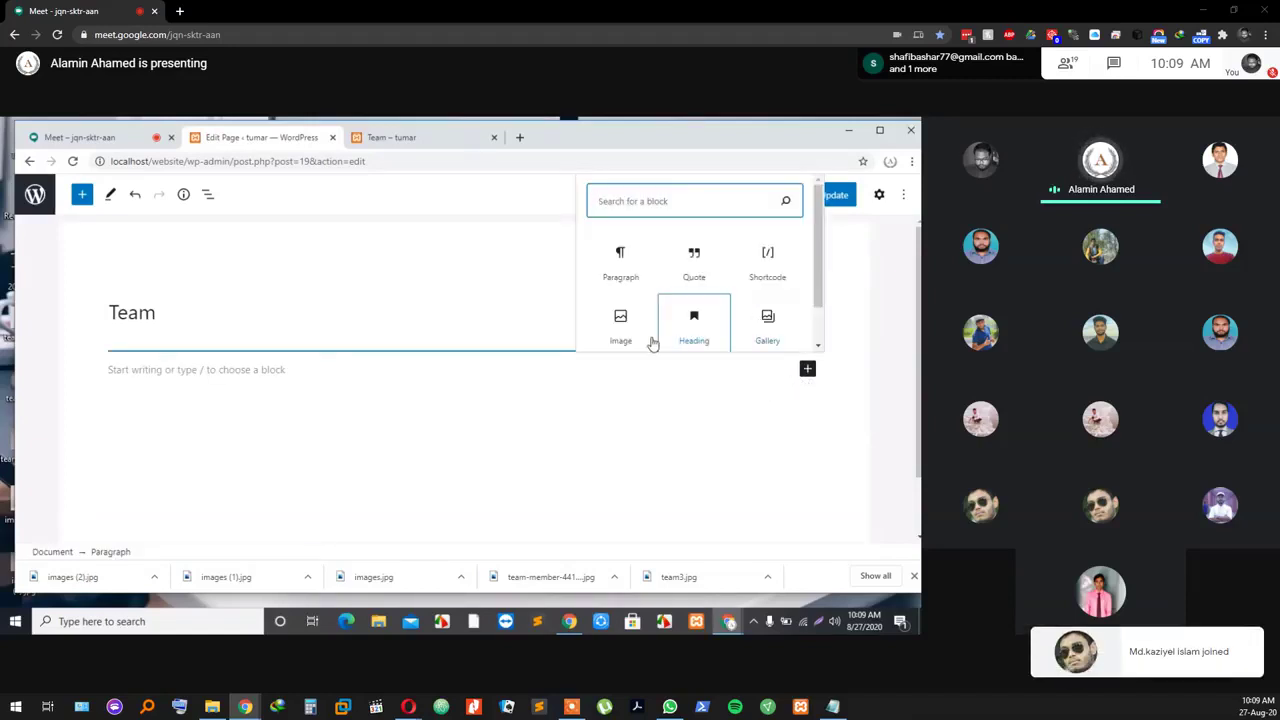
click(184, 367)
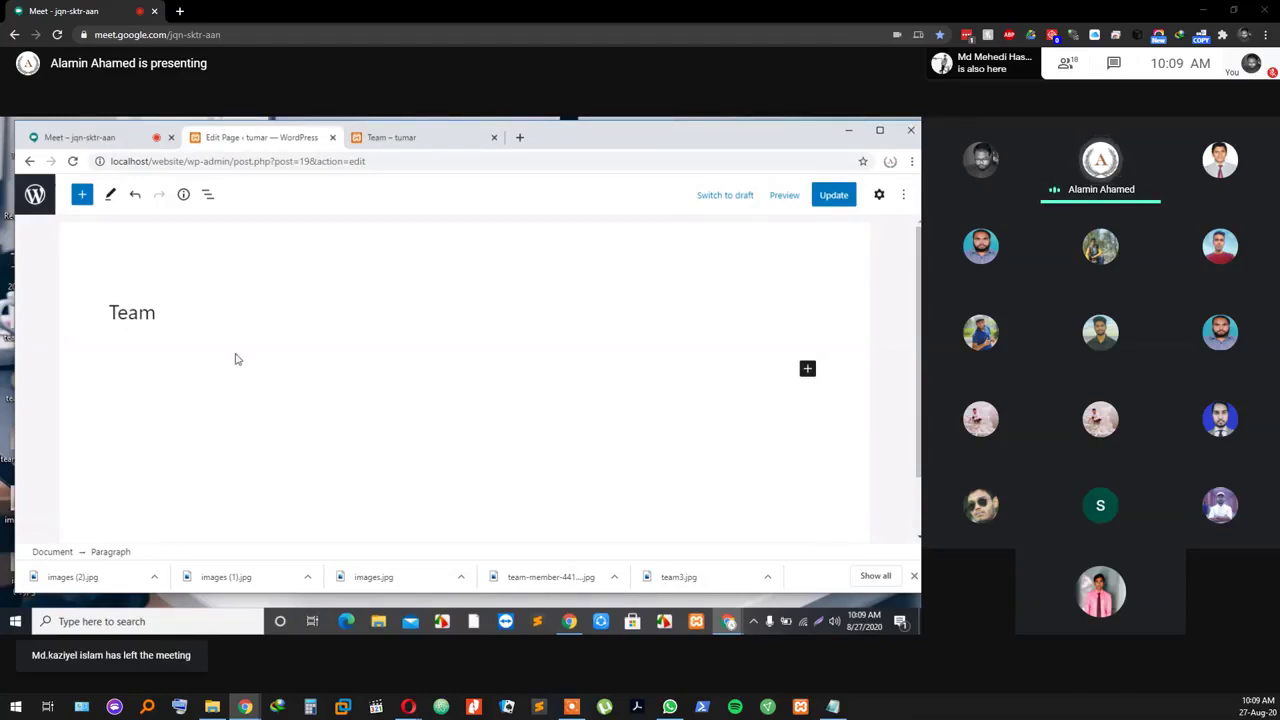
click(218, 368)
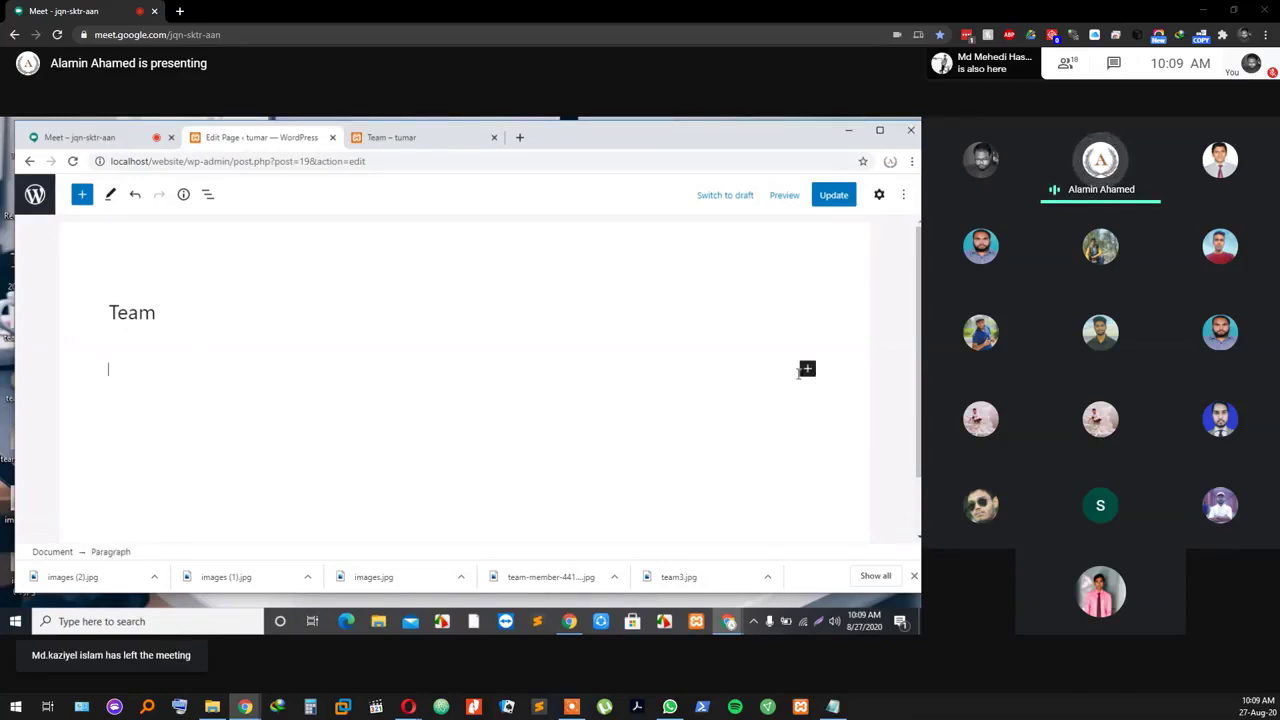
Step: Insert a Shortcode block containing [tmm name="freelancer-team"] and update the page
click(807, 369)
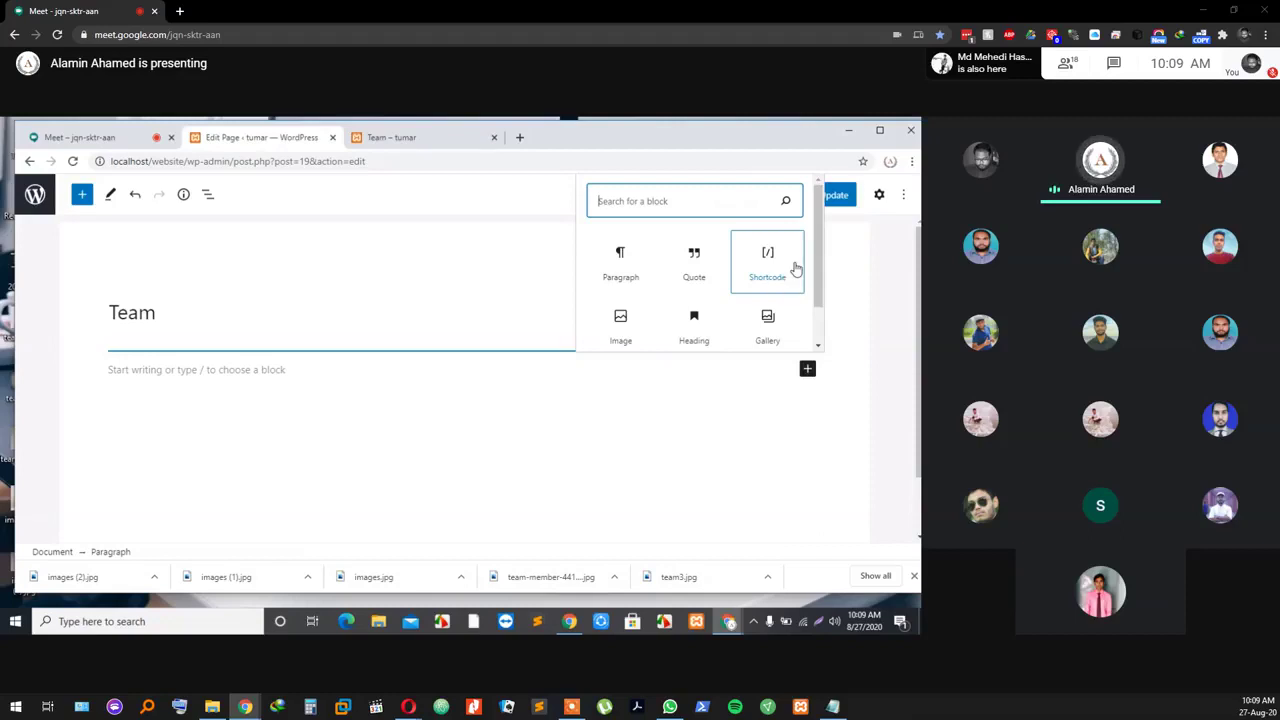
click(772, 277)
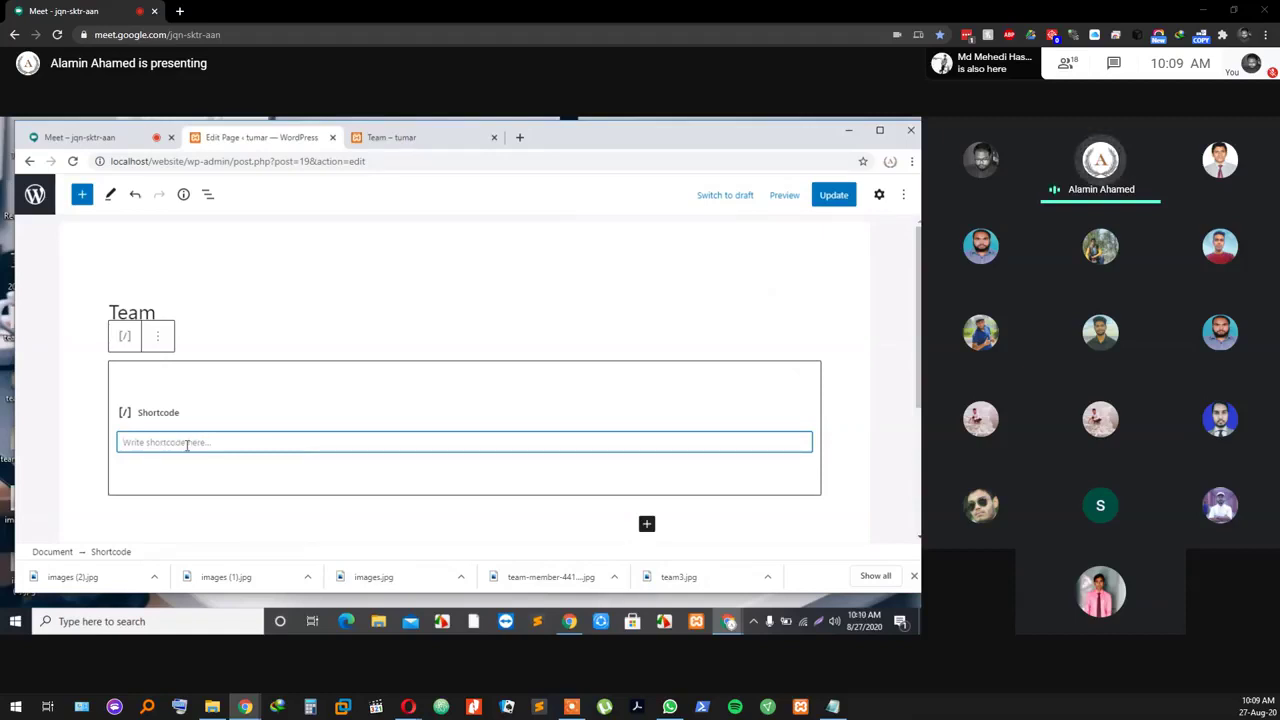
key(ctrl+v)
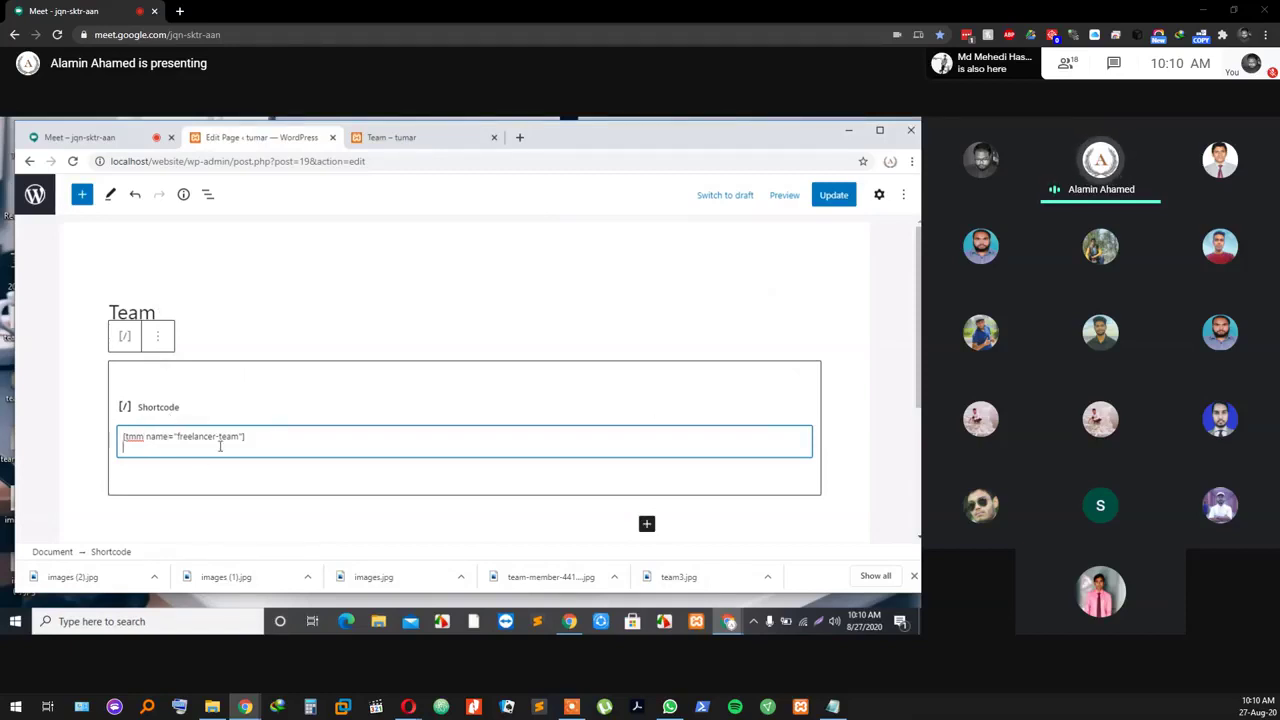
click(828, 200)
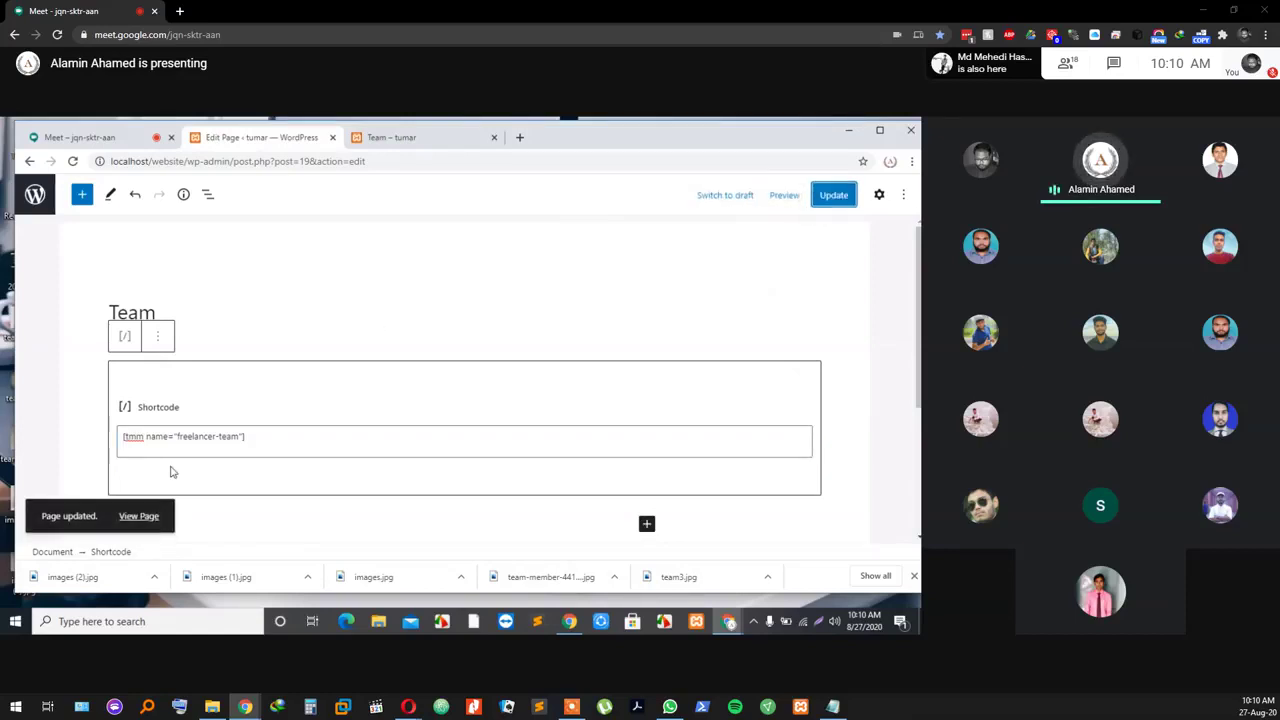
click(400, 140)
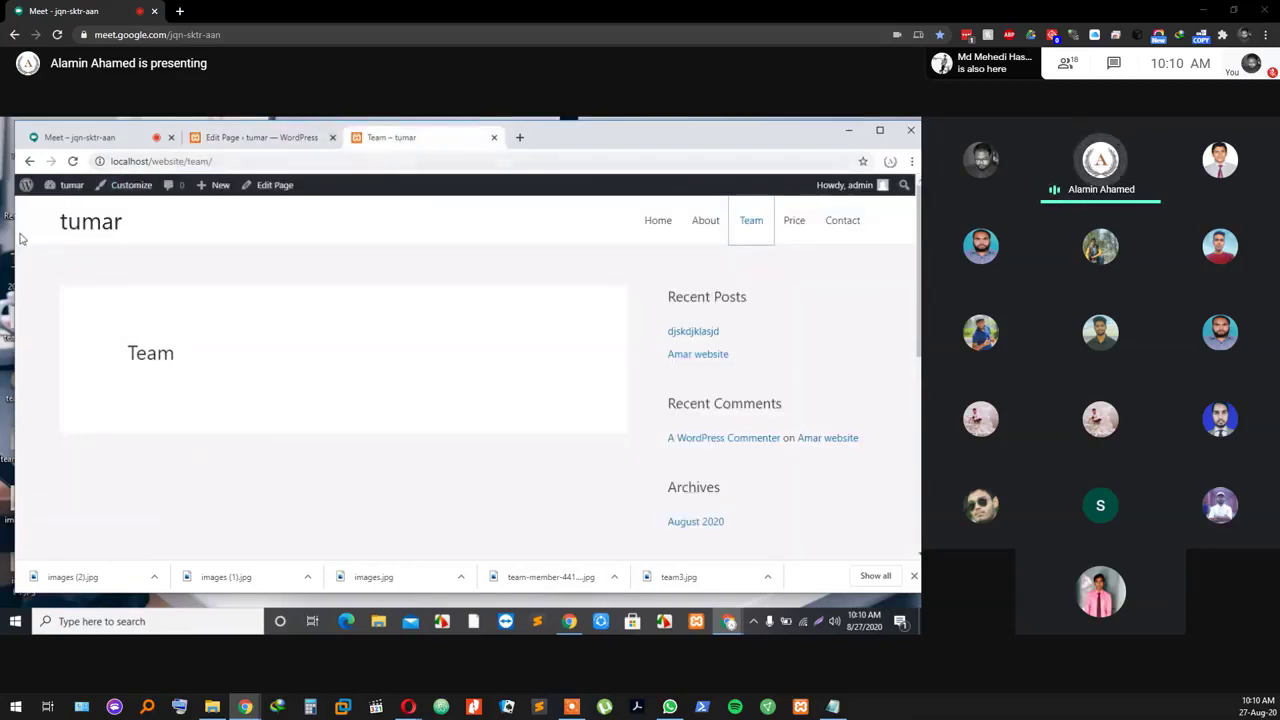
click(72, 161)
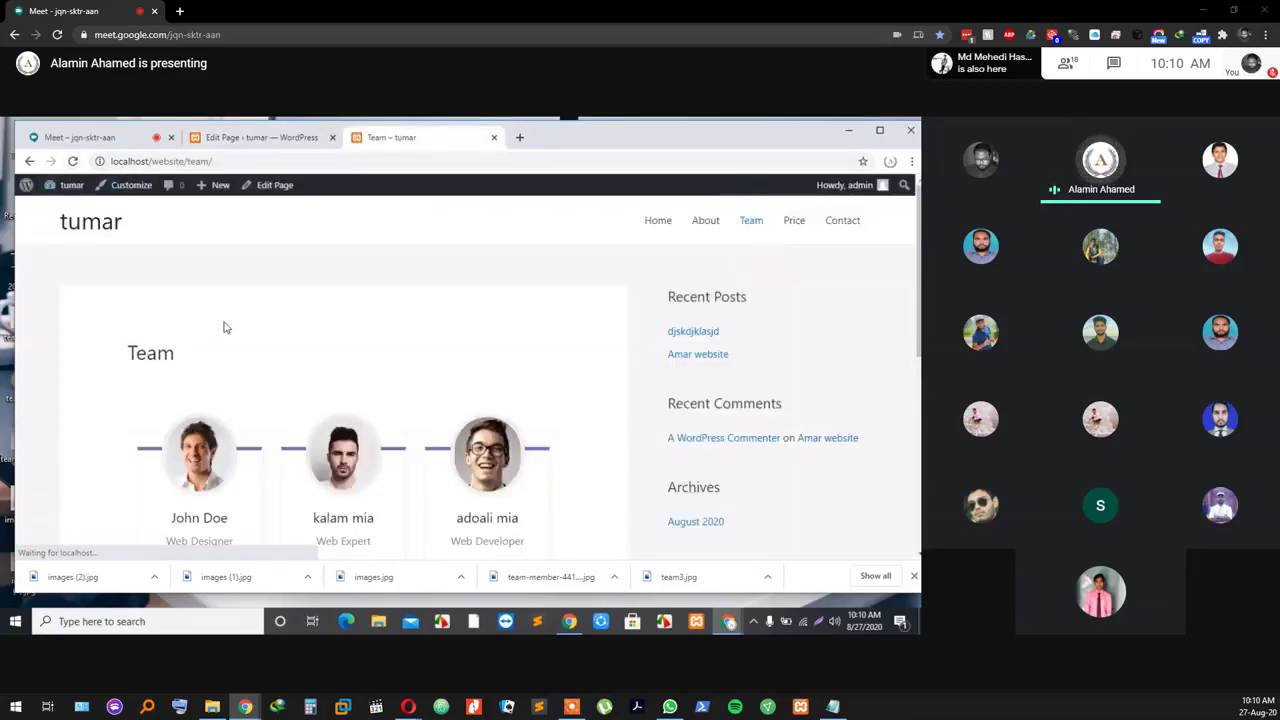
scroll(225, 360, down, 2)
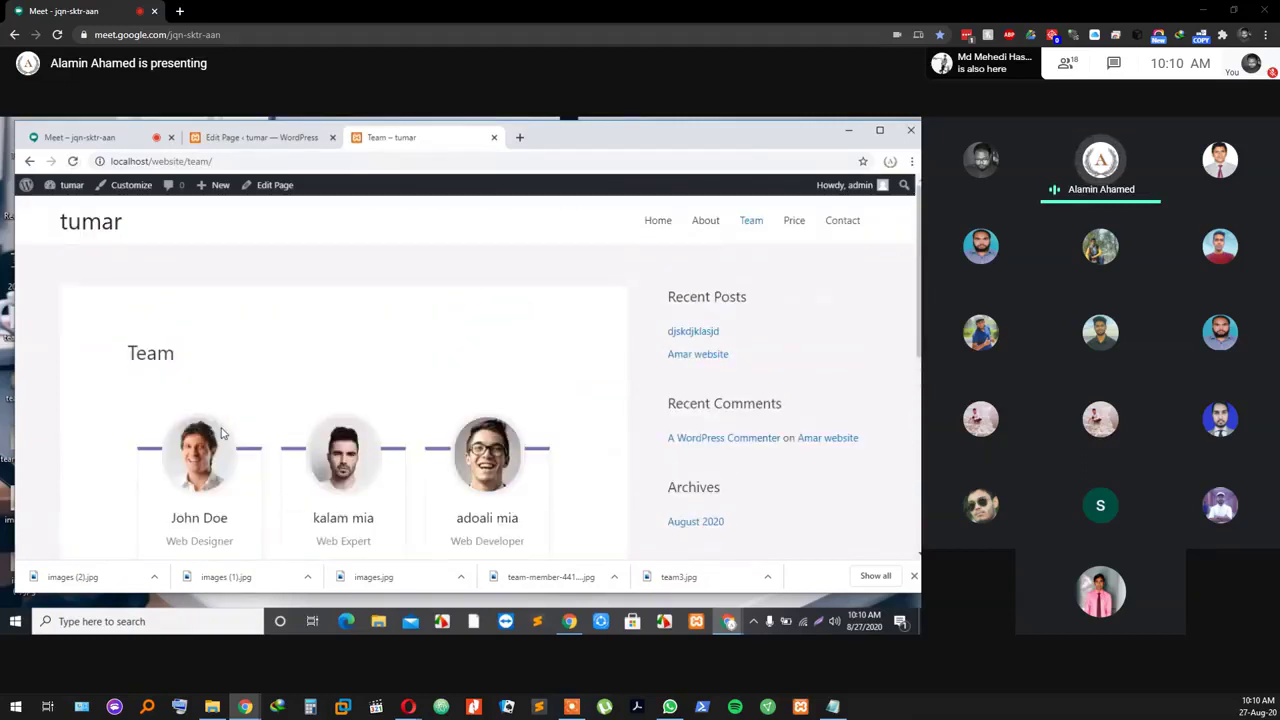
scroll(223, 434, down, 2)
scroll(223, 430, up, 1)
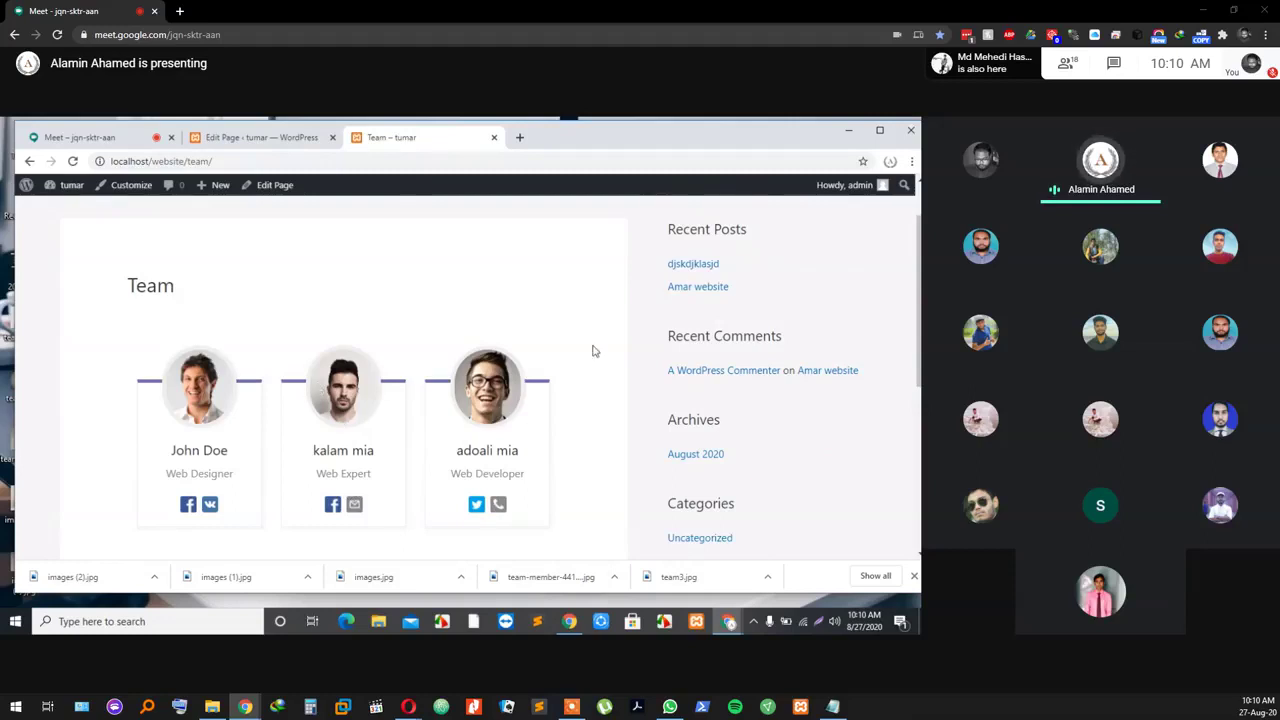
scroll(400, 480, up, 1)
scroll(360, 450, down, 1)
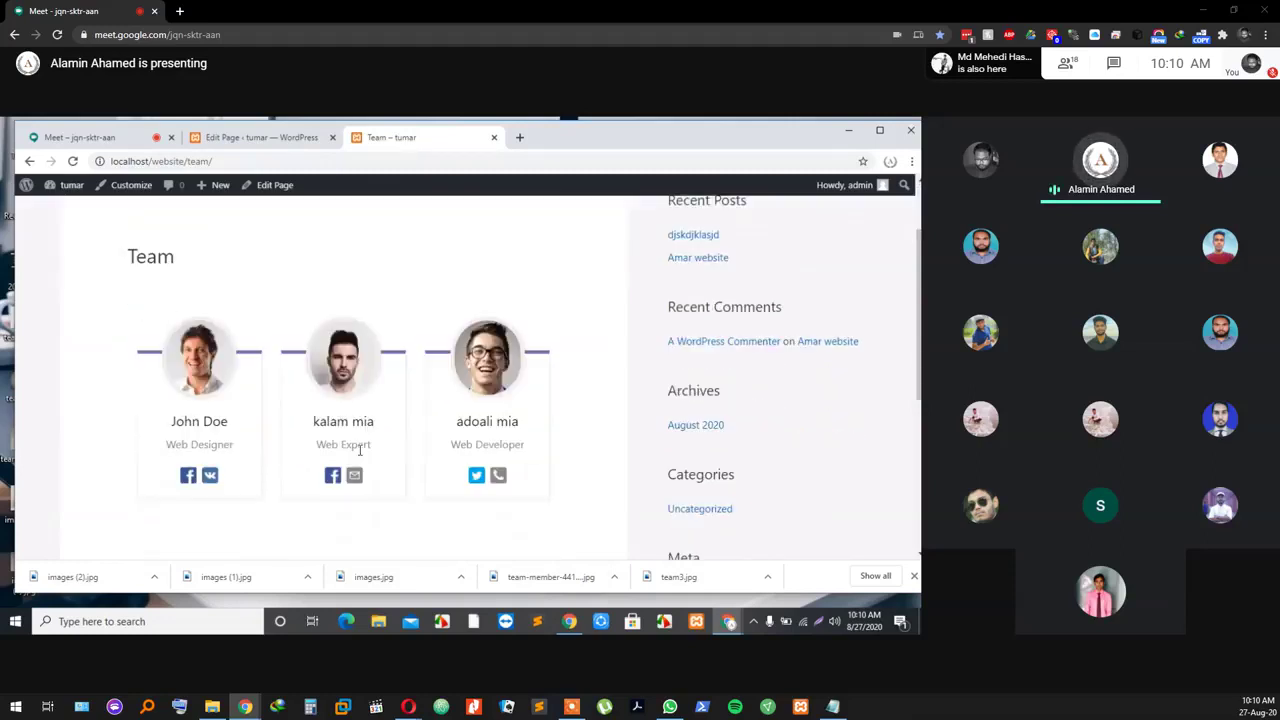
scroll(360, 455, down, 2)
scroll(360, 463, up, 3)
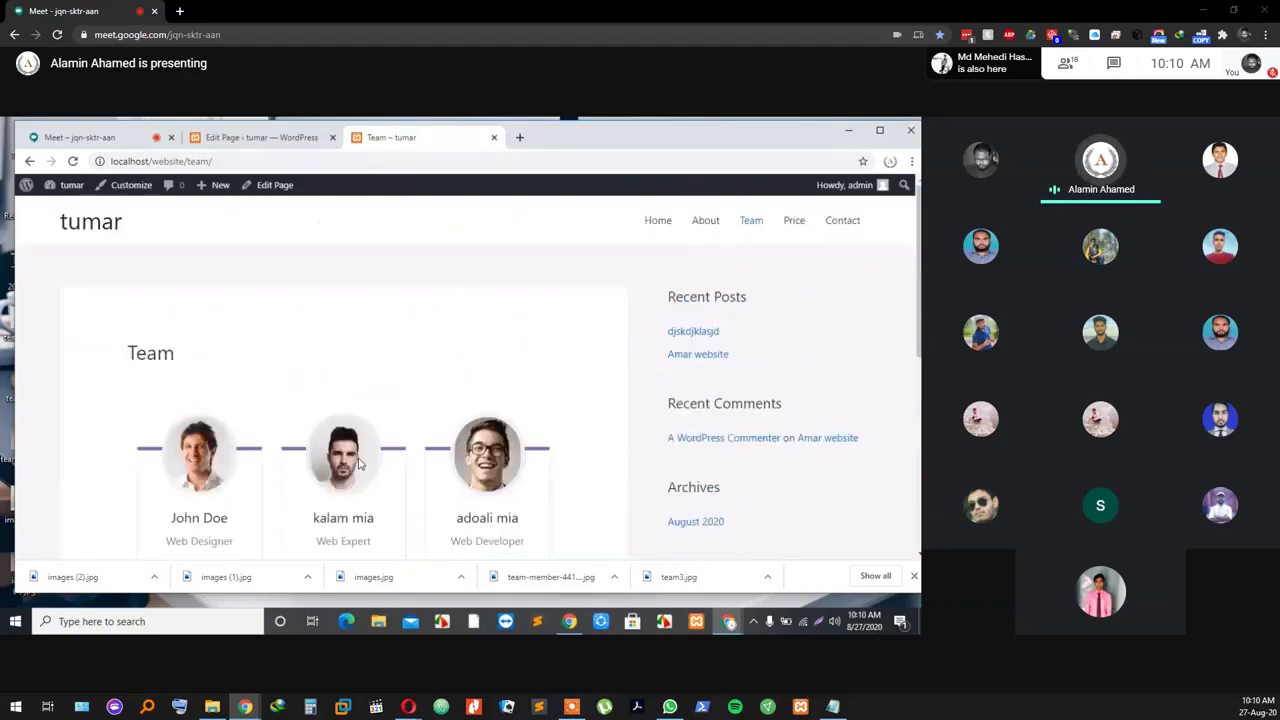
scroll(331, 505, down, 2)
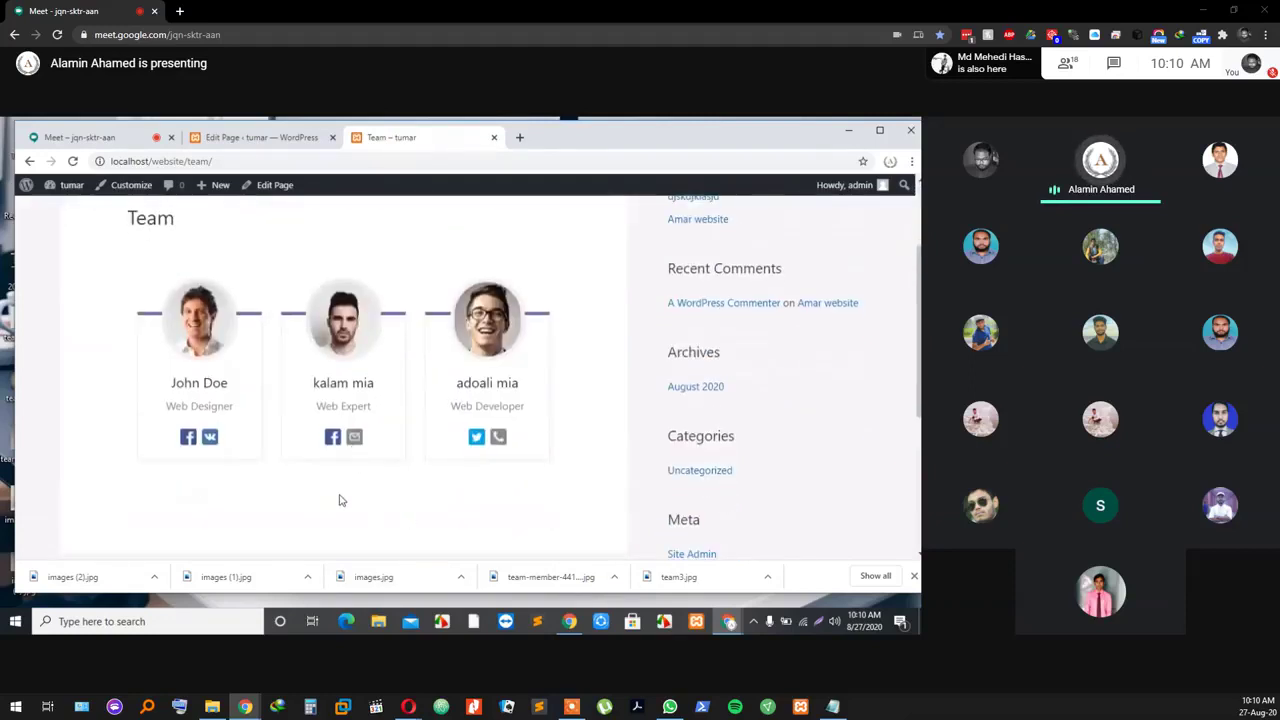
scroll(340, 500, up, 2)
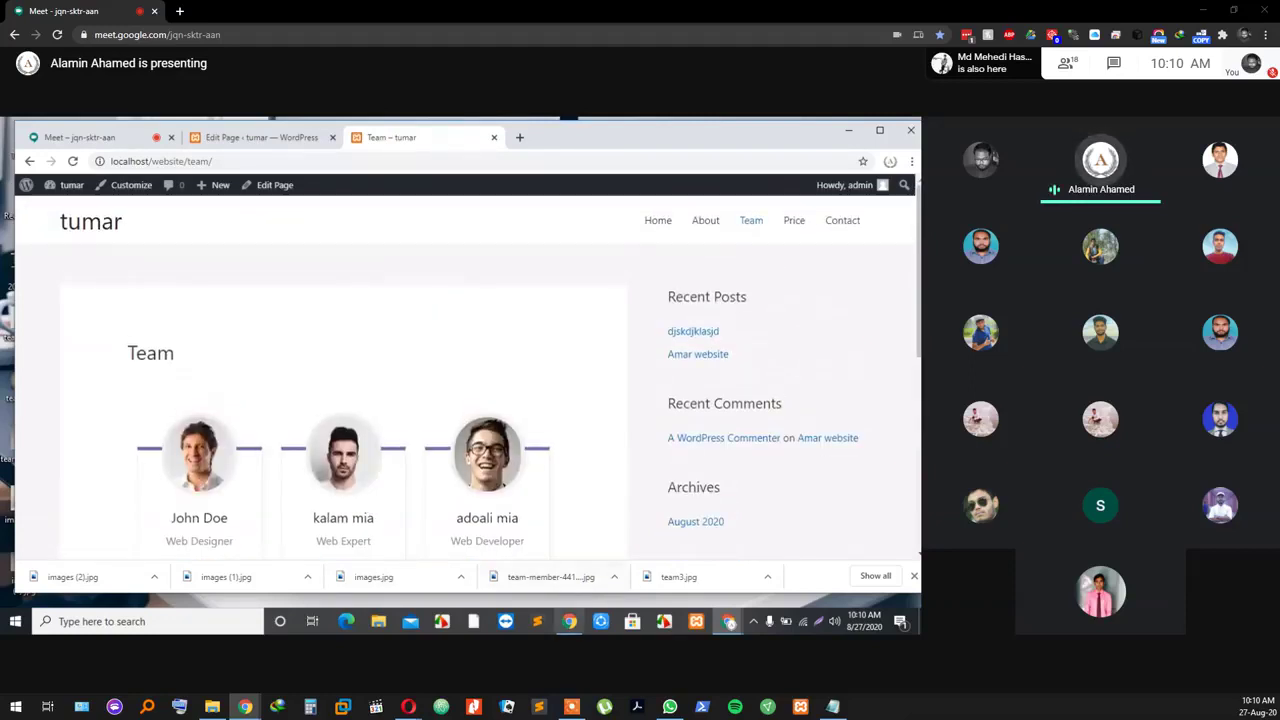
click(538, 621)
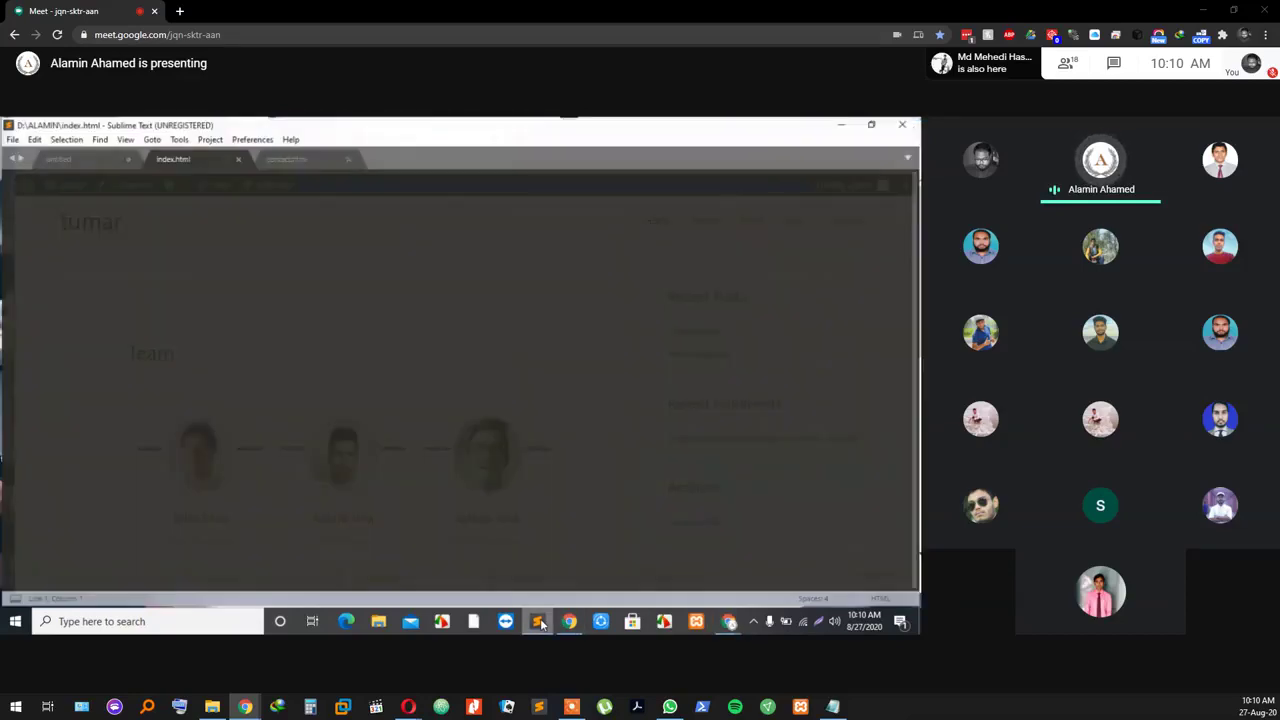
Step: Look over index.html's header menu markup, then minimize Sublime Text to reveal the browser
scroll(450, 395, down, 10)
scroll(420, 392, up, 5)
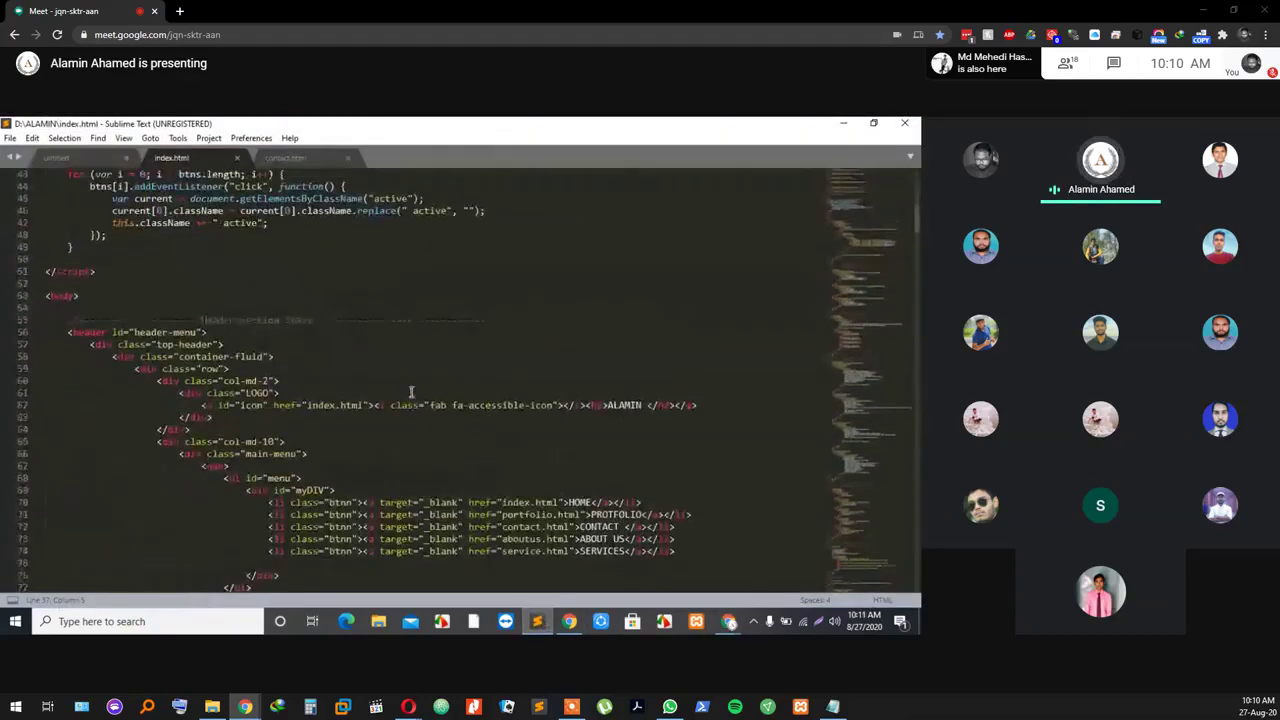
scroll(414, 391, down, 6)
scroll(414, 391, up, 1)
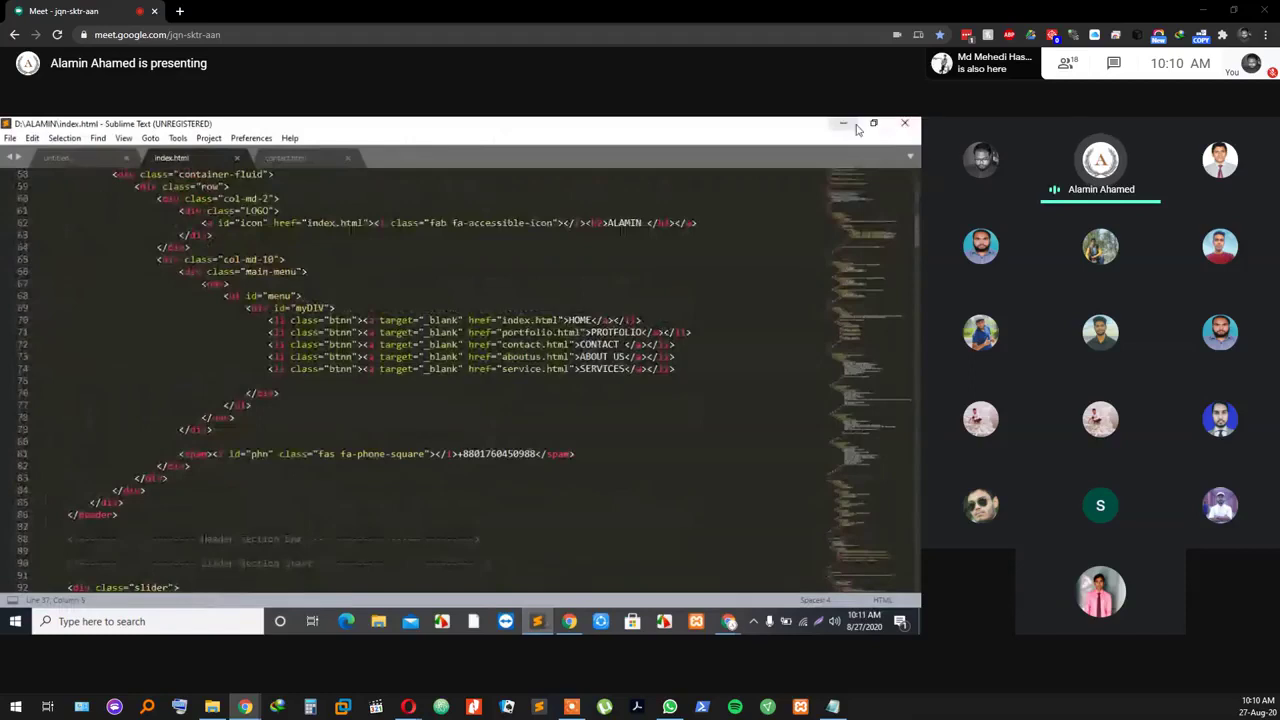
click(845, 124)
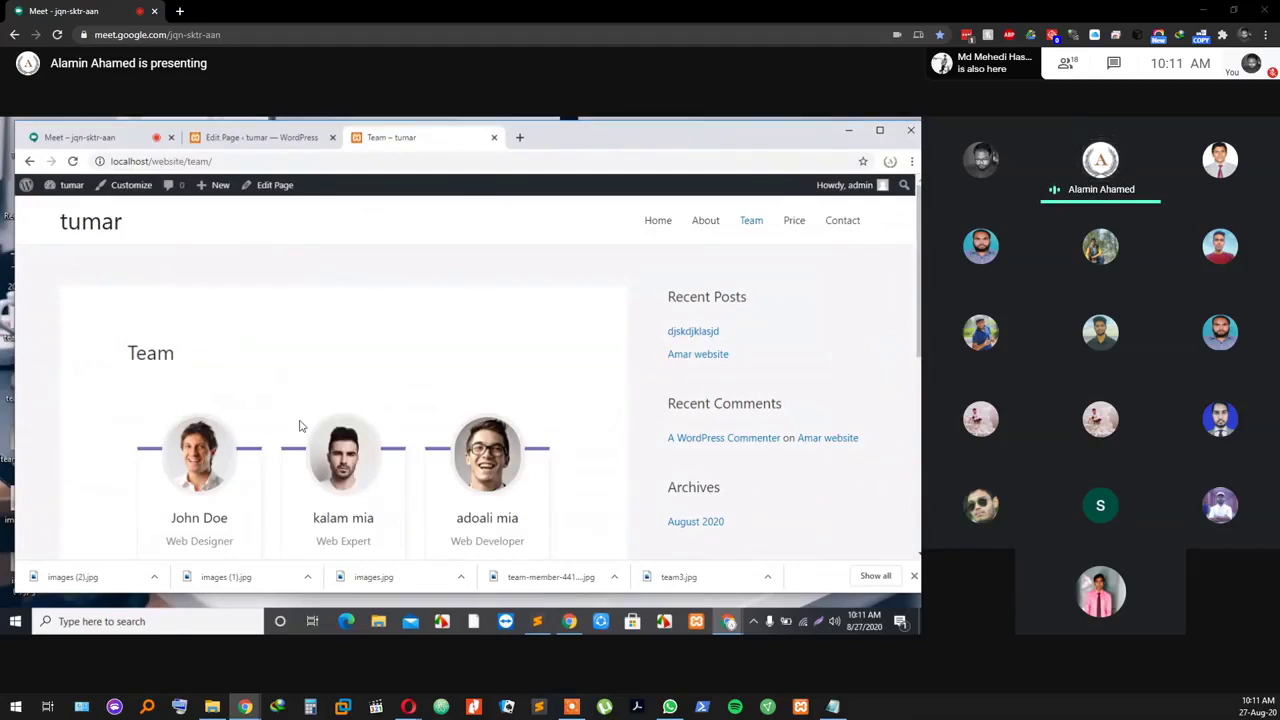
scroll(317, 395, down, 1)
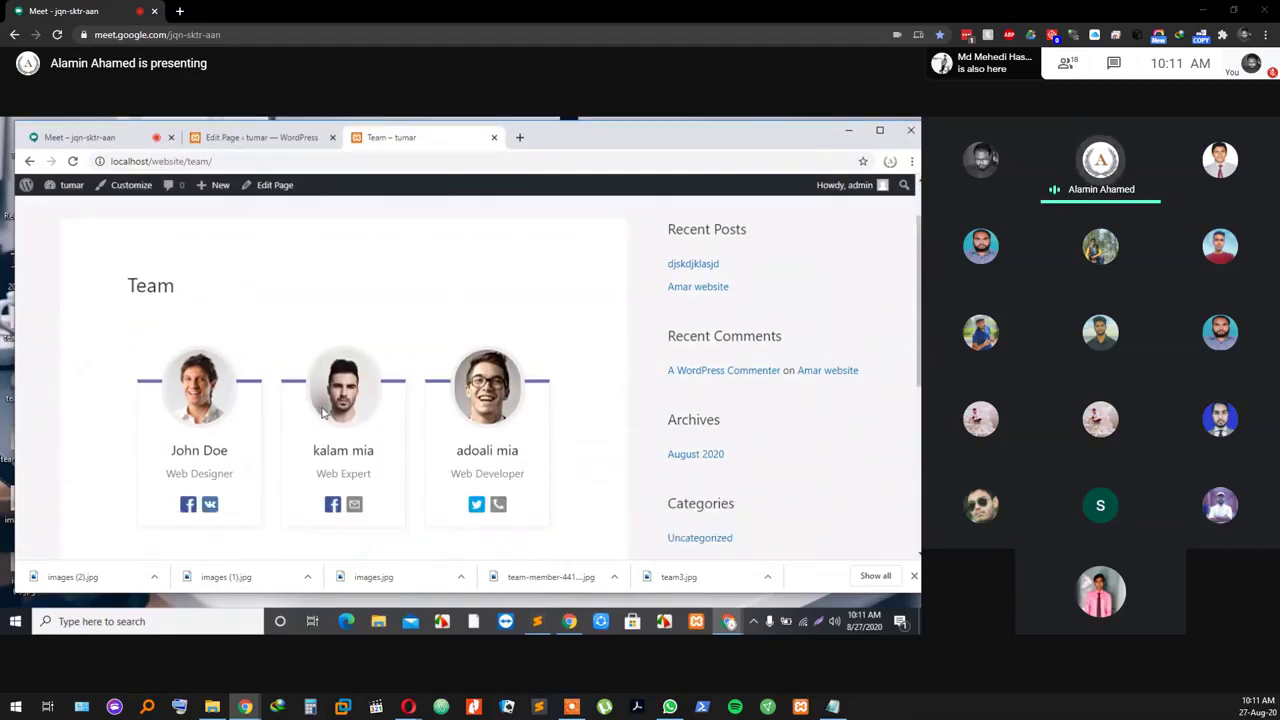
scroll(322, 413, down, 1)
scroll(318, 414, up, 2)
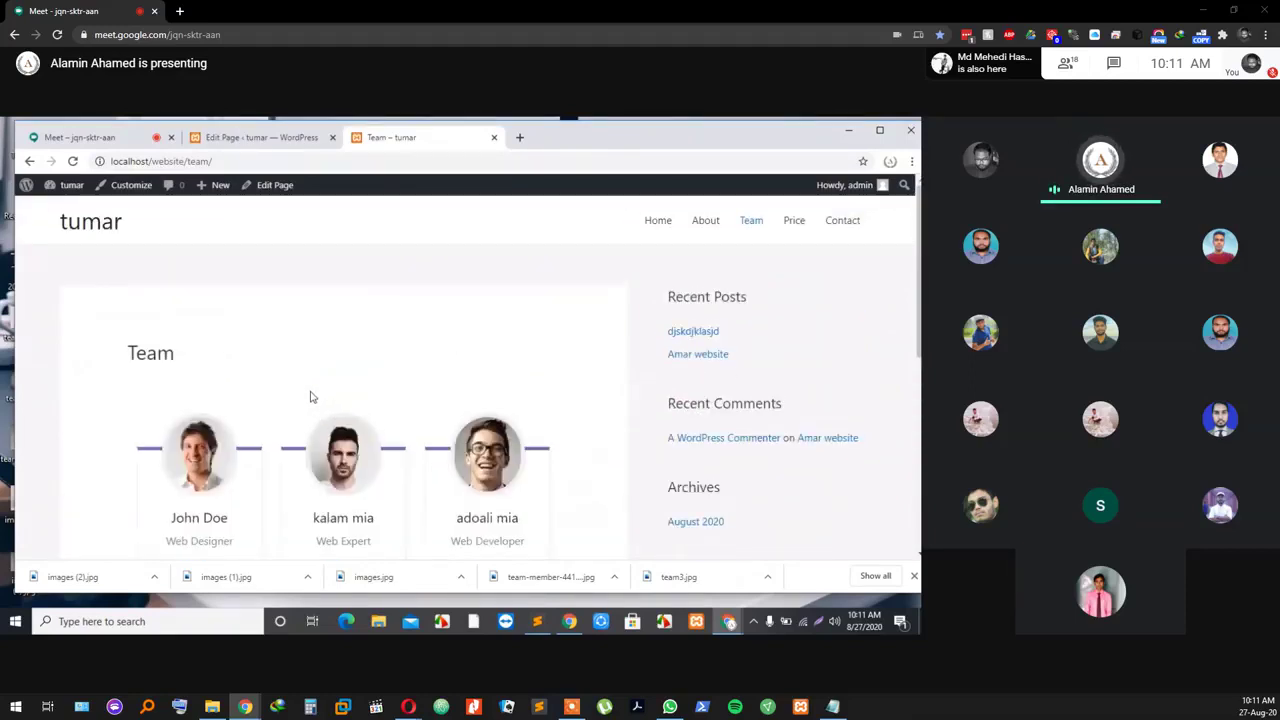
scroll(345, 324, down, 1)
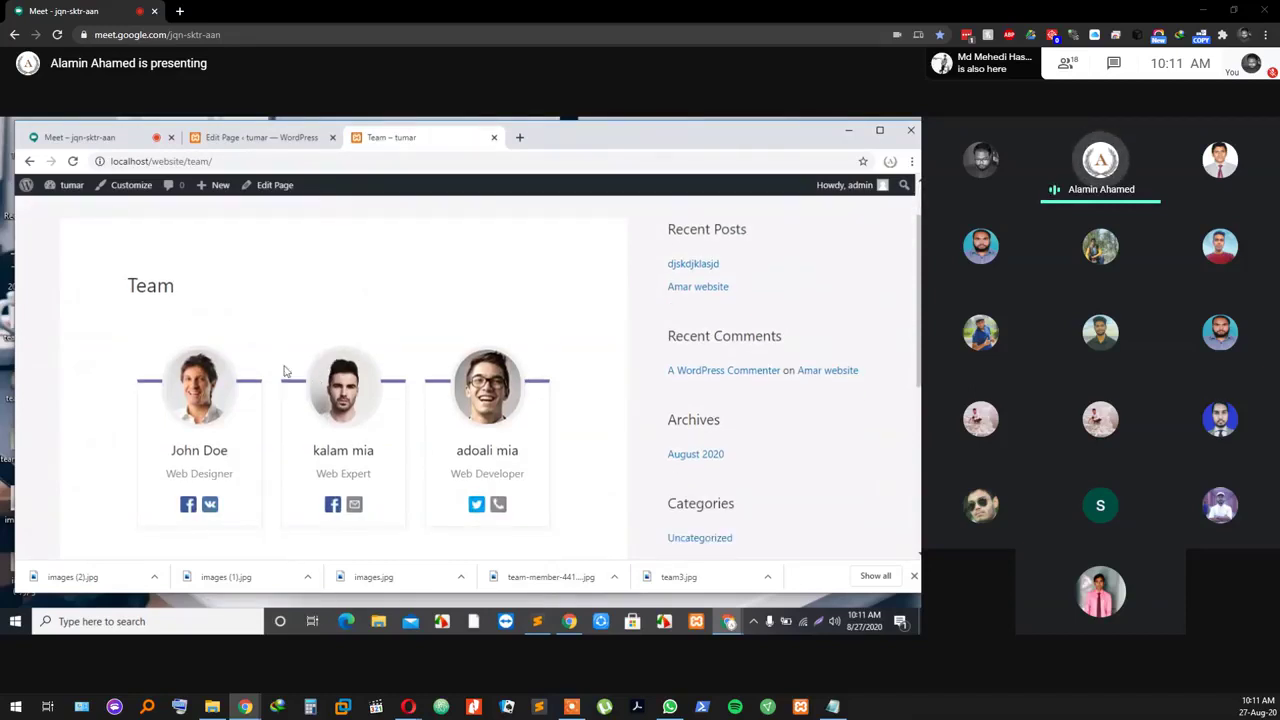
scroll(262, 384, down, 1)
scroll(261, 383, down, 1)
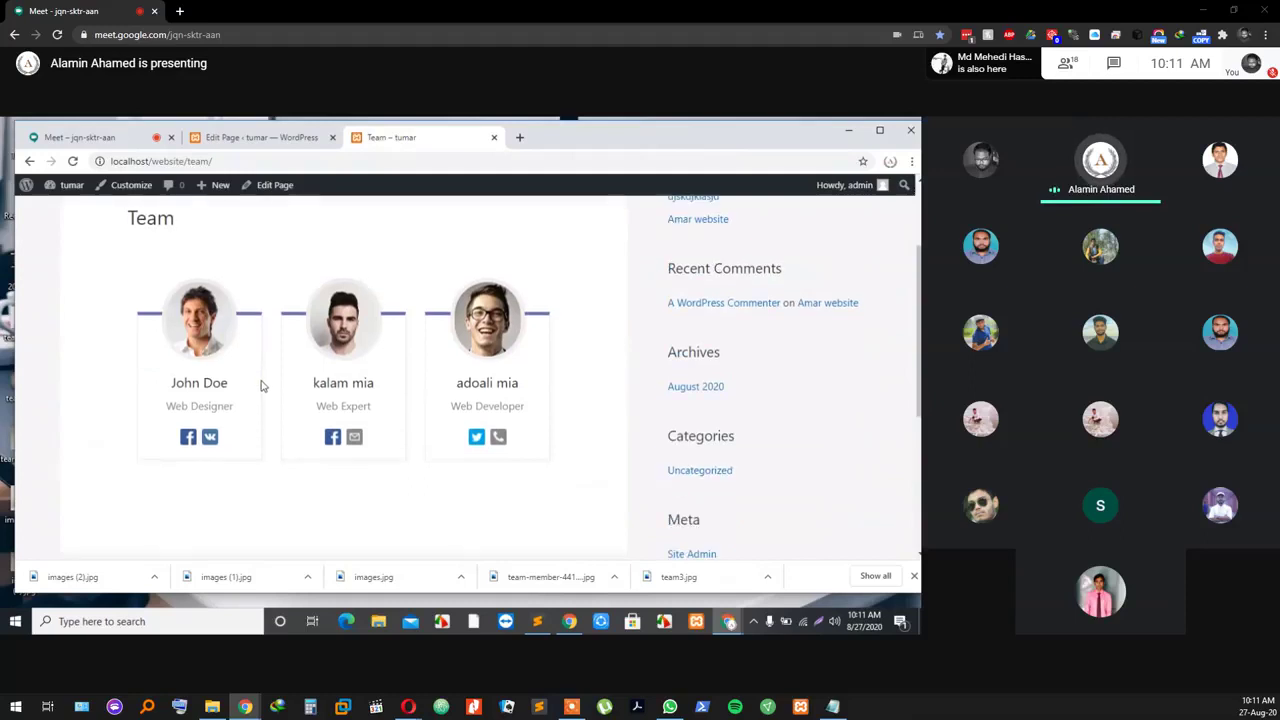
scroll(263, 383, up, 1)
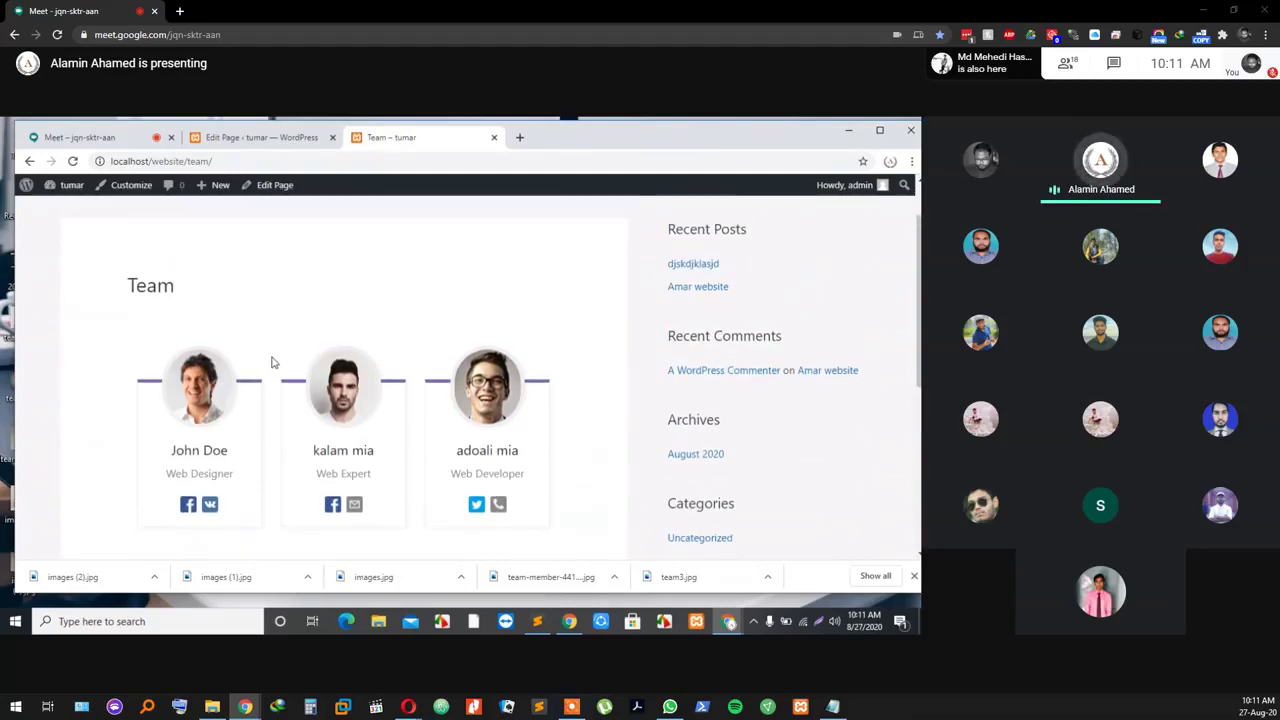
click(124, 140)
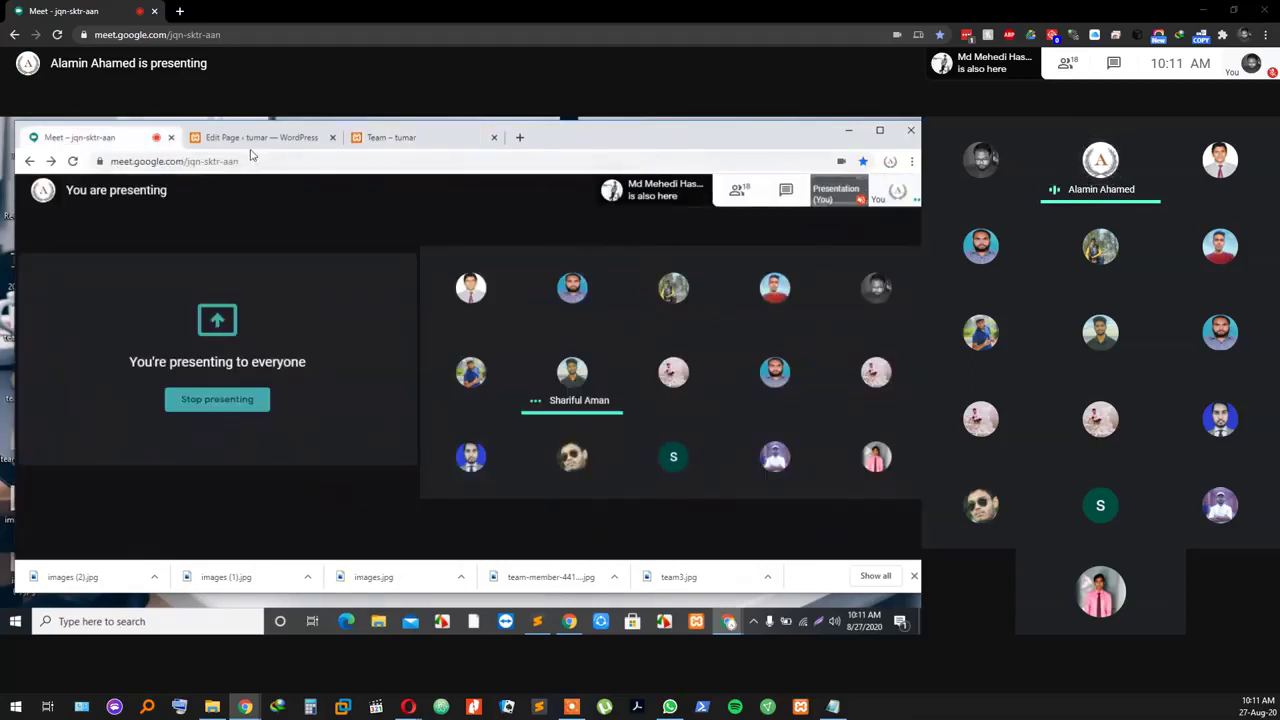
mouse_move(291, 319)
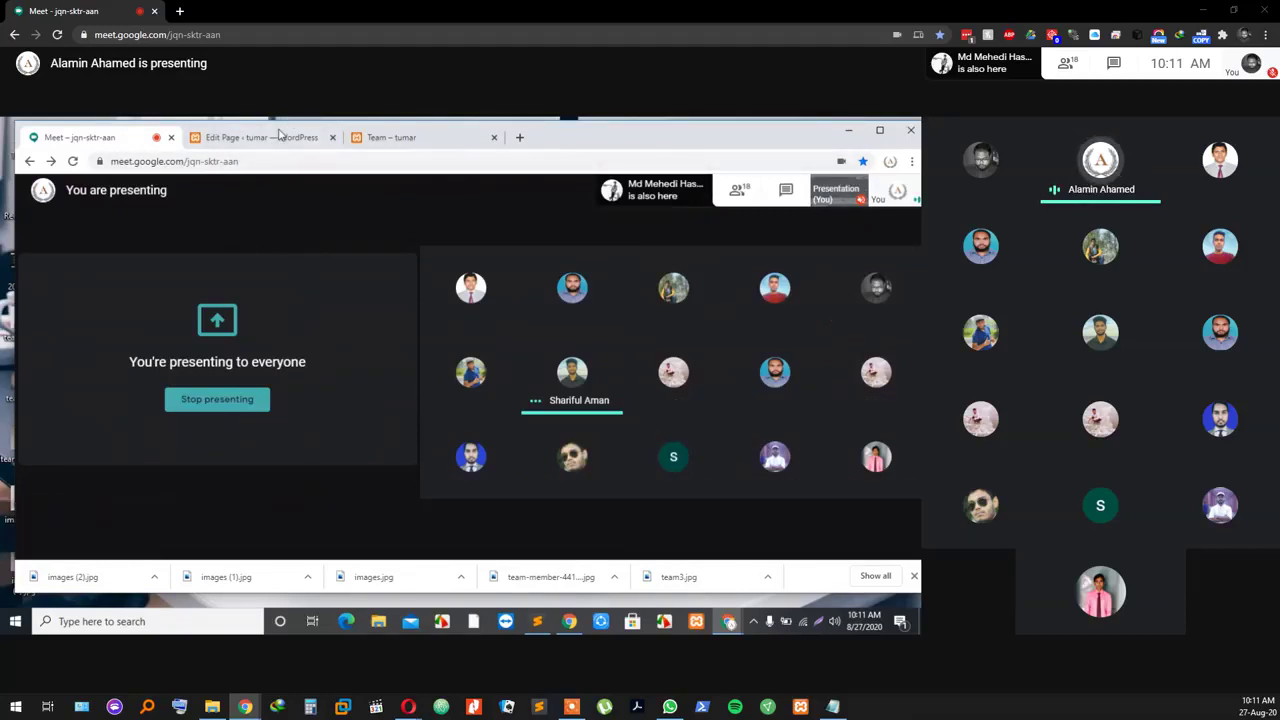
click(401, 140)
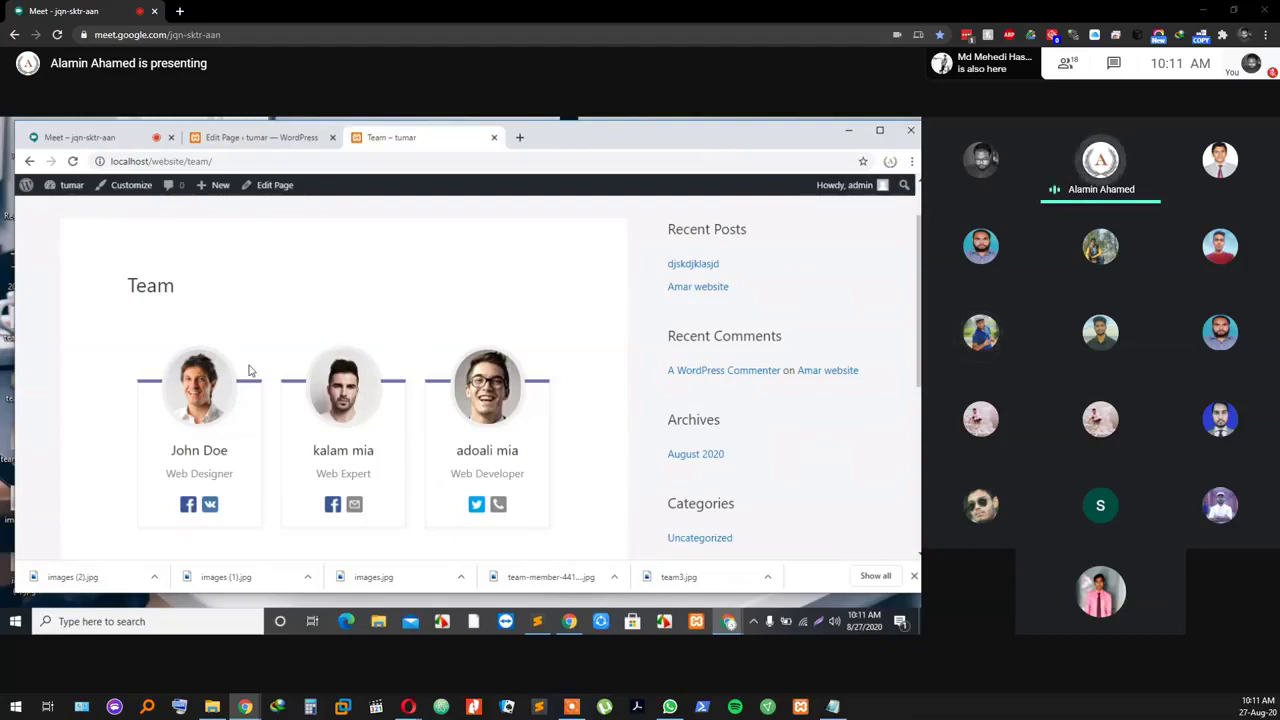
Step: Review the three member cards beside the sidebar, then return to the Team page editor tab
scroll(320, 340, down, 1)
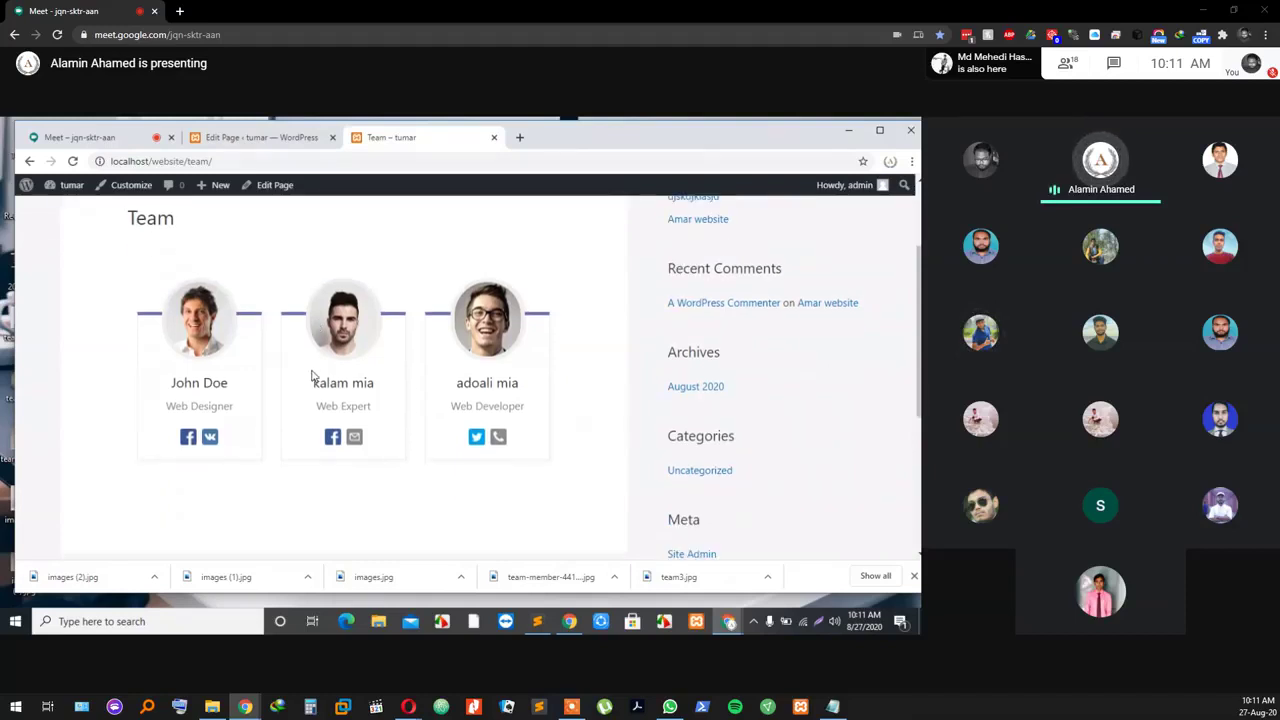
scroll(311, 378, up, 1)
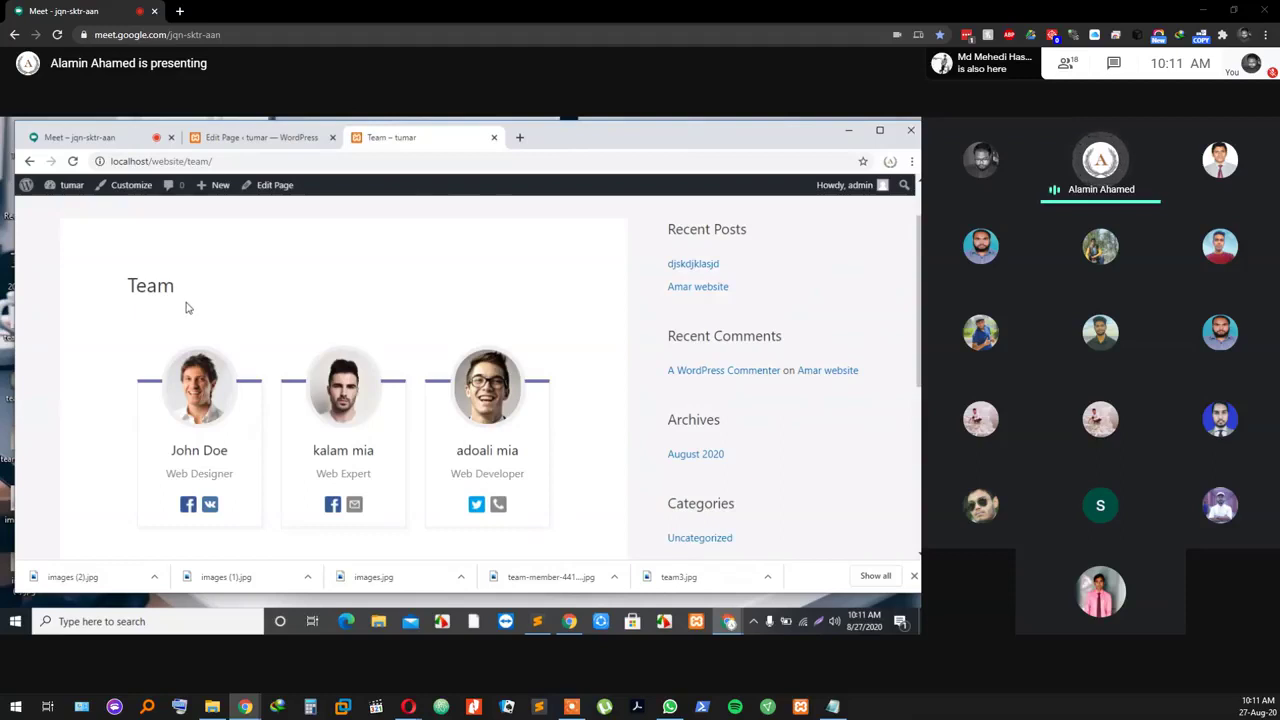
scroll(255, 350, down, 1)
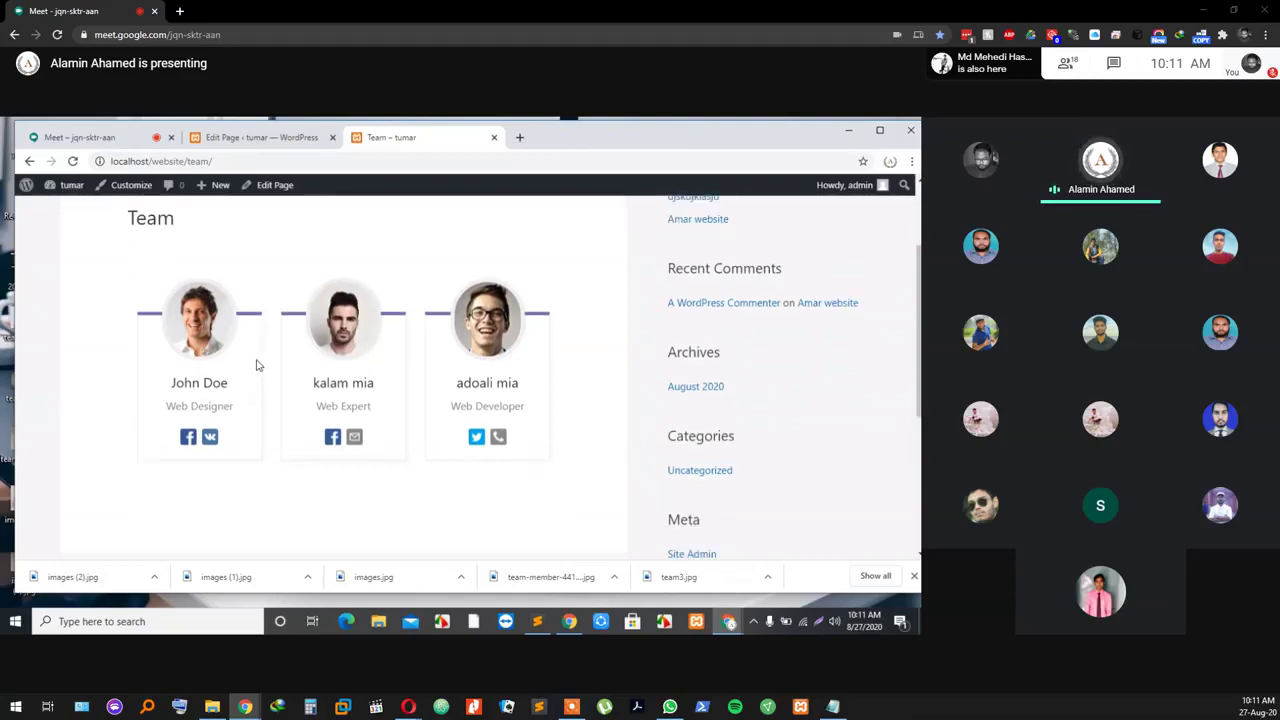
scroll(320, 329, up, 1)
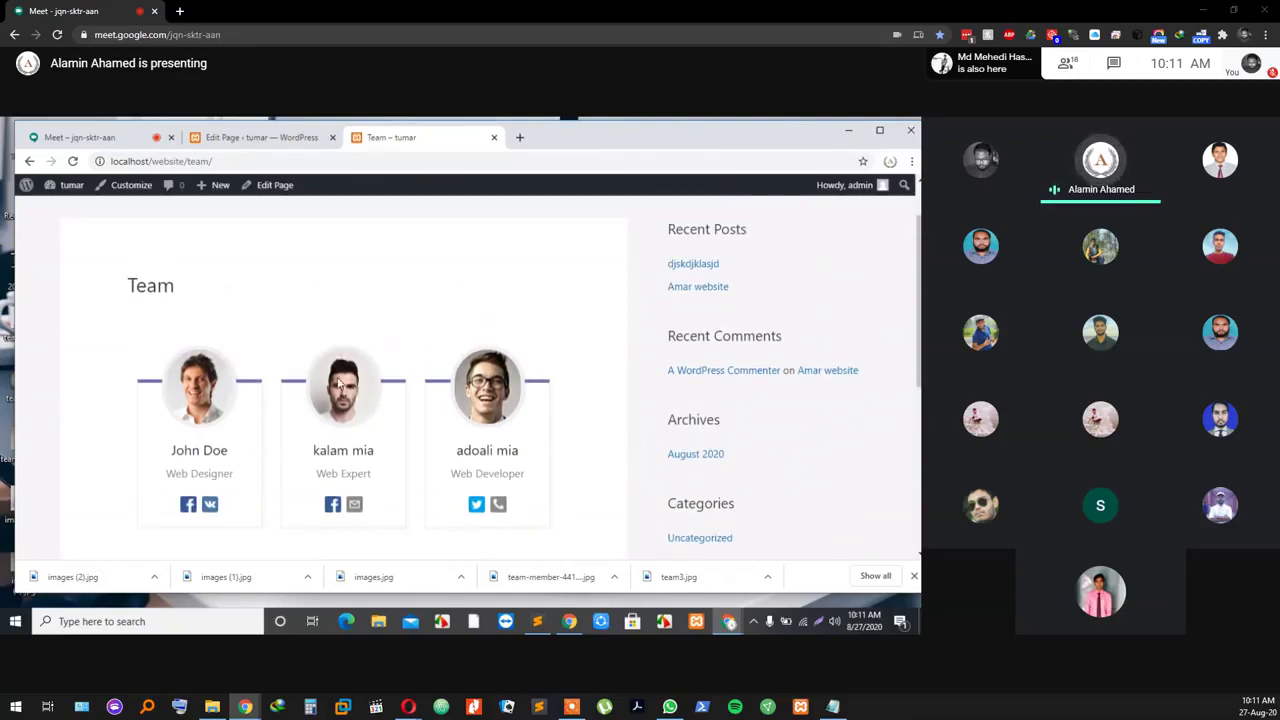
scroll(281, 404, up, 1)
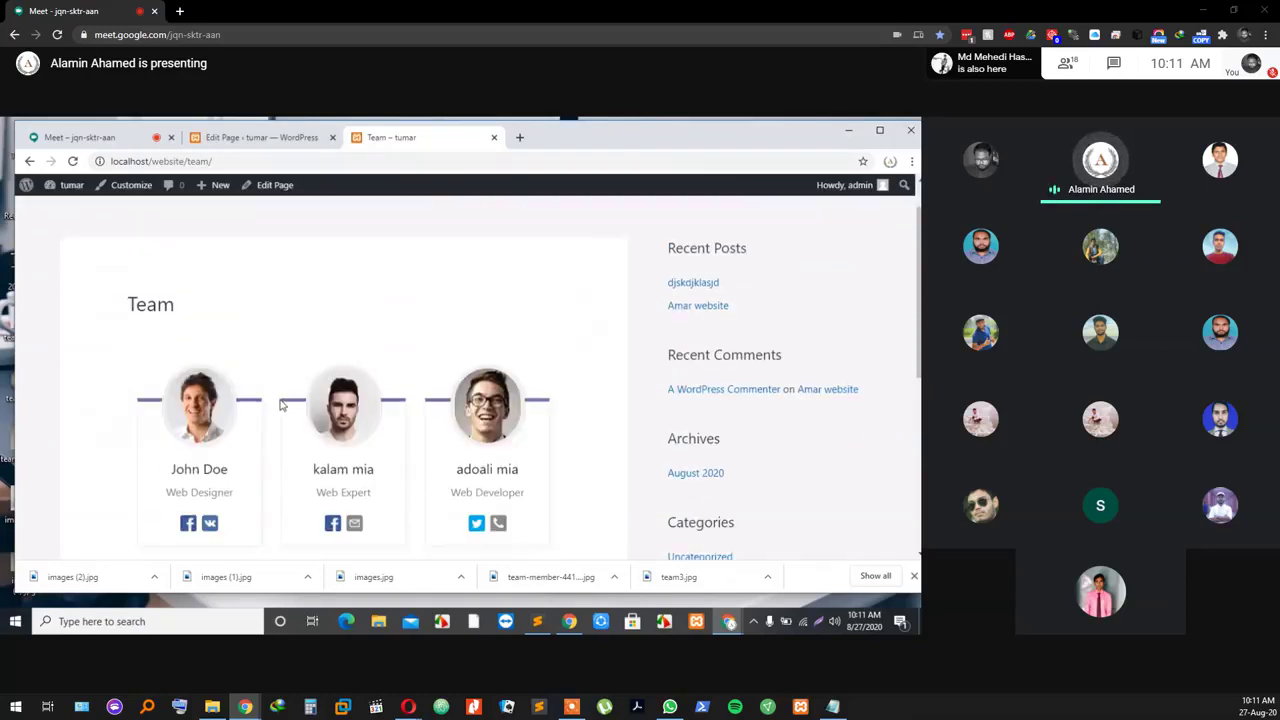
scroll(281, 404, up, 1)
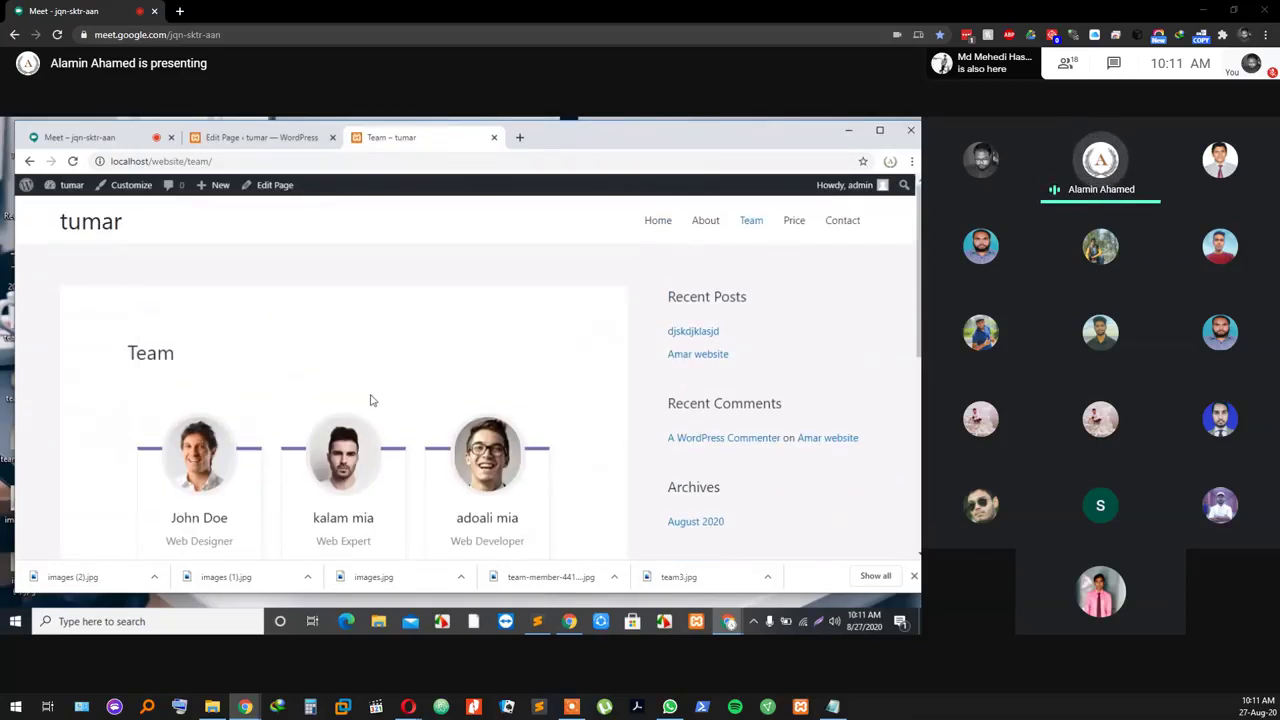
scroll(700, 305, down, 3)
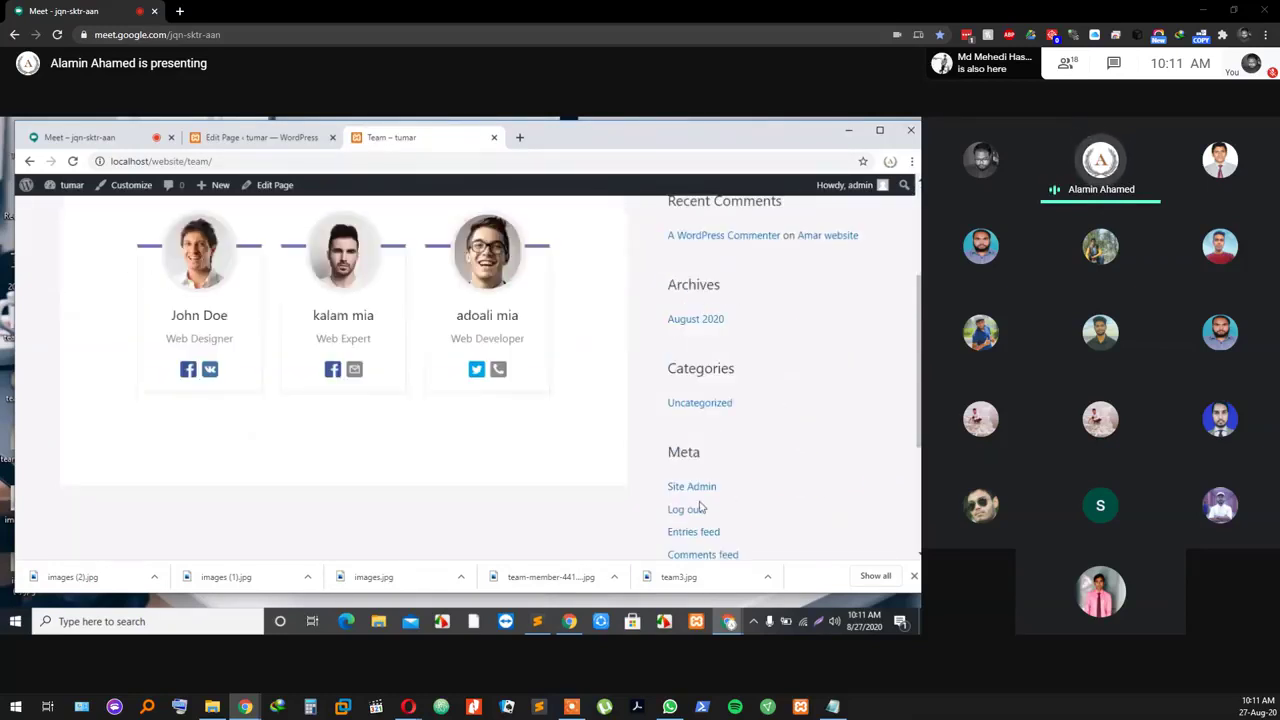
scroll(426, 346, up, 3)
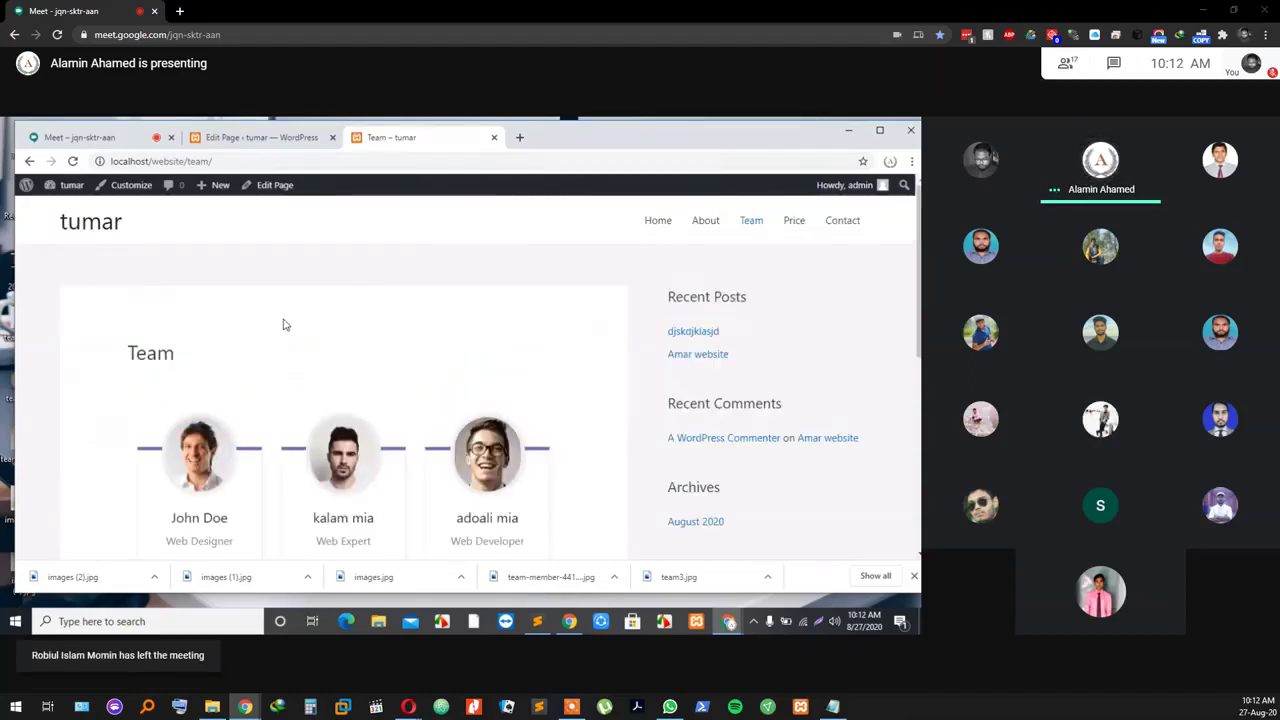
scroll(283, 324, down, 1)
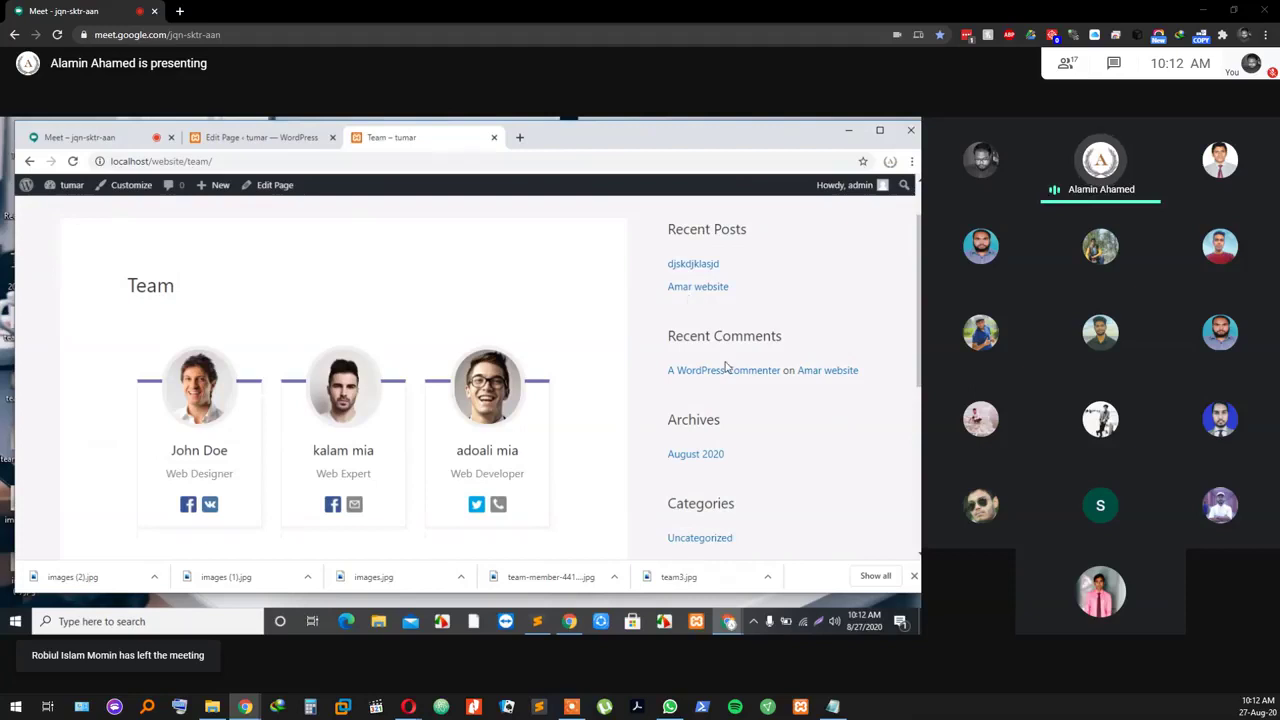
scroll(735, 360, up, 1)
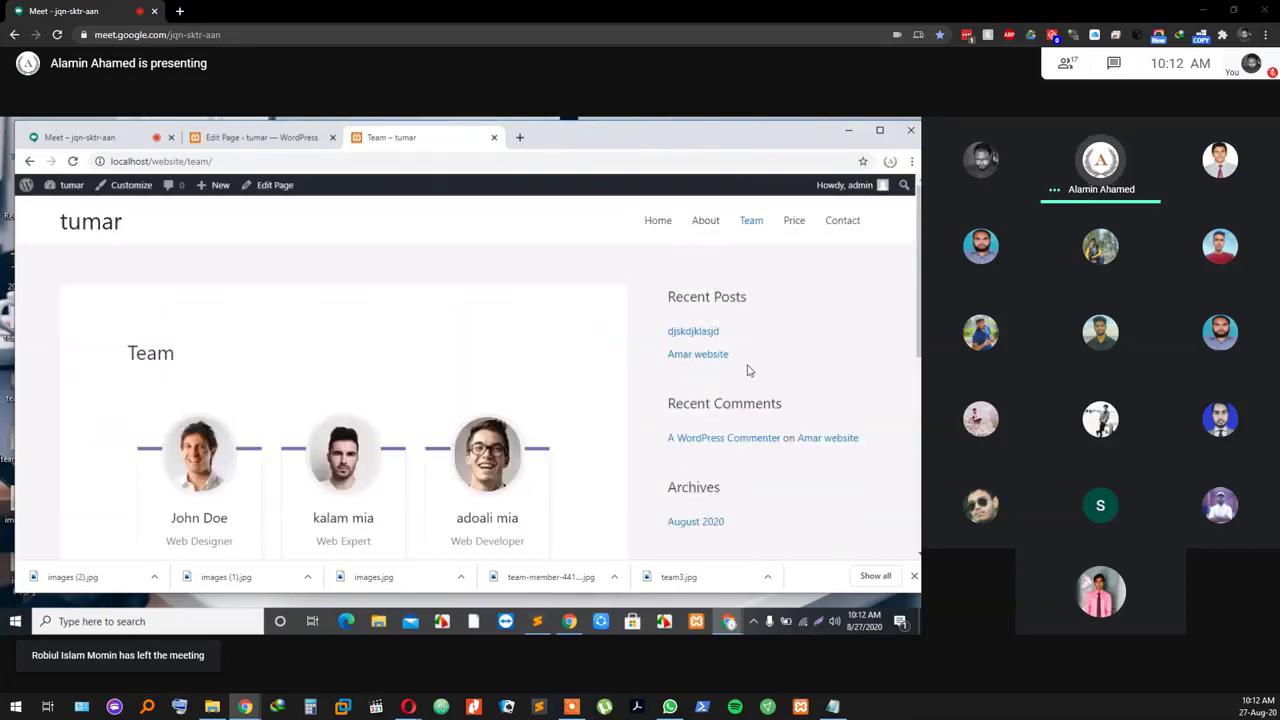
scroll(714, 313, down, 3)
scroll(705, 400, up, 2)
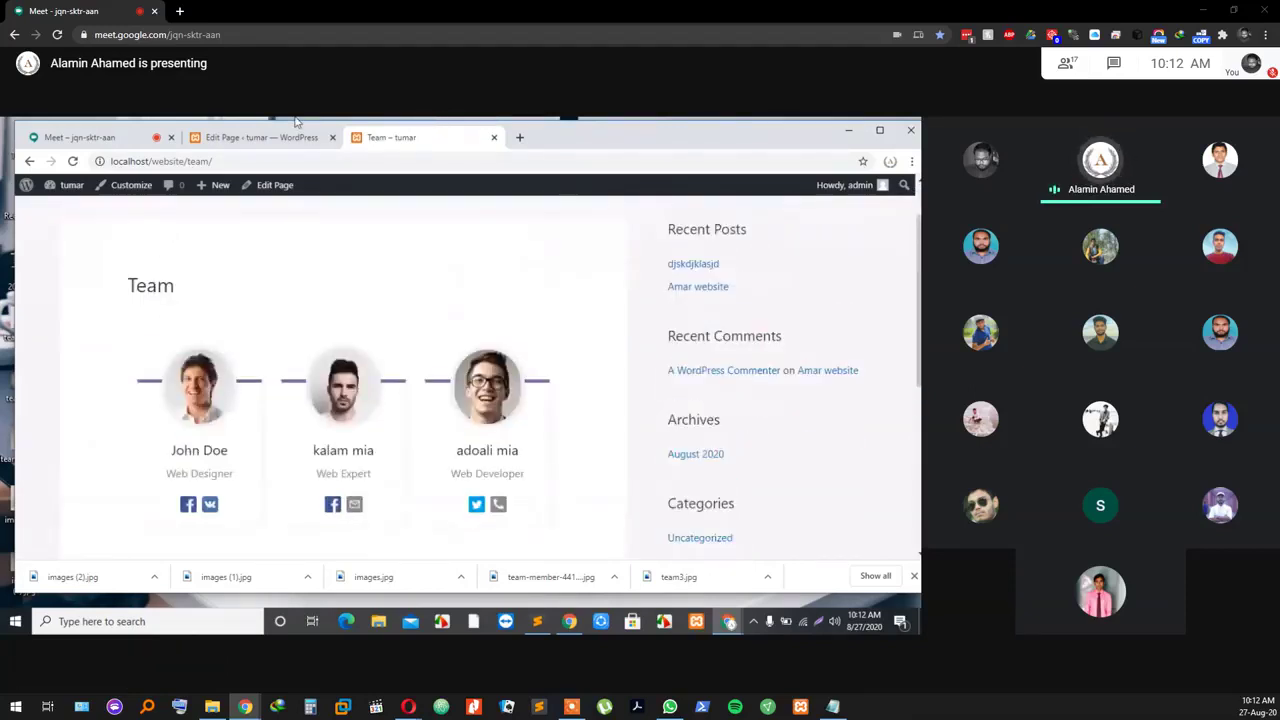
click(256, 138)
Step: Leave the Team page editor and go via Settings > General to Appearance > Widgets
scroll(226, 275, down, 1)
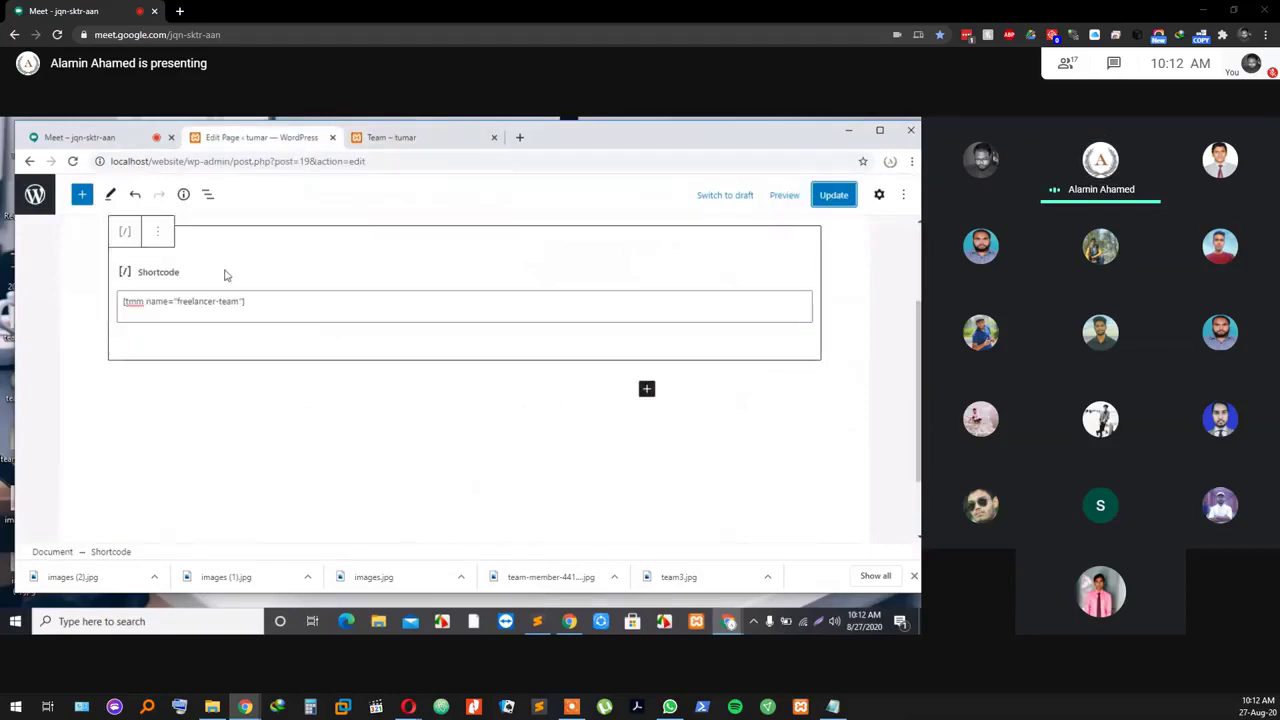
click(38, 192)
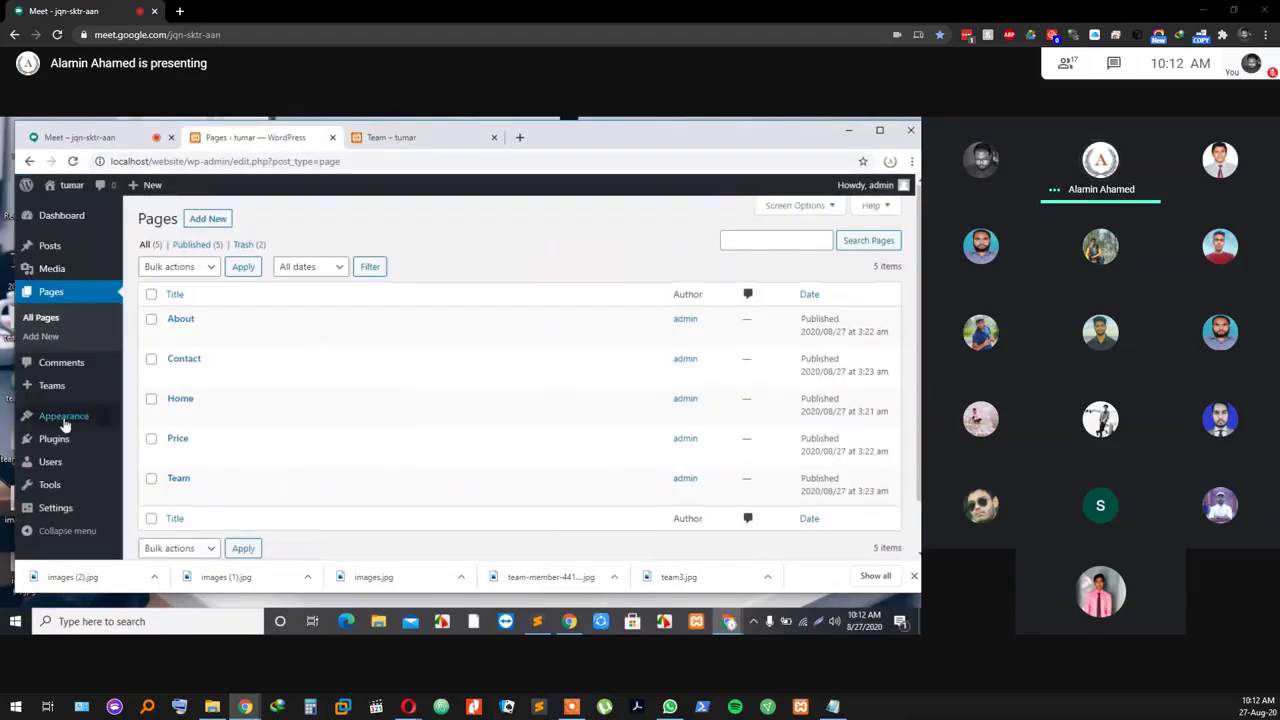
scroll(64, 440, down, 1)
click(62, 510)
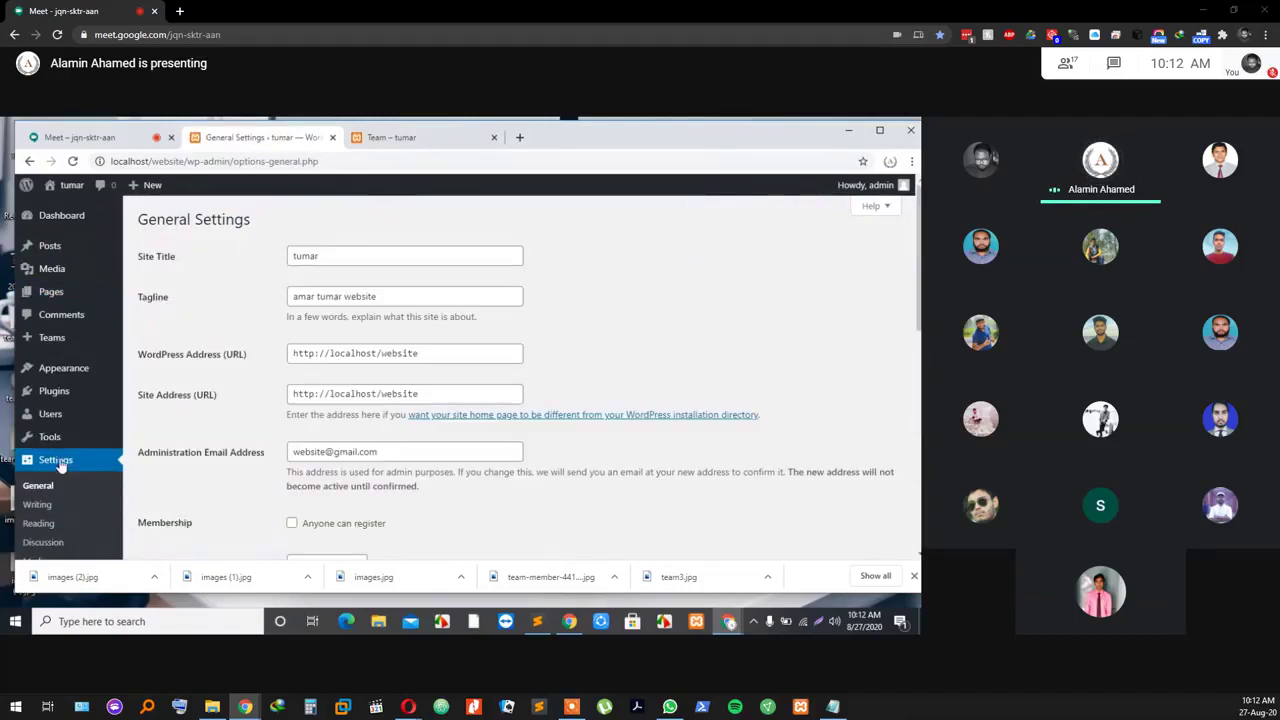
scroll(55, 470, down, 3)
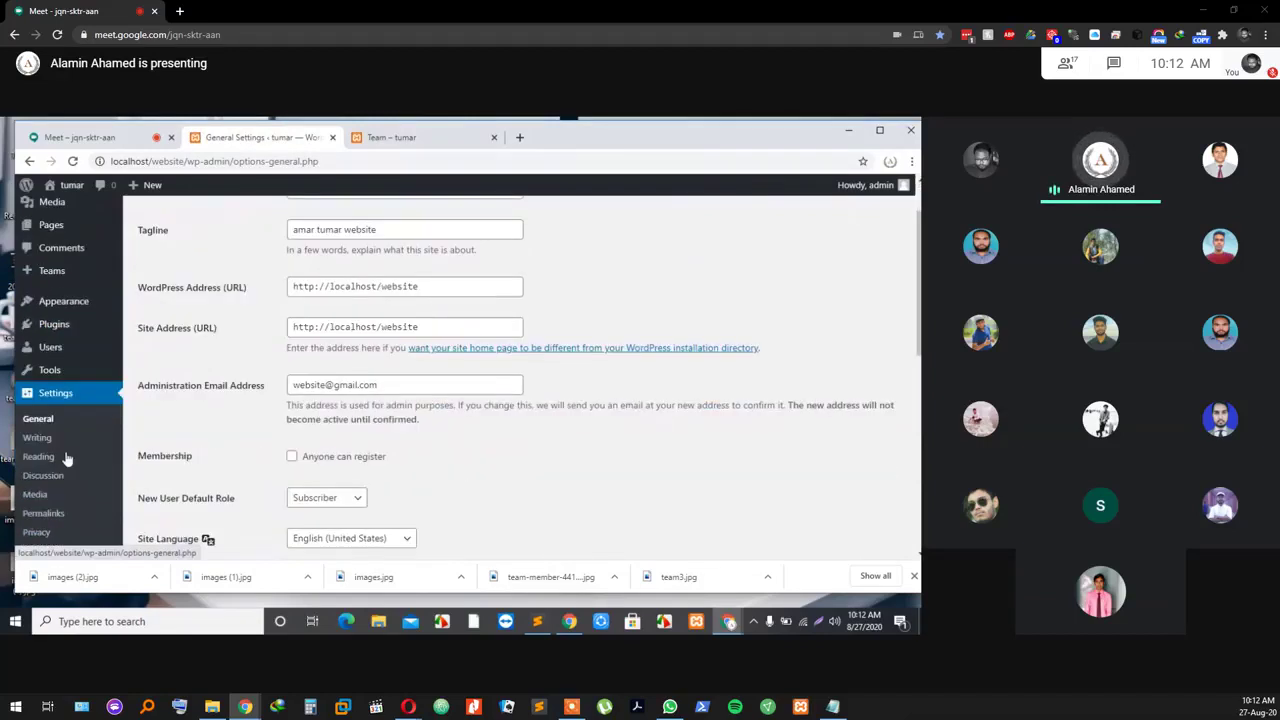
scroll(45, 475, up, 3)
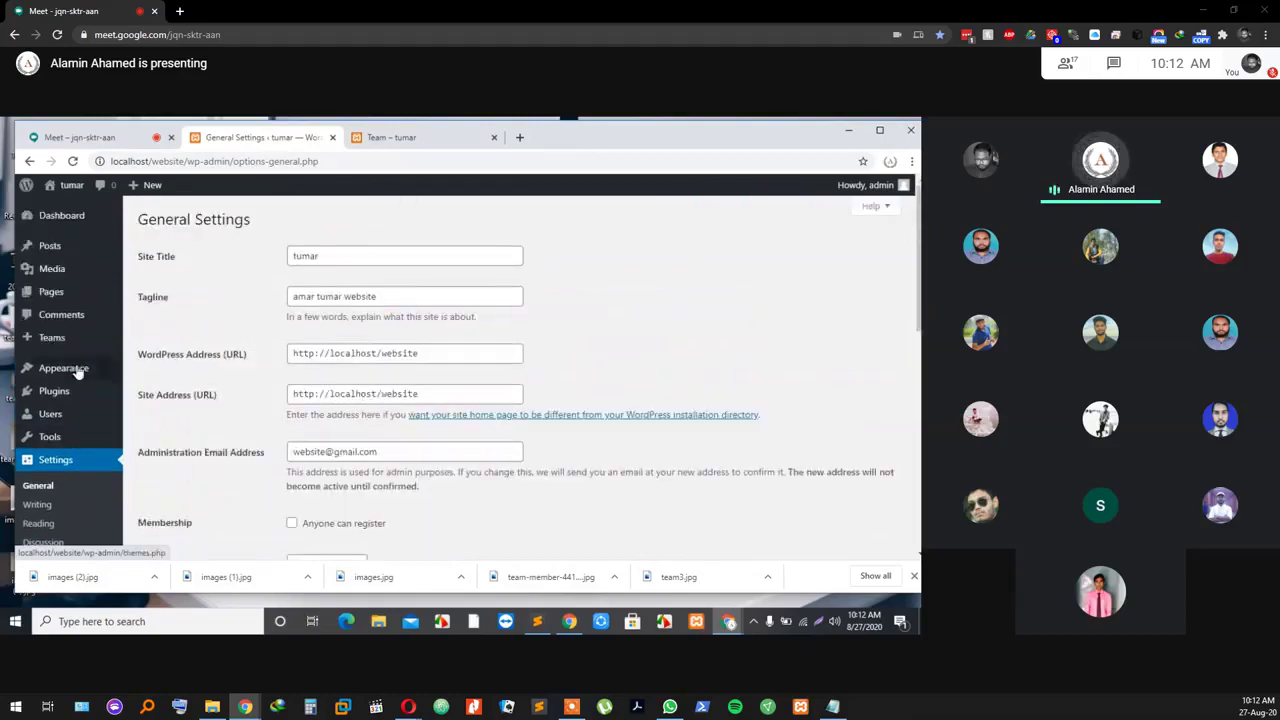
click(78, 378)
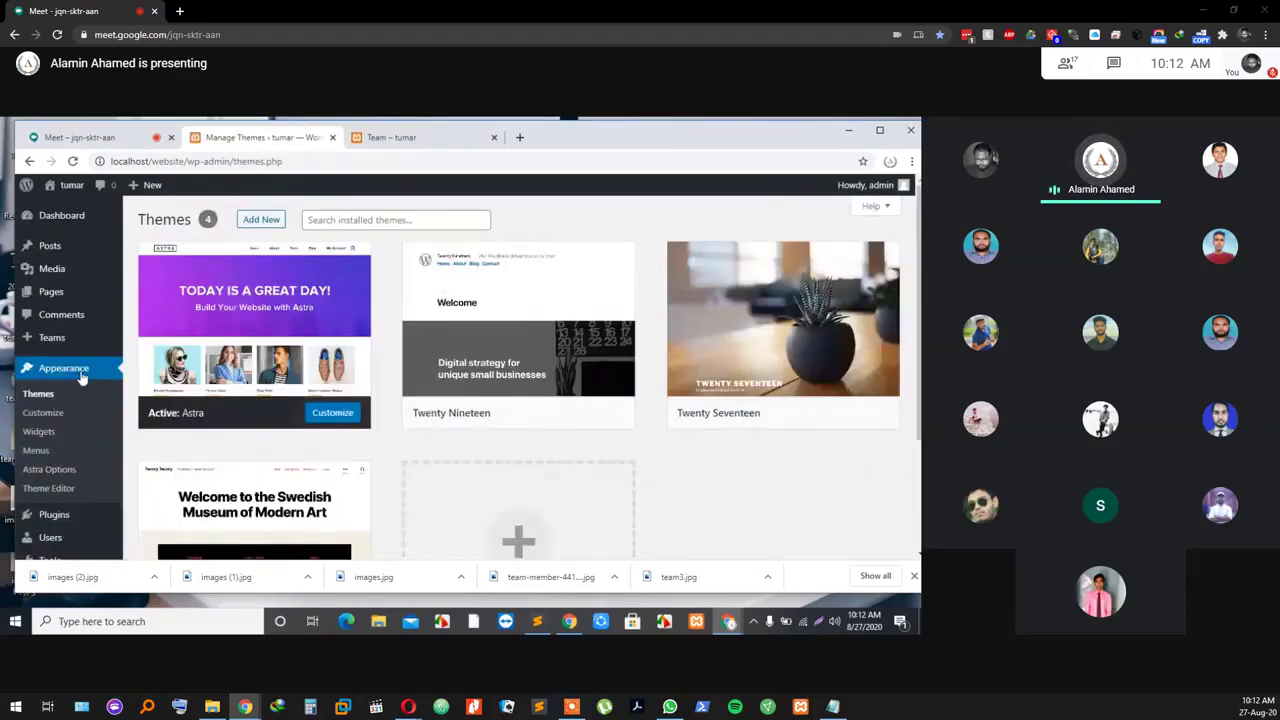
click(40, 433)
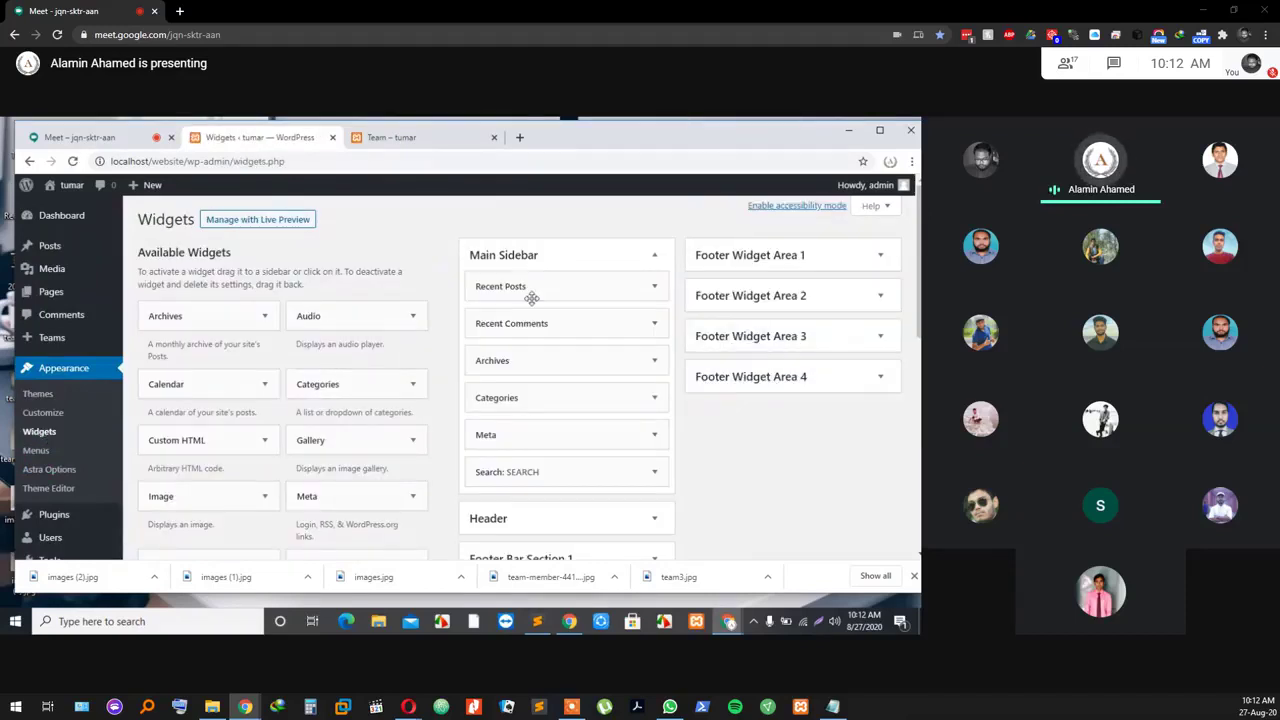
Step: Remove the Recent Posts, Recent Comments, Archives, Categories and Meta widgets from the Main Sidebar
click(554, 286)
click(487, 413)
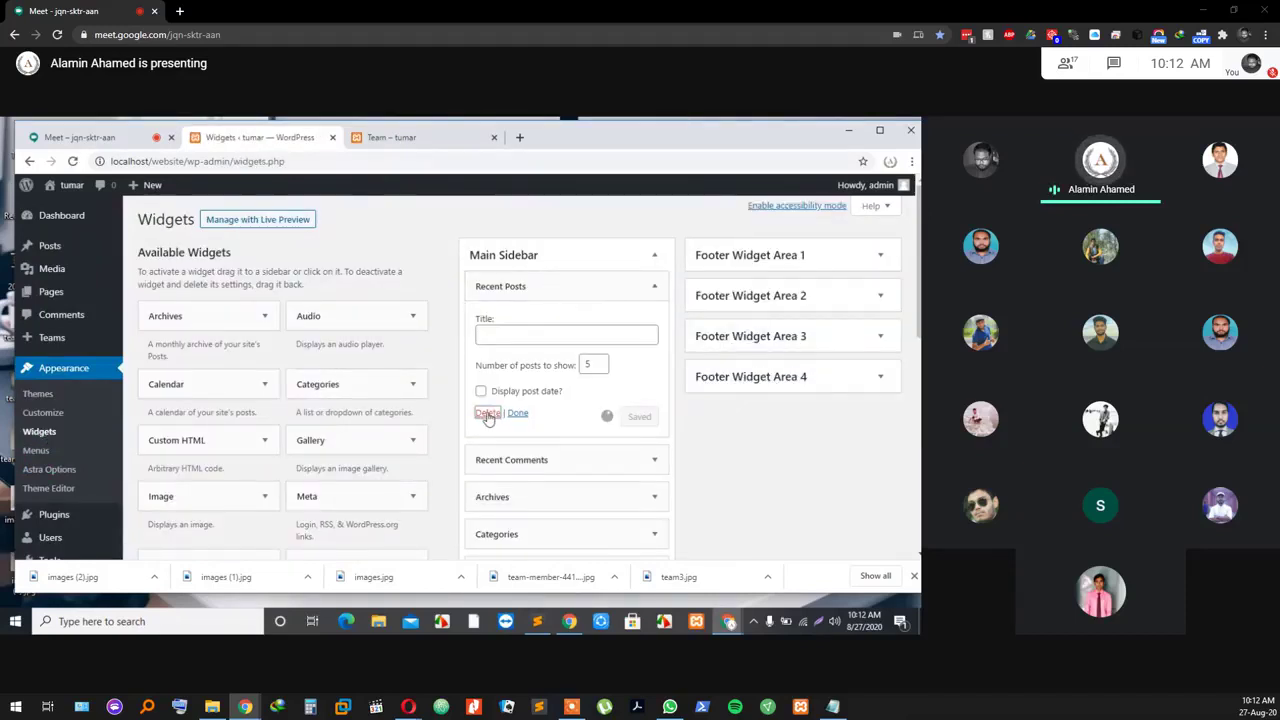
click(495, 286)
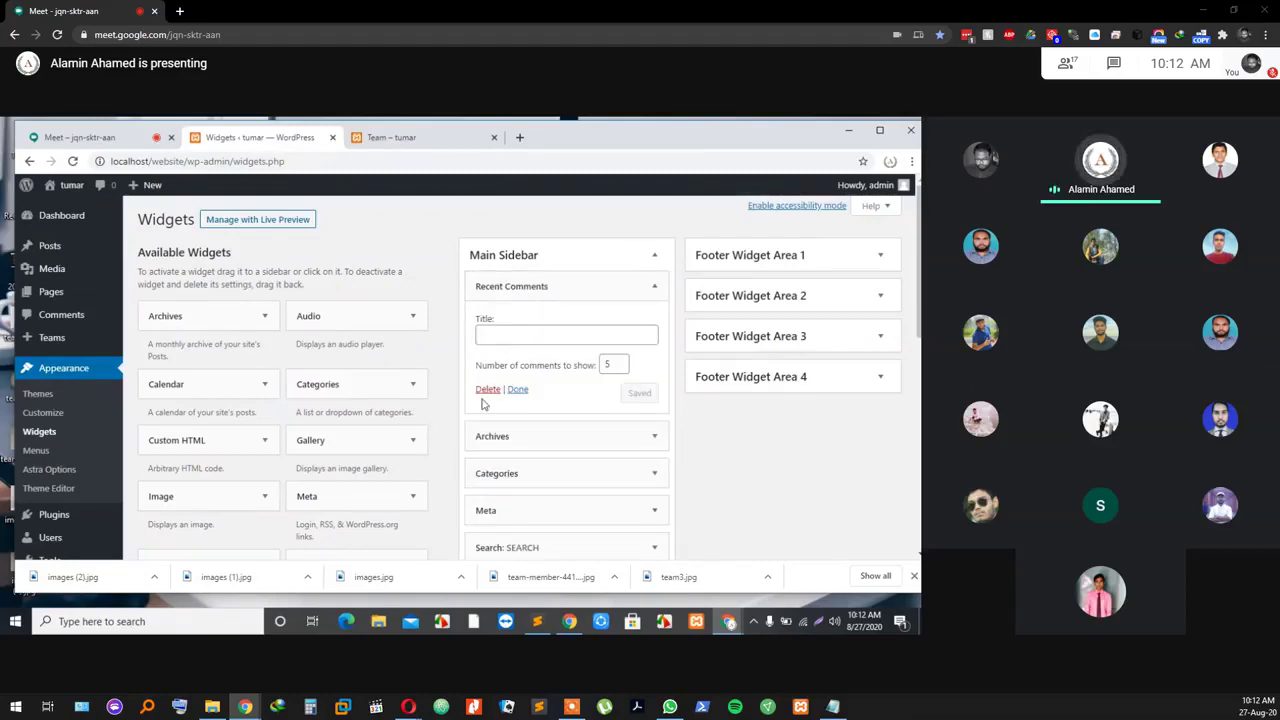
click(487, 389)
click(508, 286)
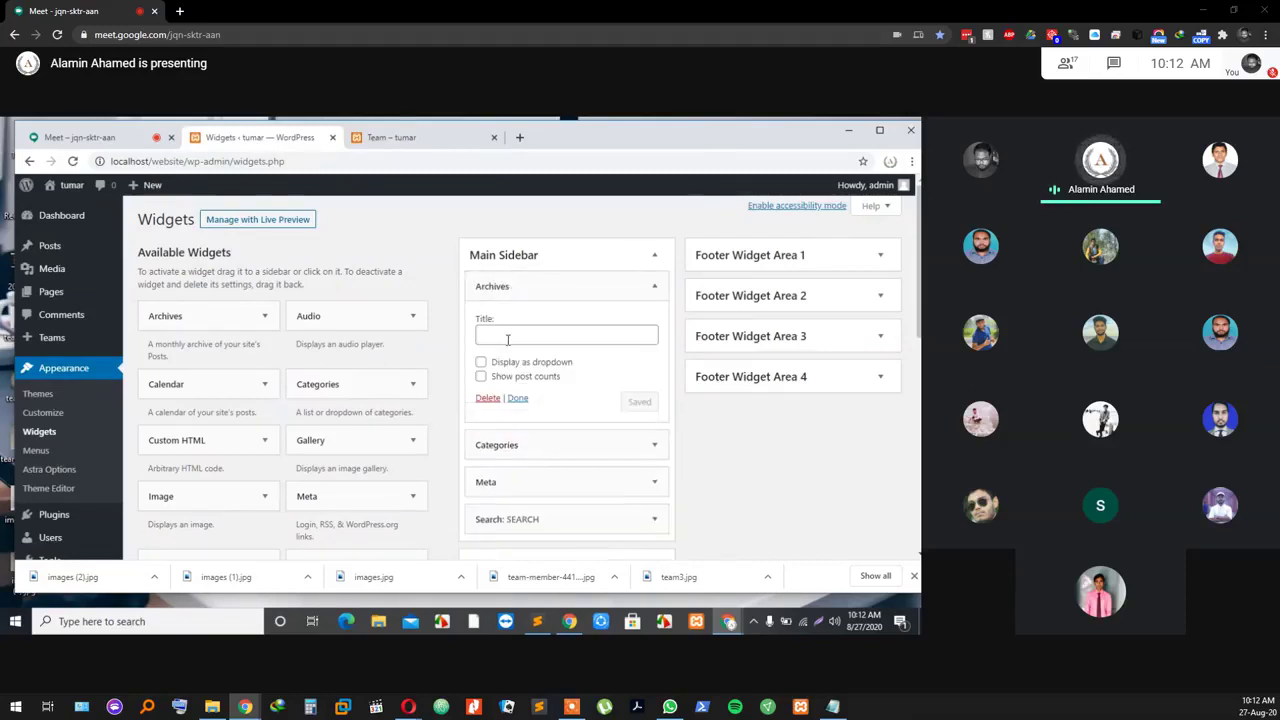
click(488, 399)
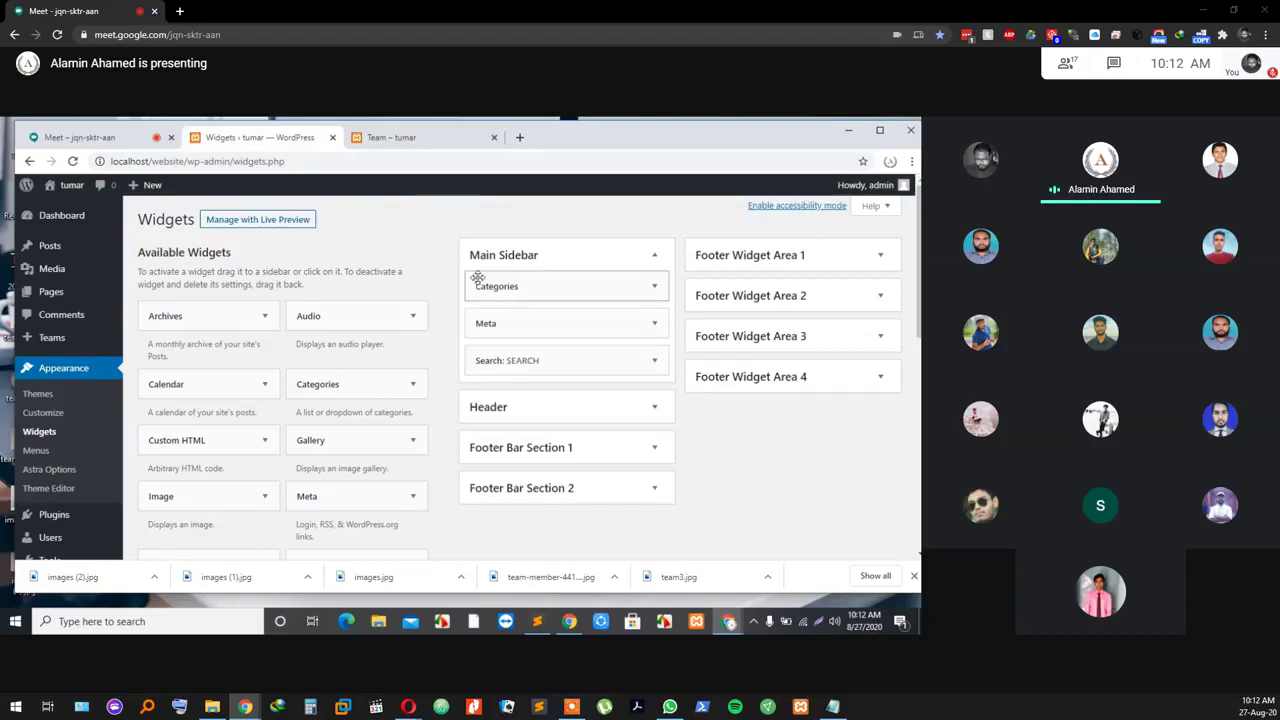
click(488, 286)
click(487, 420)
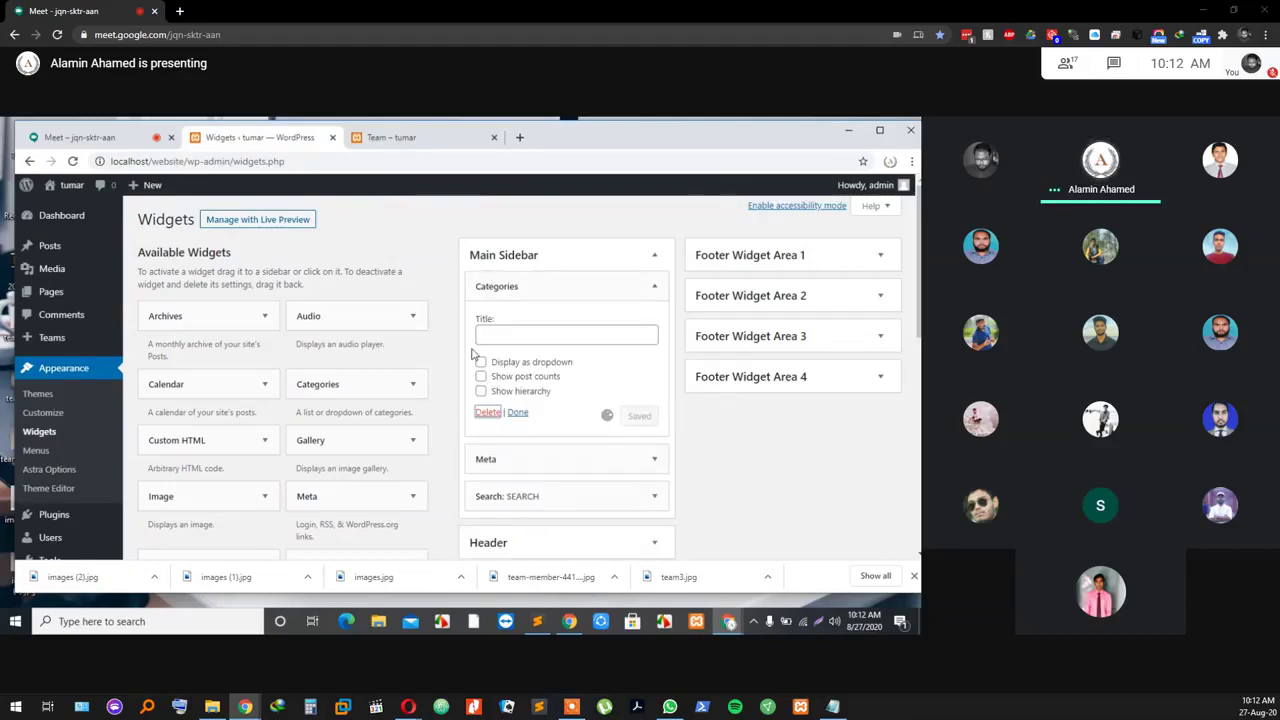
click(495, 286)
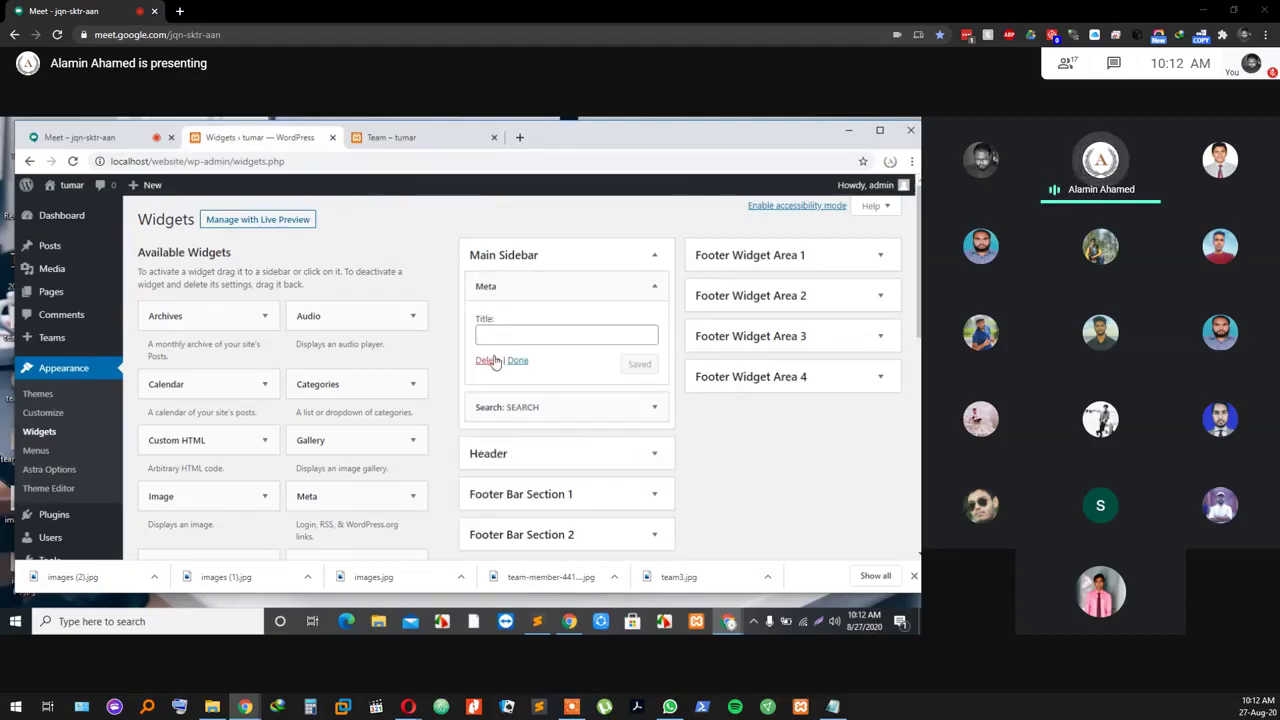
click(487, 361)
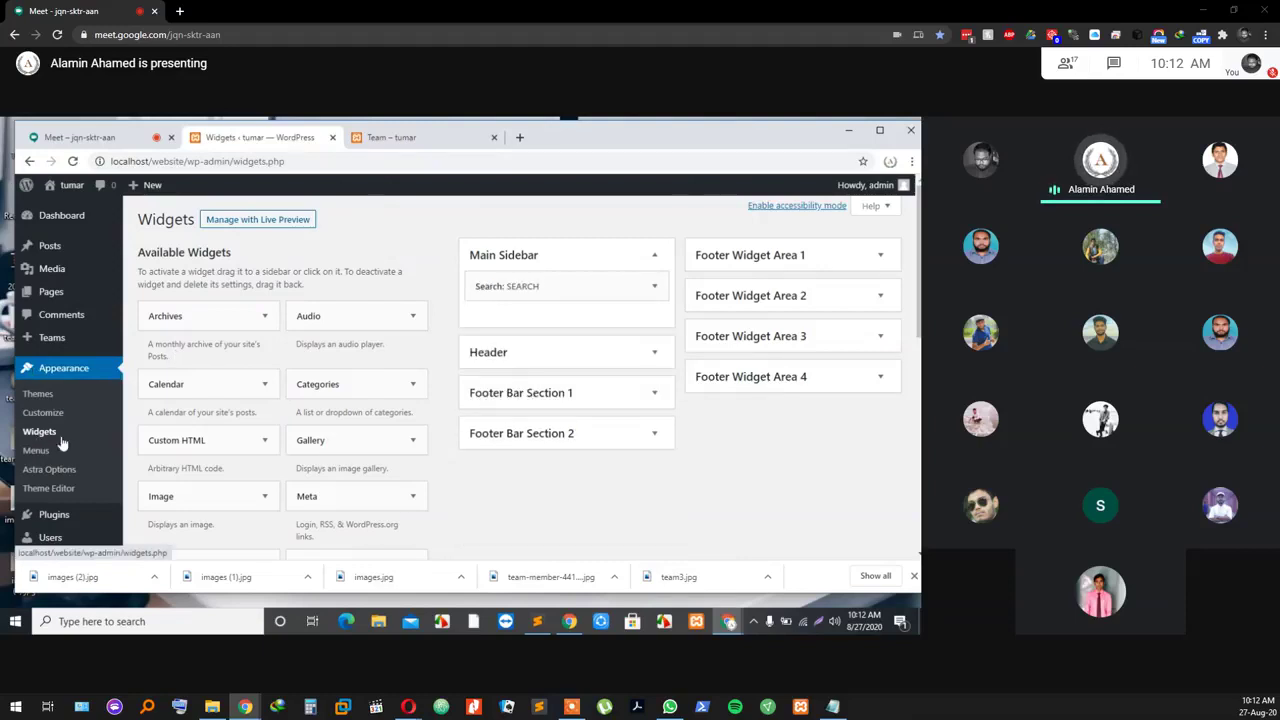
Step: Inspect the Header, Footer Bar Section 1 and Footer Widget Areas 1–3, leaving them unchanged
click(483, 357)
click(485, 358)
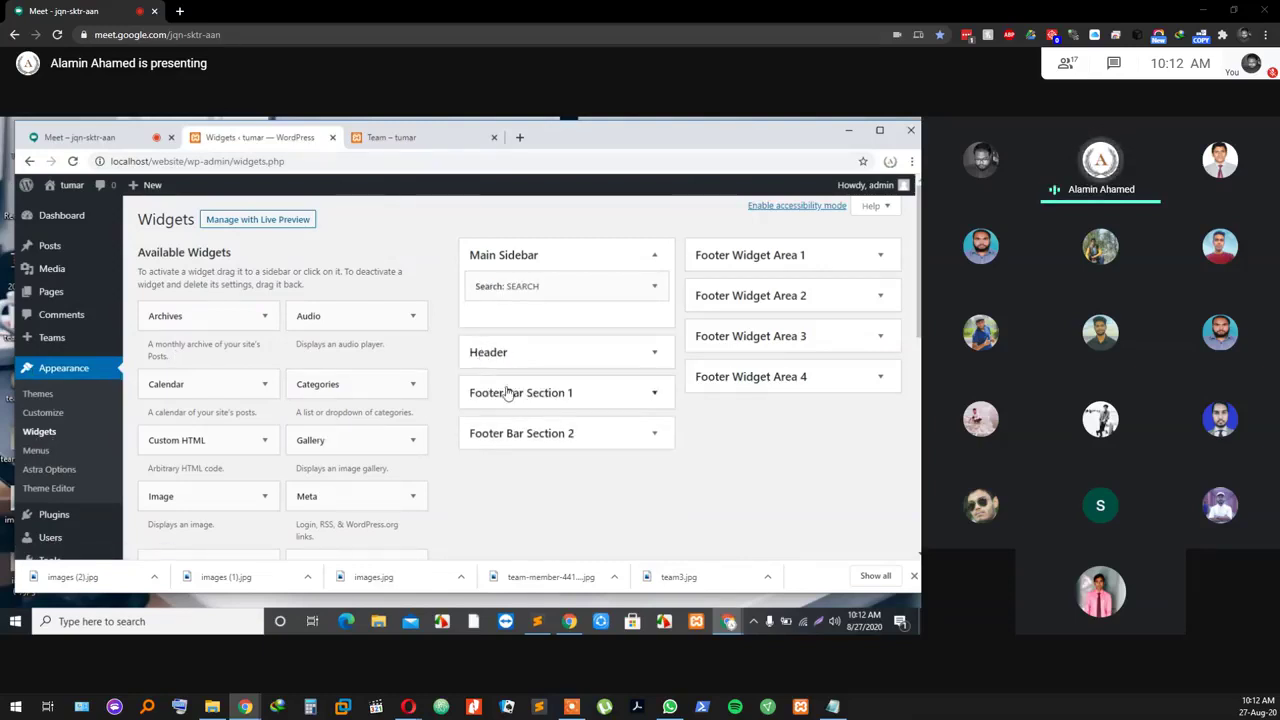
click(507, 393)
click(507, 393)
click(706, 266)
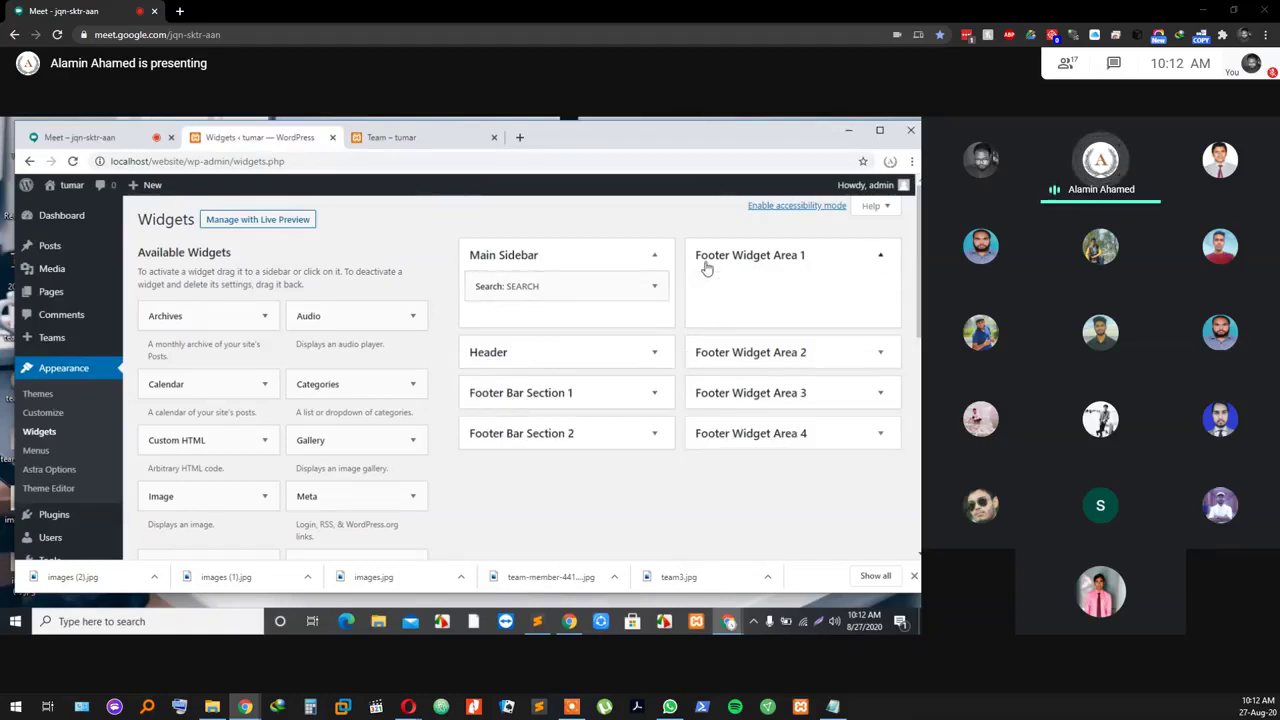
click(713, 352)
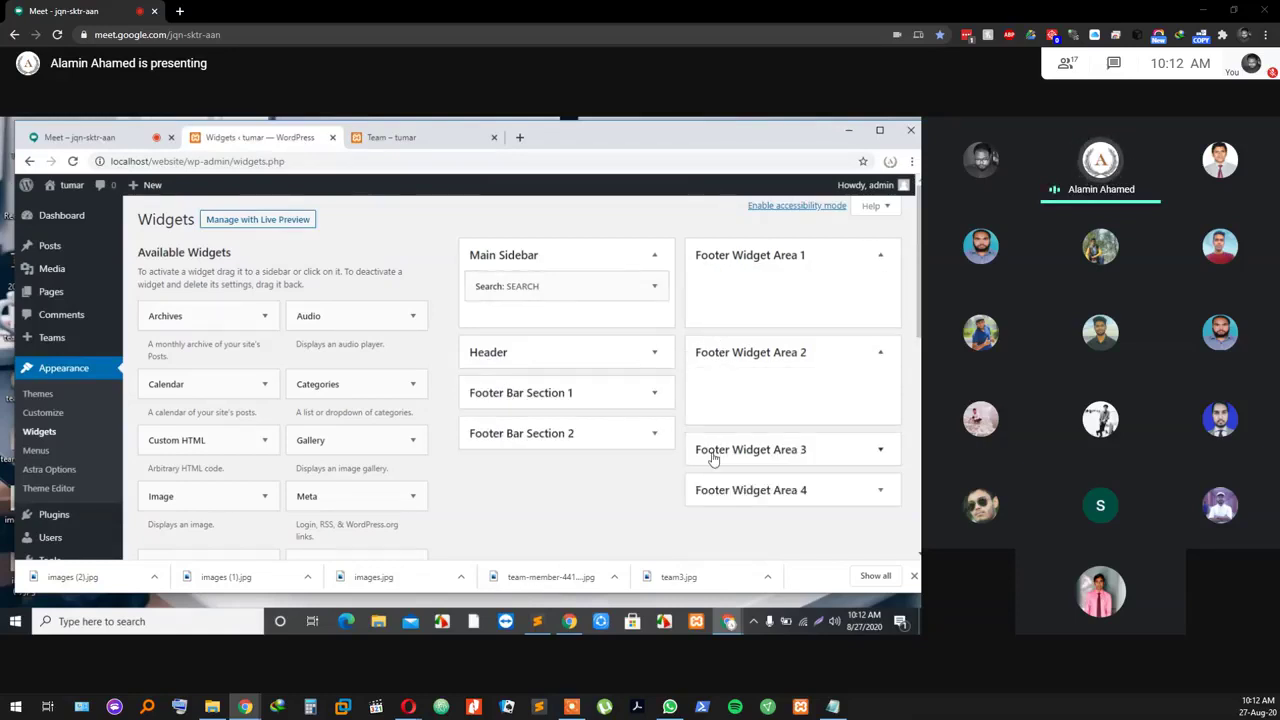
click(712, 455)
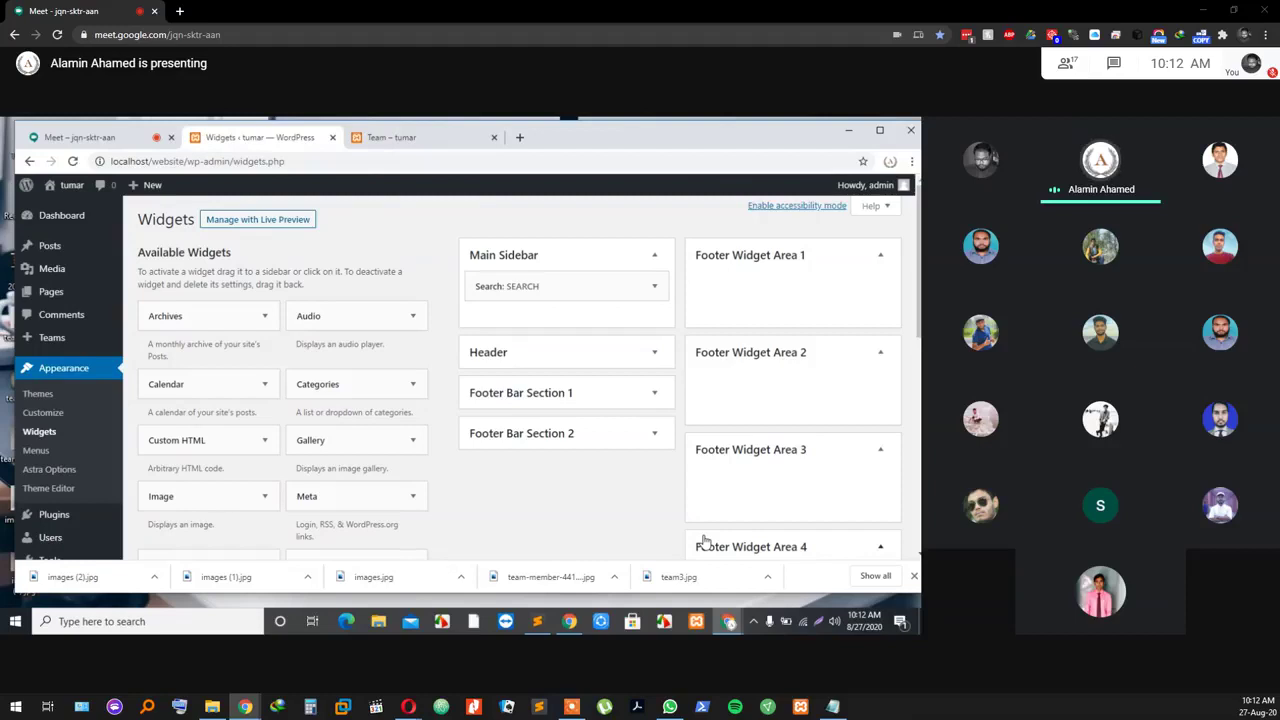
click(726, 452)
click(729, 353)
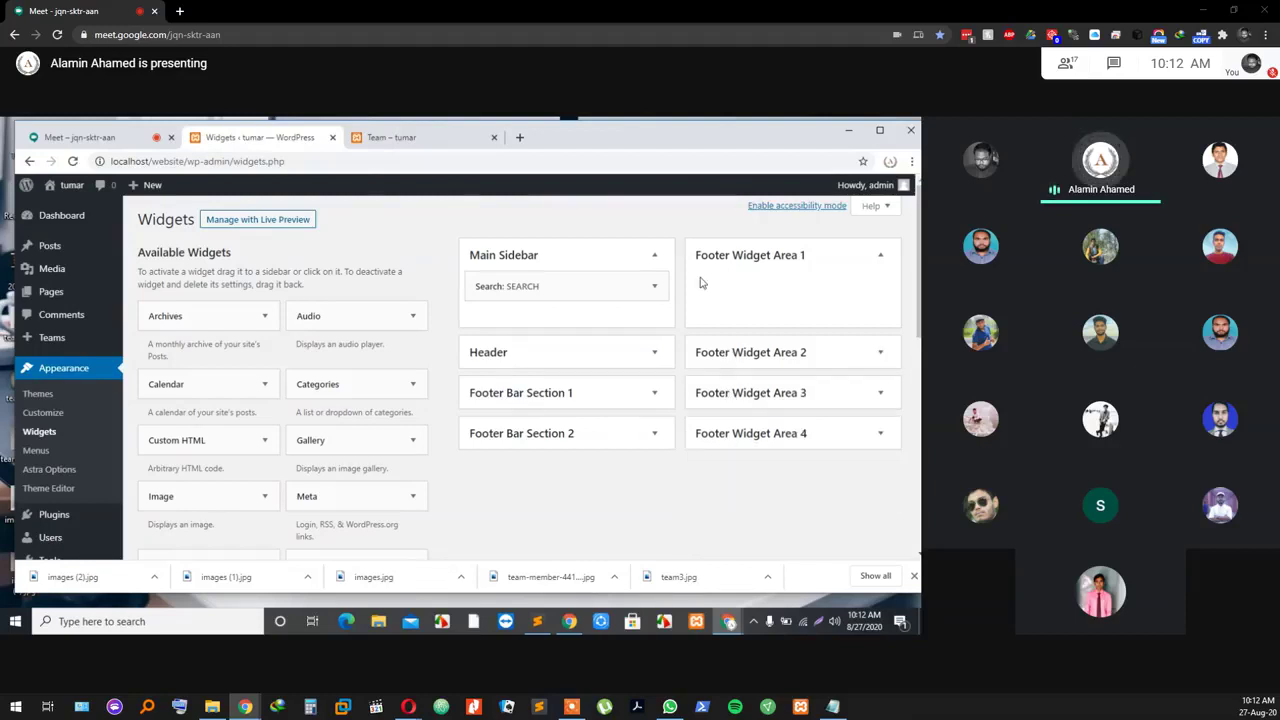
click(703, 268)
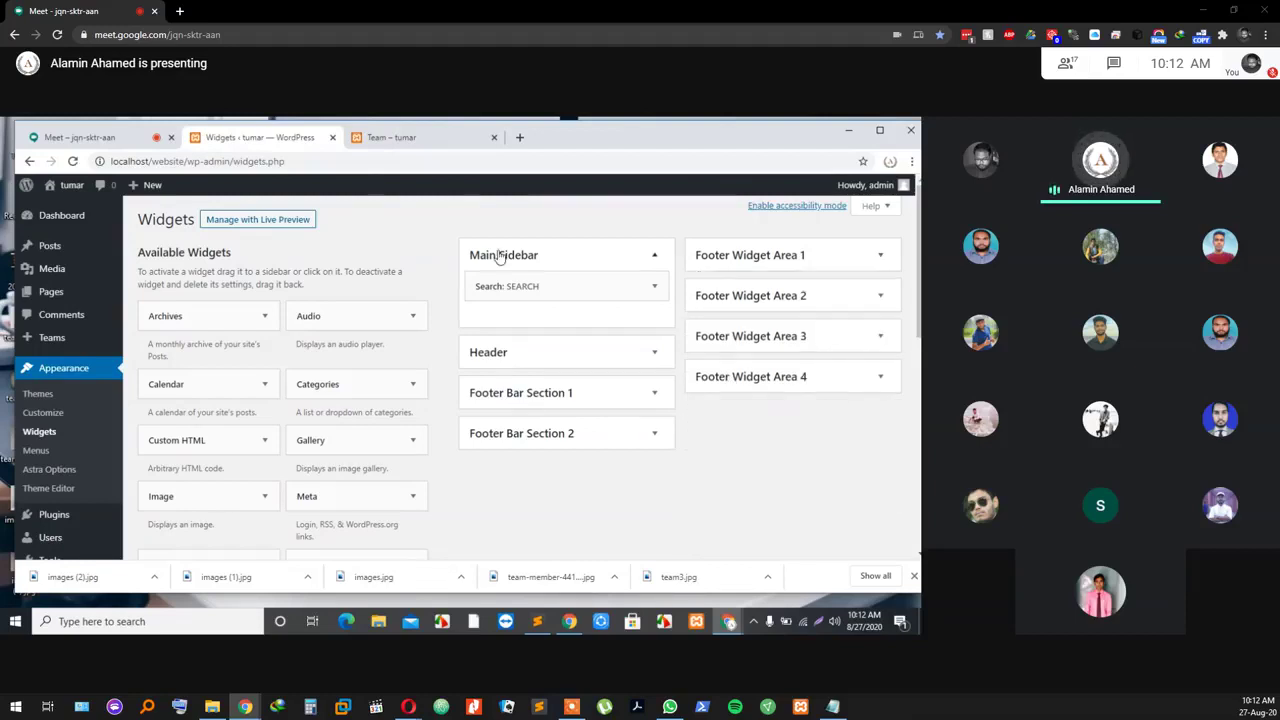
Step: Remove the last Search widget and collapse the now-empty Main Sidebar
click(563, 291)
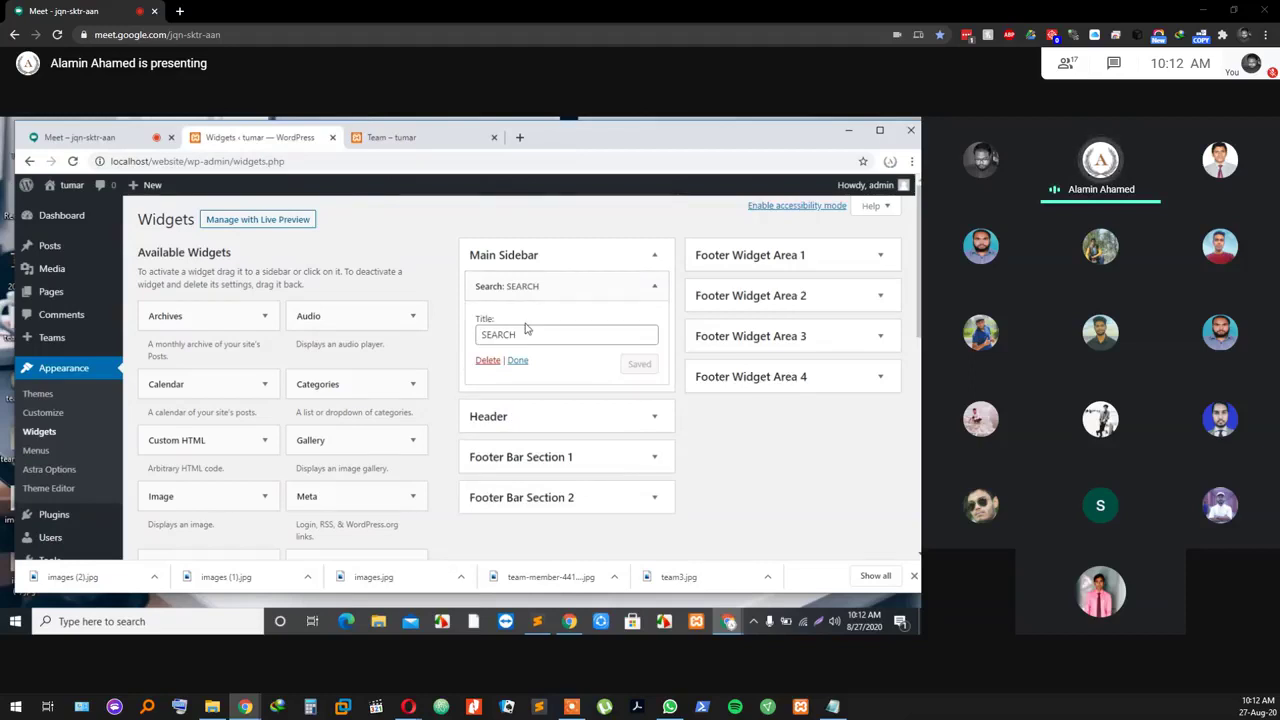
click(487, 362)
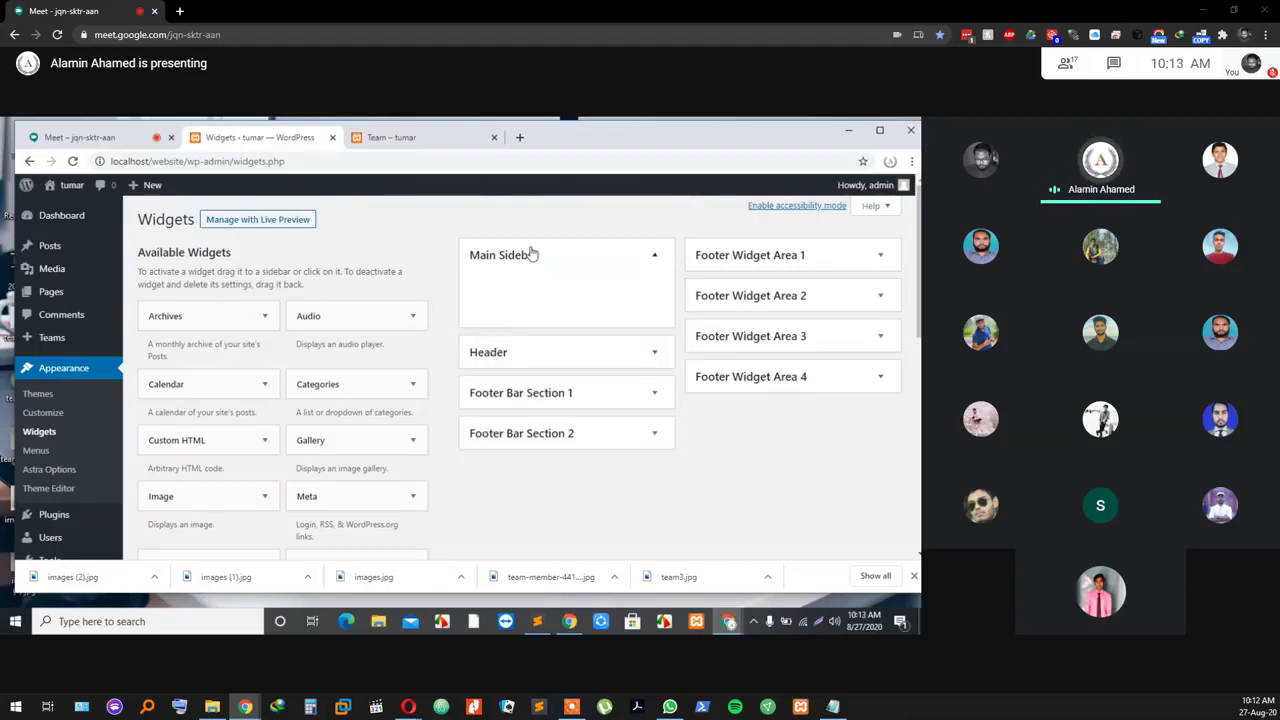
click(531, 254)
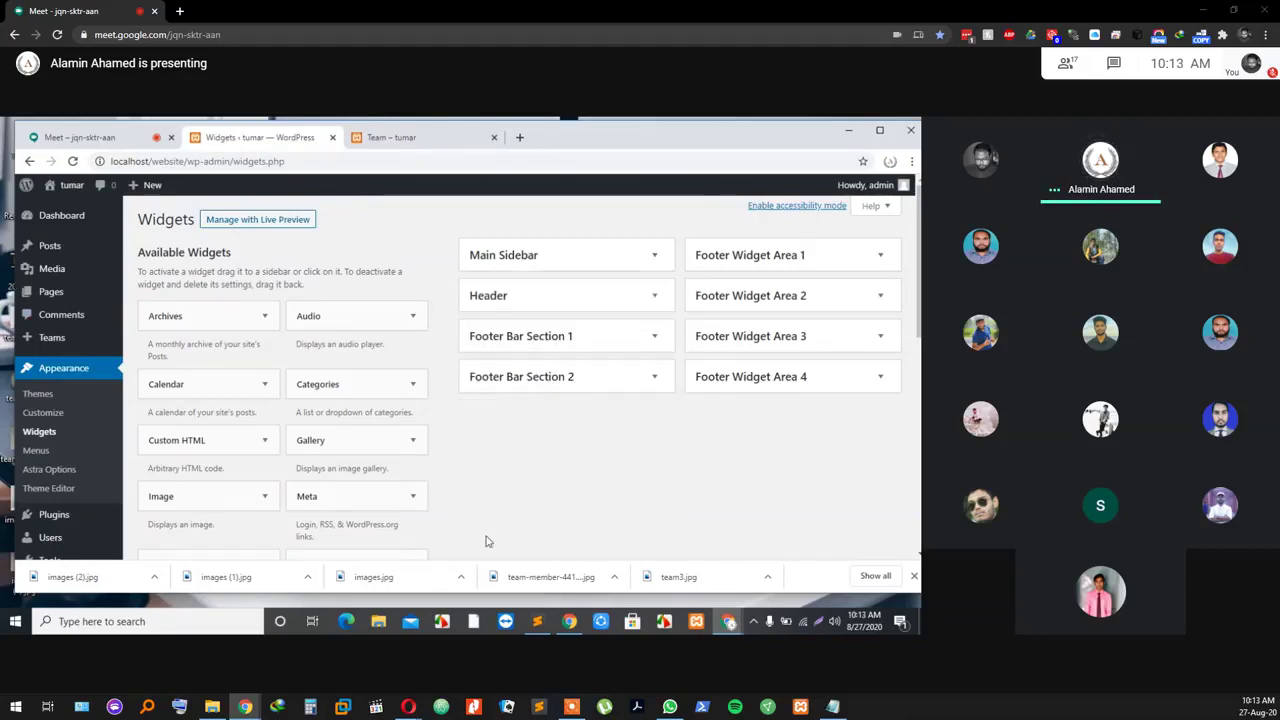
scroll(480, 535, down, 10)
scroll(466, 509, up, 10)
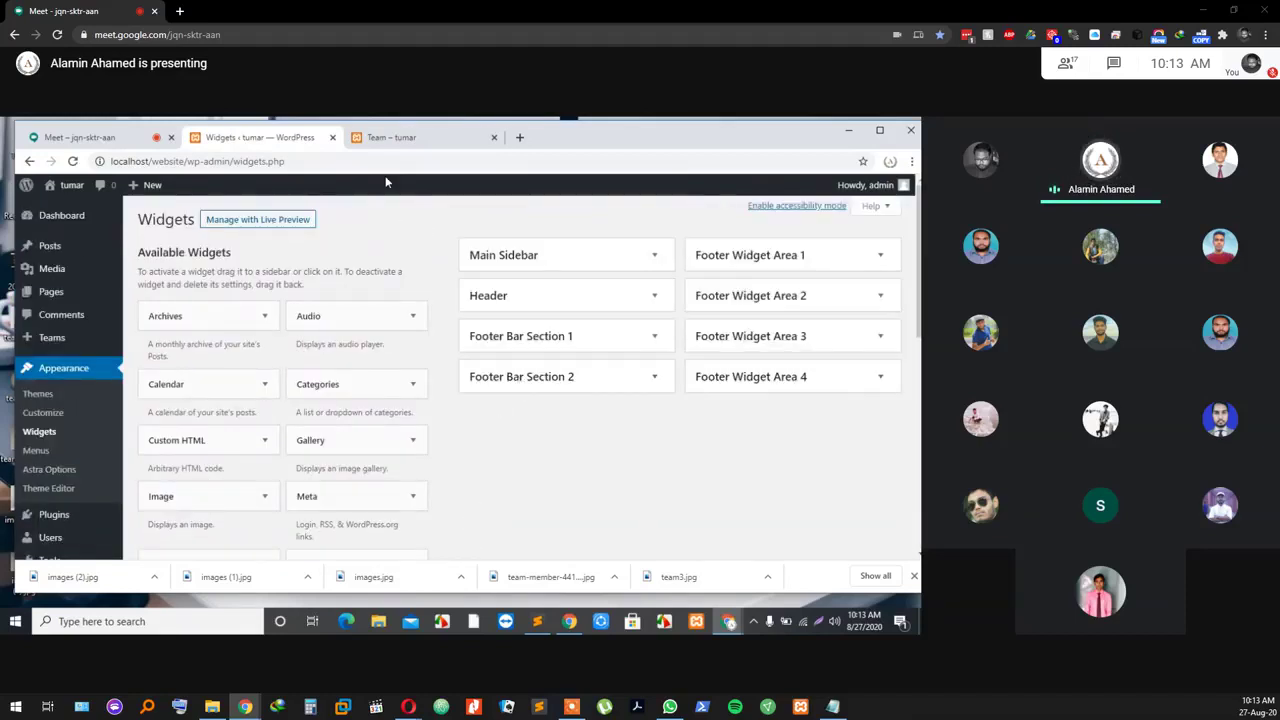
Step: Reload the live Team page to confirm the sidebar widgets are gone, then open the Teams list
click(393, 137)
scroll(90, 220, up, 1)
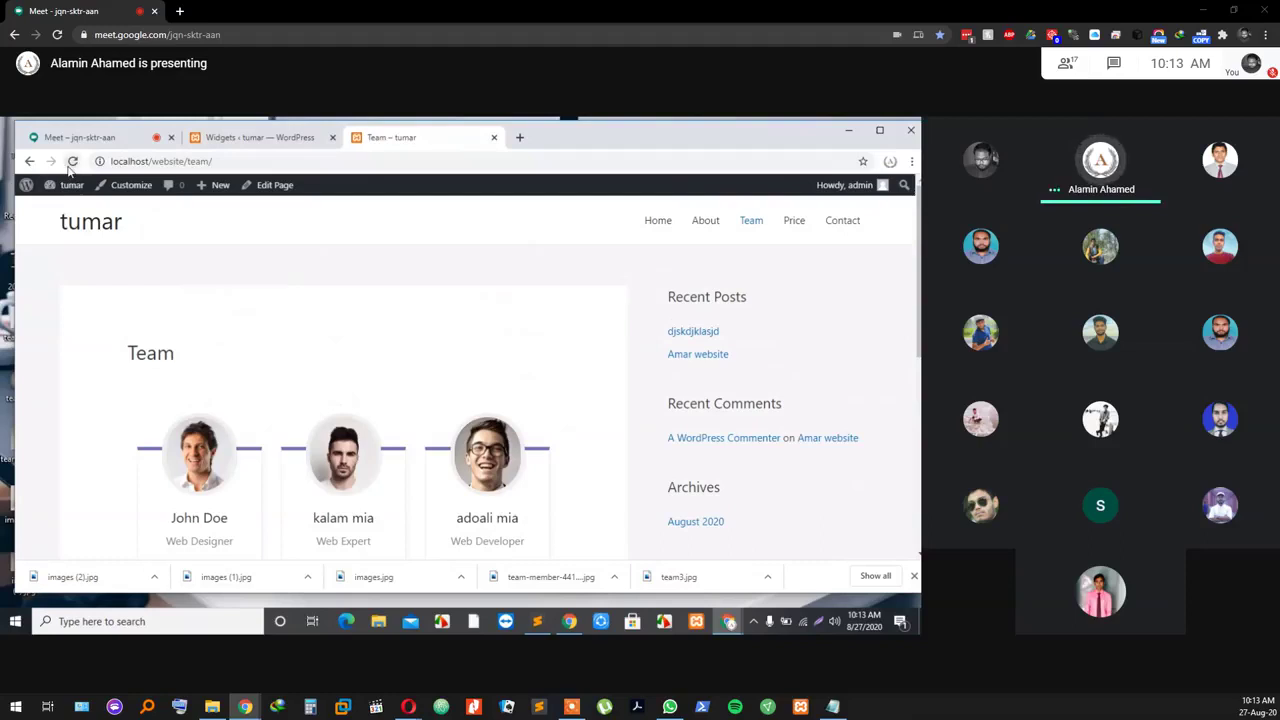
click(72, 162)
scroll(740, 466, down, 2)
scroll(741, 471, up, 1)
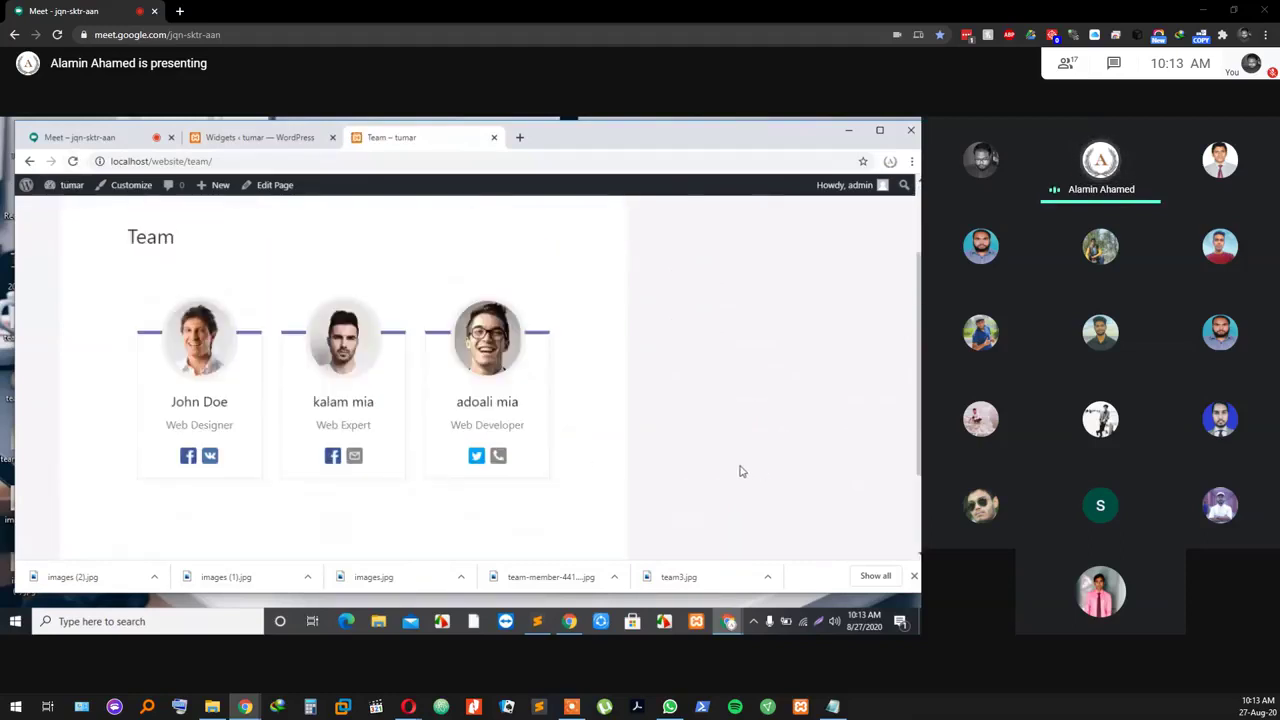
scroll(720, 466, up, 2)
scroll(530, 430, down, 1)
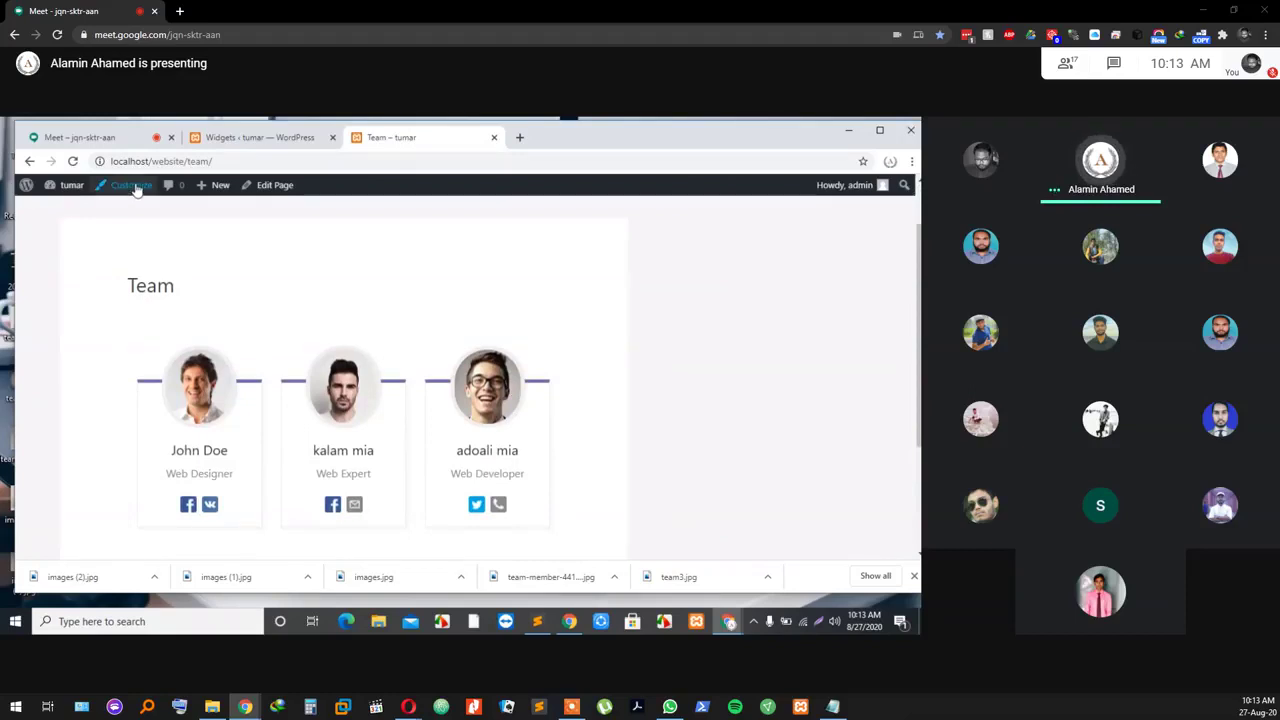
click(239, 139)
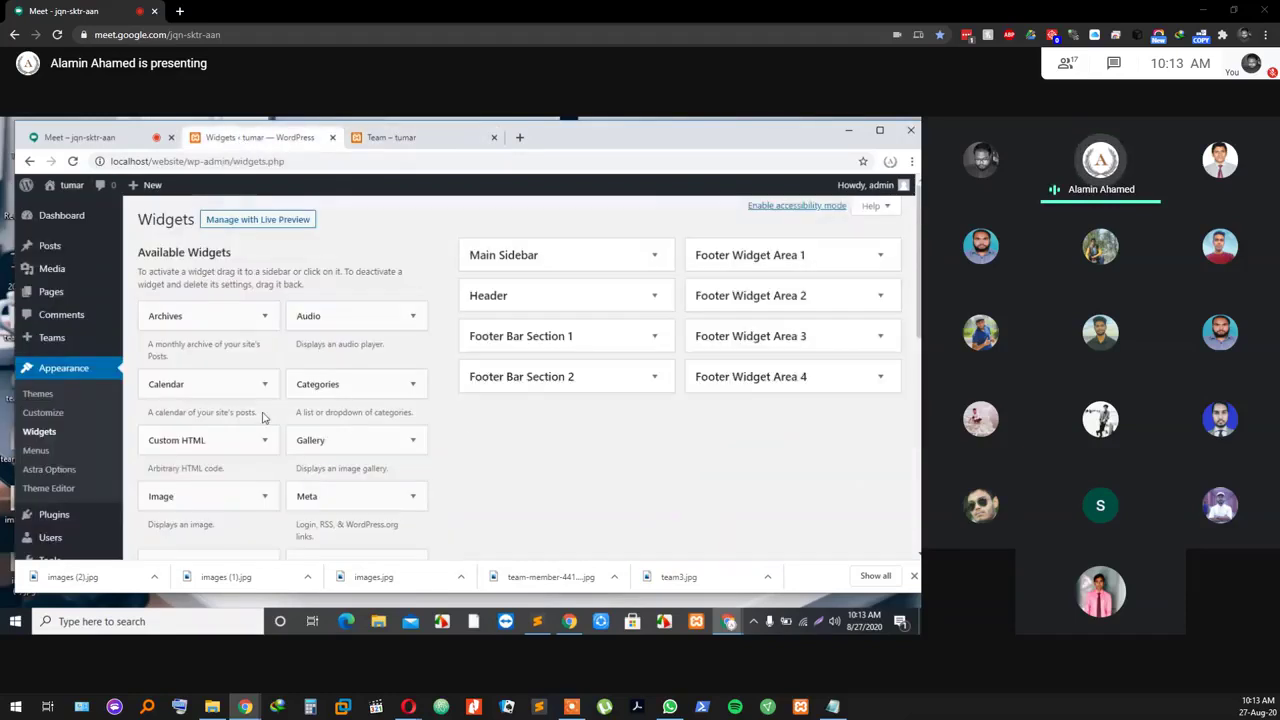
click(75, 338)
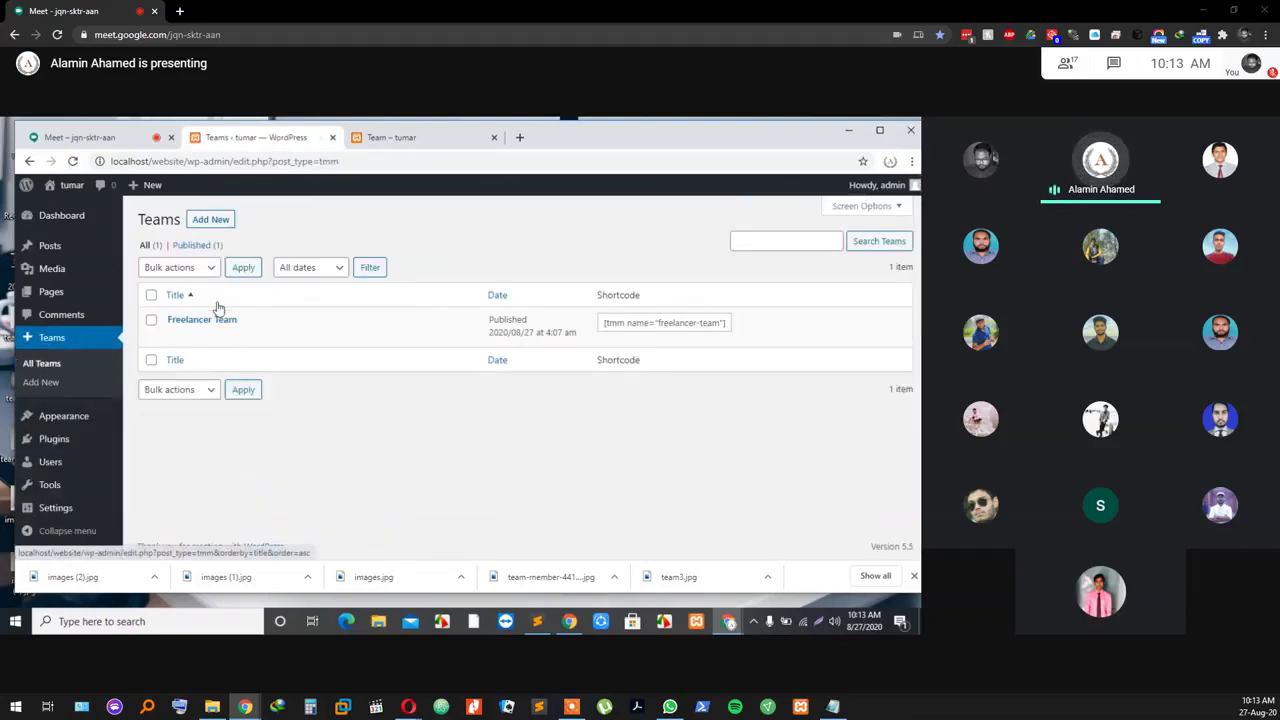
Step: Open Freelancer Team for editing and look through John Doe's member details and the shortcode box
mouse_move(232, 337)
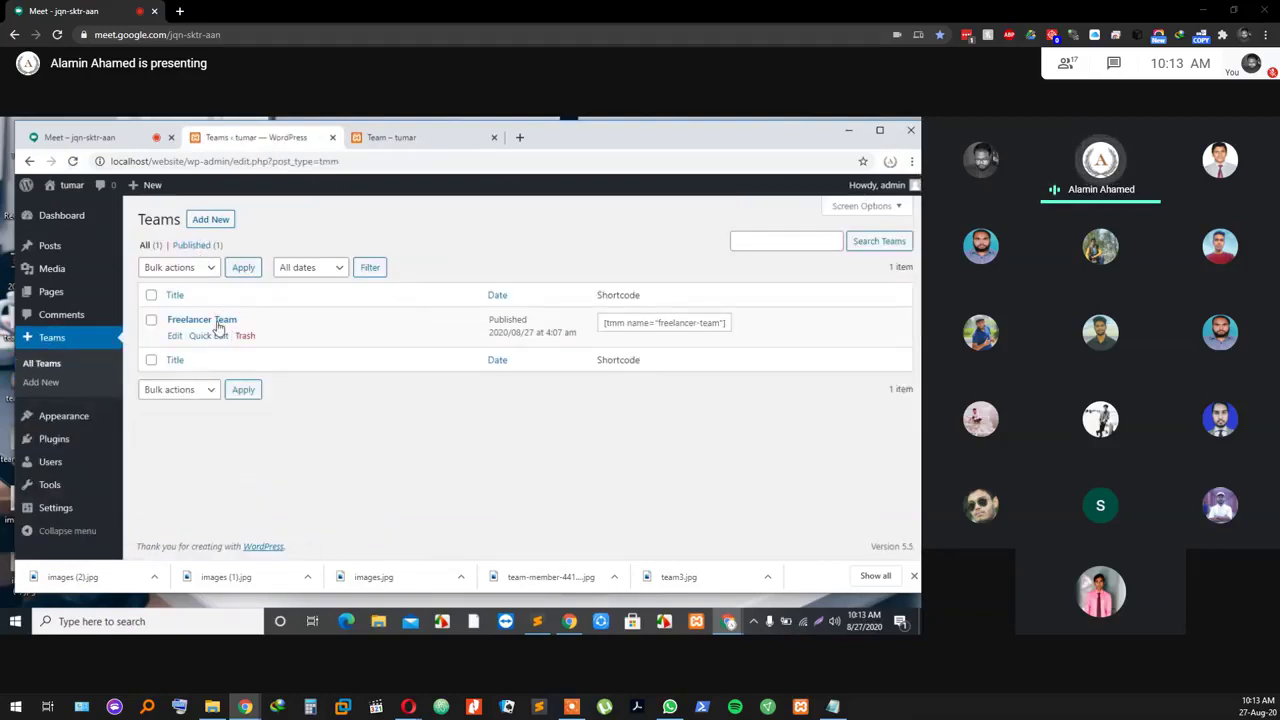
click(175, 337)
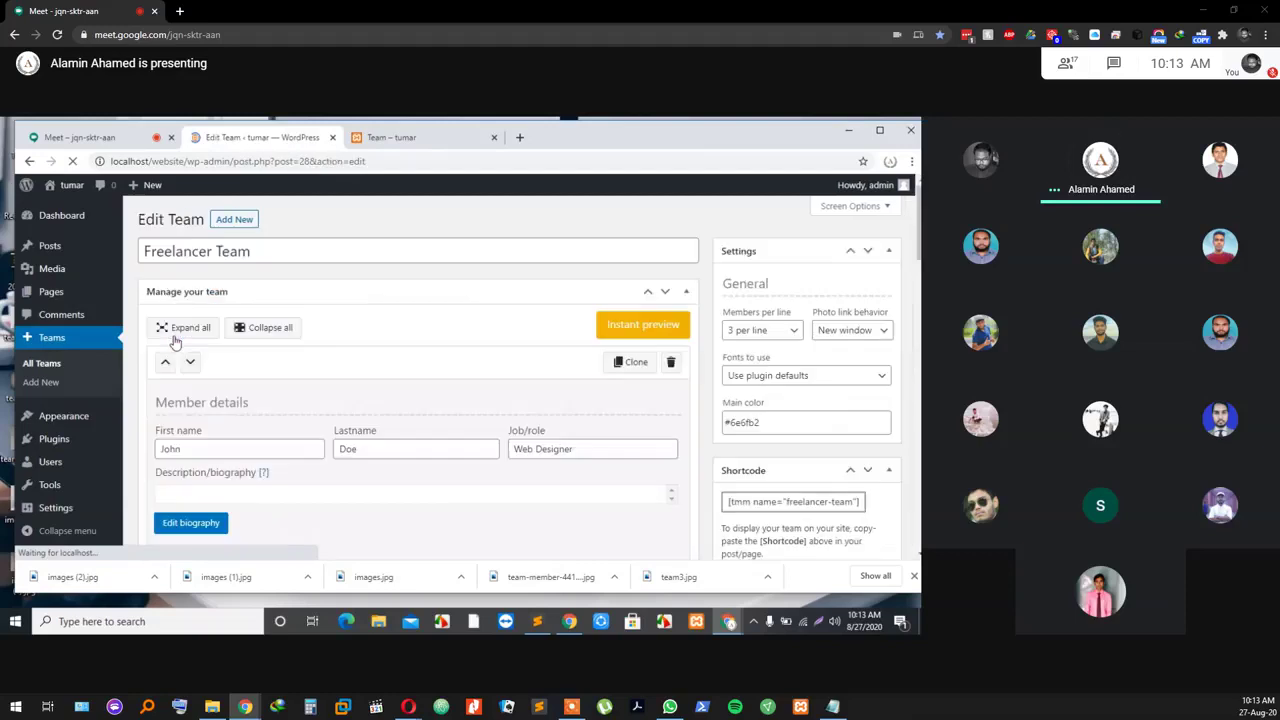
scroll(799, 462, down, 3)
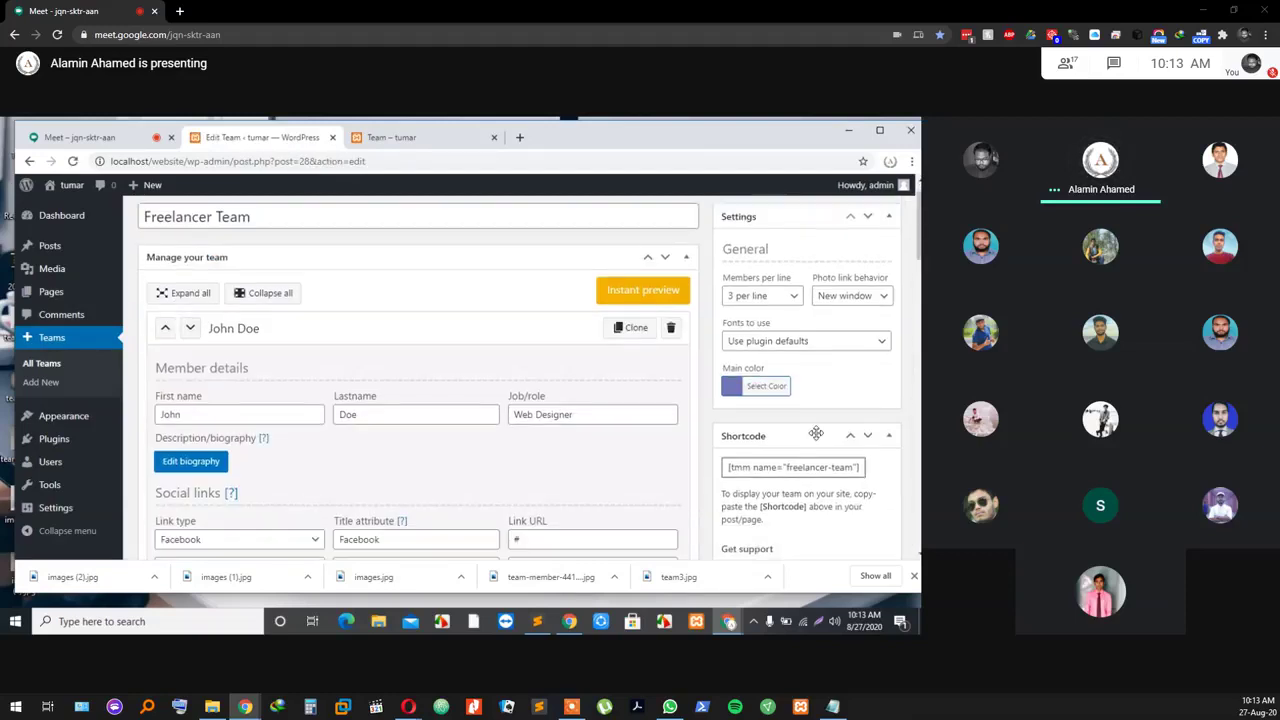
scroll(799, 462, down, 5)
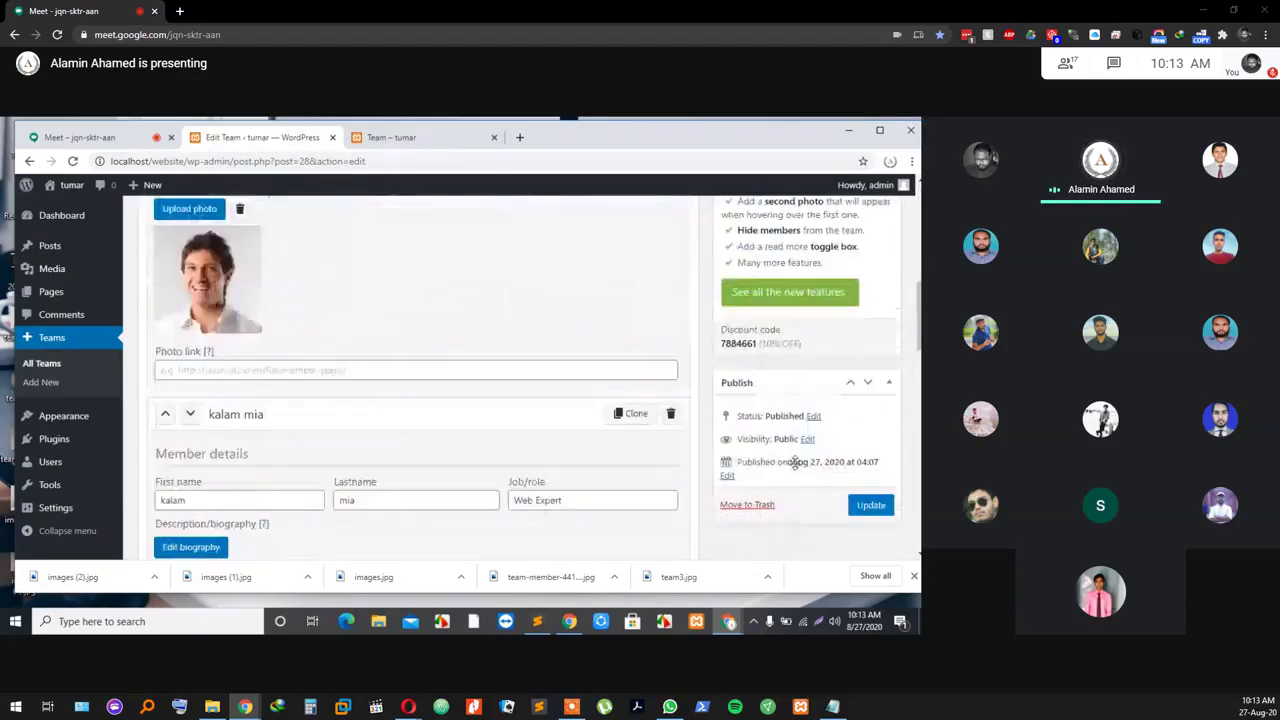
scroll(752, 459, up, 8)
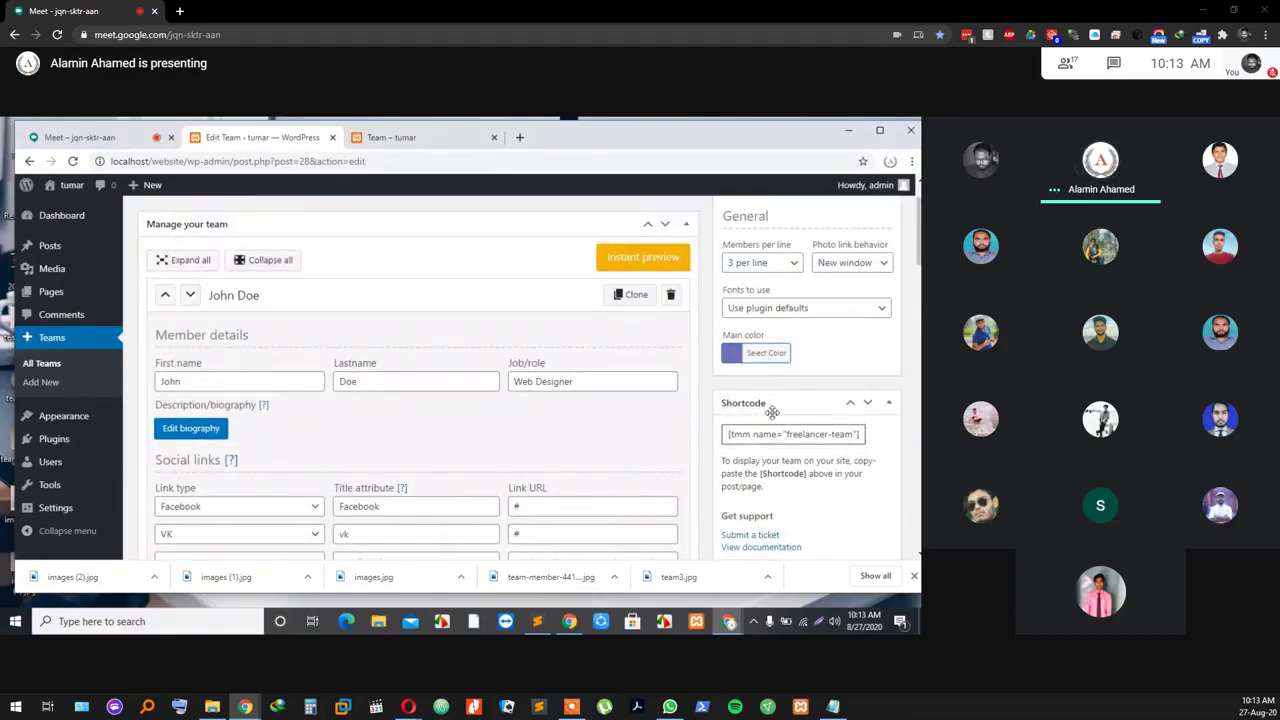
scroll(770, 410, down, 2)
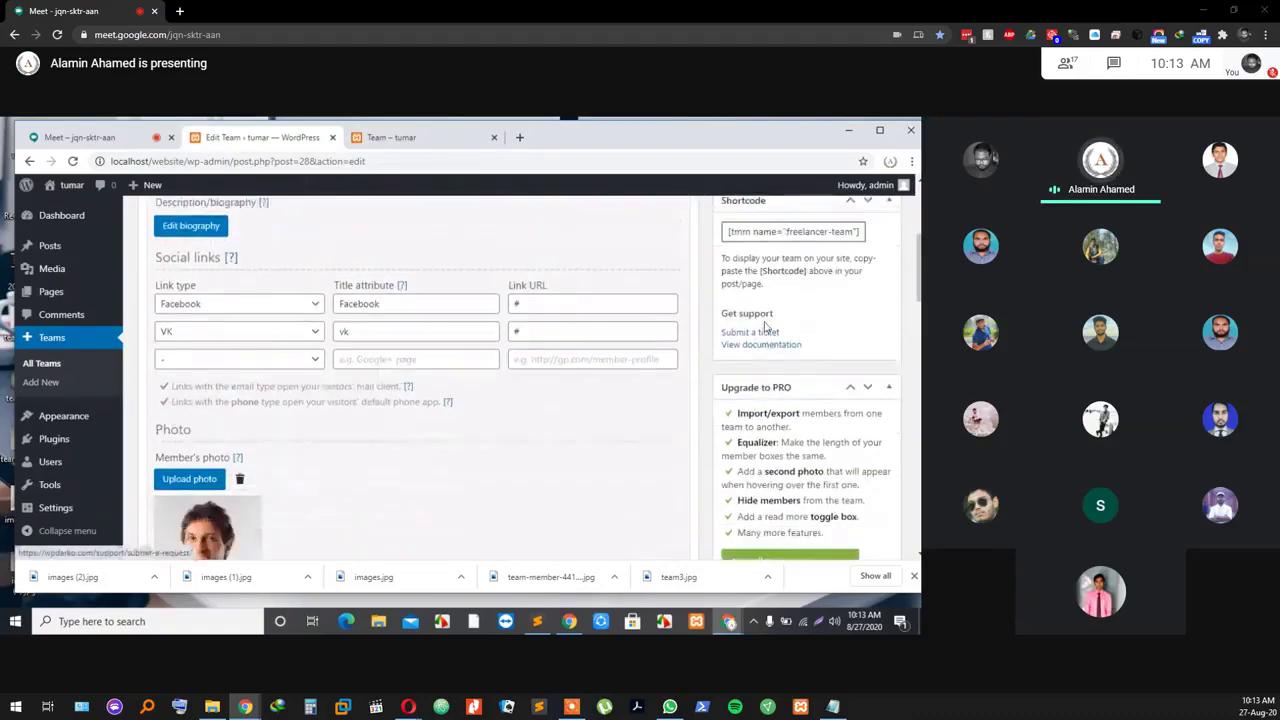
scroll(755, 360, down, 3)
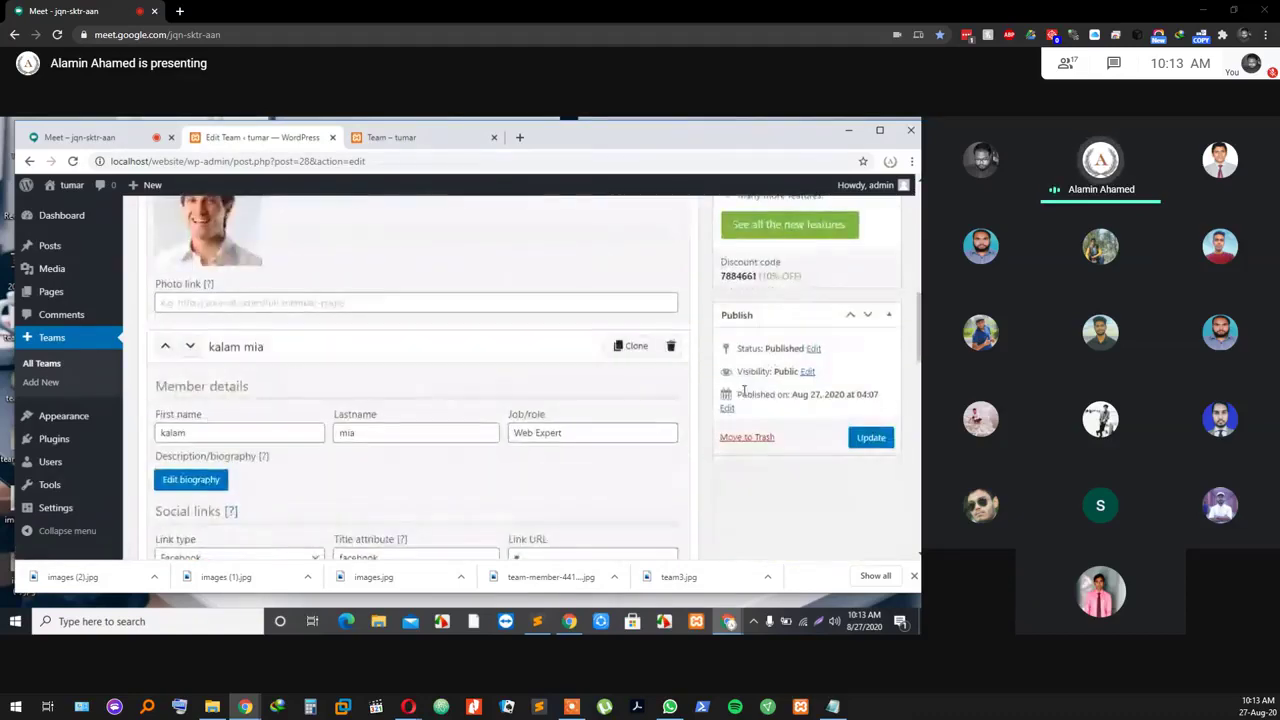
scroll(744, 391, up, 1)
scroll(744, 391, up, 3)
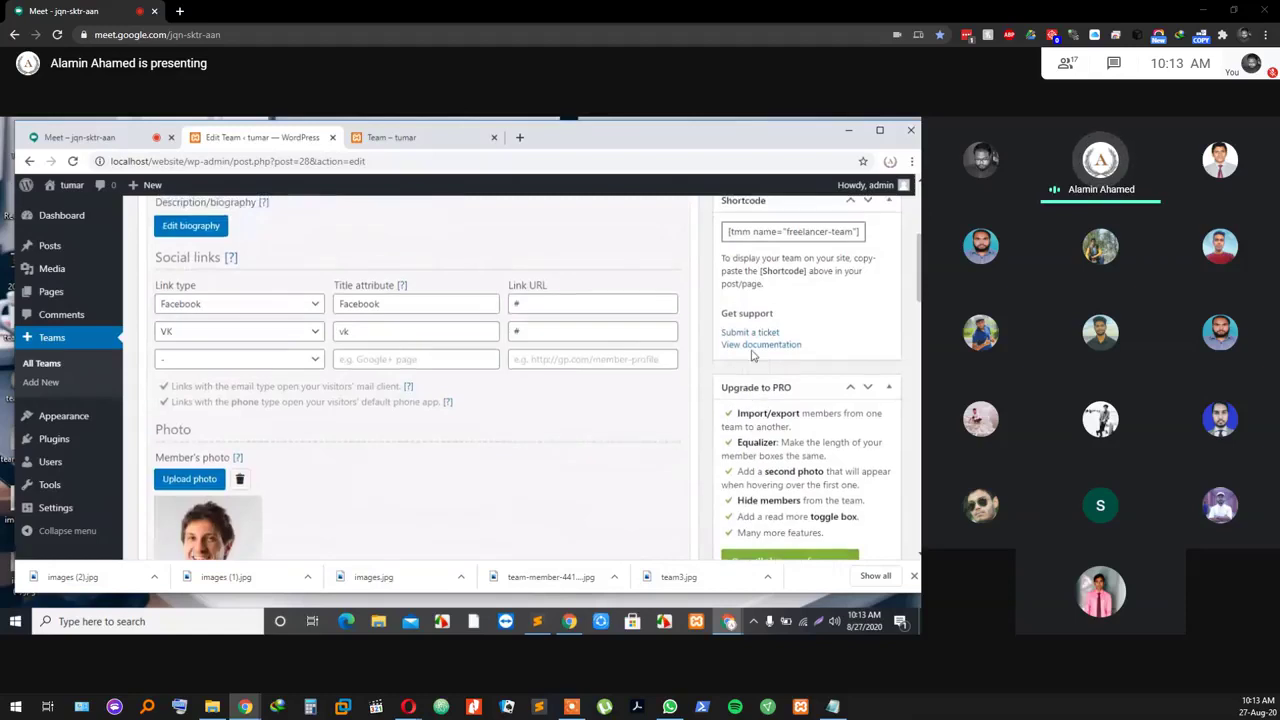
scroll(758, 345, up, 3)
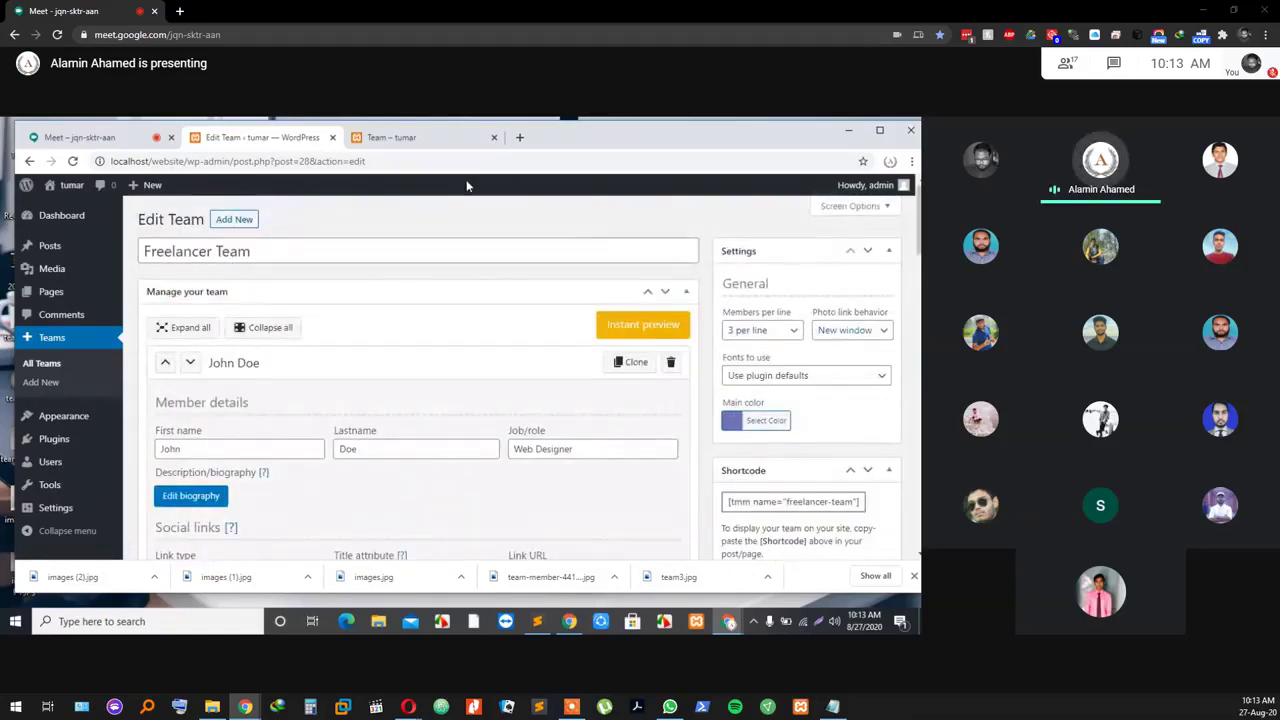
scroll(700, 423, down, 2)
scroll(686, 417, up, 2)
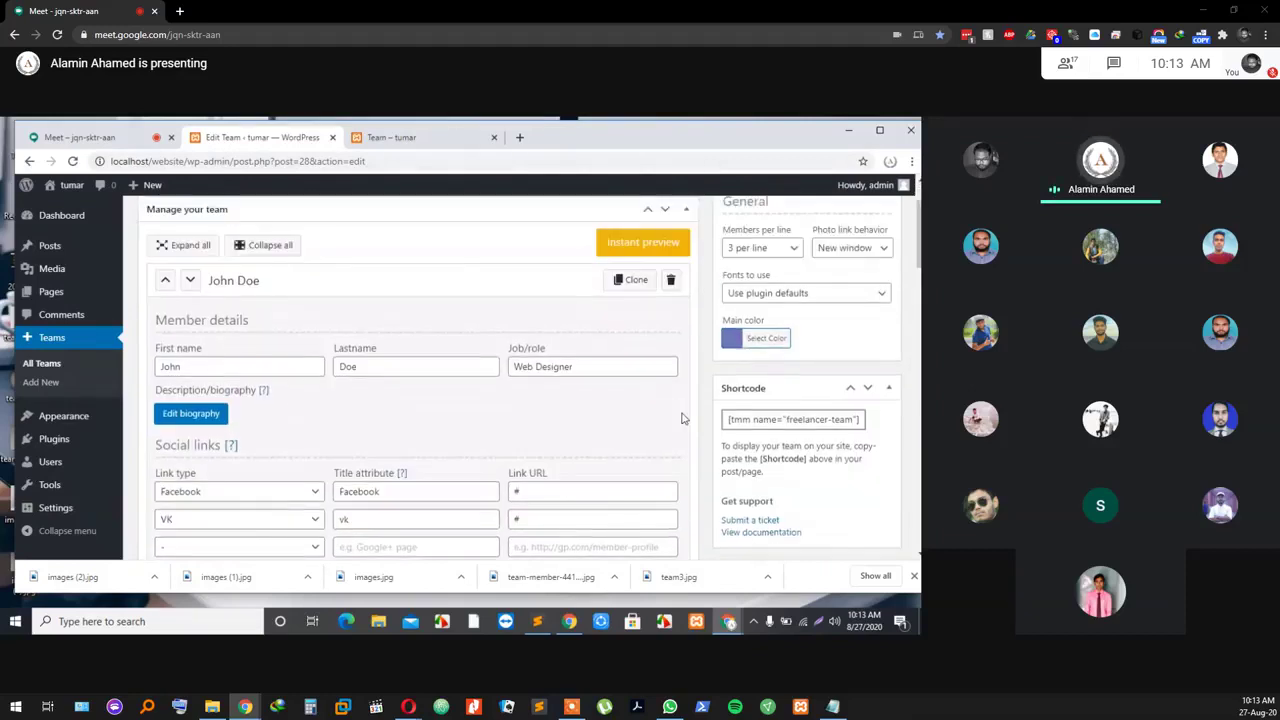
Step: Open the Team page from the Pages list in the editor to check its shortcode block
click(52, 294)
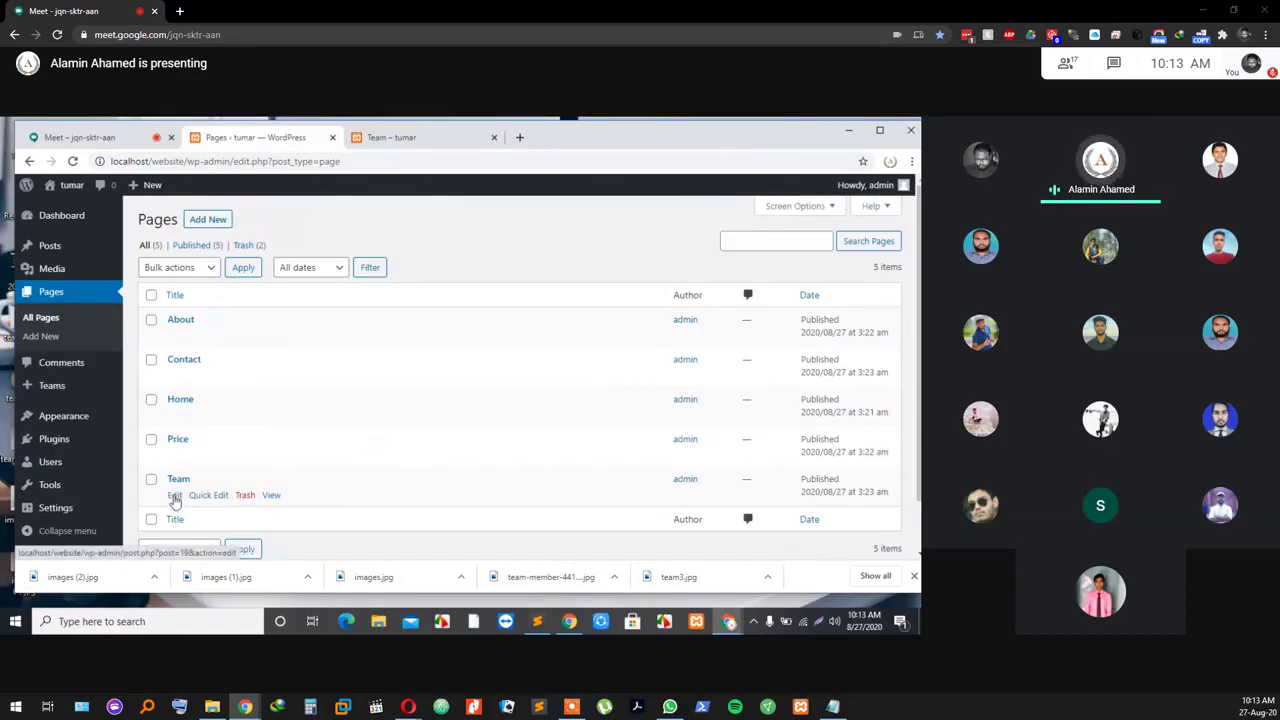
click(174, 497)
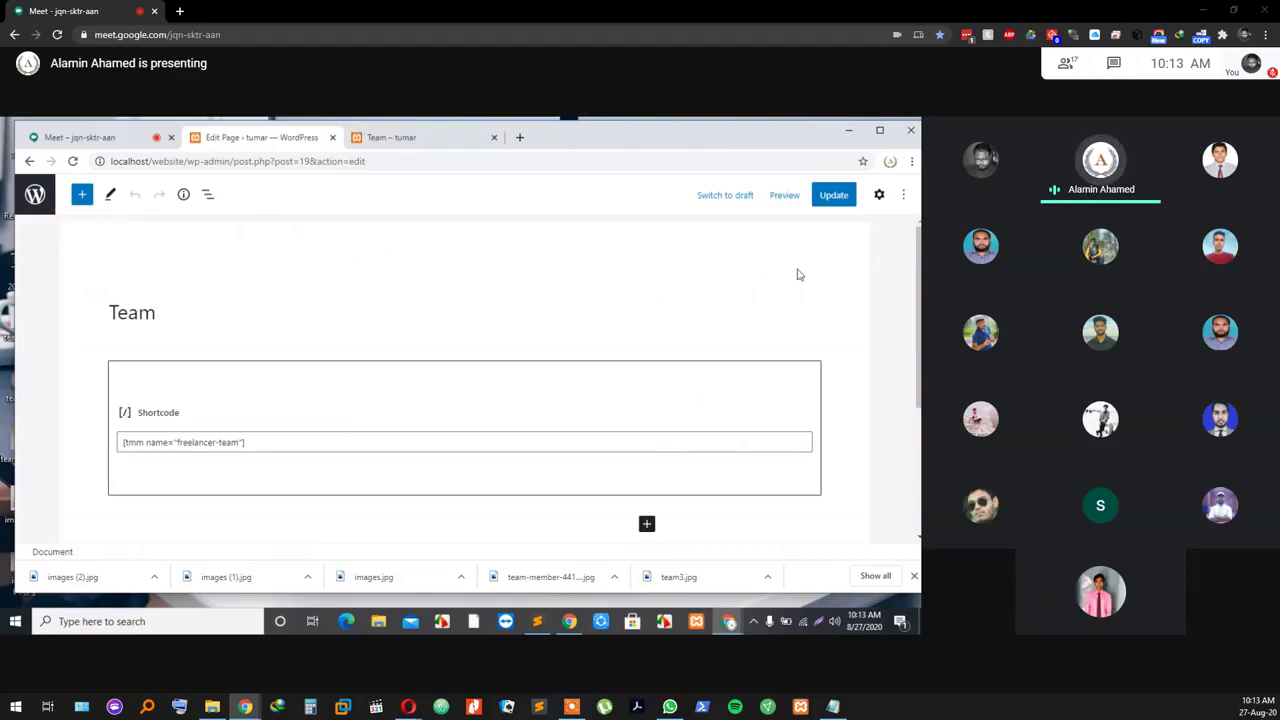
scroll(106, 326, down, 3)
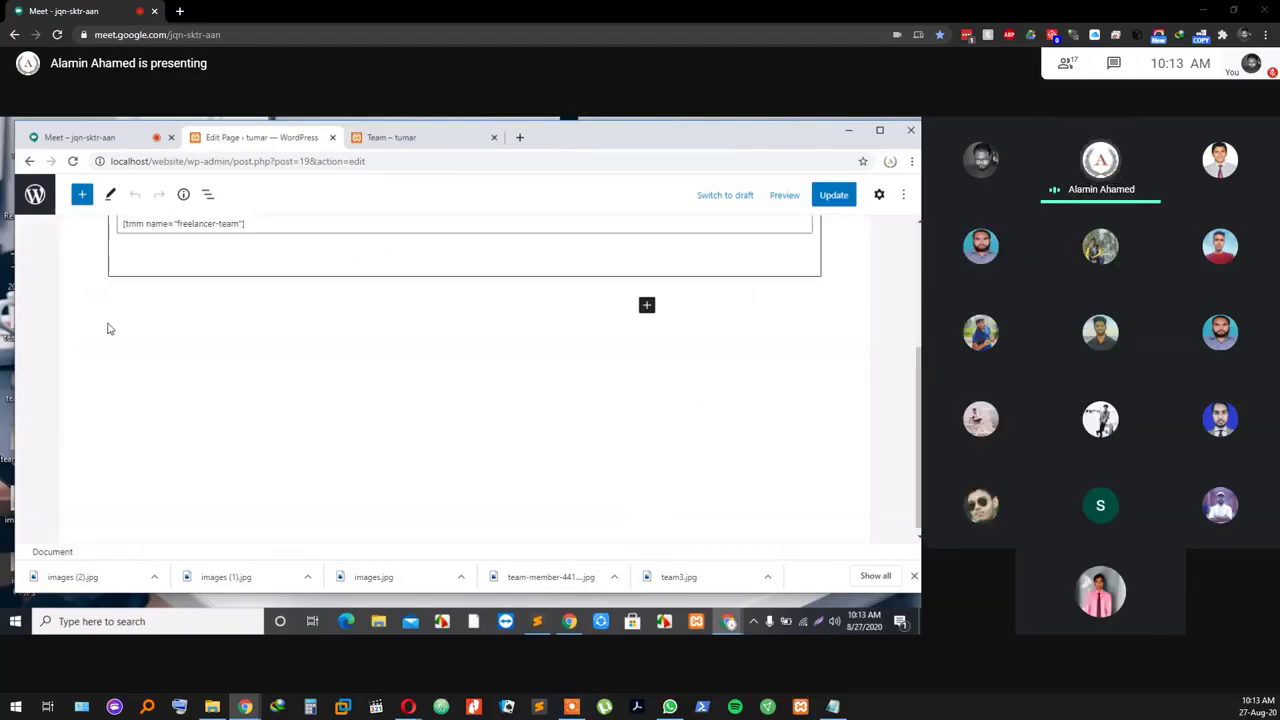
scroll(483, 423, up, 3)
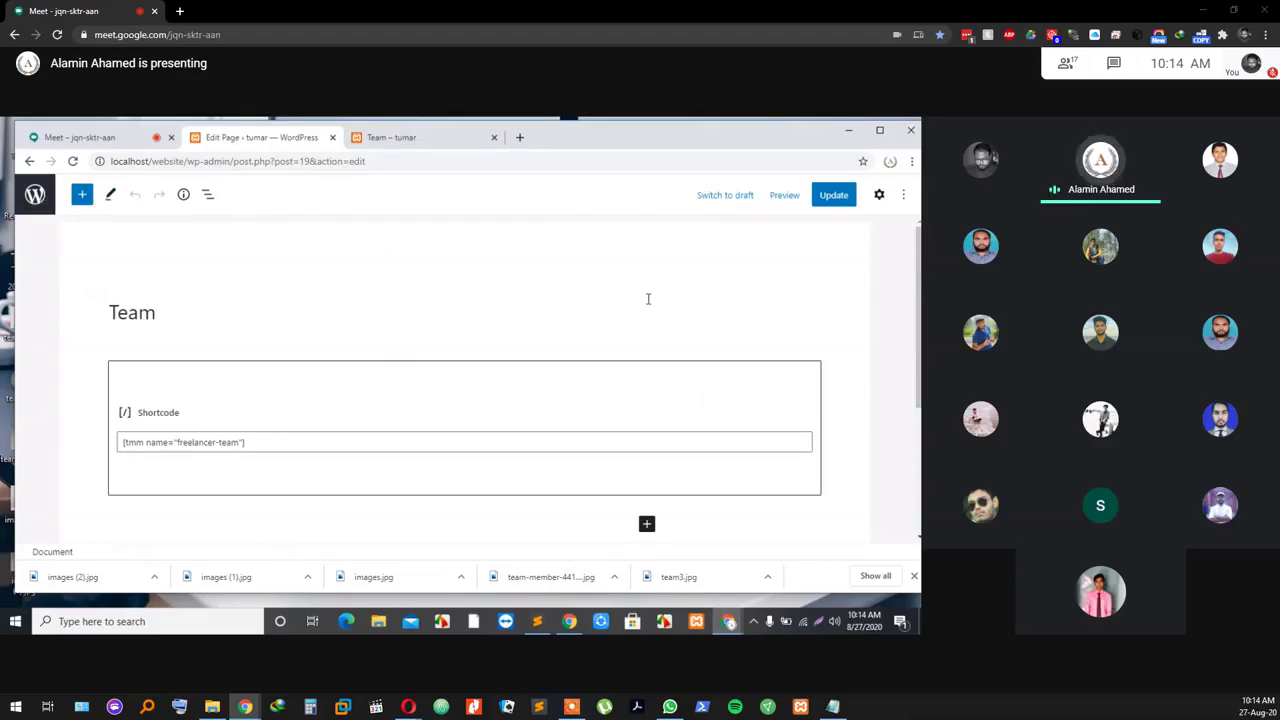
Step: Add an empty paragraph below the shortcode, dismiss the block inserter, and return to the live Team page
click(644, 523)
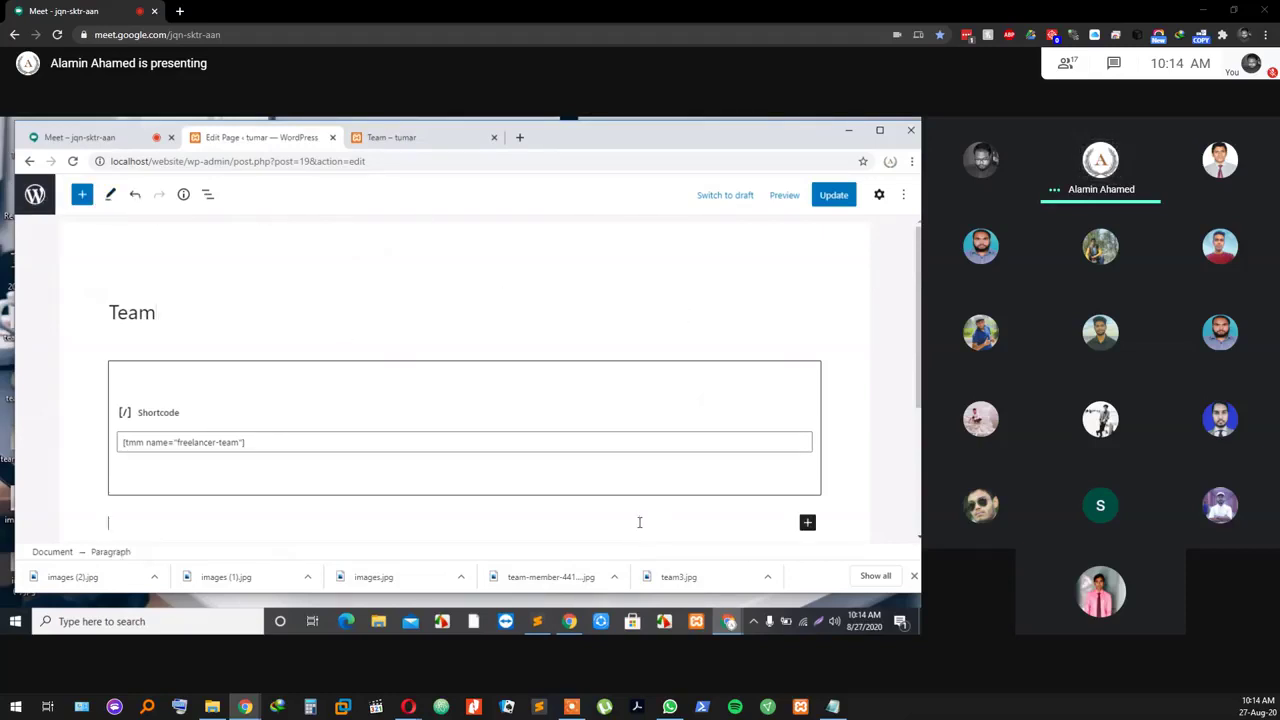
click(806, 524)
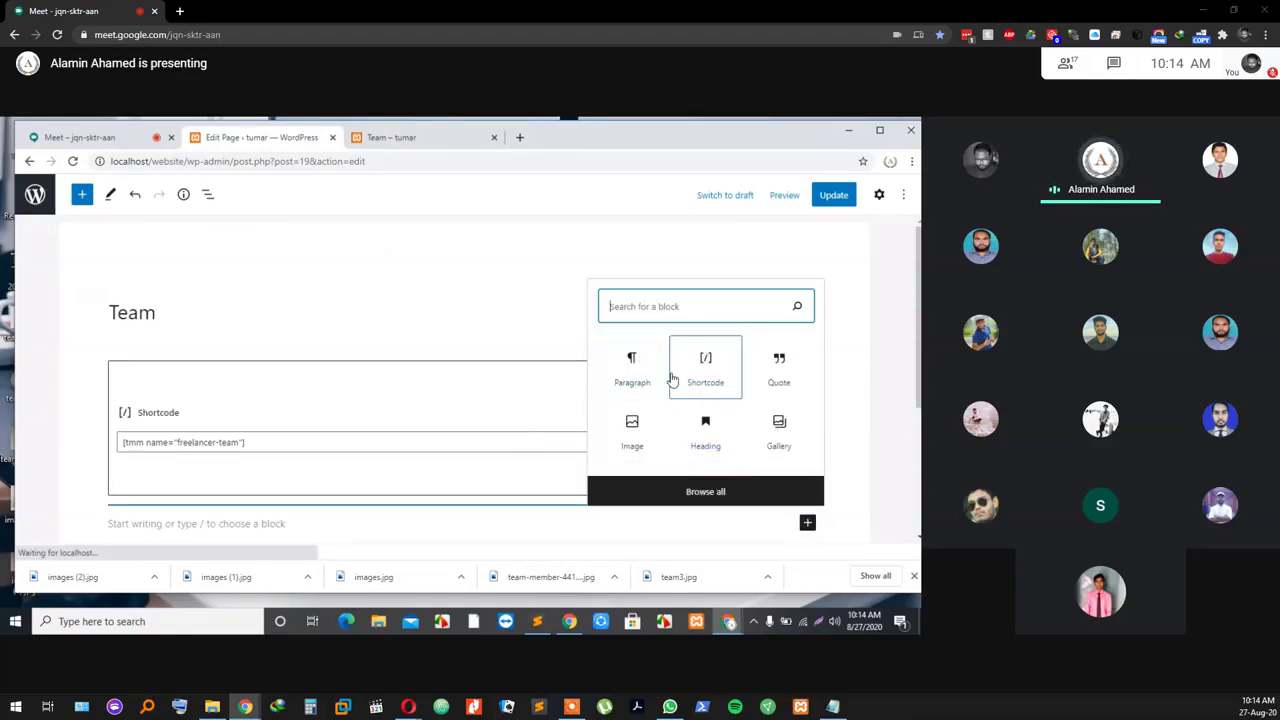
click(766, 246)
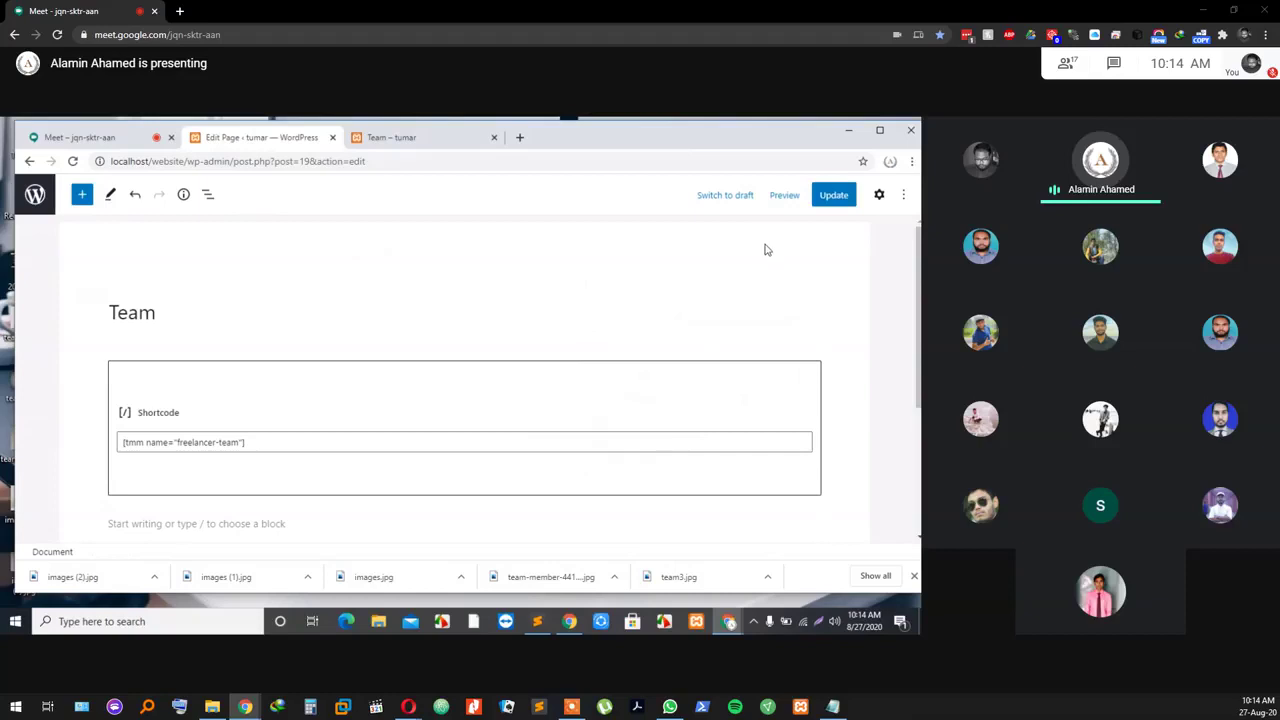
click(400, 137)
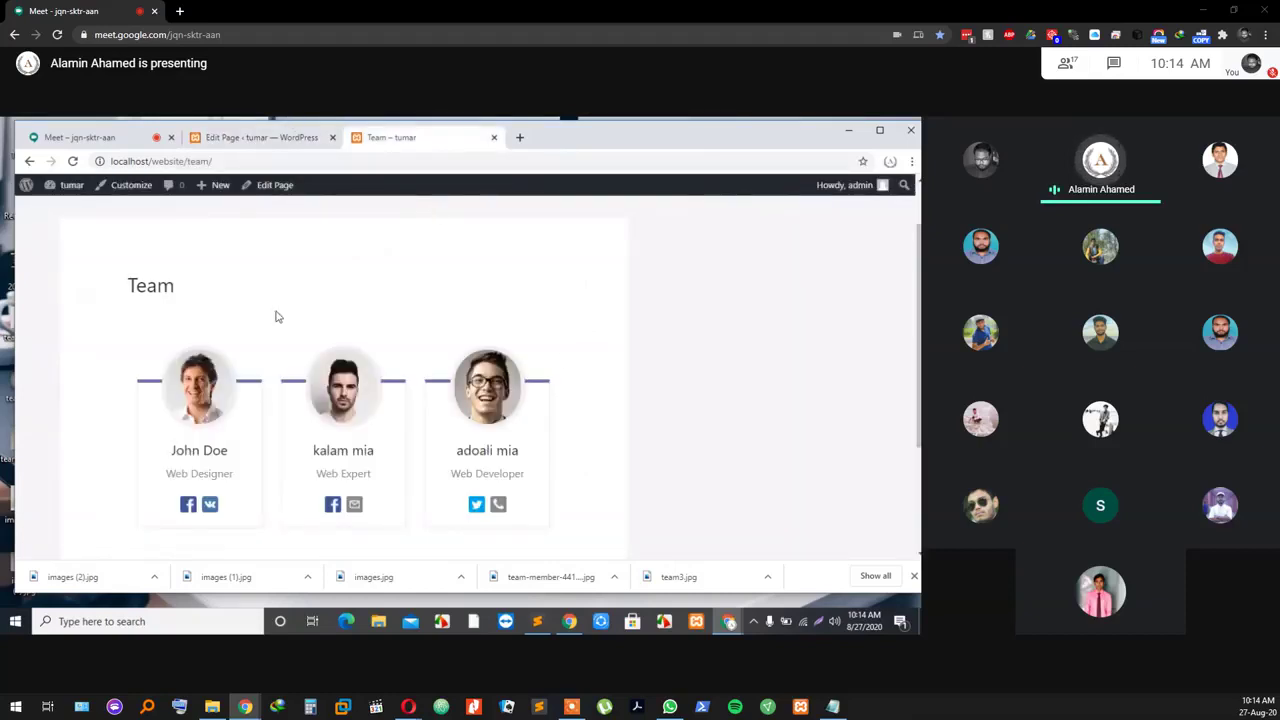
Step: Recheck the three member cards on the live Team page, then go back to the Team page editor
scroll(281, 383, up, 1)
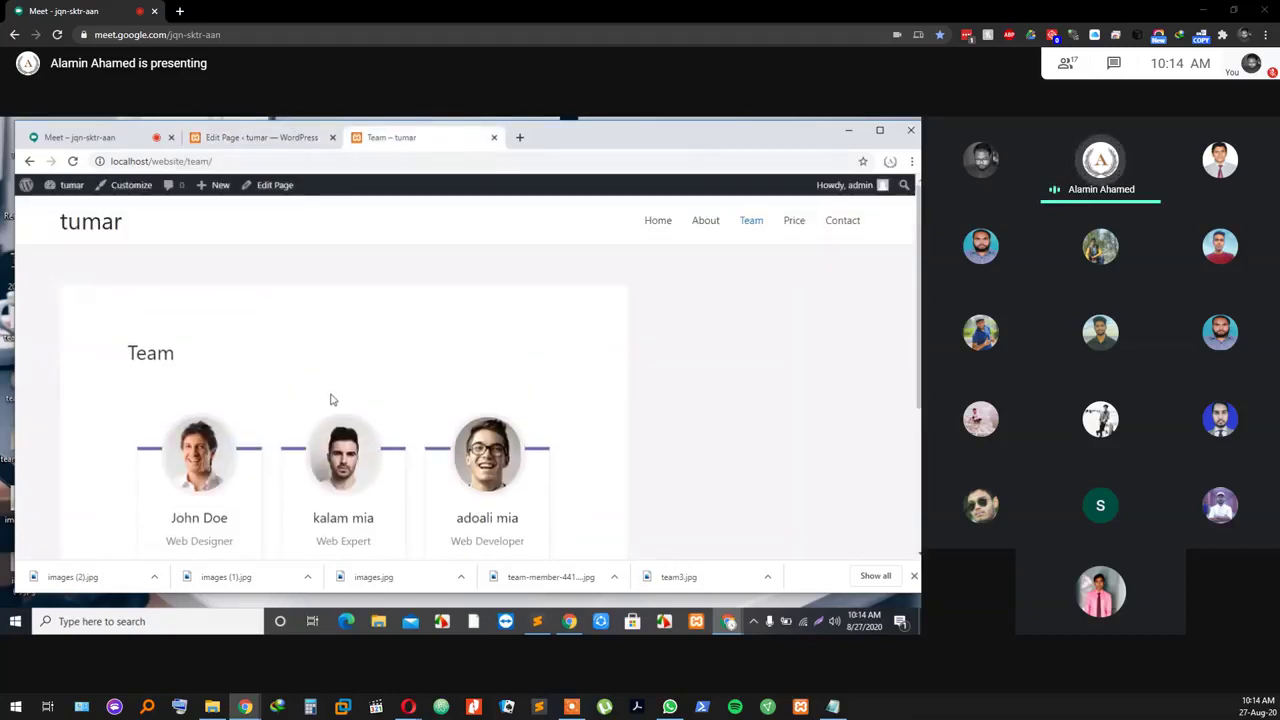
scroll(449, 411, down, 3)
scroll(489, 403, up, 2)
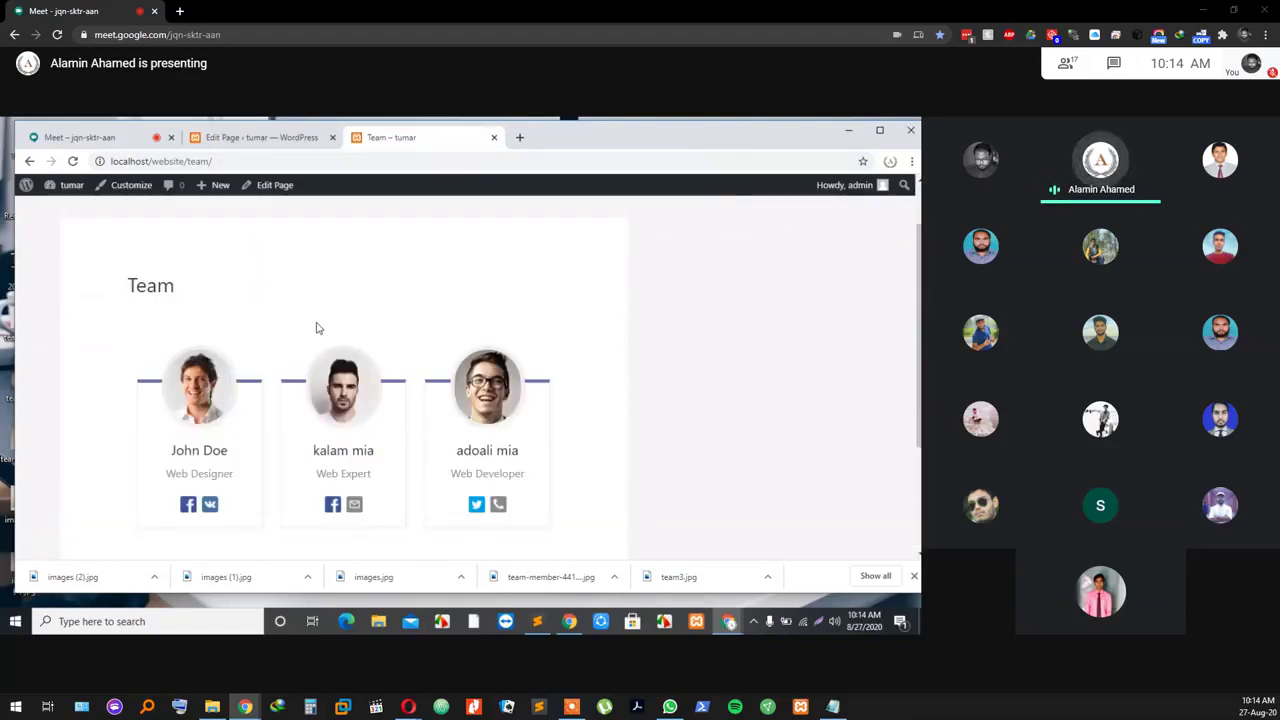
scroll(330, 365, down, 1)
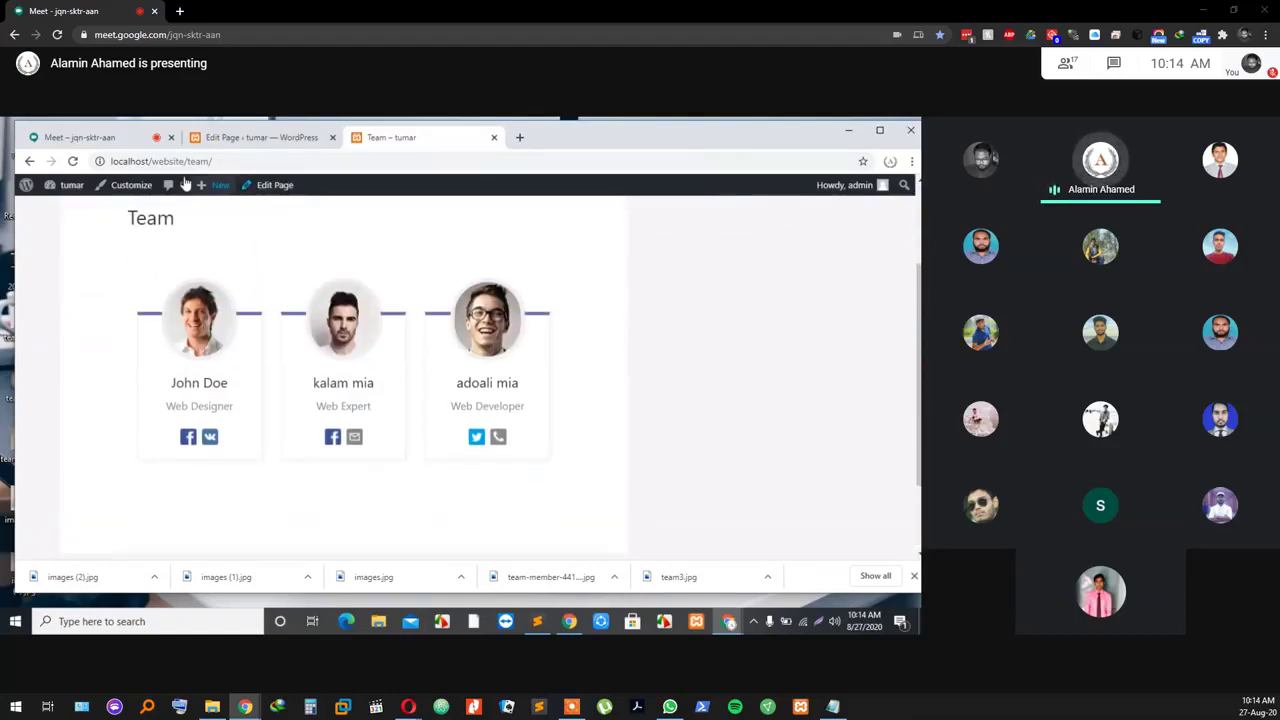
click(250, 139)
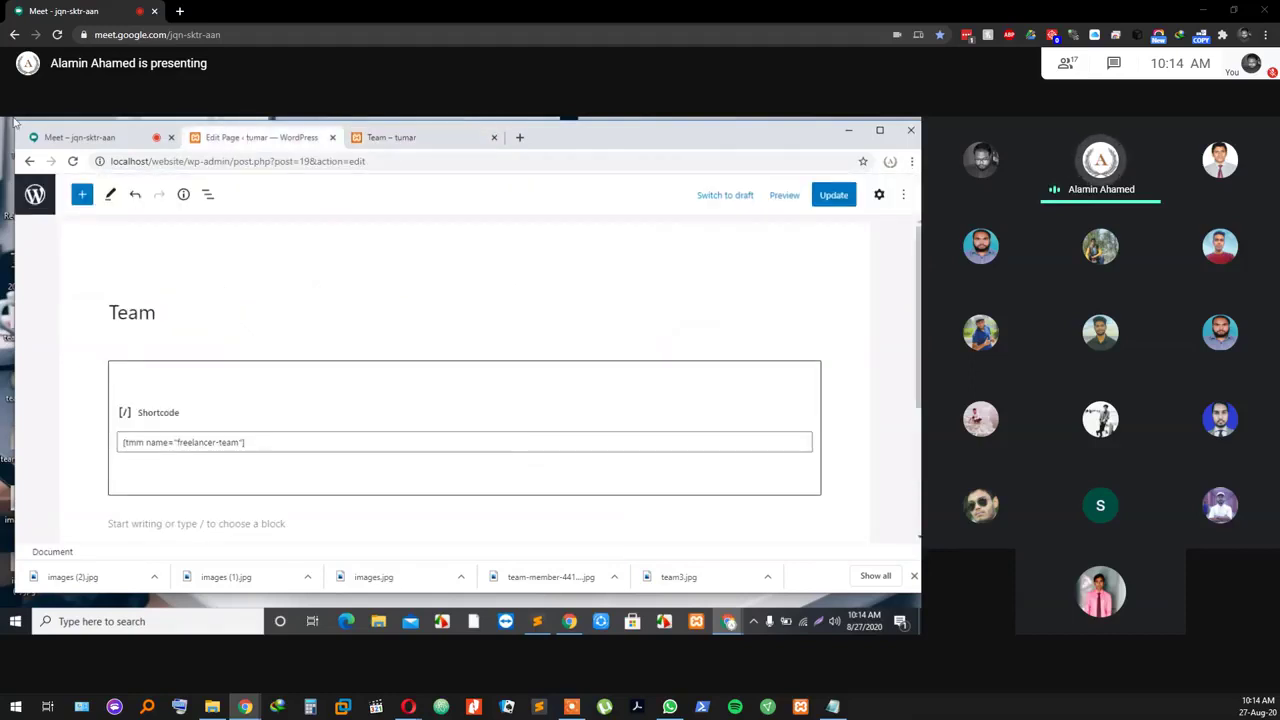
click(372, 138)
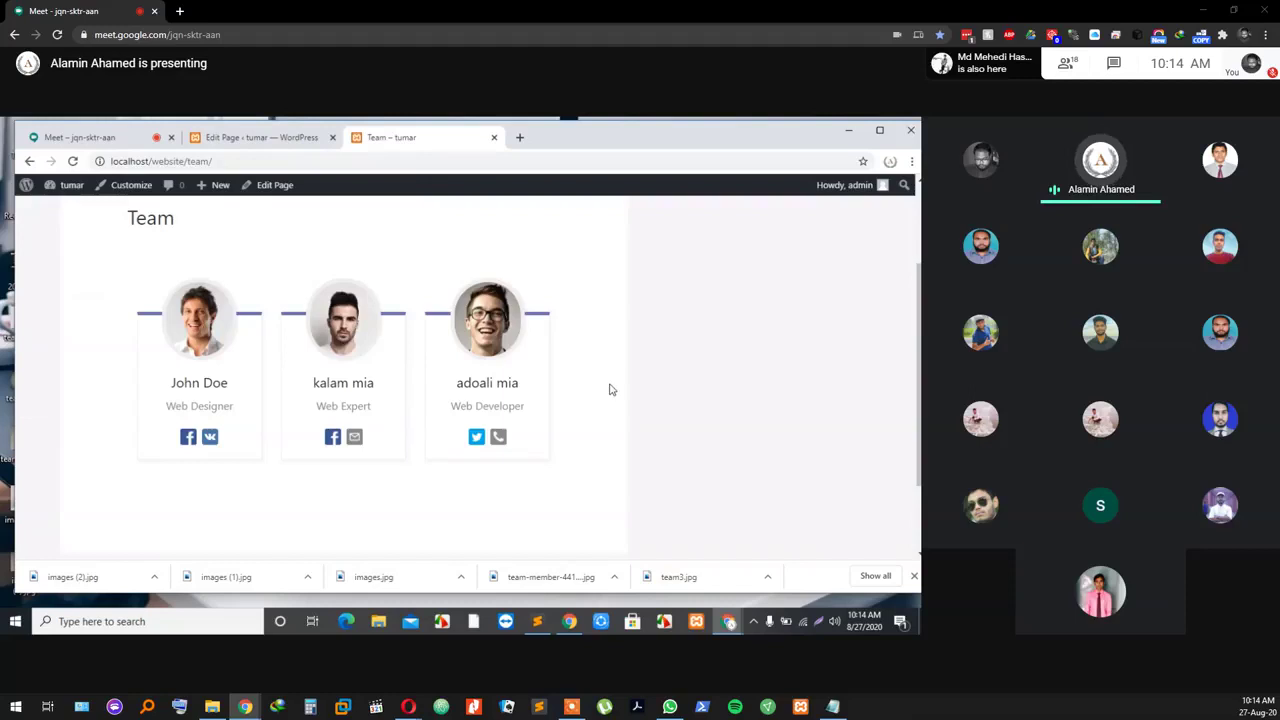
scroll(812, 360, up, 2)
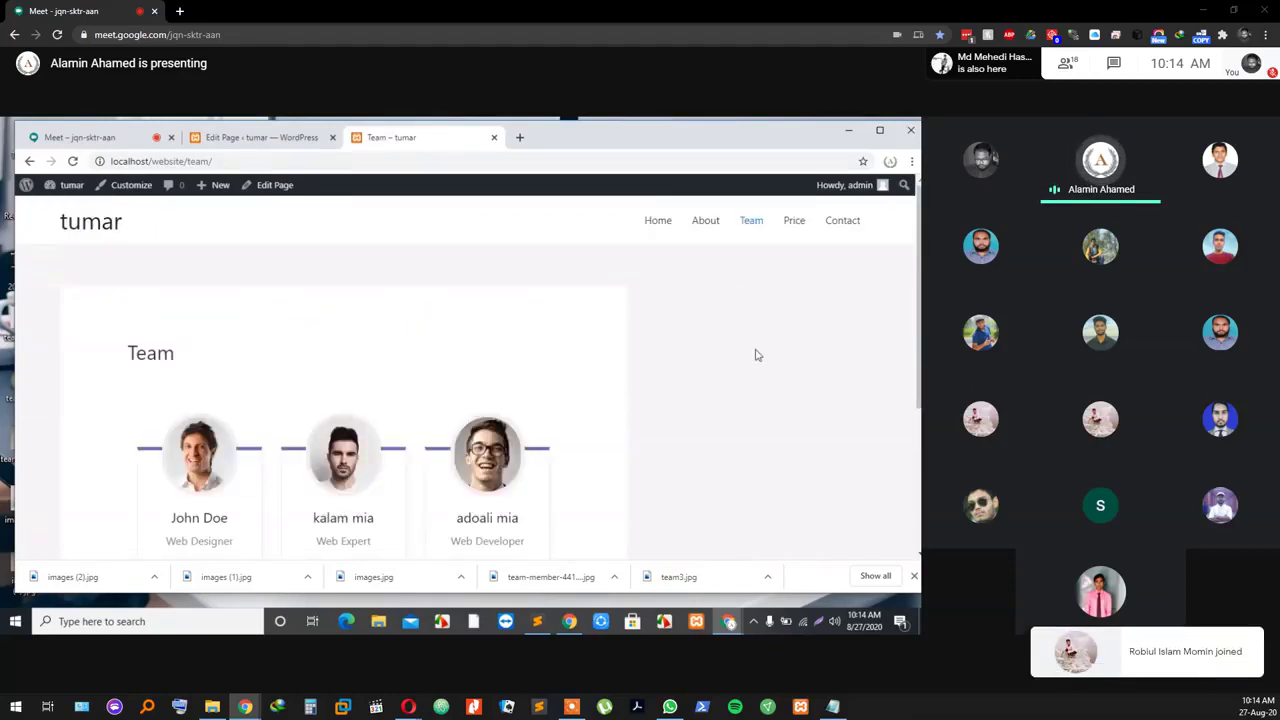
scroll(734, 380, down, 3)
scroll(486, 349, up, 3)
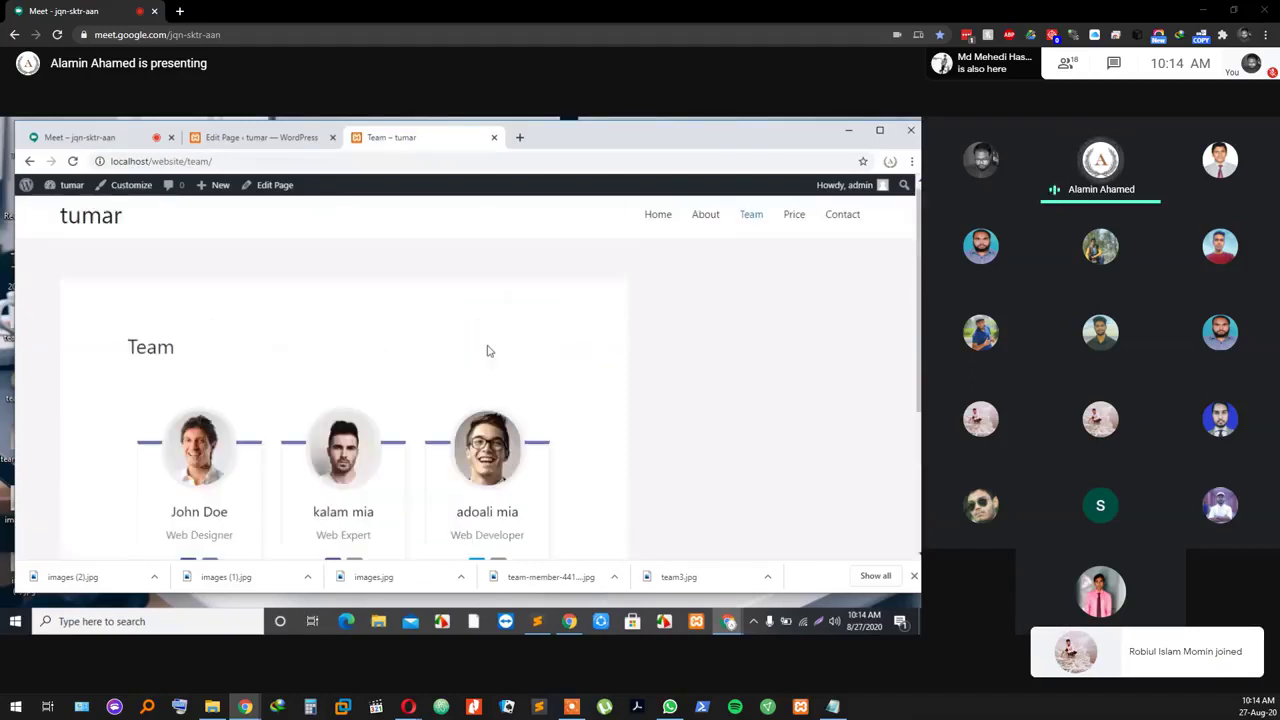
scroll(350, 490, down, 1)
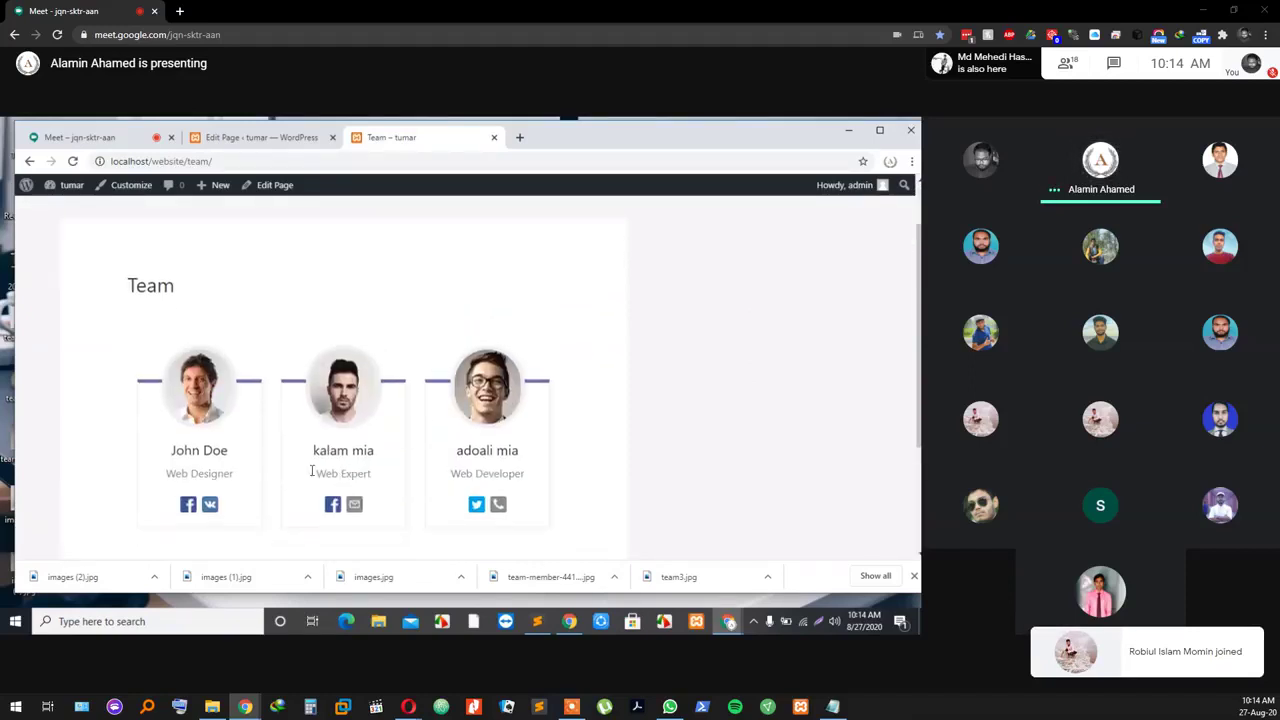
click(233, 146)
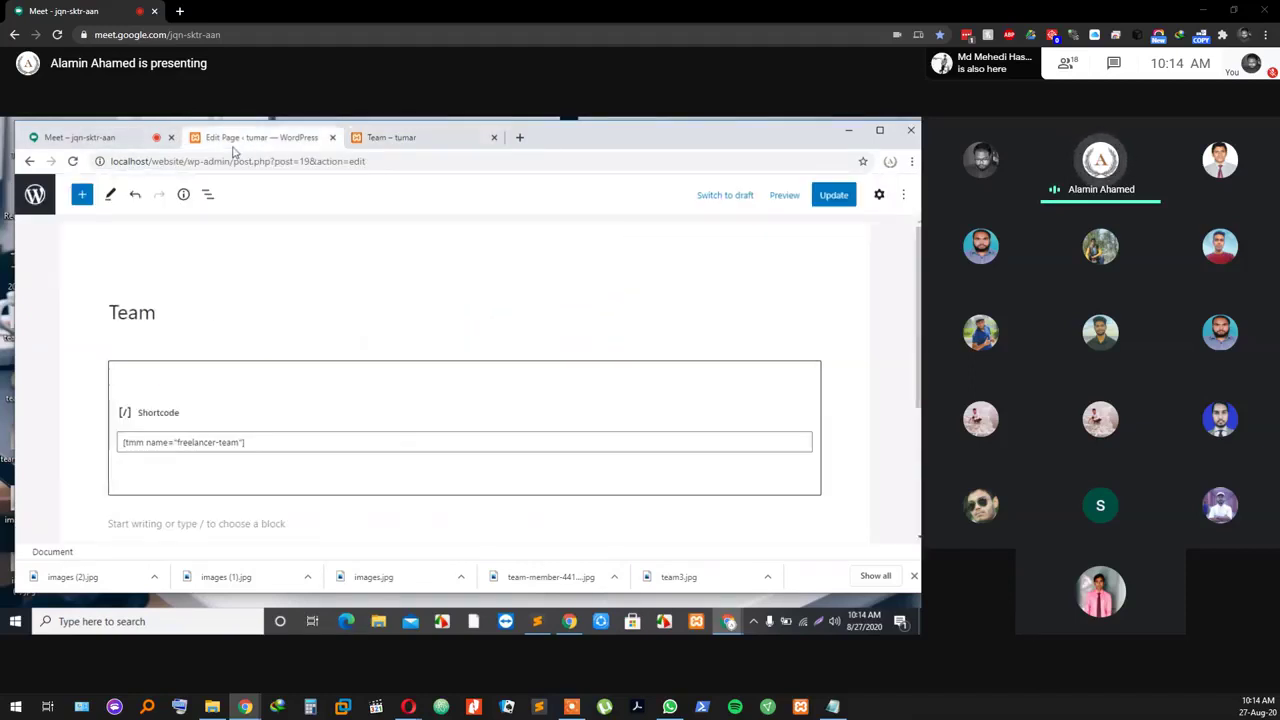
Step: Leave the Team page editor, confirming the Leave site? prompt, then switch between the pages list and meeting
click(35, 194)
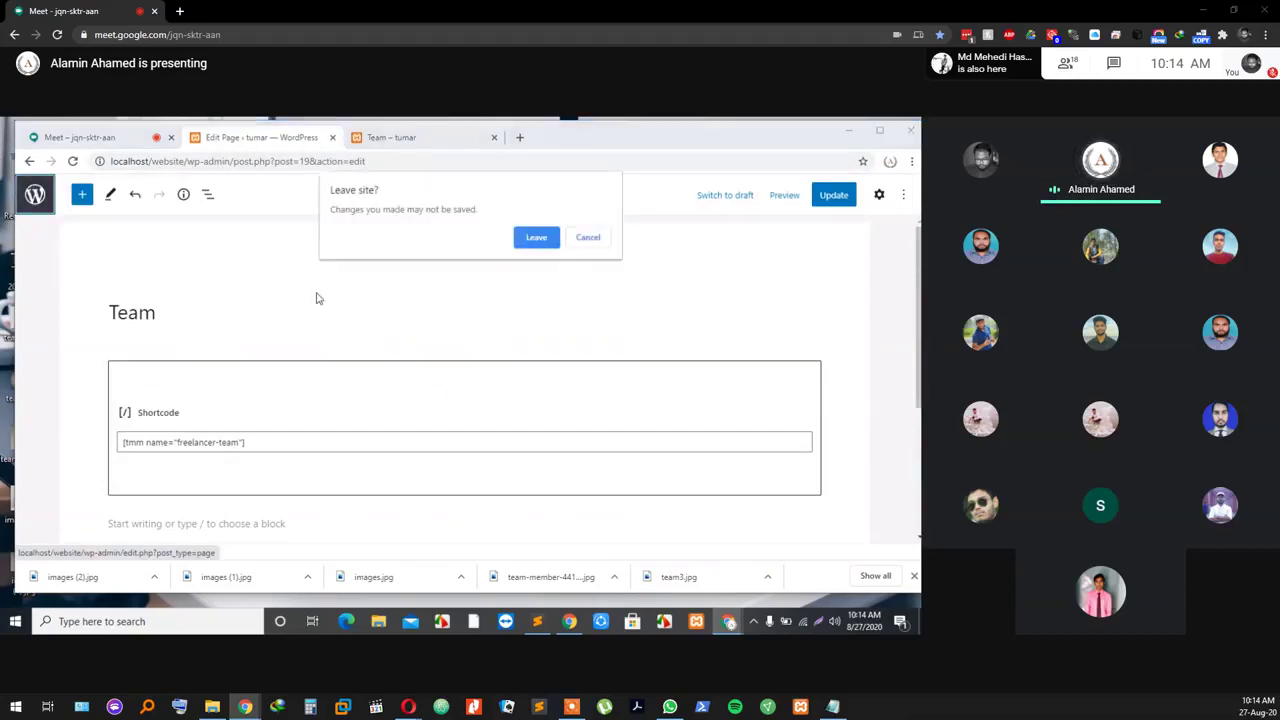
click(536, 240)
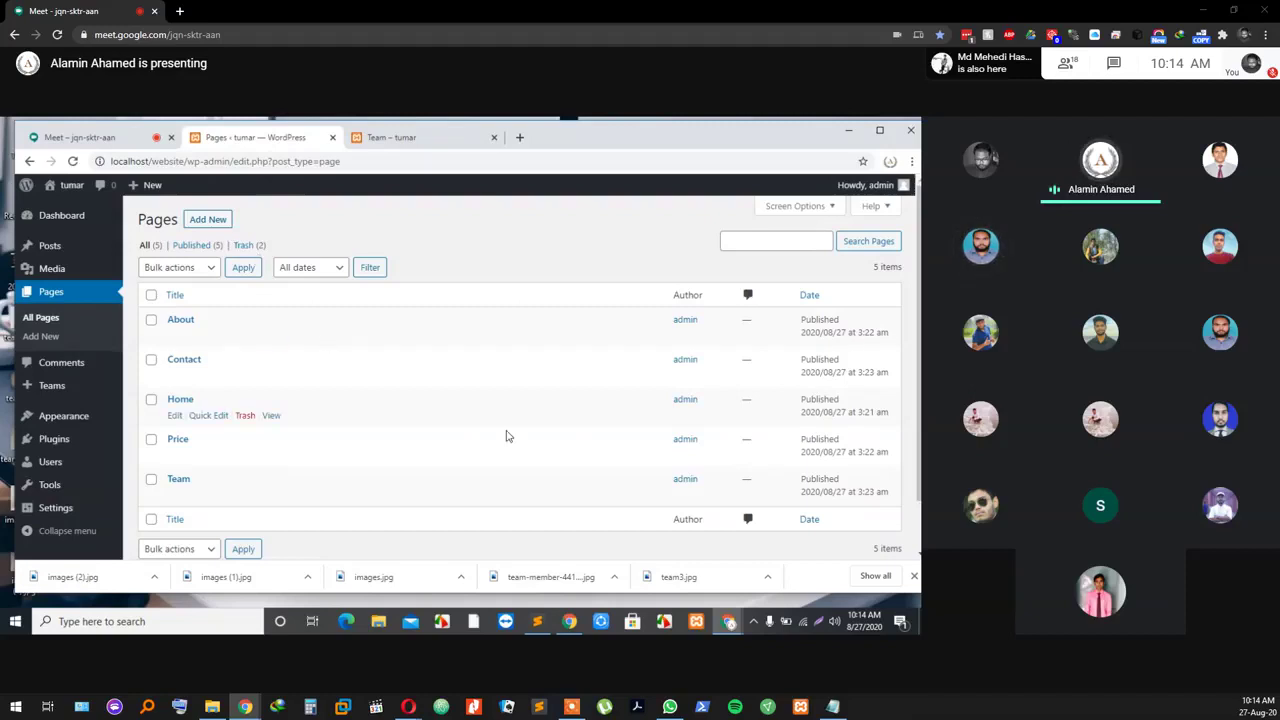
click(80, 137)
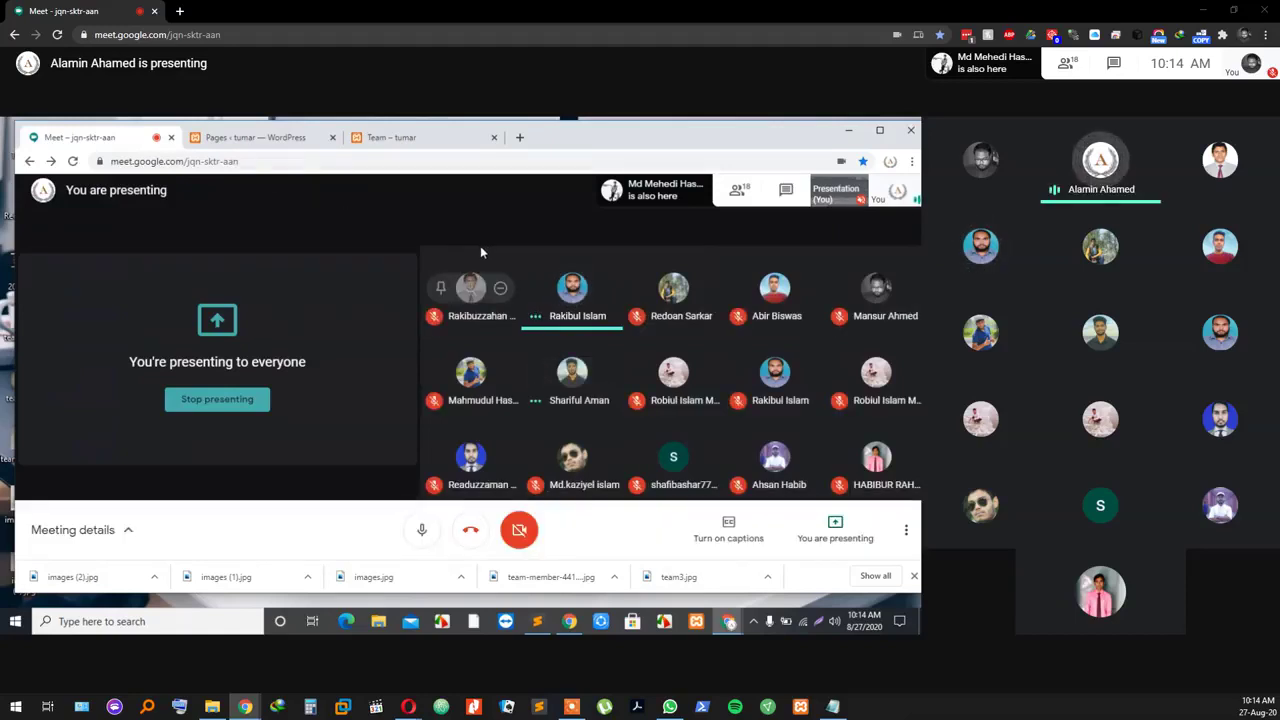
click(247, 139)
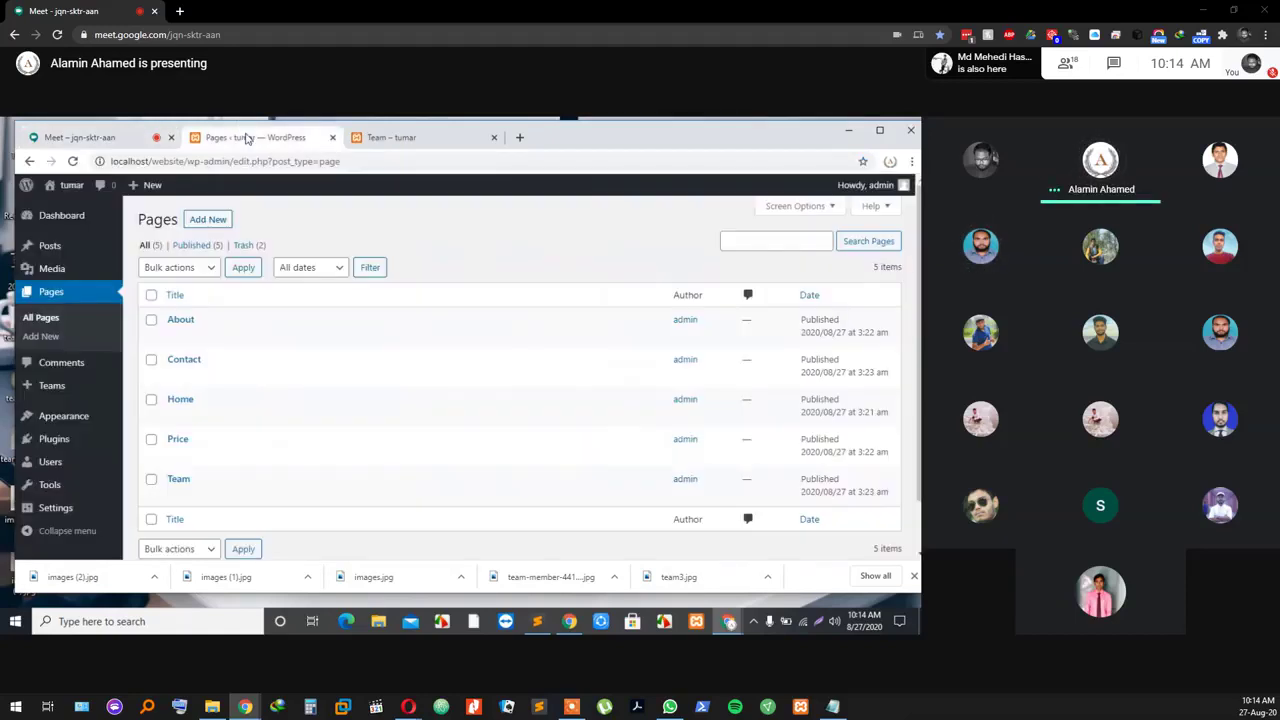
click(896, 514)
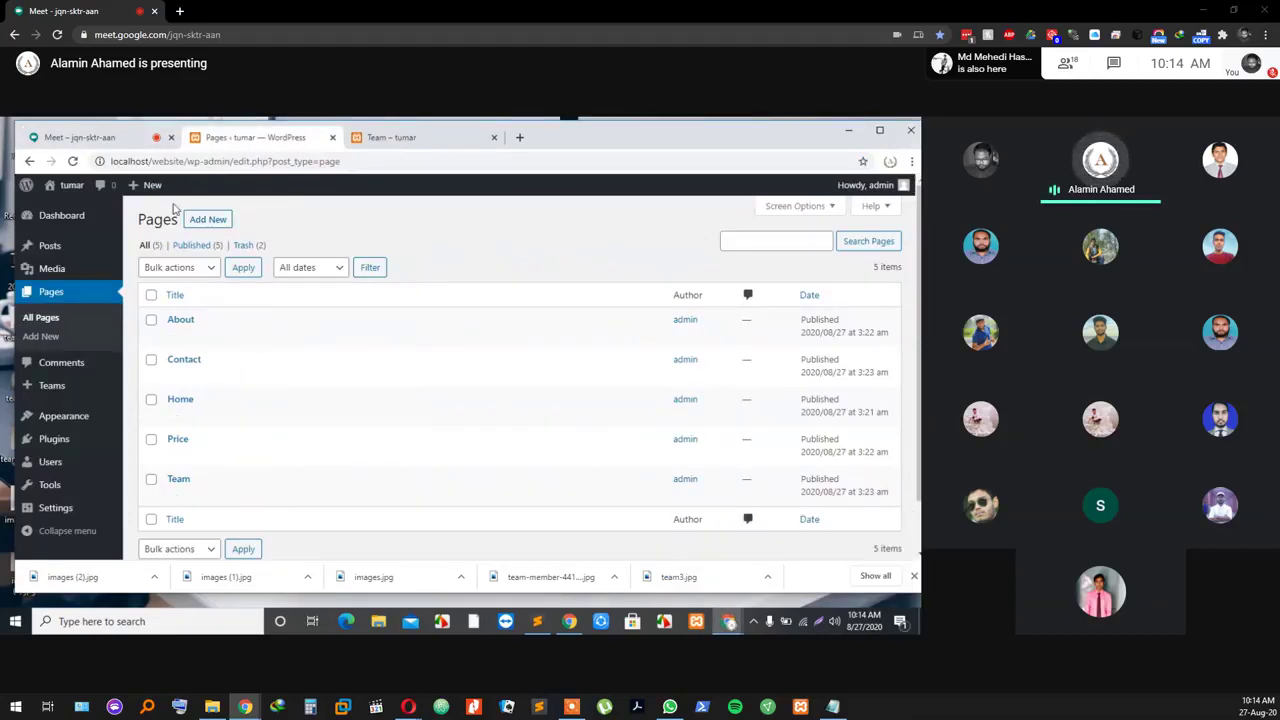
click(123, 139)
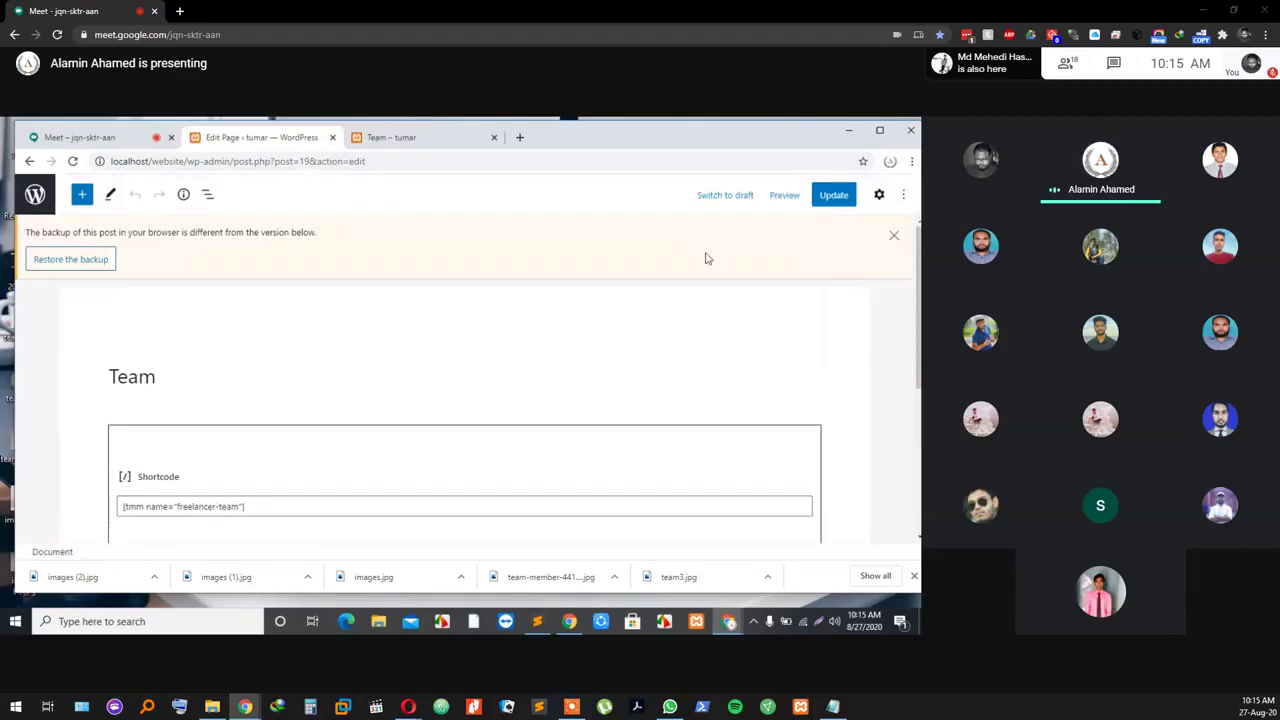
Step: Open the Team page's document settings, leaving its preview and published state unchanged
click(784, 196)
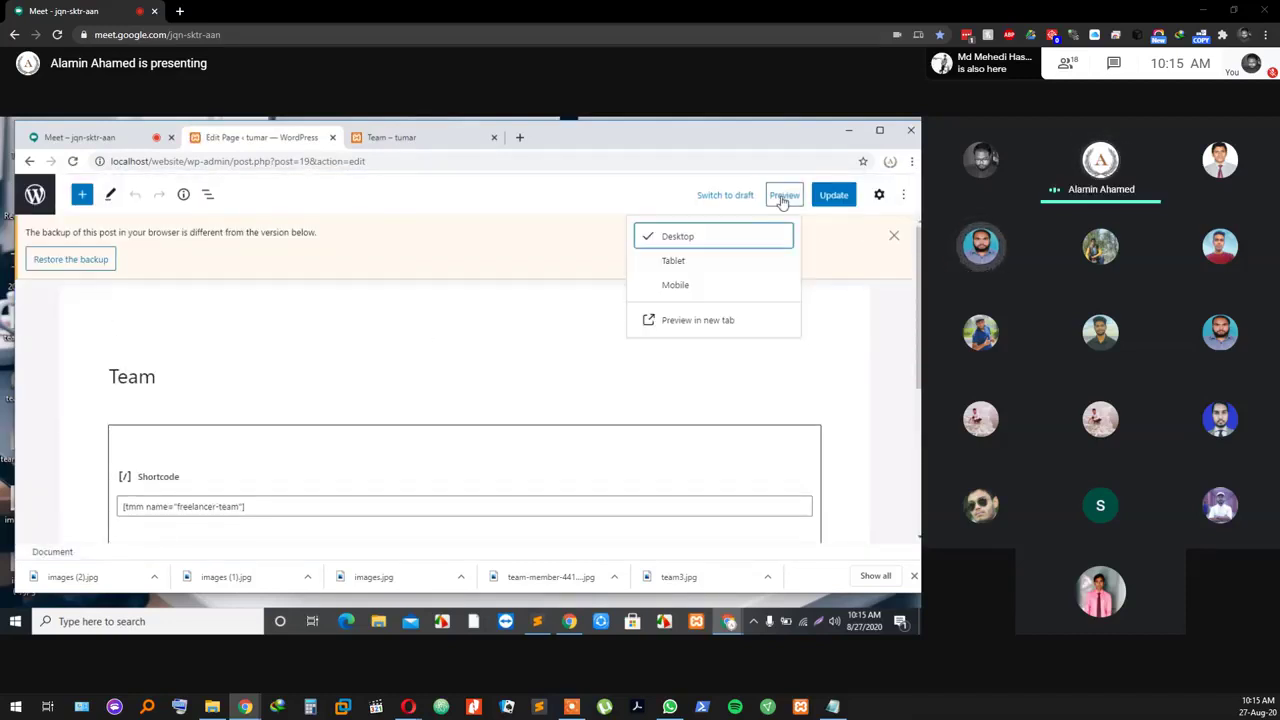
click(784, 196)
click(712, 198)
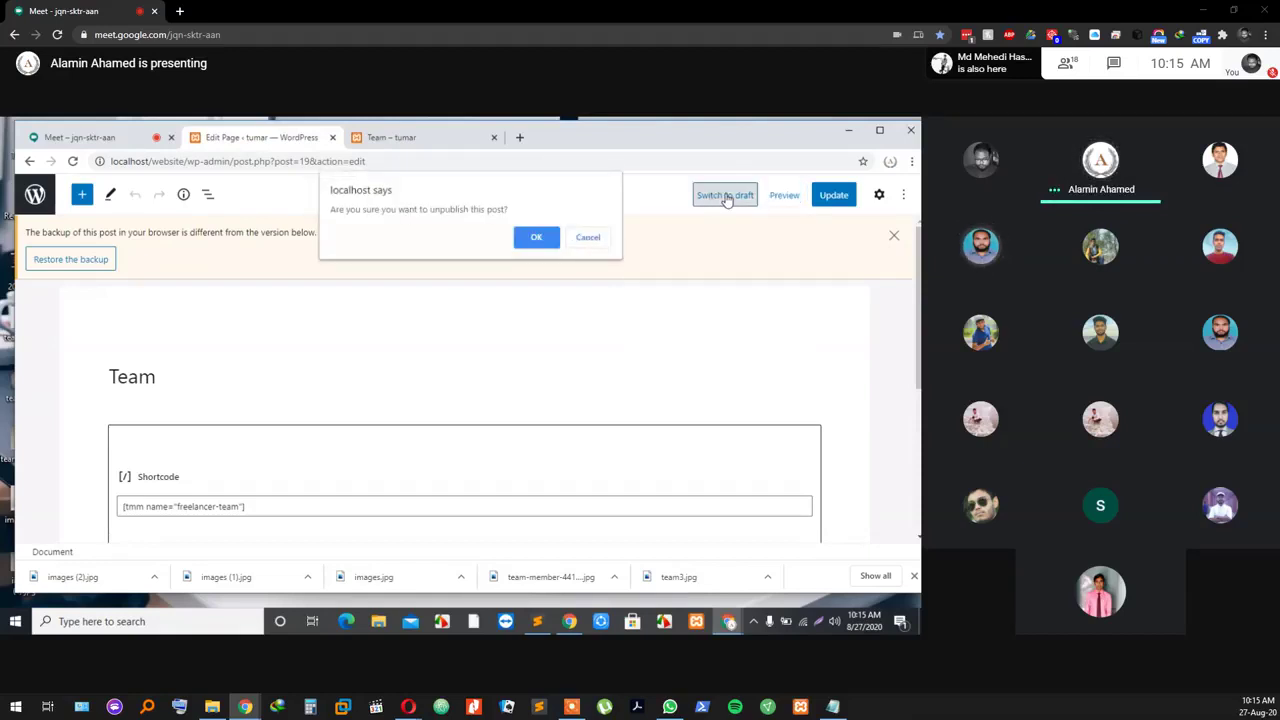
click(588, 237)
click(782, 196)
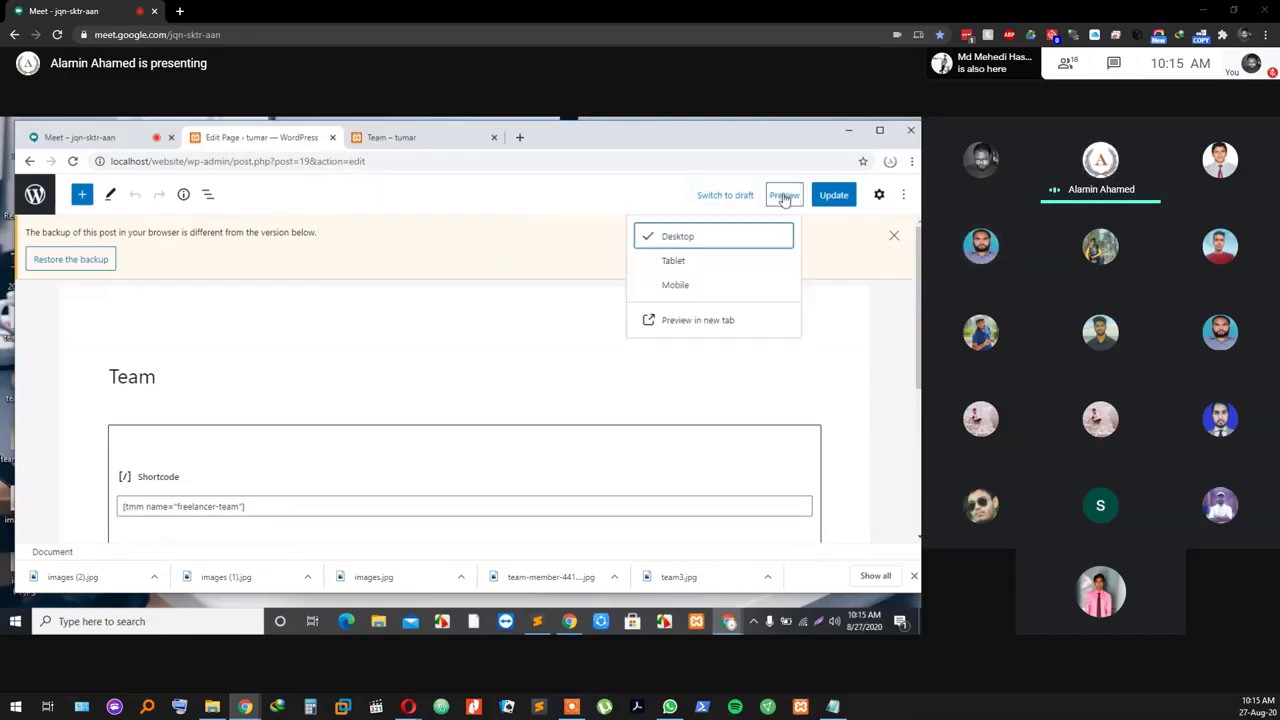
click(879, 196)
click(879, 196)
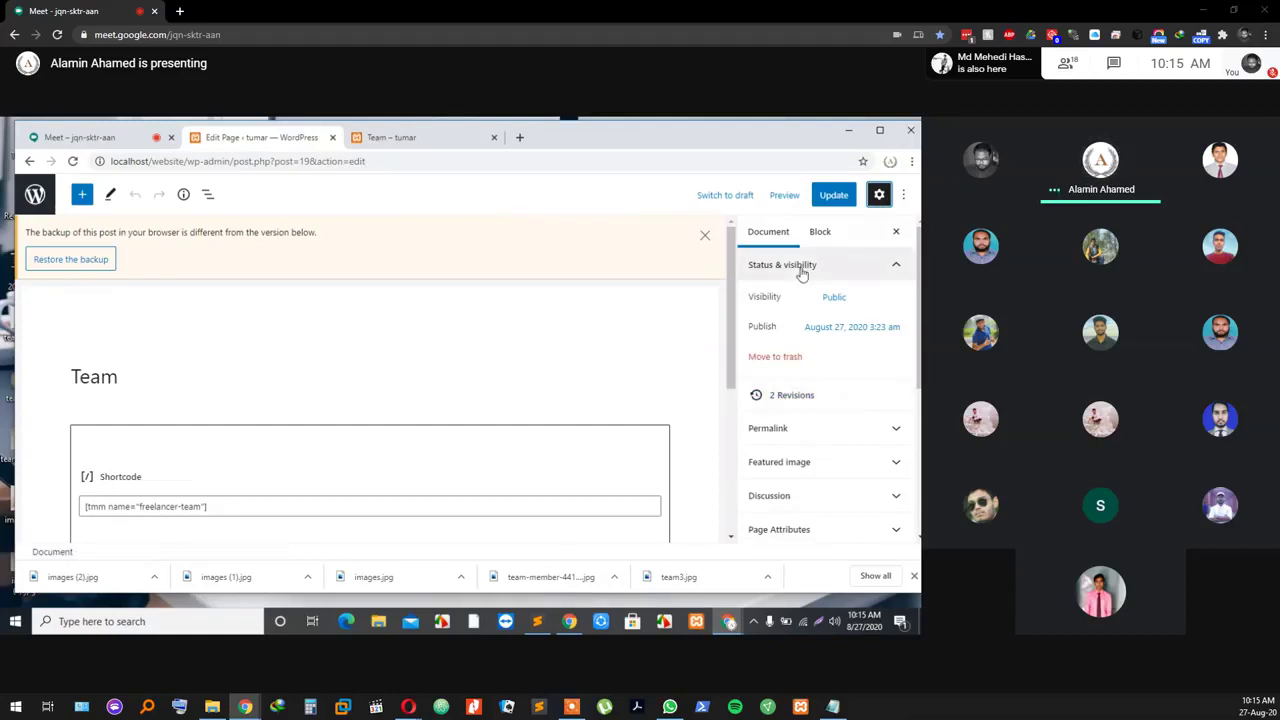
Step: Review Astra's sidebar, content layout and transparent header options, each still at Customizer Setting
scroll(786, 484, down, 1)
scroll(786, 484, down, 2)
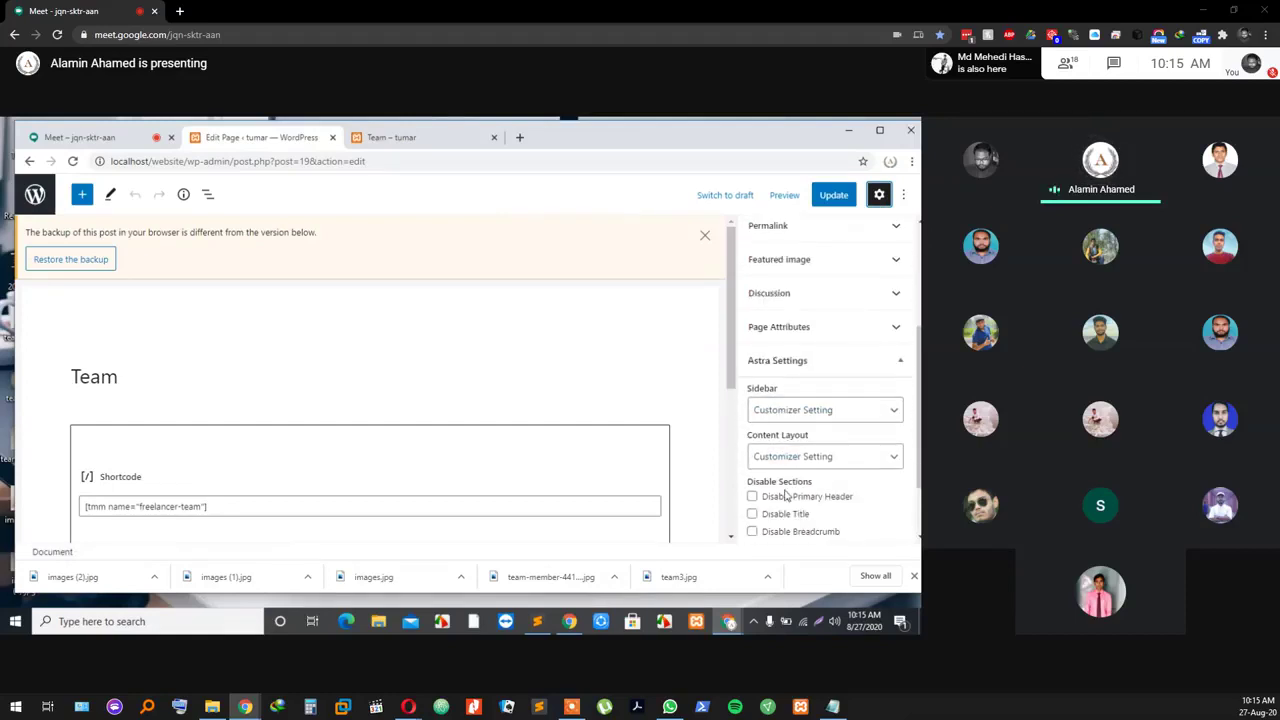
click(804, 410)
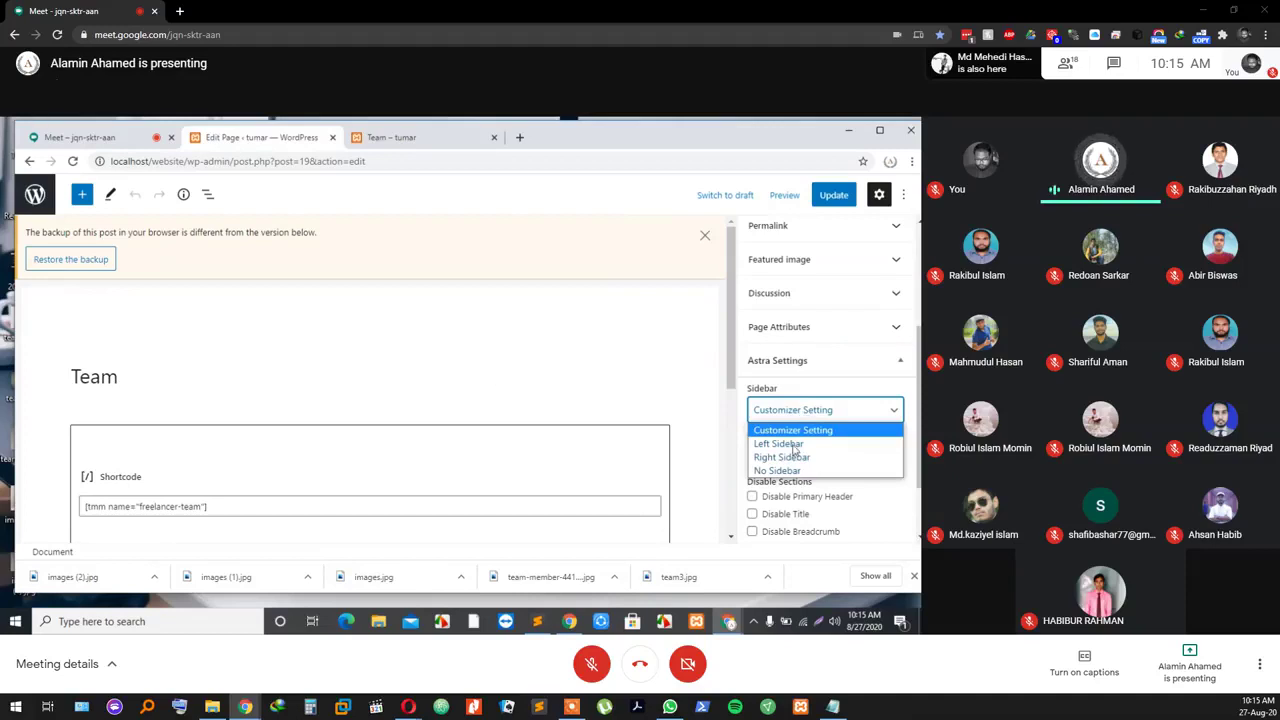
click(688, 381)
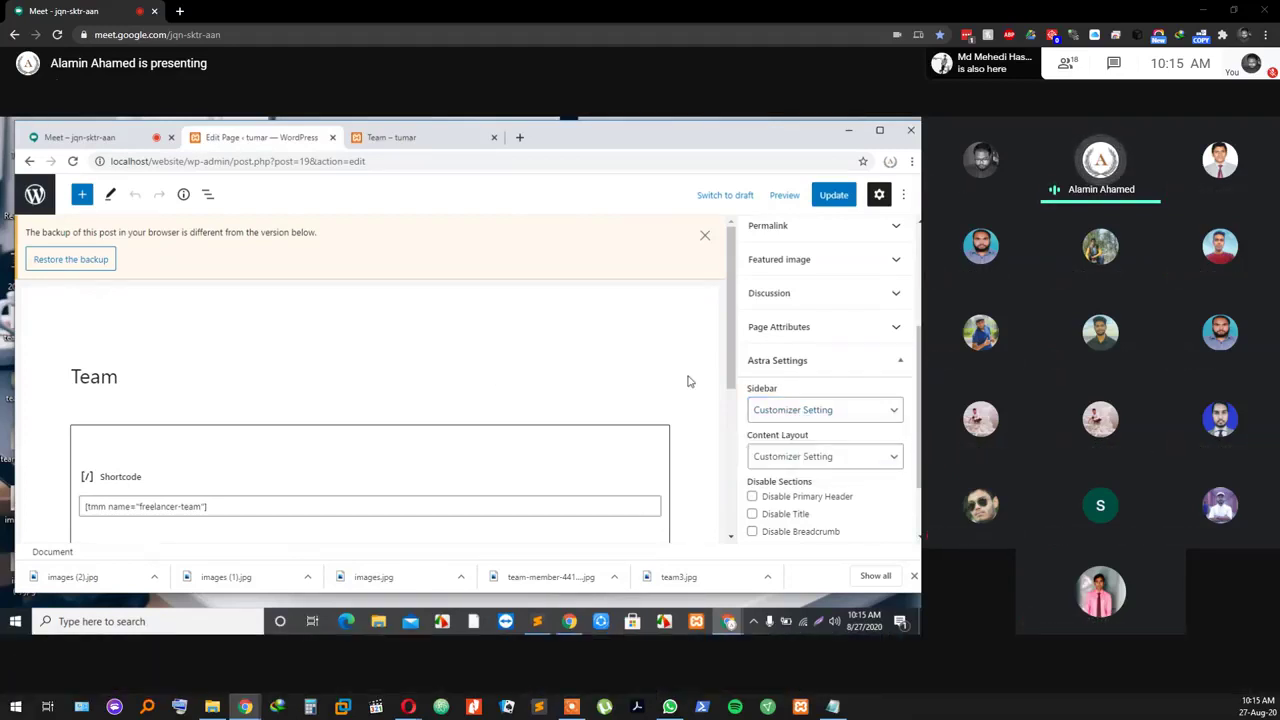
click(792, 459)
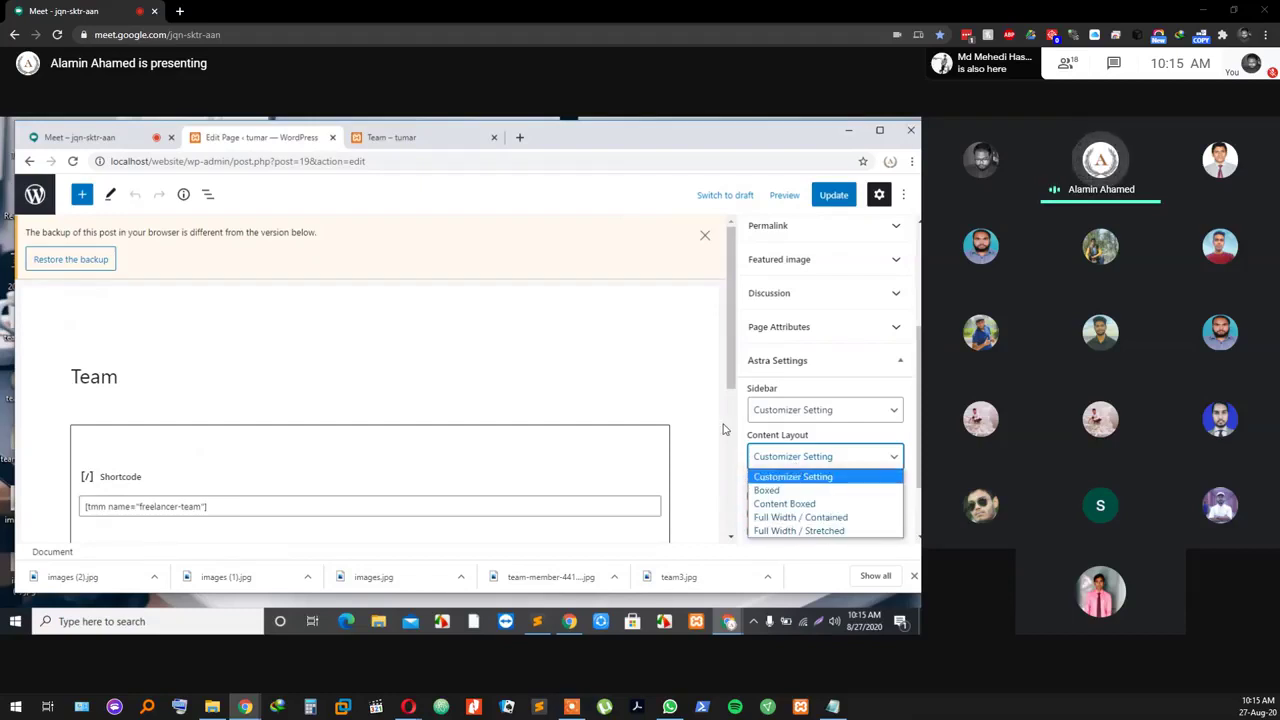
click(795, 476)
scroll(825, 478, down, 1)
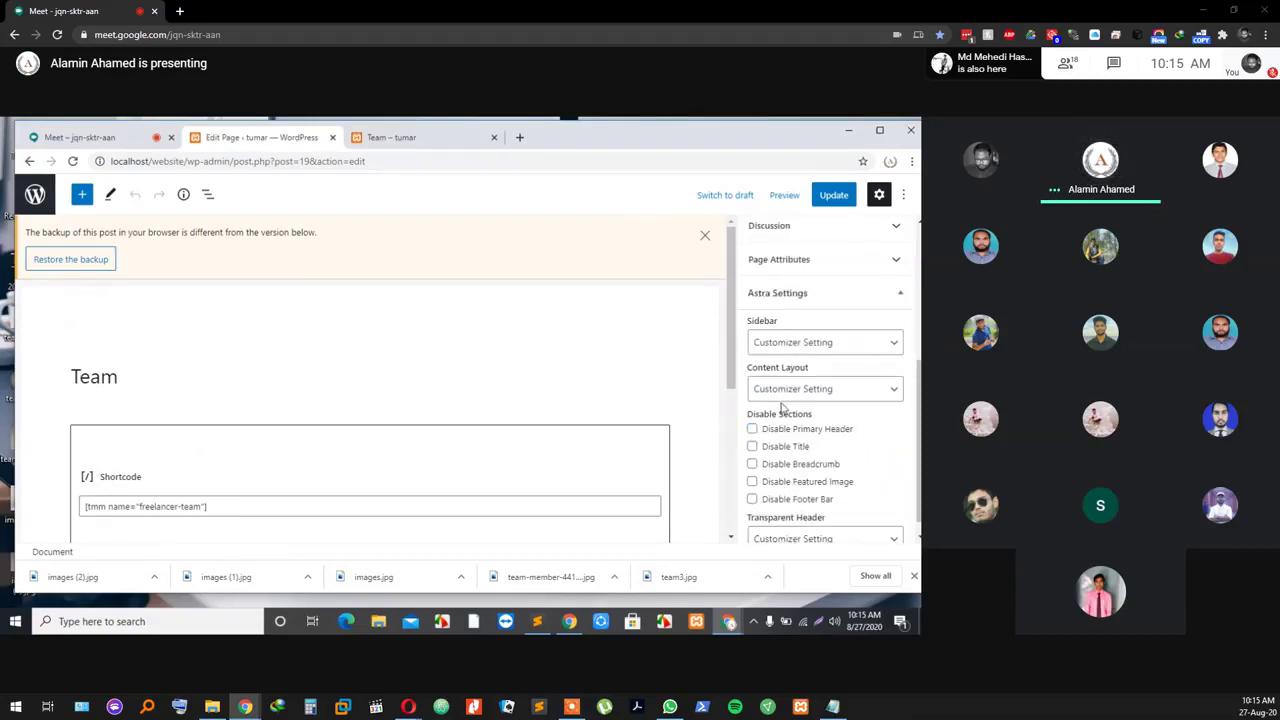
scroll(806, 465, down, 1)
click(793, 523)
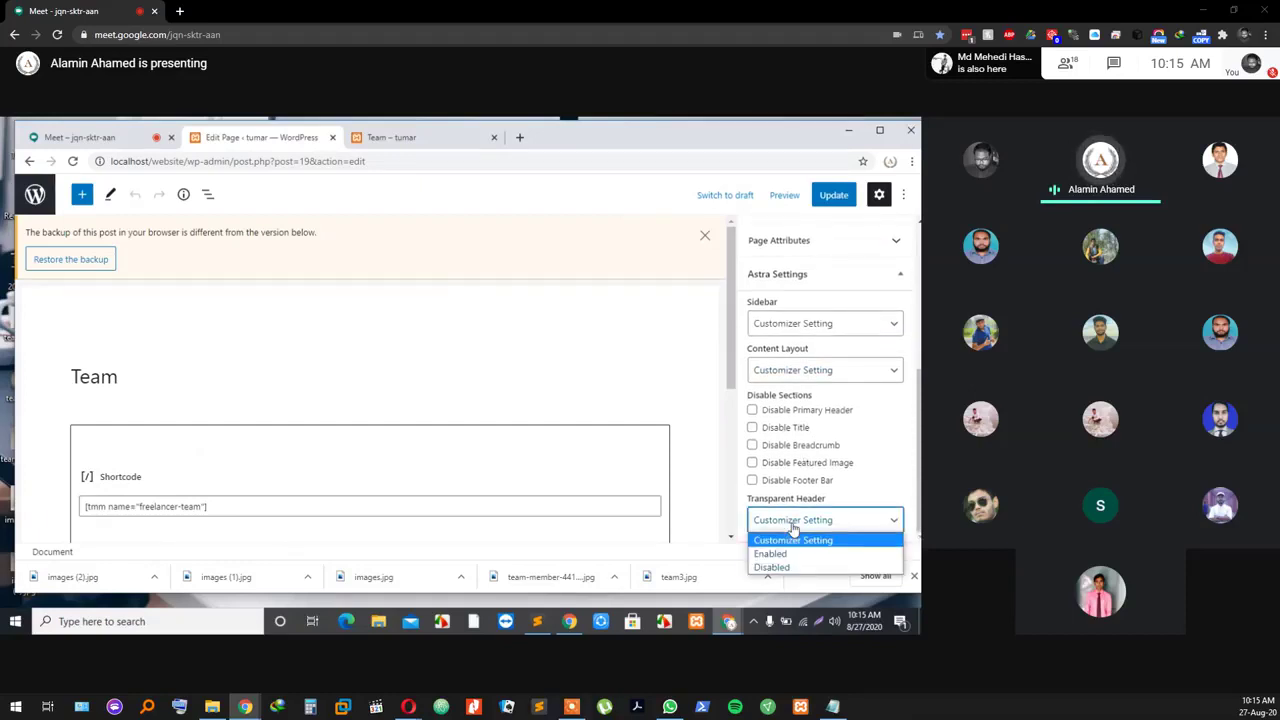
click(796, 523)
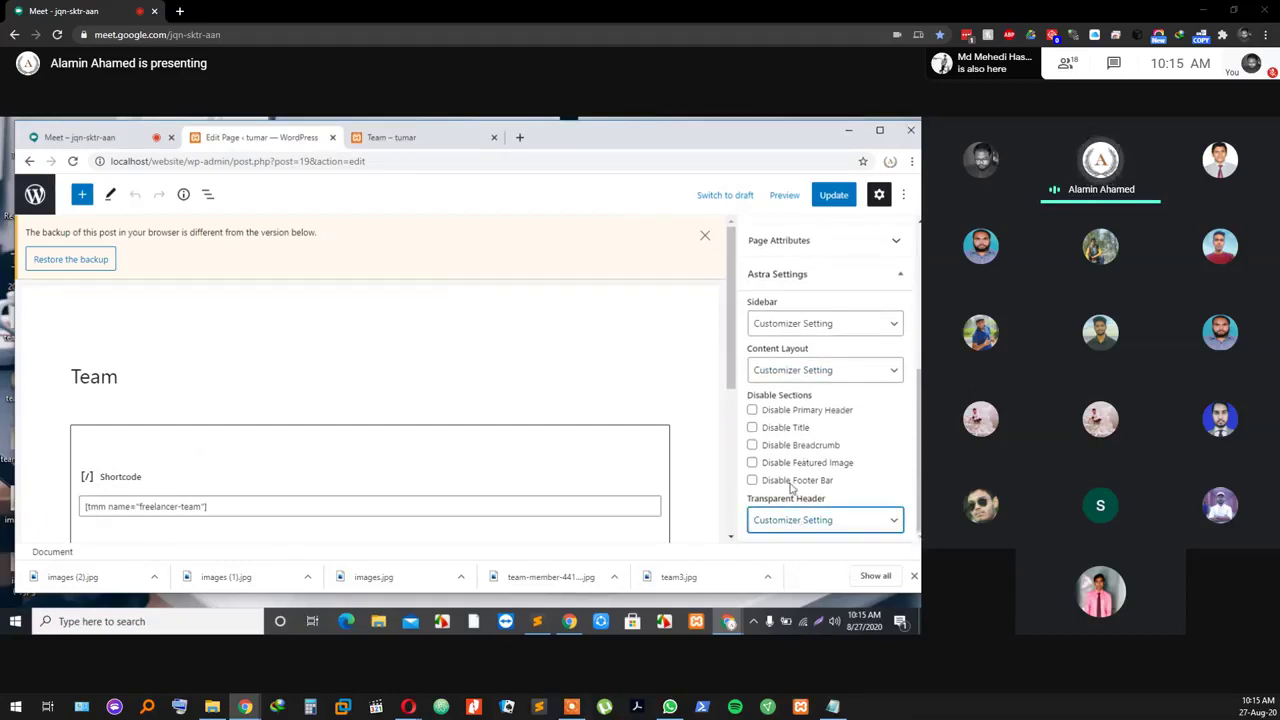
click(795, 372)
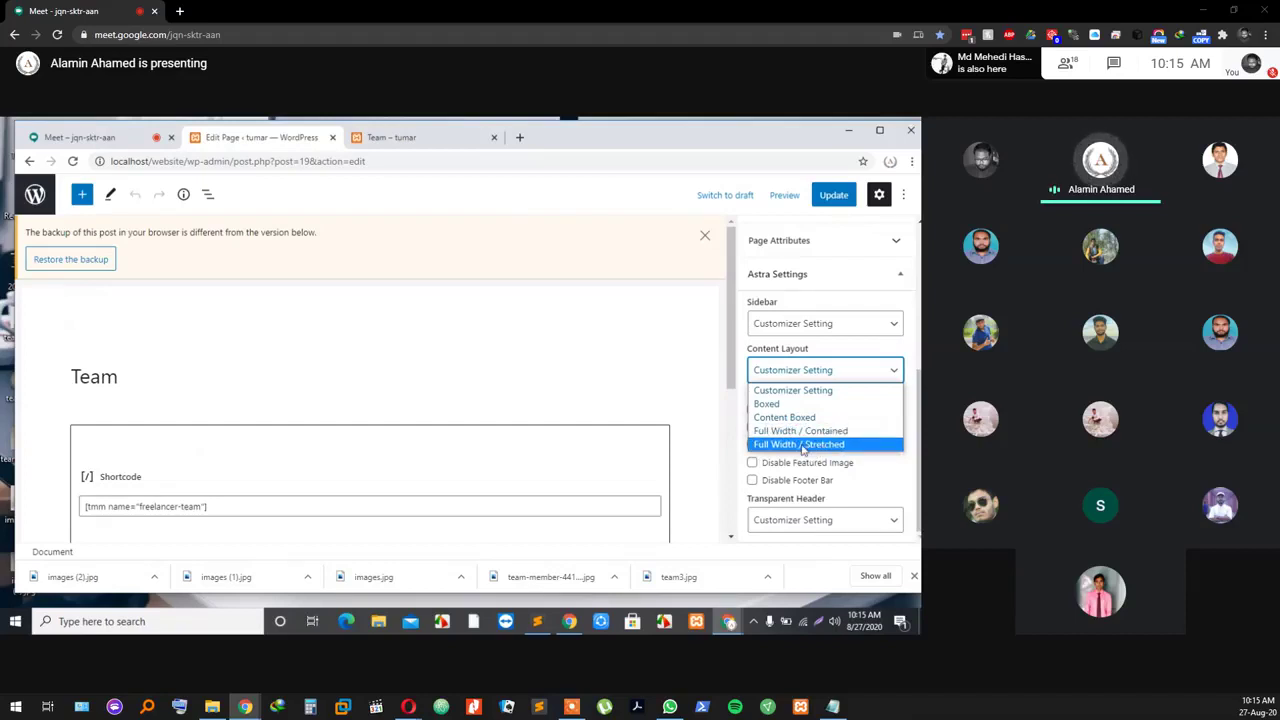
Step: Settle on Full Width / Contained in Astra's Content Layout, update the Team page, and view it live
click(668, 365)
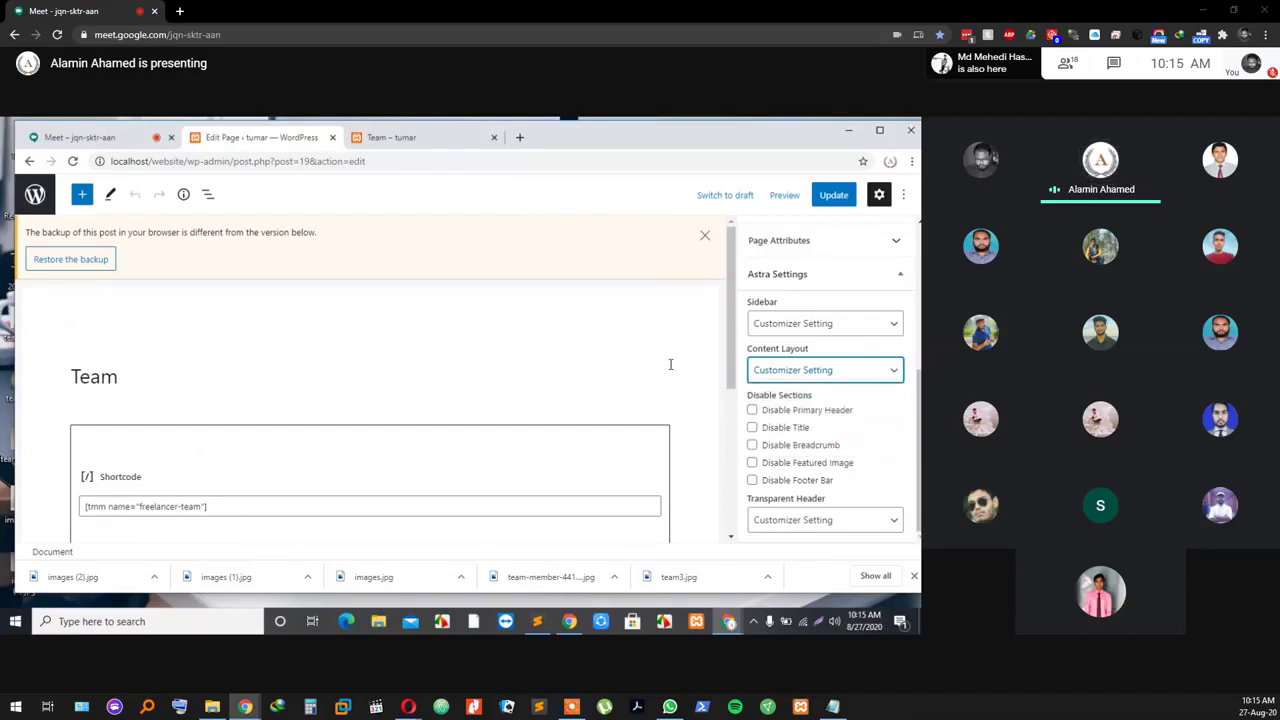
click(843, 376)
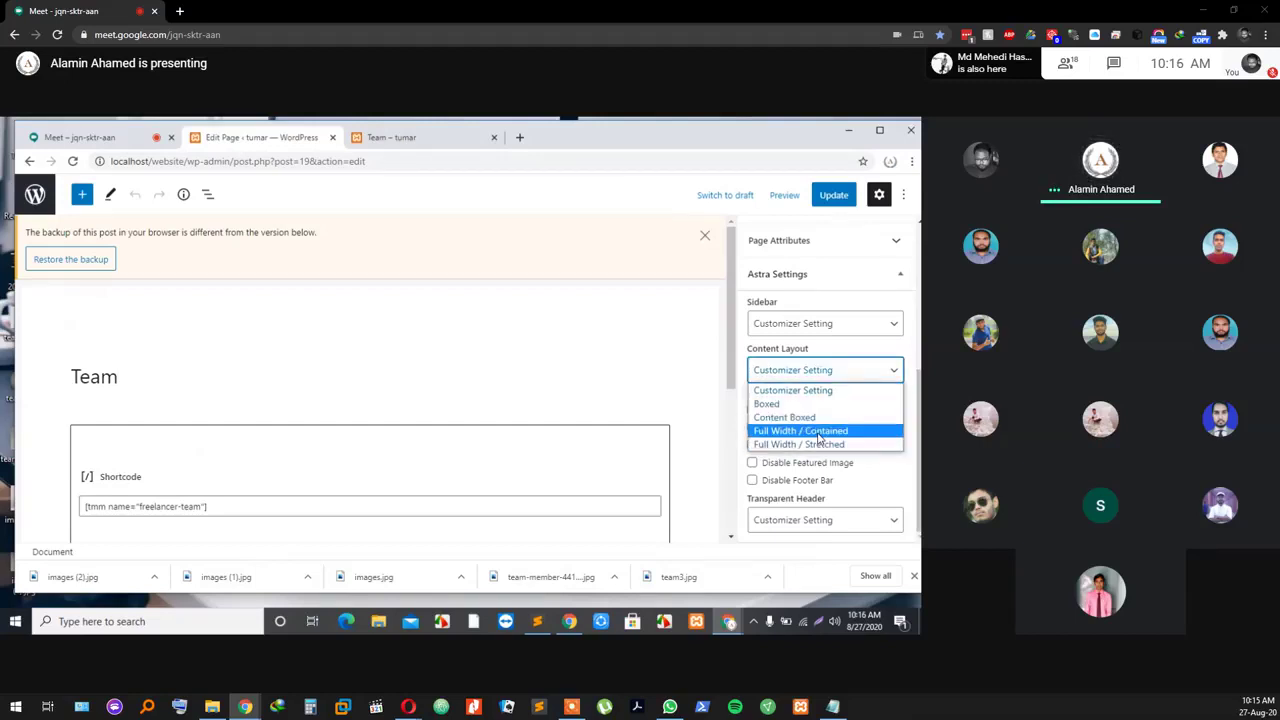
click(818, 431)
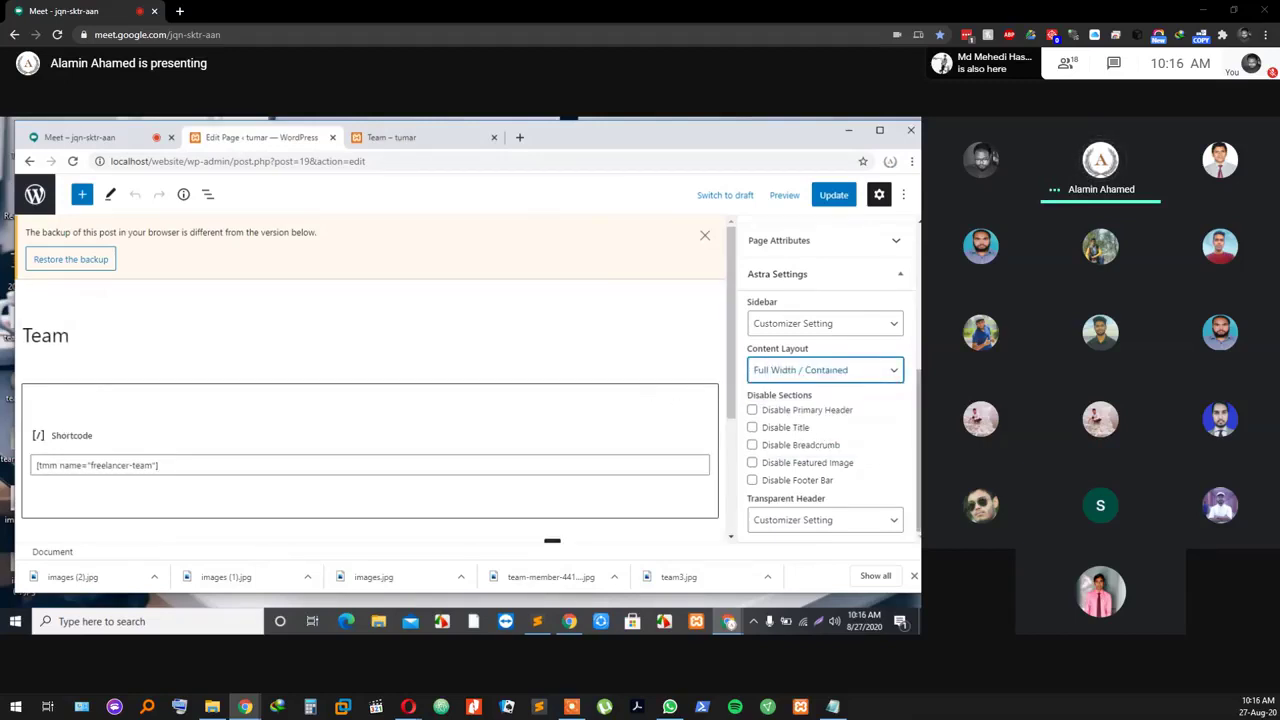
click(846, 371)
click(838, 446)
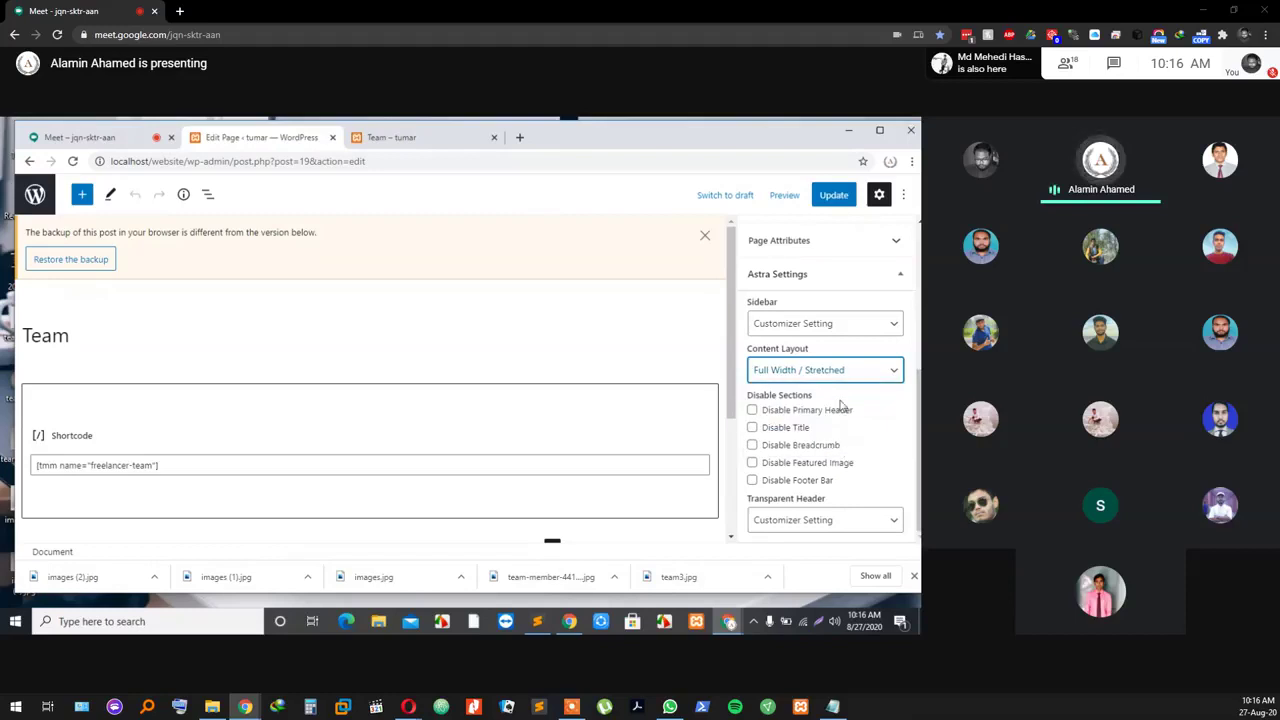
click(837, 370)
click(835, 432)
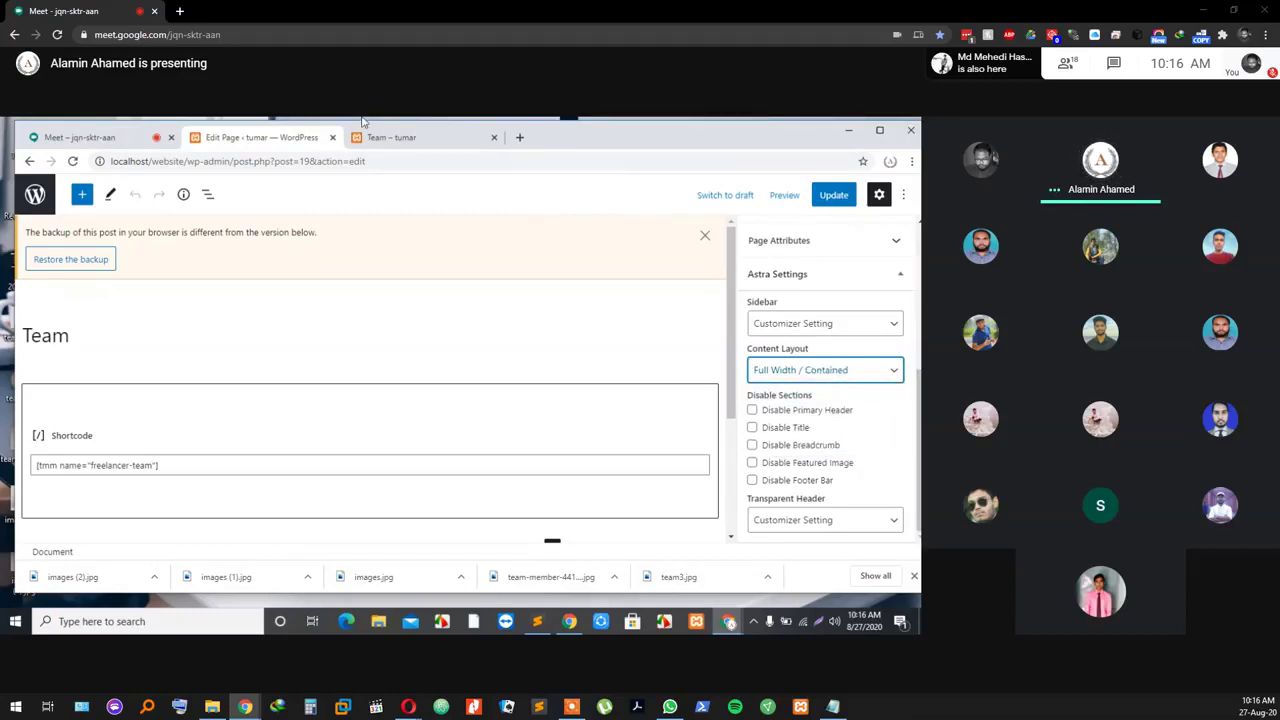
click(826, 195)
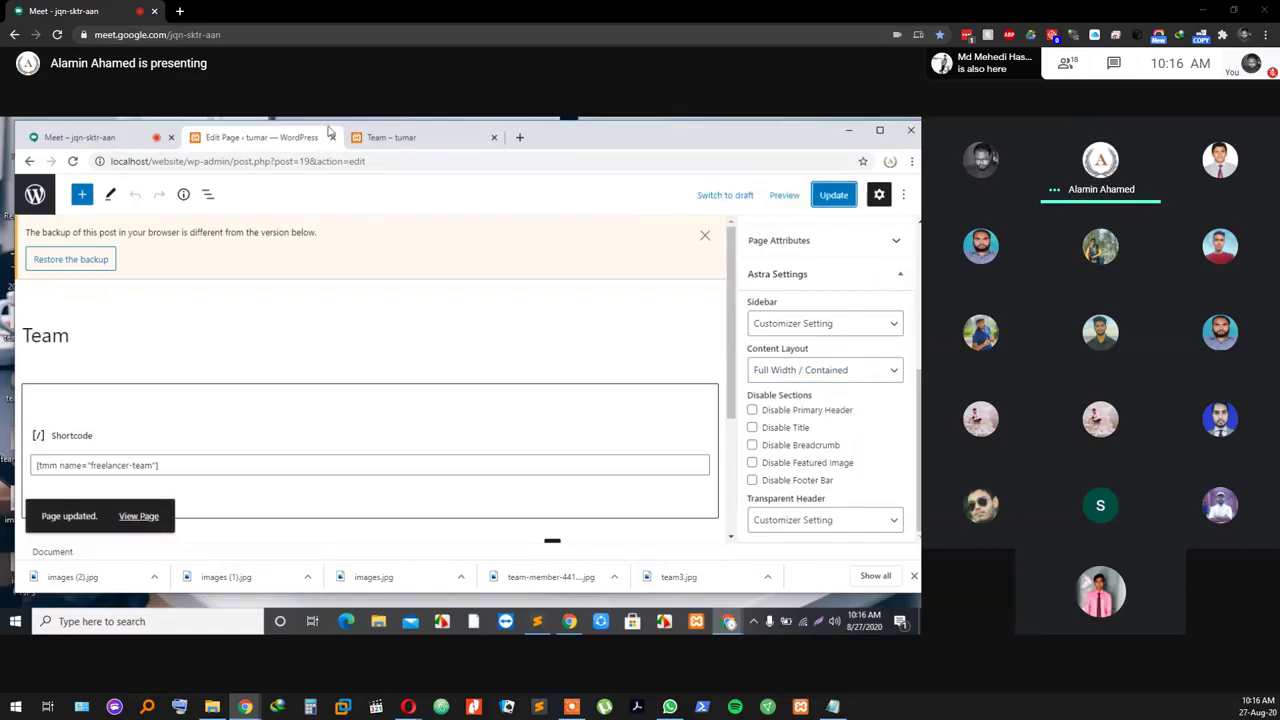
click(390, 140)
Step: Reload the live Team page to check the member cards, then return to its Content Layout options
click(72, 162)
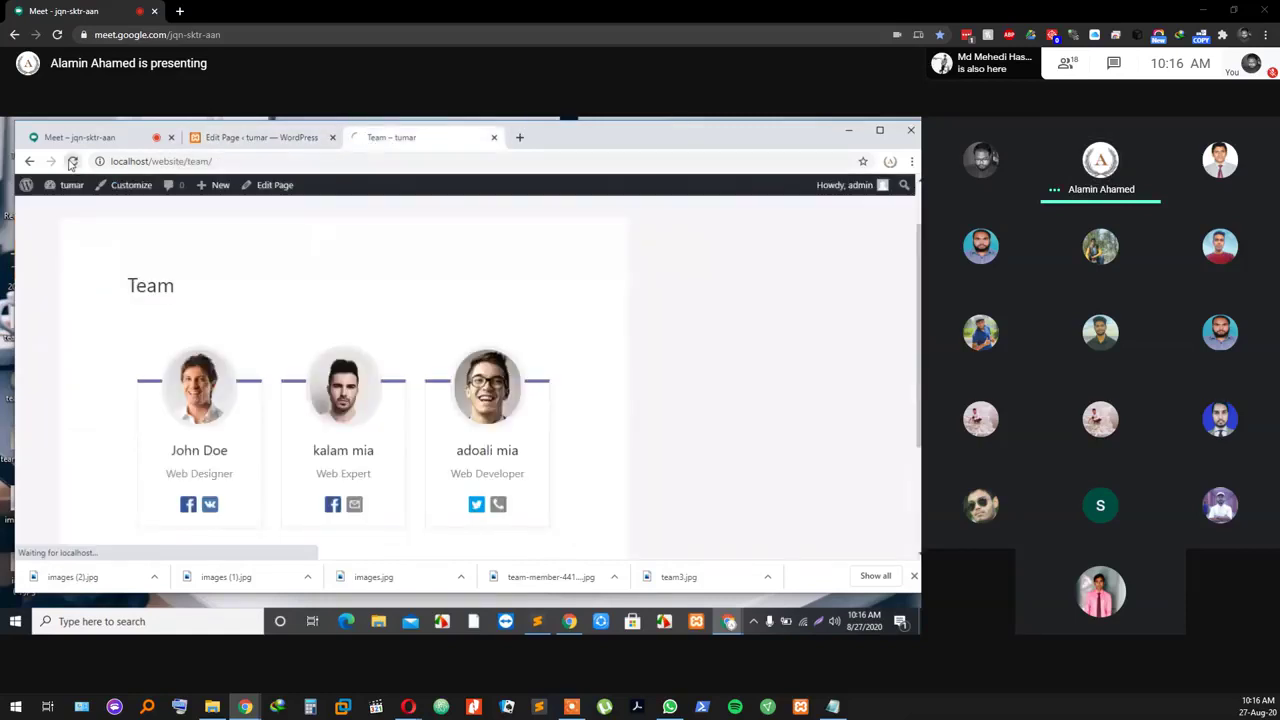
click(258, 140)
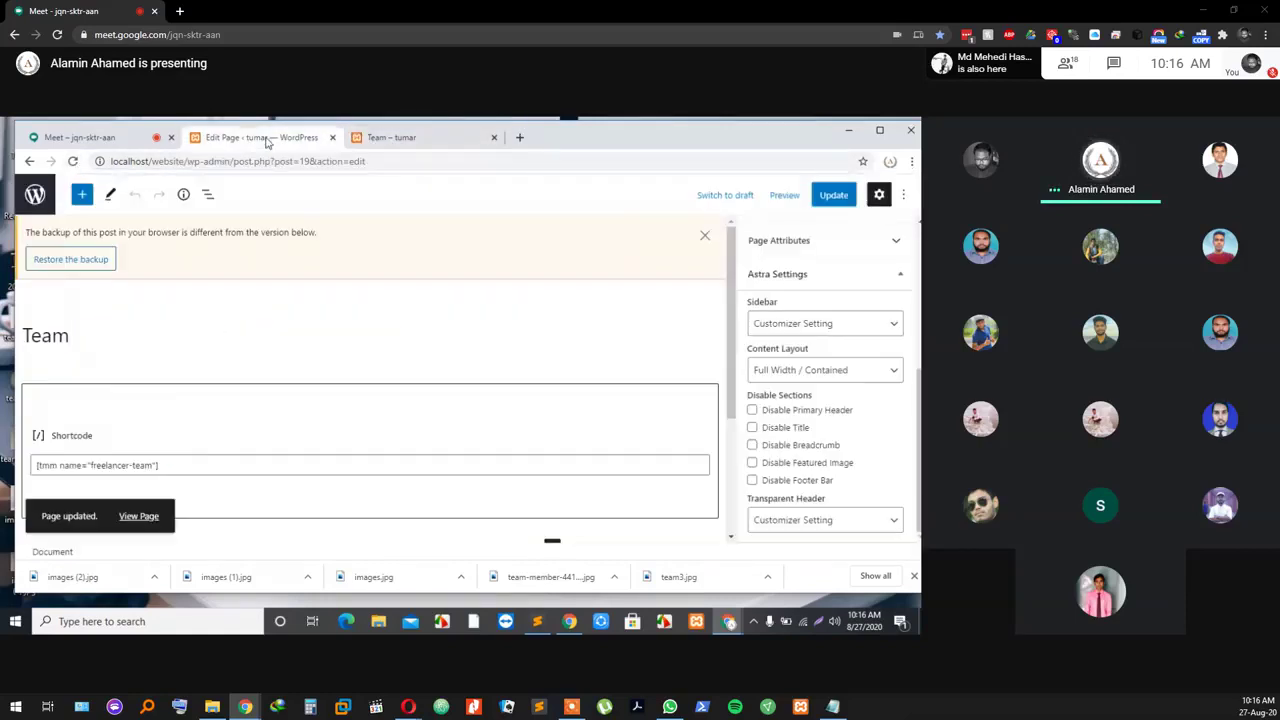
click(815, 370)
click(508, 340)
click(840, 371)
Step: Switch the content layout to Full Width / Stretched, and briefly unmute then re-mute the Meet microphone
click(840, 443)
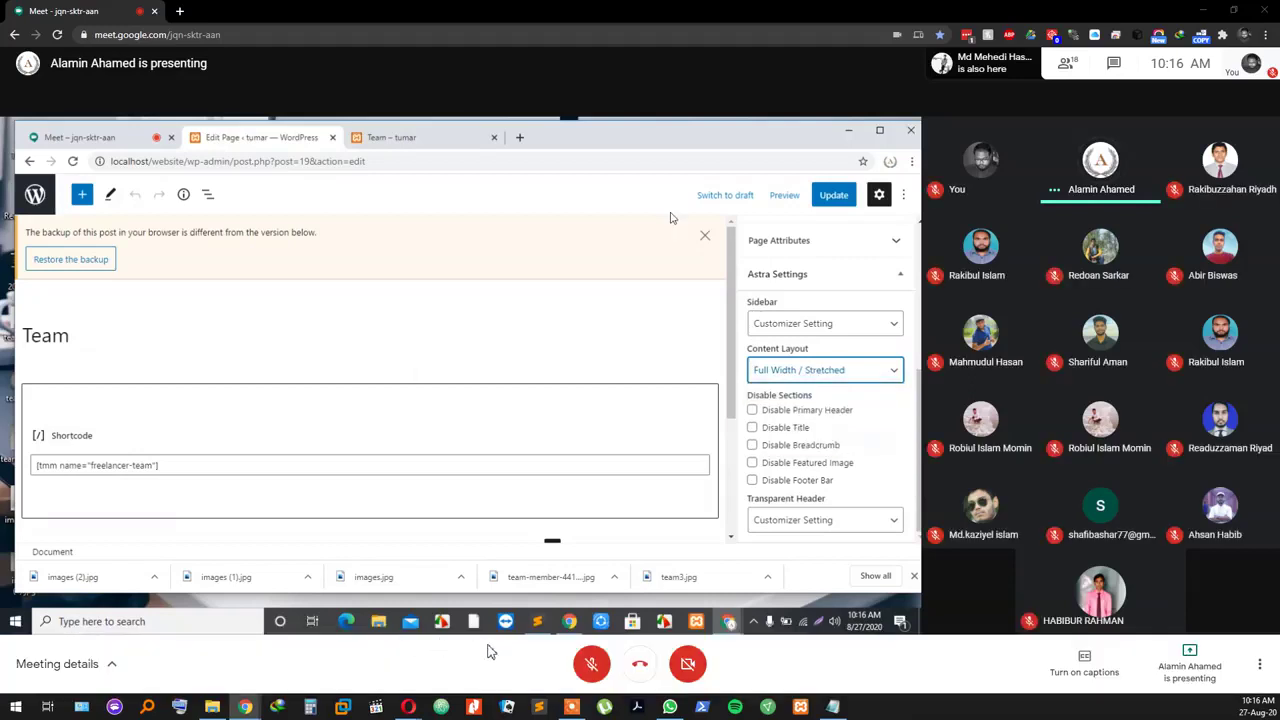
click(591, 668)
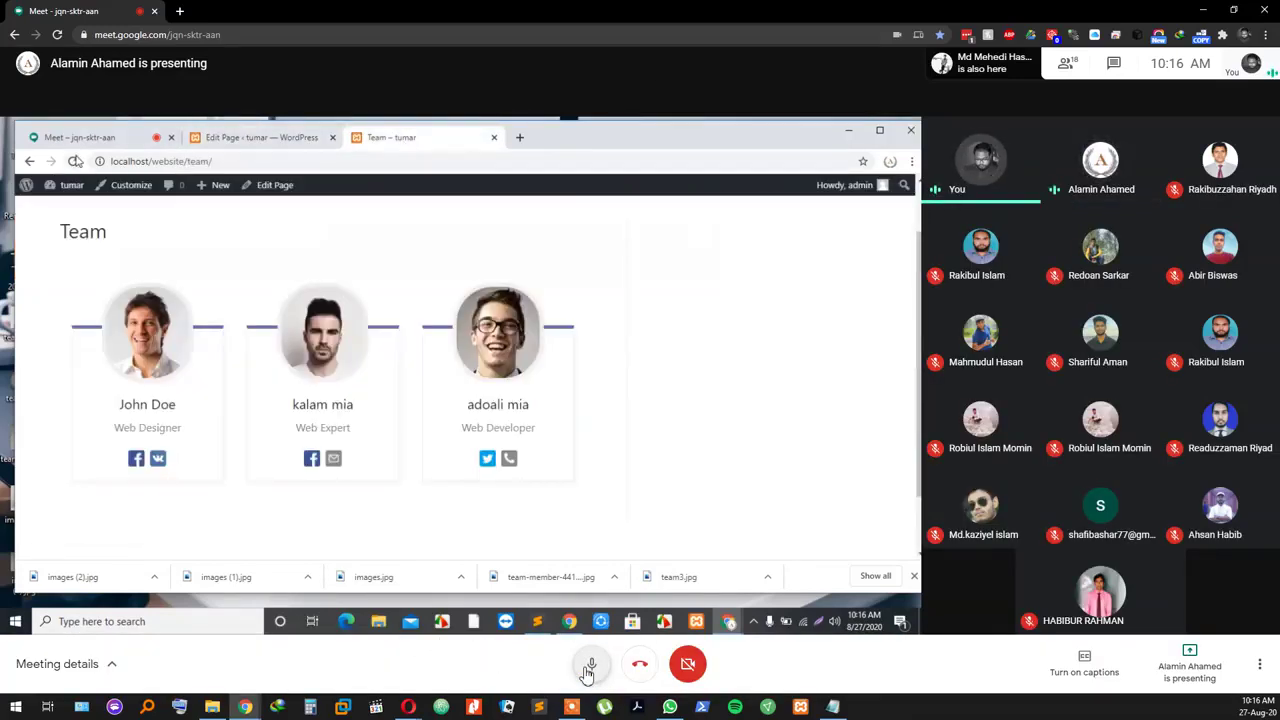
click(589, 668)
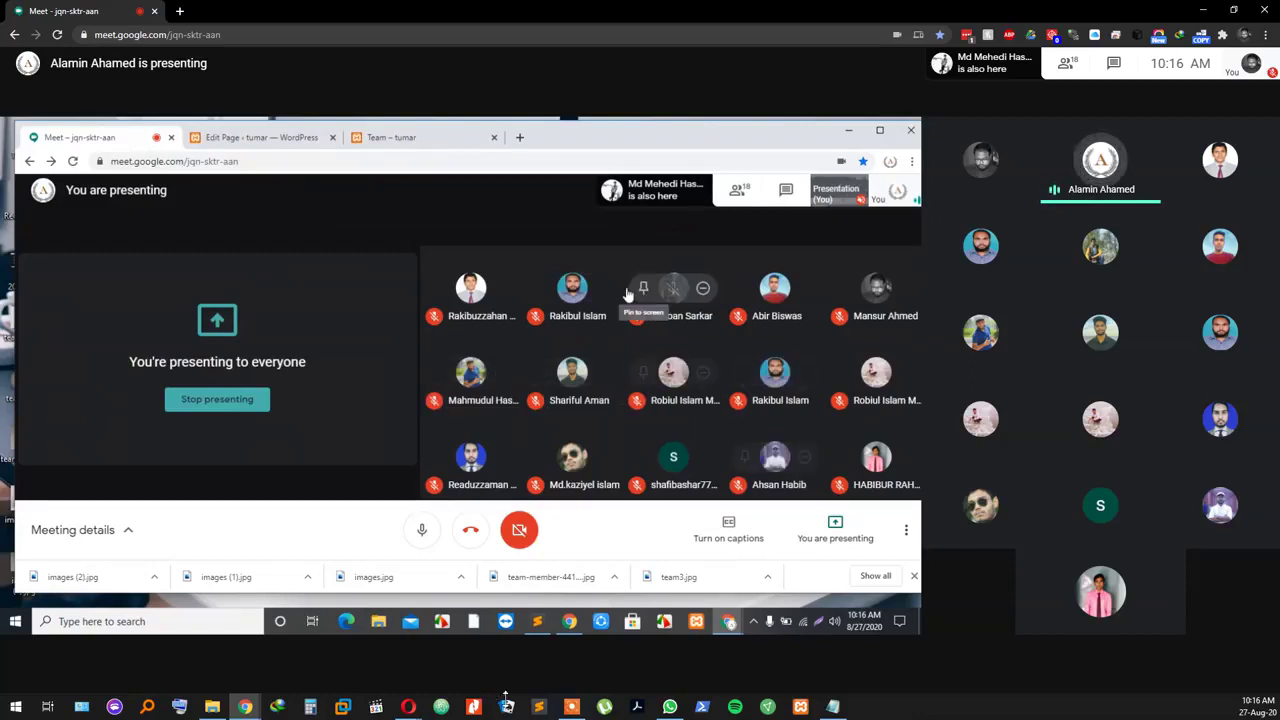
mouse_move(560, 688)
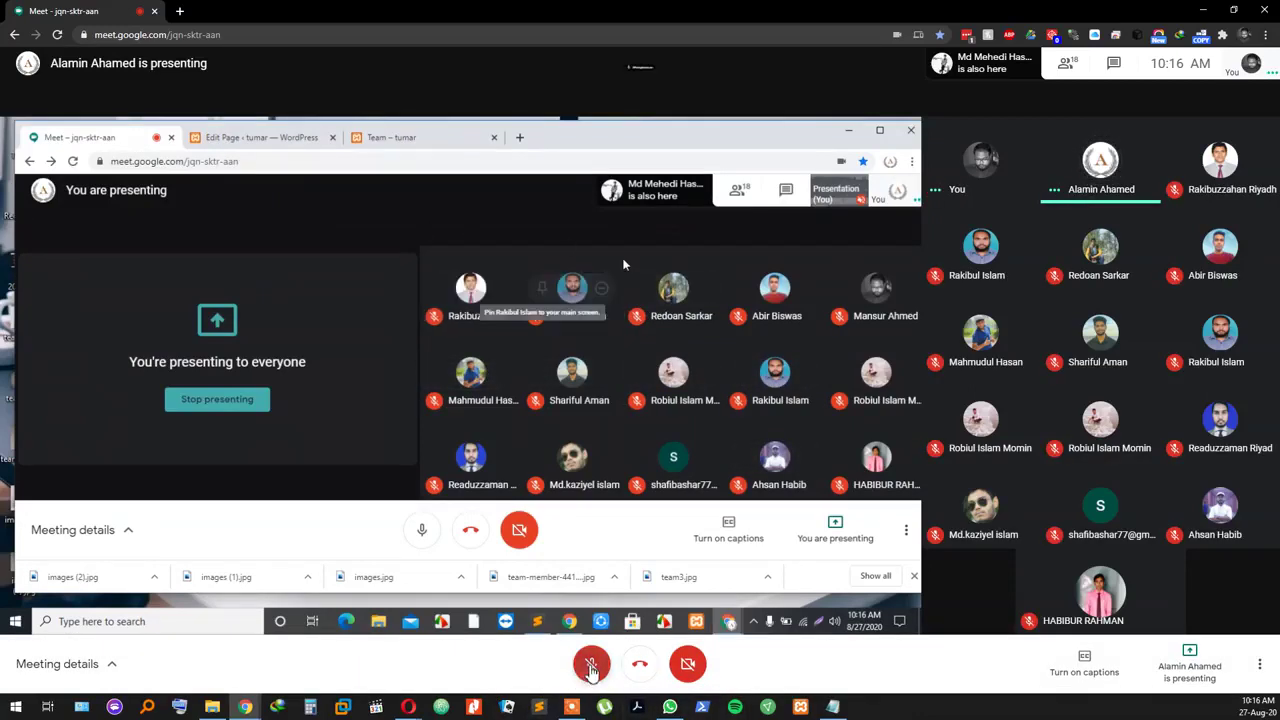
click(585, 670)
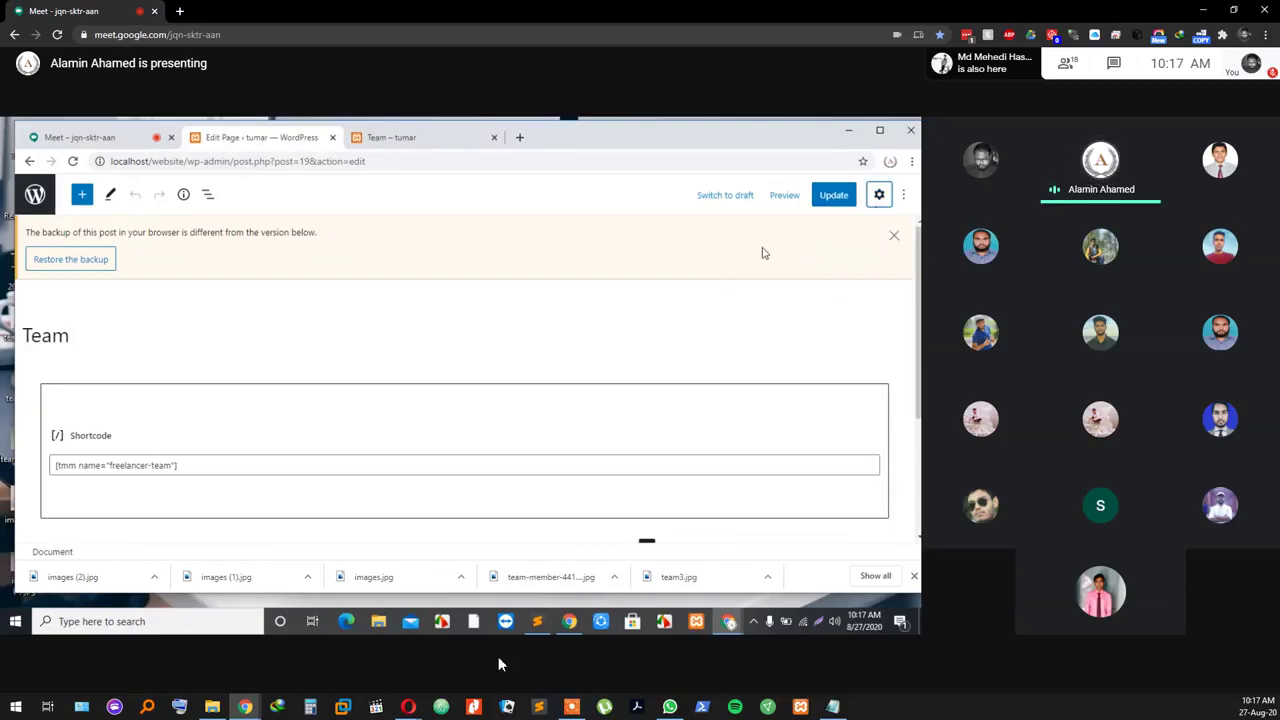
mouse_move(535, 653)
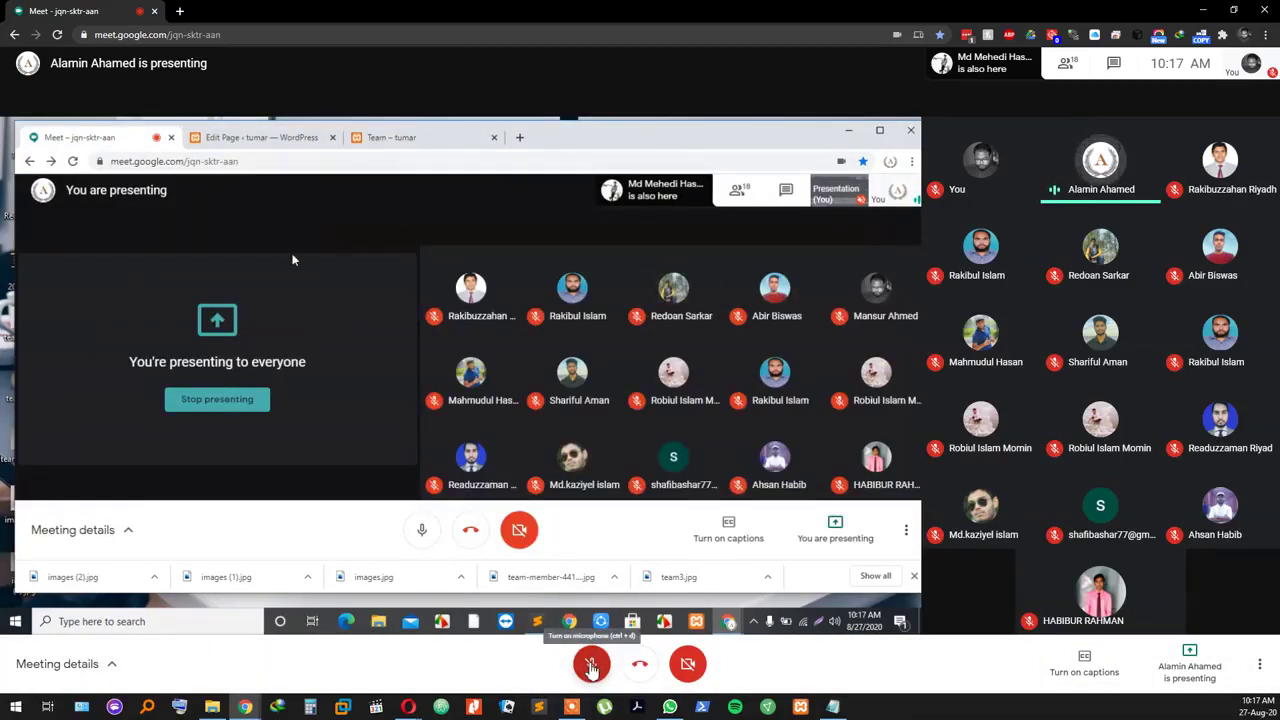
click(591, 666)
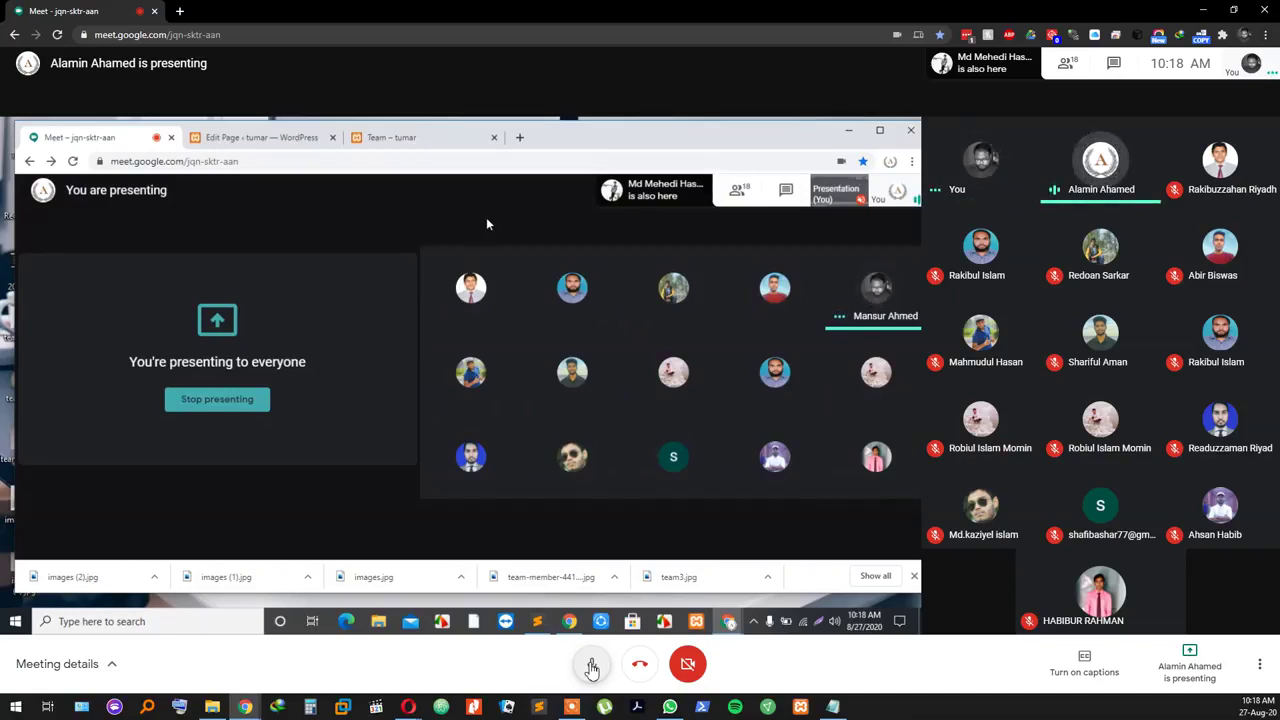
click(592, 665)
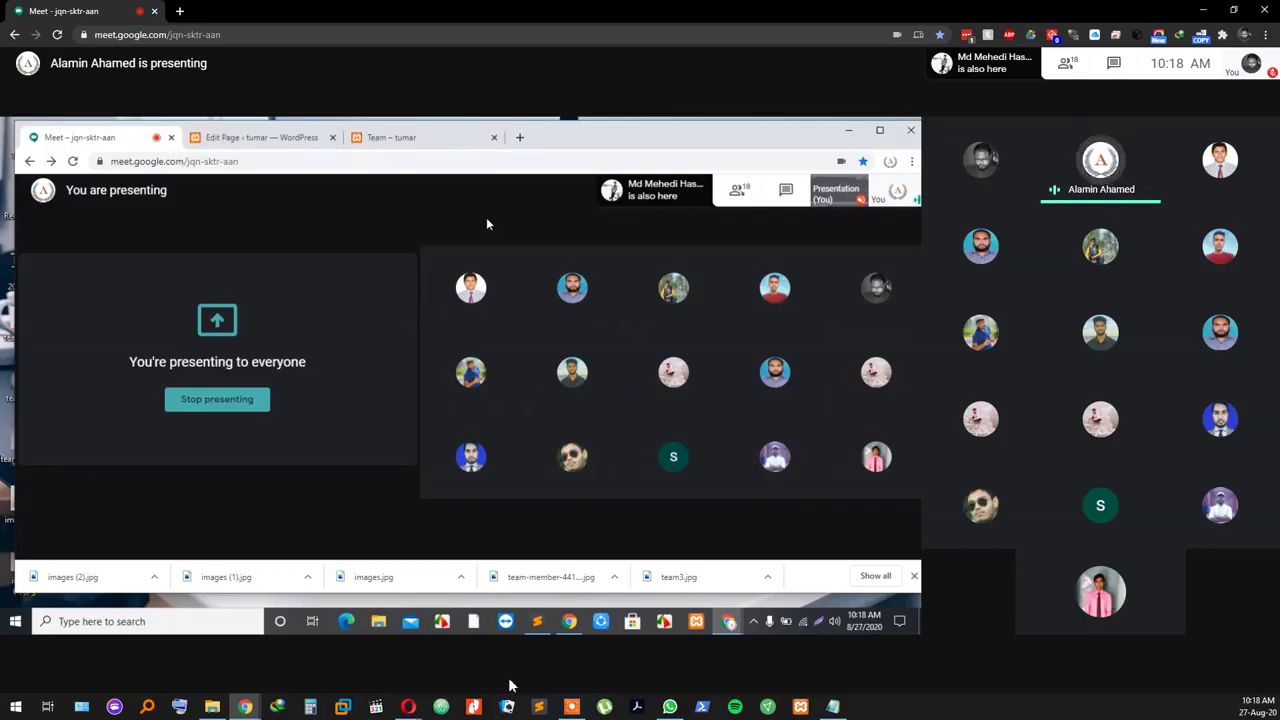
mouse_move(591, 660)
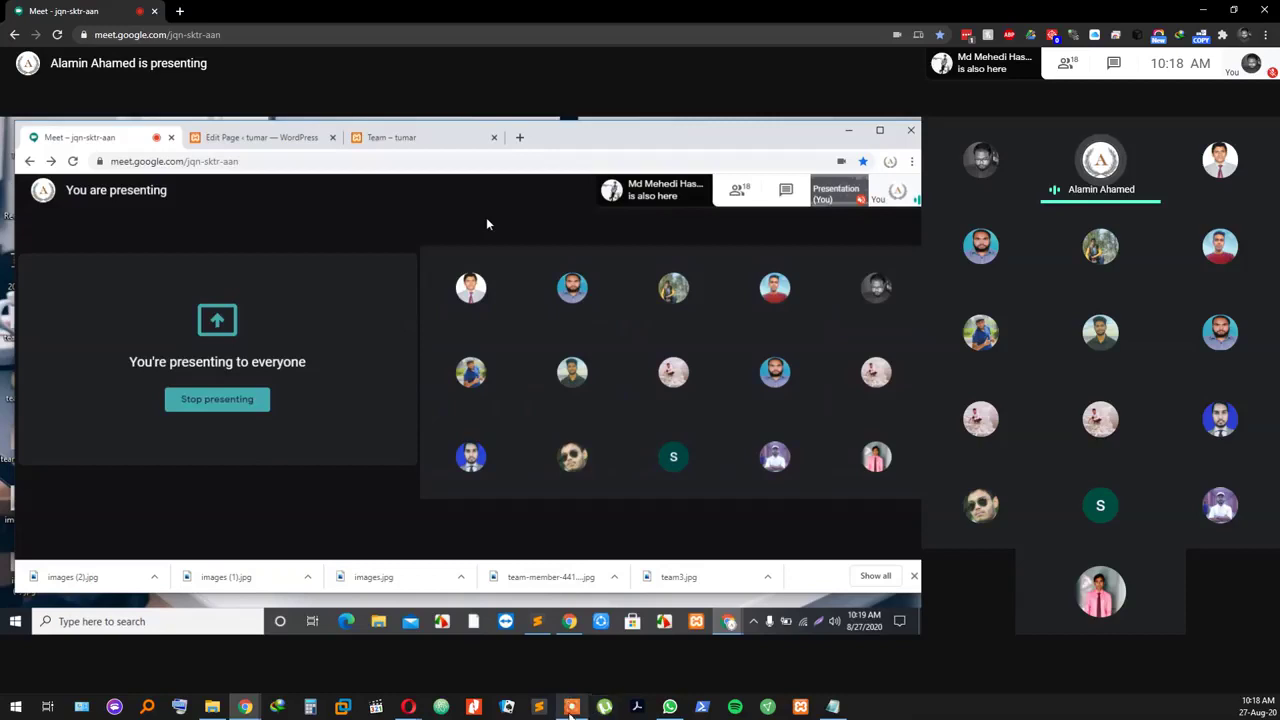
mouse_move(258, 562)
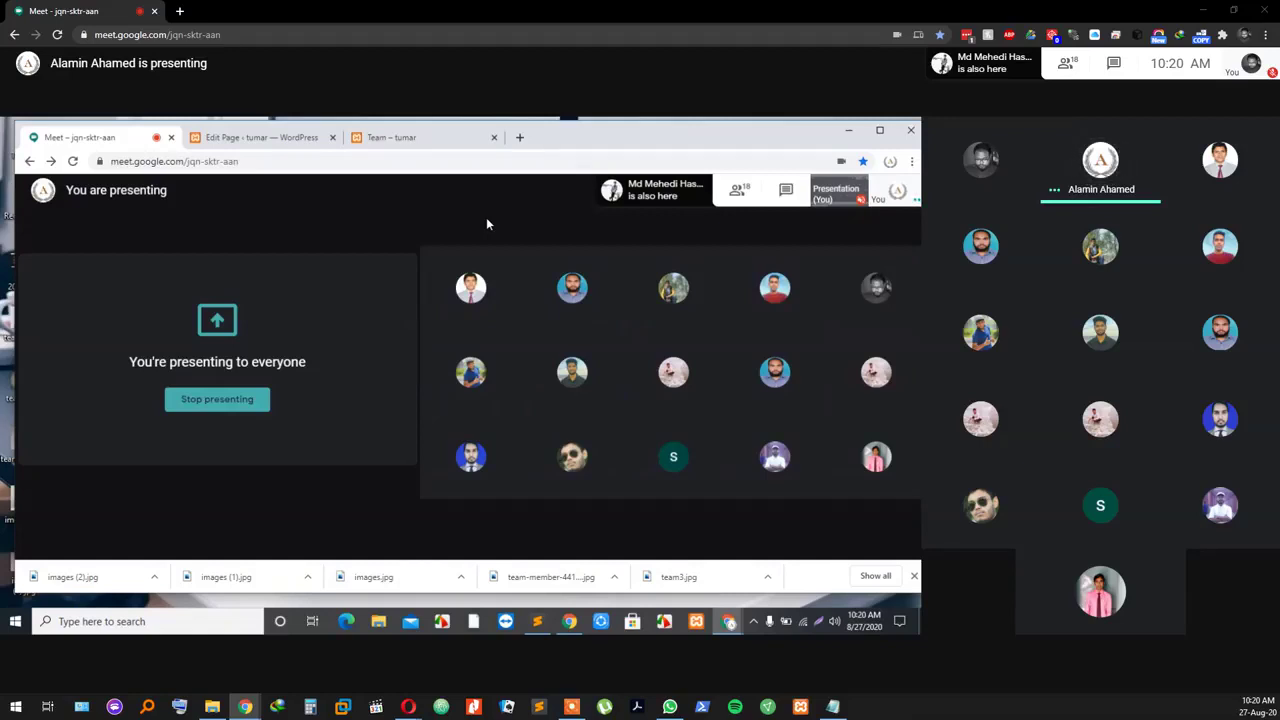
mouse_move(794, 674)
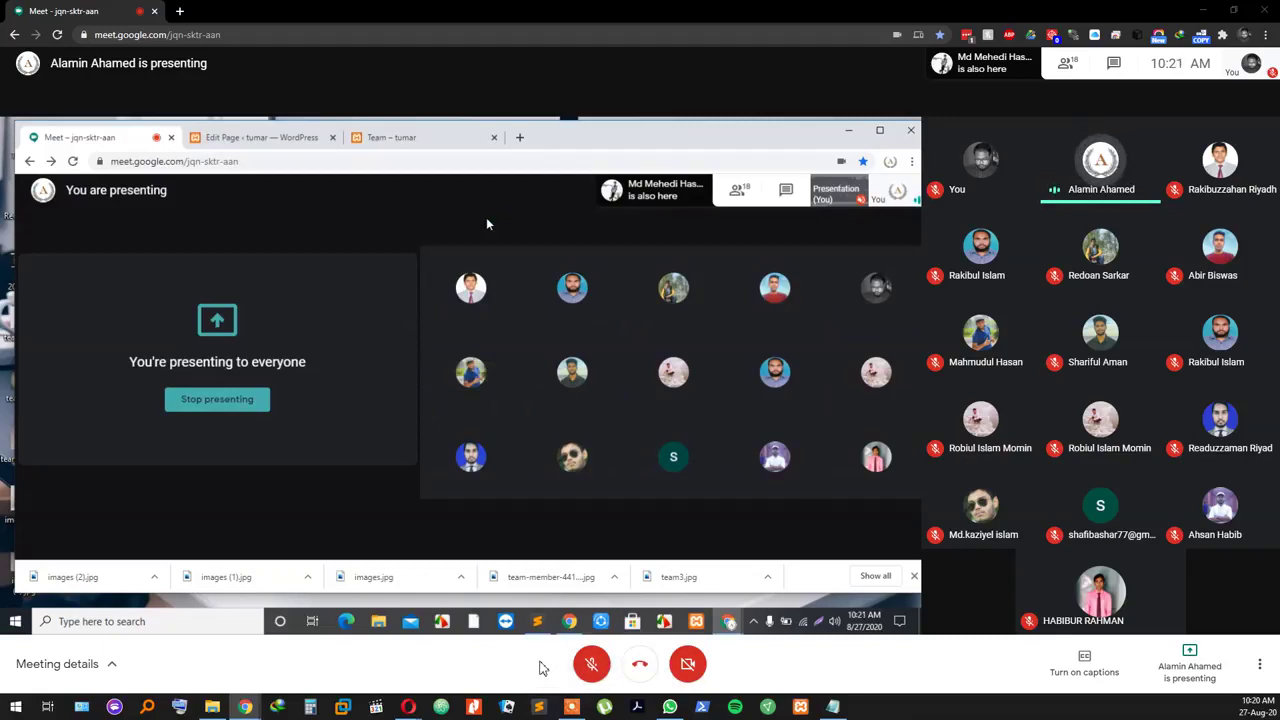
click(591, 670)
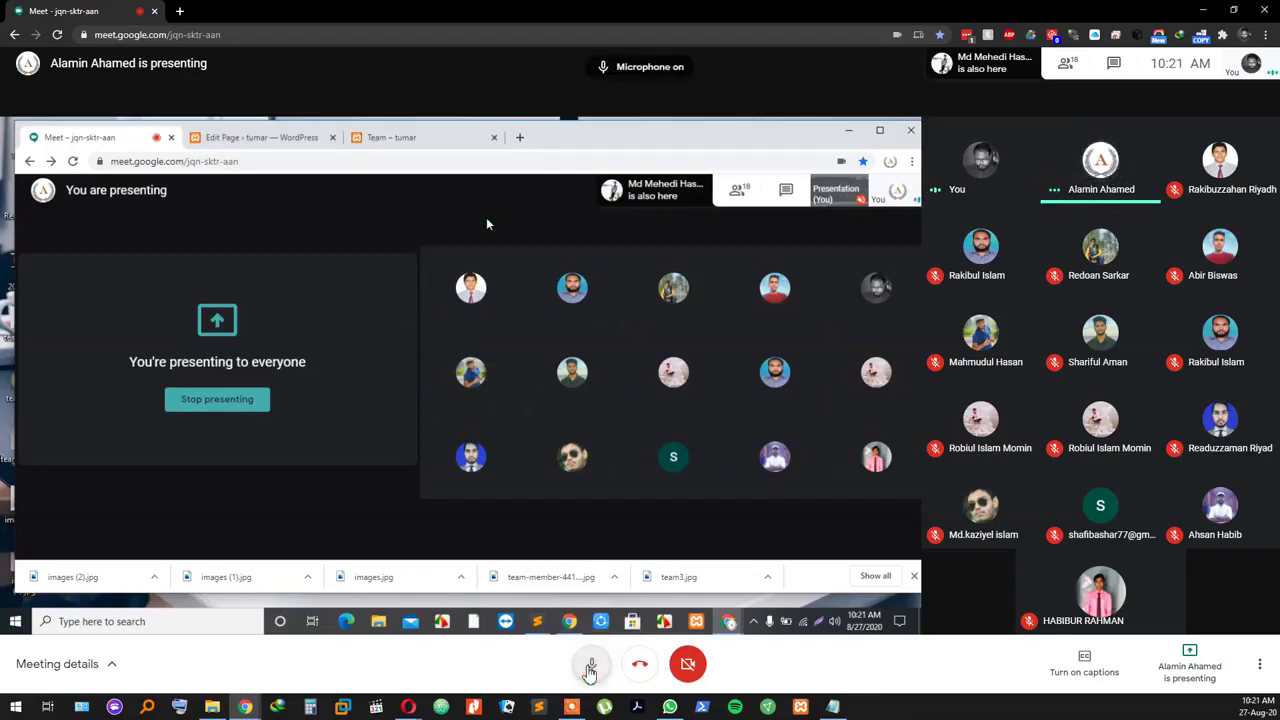
click(591, 670)
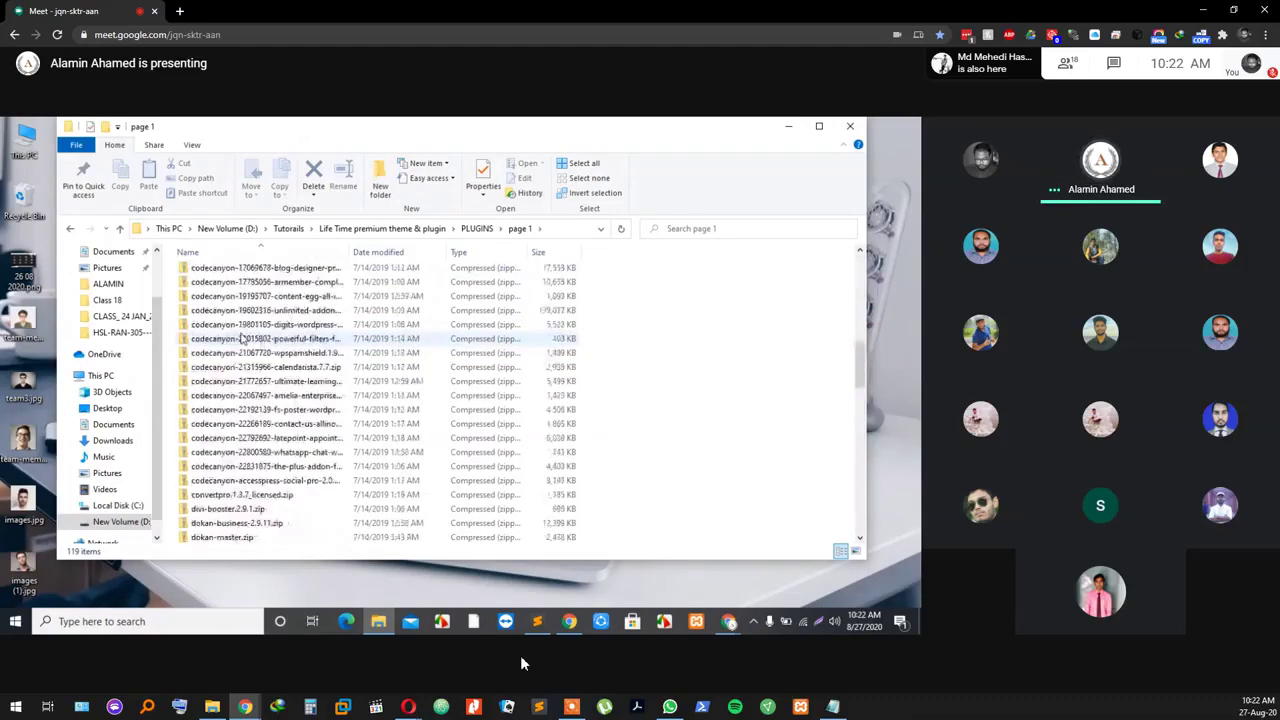
mouse_move(545, 690)
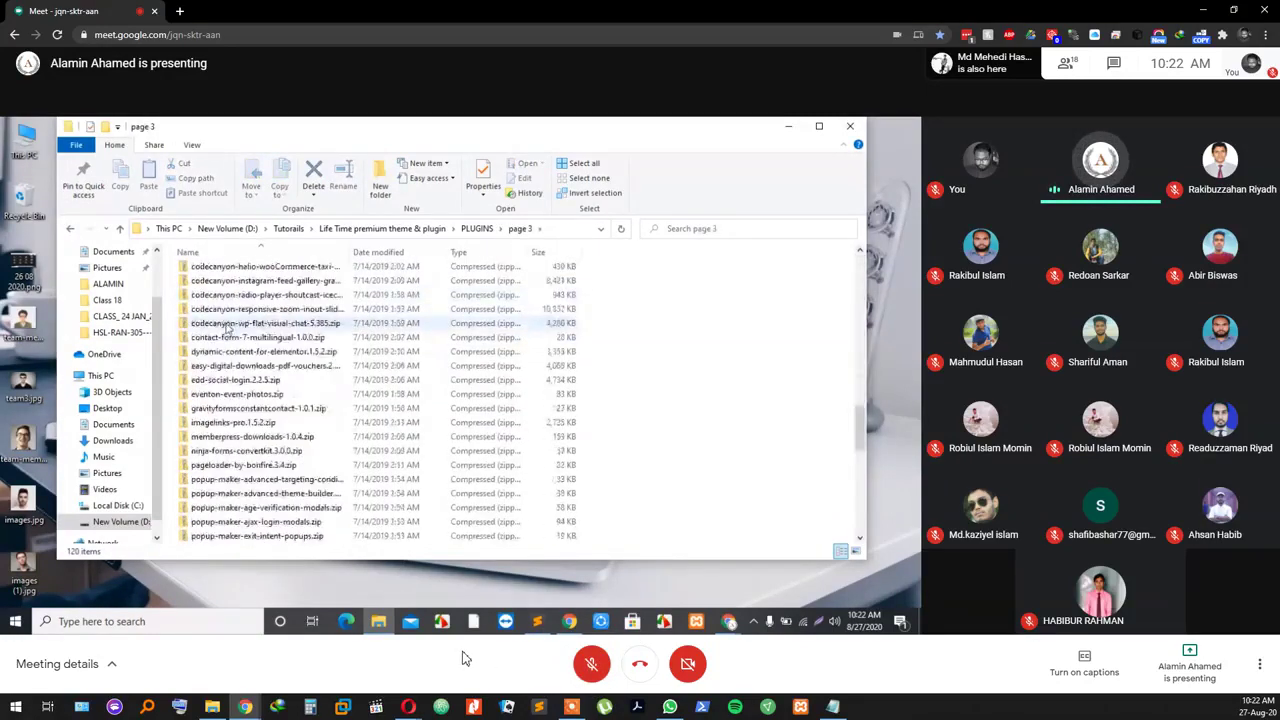
mouse_move(508, 643)
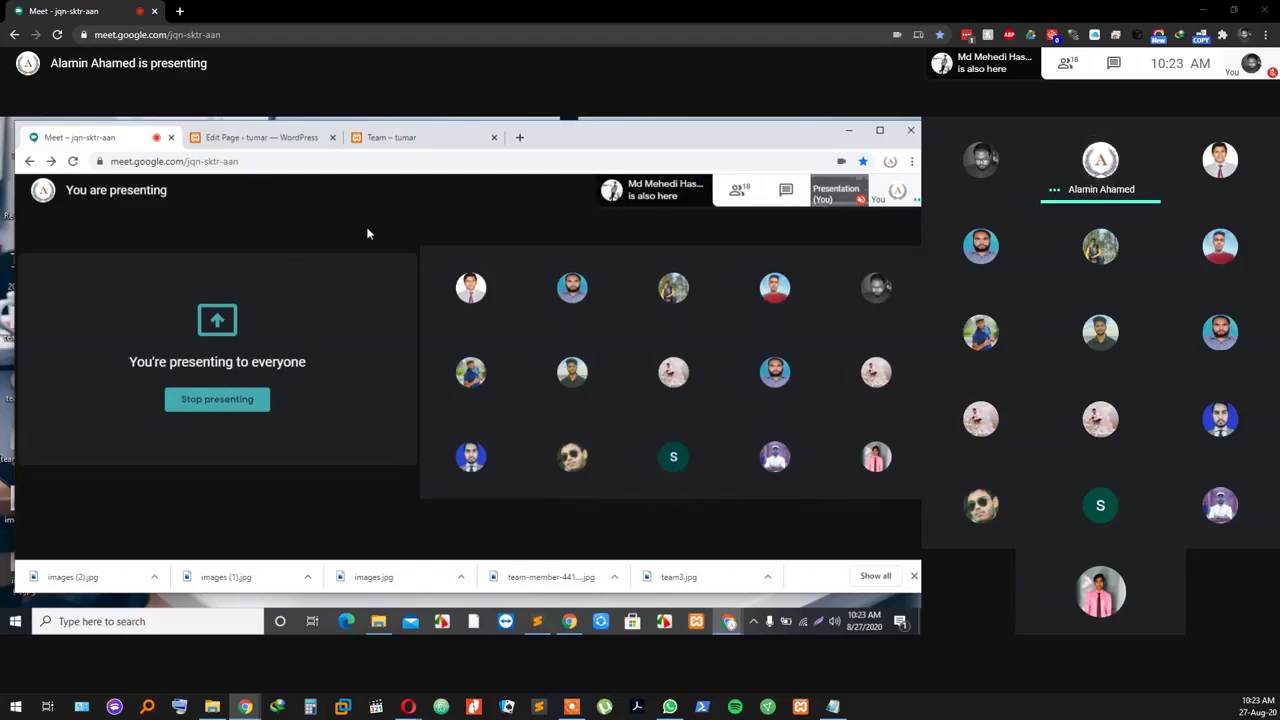
Step: Unmute your own microphone from the Meet bottom control bar
mouse_move(425, 296)
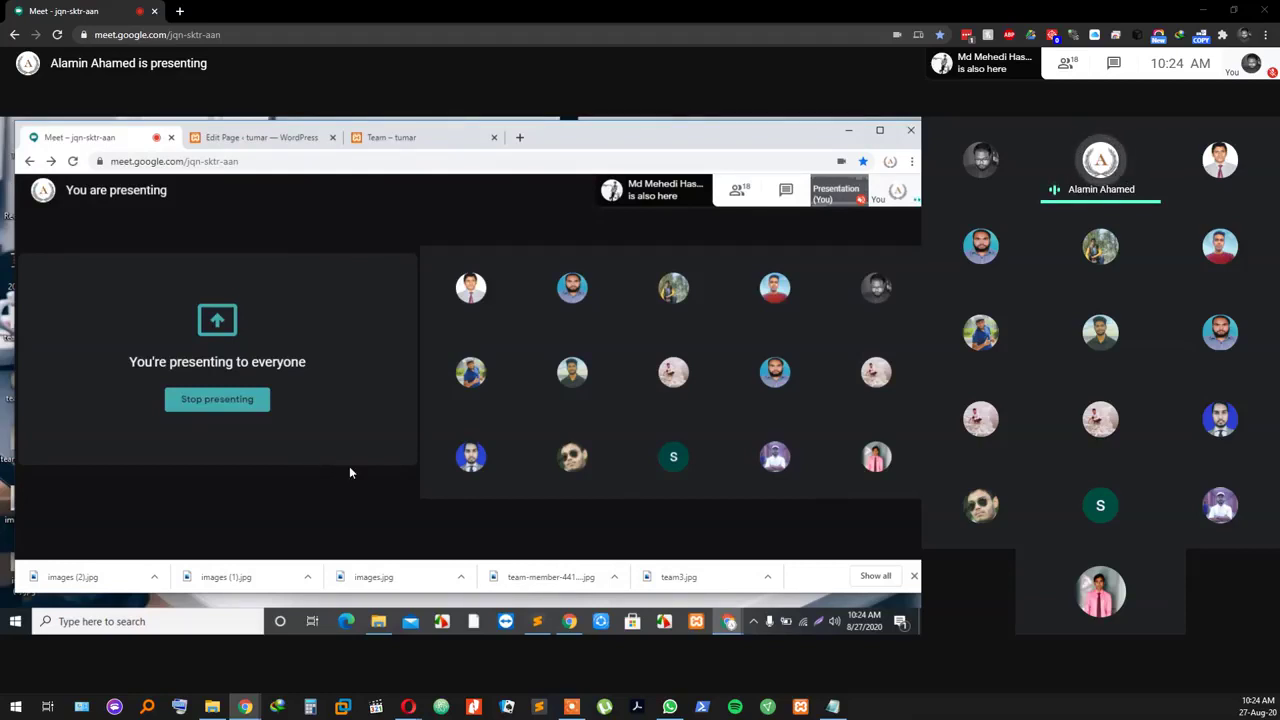
mouse_move(315, 427)
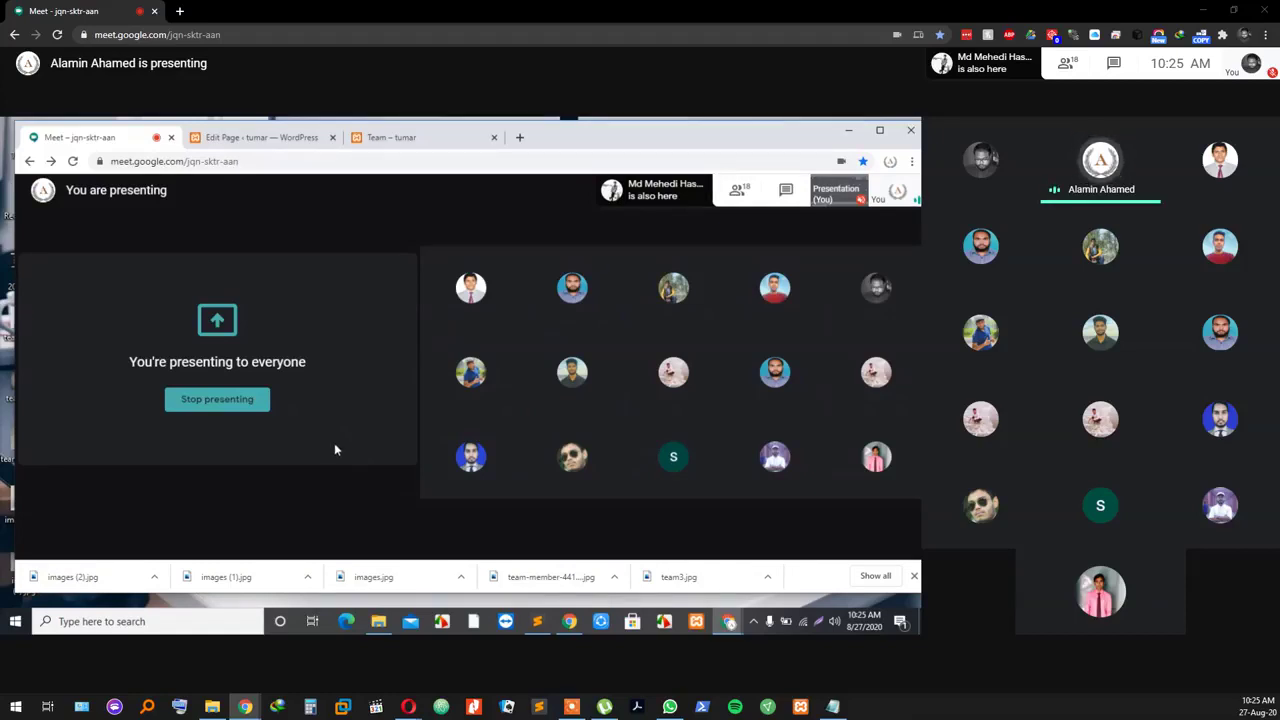
mouse_move(457, 671)
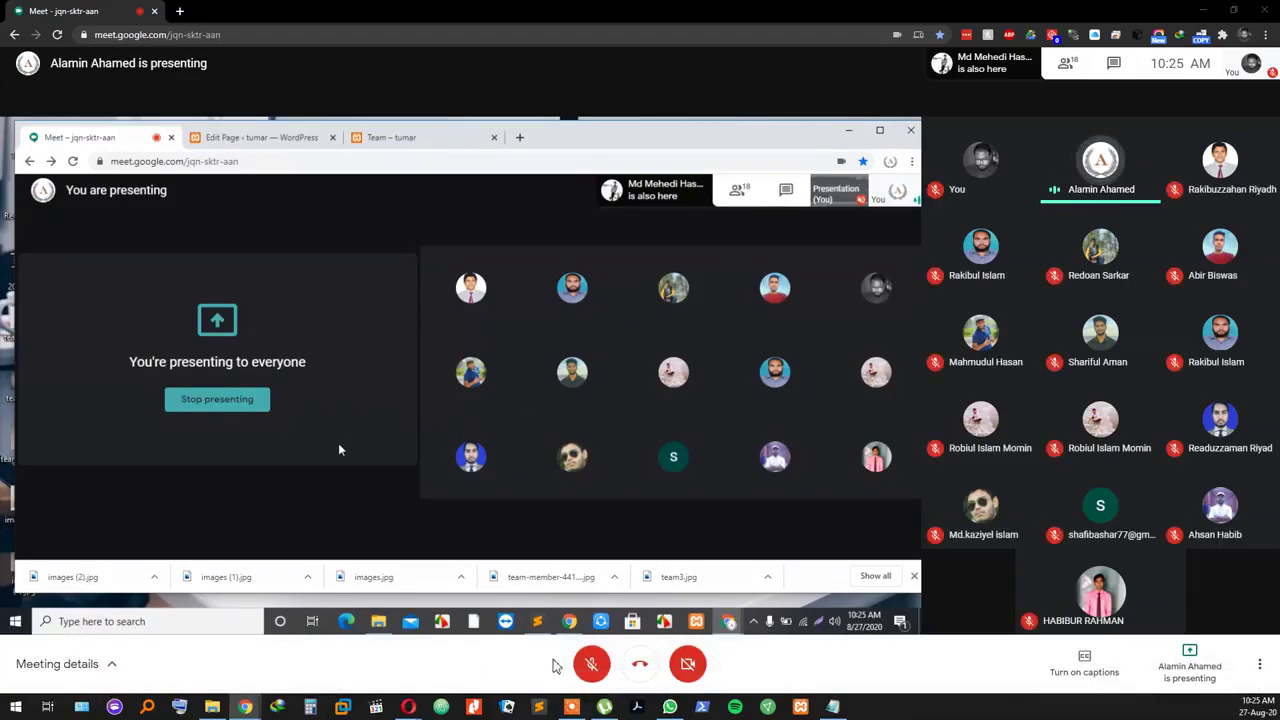
click(594, 668)
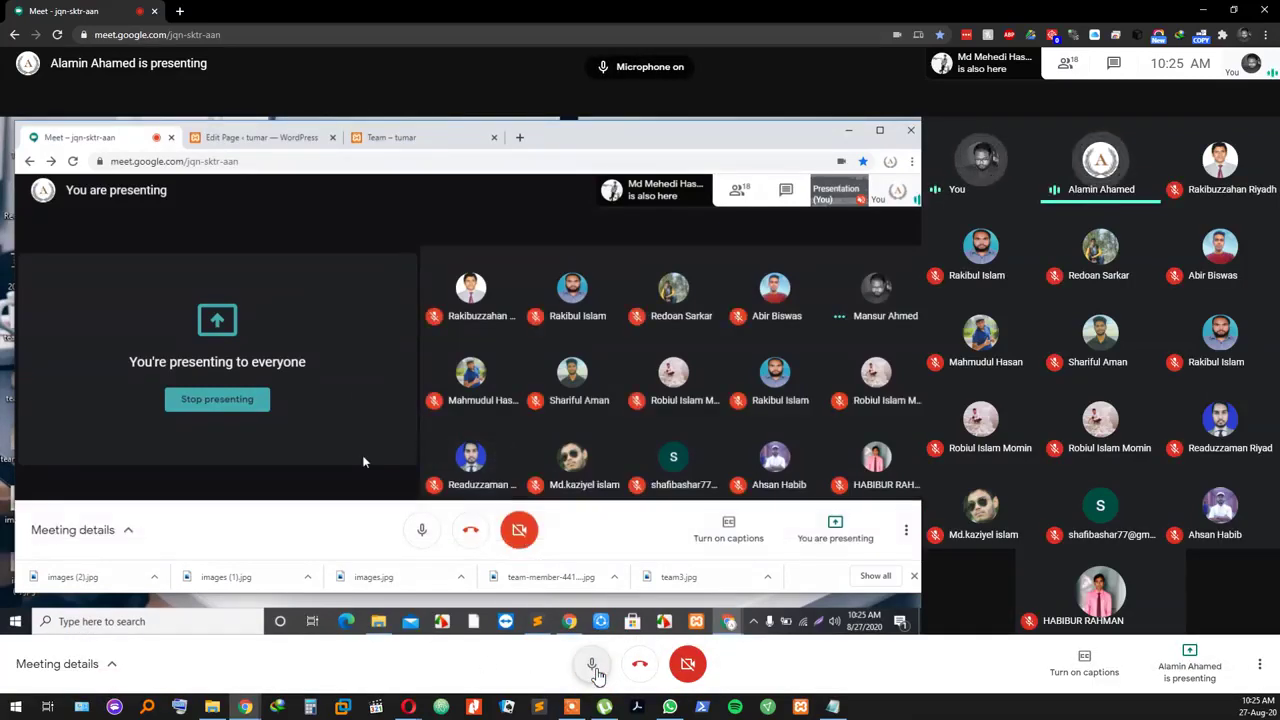
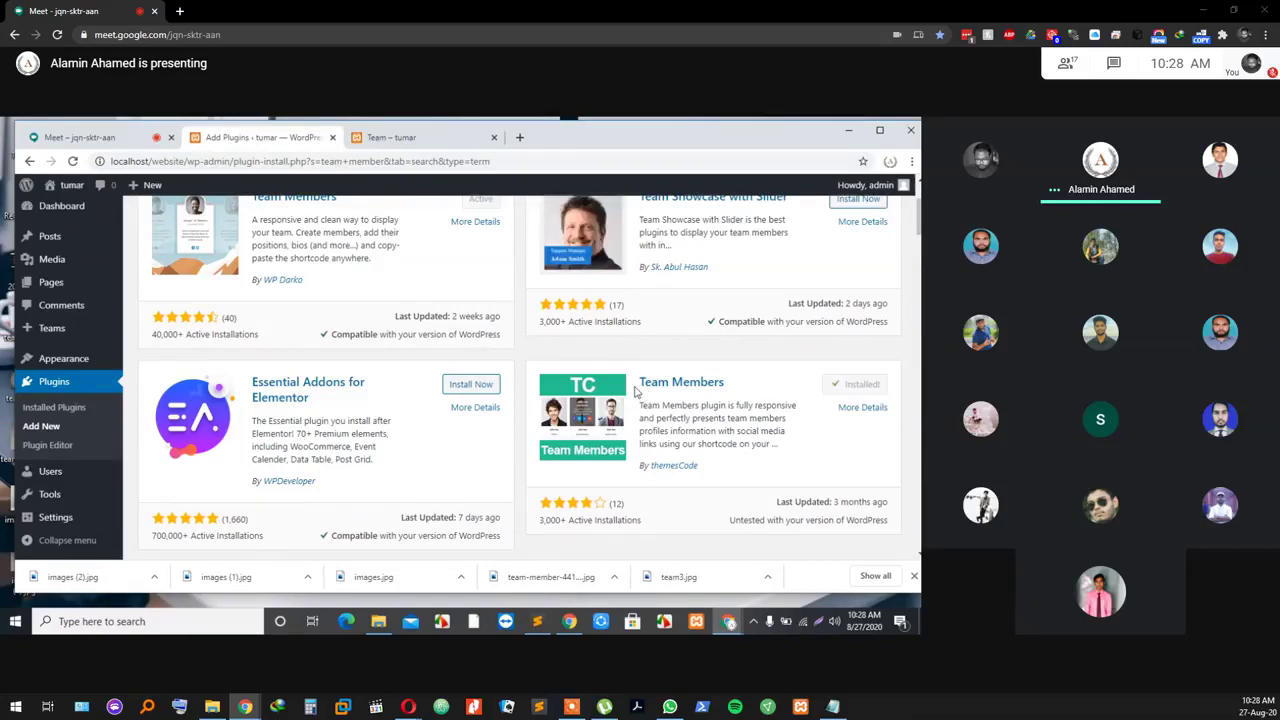
Step: Activate the TC Team Members plugin, look over its Help & Upgrade page, then open All Teams
click(863, 388)
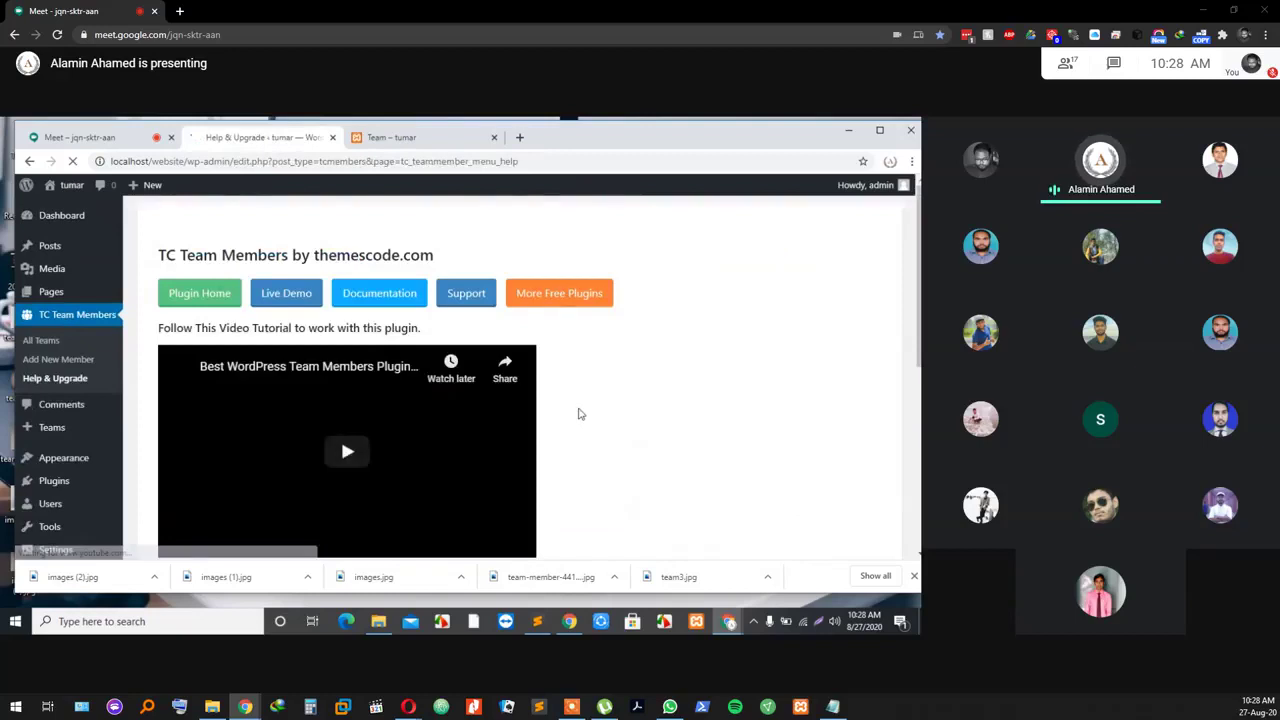
scroll(540, 425, down, 2)
scroll(540, 430, up, 1)
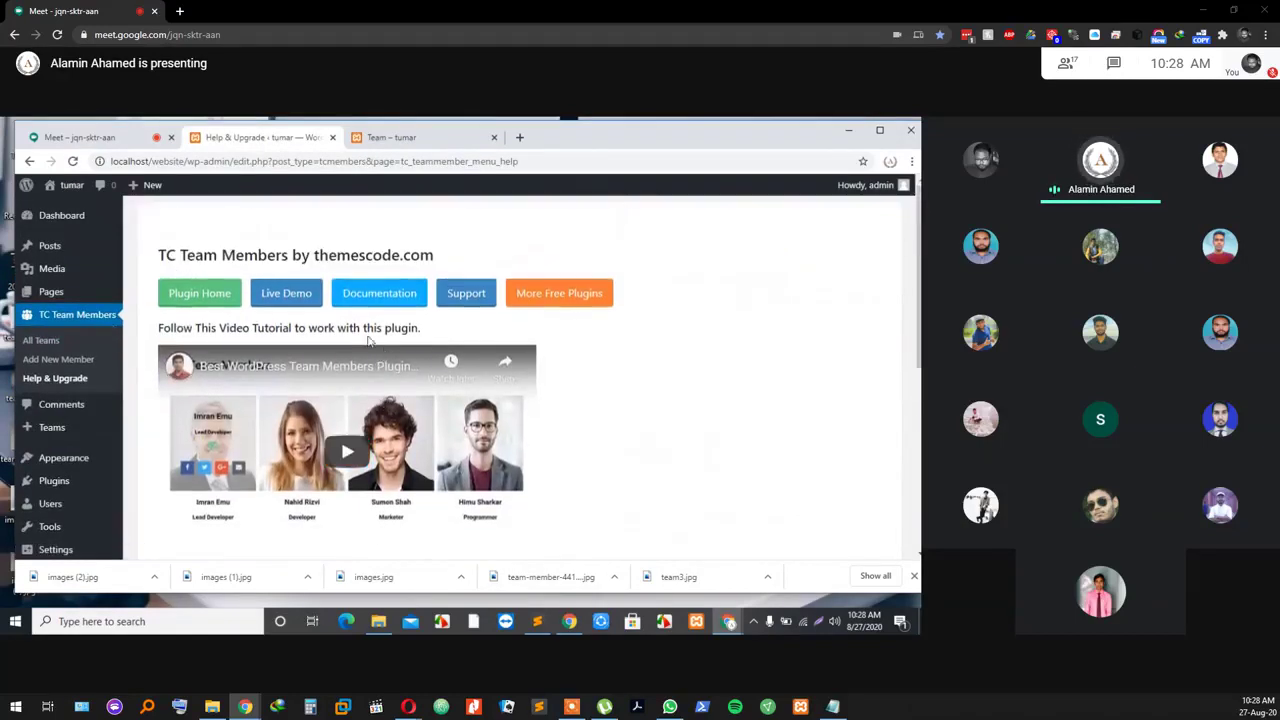
scroll(305, 349, up, 1)
scroll(300, 352, down, 5)
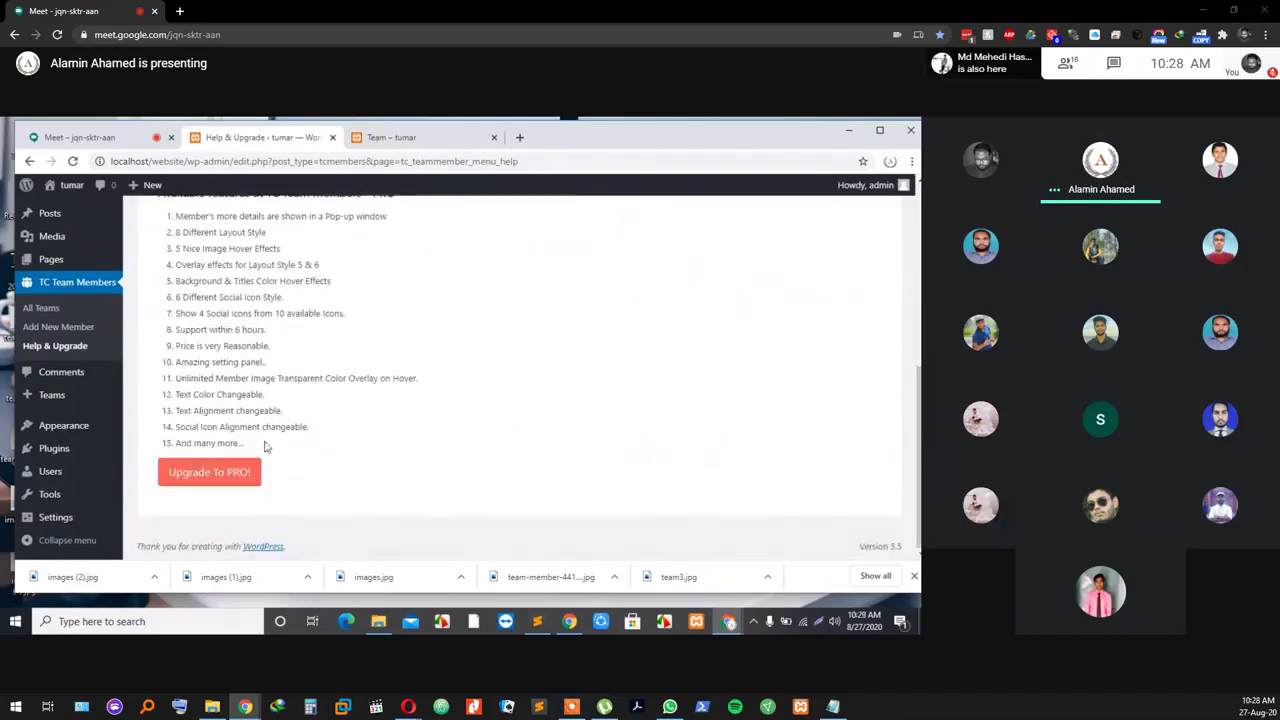
scroll(273, 421, up, 2)
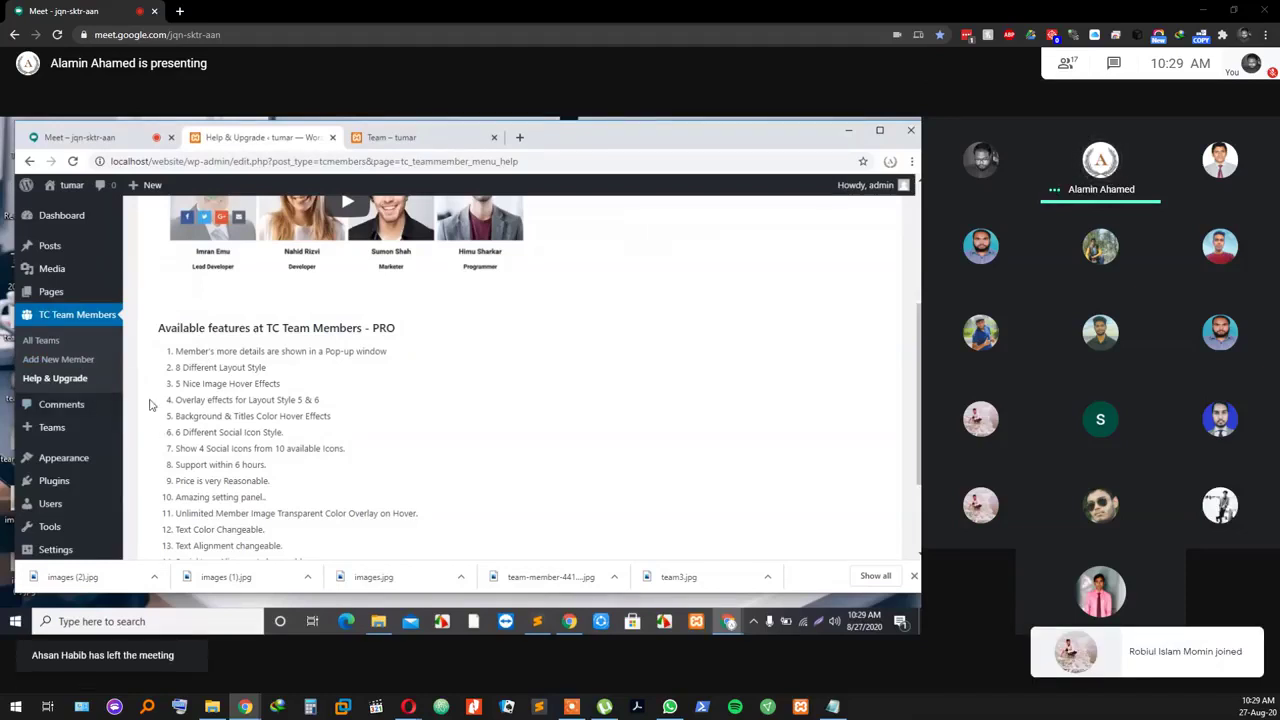
scroll(247, 380, down, 1)
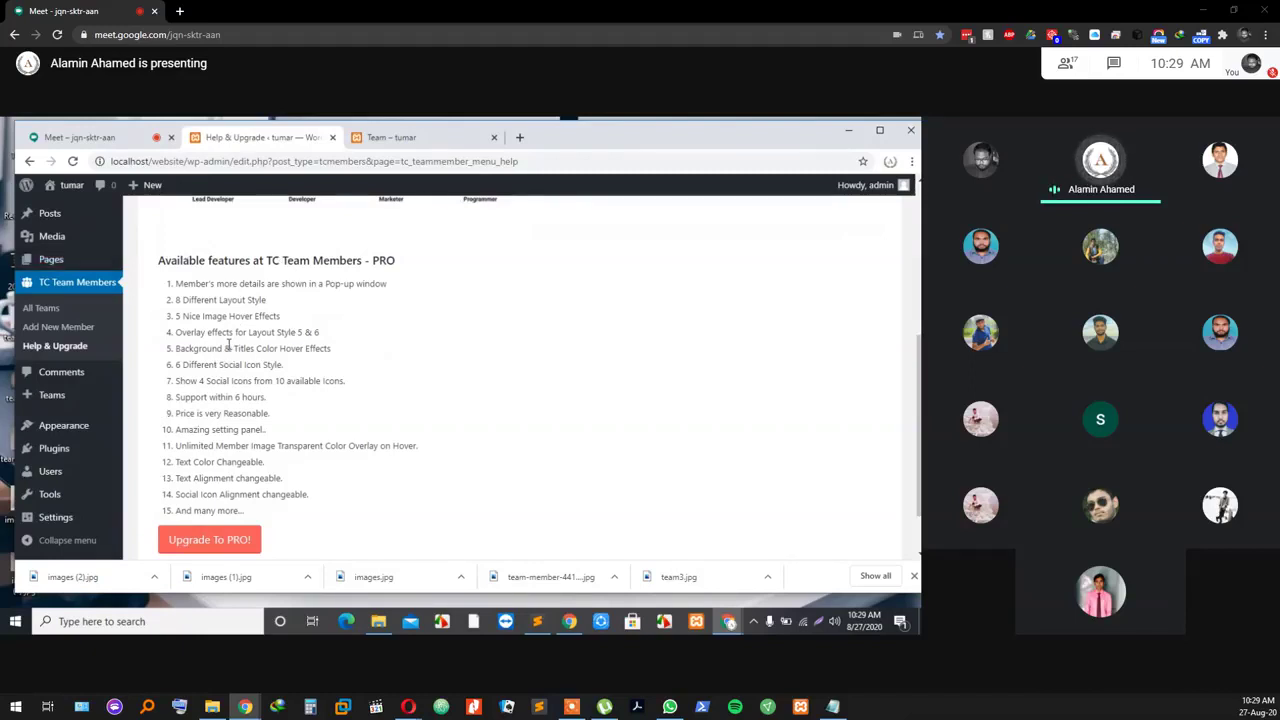
scroll(308, 300, up, 3)
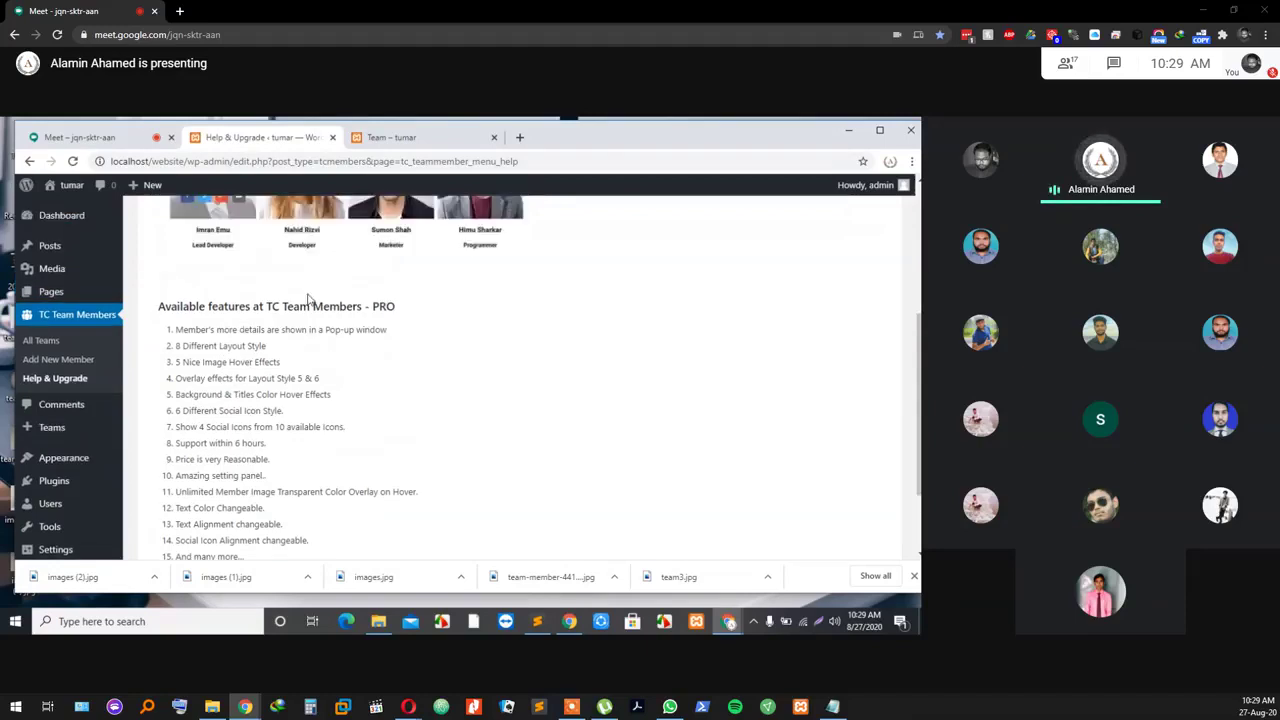
scroll(316, 405, down, 1)
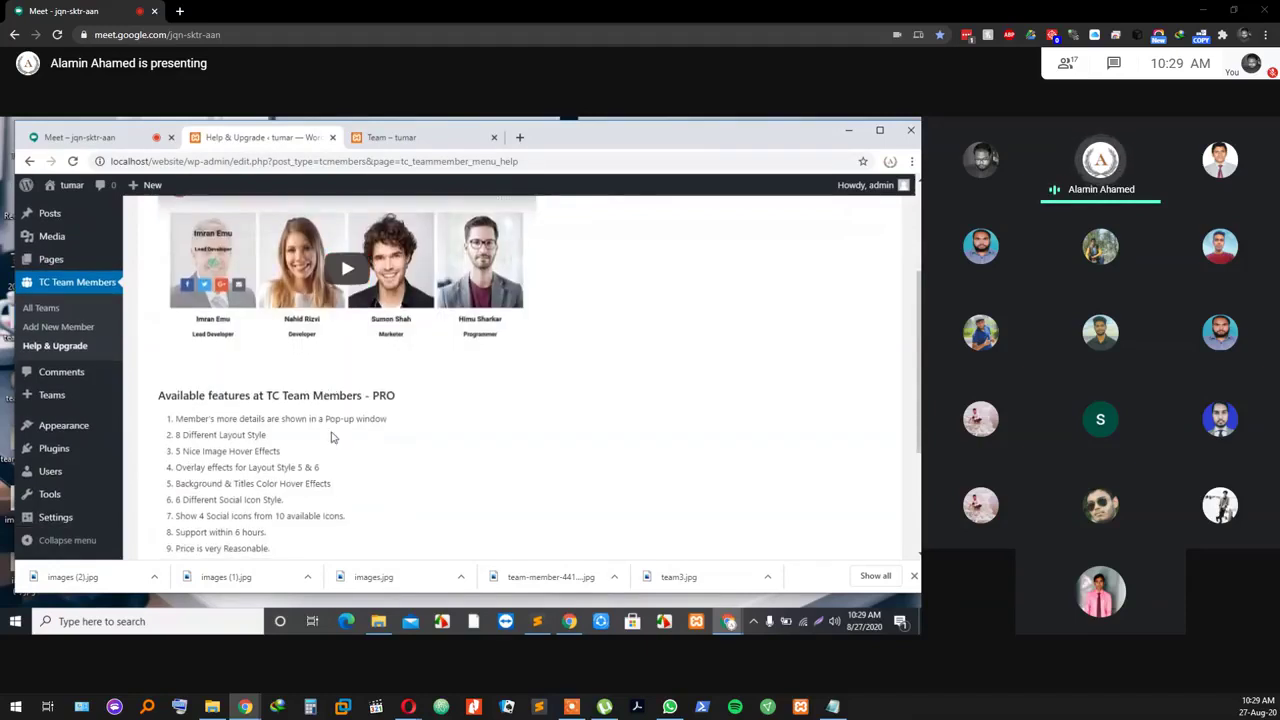
scroll(320, 425, down, 1)
scroll(245, 440, down, 2)
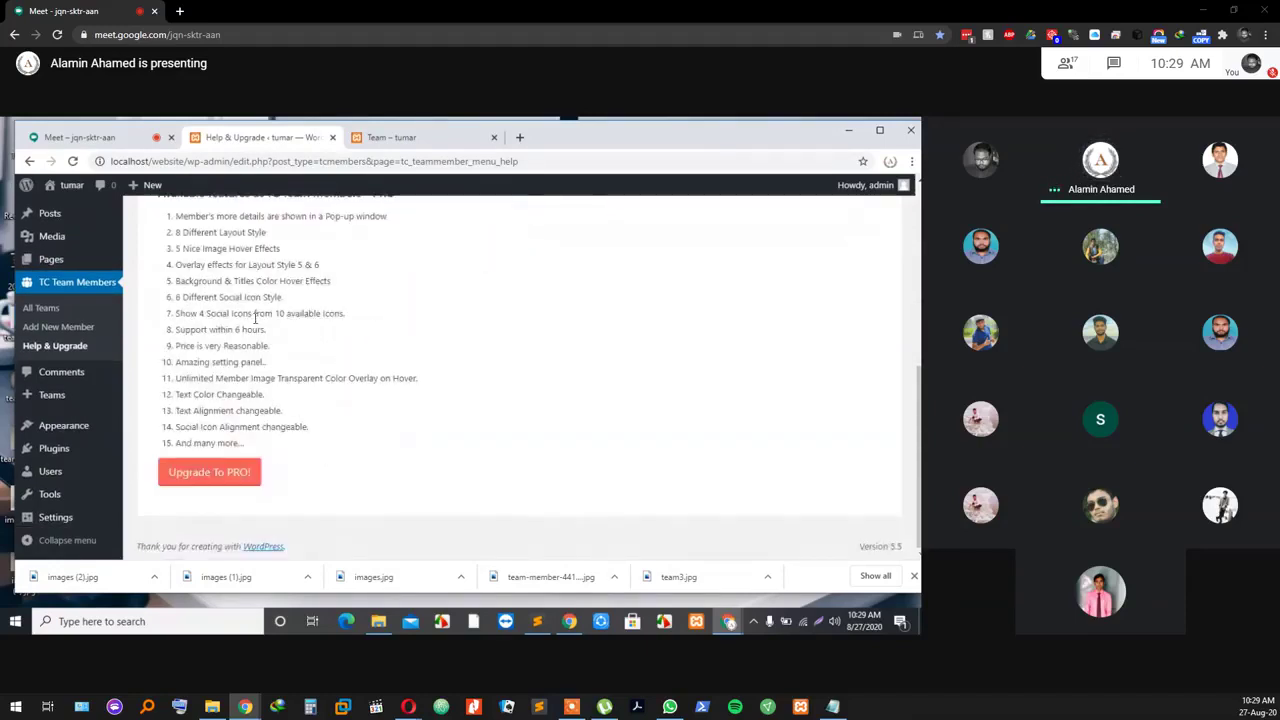
scroll(256, 318, up, 5)
click(45, 342)
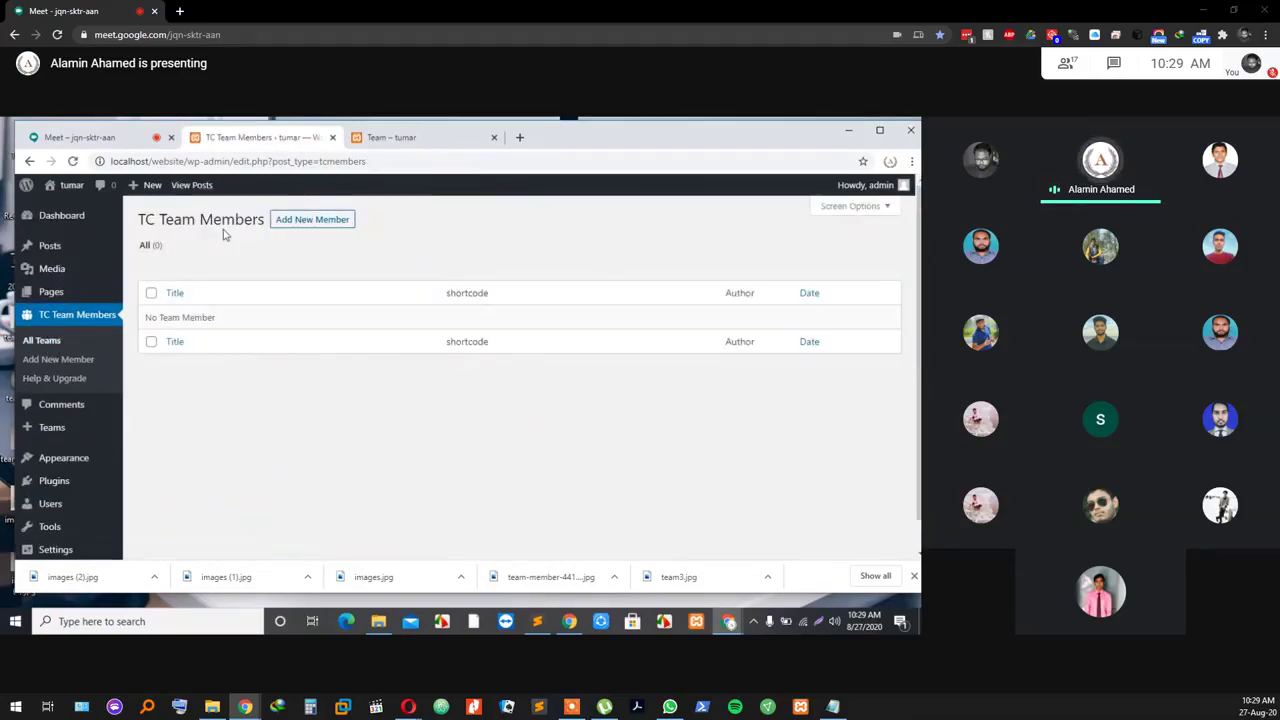
Step: Start a new team entry with Add New Member and look over the blank form
click(317, 222)
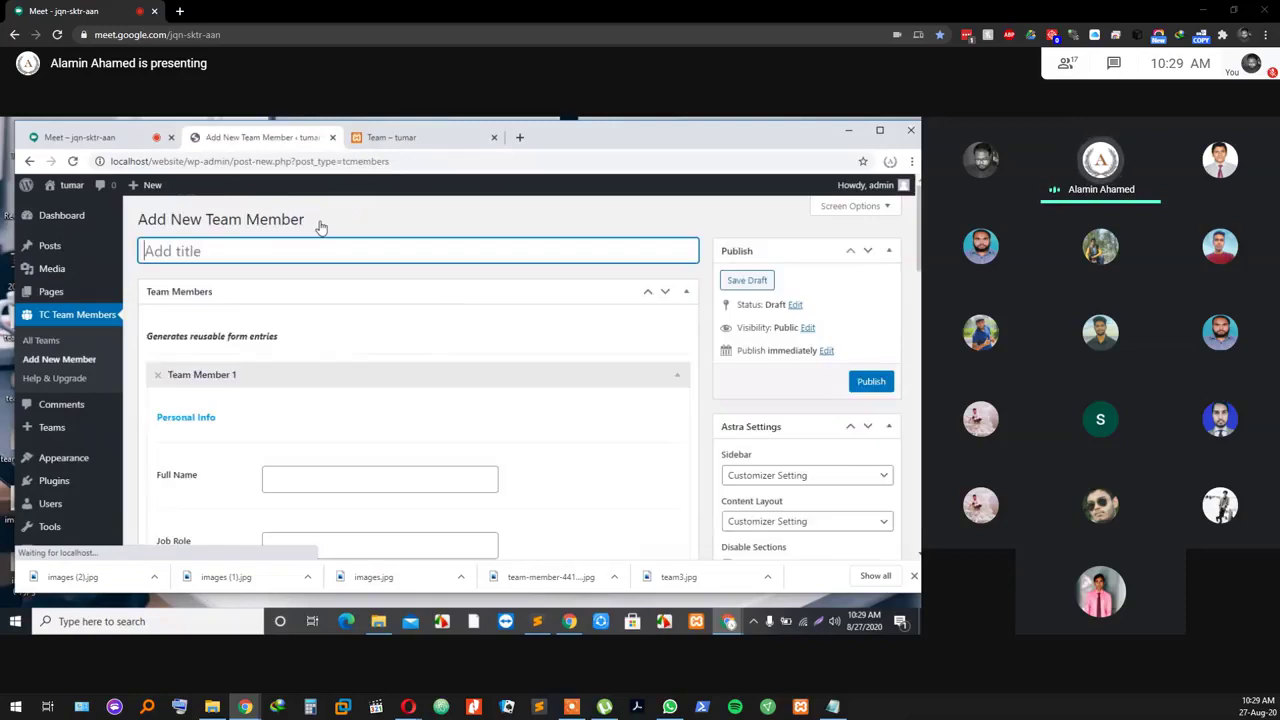
scroll(300, 320, down, 2)
scroll(229, 300, up, 2)
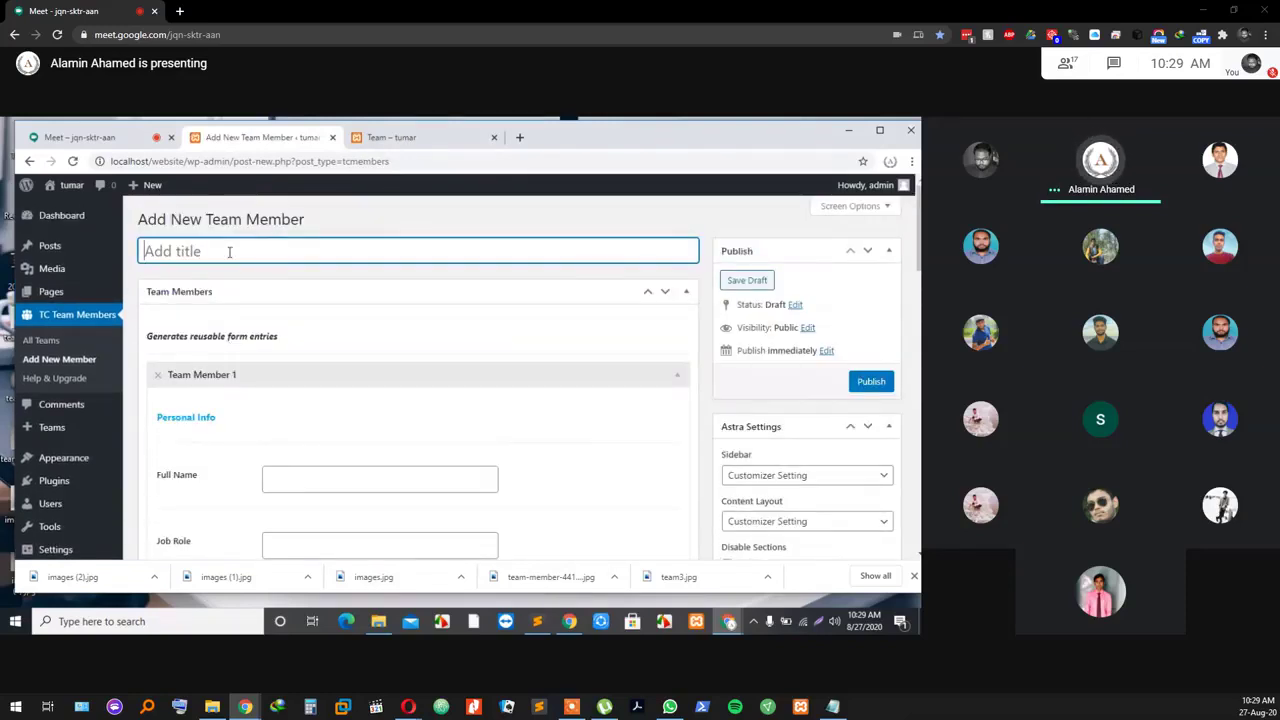
scroll(229, 251, down, 2)
scroll(185, 390, up, 1)
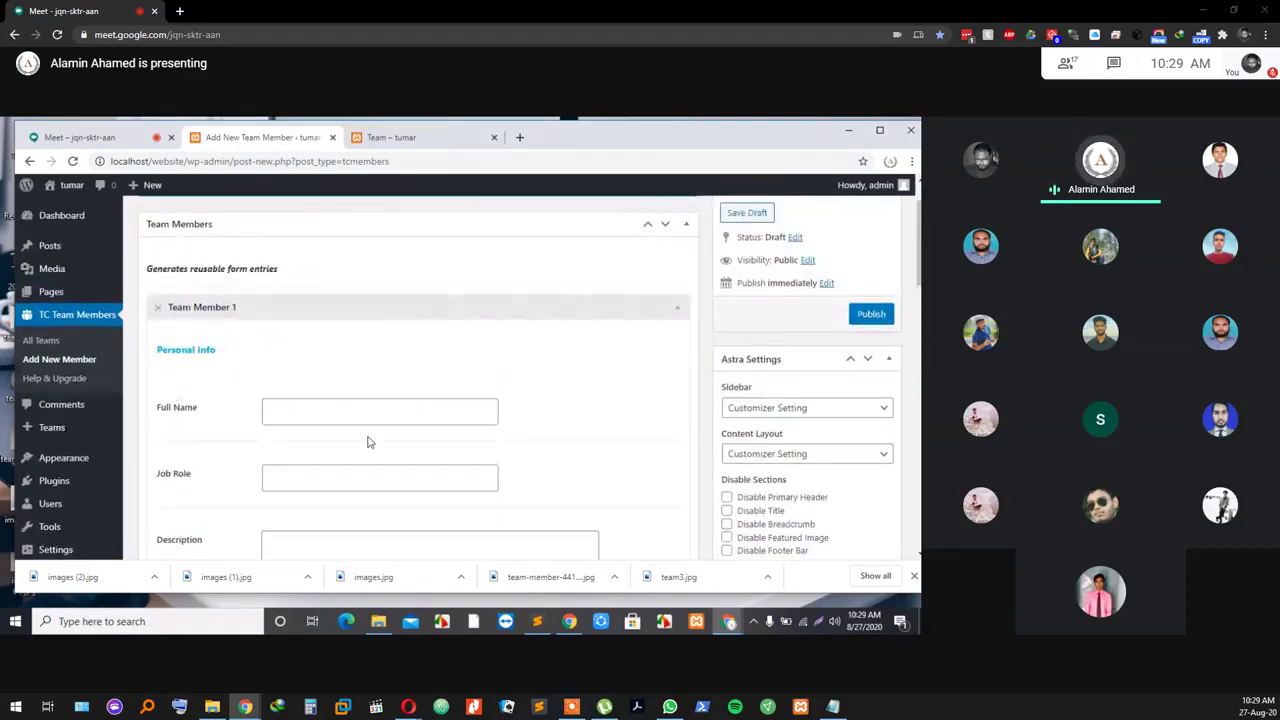
scroll(366, 440, down, 1)
scroll(320, 415, down, 1)
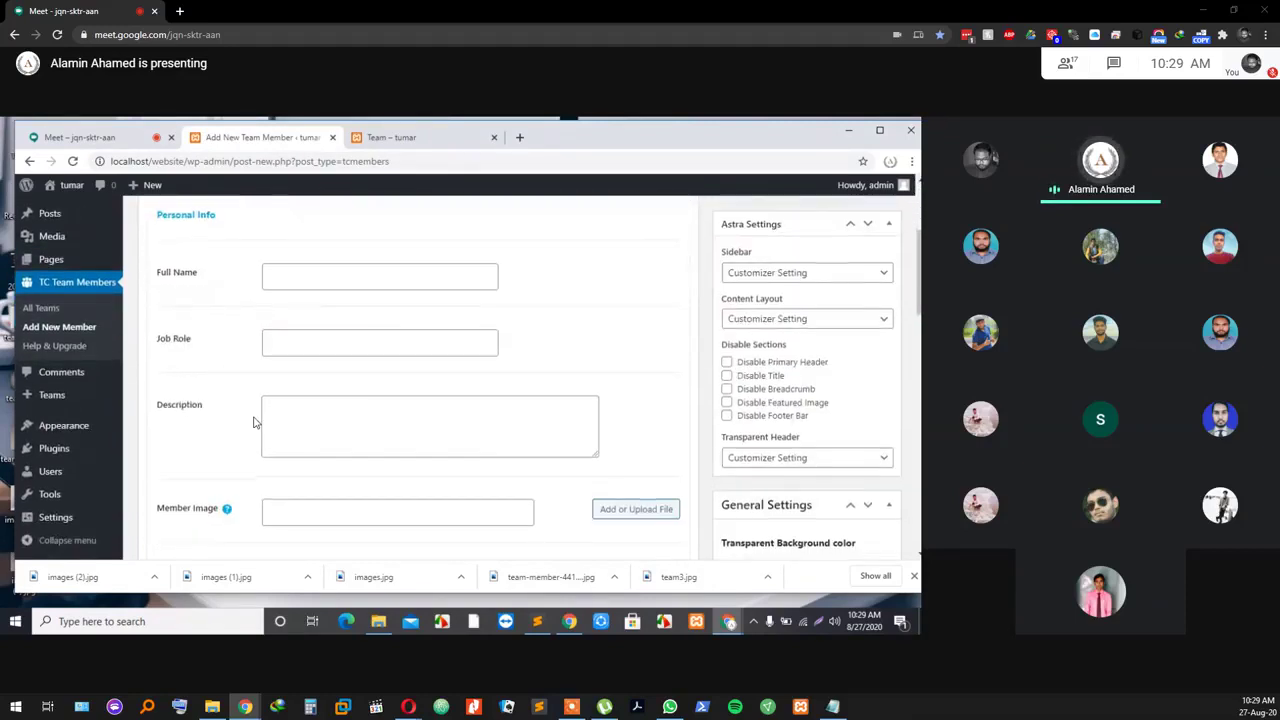
scroll(320, 426, down, 2)
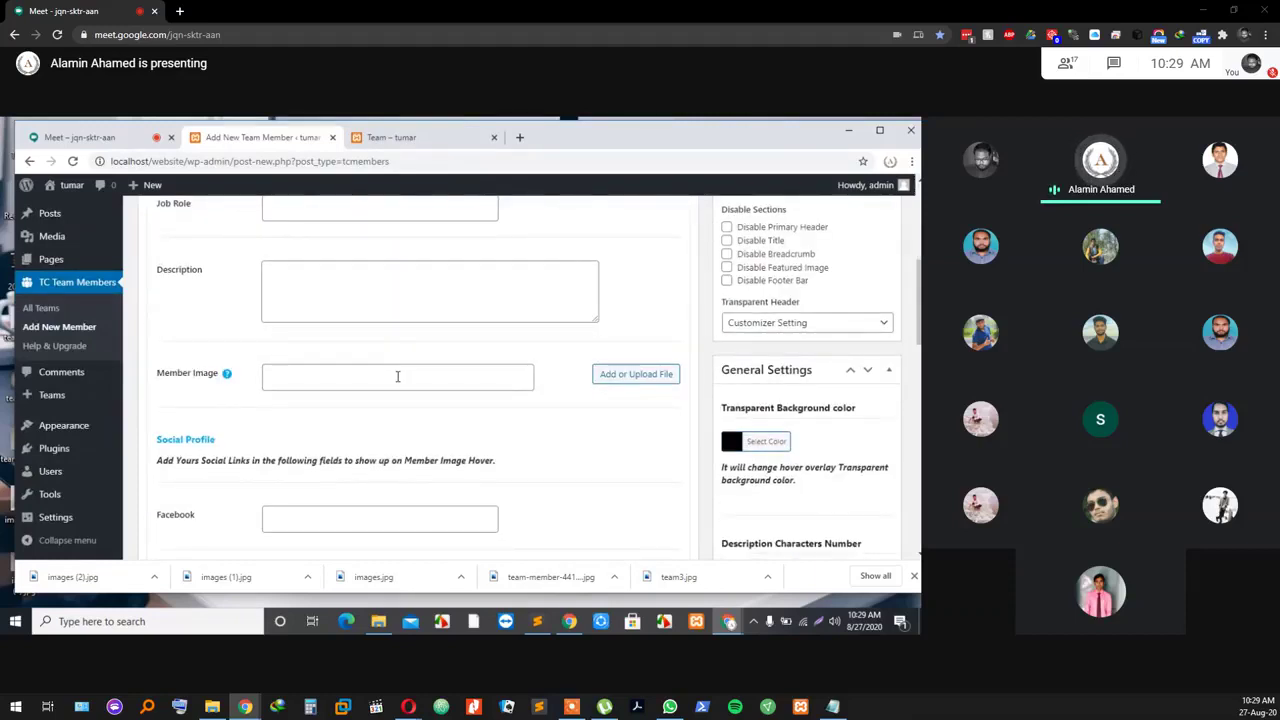
scroll(397, 376, up, 4)
scroll(397, 376, up, 1)
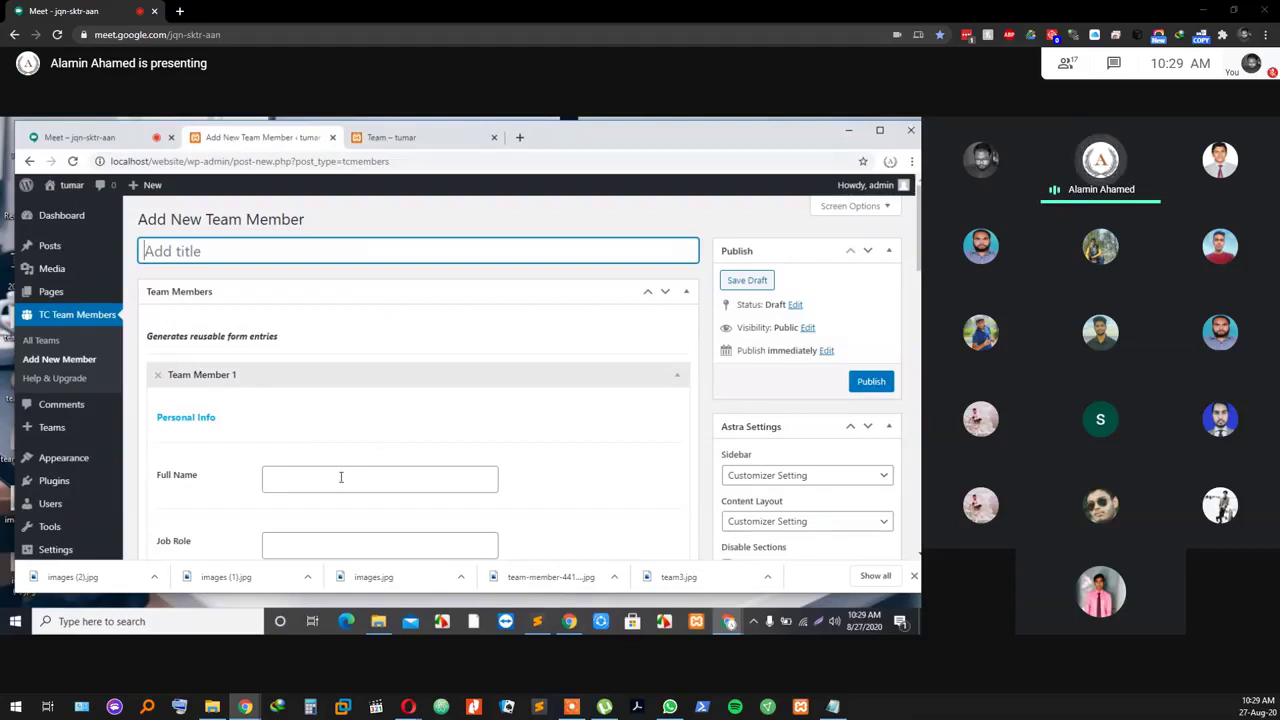
Step: Glance at the Meet tab, then come back to the new team form
click(79, 138)
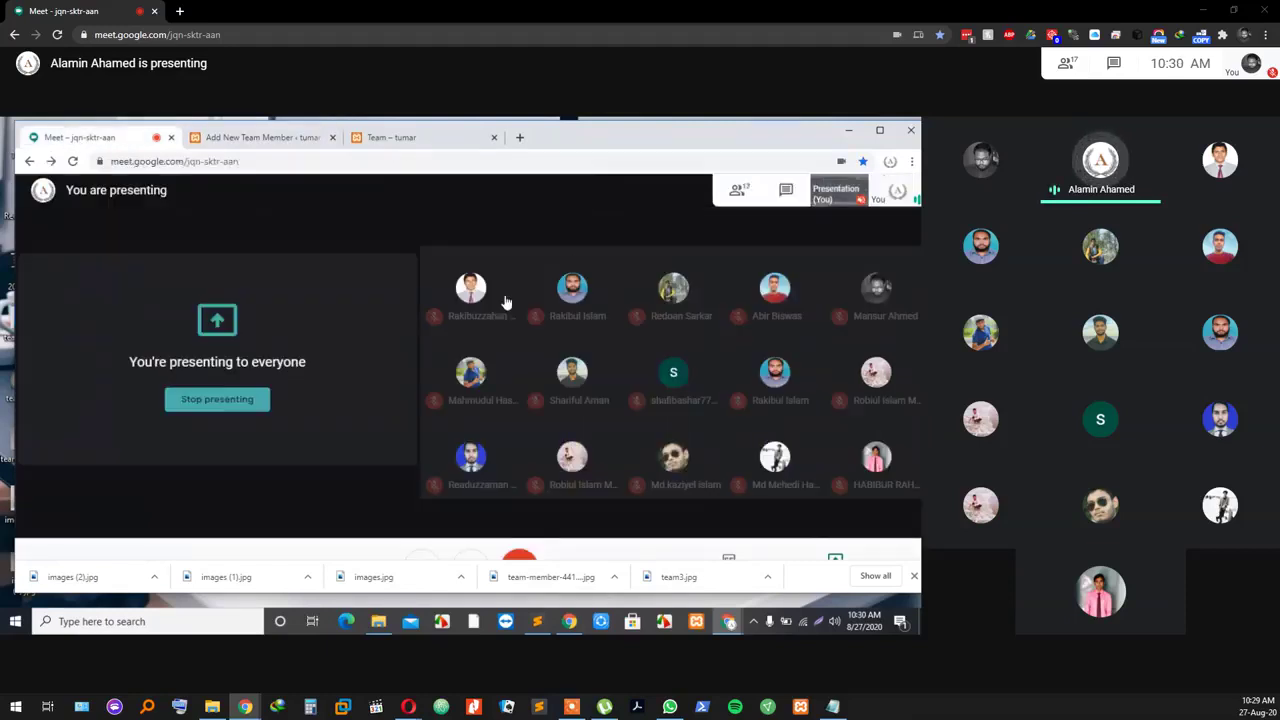
click(262, 137)
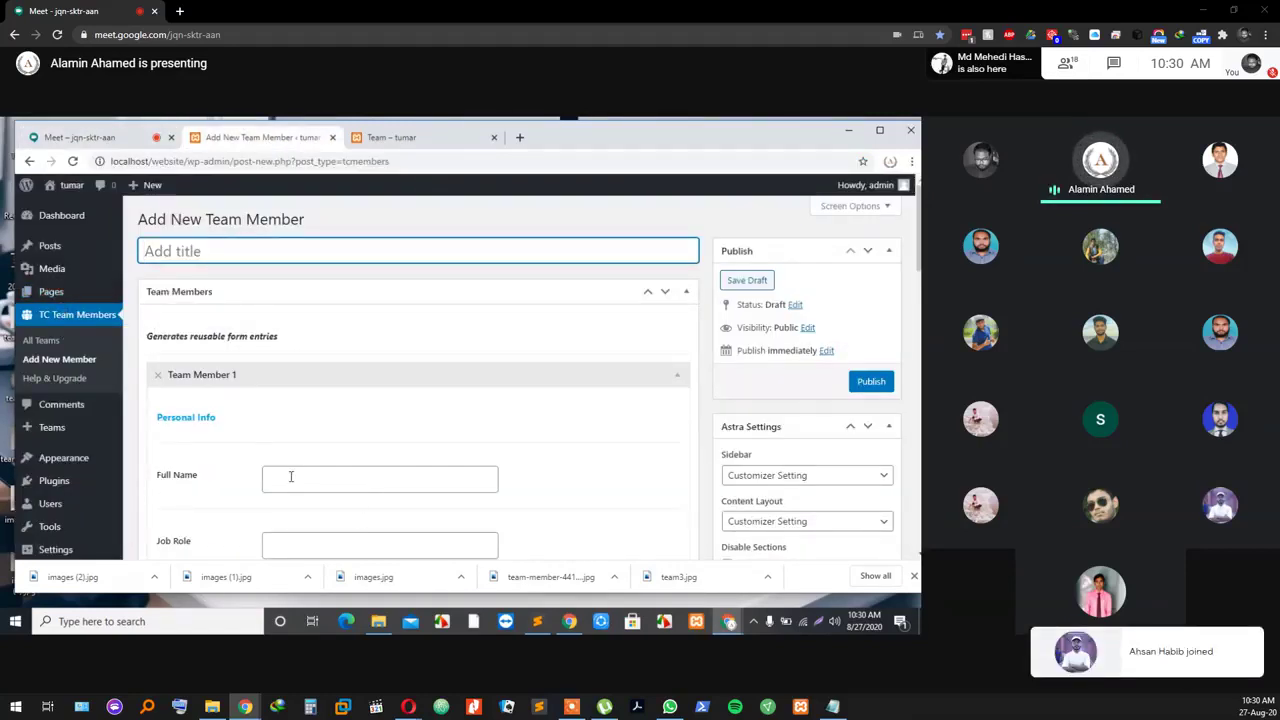
scroll(298, 472, down, 1)
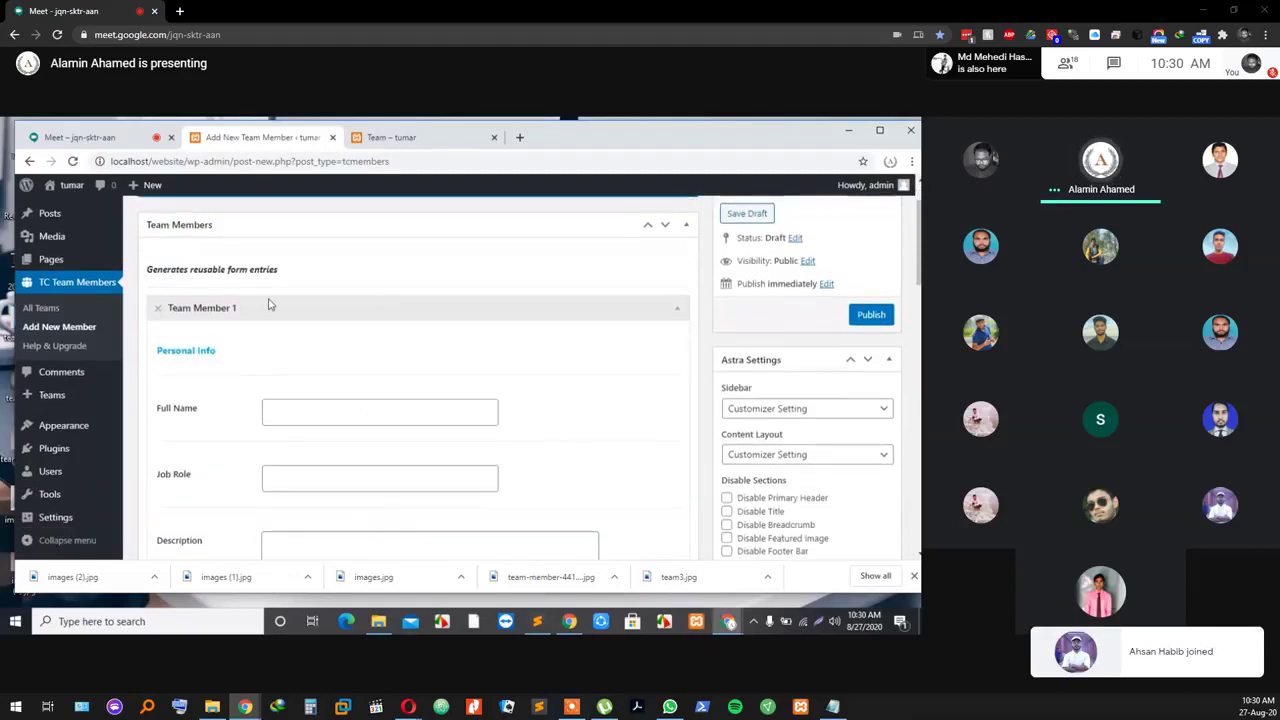
scroll(232, 220, up, 1)
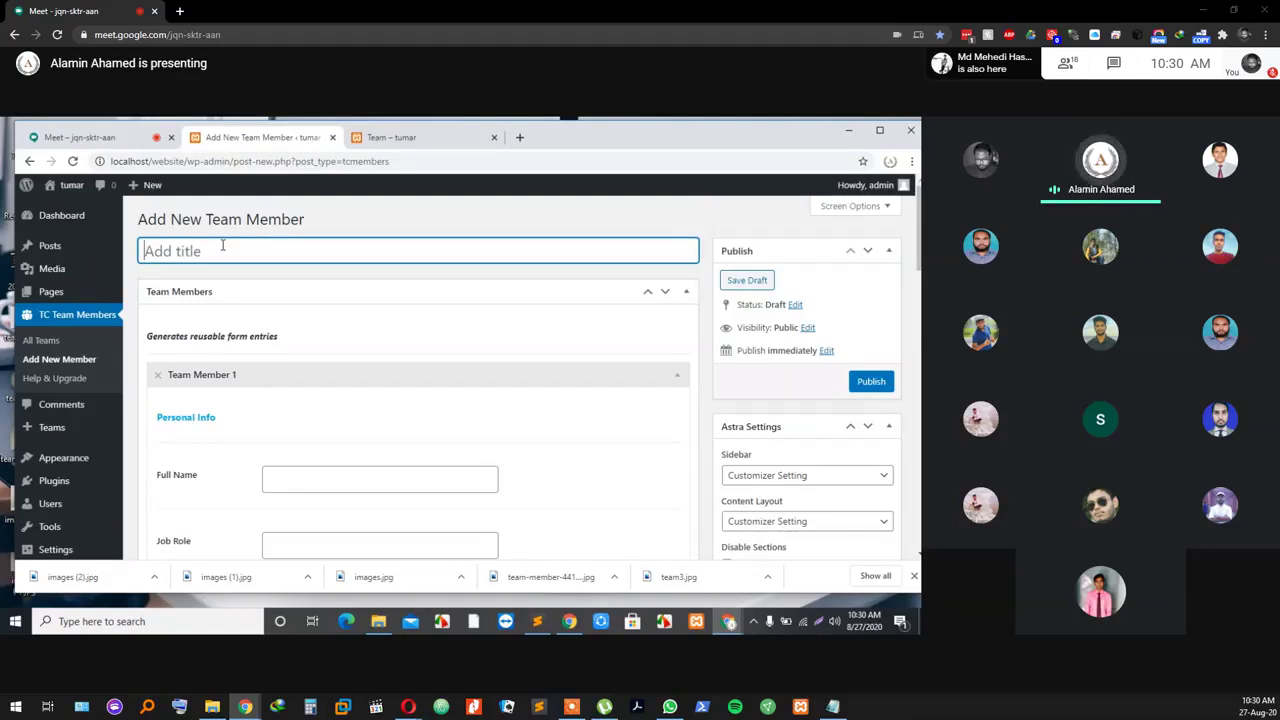
Step: Title the new team 'Freelancer Team' and select Team Member 1's Full Name field
text(Freelanc)
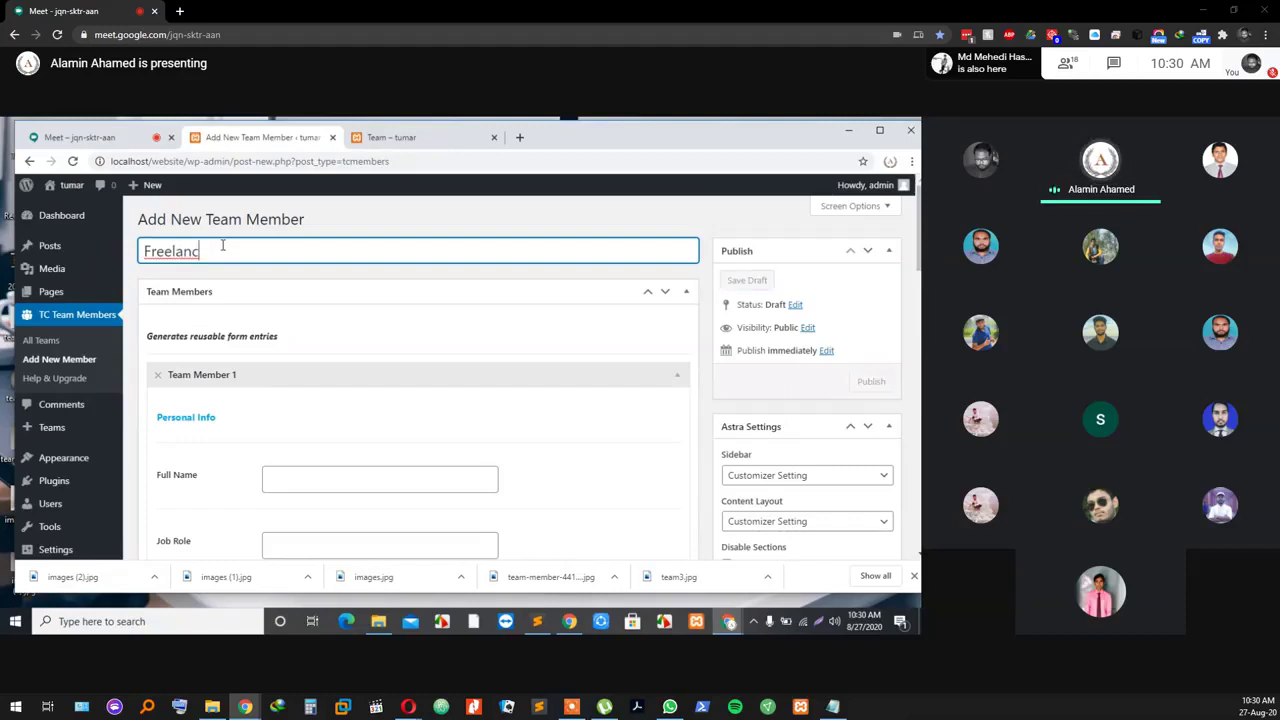
text(er )
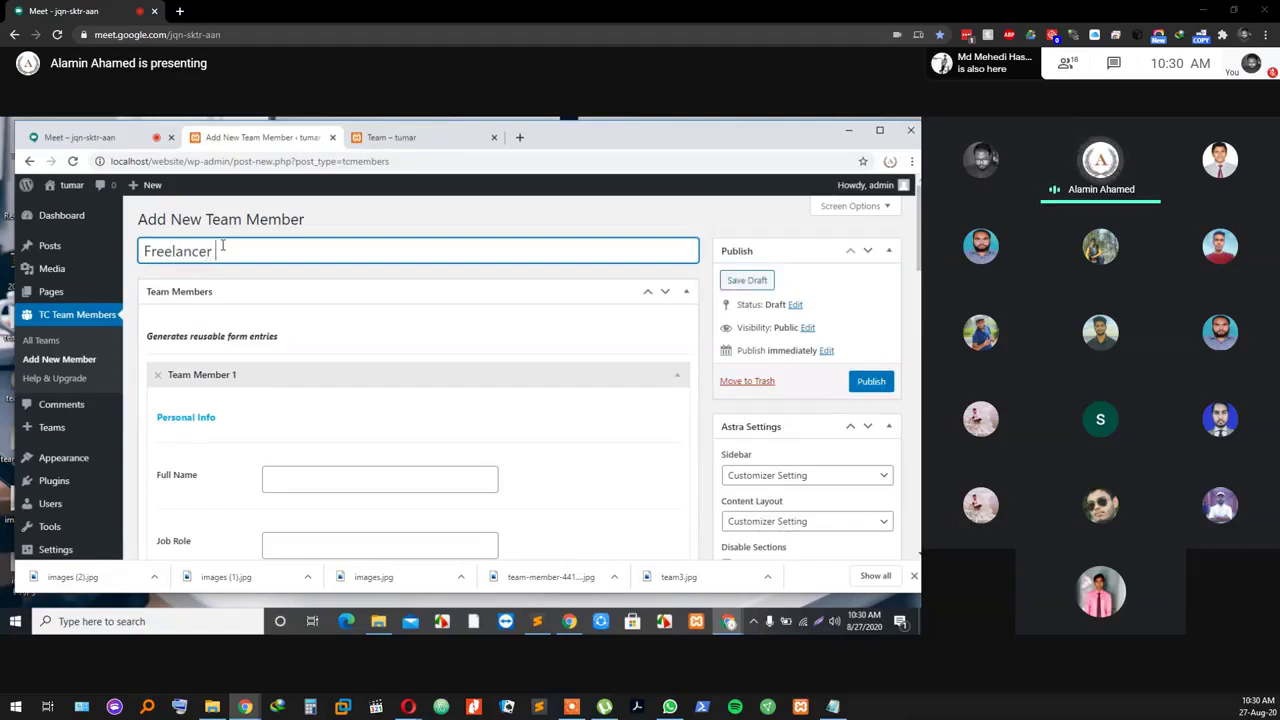
text(Team)
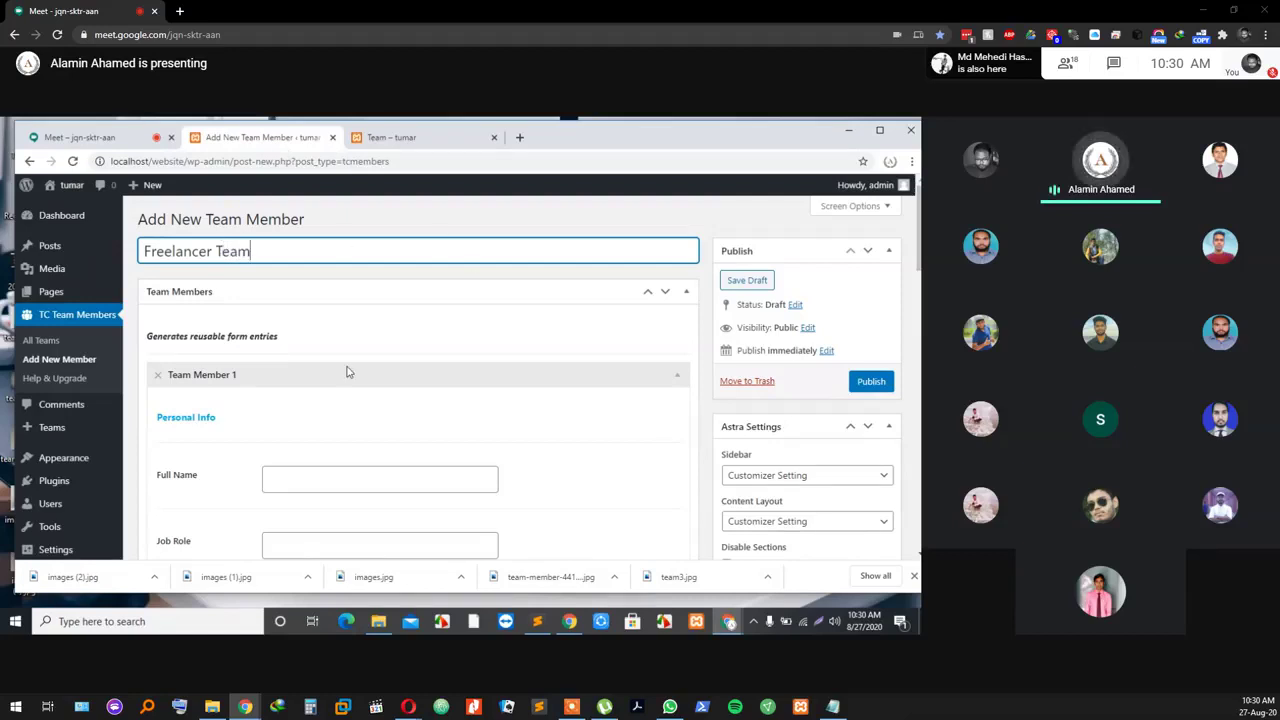
scroll(240, 409, down, 1)
scroll(240, 375, up, 1)
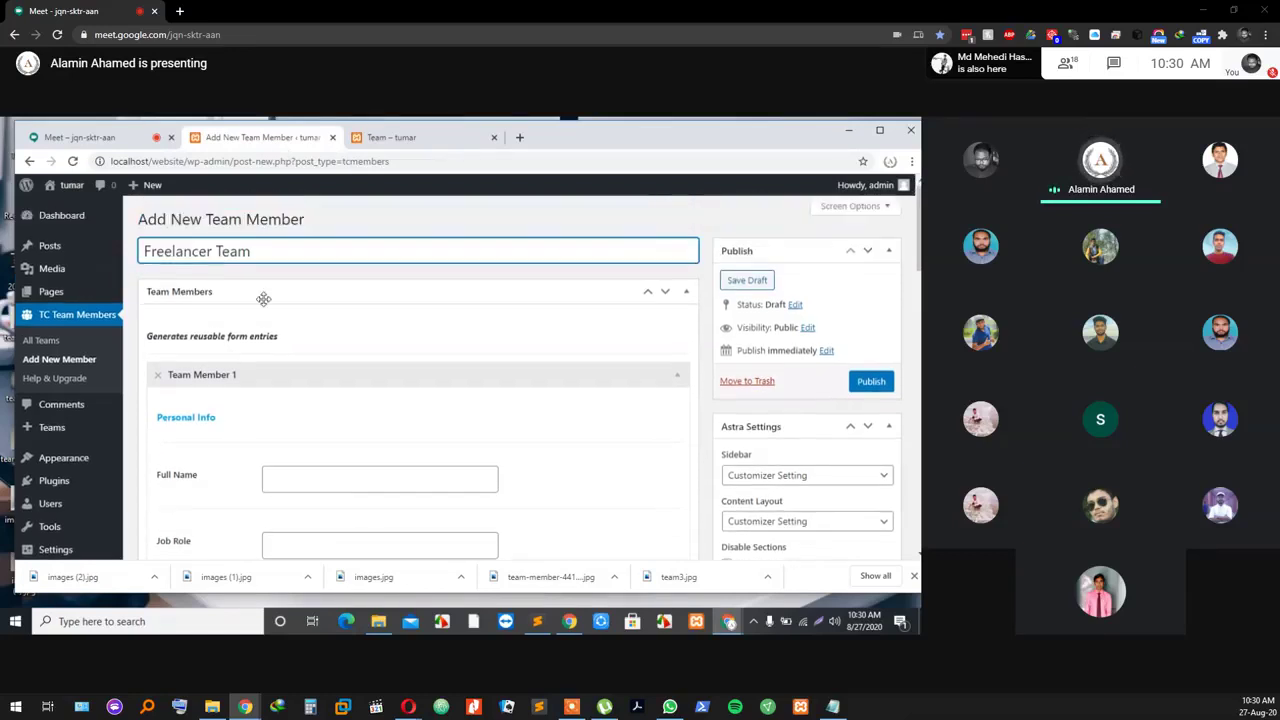
scroll(321, 437, down, 1)
click(313, 342)
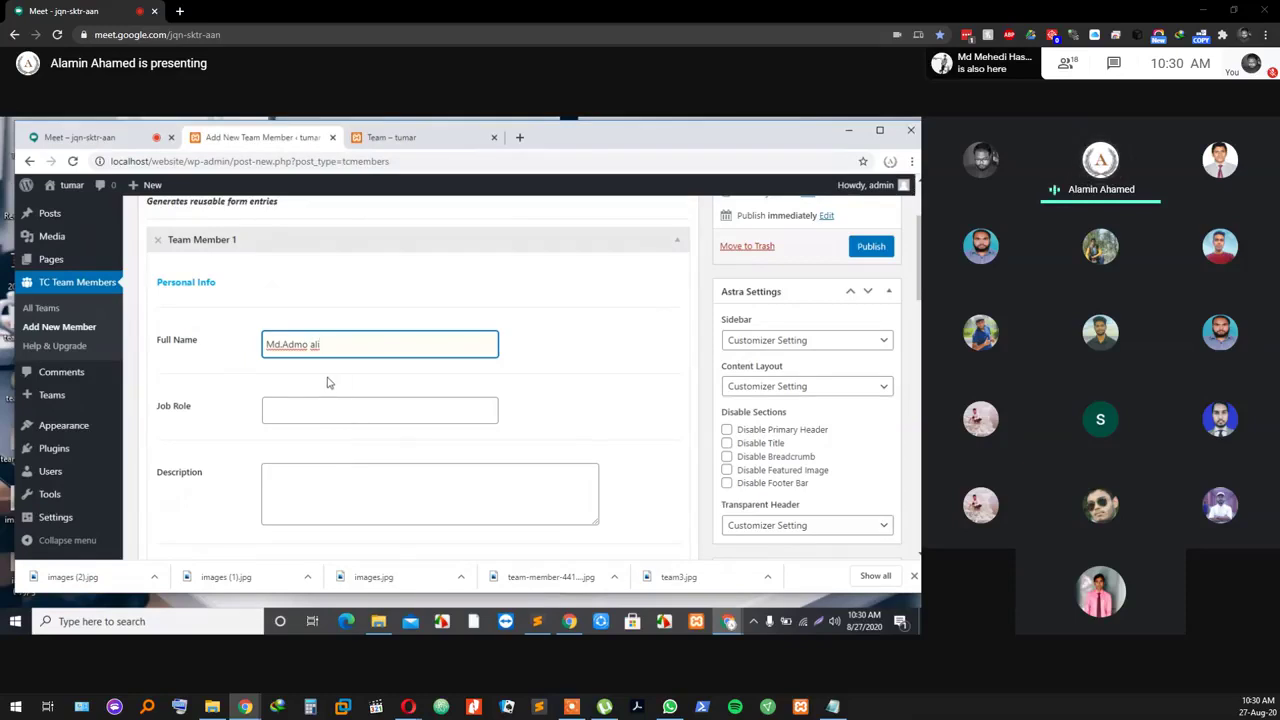
Step: Give Team Member 1 the job role 'Web Expert' and description 'lorem ipsum dolor sit amet'
click(315, 410)
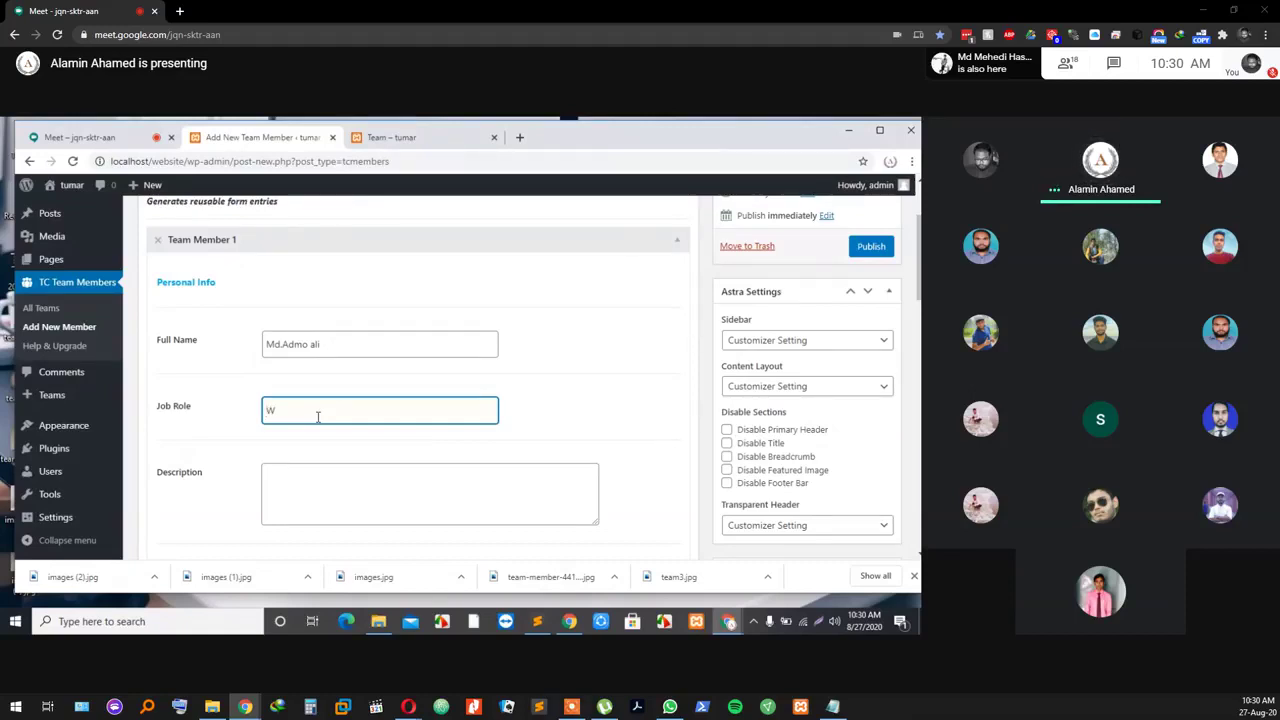
text(Web Expert)
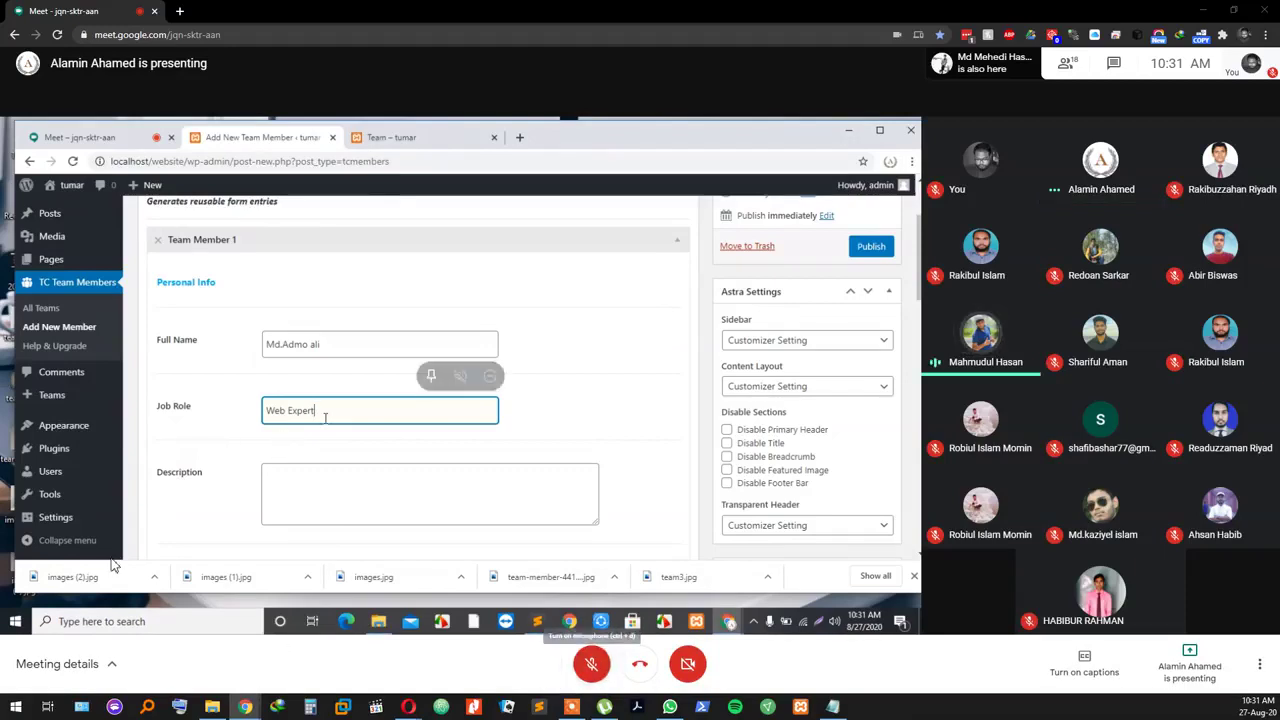
click(287, 478)
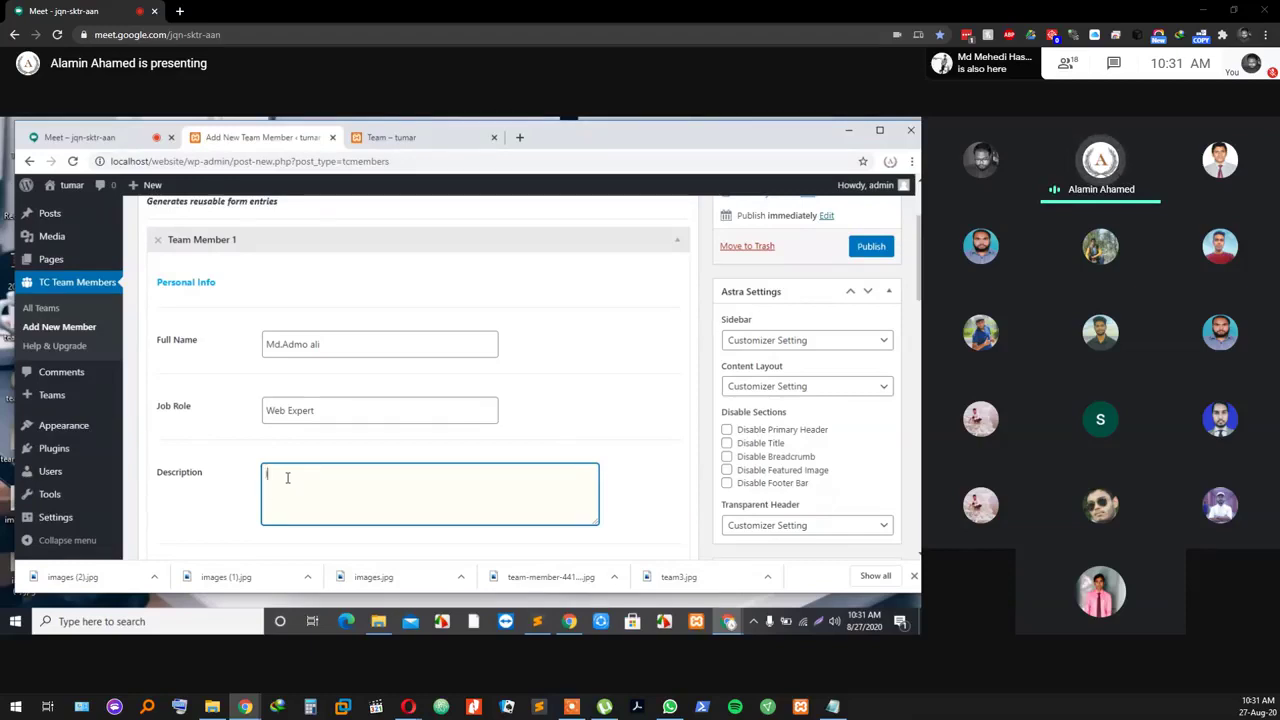
text(lorem i)
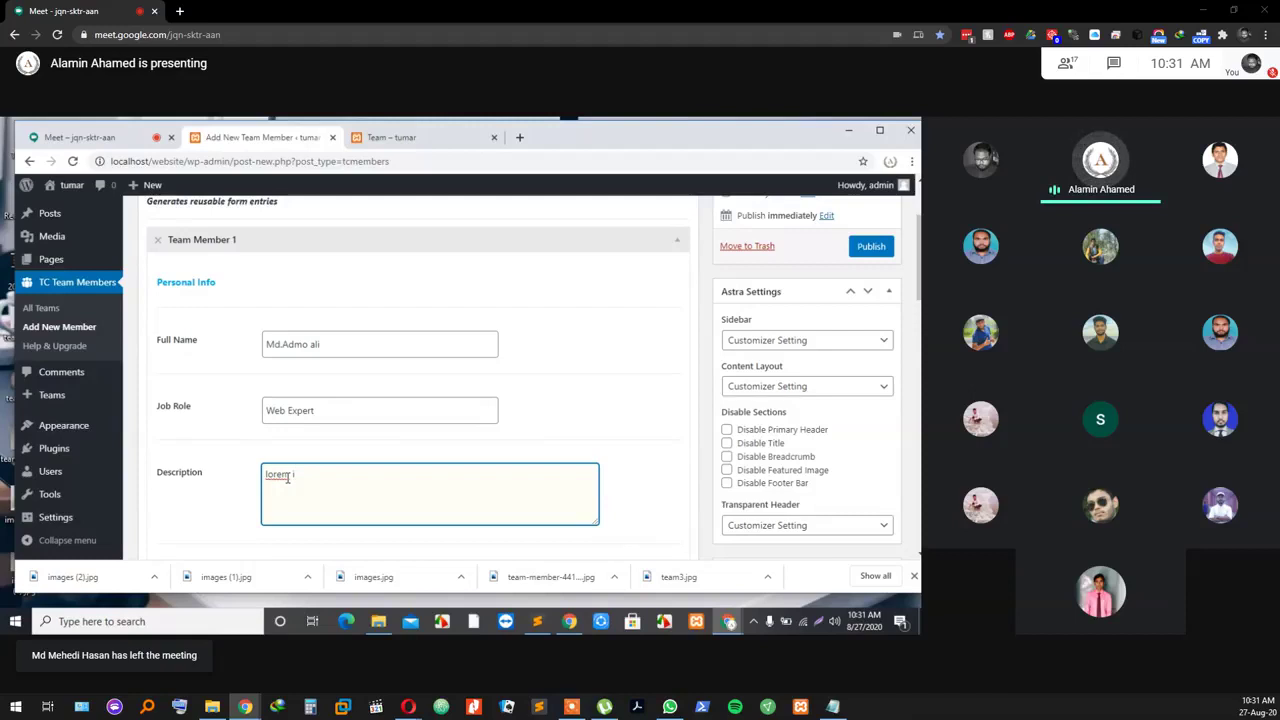
key(BackSpace)
key(BackSpace)
key(BackSpace)
key(BackSpace)
key(BackSpace)
key(BackSpace)
key(BackSpace)
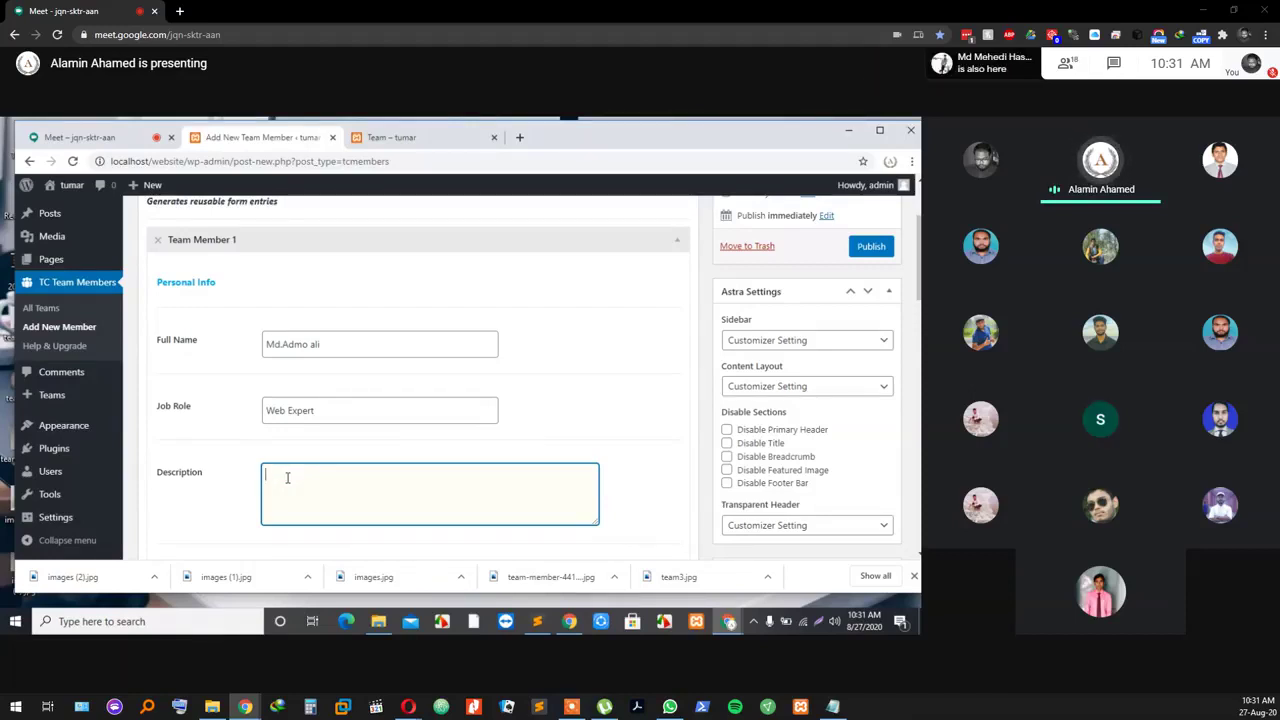
text(lore)
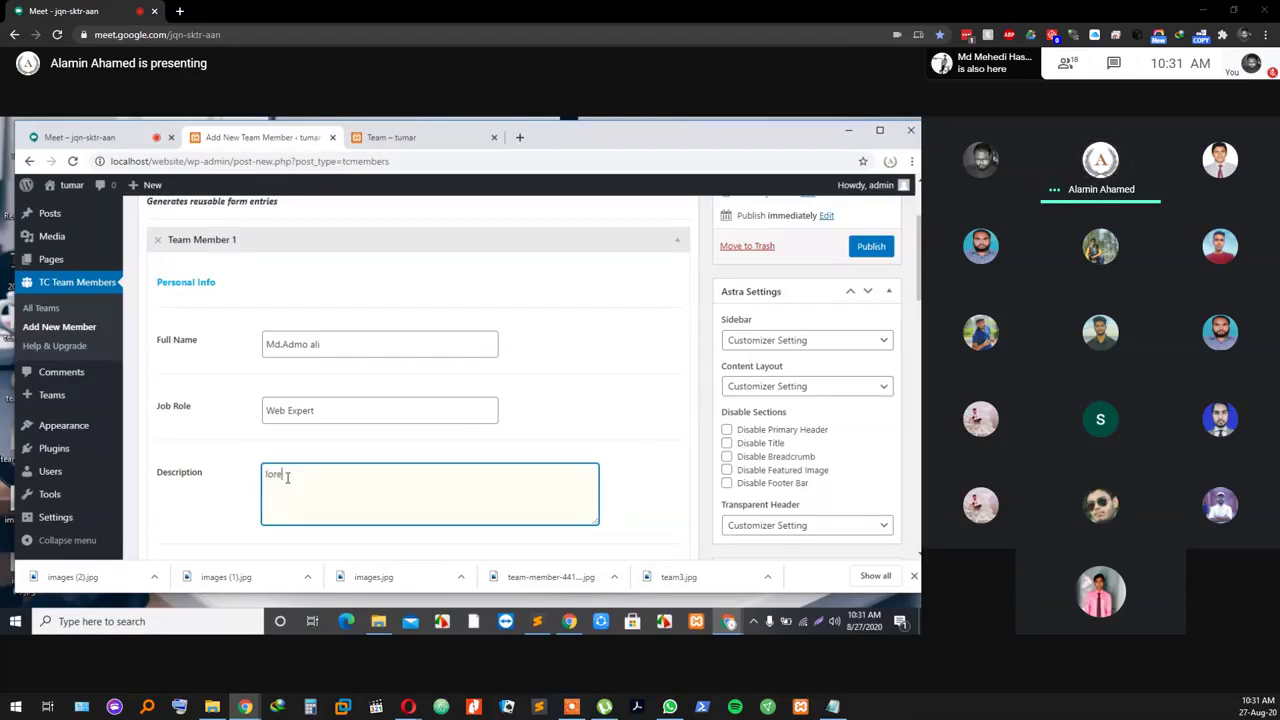
text(m ipsum d)
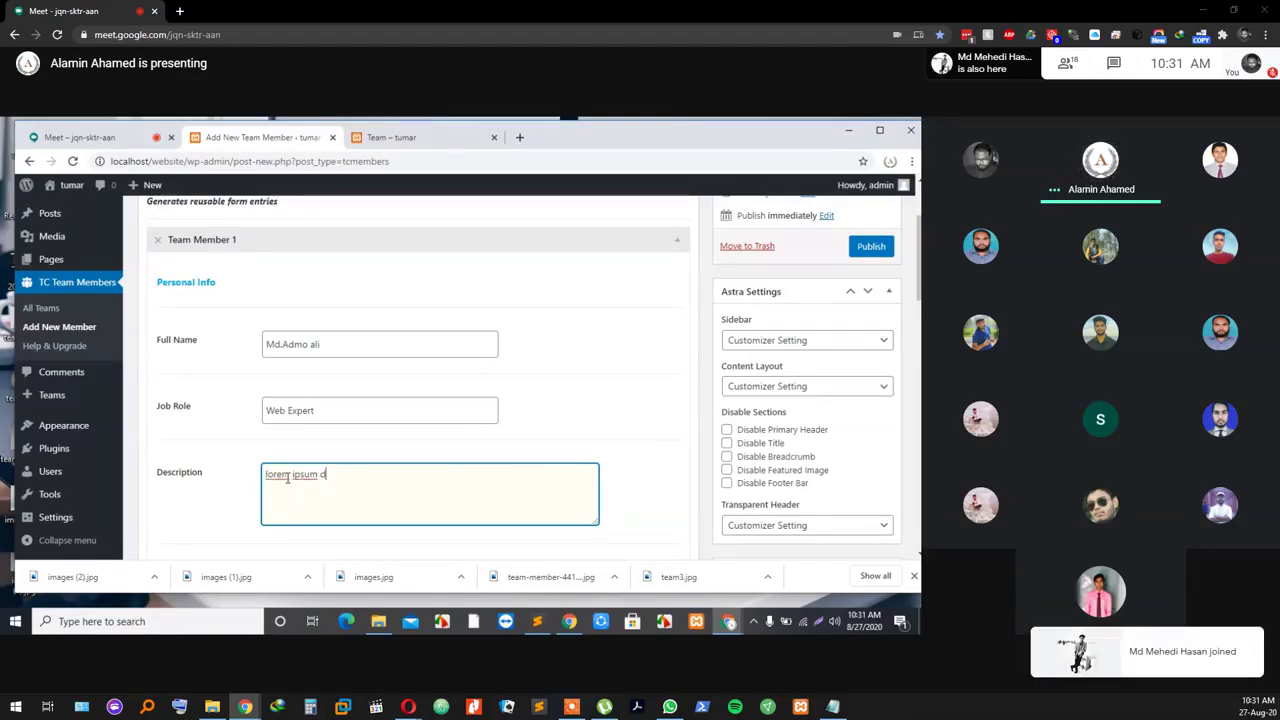
text(olor )
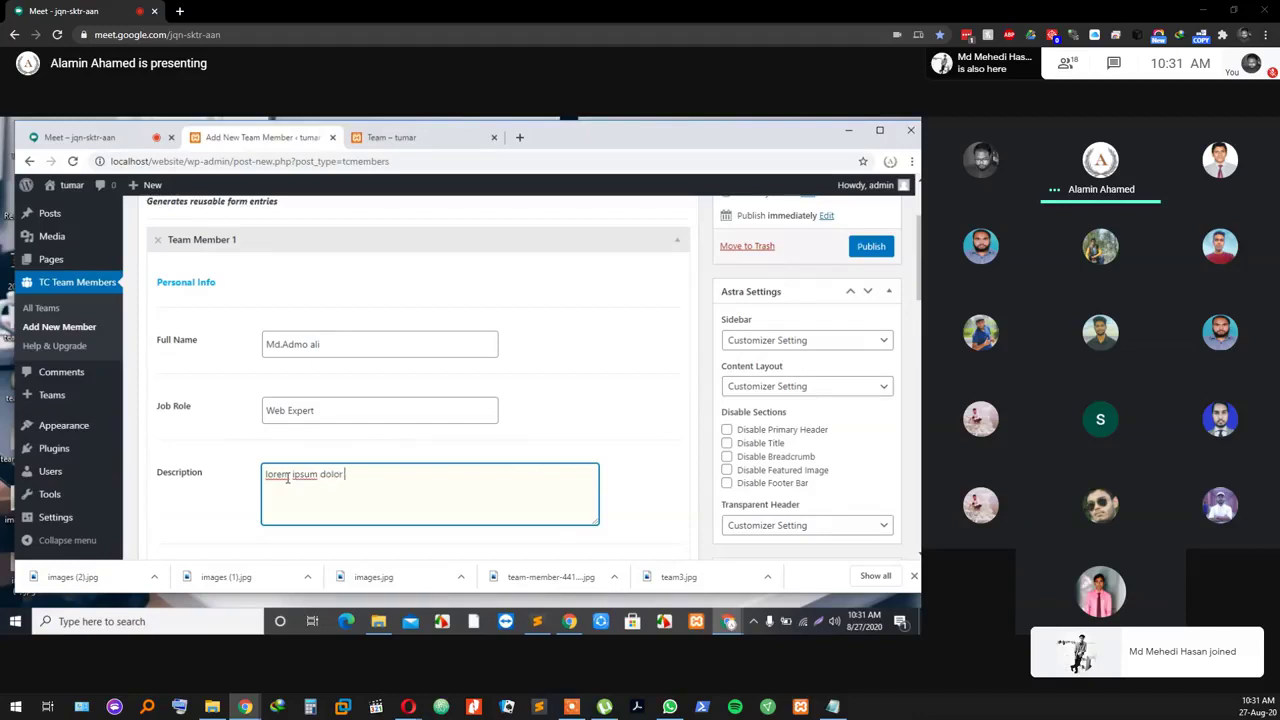
text(sit)
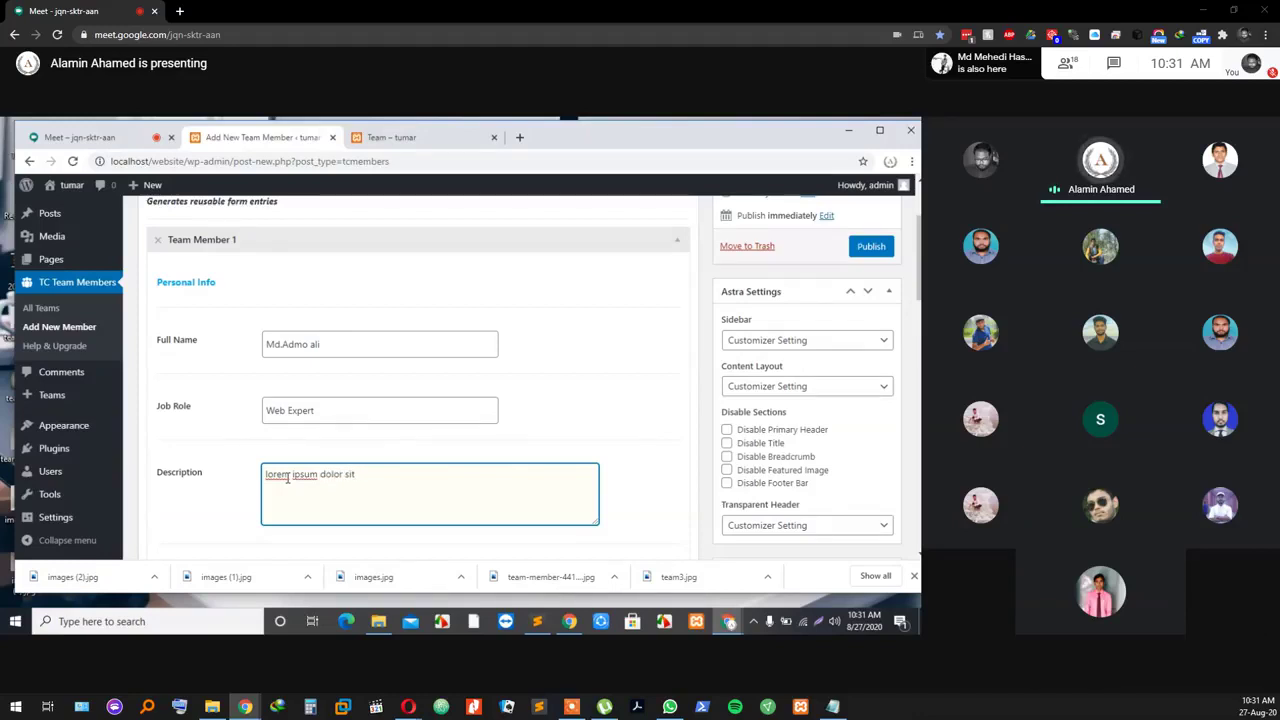
text( amet)
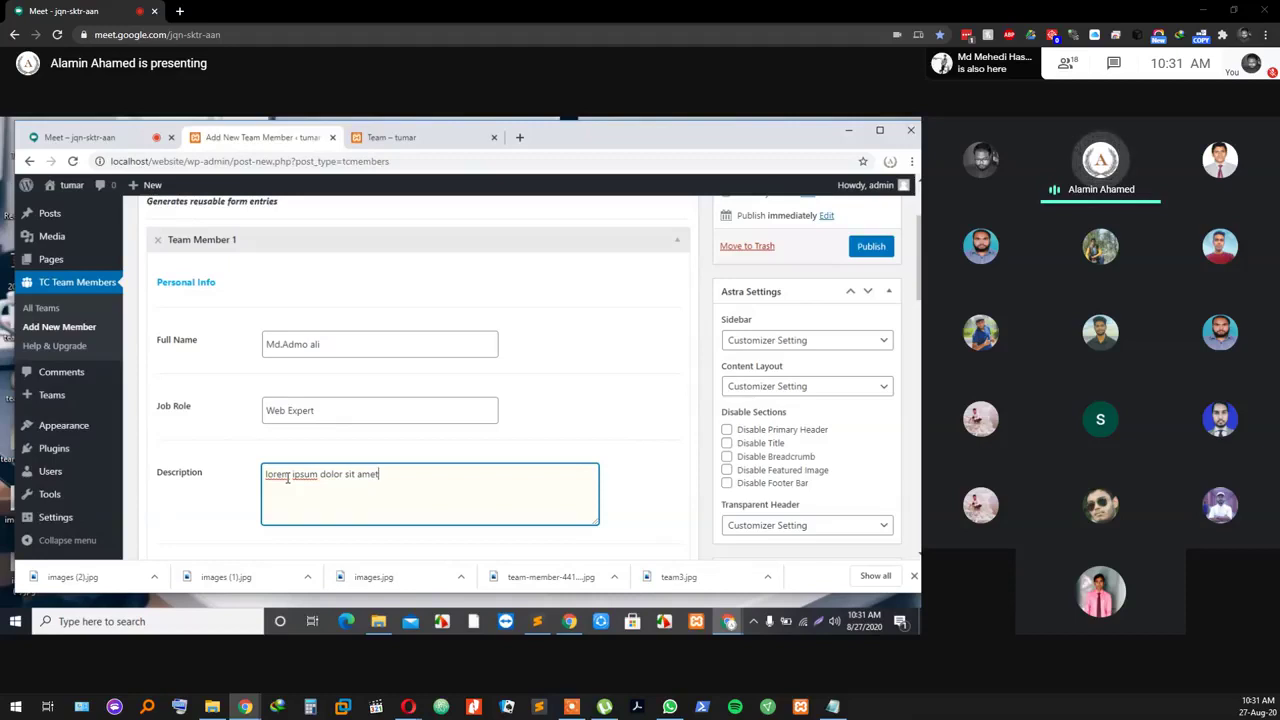
scroll(288, 478, down, 3)
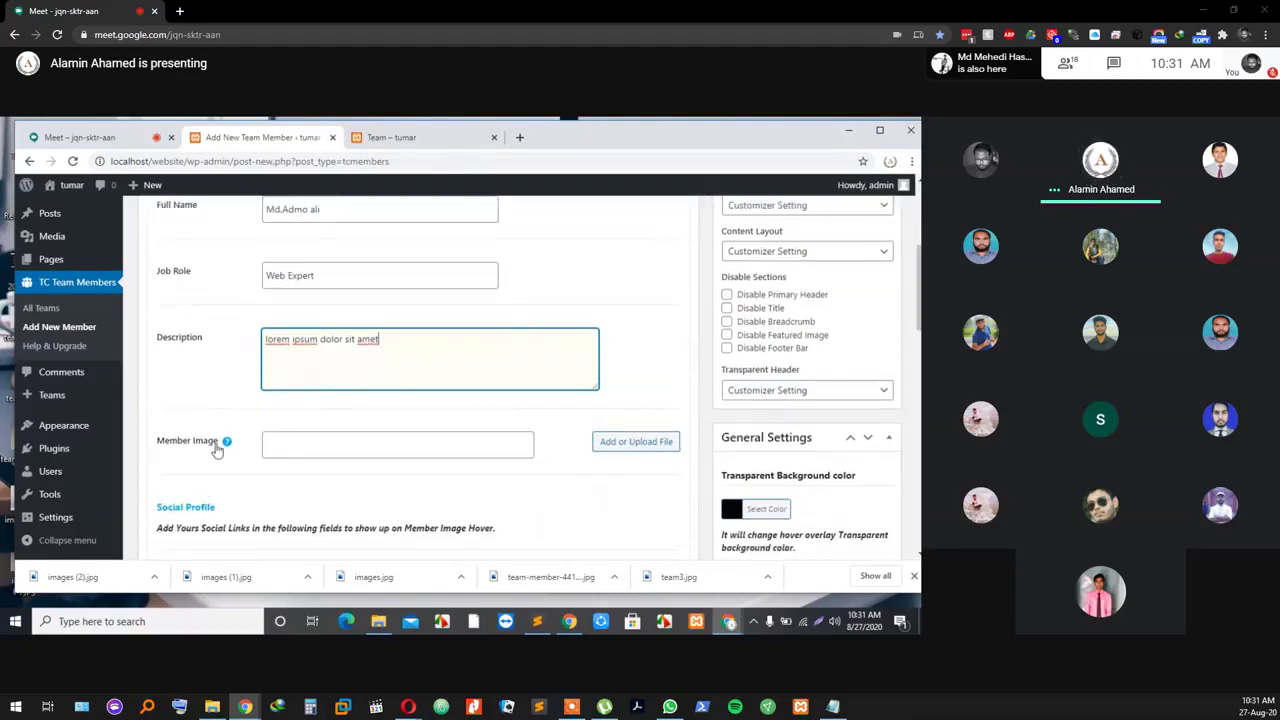
click(282, 441)
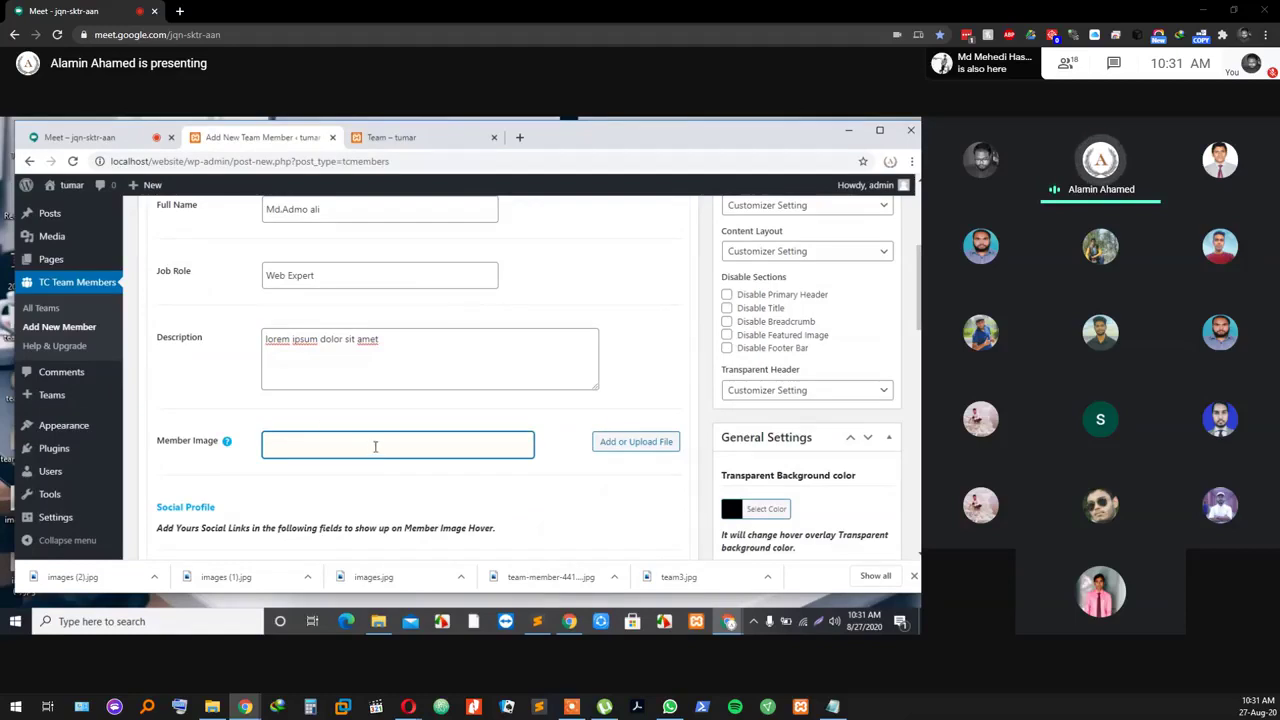
Step: Set Team Member 1's image to the smiling man's portrait images-2.jpg
click(625, 446)
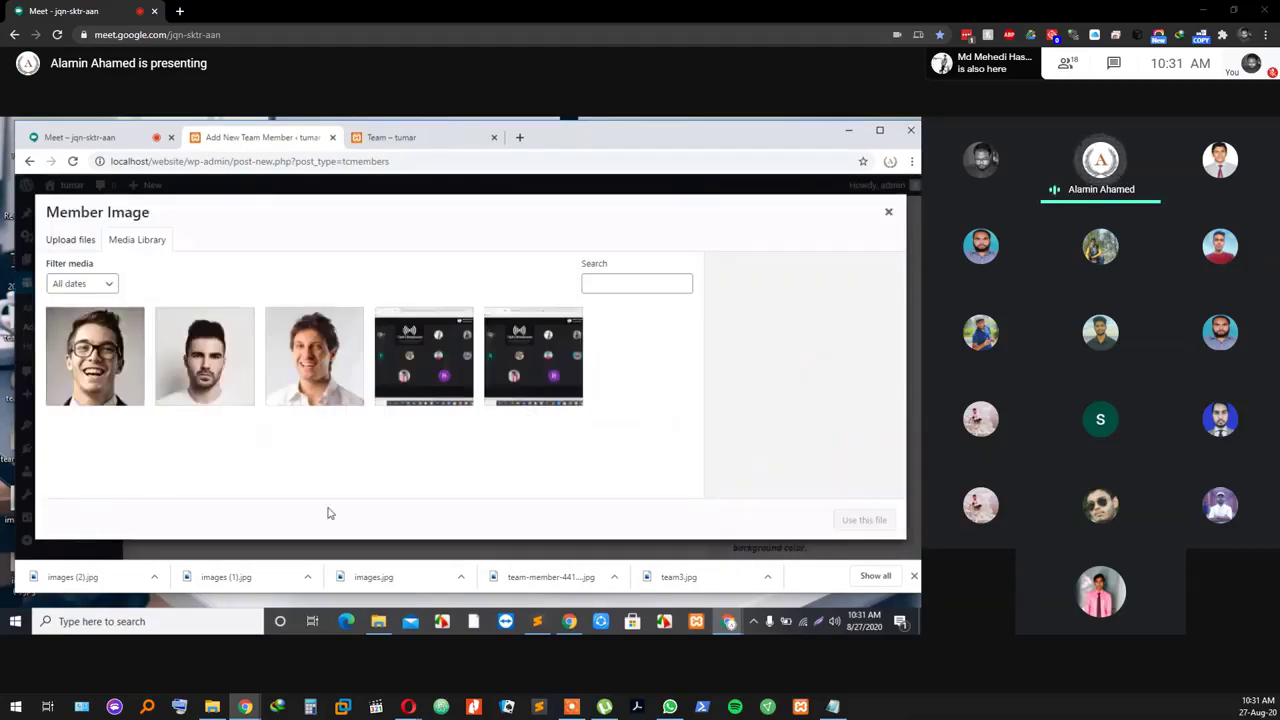
click(327, 382)
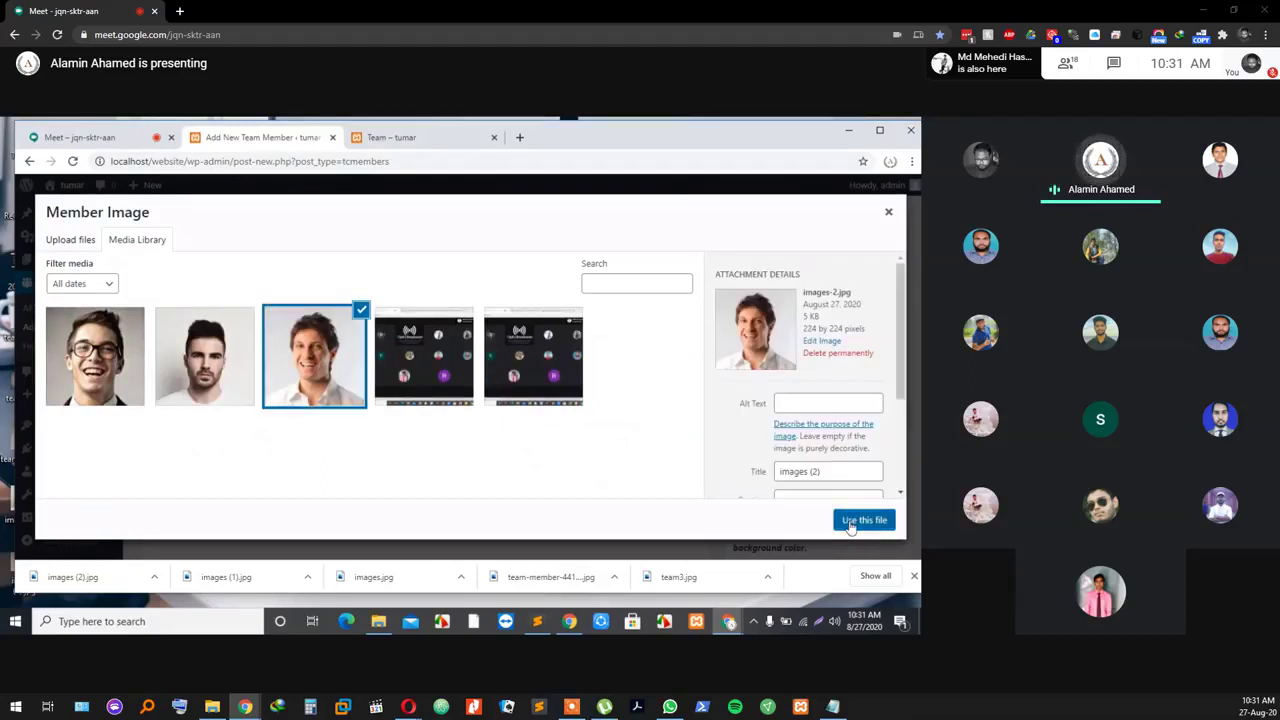
click(850, 528)
scroll(480, 495, down, 3)
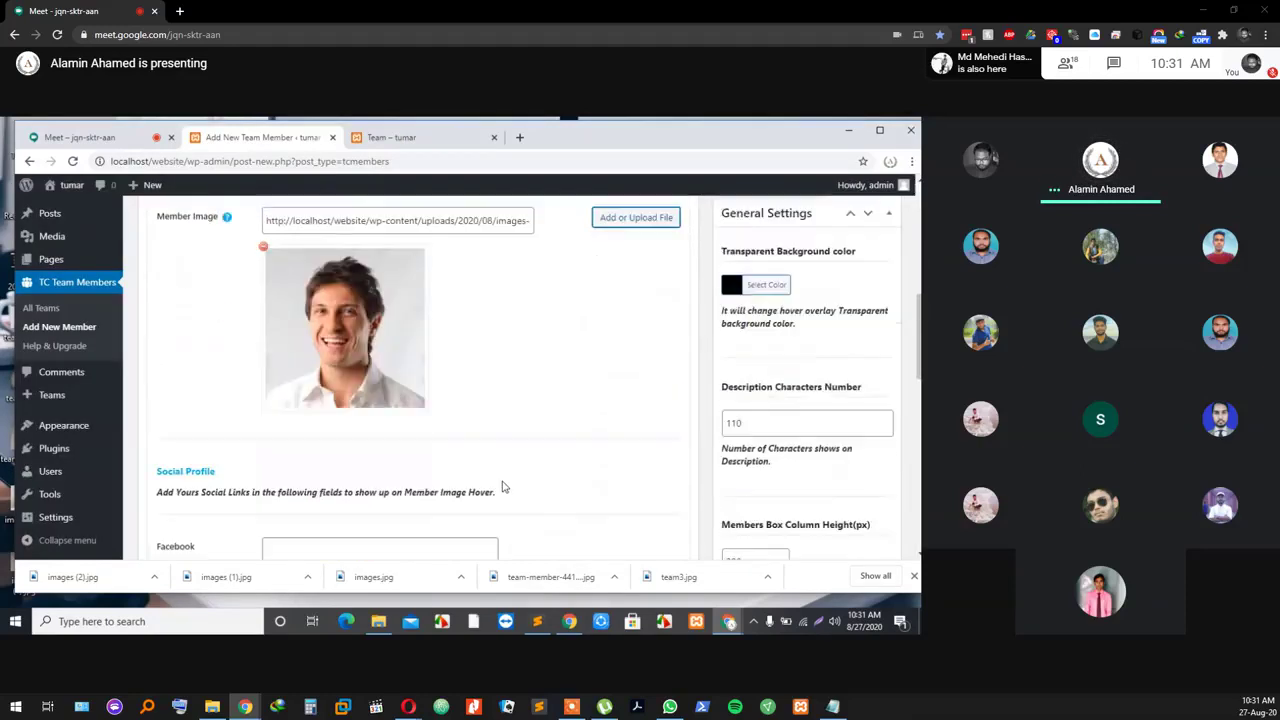
scroll(503, 487, down, 1)
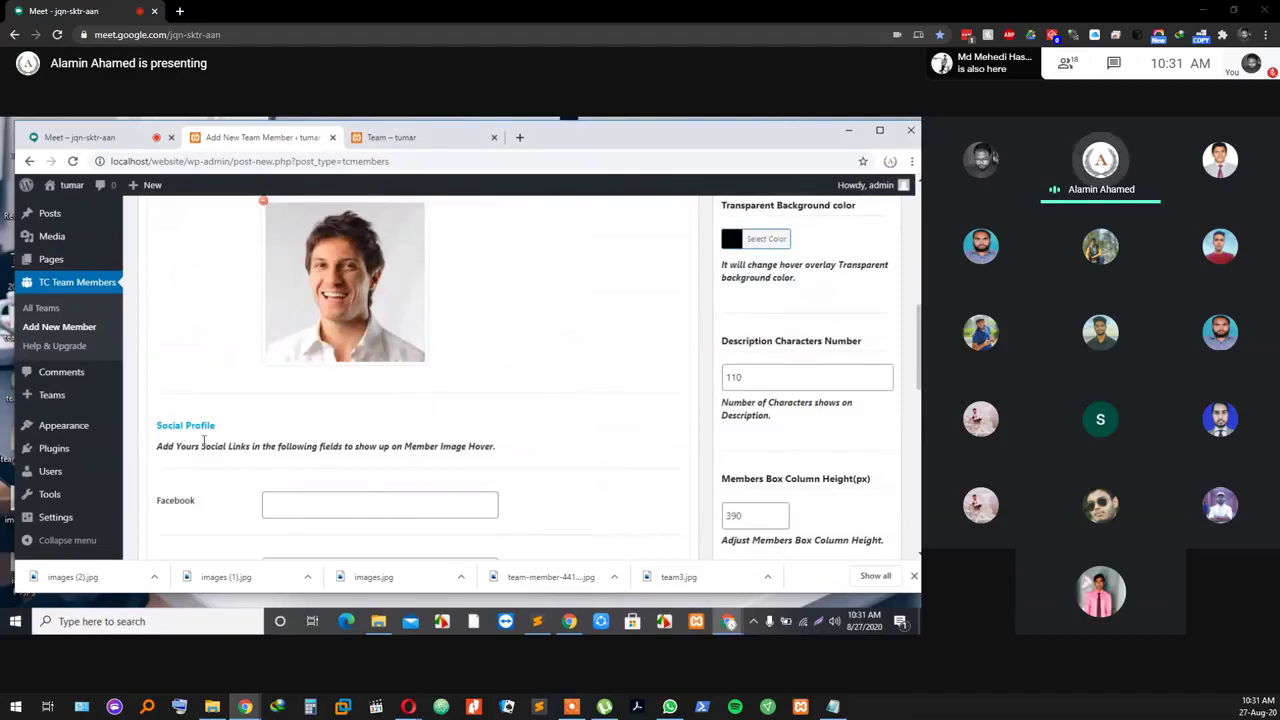
Step: Set Team Member 1's Facebook, Twitter, LinkedIn and Google+ links to '#' and add a second member
click(365, 502)
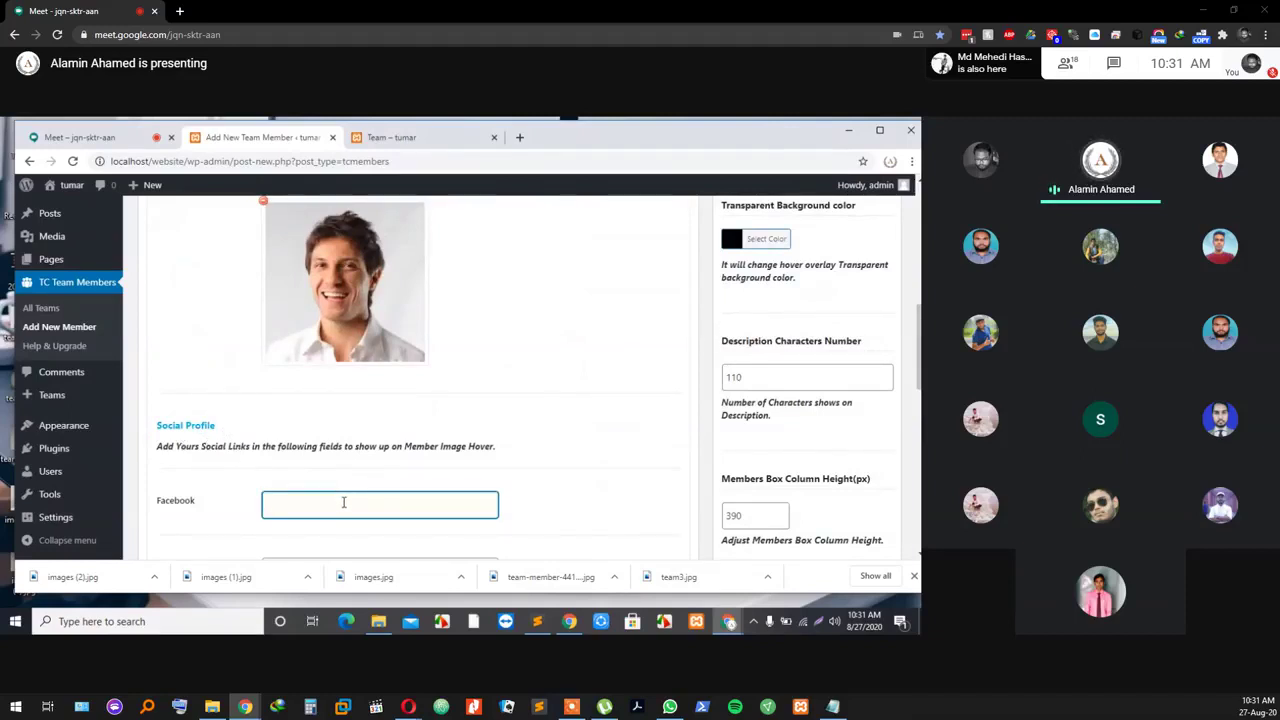
text(#)
scroll(350, 503, down, 4)
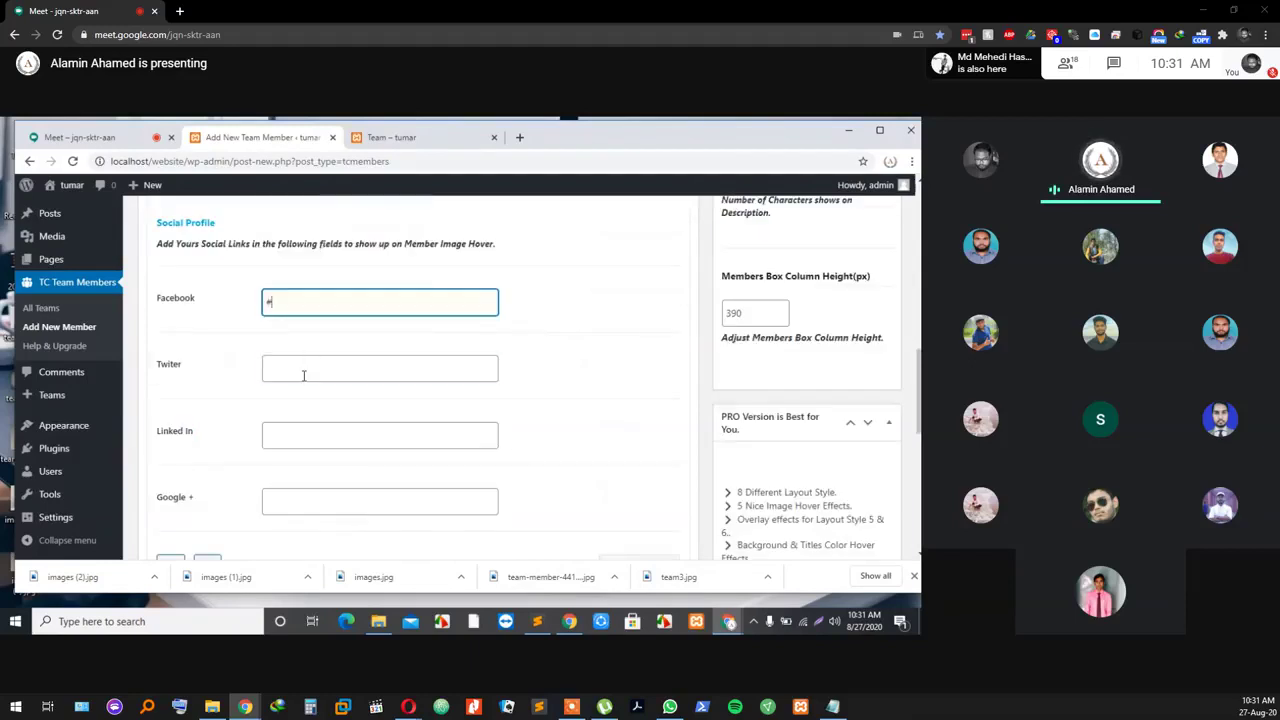
click(303, 373)
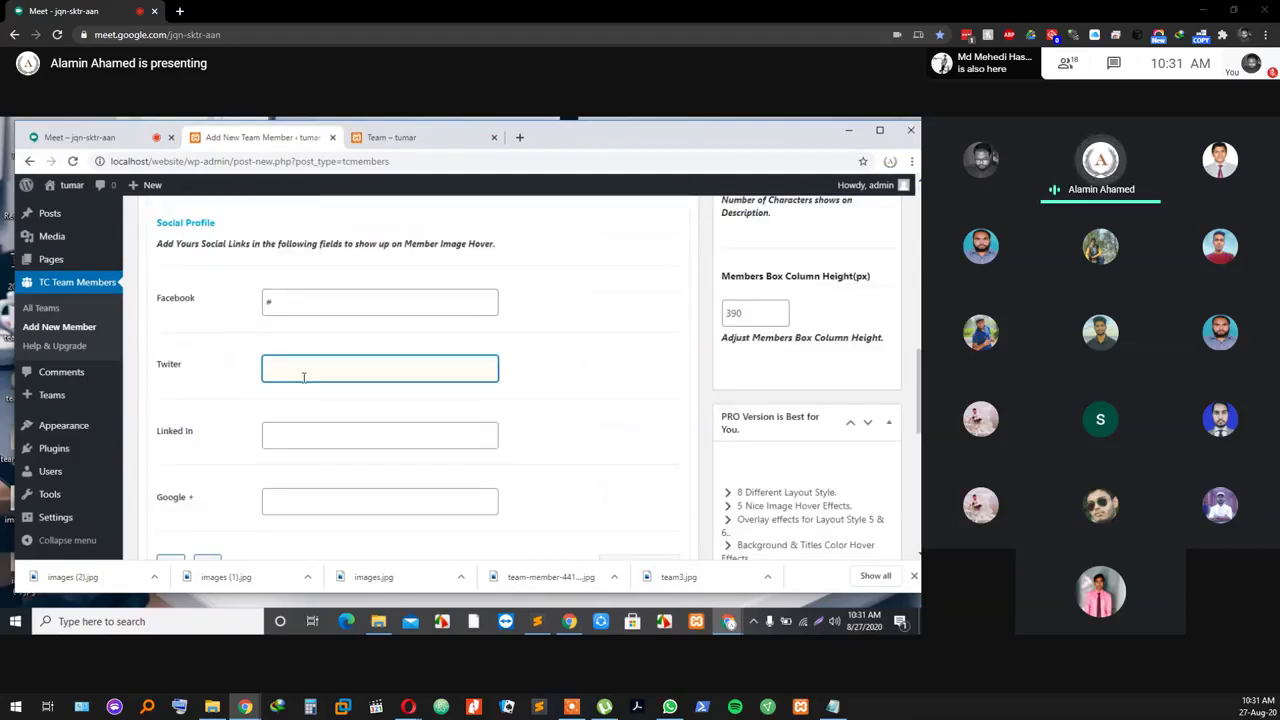
click(293, 435)
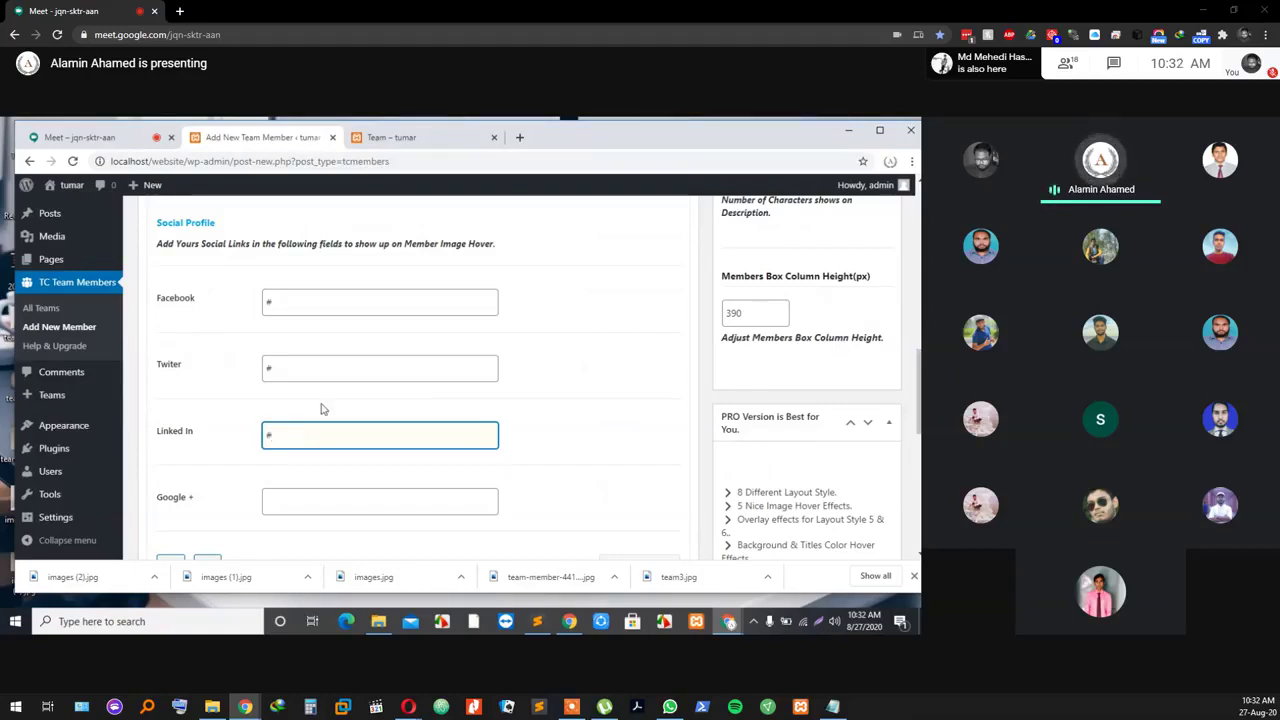
click(308, 501)
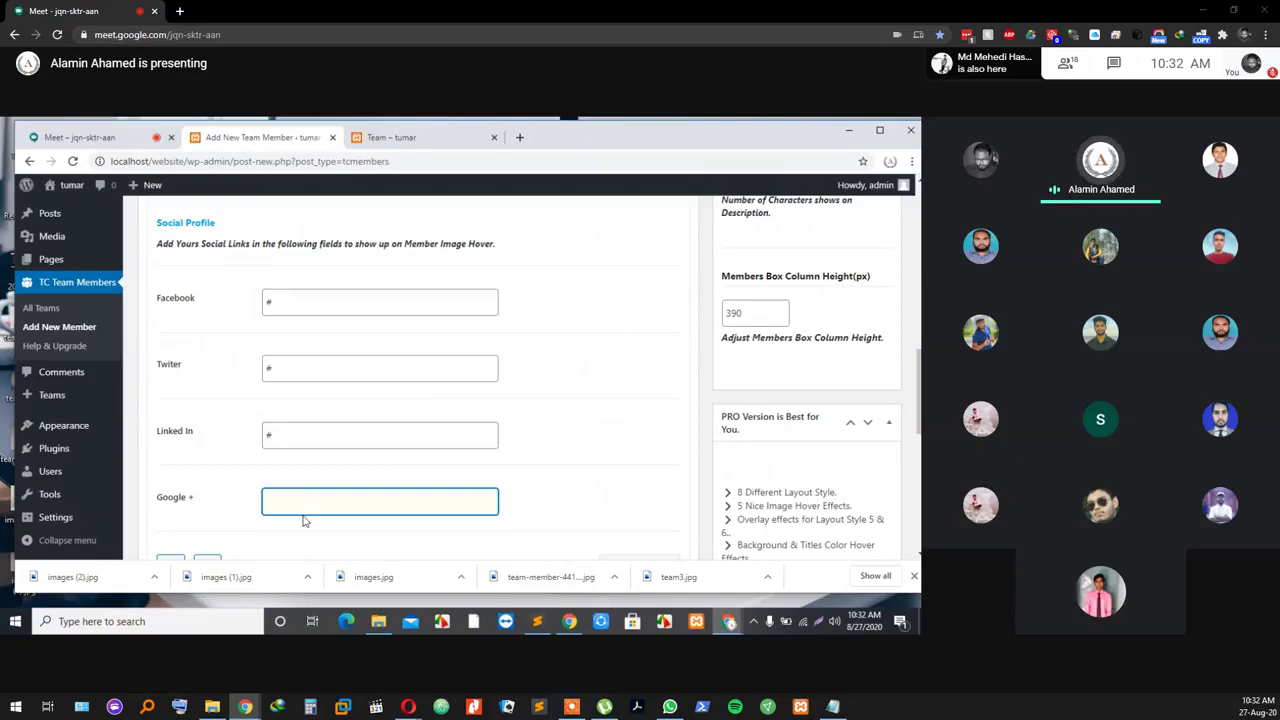
text(#)
scroll(320, 545, down, 3)
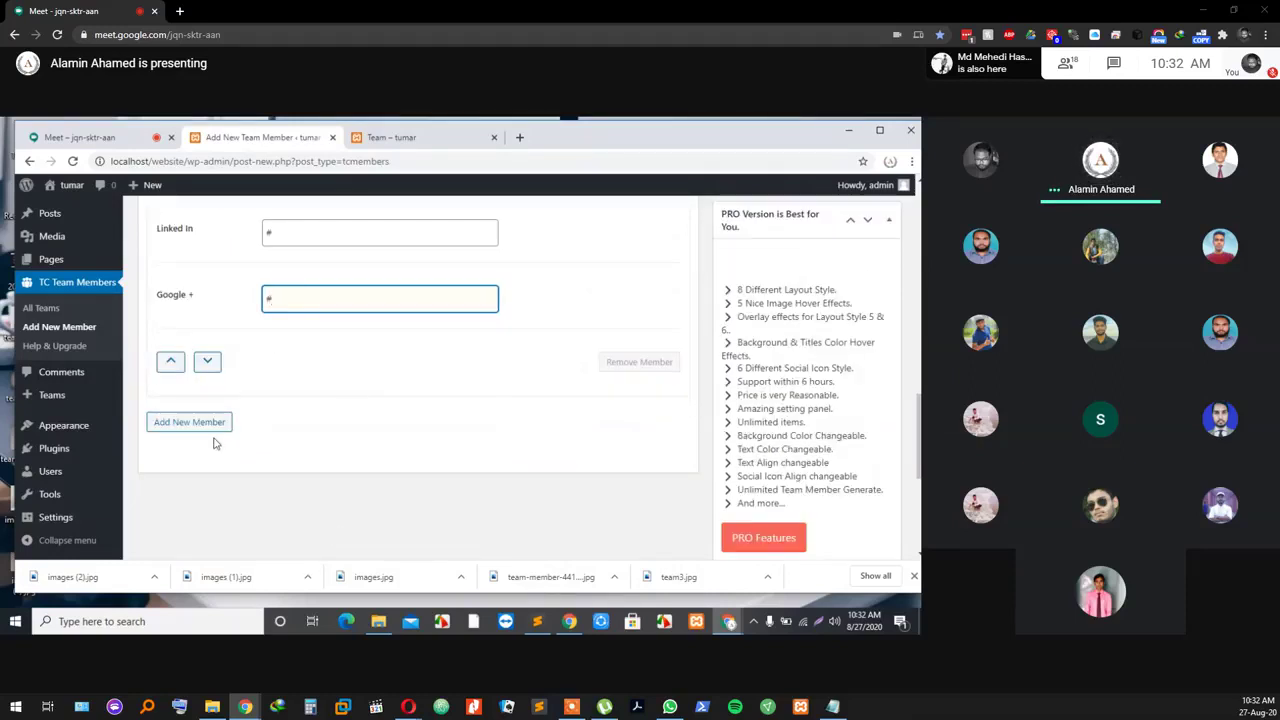
click(168, 427)
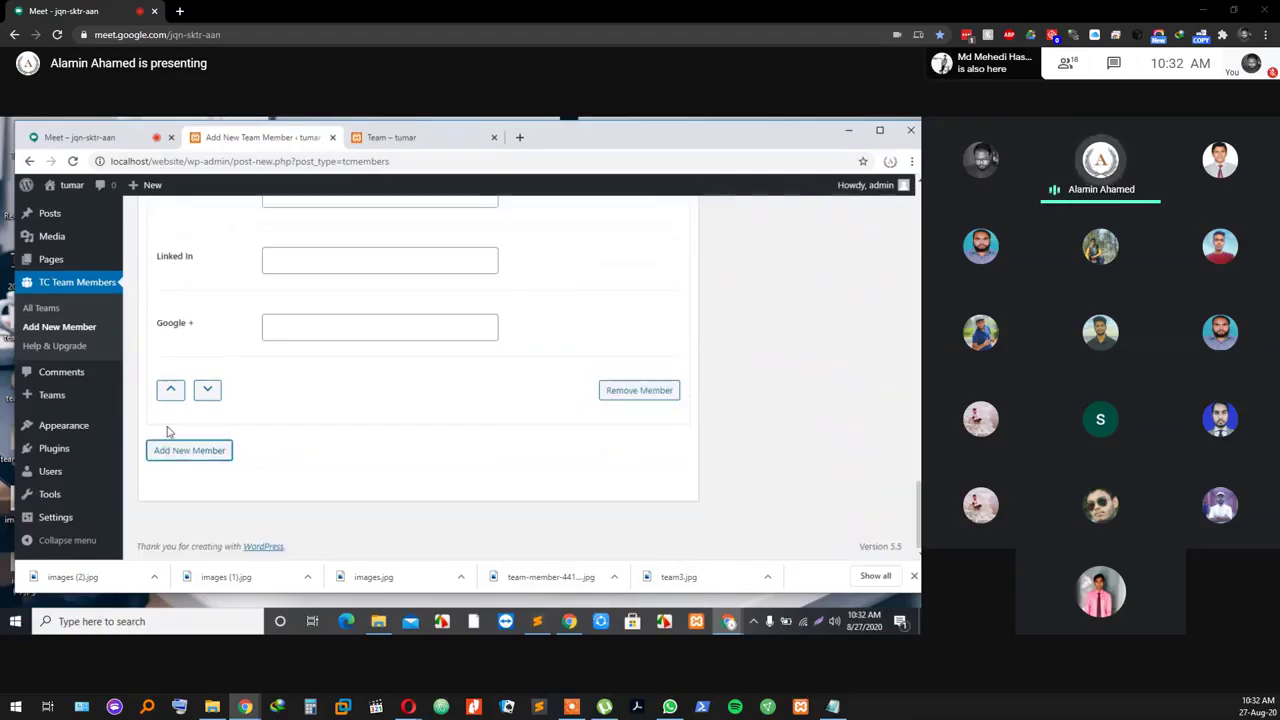
Step: Enter Team Member 2's full name and the job role 'Web Developer'
scroll(360, 370, up, 15)
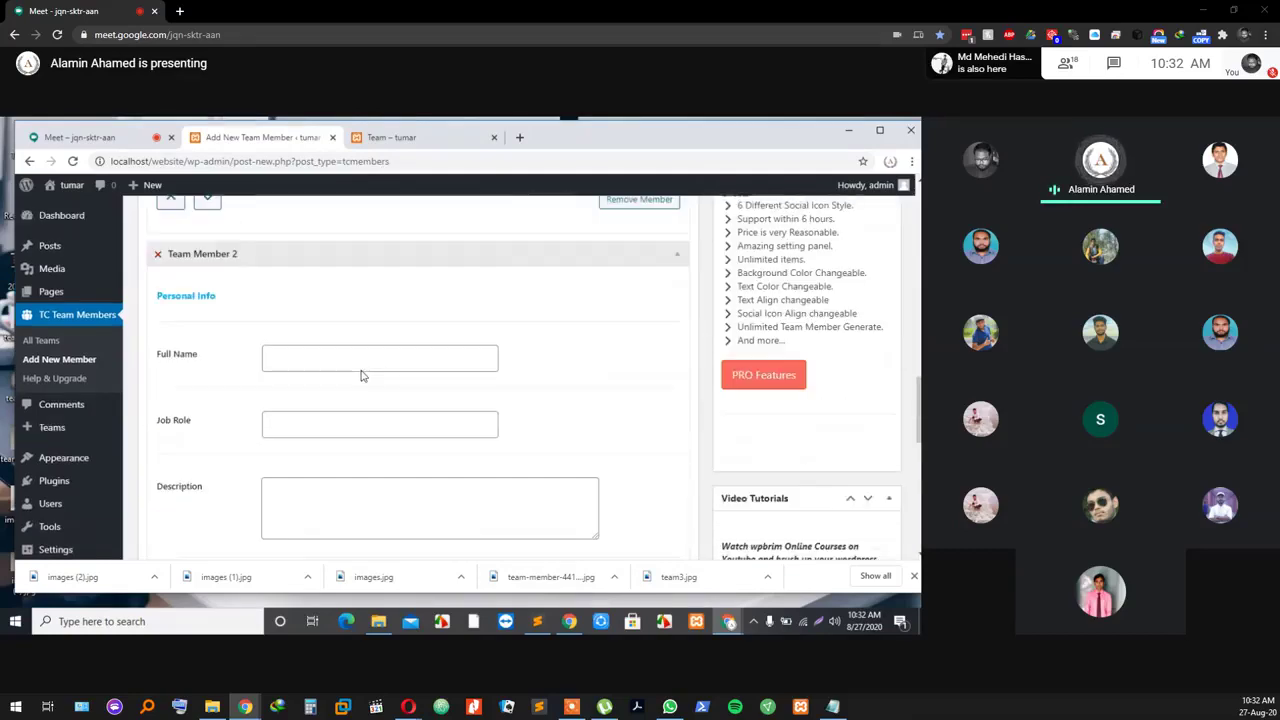
scroll(355, 380, down, 5)
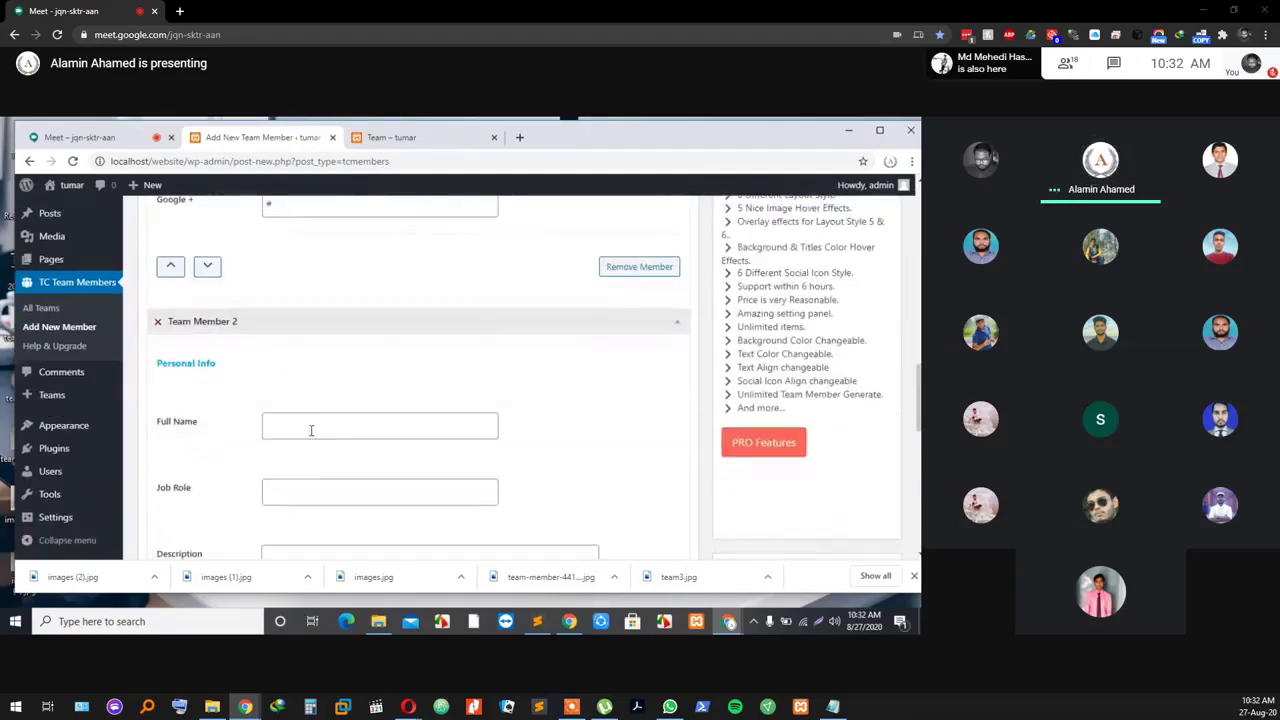
click(311, 430)
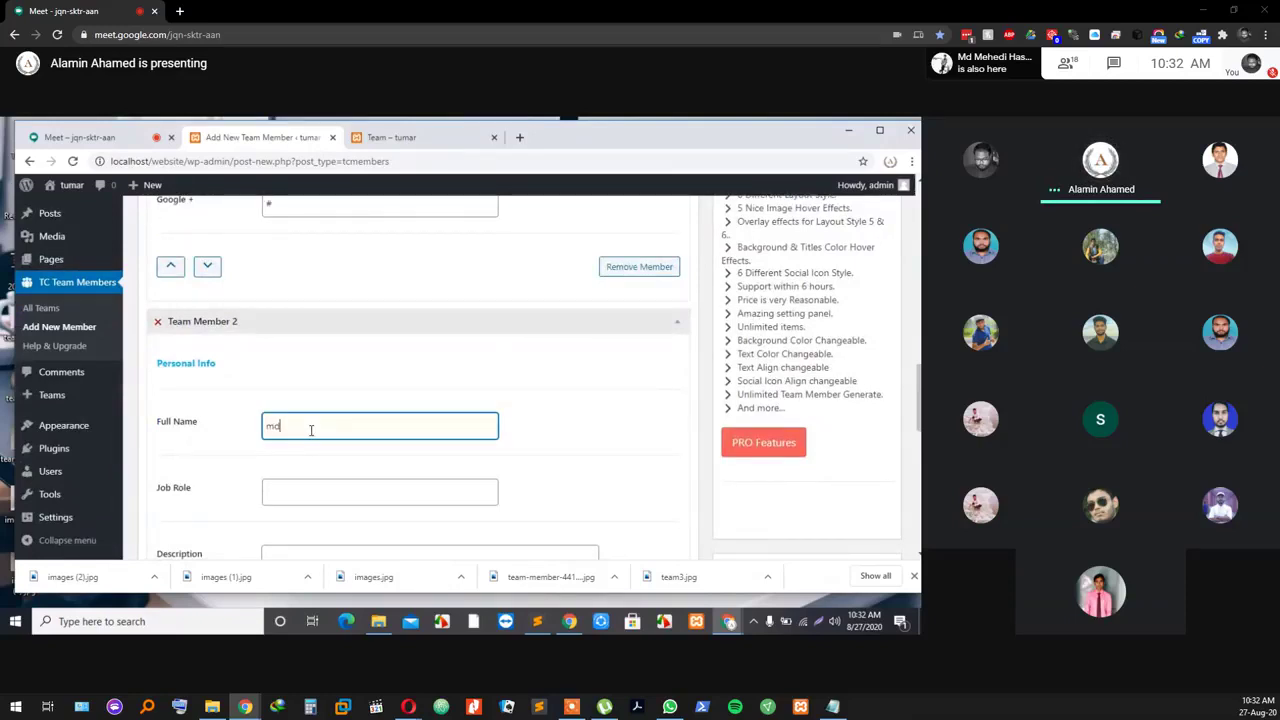
text(md.alami)
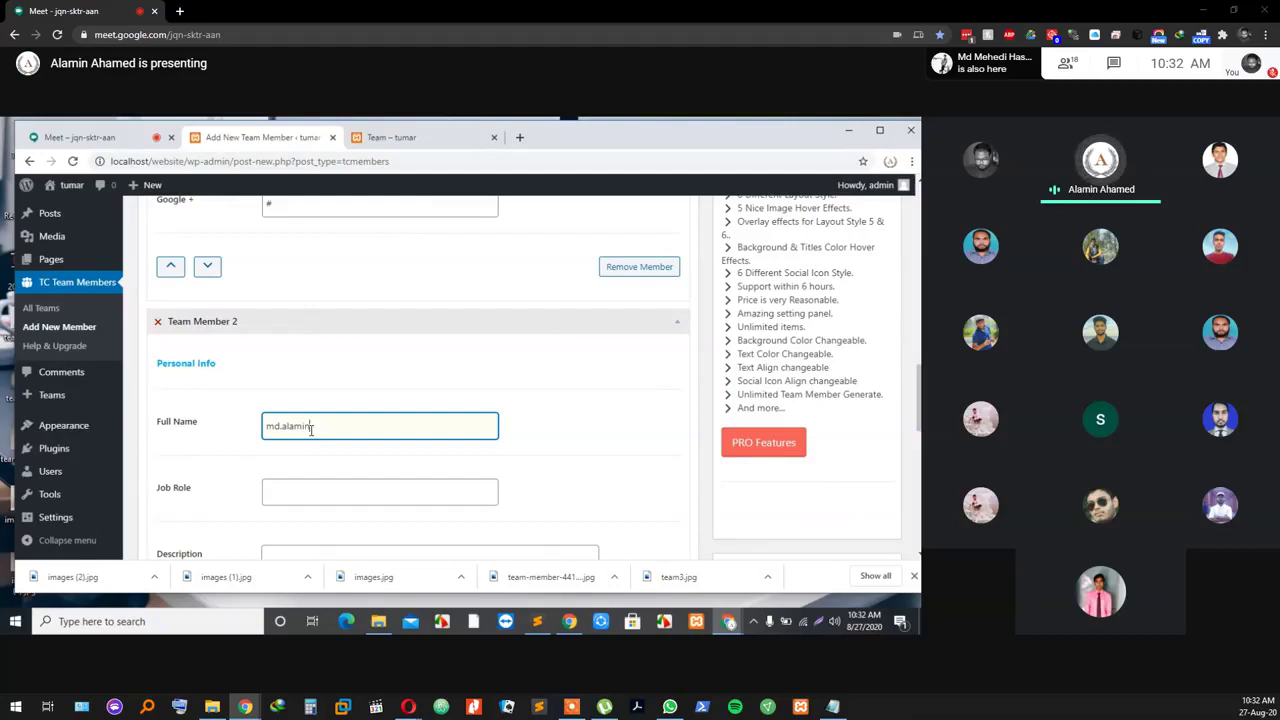
text(n)
click(310, 494)
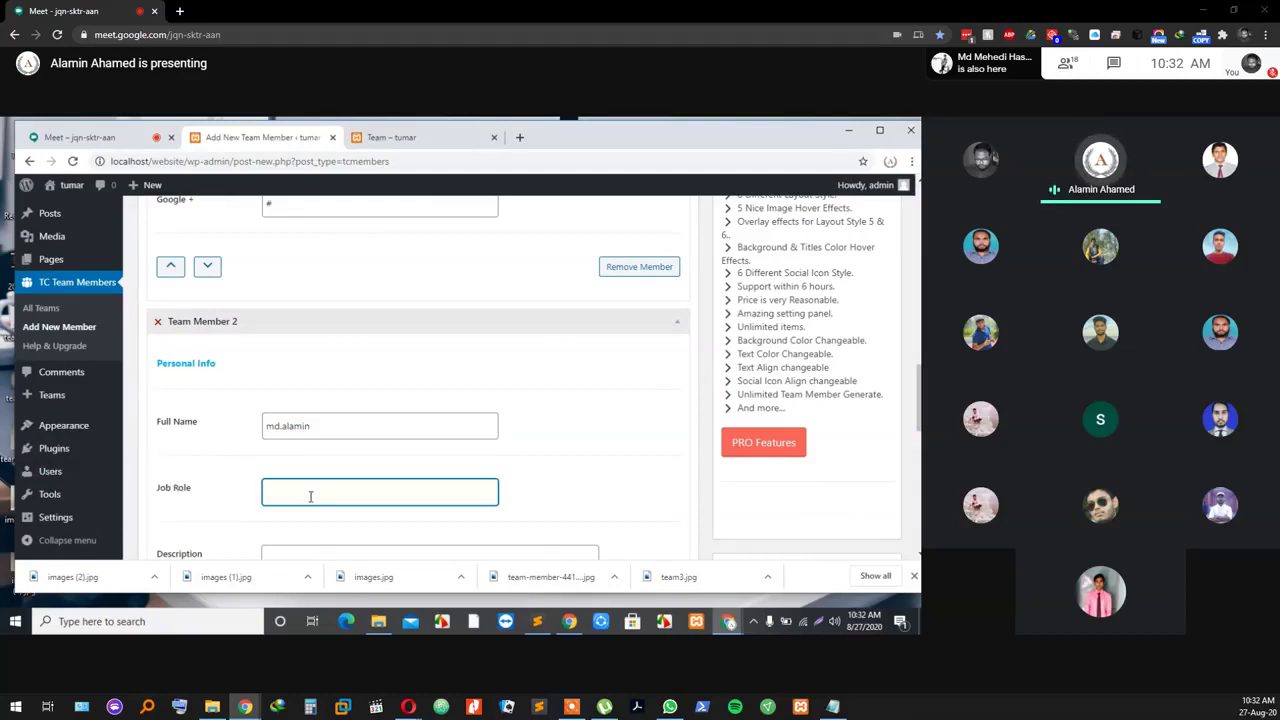
text(We)
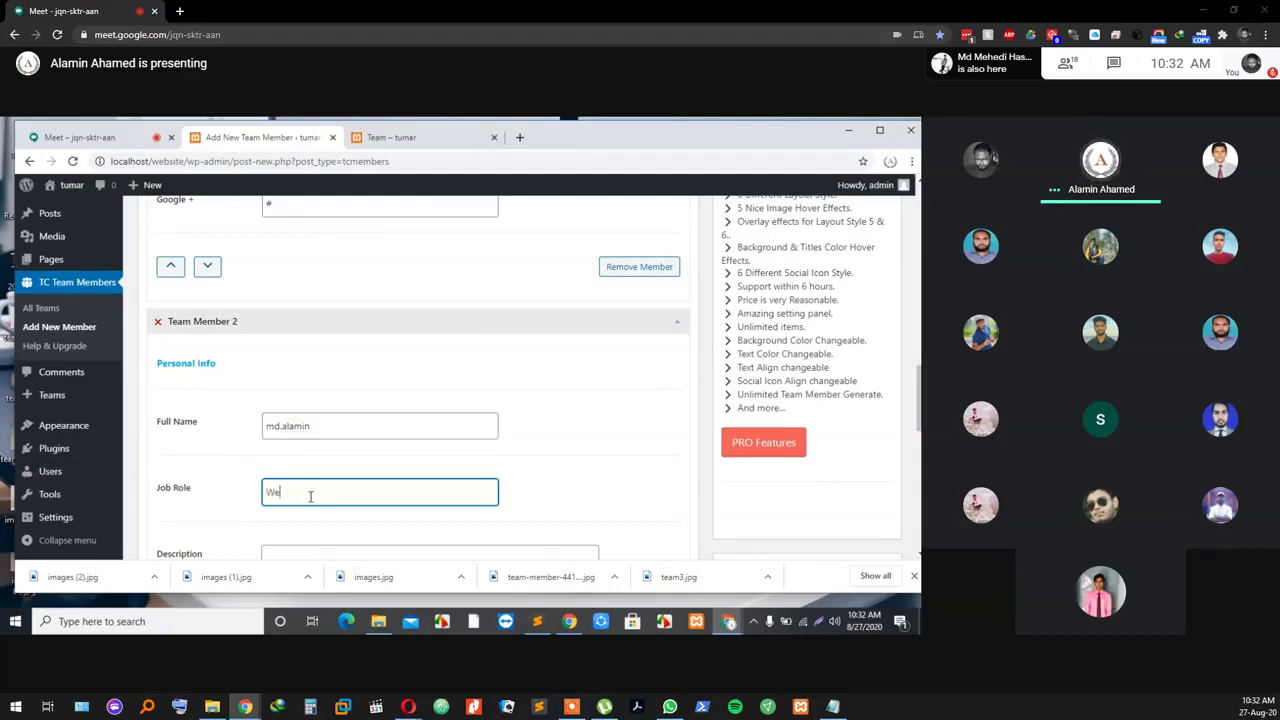
text(b De)
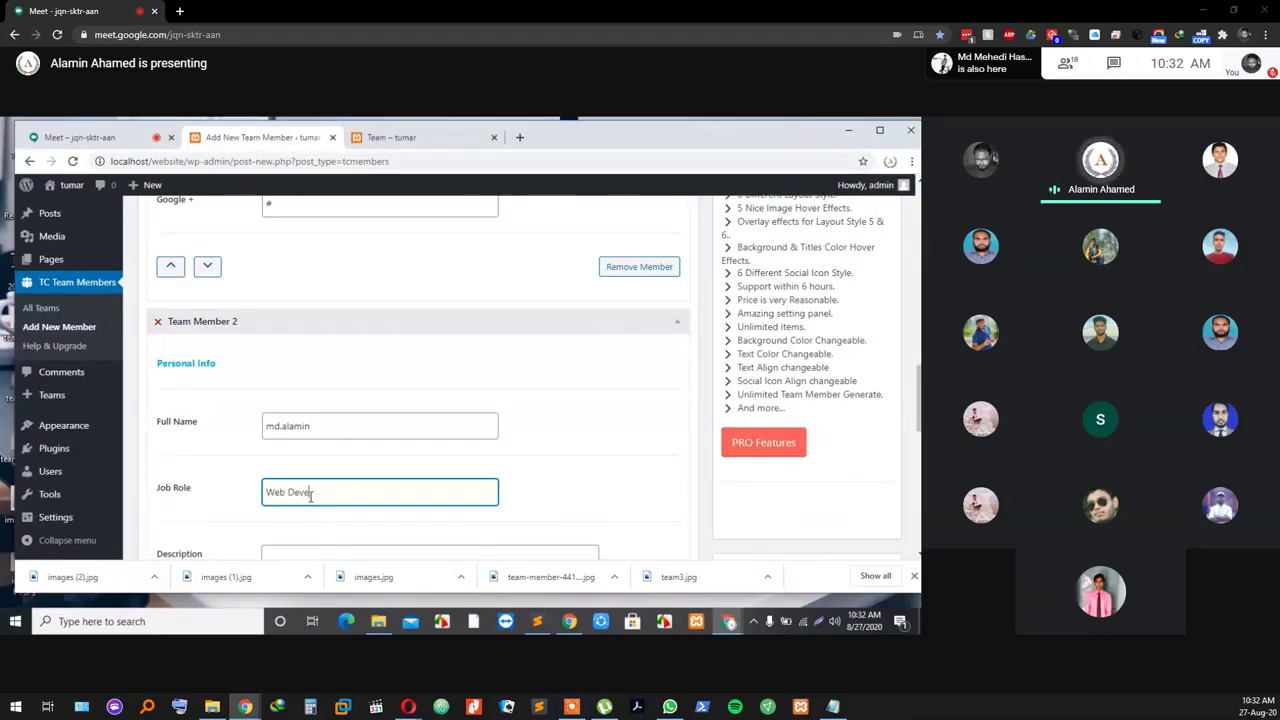
text(velop)
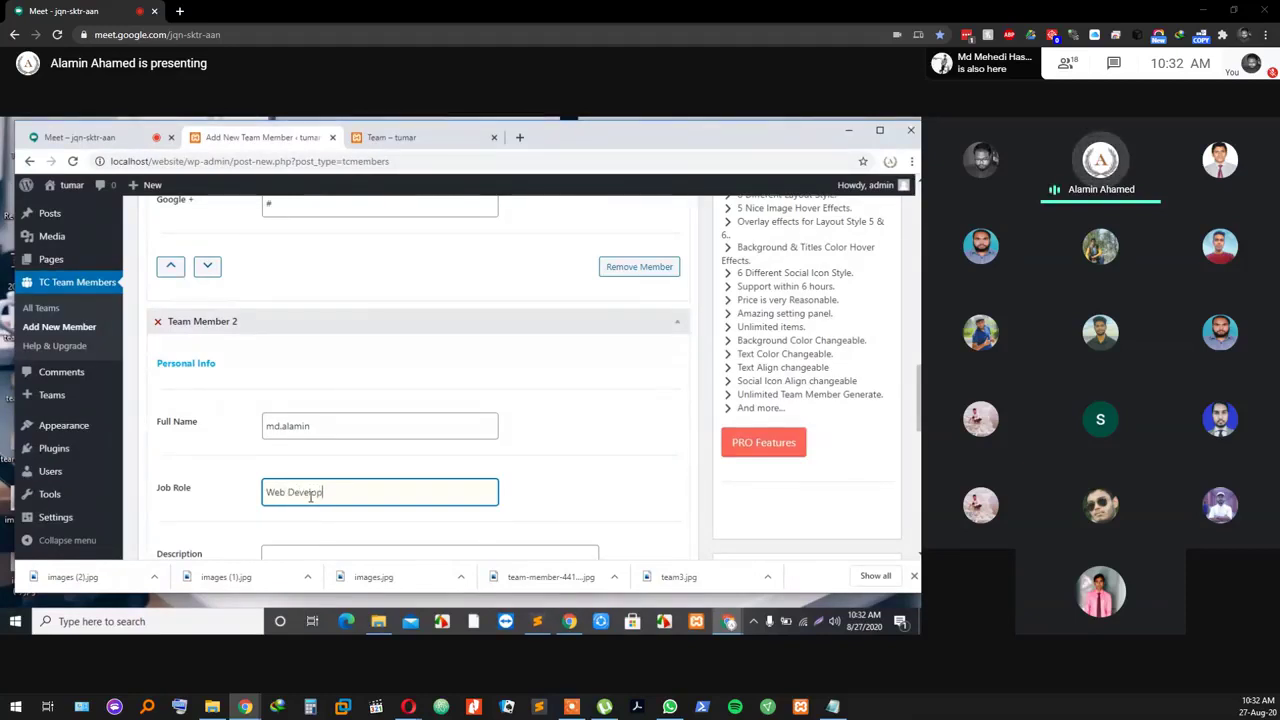
text(er)
Step: Copy Team Member 1's lorem ipsum description and paste it into Team Member 2's description
scroll(253, 491, down, 1)
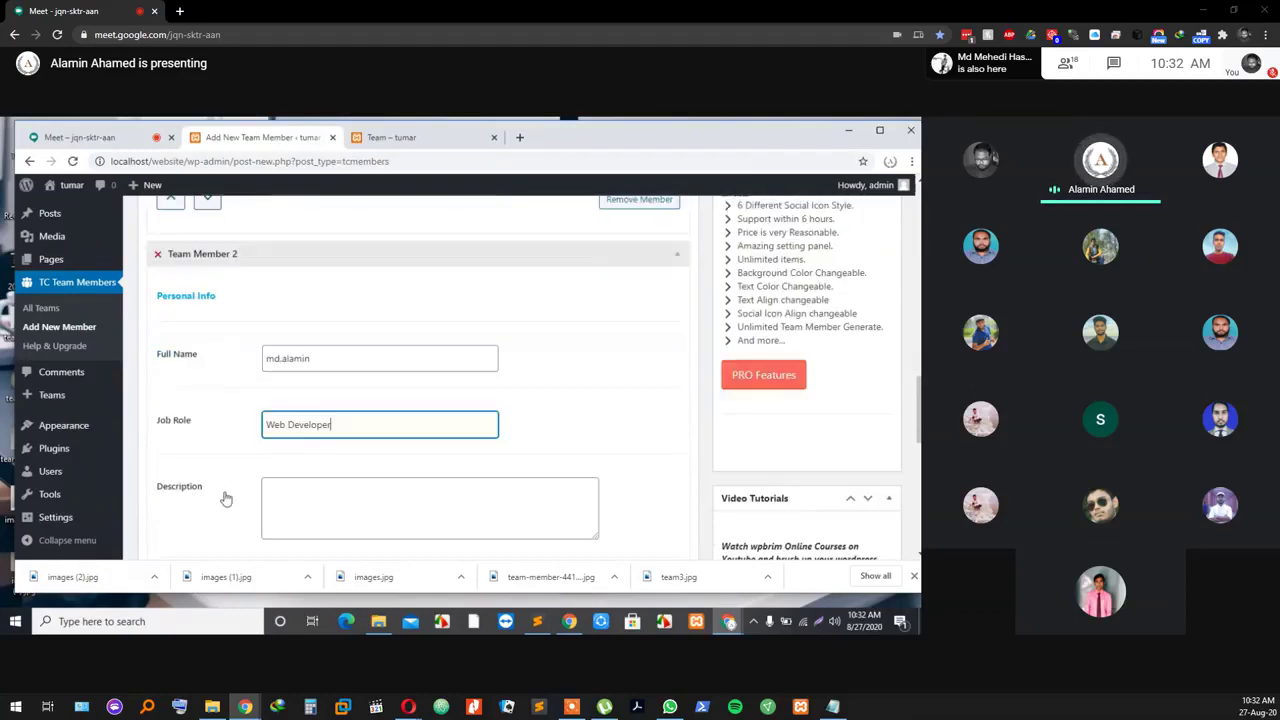
click(309, 486)
scroll(312, 400, up, 8)
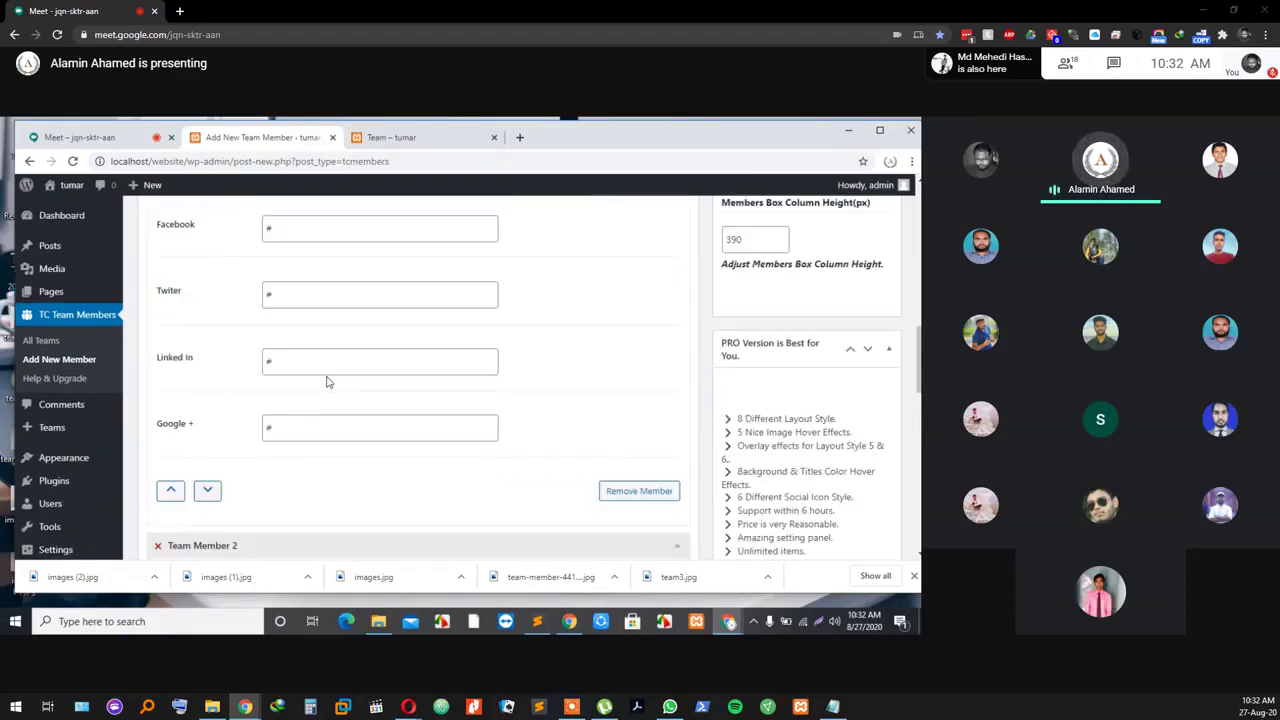
triple_click(320, 315)
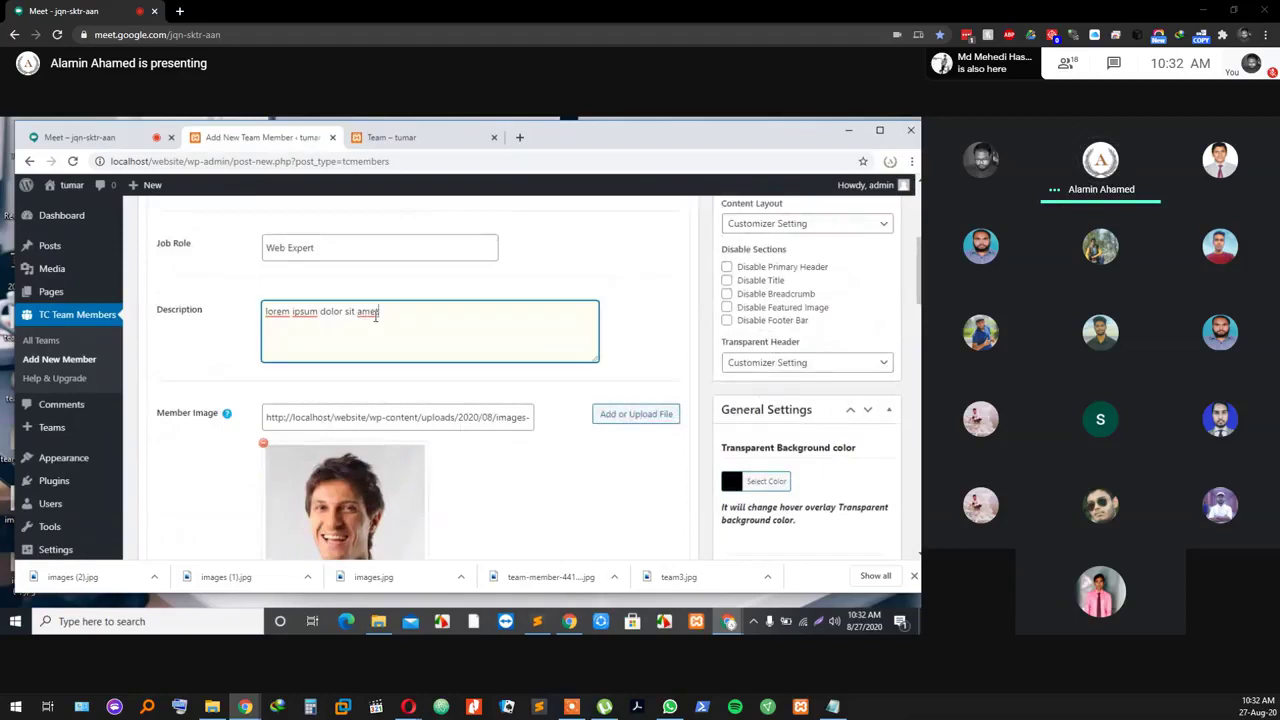
right_click(317, 316)
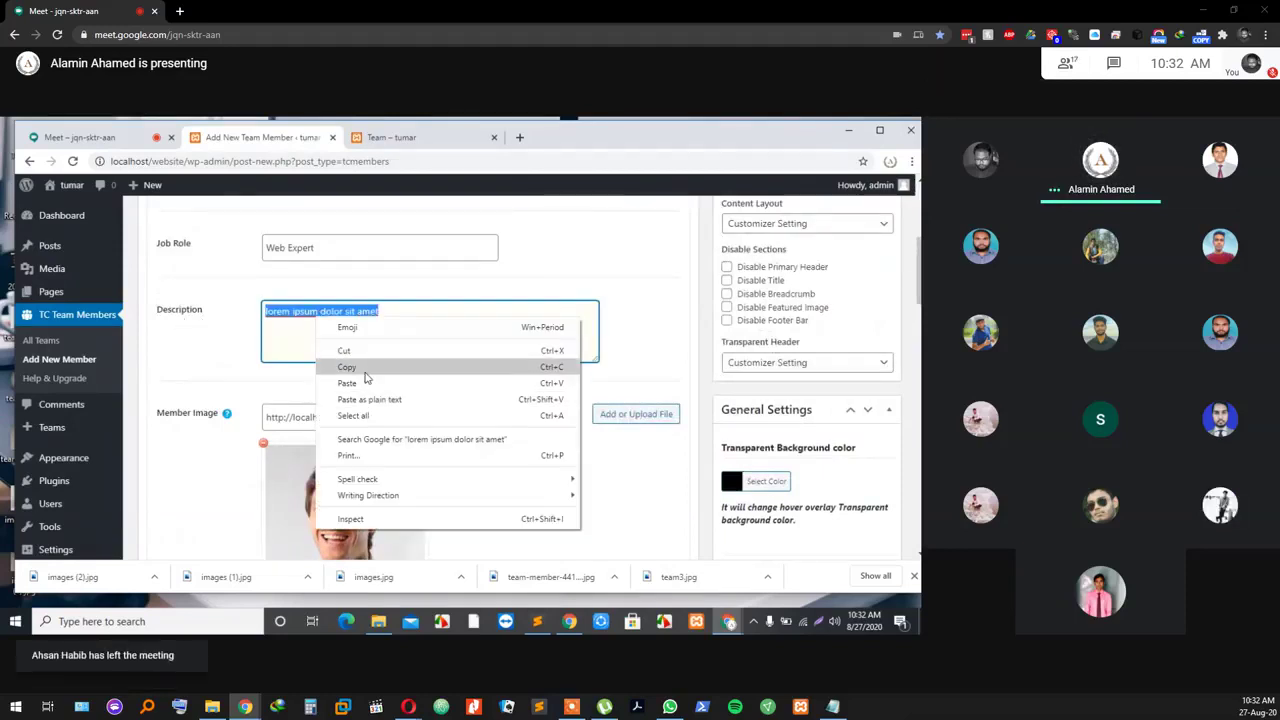
click(357, 366)
scroll(360, 390, down, 2)
scroll(345, 430, down, 5)
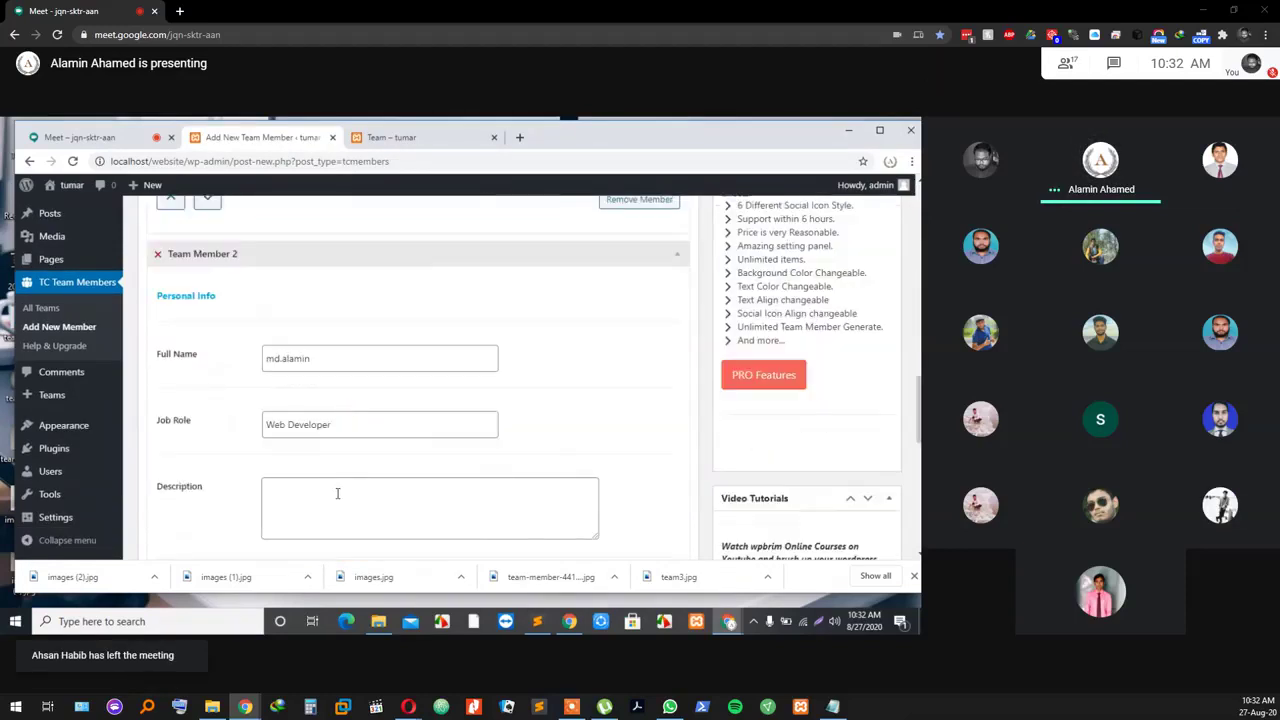
right_click(337, 493)
click(392, 386)
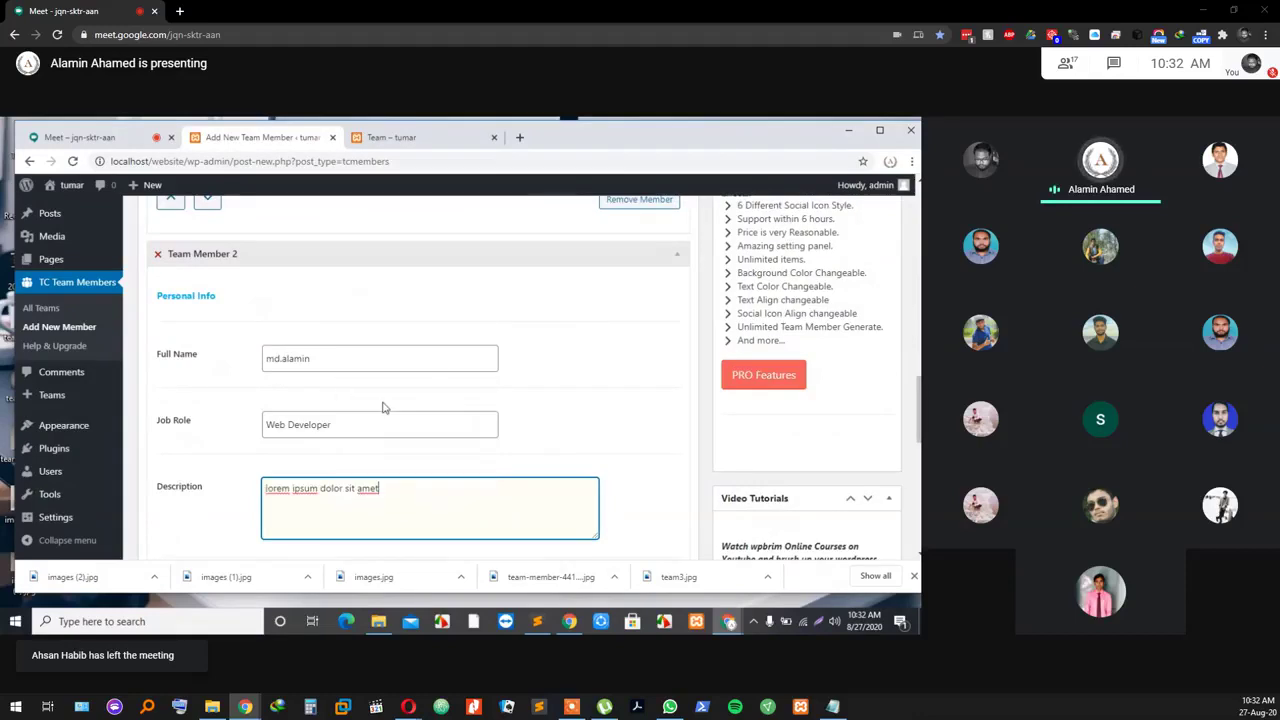
scroll(383, 407, down, 3)
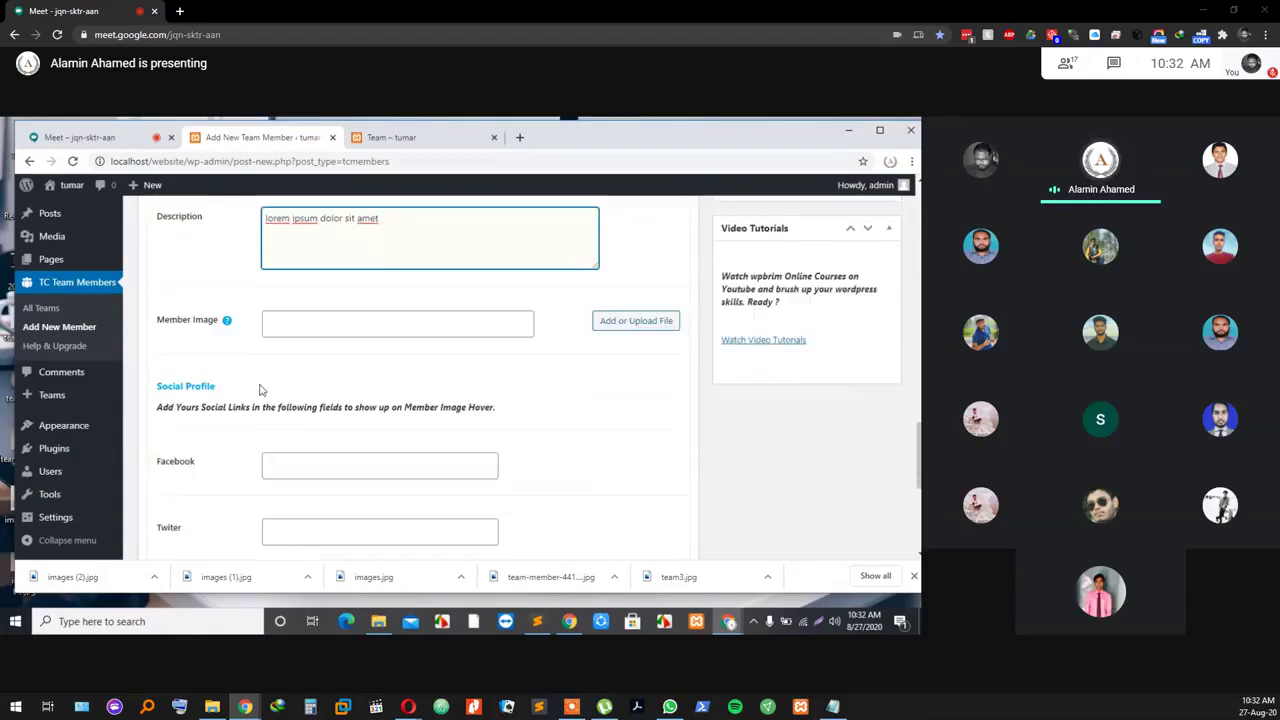
click(624, 323)
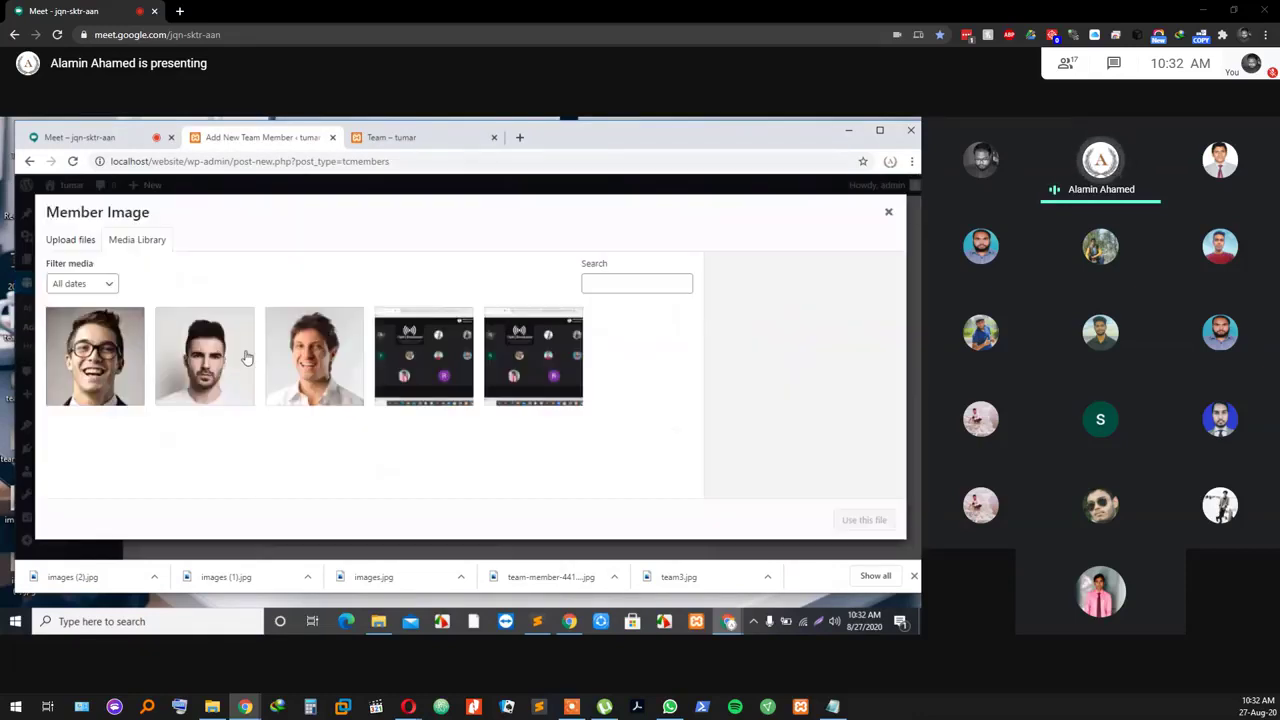
Step: Choose a portrait from the media library as Team Member 2's image
click(197, 352)
click(862, 519)
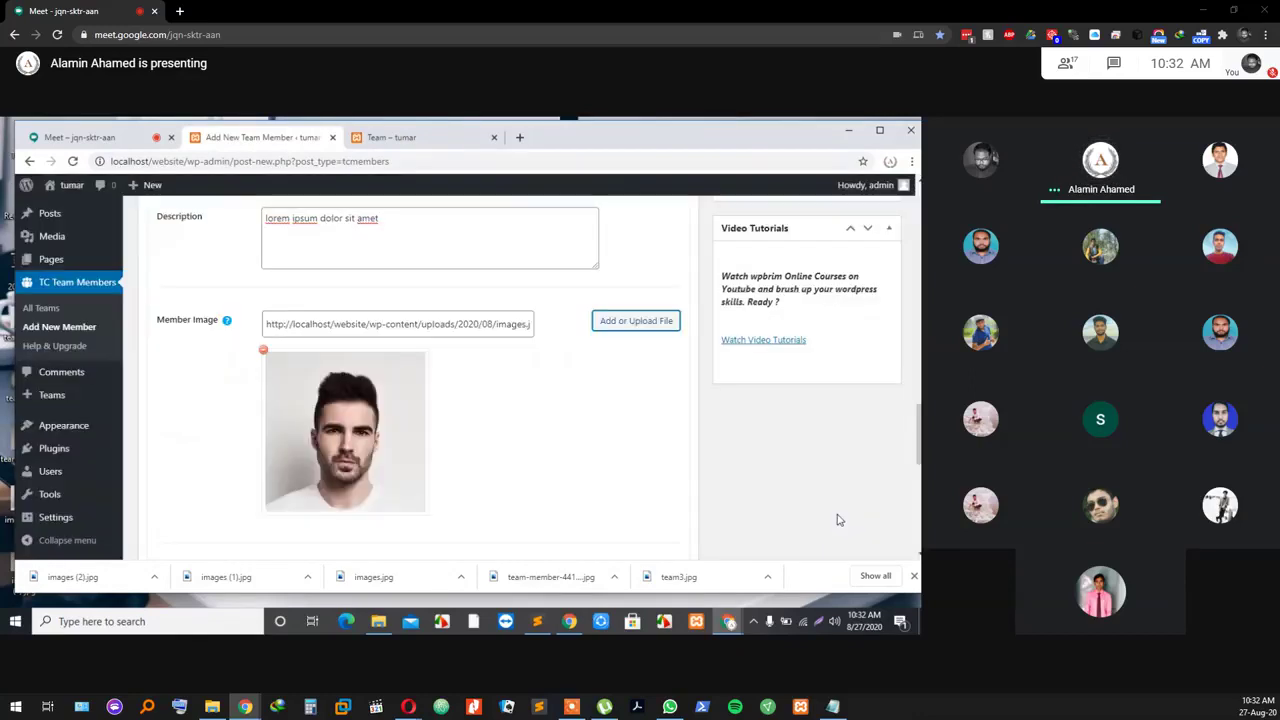
scroll(434, 425, down, 2)
scroll(429, 434, up, 3)
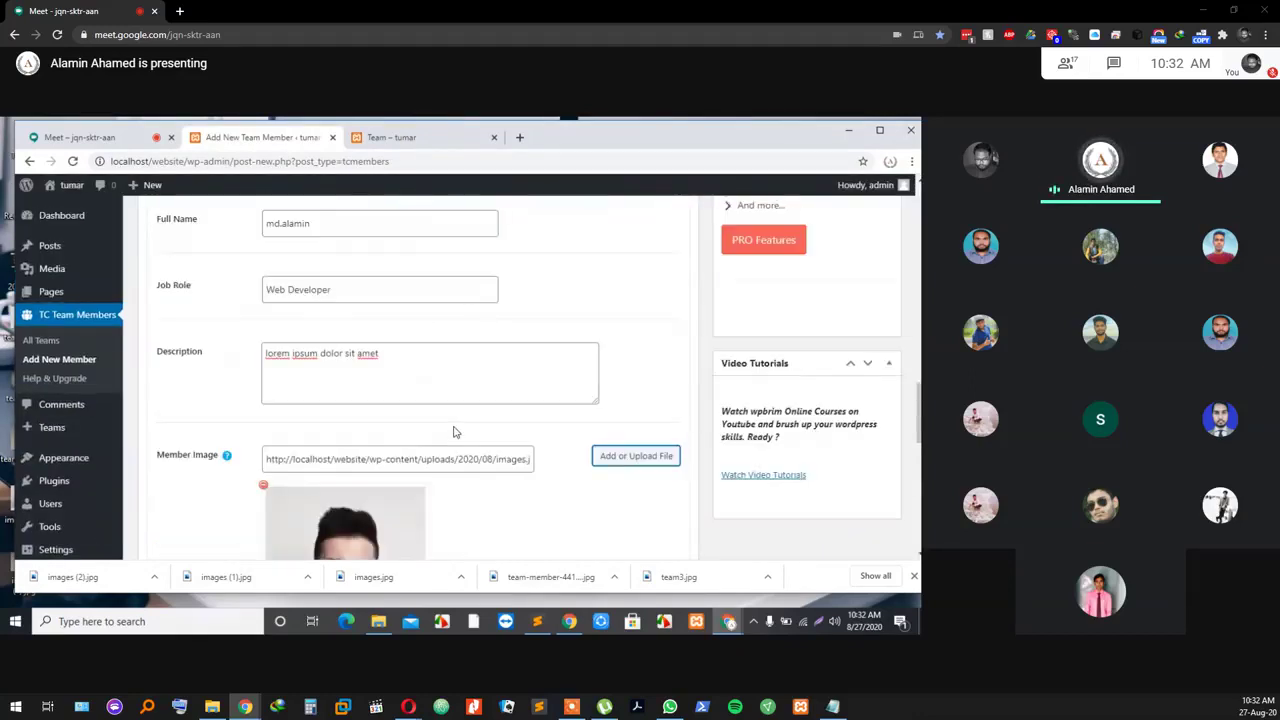
scroll(522, 436, down, 1)
scroll(522, 436, down, 4)
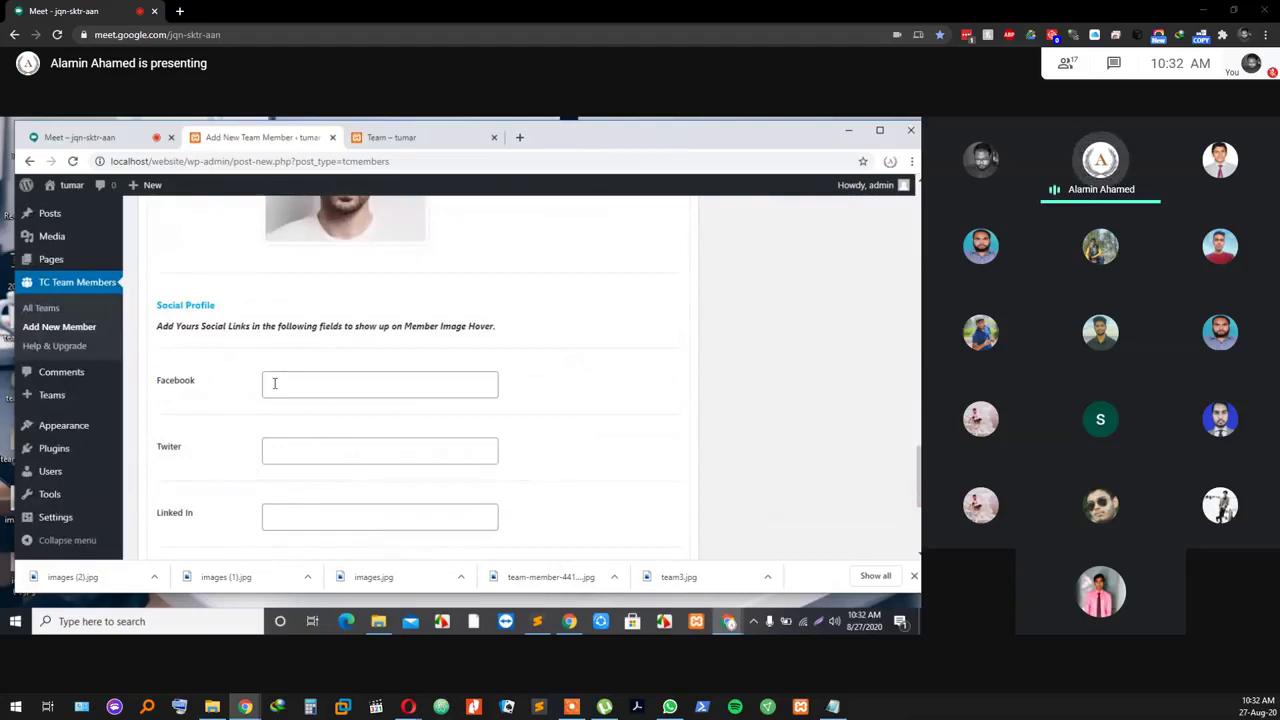
Step: Set Team Member 2's Facebook, Twitter, LinkedIn and Google+ links to '#' and add a third member
click(279, 381)
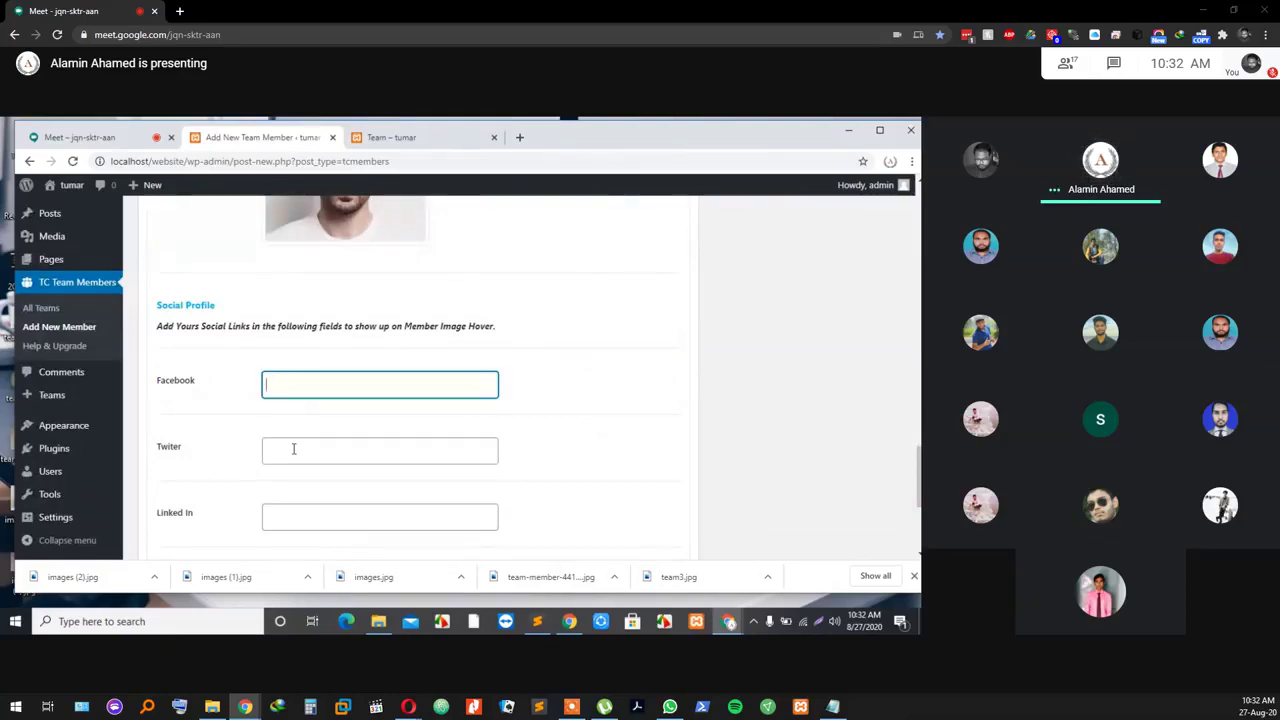
click(323, 449)
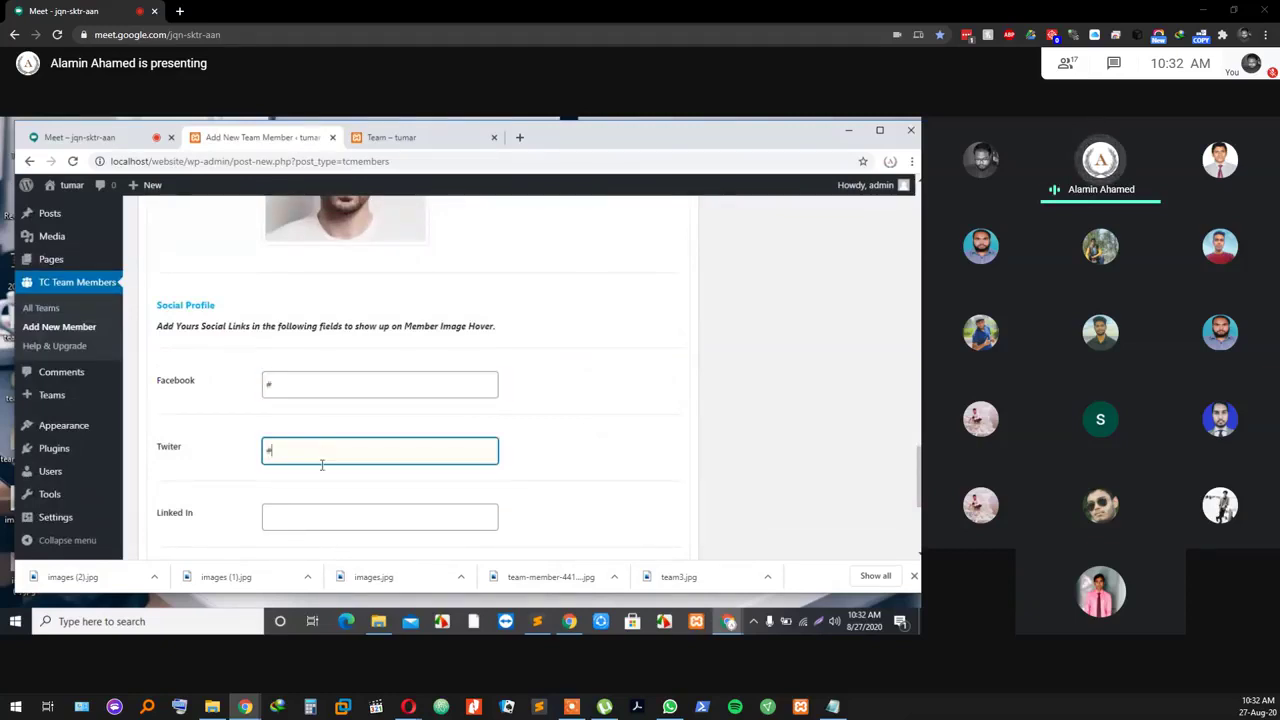
click(316, 511)
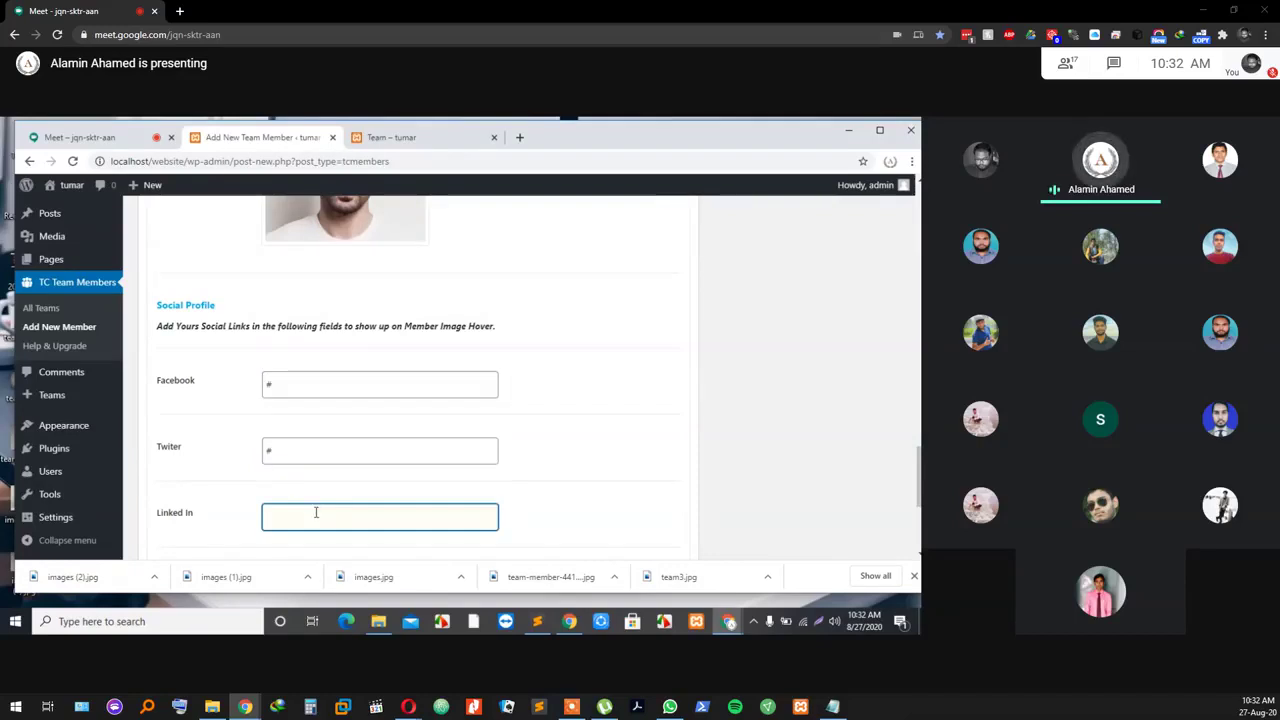
scroll(316, 512, down, 2)
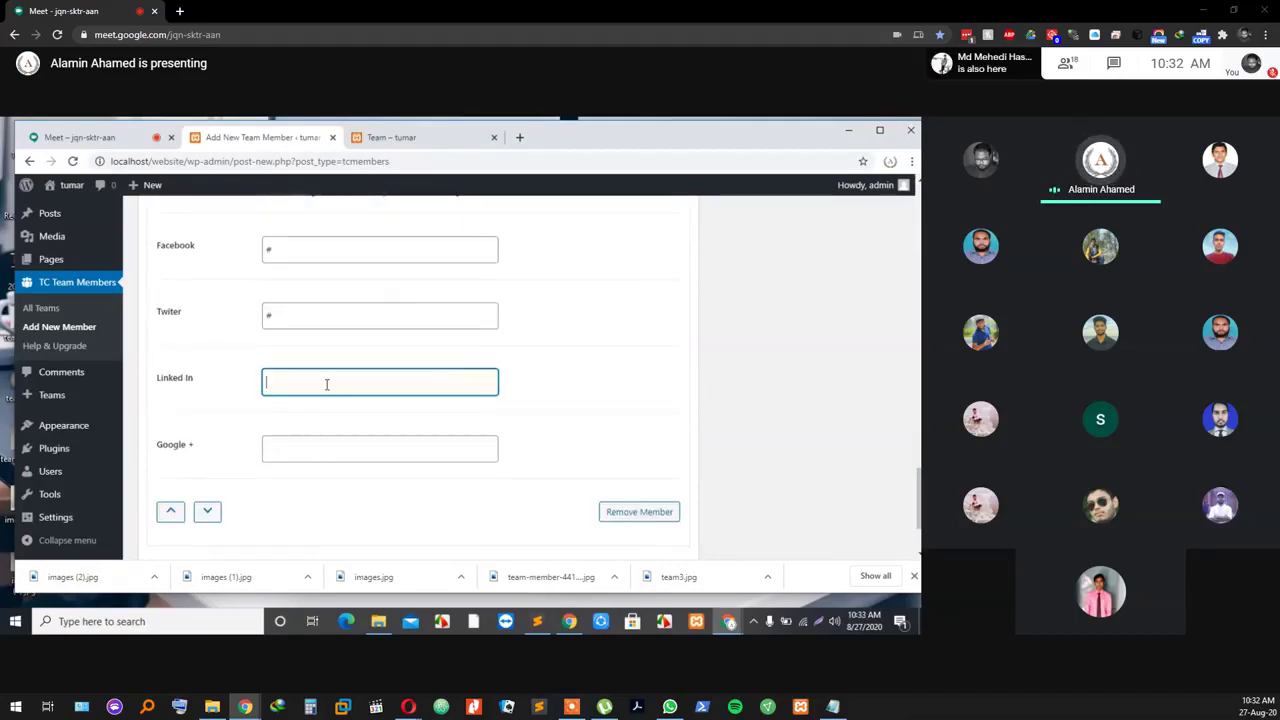
text(#)
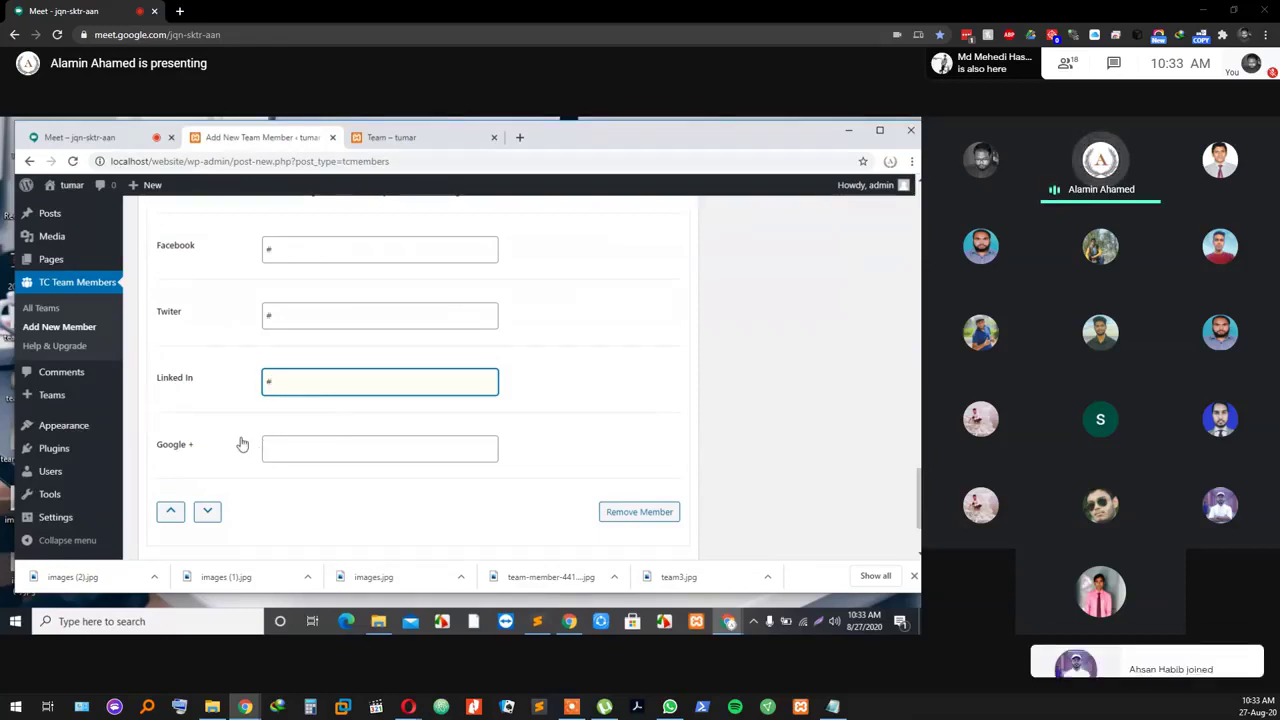
scroll(303, 411, up, 1)
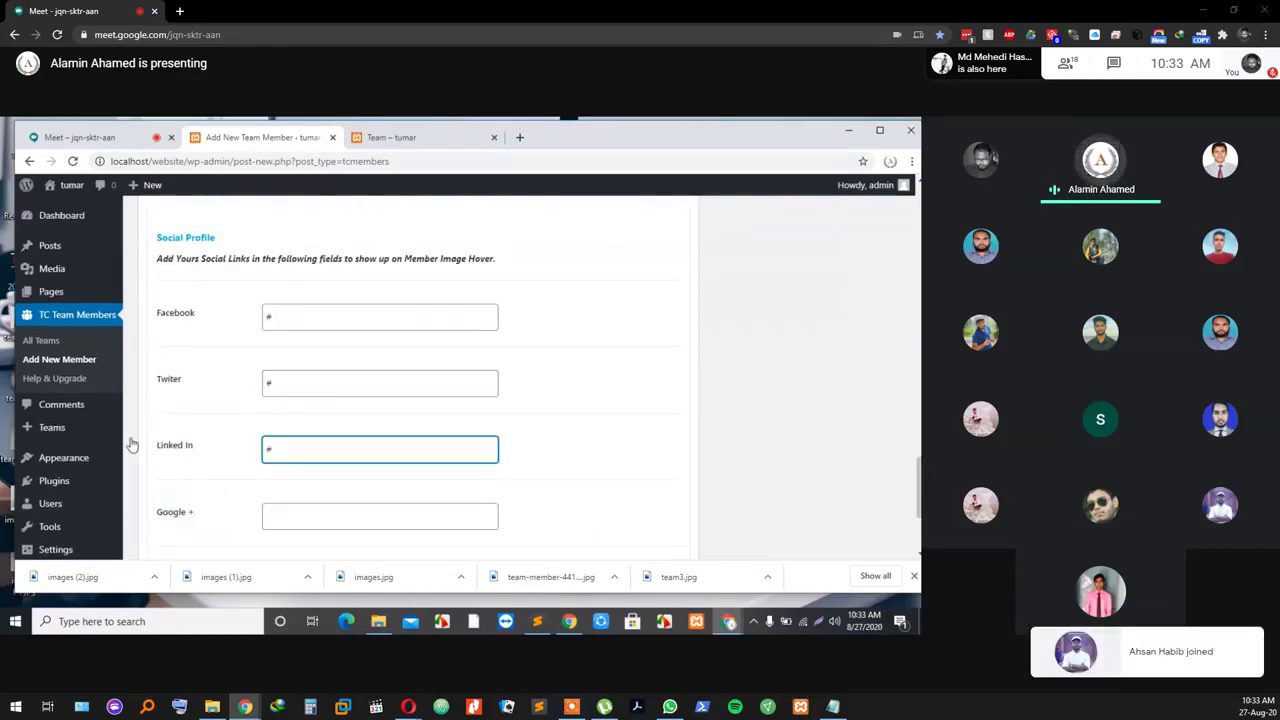
click(320, 511)
text(#)
scroll(320, 517, down, 1)
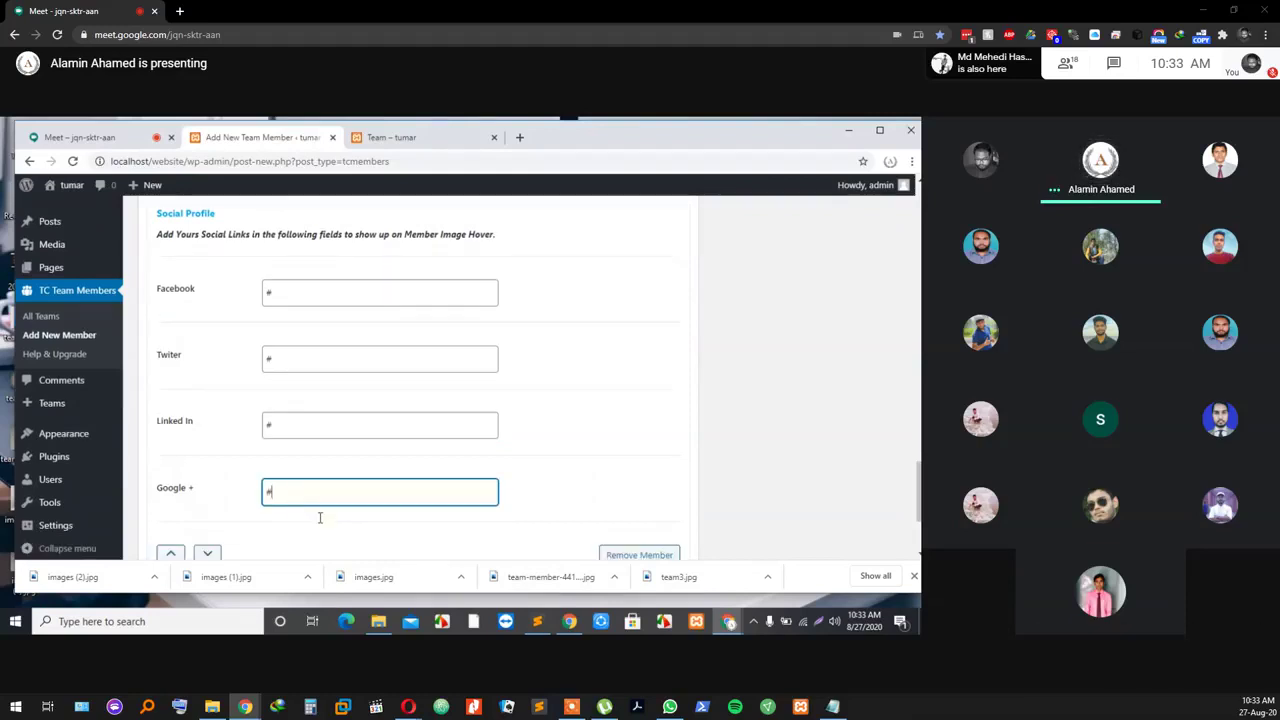
scroll(354, 377, down, 2)
scroll(520, 474, down, 1)
scroll(500, 477, up, 5)
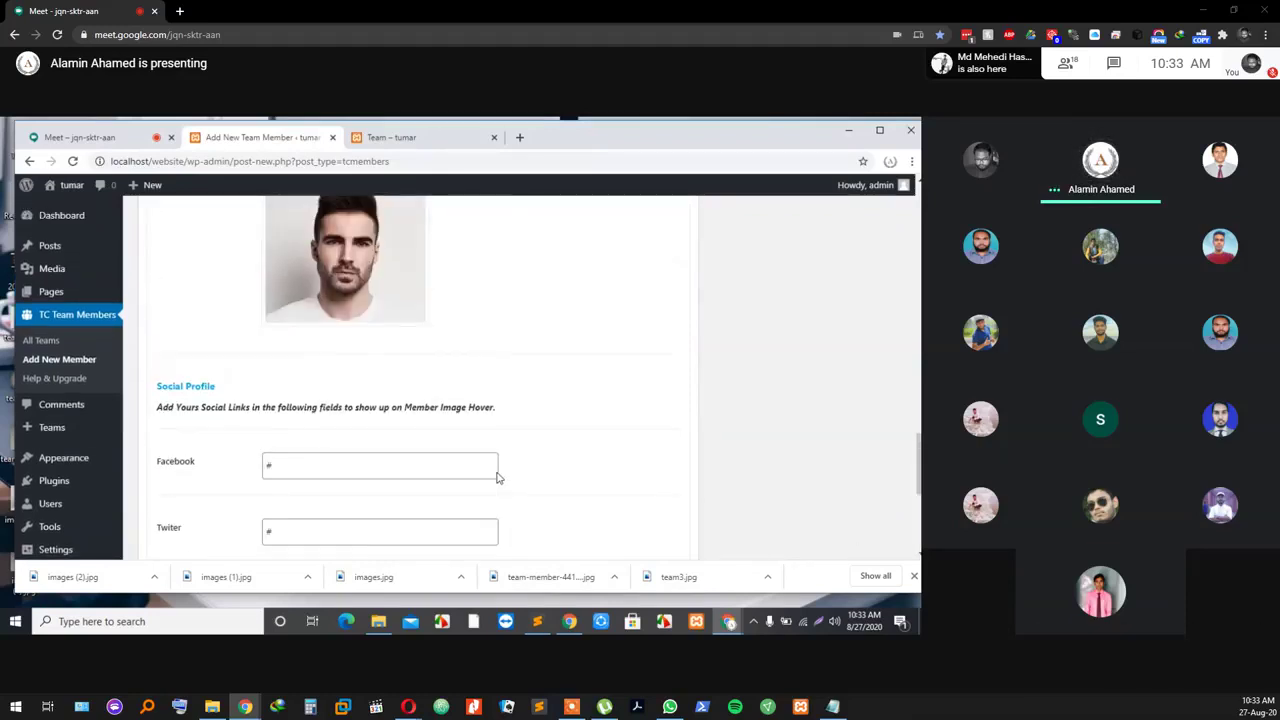
scroll(500, 477, down, 5)
click(197, 452)
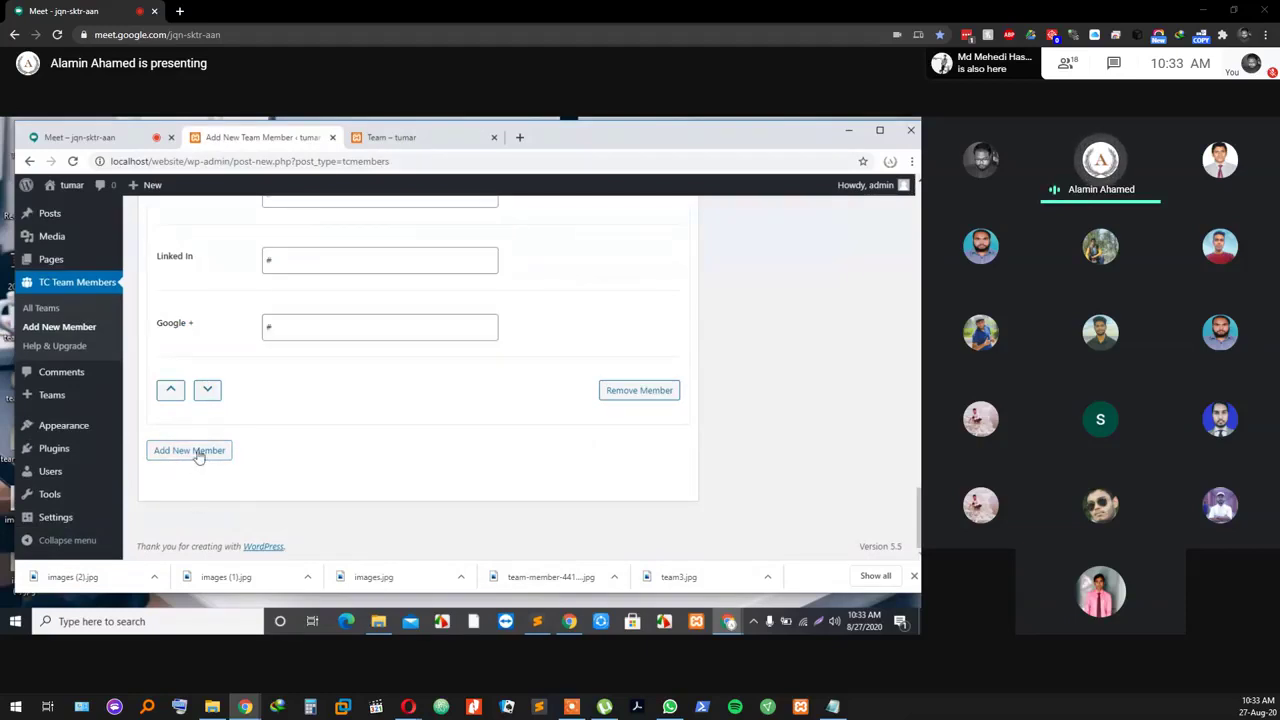
Step: Enter Team Member 3's full name and the job role 'wordpress Developer'
scroll(474, 457, up, 4)
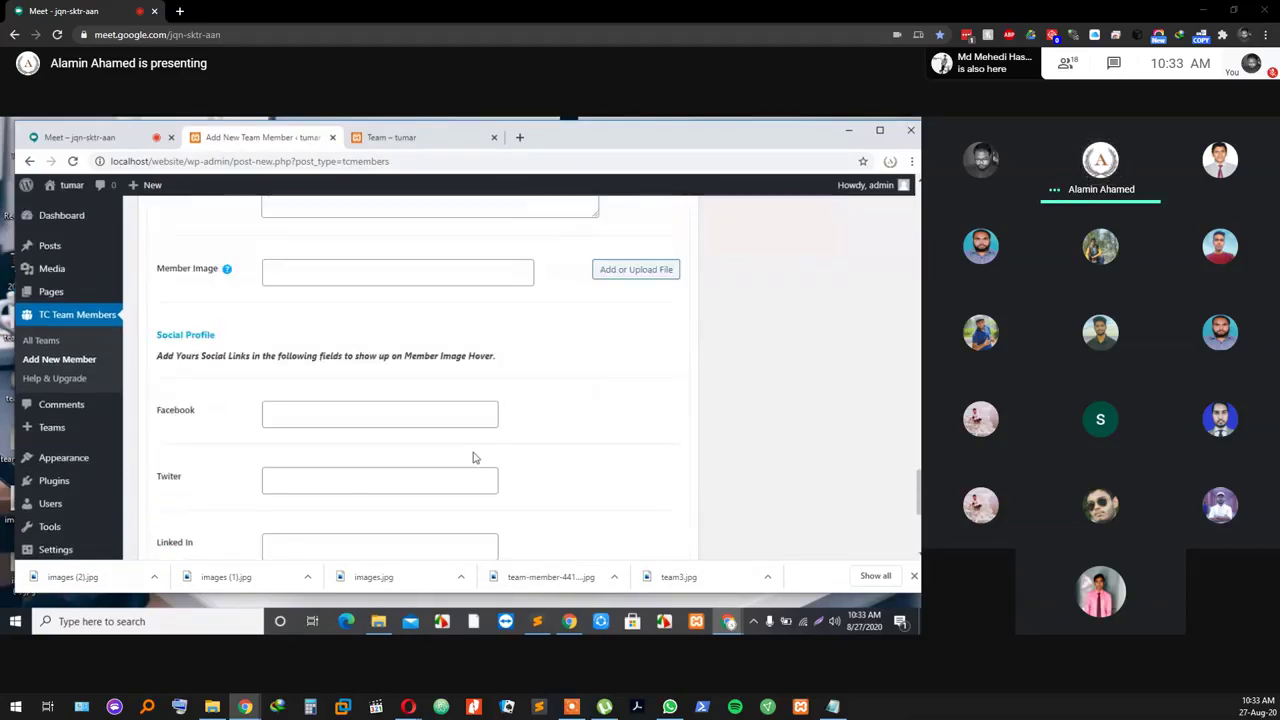
scroll(469, 452, down, 4)
scroll(469, 457, up, 4)
scroll(466, 457, down, 4)
scroll(462, 458, up, 5)
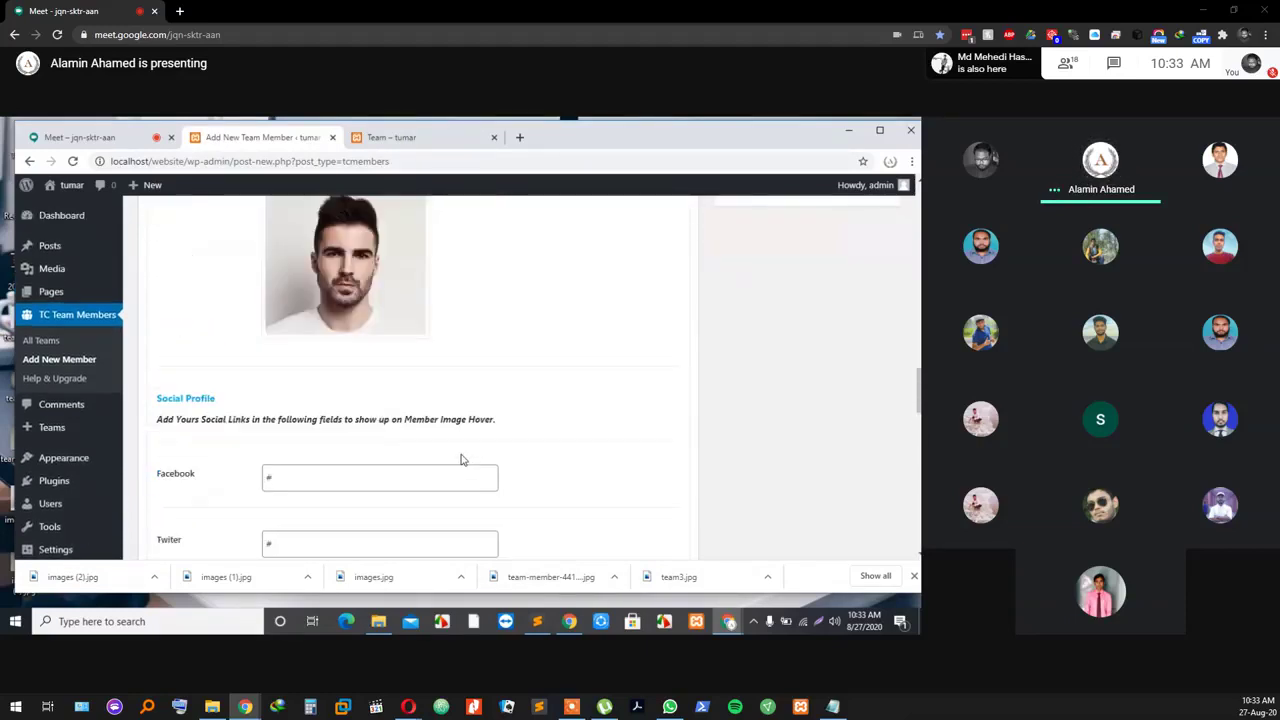
scroll(460, 457, up, 3)
scroll(460, 457, down, 3)
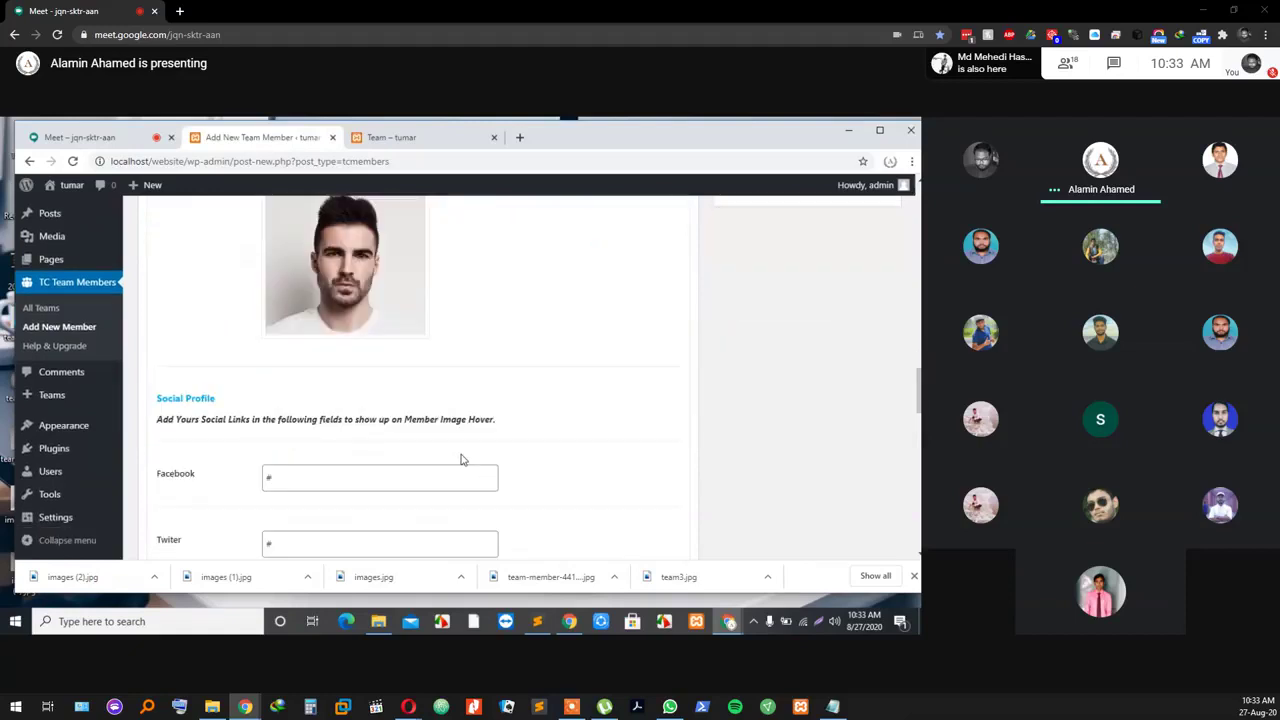
scroll(310, 480, down, 4)
click(323, 489)
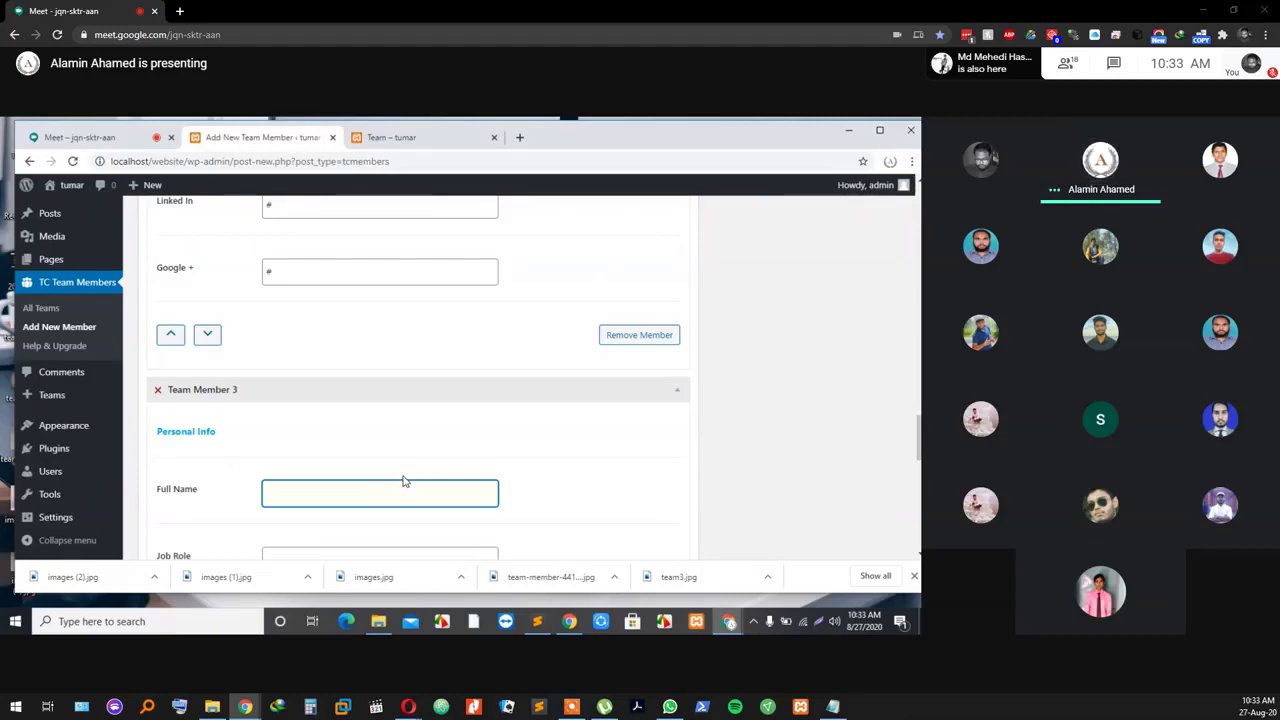
text(D.imrul)
scroll(370, 512, down, 1)
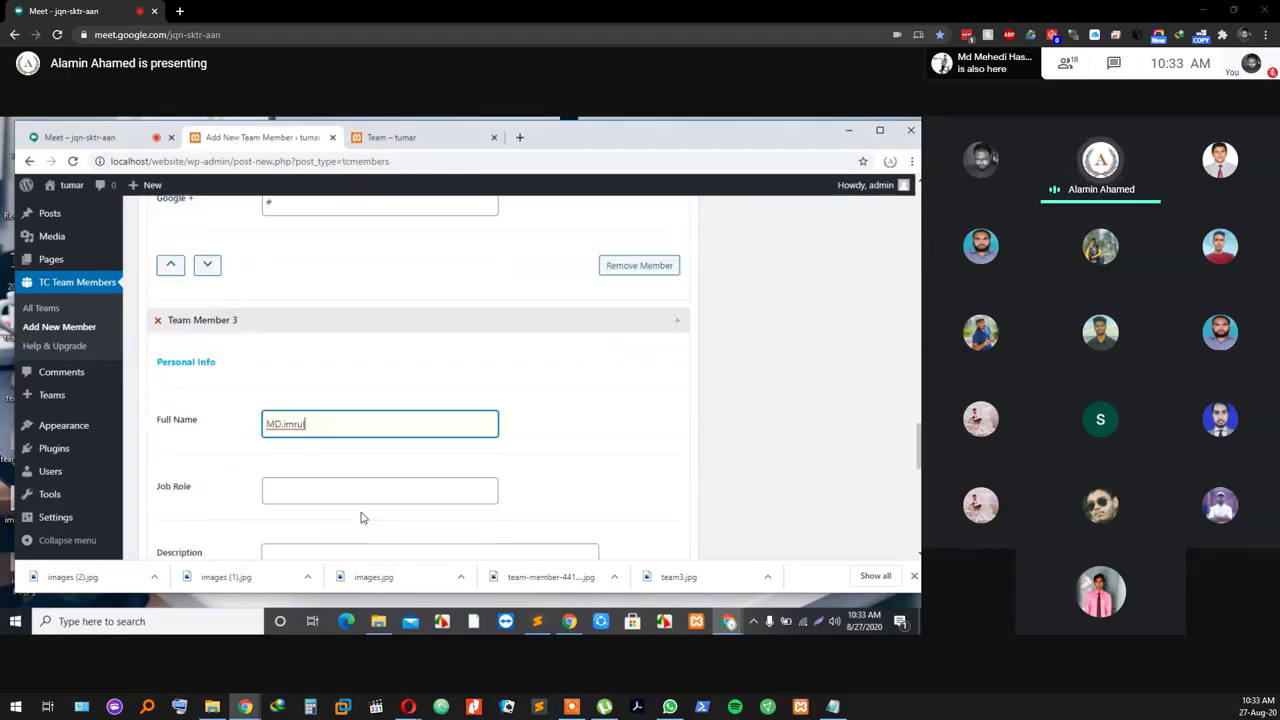
scroll(362, 517, down, 1)
click(316, 426)
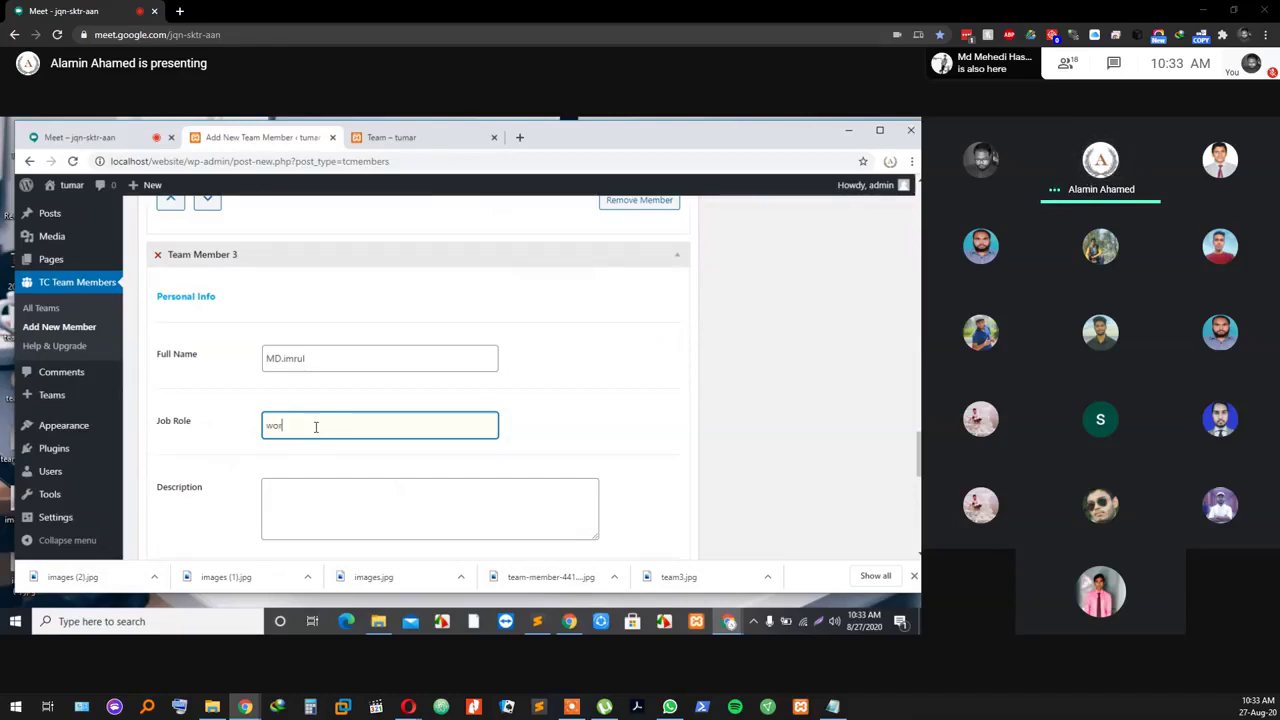
text(pres)
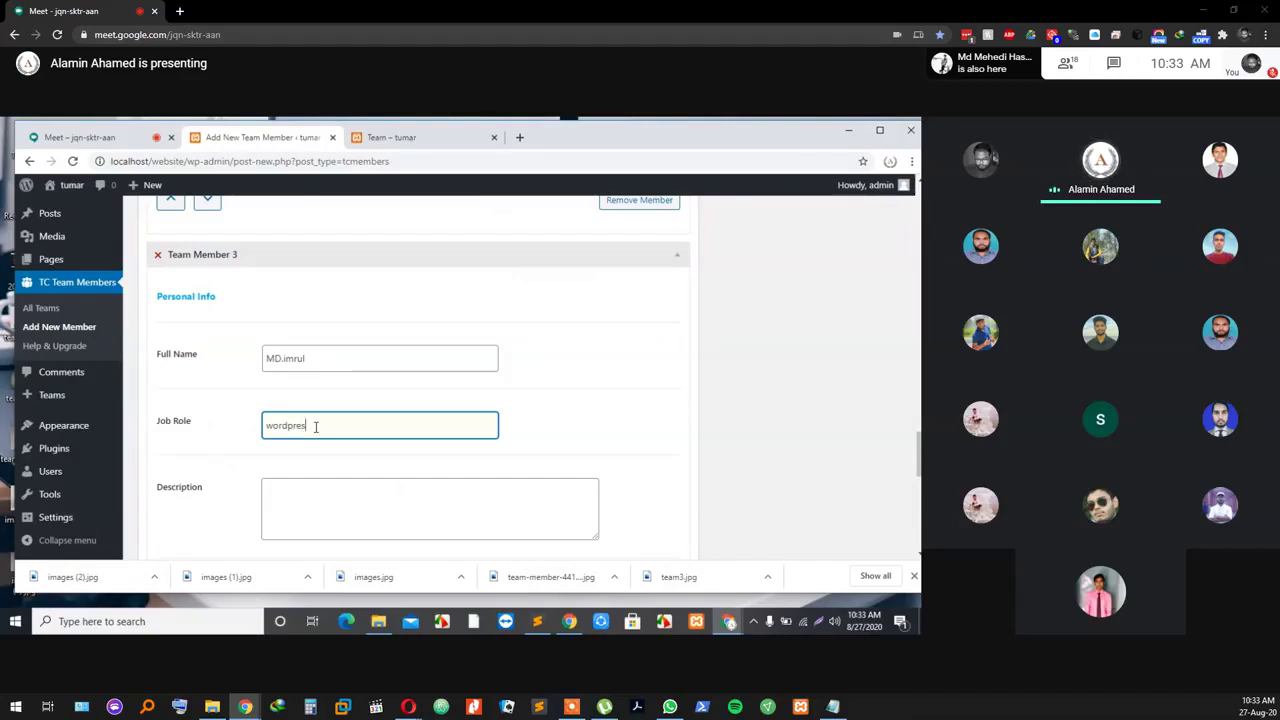
text(s)
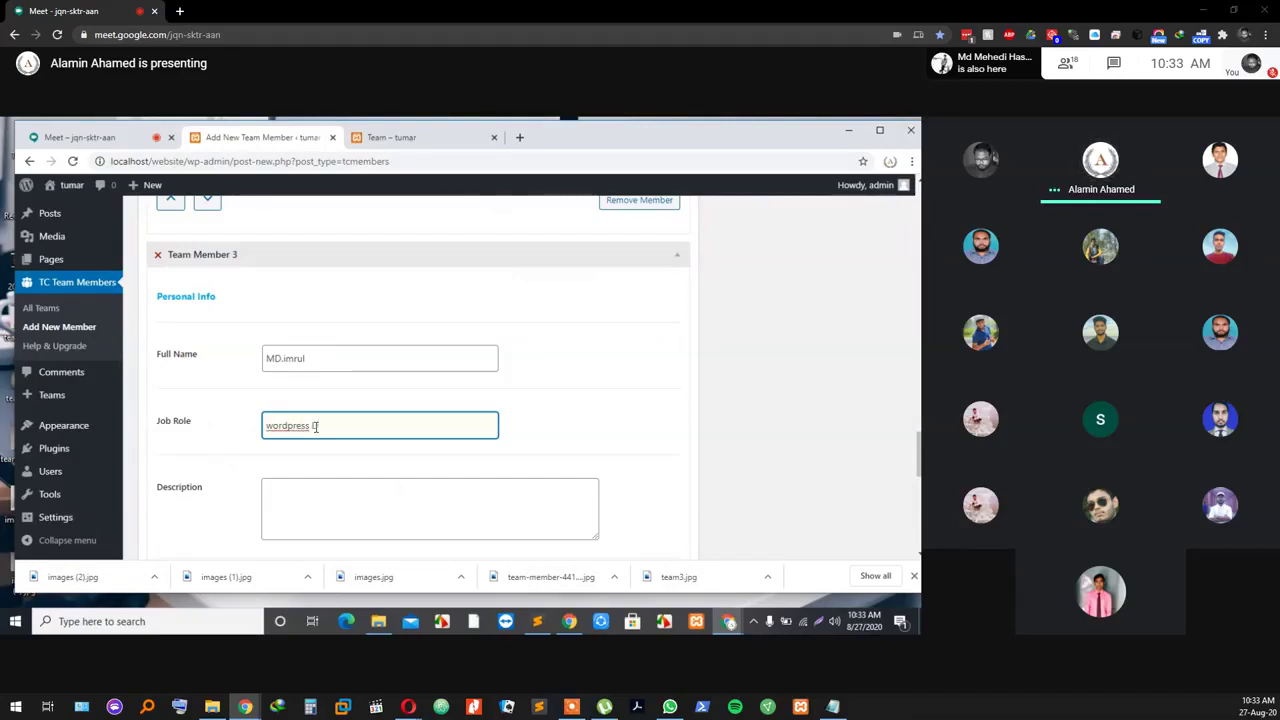
text( developer)
Step: Paste the lorem ipsum text into Team Member 3's description
scroll(268, 476, down, 1)
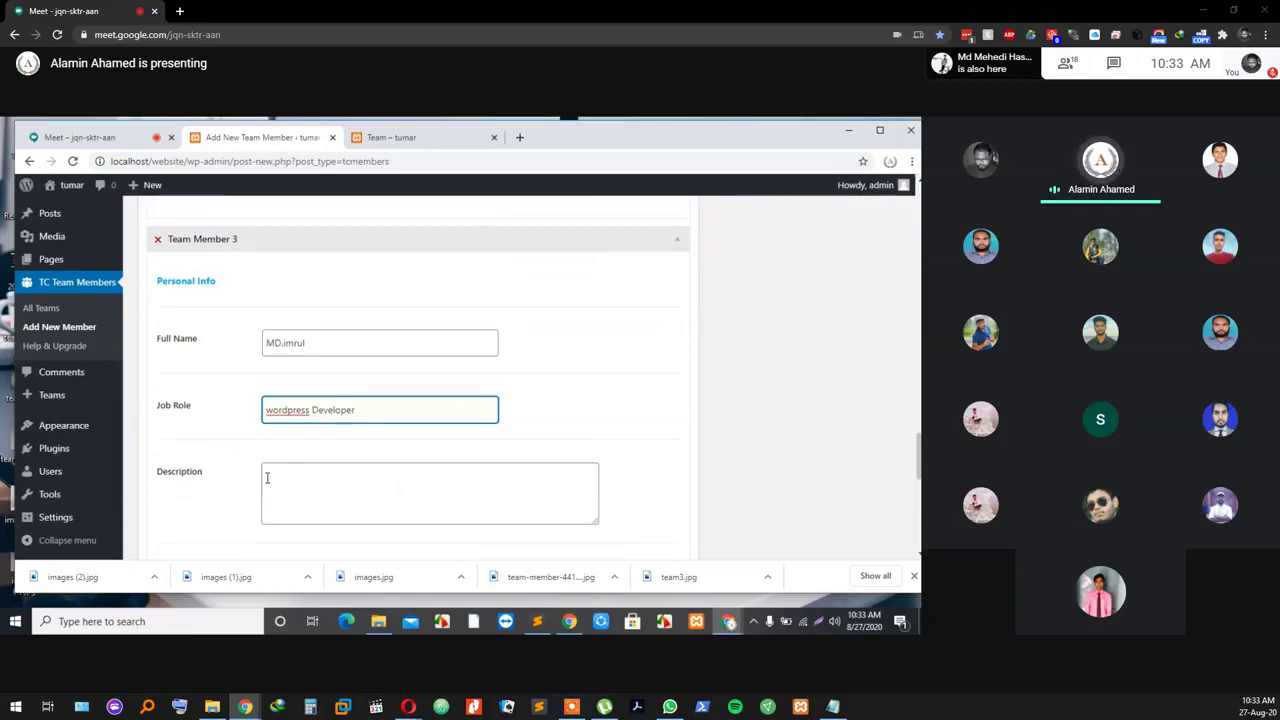
click(301, 430)
right_click(300, 431)
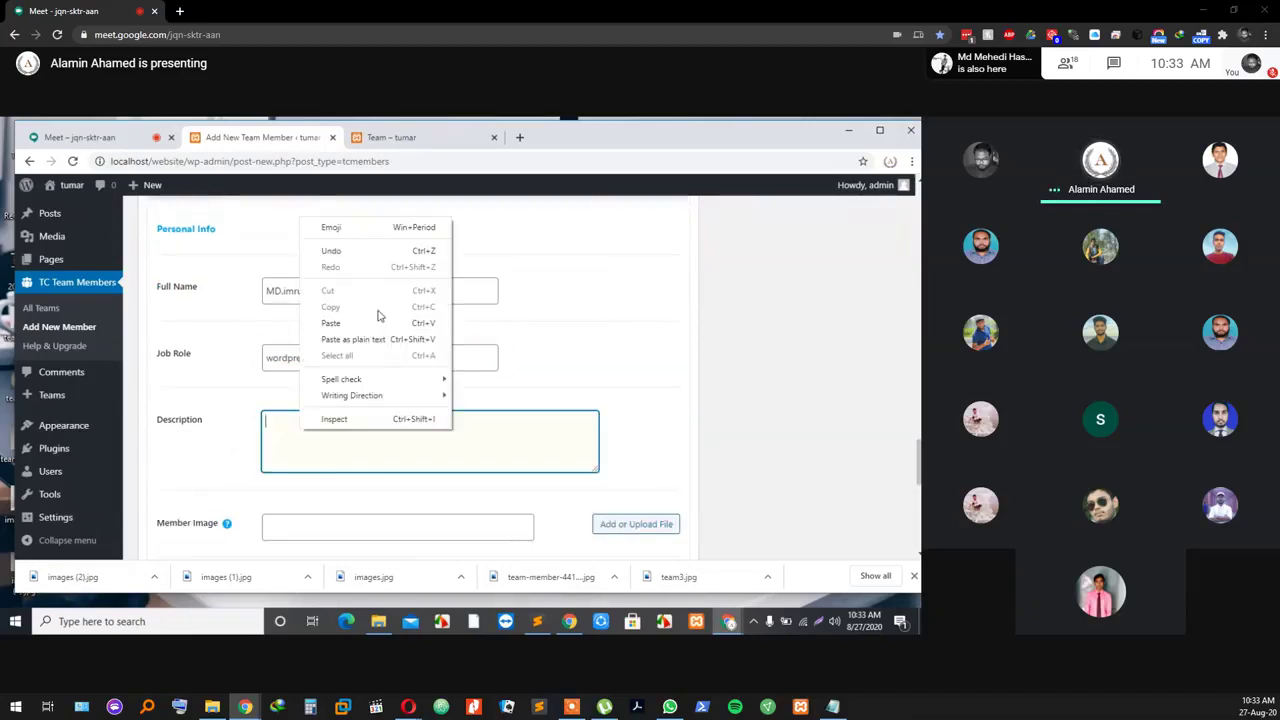
click(340, 322)
Step: Set Team Member 3's image to the smiling man with glasses portrait
scroll(390, 436, down, 1)
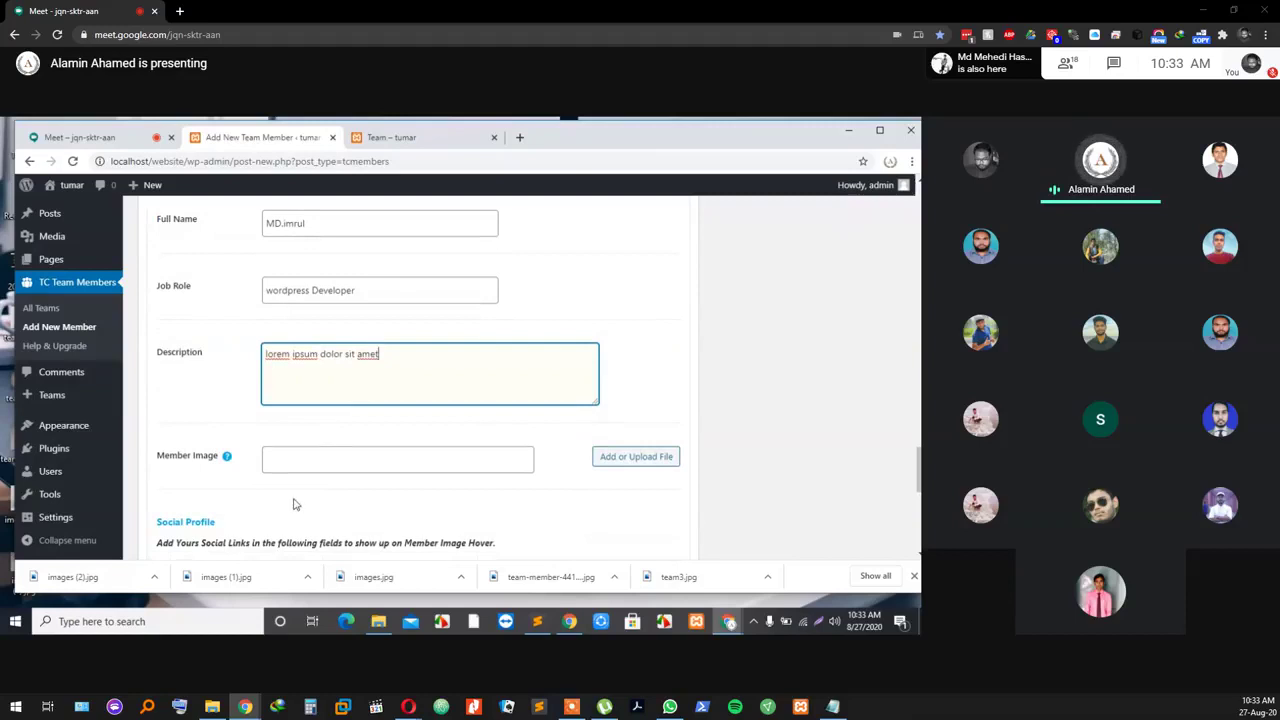
click(636, 457)
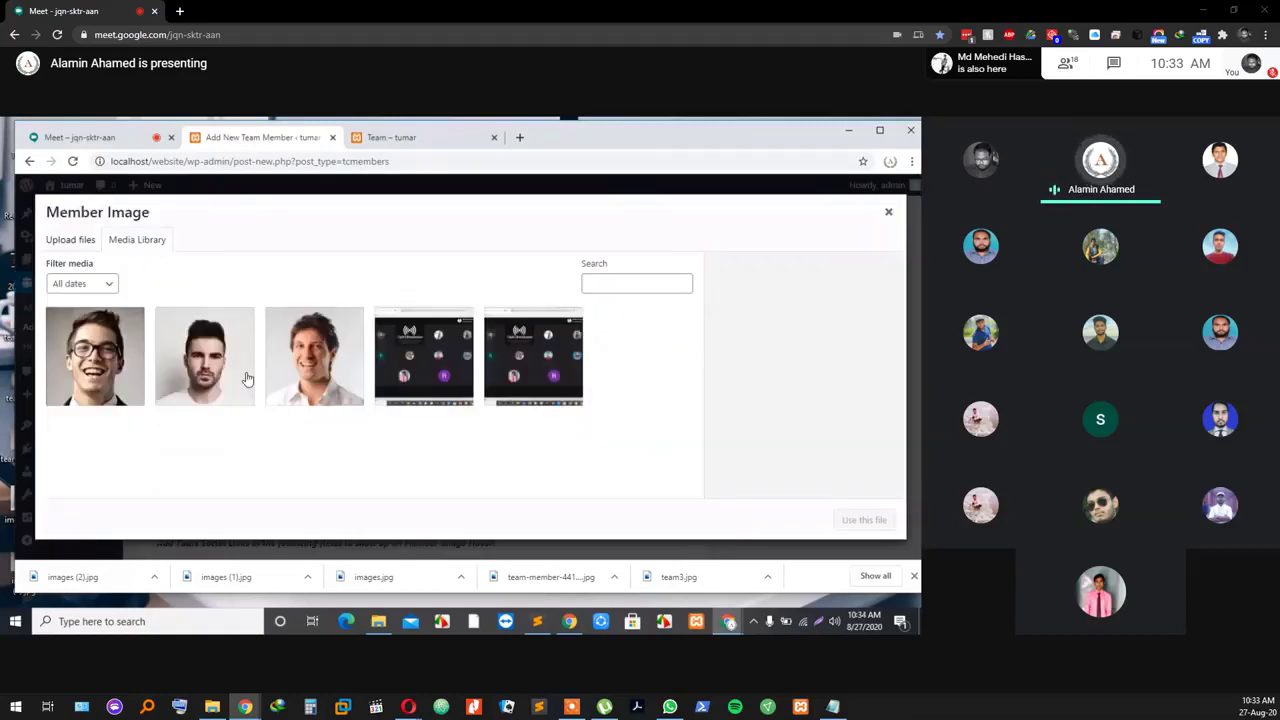
click(120, 362)
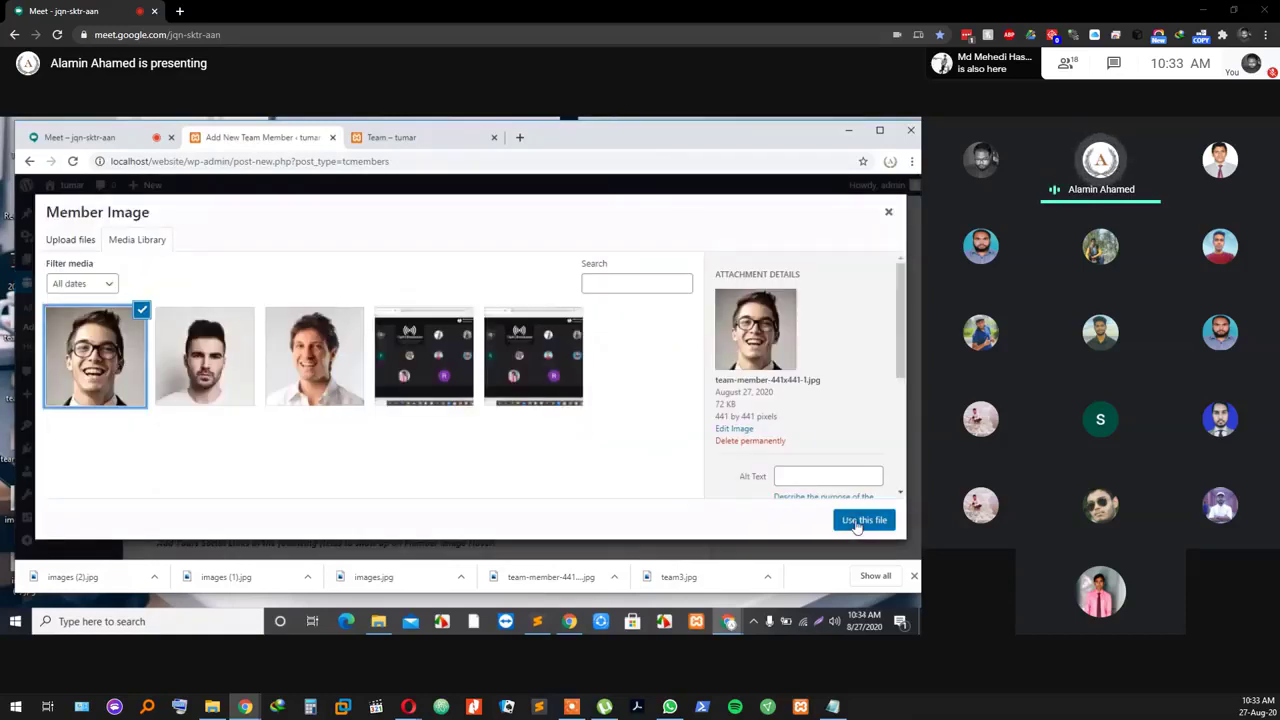
click(858, 521)
scroll(501, 485, down, 5)
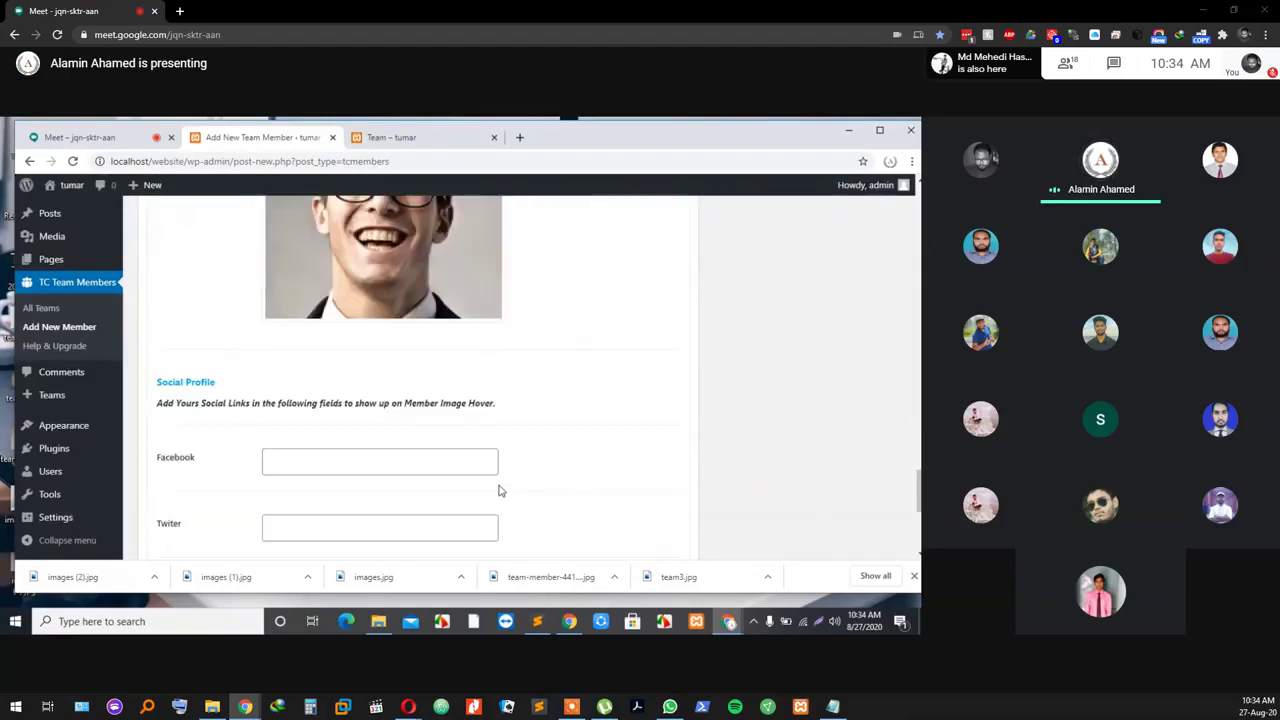
scroll(563, 487, up, 3)
scroll(558, 487, down, 3)
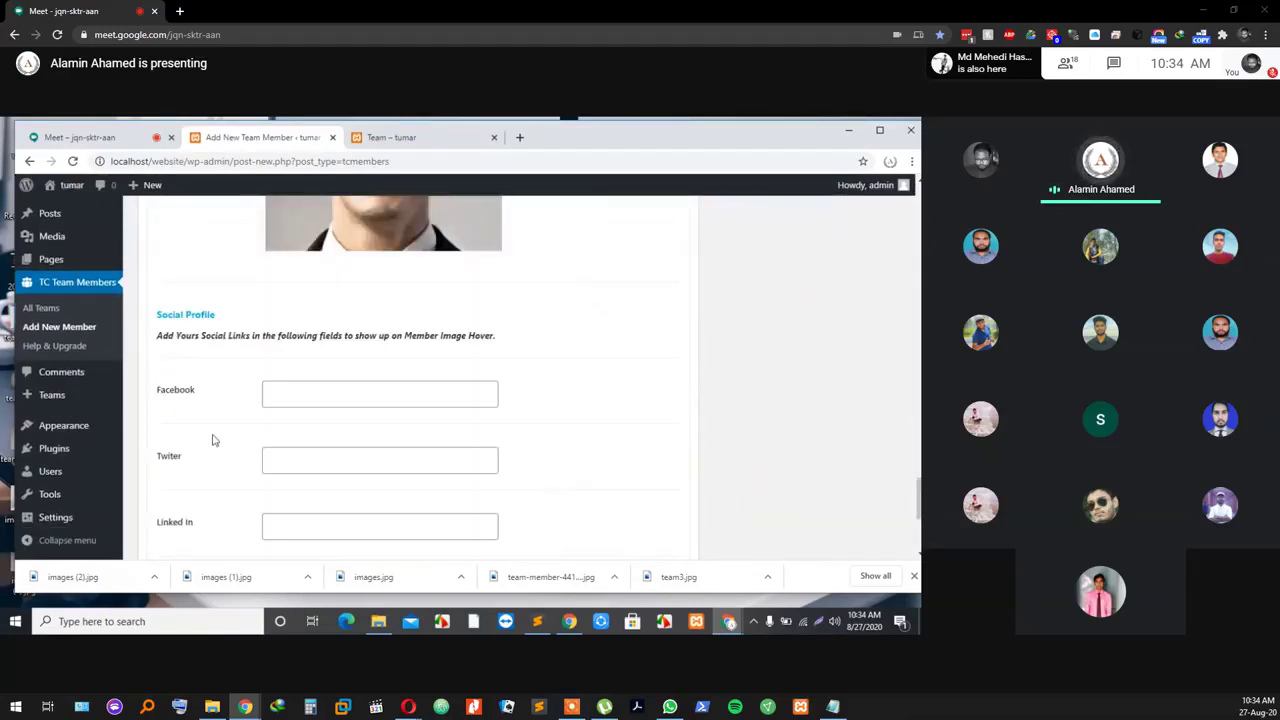
Step: Fill Team Member 3's Facebook, Twitter, LinkedIn and Google+ links with '#'
click(382, 393)
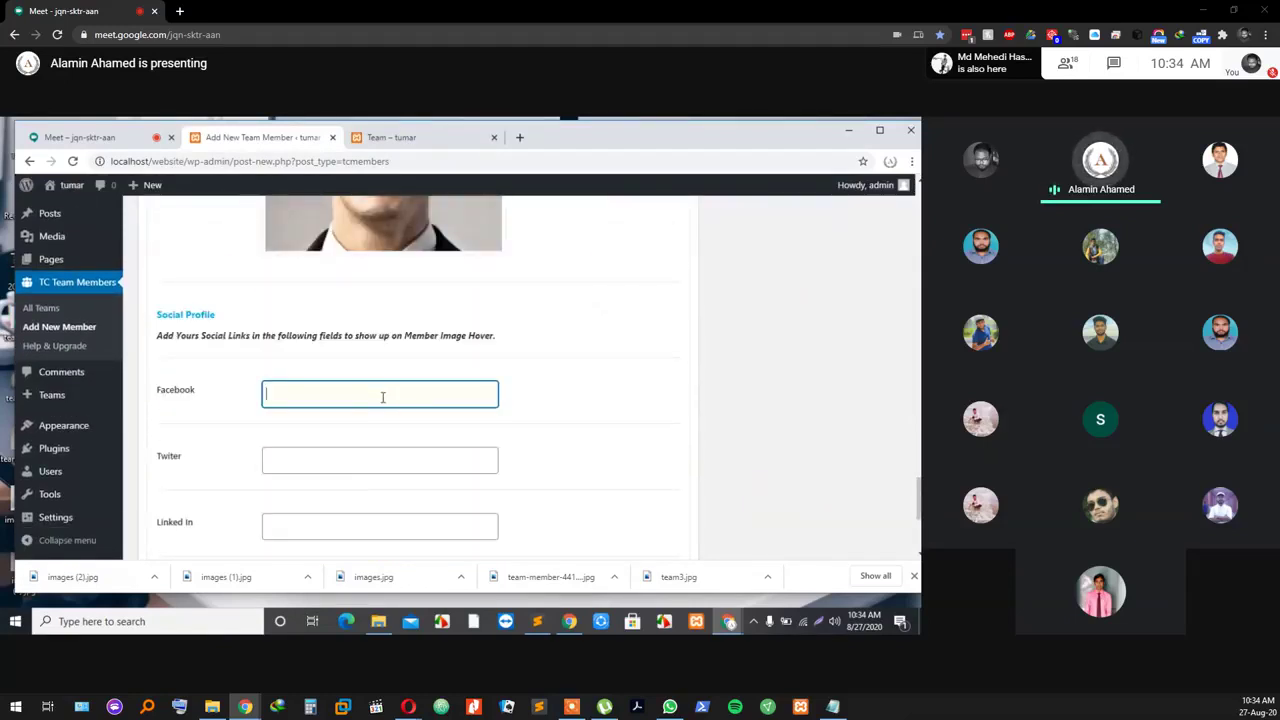
click(326, 483)
click(326, 463)
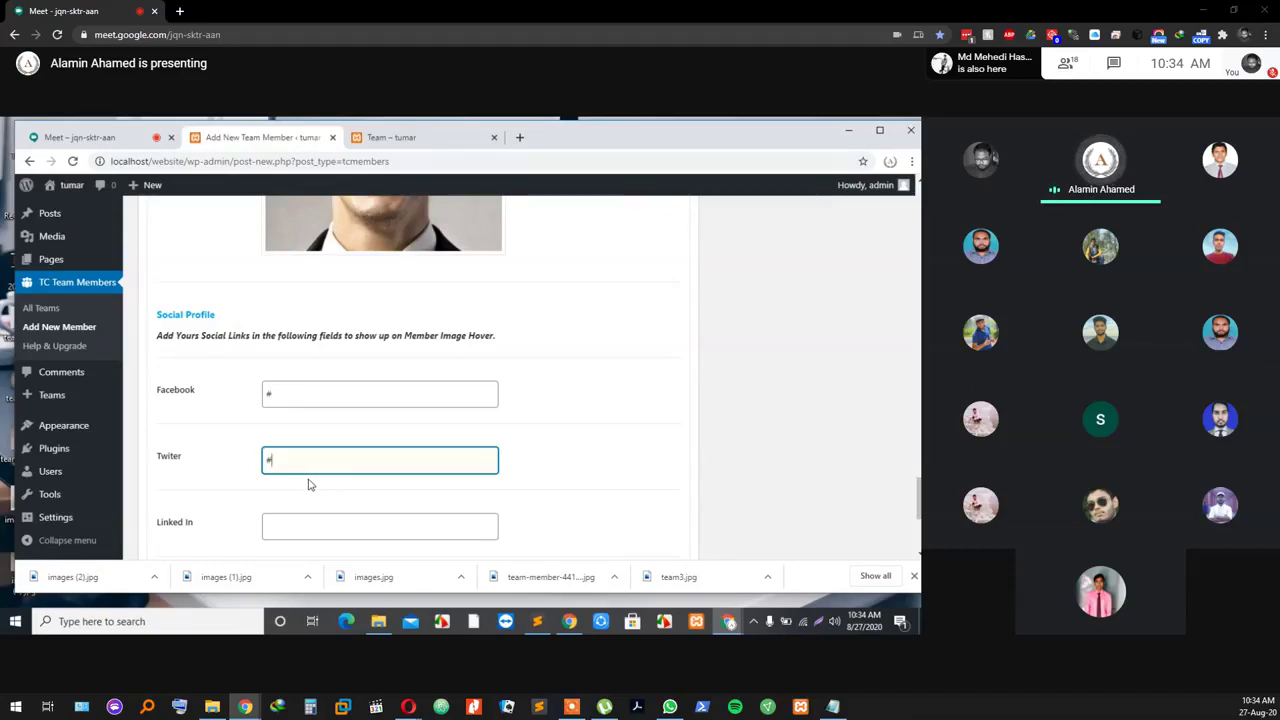
click(300, 522)
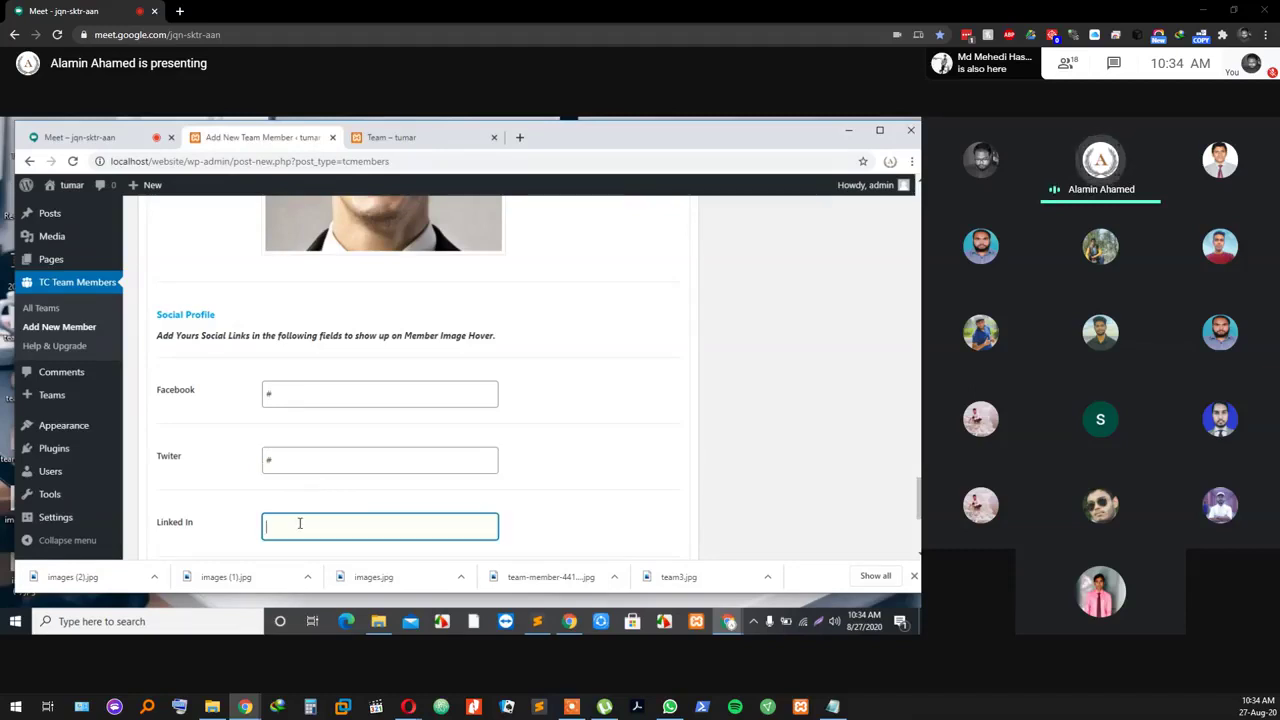
scroll(272, 535, down, 2)
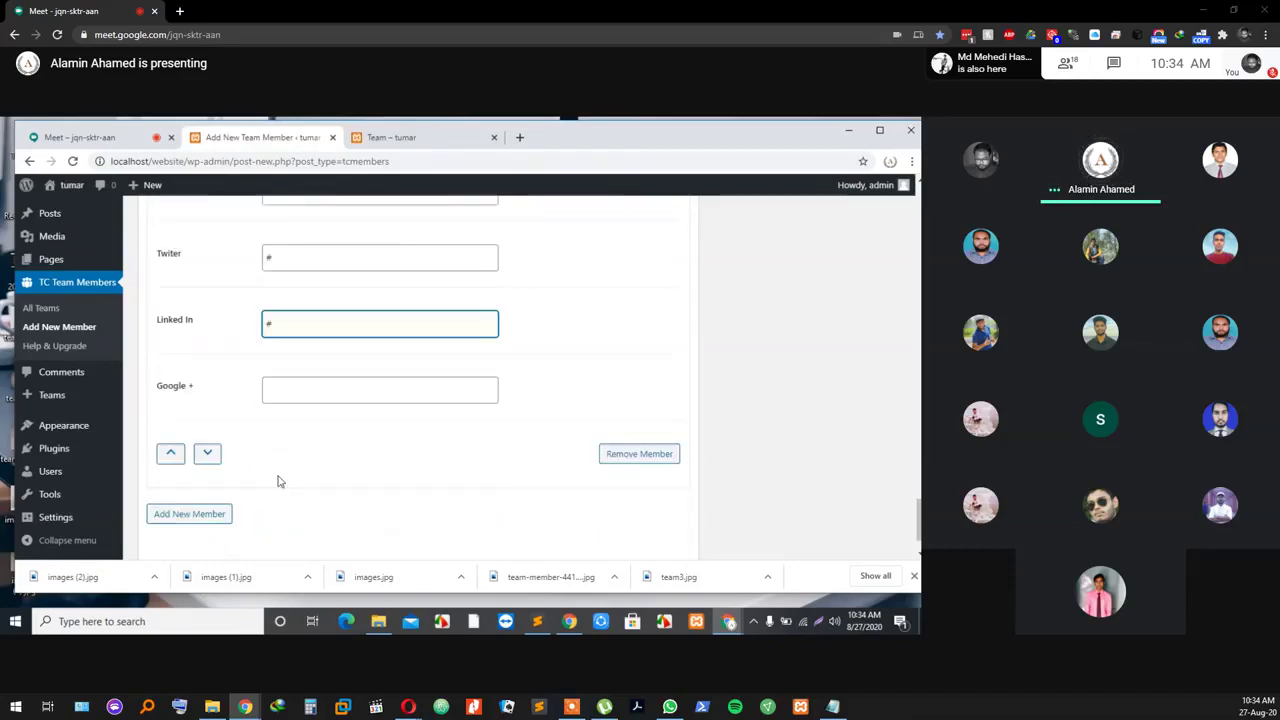
click(321, 389)
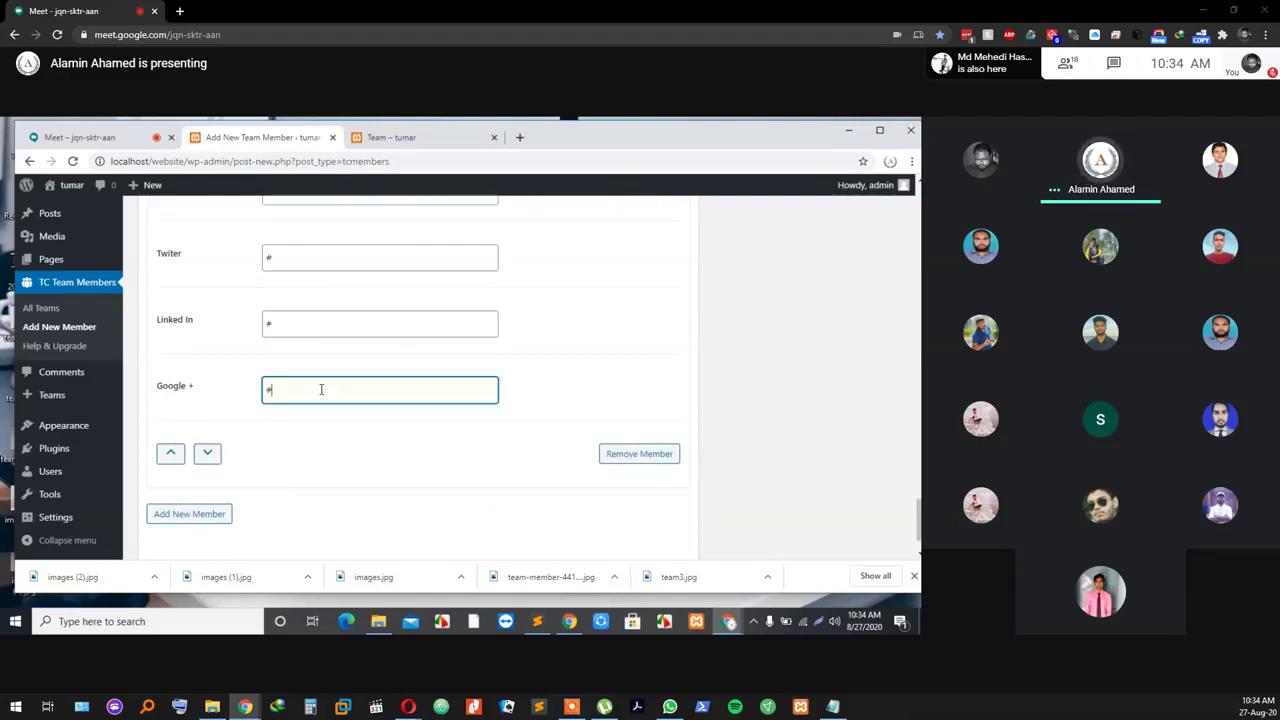
scroll(340, 432, down, 1)
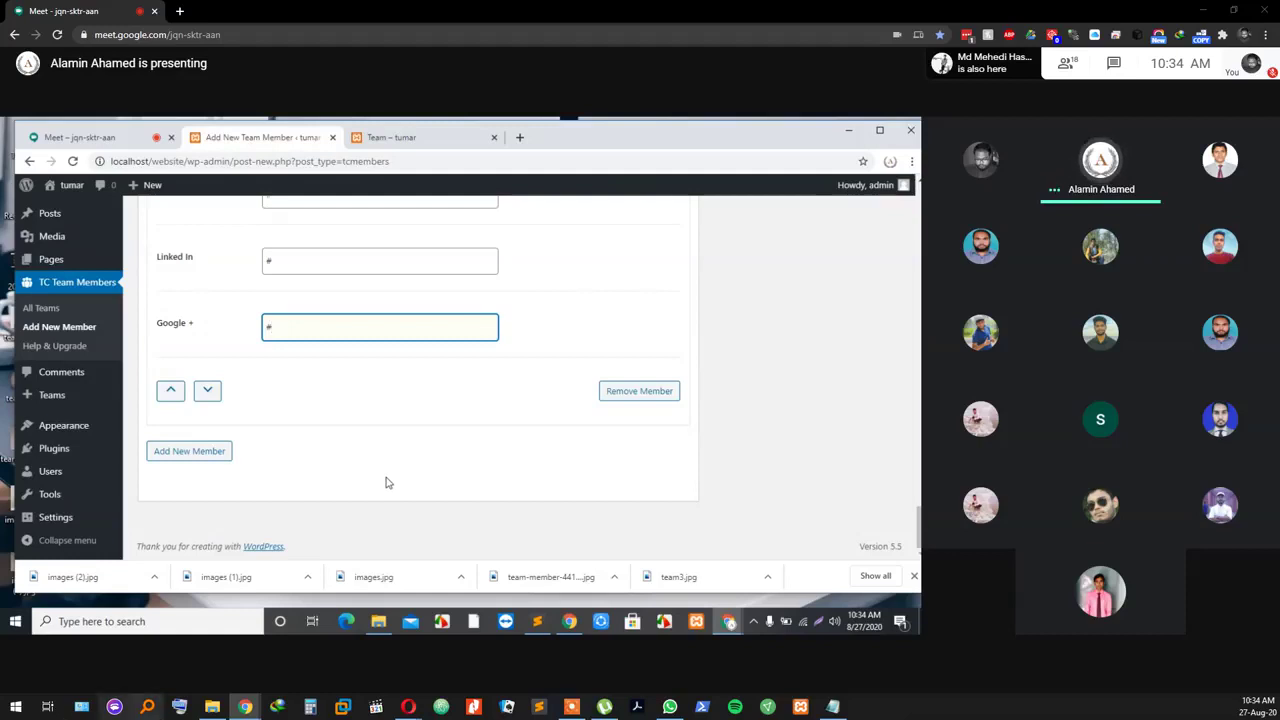
scroll(386, 481, up, 1)
click(593, 665)
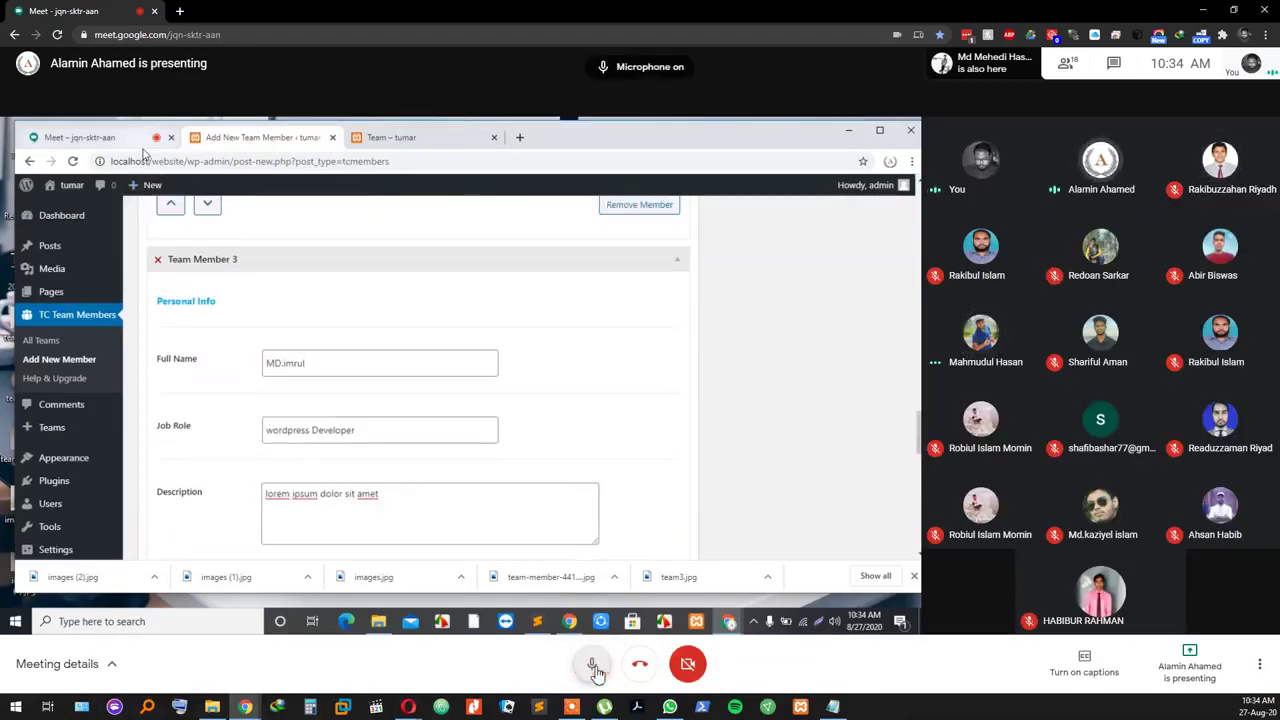
Step: Mute the meeting microphone again
click(593, 665)
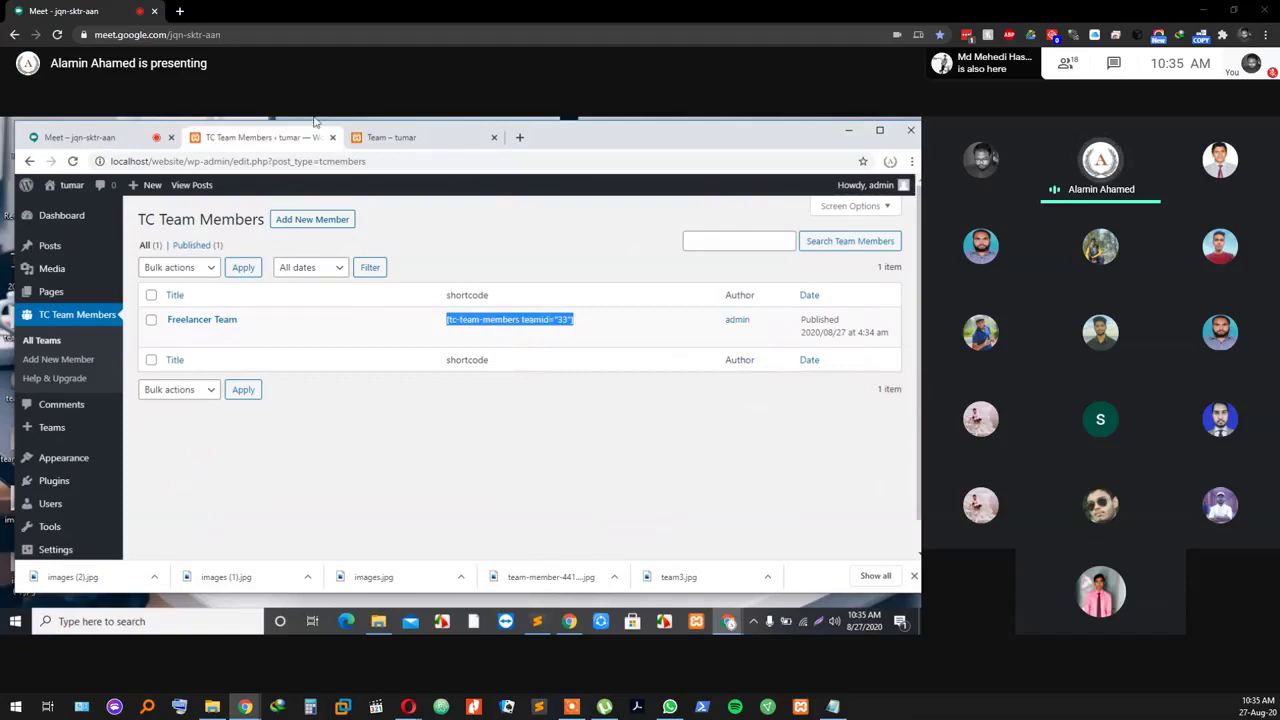
Step: Open the Team page in the editor and insert a new block below its freelancer-team shortcode
click(52, 292)
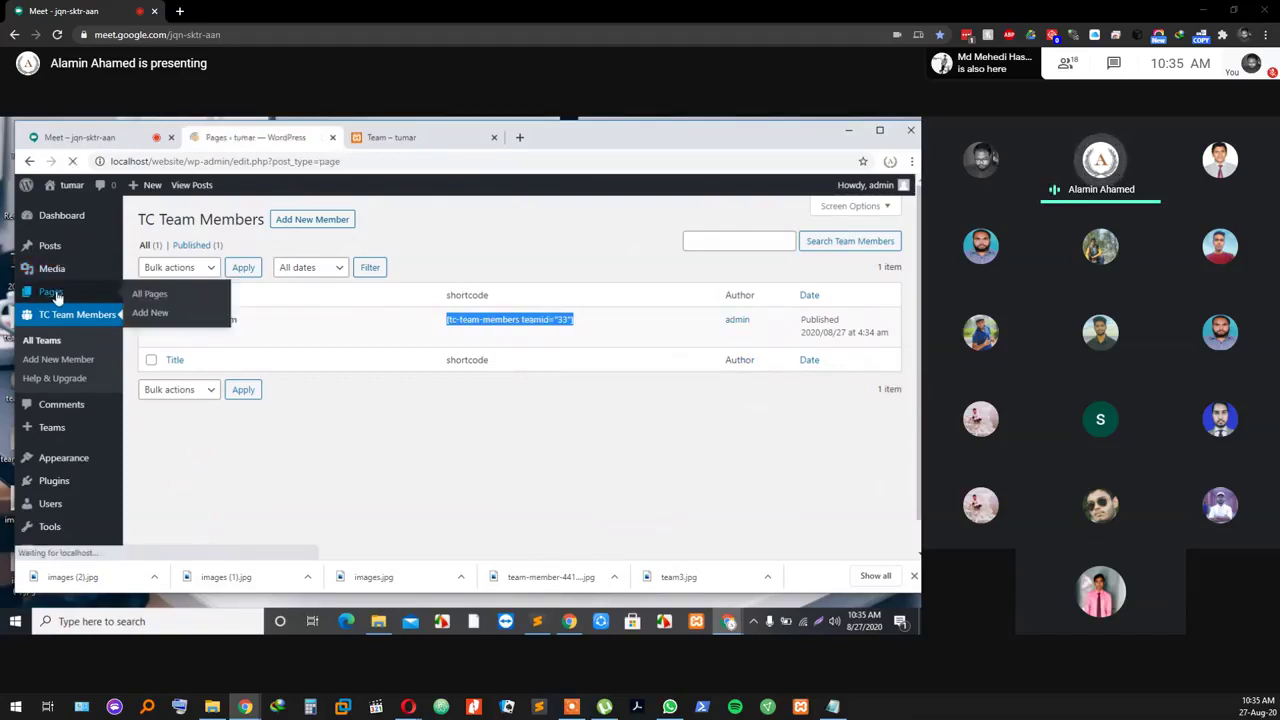
scroll(205, 450, down, 2)
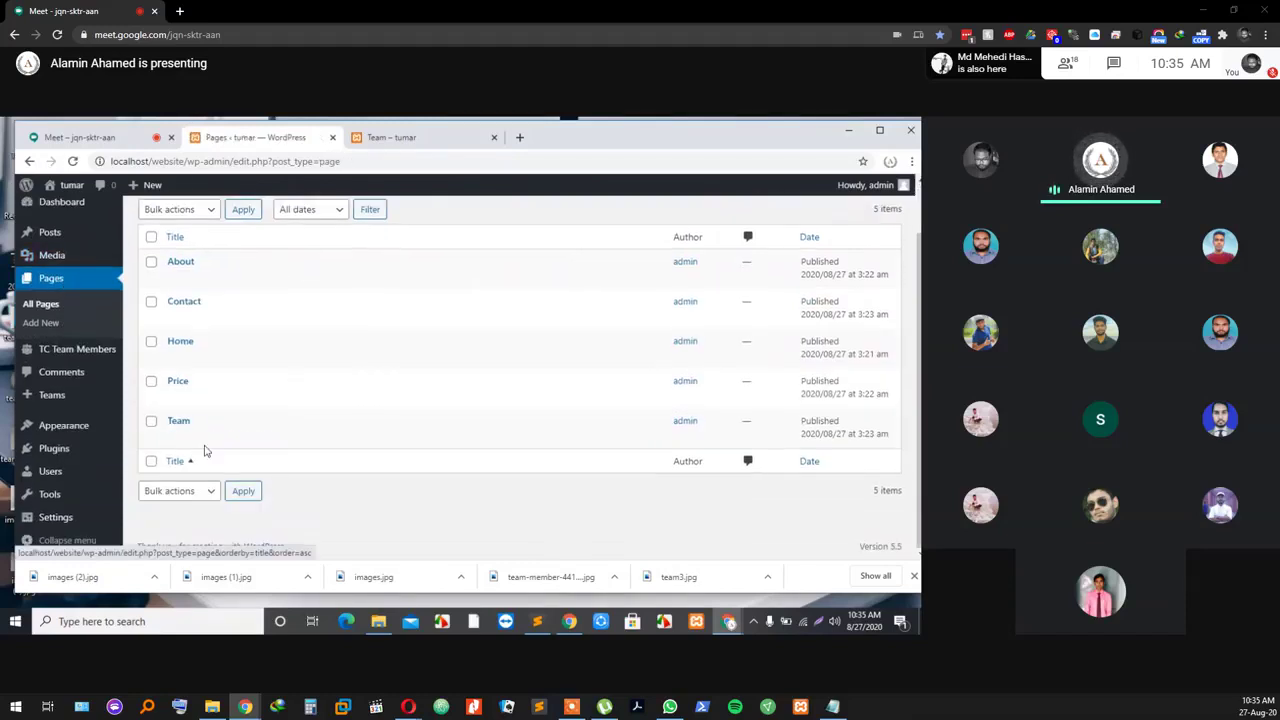
click(175, 440)
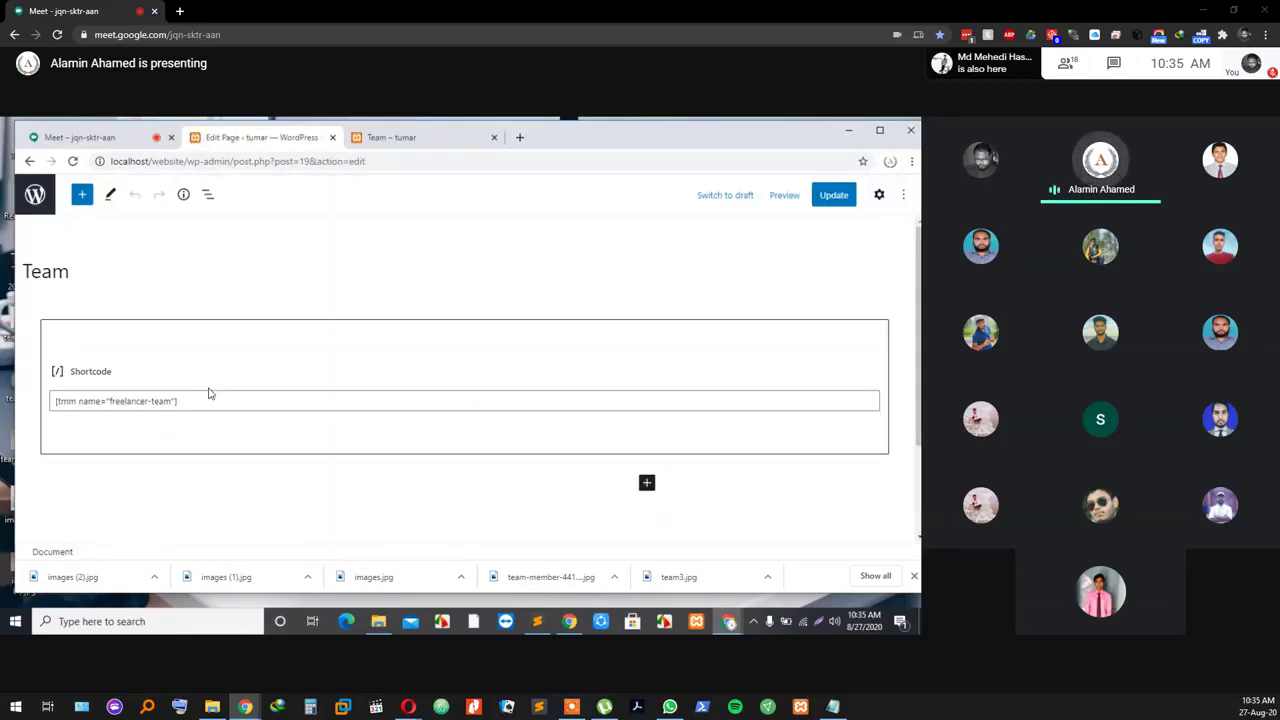
scroll(160, 400, down, 1)
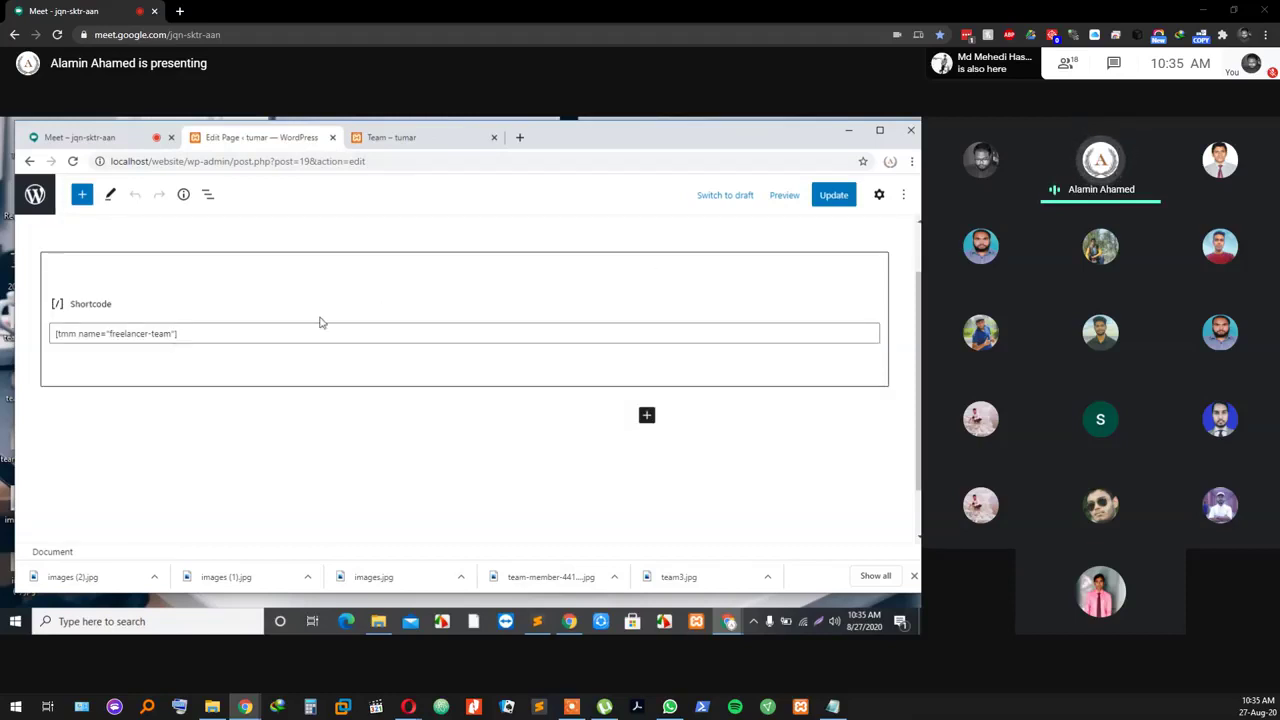
click(268, 335)
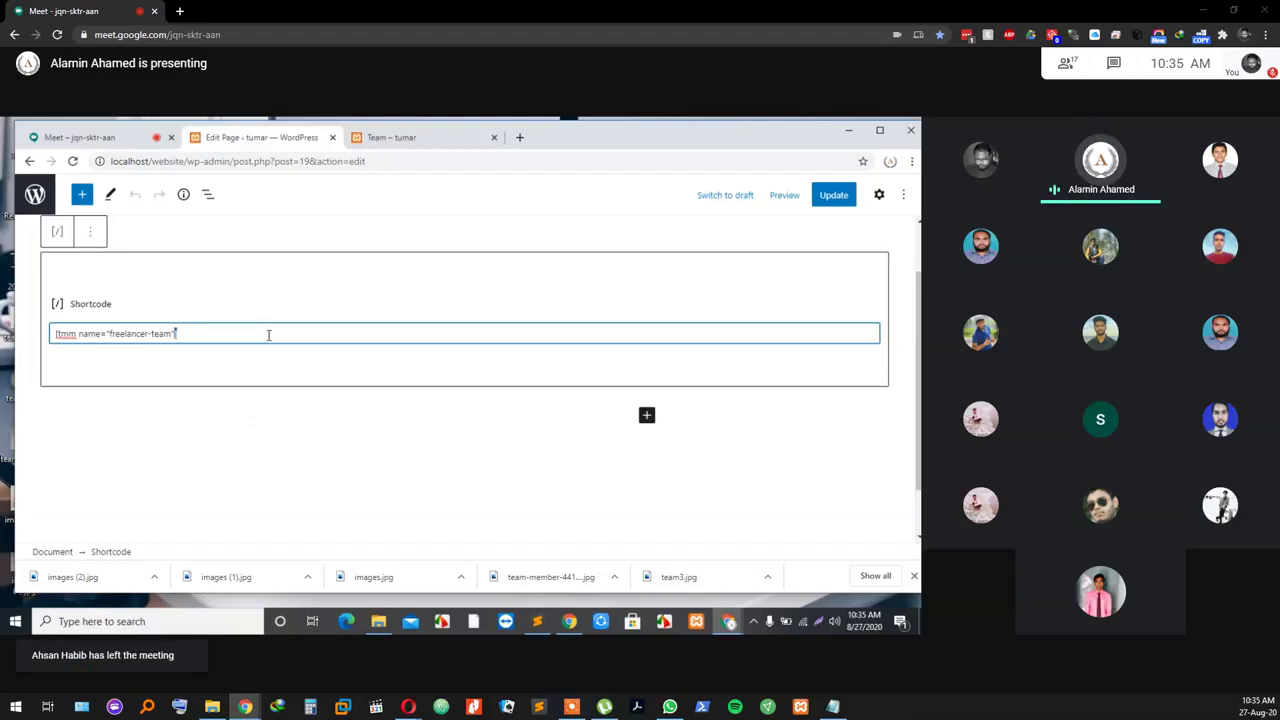
click(646, 415)
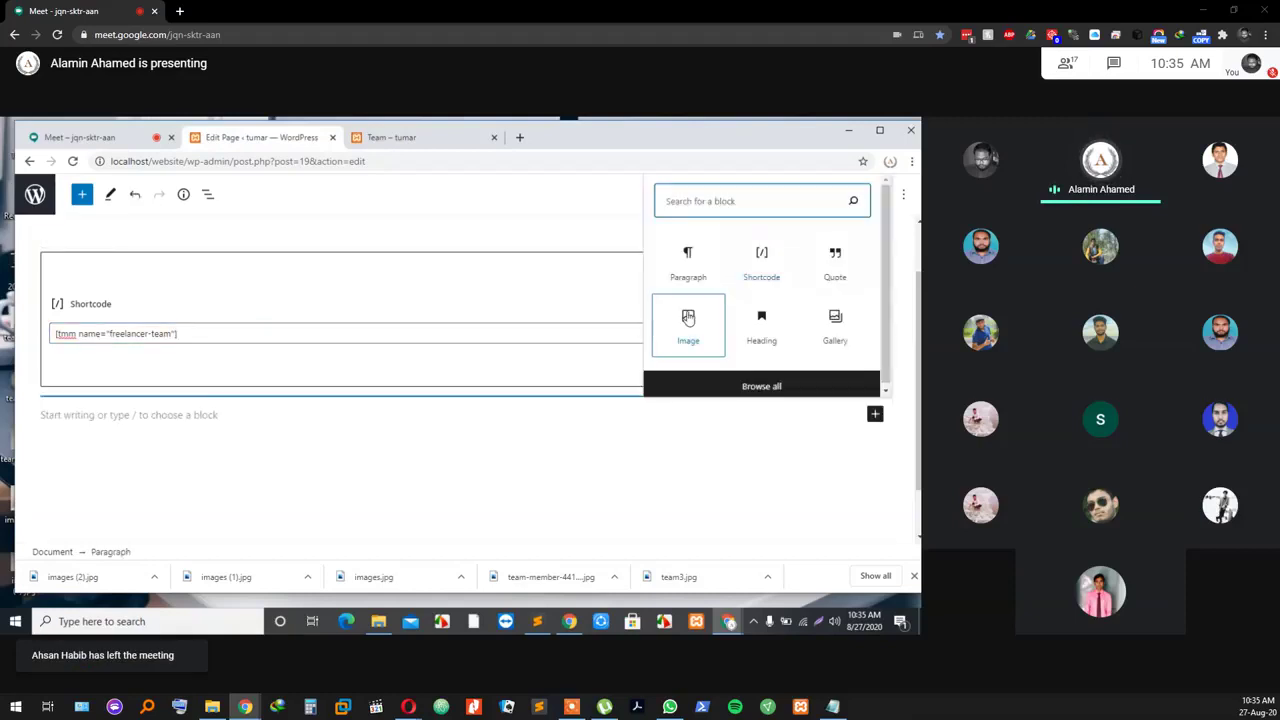
Step: Add a Shortcode block on the Team page containing [tc-team-members teamid="33"]
click(762, 265)
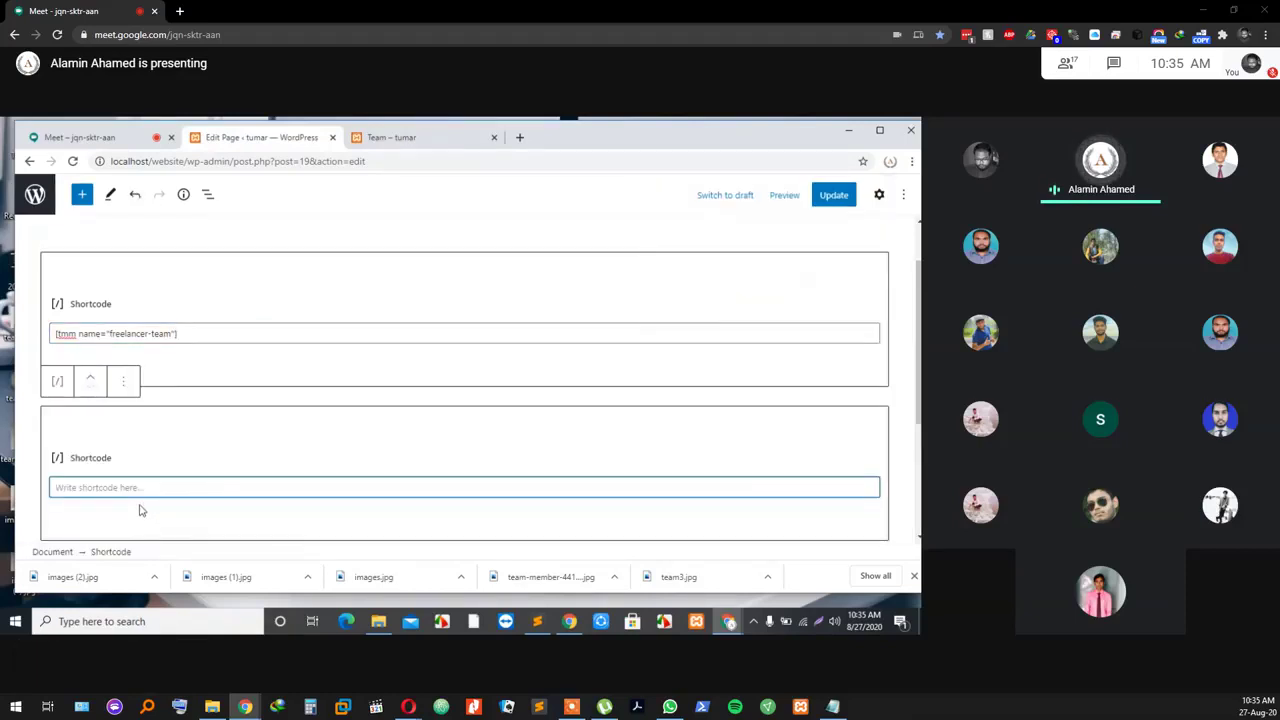
text([tc-team-members teamid="33"])
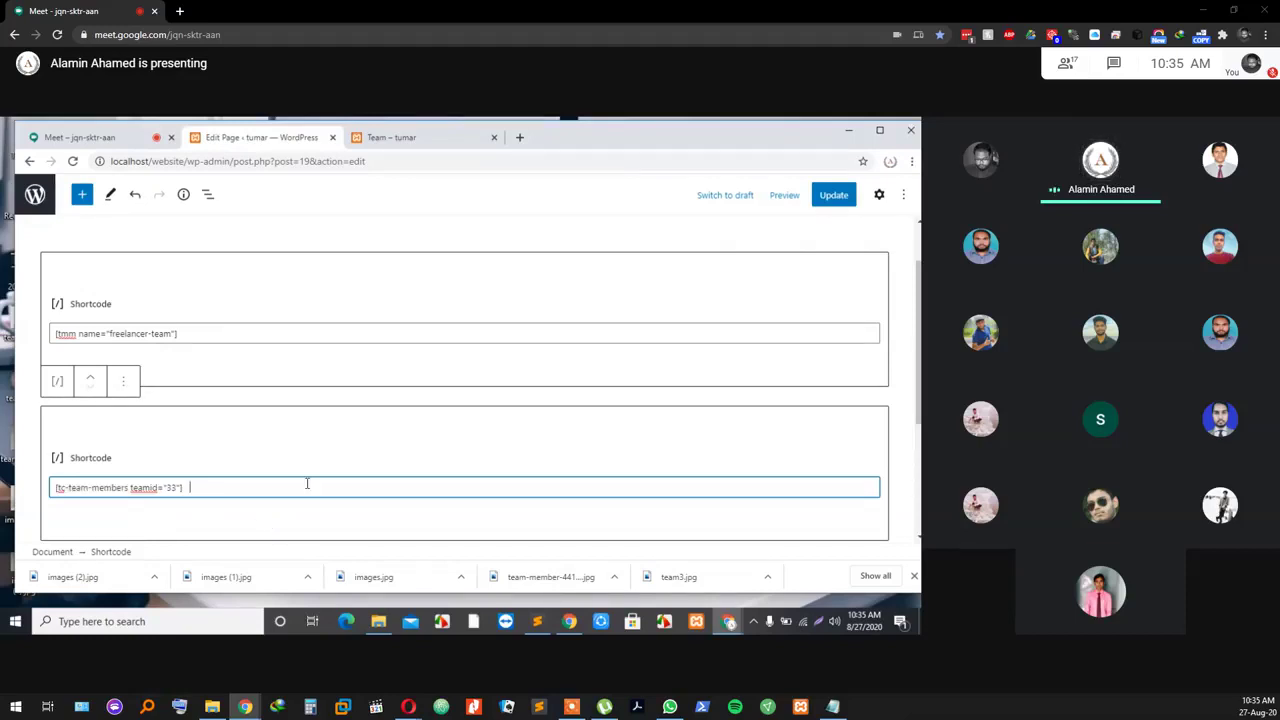
scroll(340, 480, down, 2)
Step: Update the Team page, dismiss the update-failed notice, and retry the update
click(829, 198)
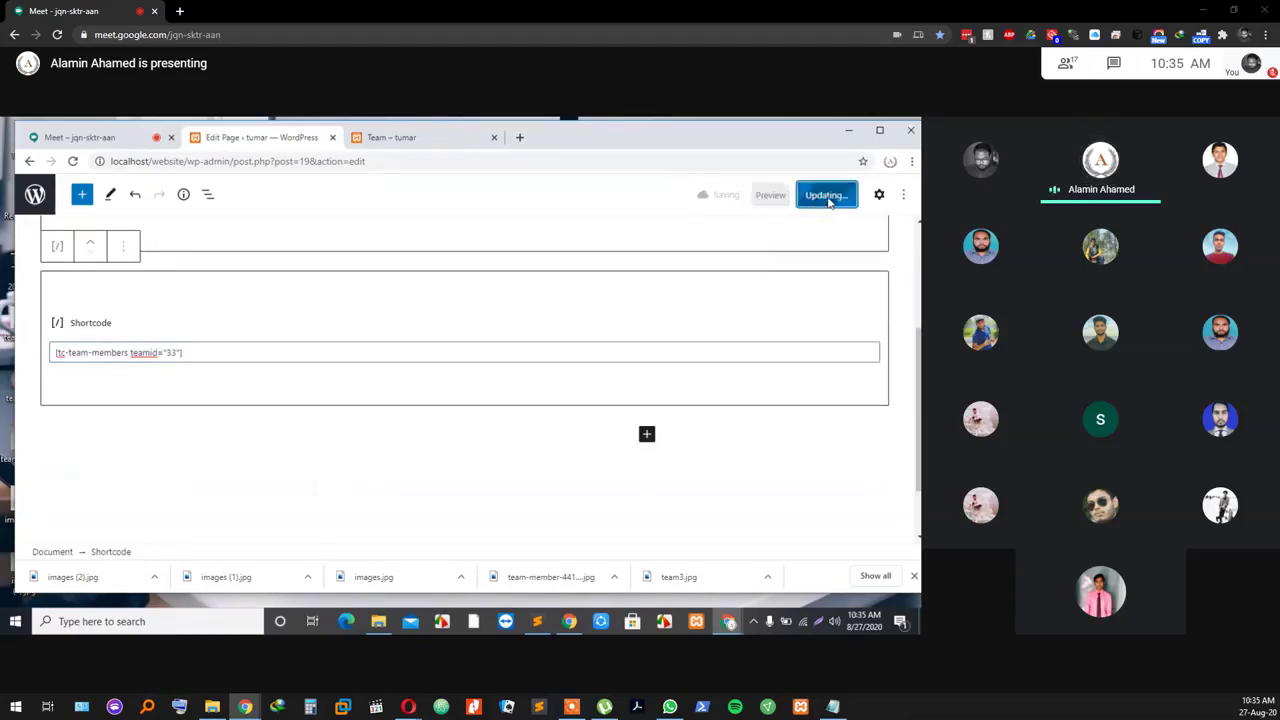
scroll(405, 306, up, 1)
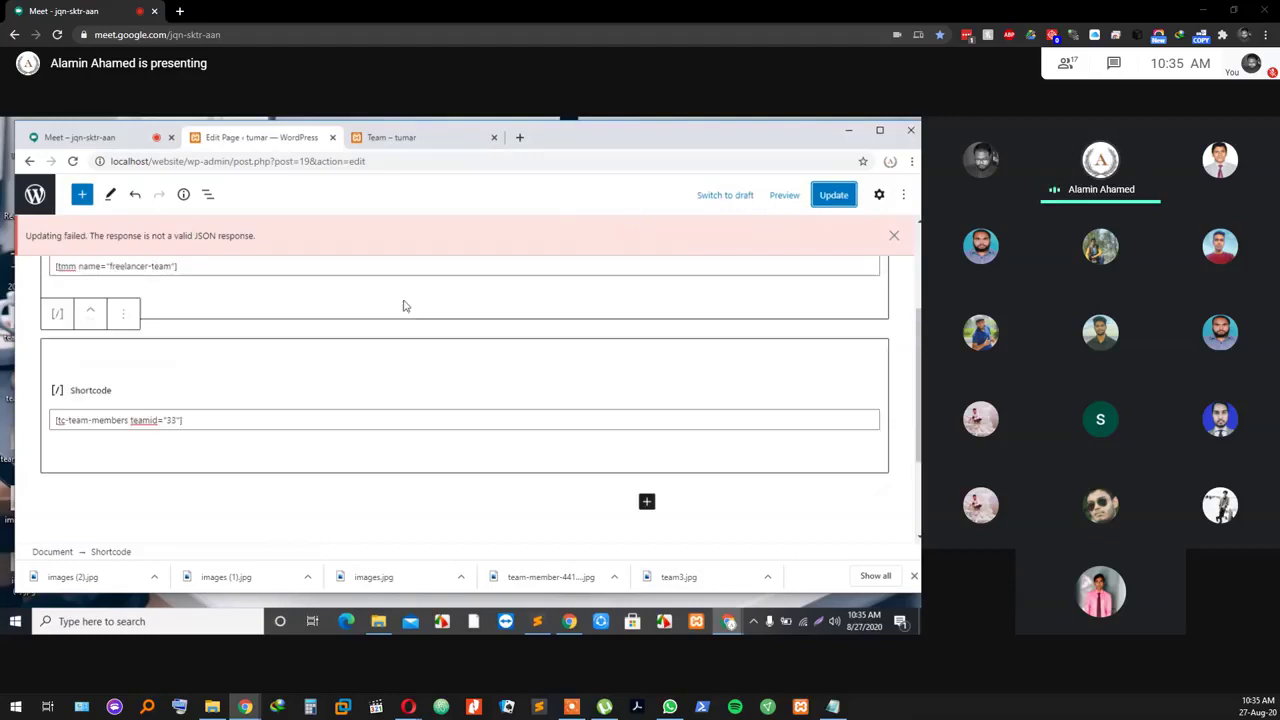
scroll(370, 295, up, 3)
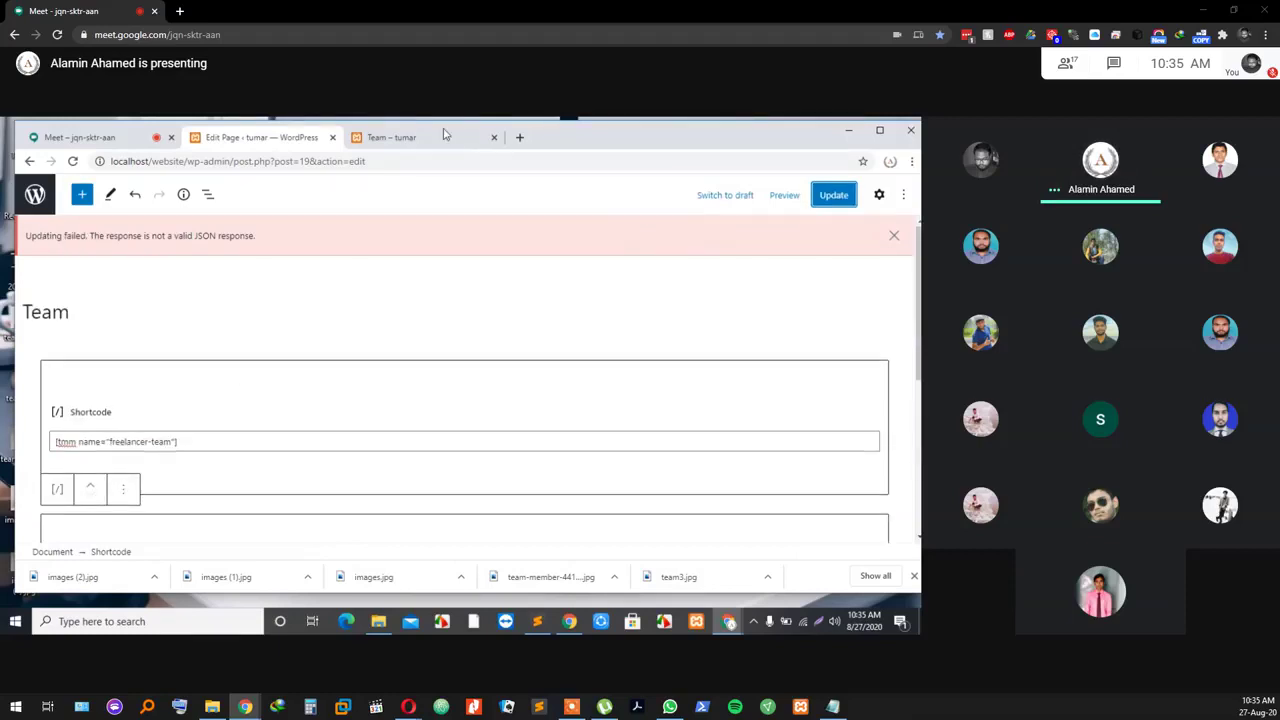
click(895, 237)
click(843, 196)
scroll(232, 285, down, 2)
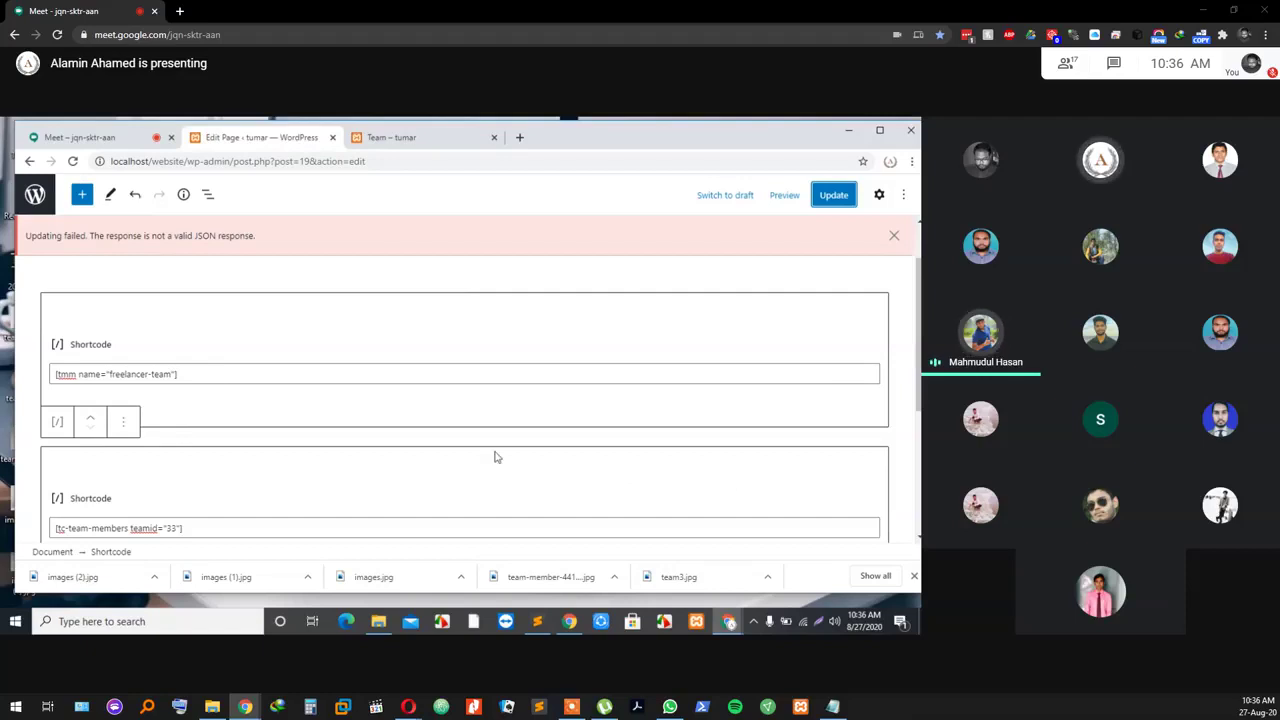
scroll(866, 428, down, 2)
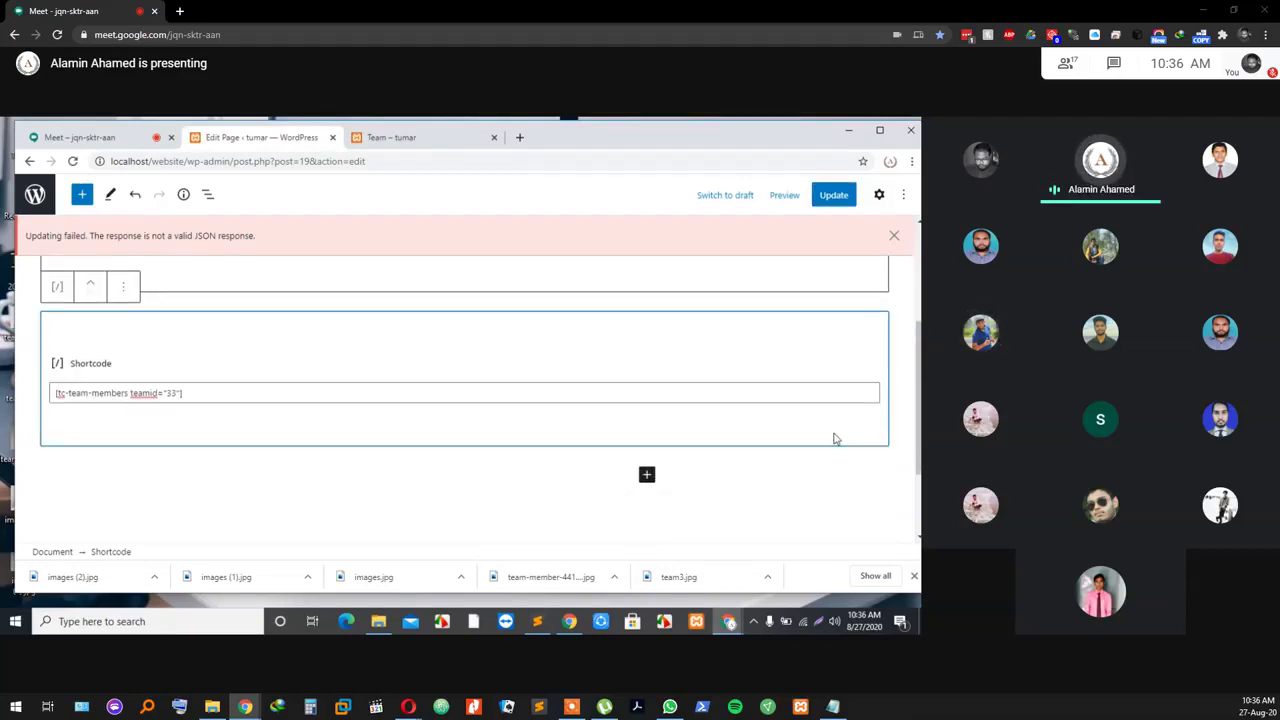
scroll(443, 417, up, 3)
Step: Delete the old freelancer-team shortcode text from its Shortcode block
triple_click(196, 441)
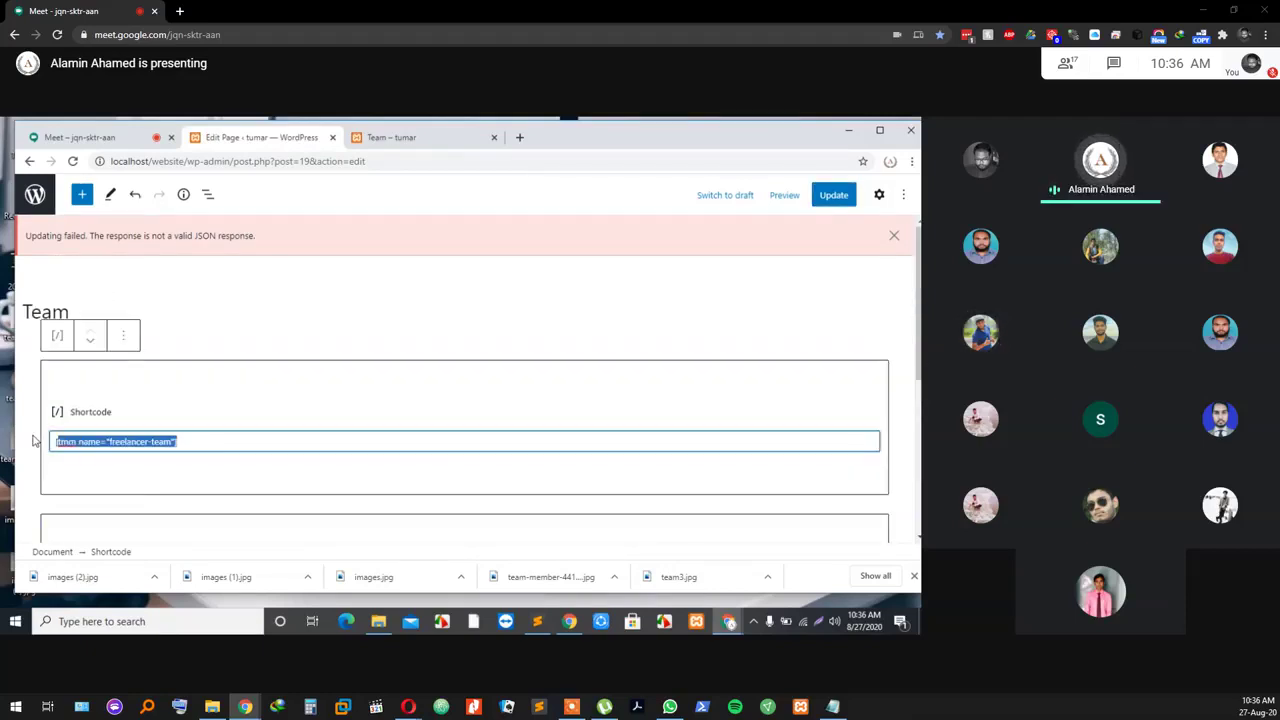
key(BackSpace)
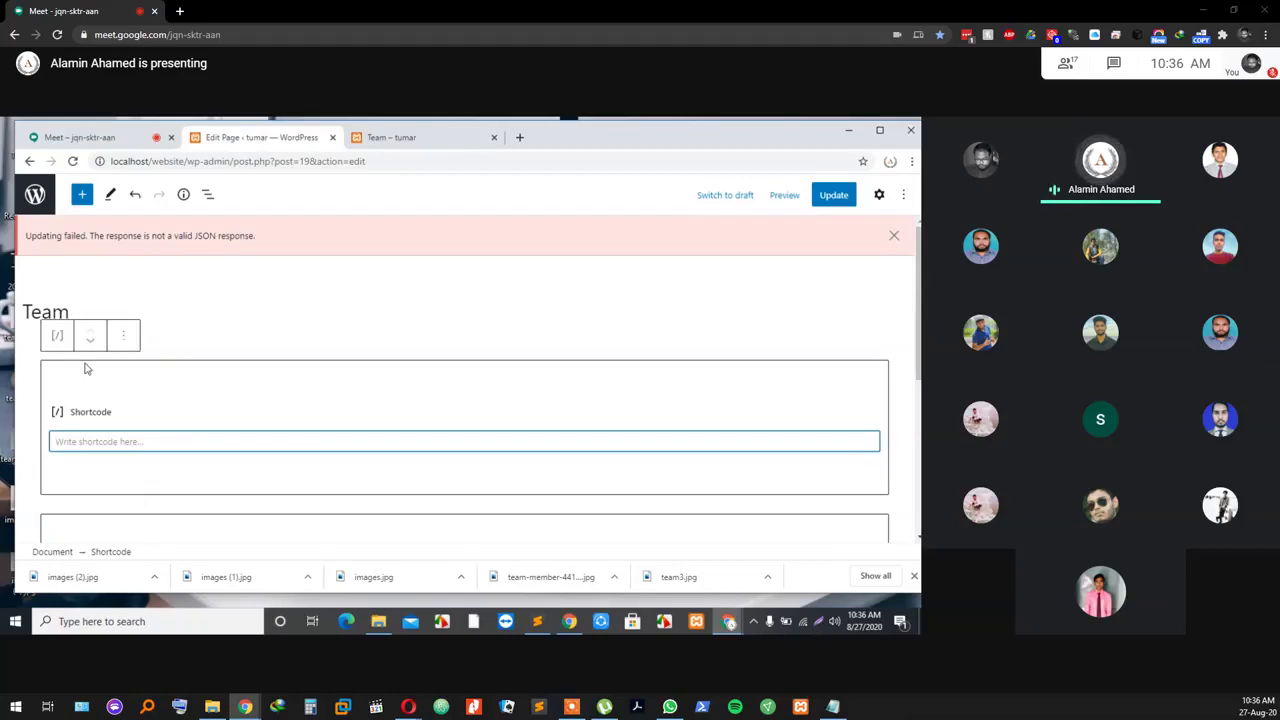
click(483, 377)
scroll(557, 389, down, 2)
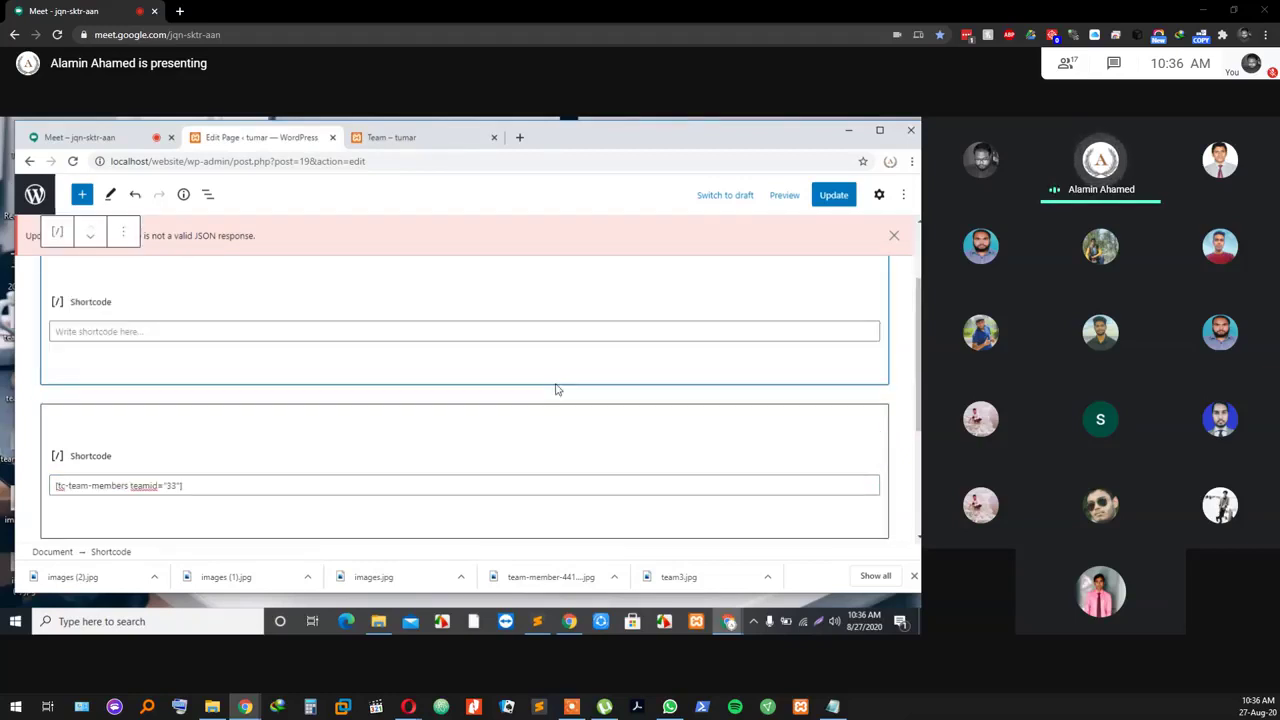
right_click(487, 349)
click(443, 348)
scroll(444, 346, up, 2)
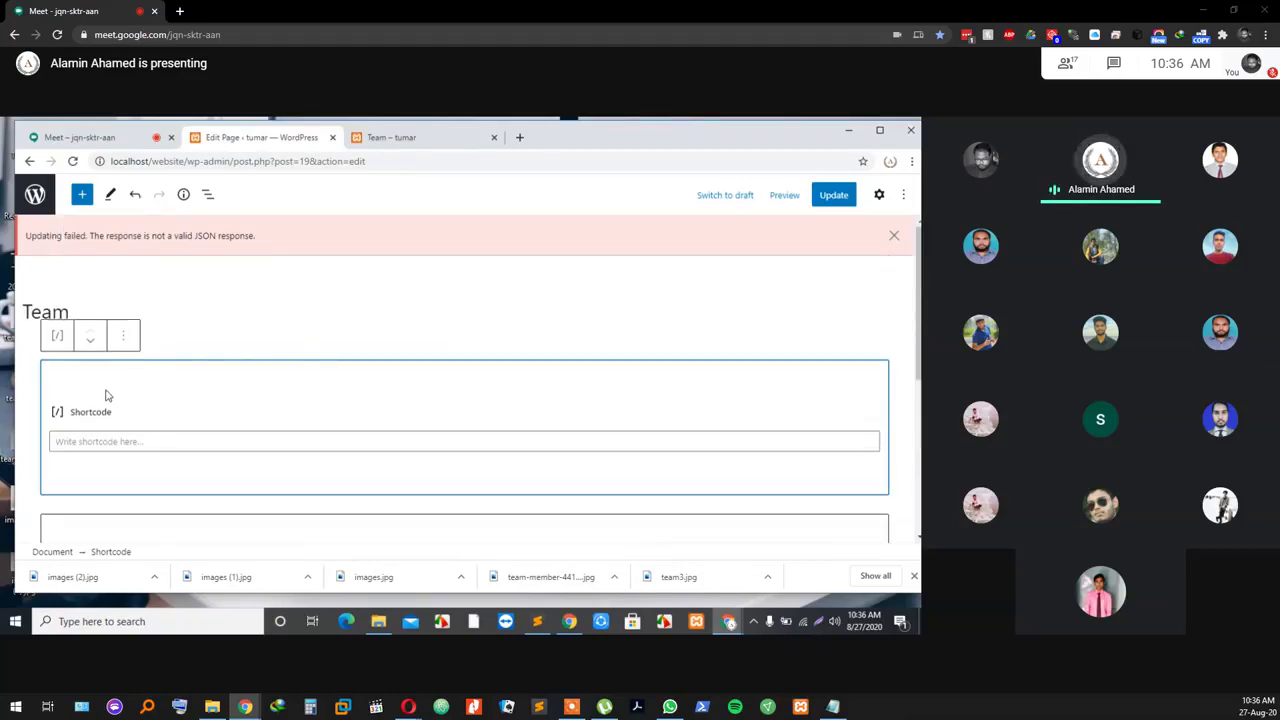
click(151, 441)
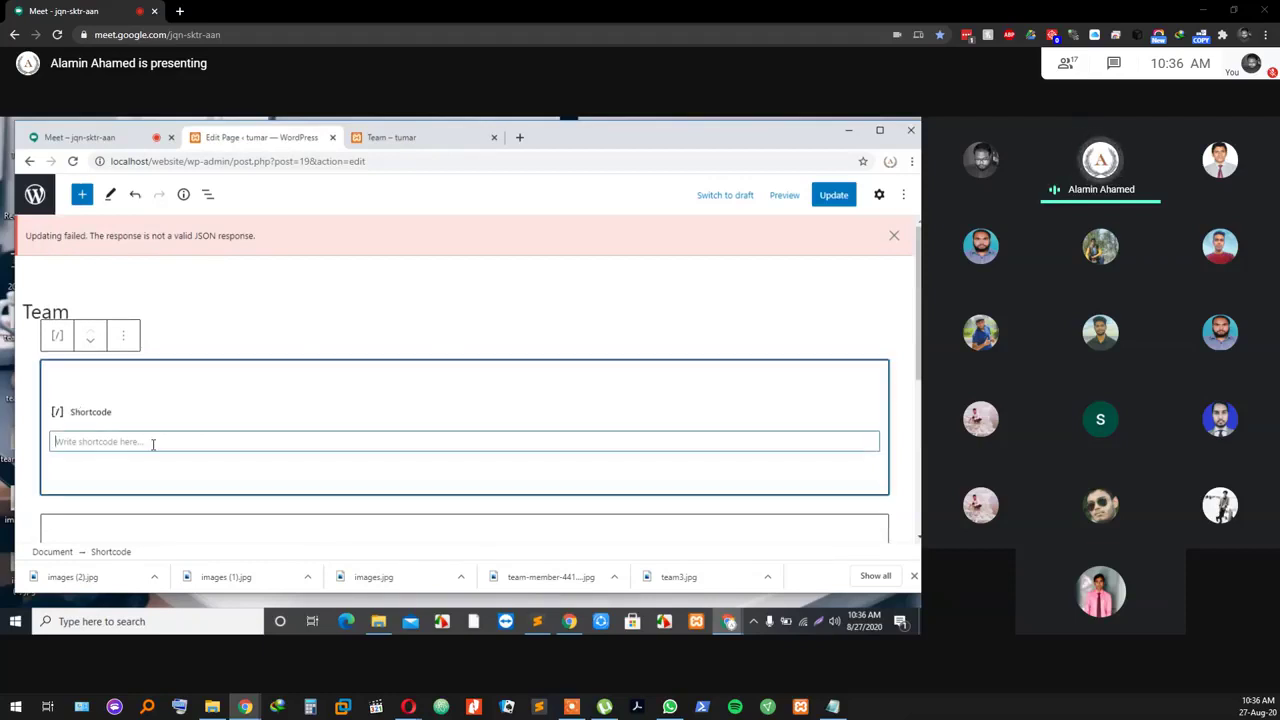
Step: Update the Team page, dismiss the update error, and view the live Team page
click(826, 202)
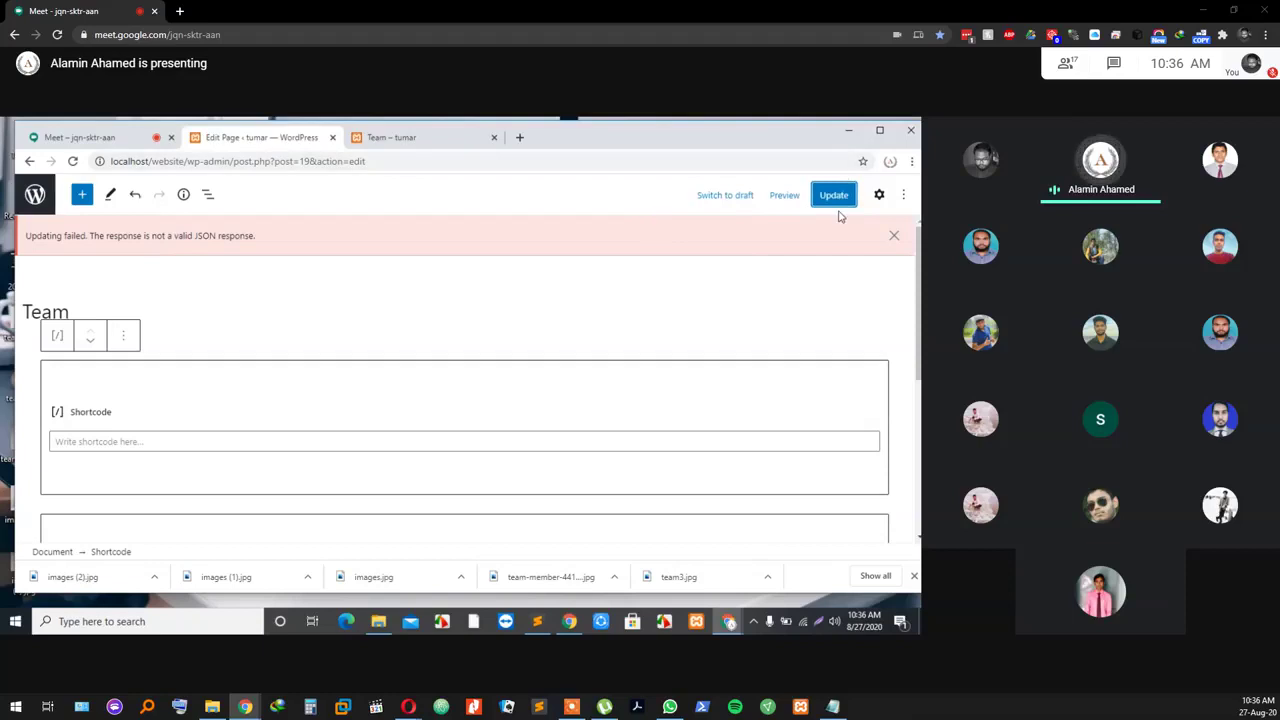
click(834, 196)
click(894, 236)
click(894, 235)
click(407, 140)
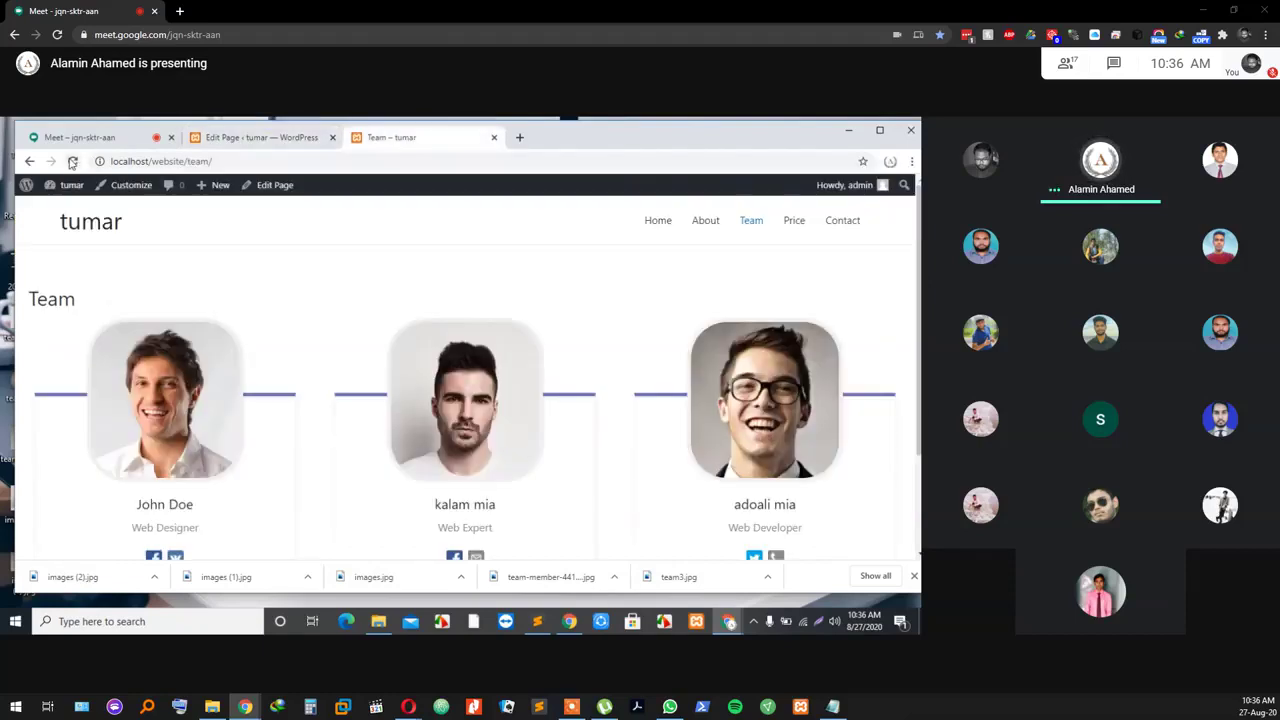
Step: Reload the live Team page to show the Freelancer Team's three member cards
click(72, 162)
scroll(392, 334, down, 2)
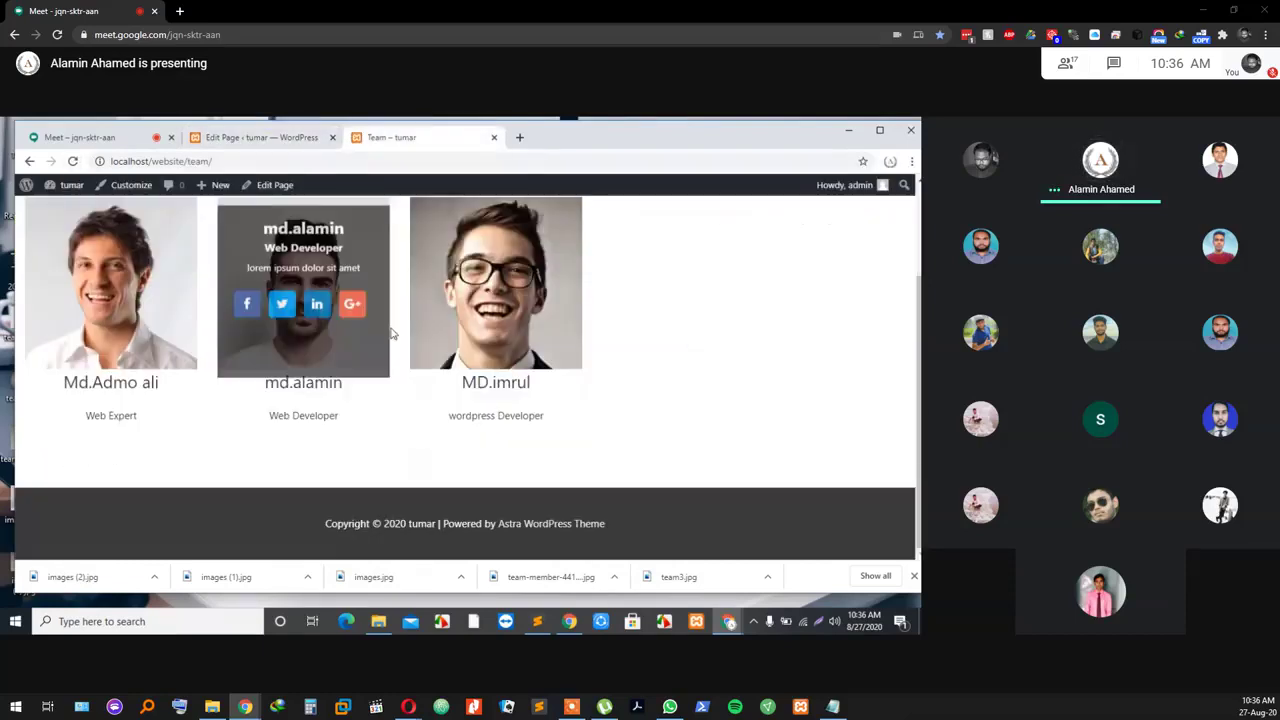
scroll(727, 296, up, 2)
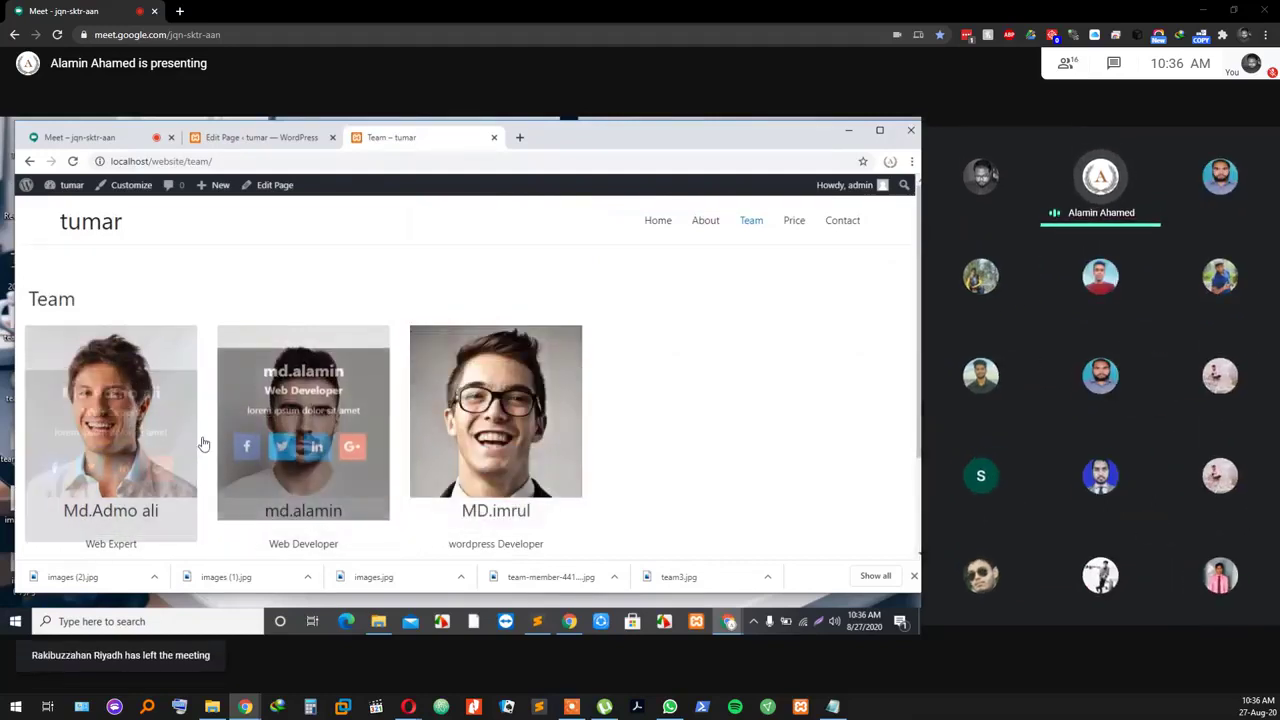
click(255, 137)
scroll(114, 451, down, 1)
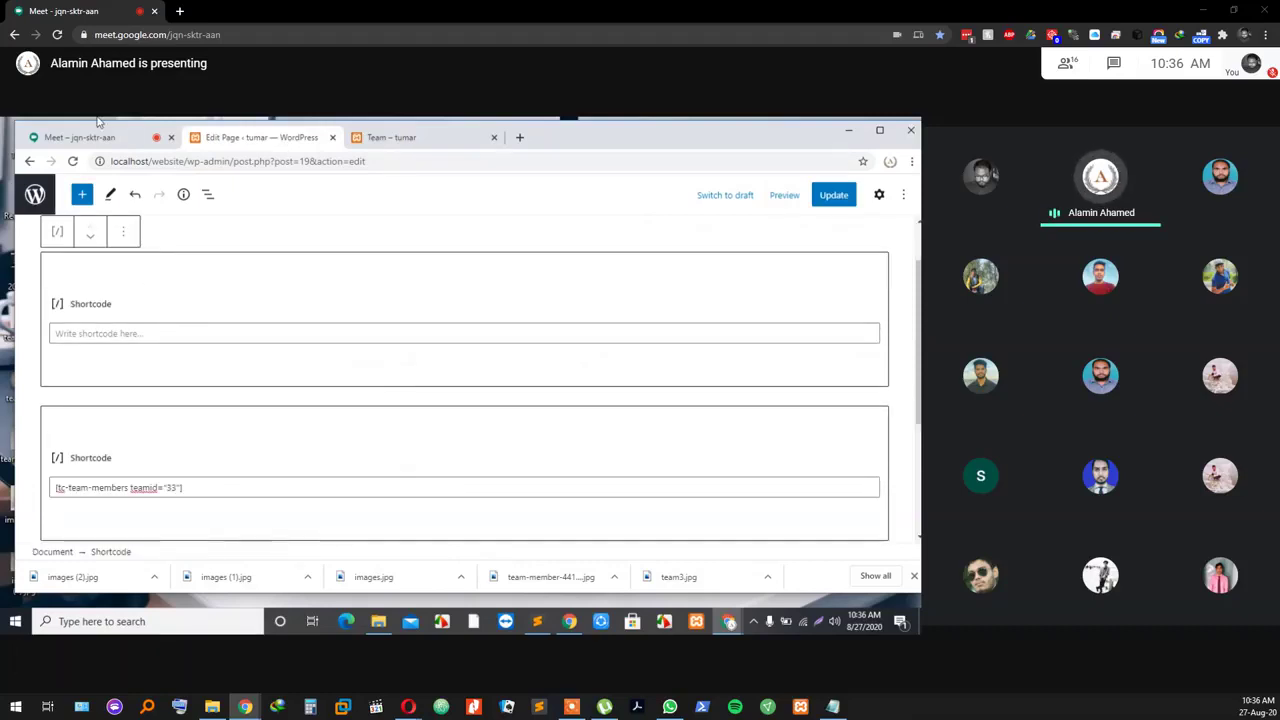
click(110, 142)
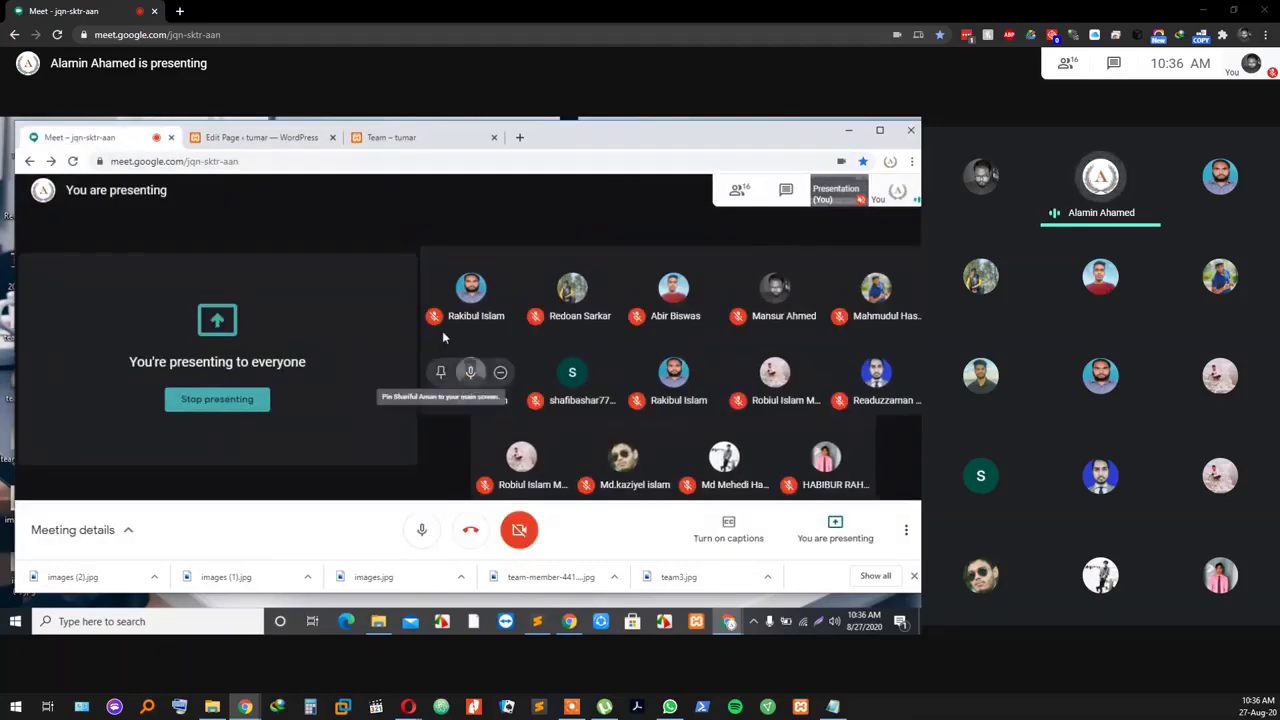
click(309, 138)
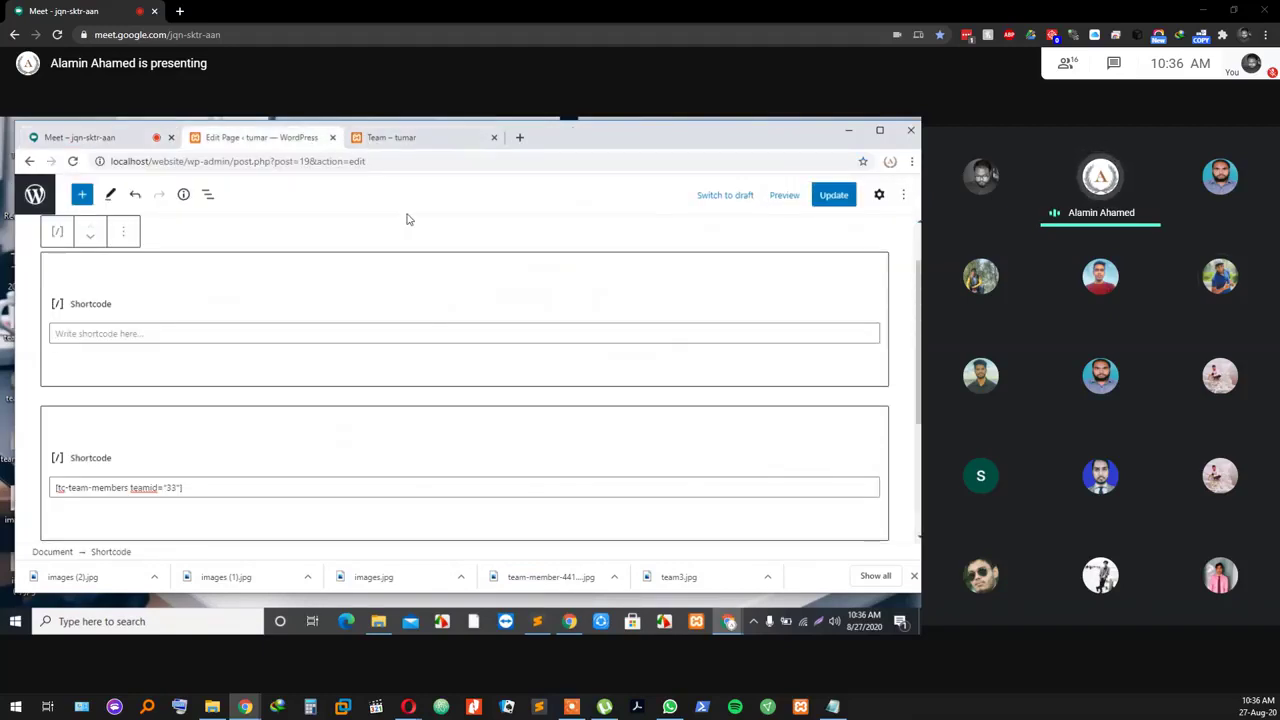
click(416, 140)
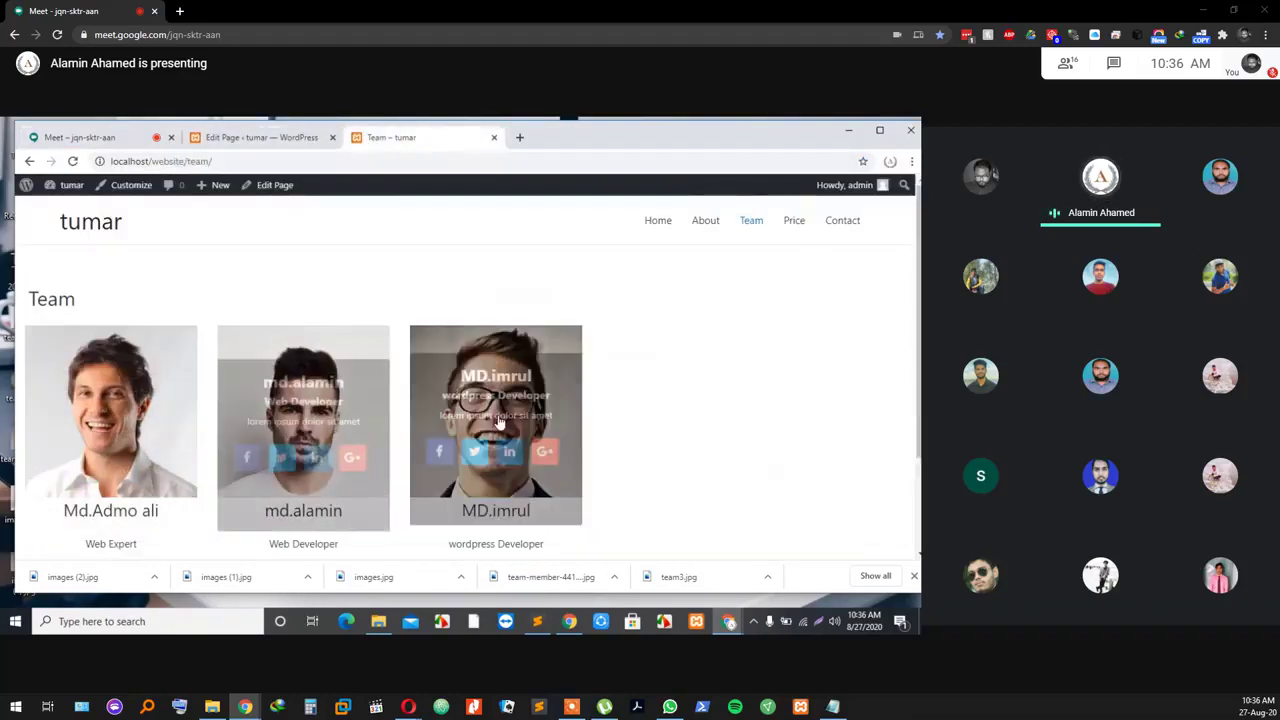
mouse_move(145, 415)
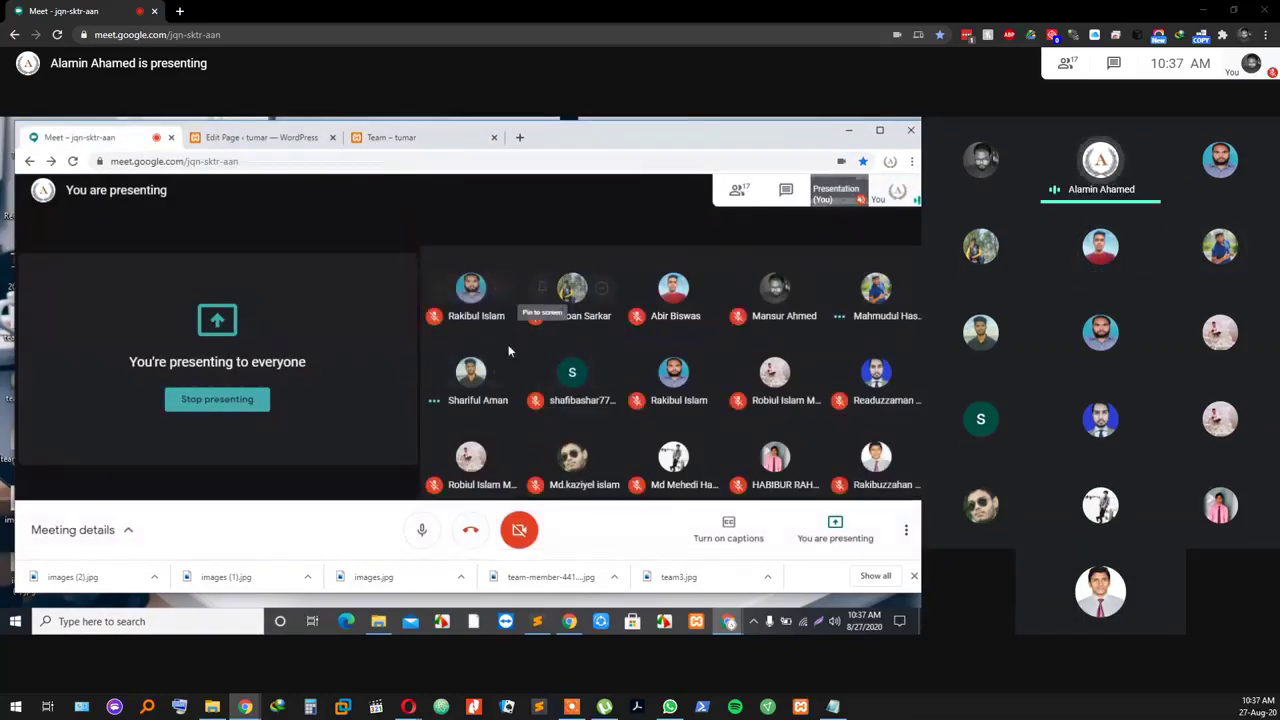
Step: Toggle the Meet microphone on, then mute it again
mouse_move(565, 675)
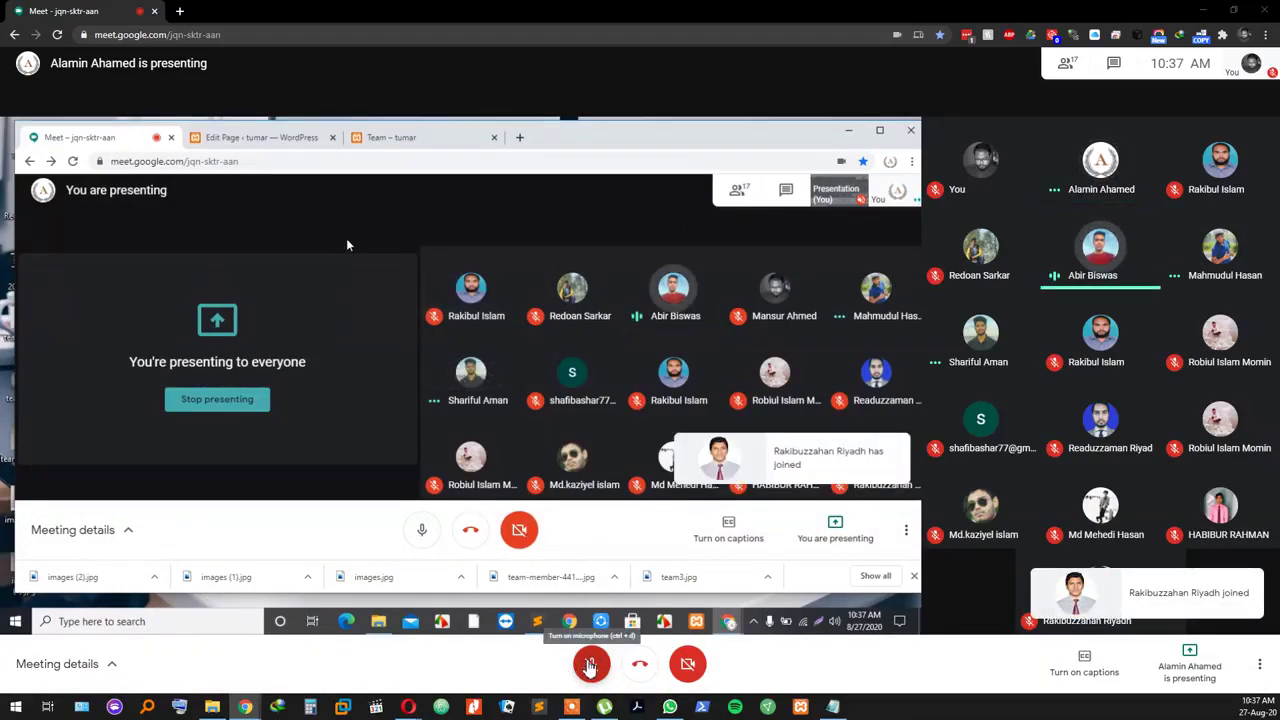
click(590, 665)
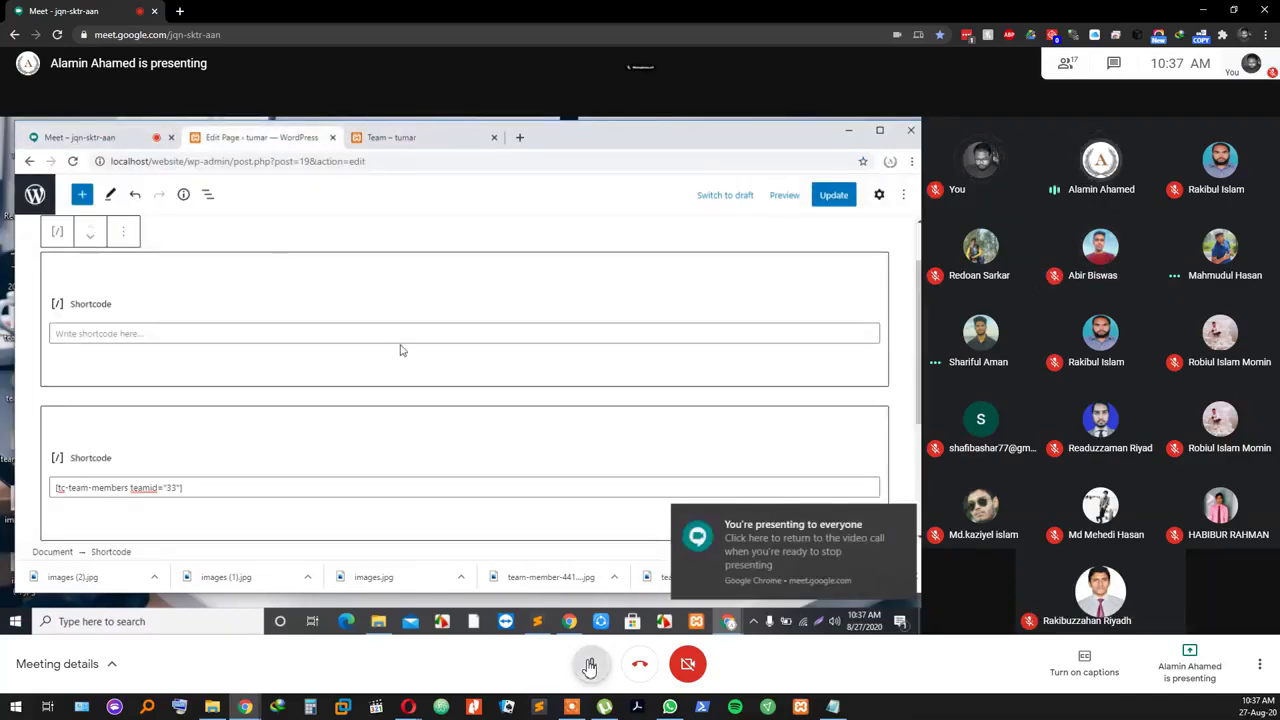
click(590, 665)
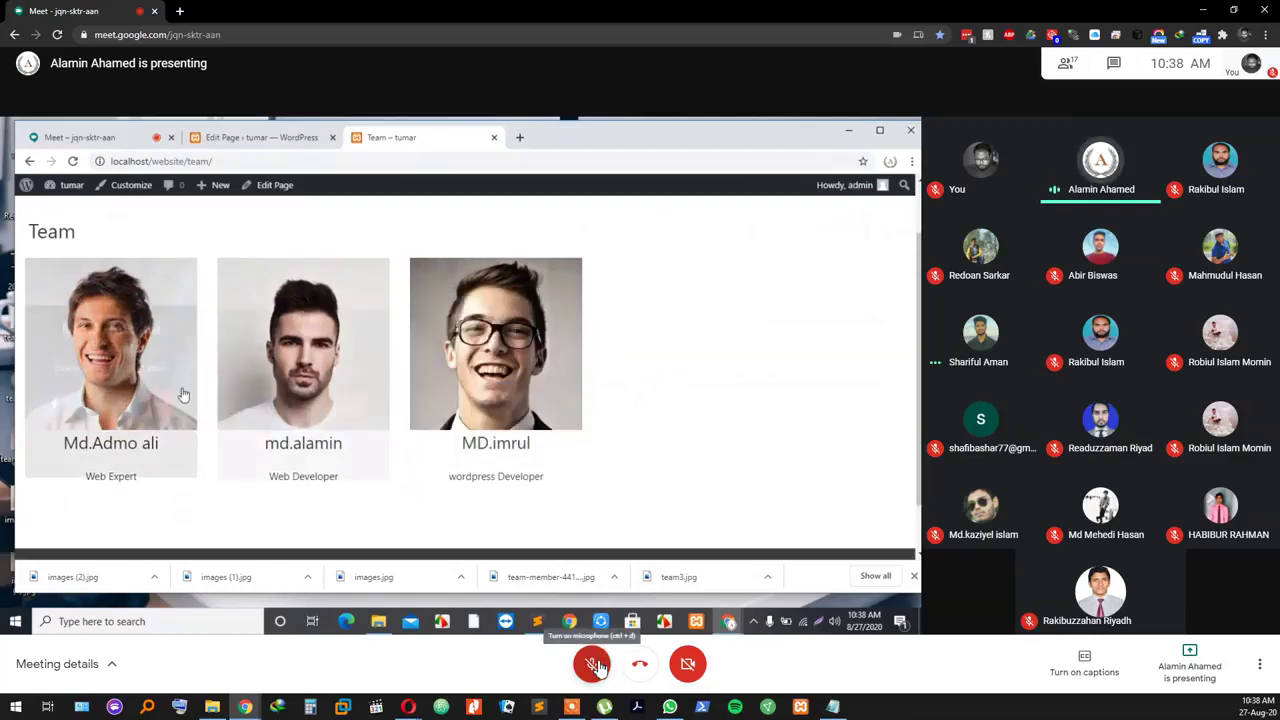
click(593, 665)
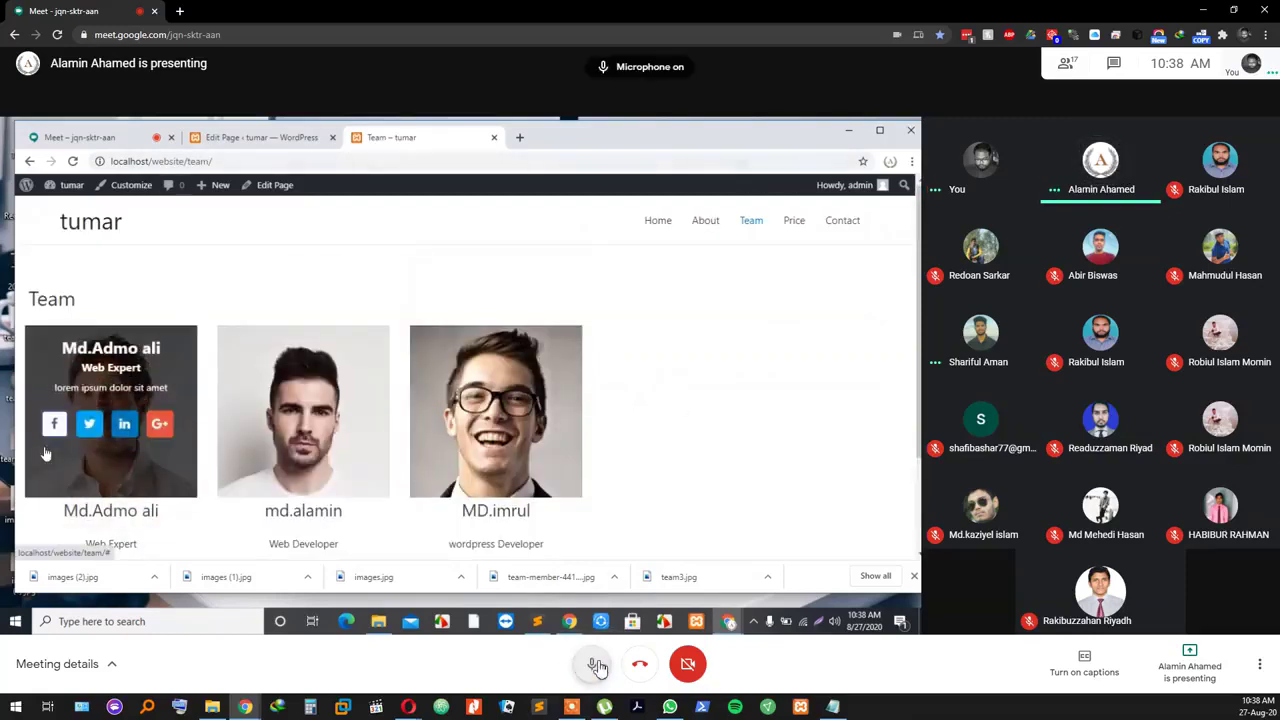
click(597, 666)
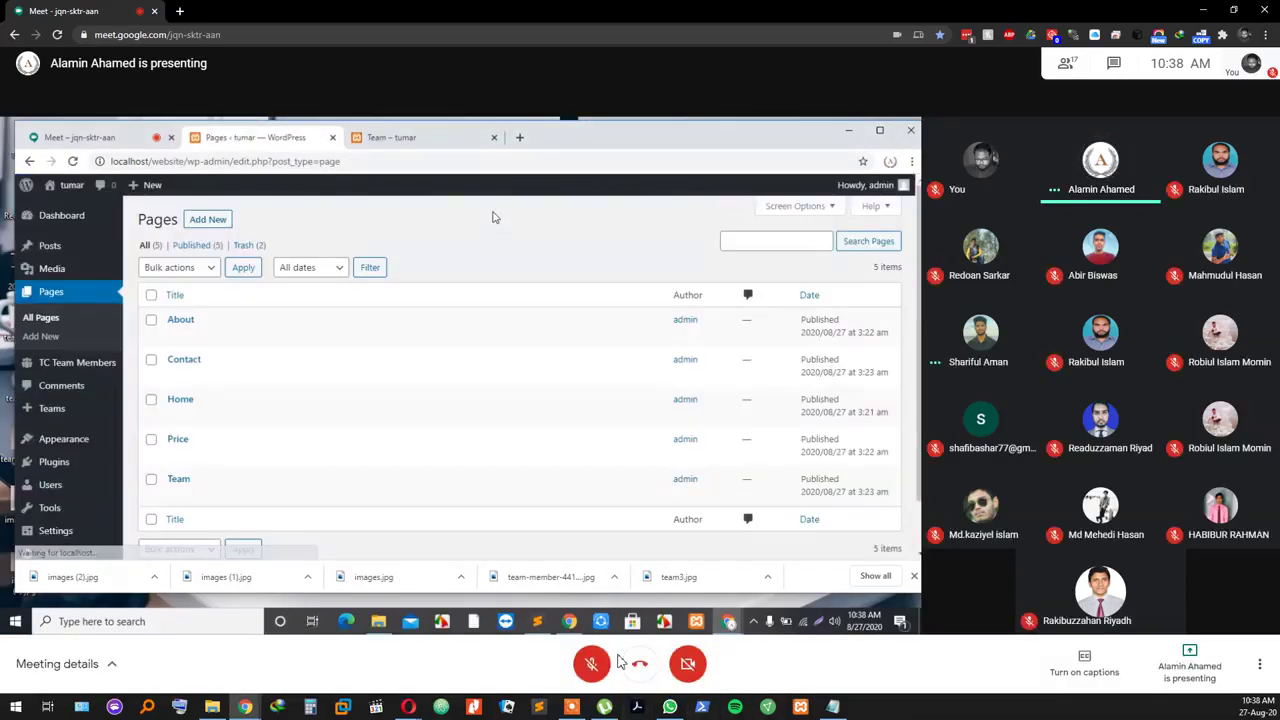
click(594, 668)
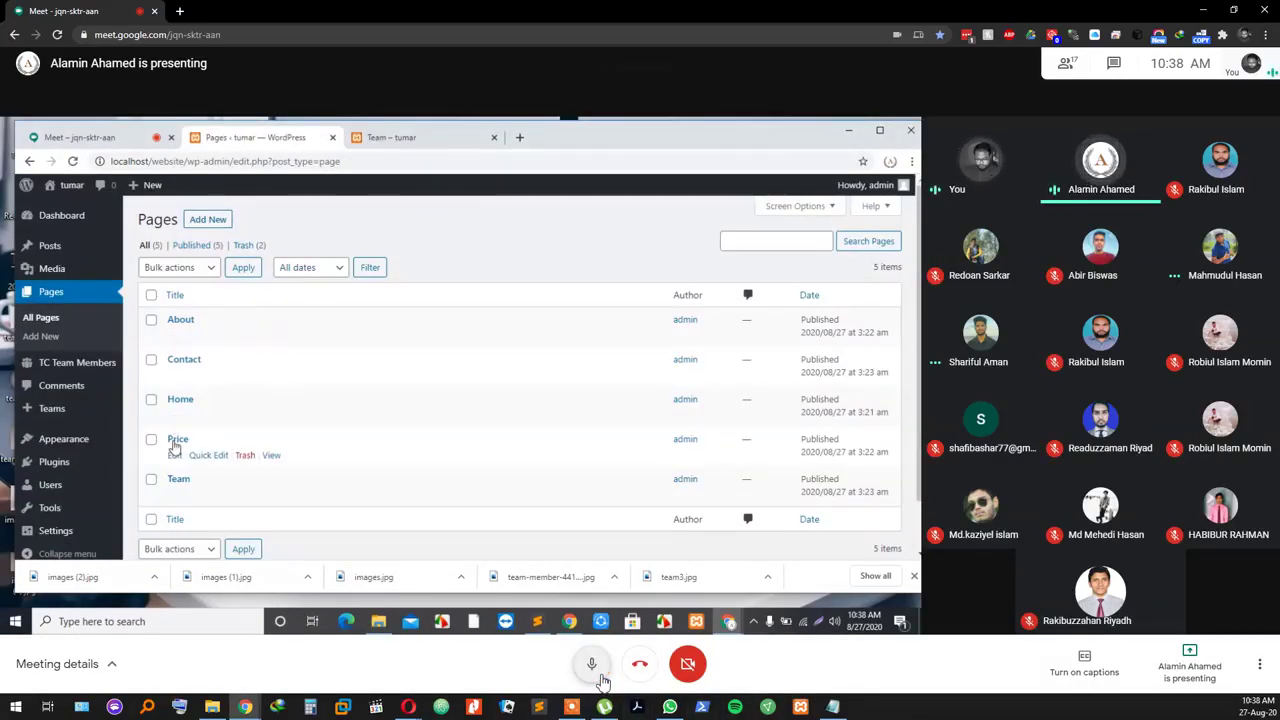
click(603, 682)
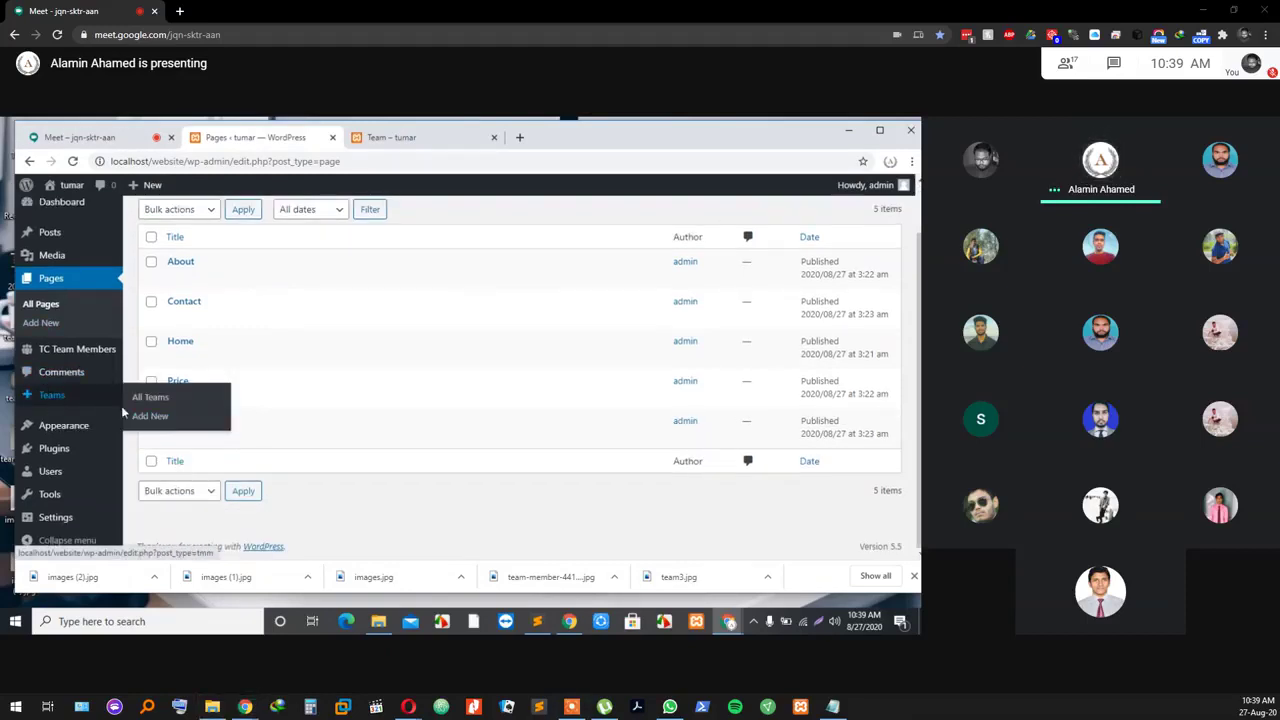
key(super+d)
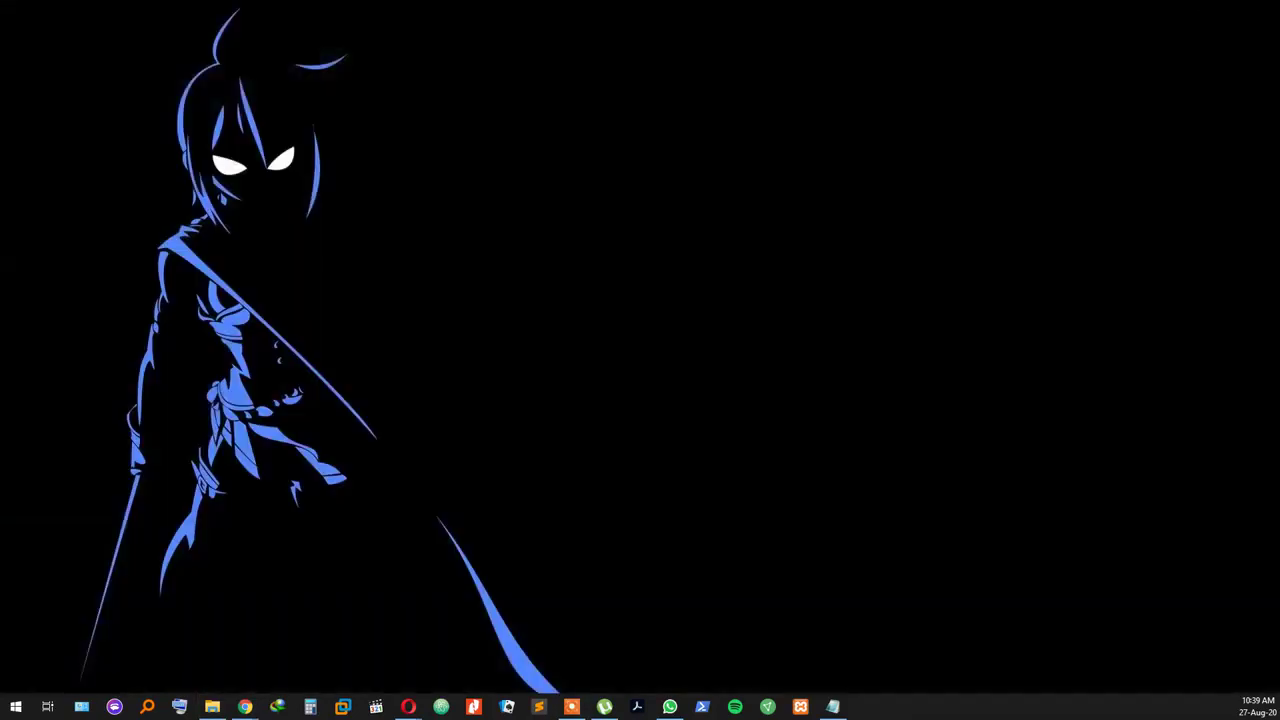
key(super+d)
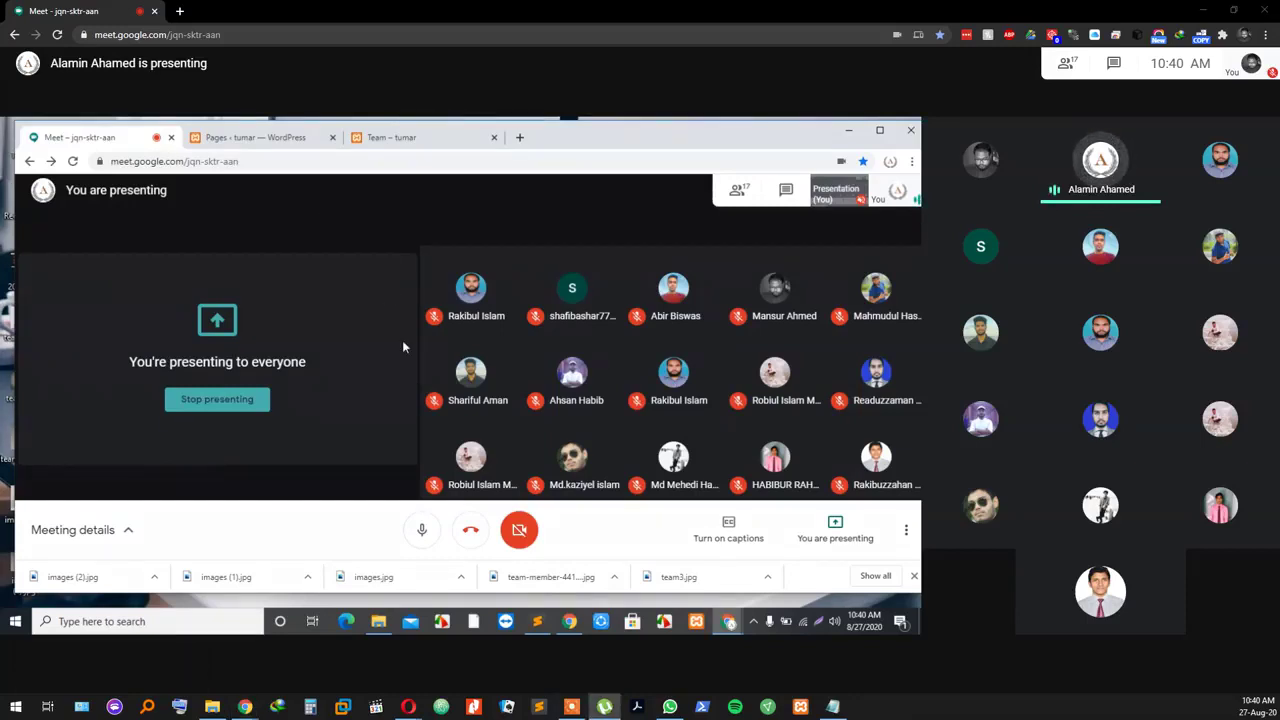
Step: Close Chrome's downloads list, turn the mic off and on, and show WordPress Pages
mouse_move(421, 281)
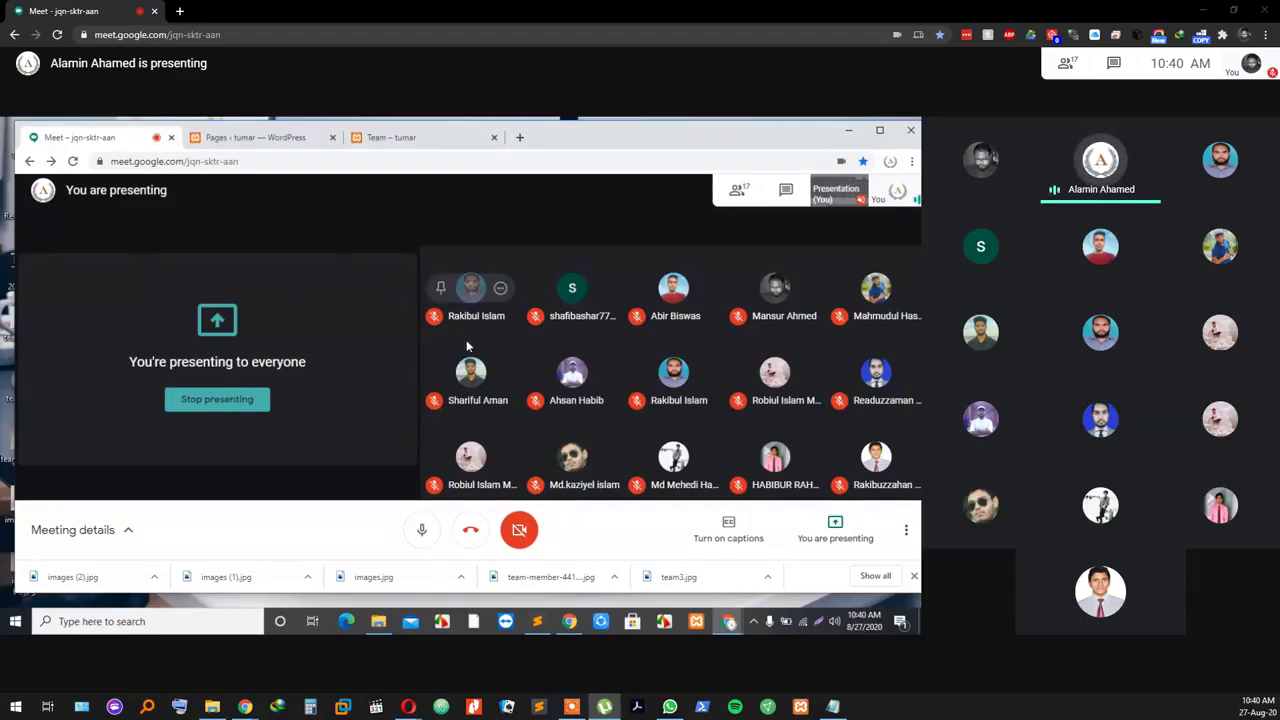
click(912, 578)
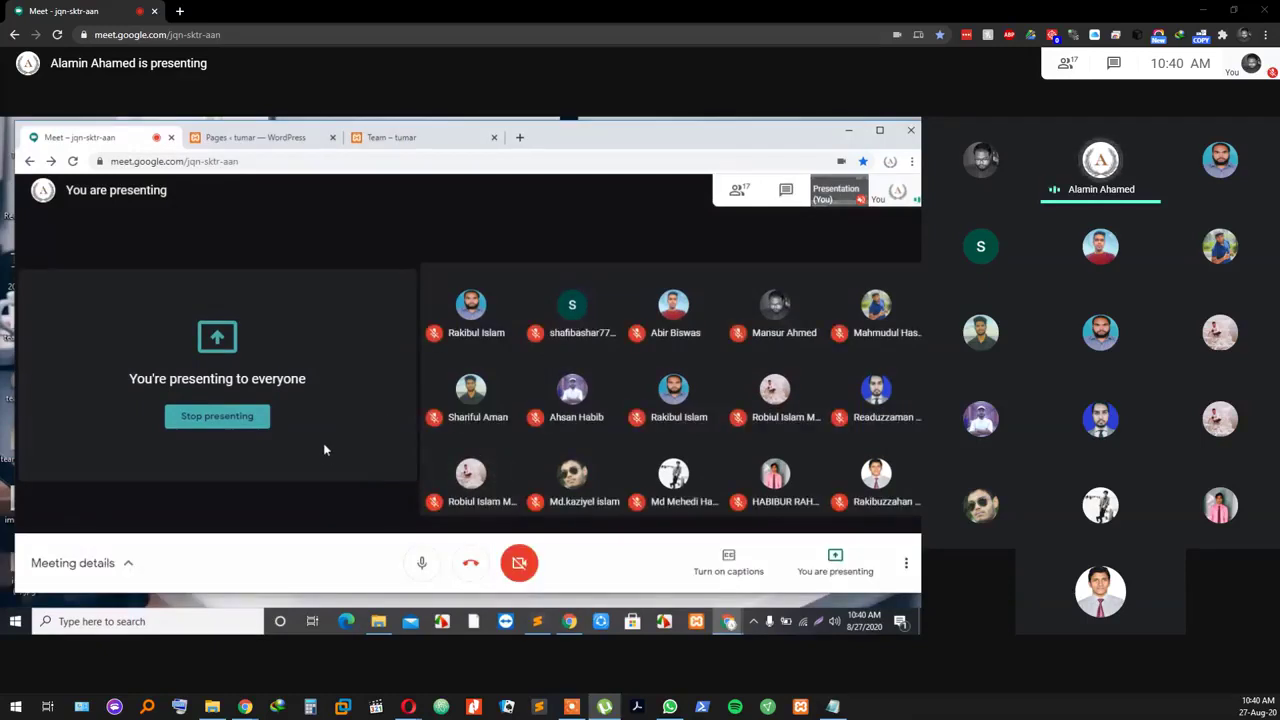
click(418, 561)
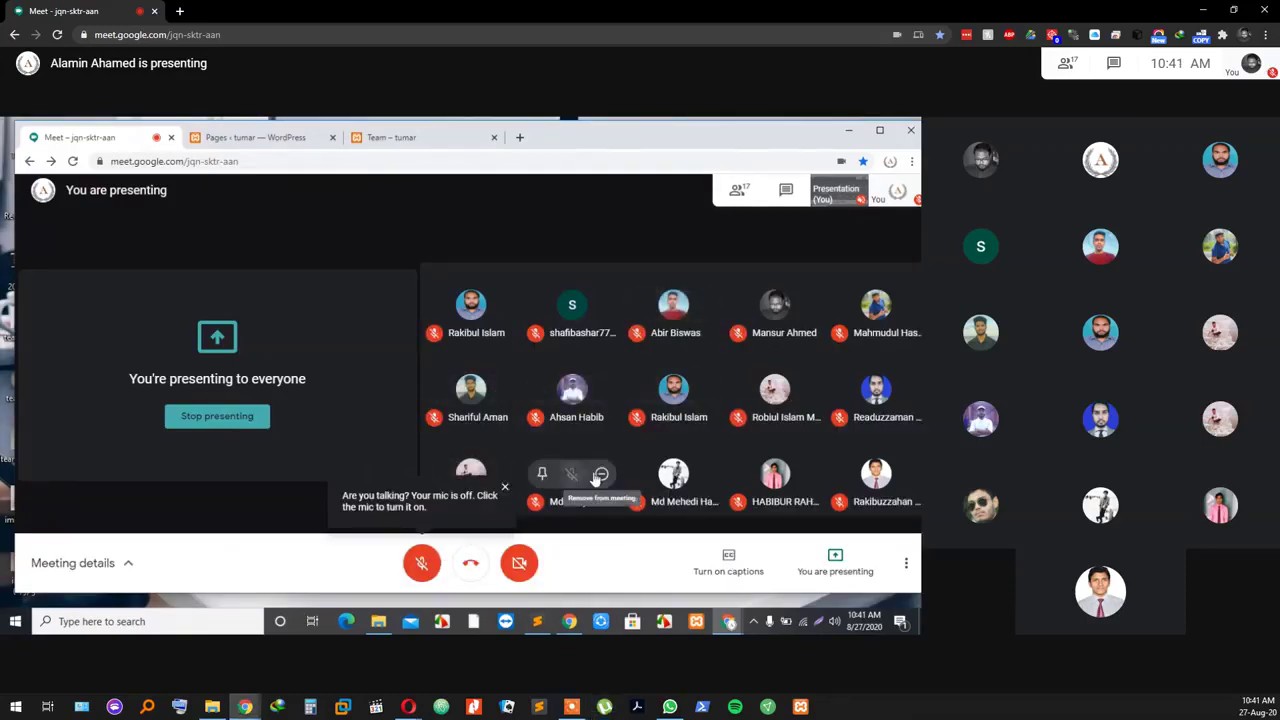
click(421, 563)
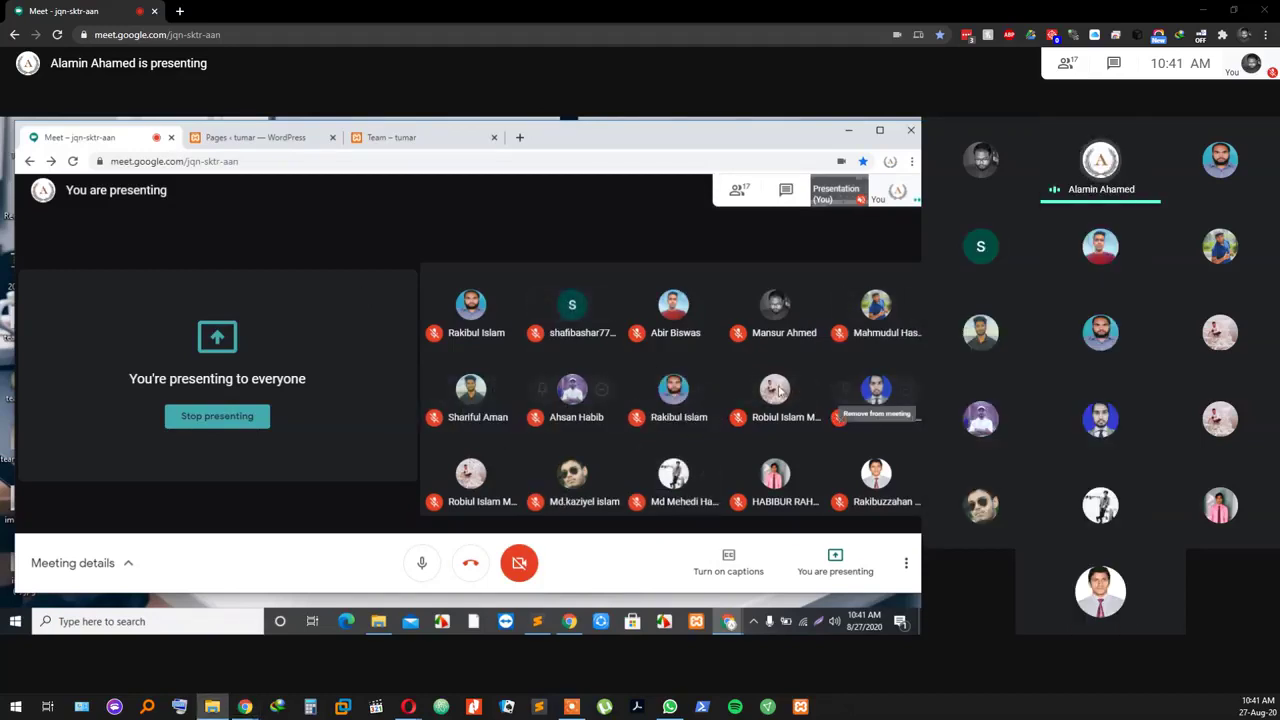
click(237, 140)
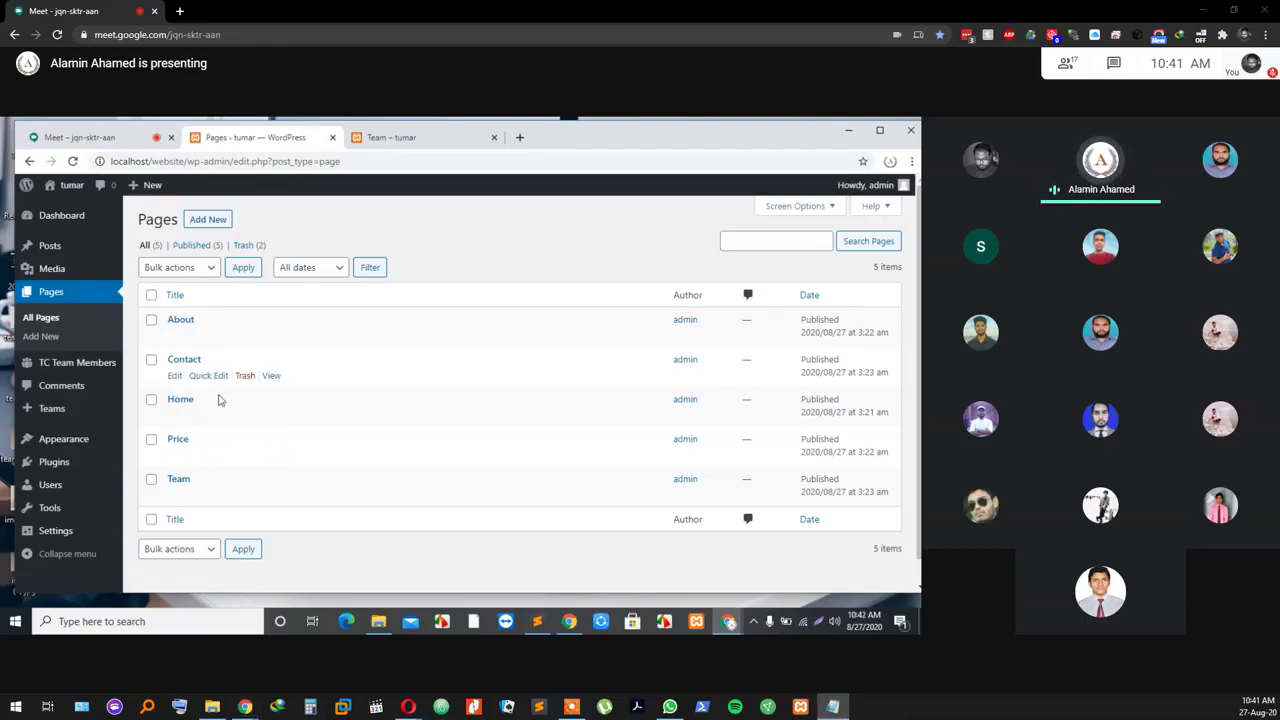
Step: Deactivate the Team Members and TC Team Members plugins, then view the public Team page
click(76, 292)
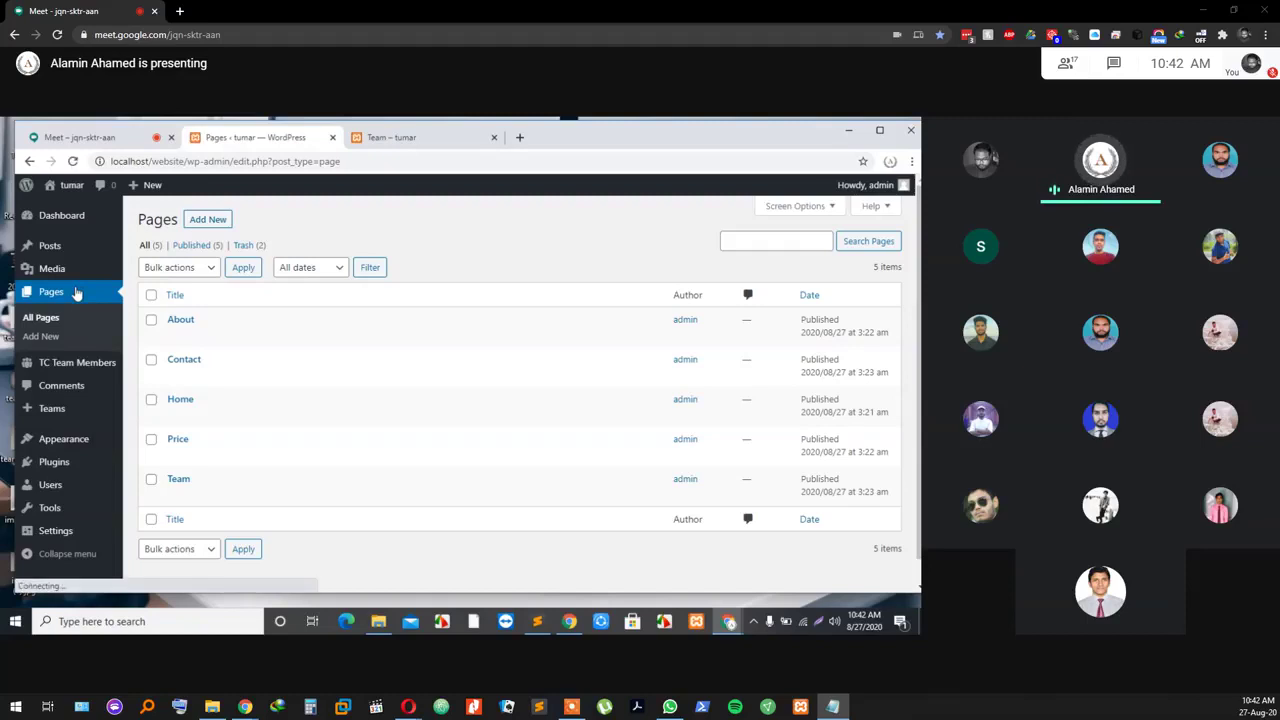
mouse_move(55, 418)
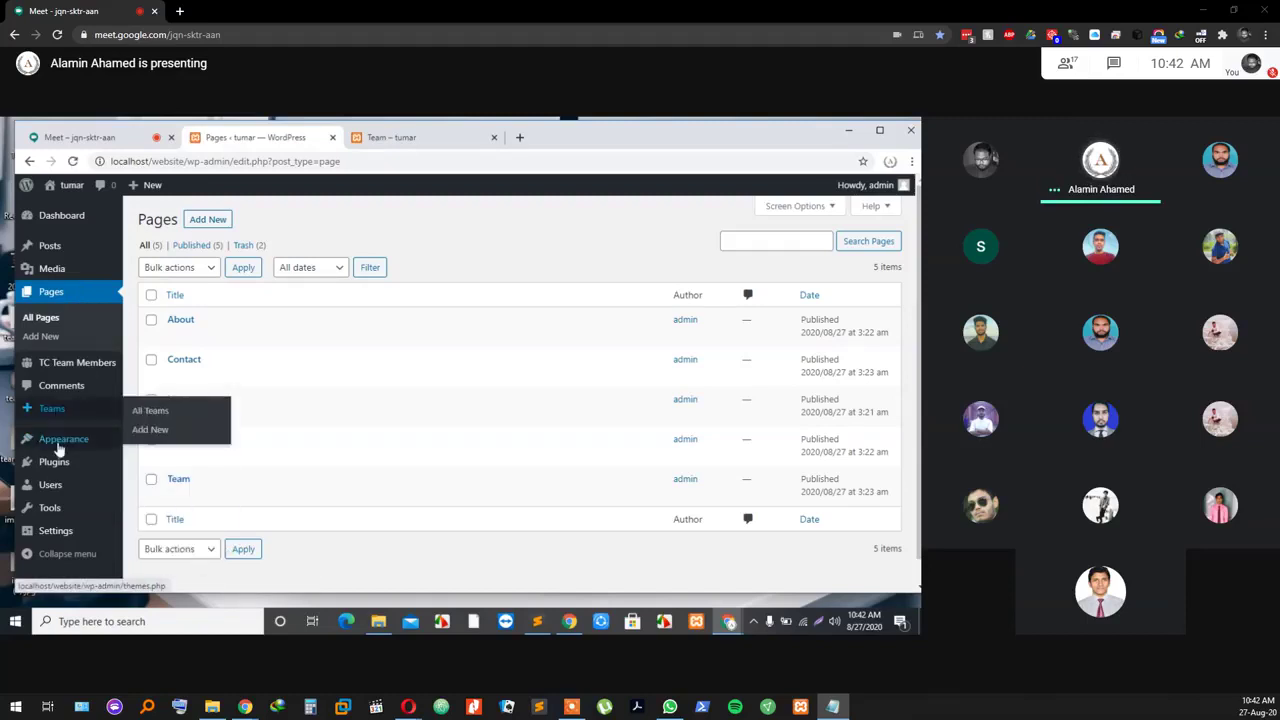
click(58, 463)
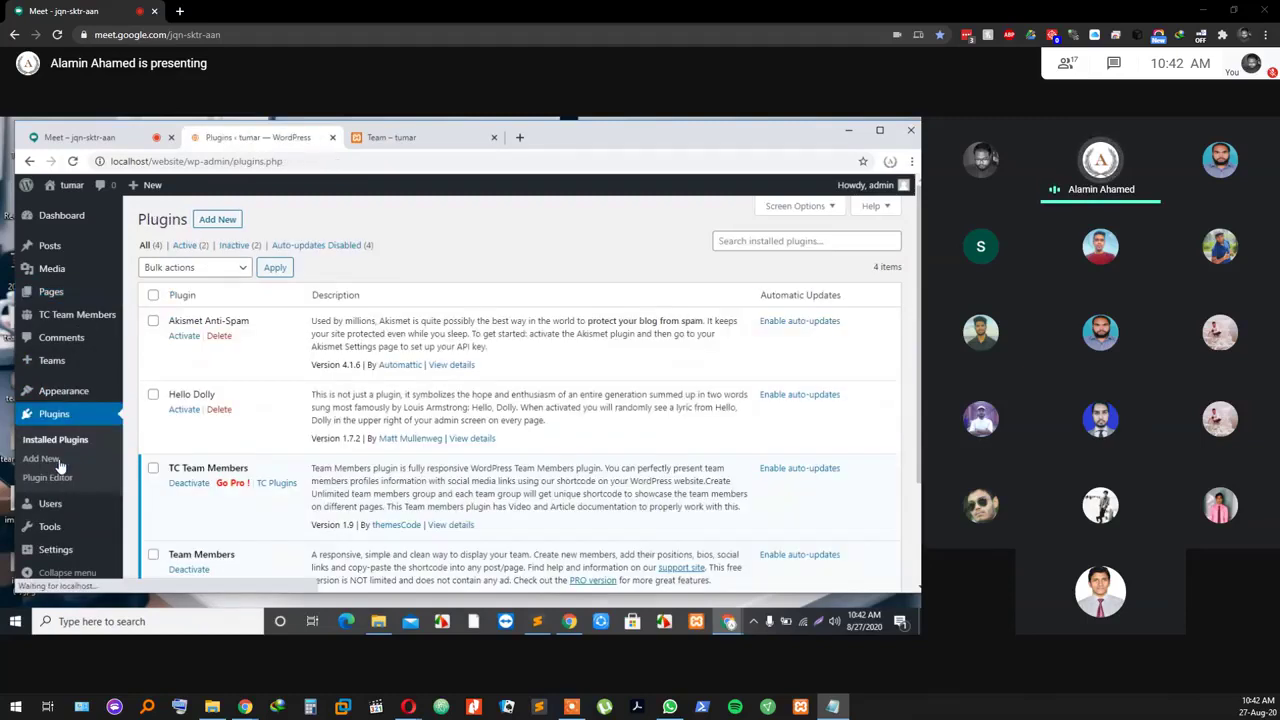
scroll(190, 348, down, 3)
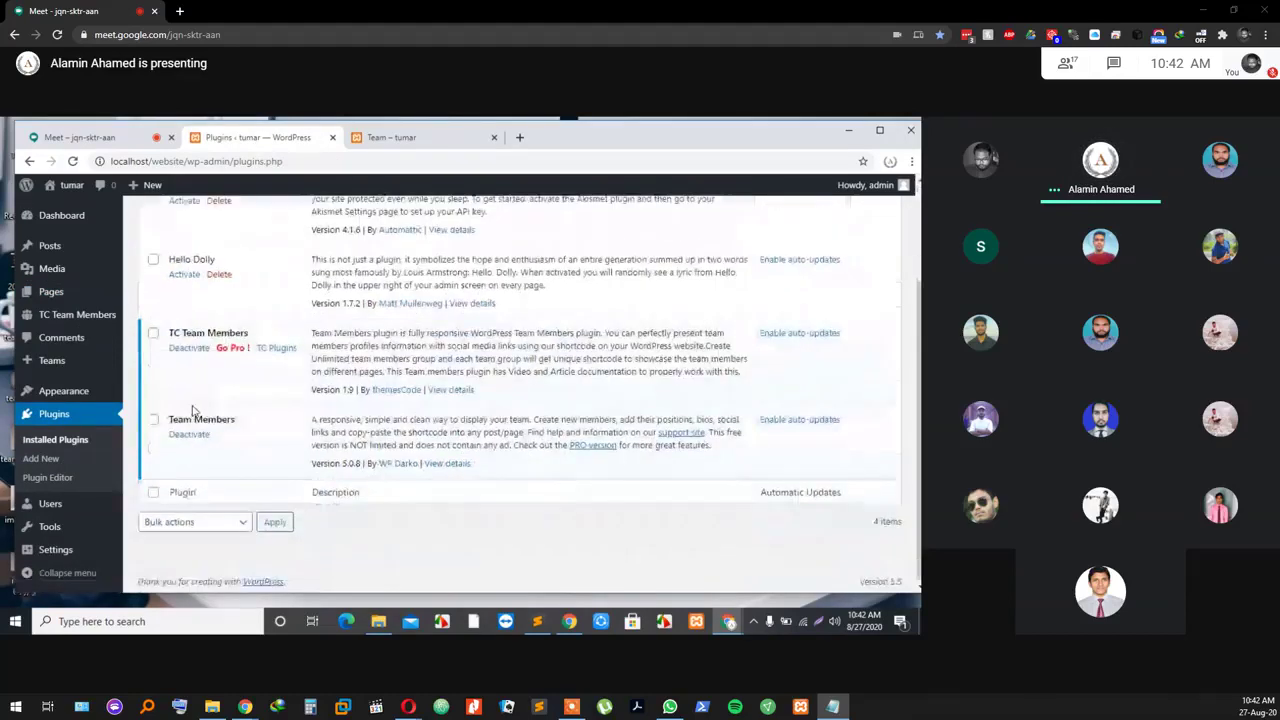
click(188, 436)
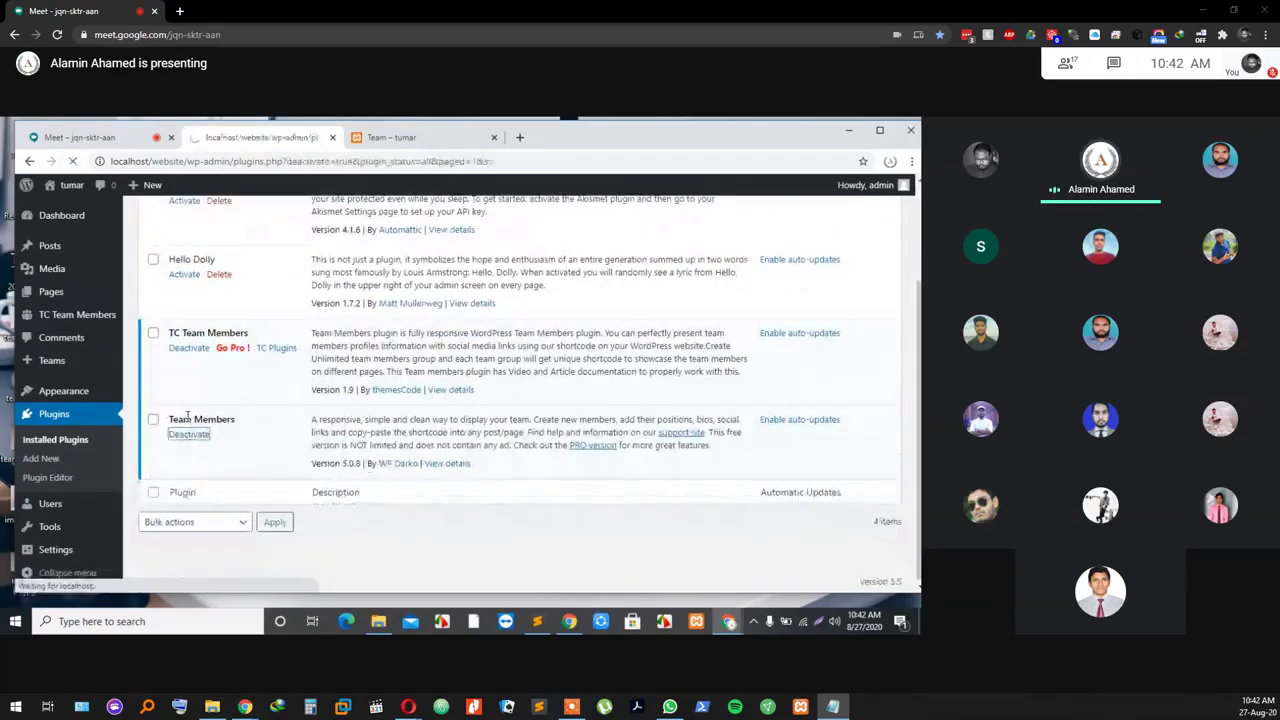
scroll(187, 405, down, 3)
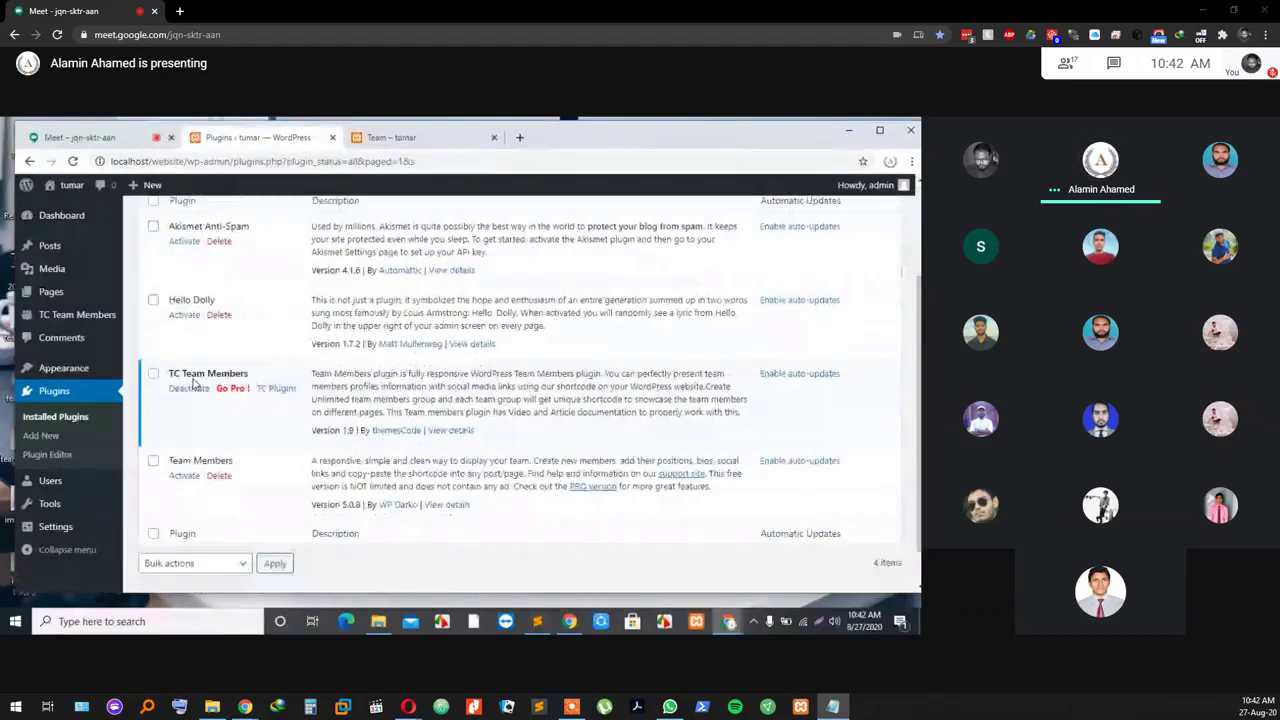
click(186, 395)
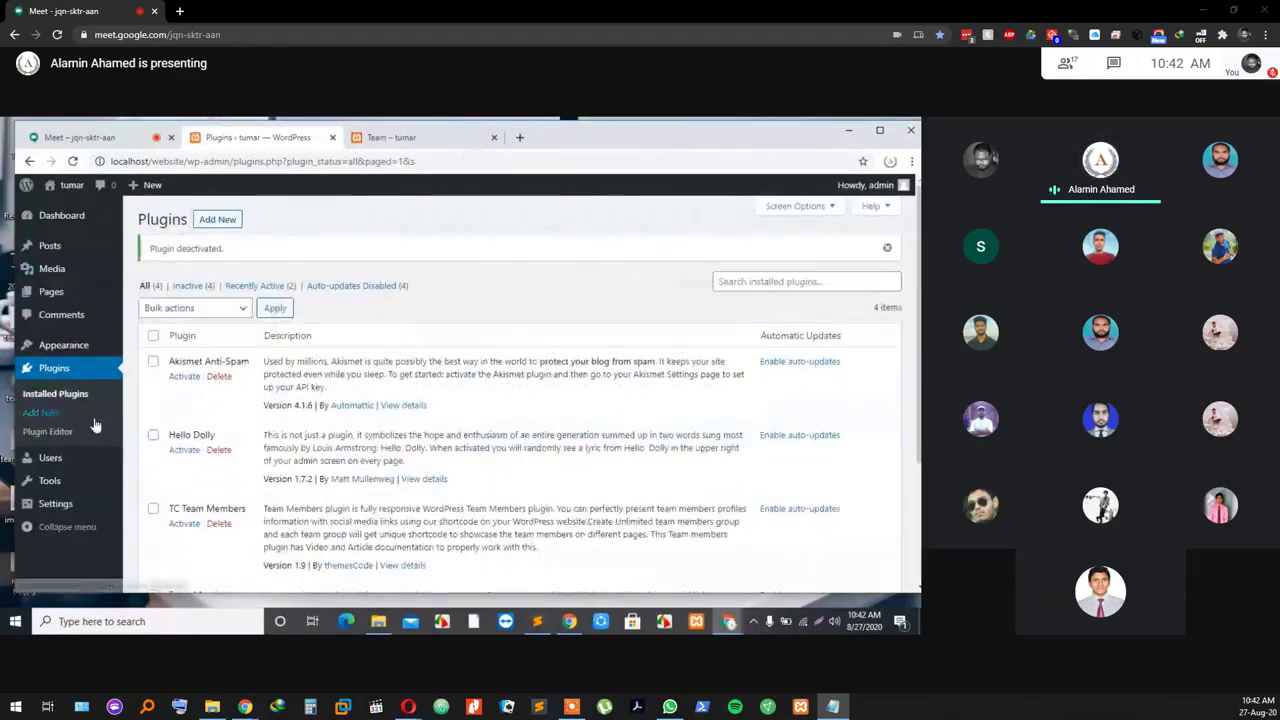
click(387, 137)
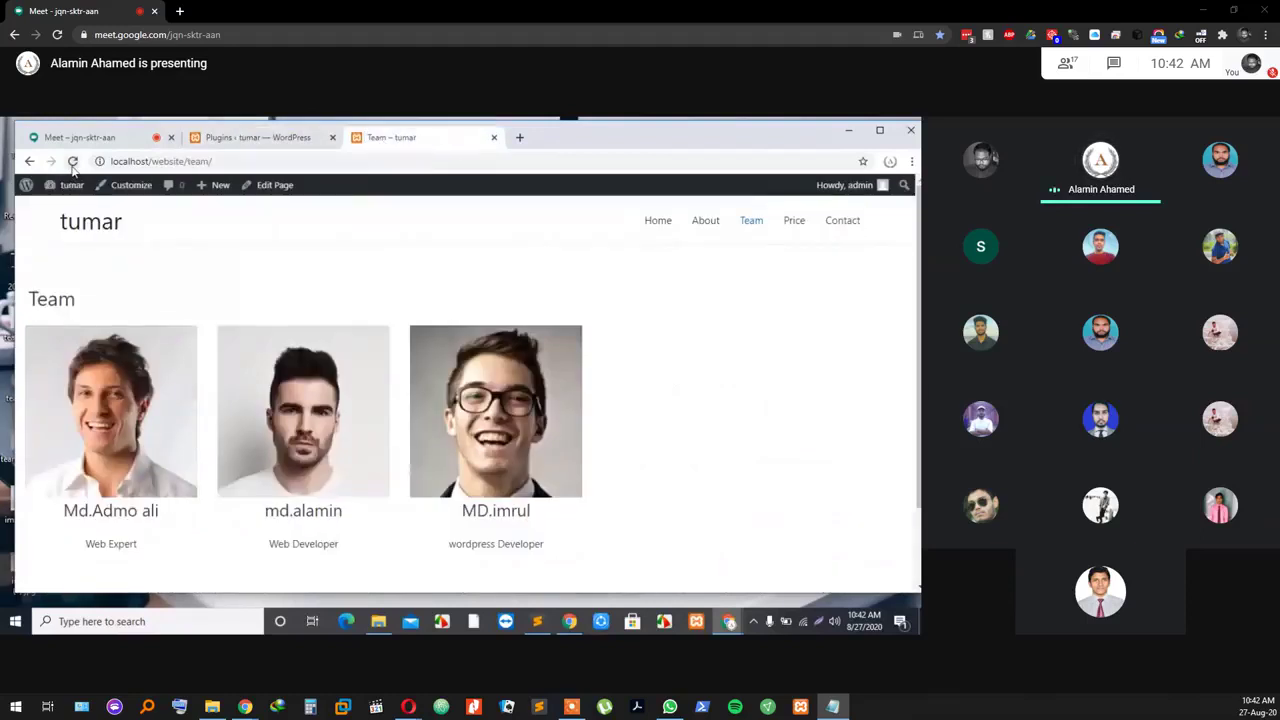
Step: Reload the public Team page and bring up the WordPress Dashboard
click(72, 163)
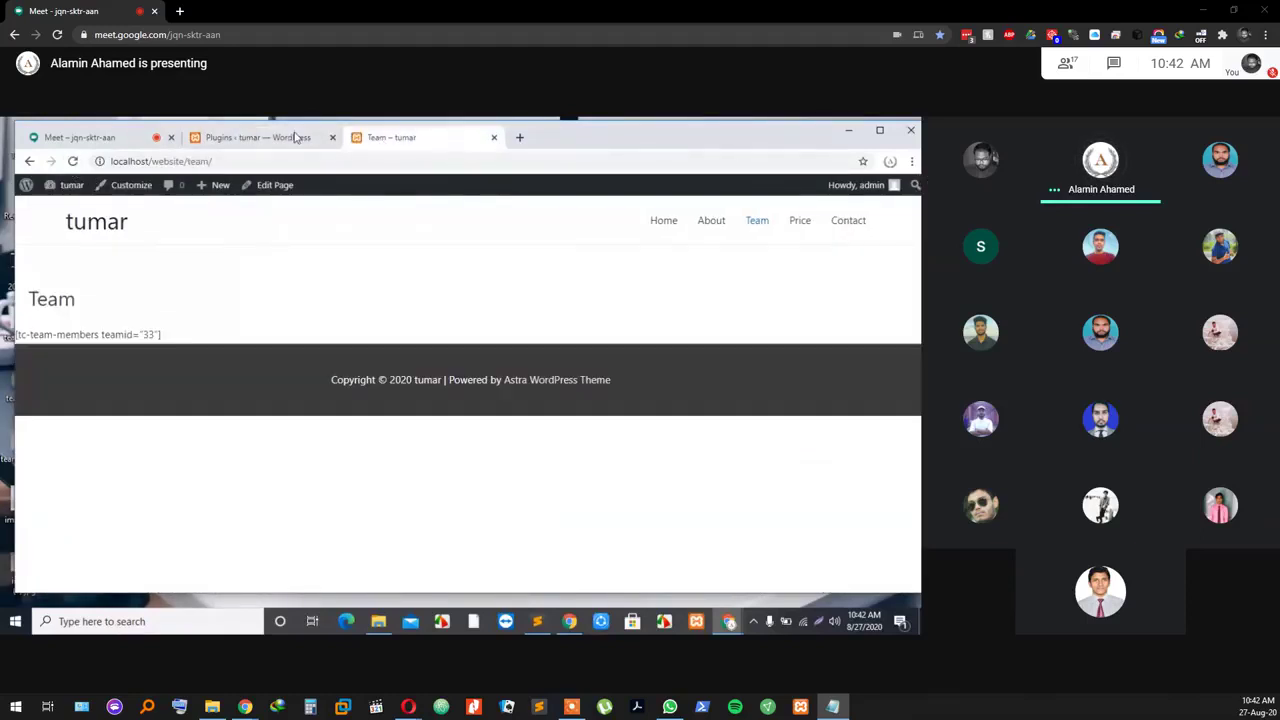
click(258, 137)
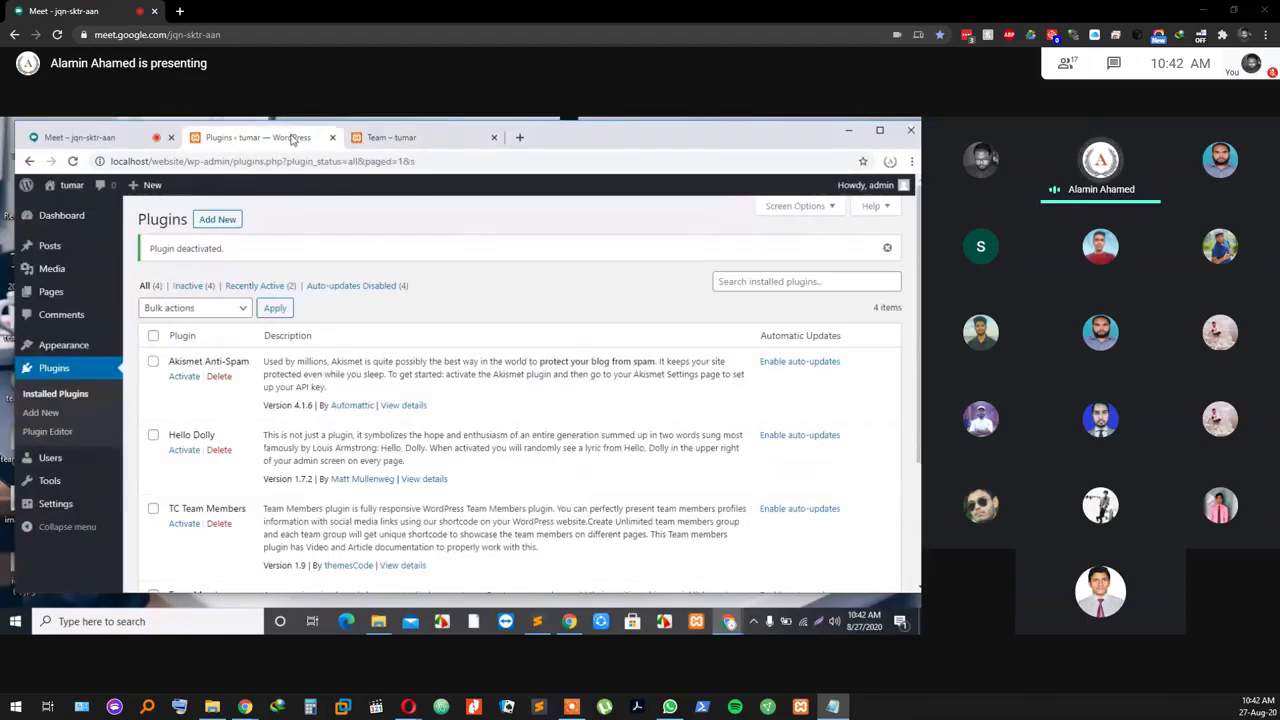
click(60, 215)
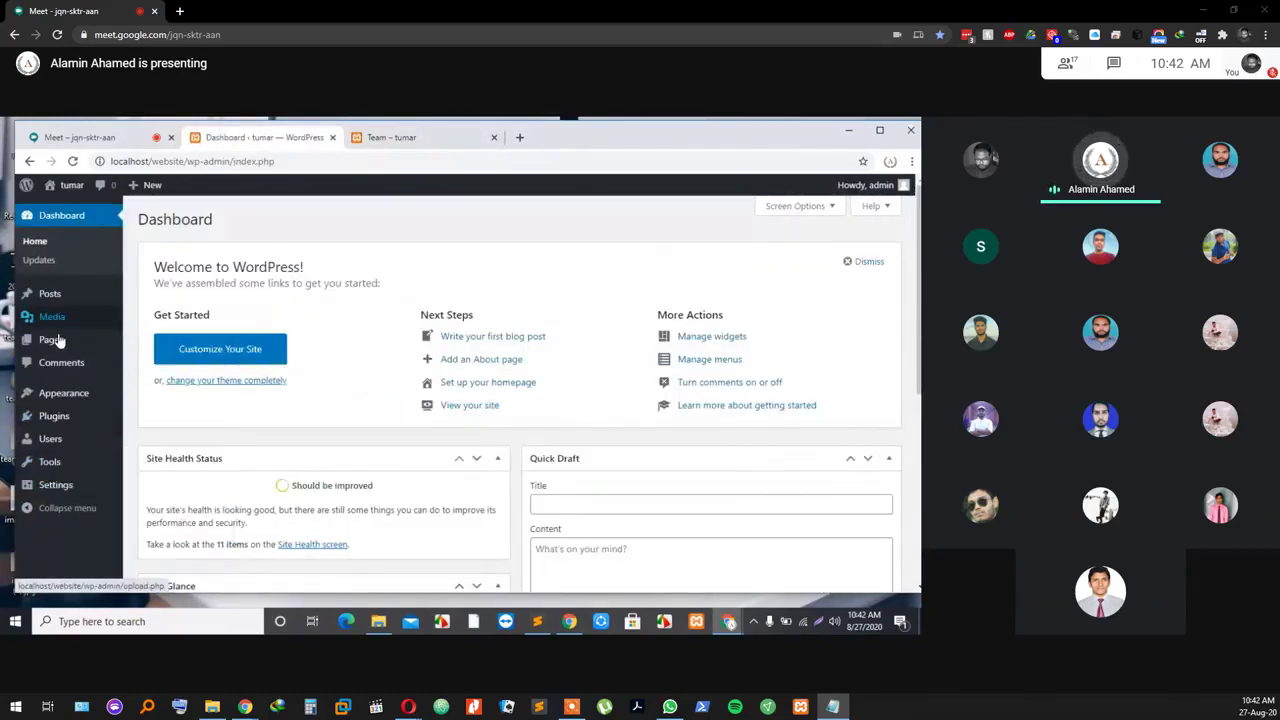
mouse_move(47, 340)
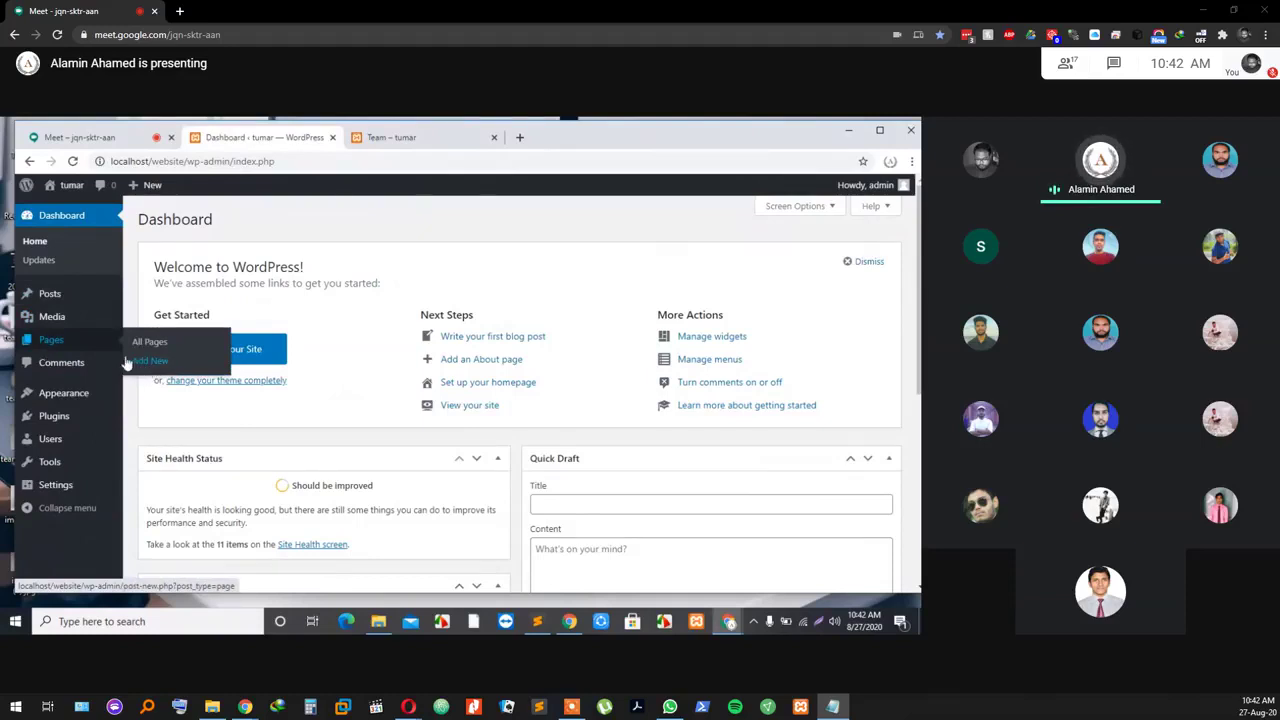
click(397, 139)
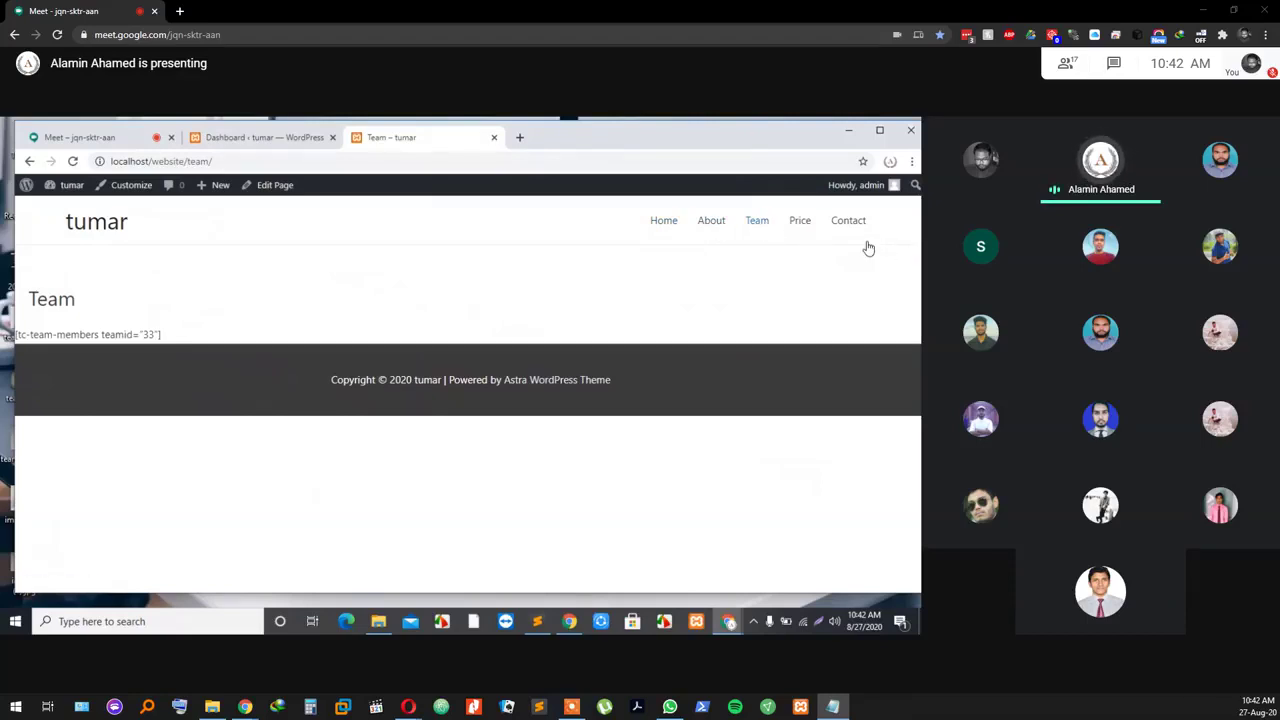
click(287, 142)
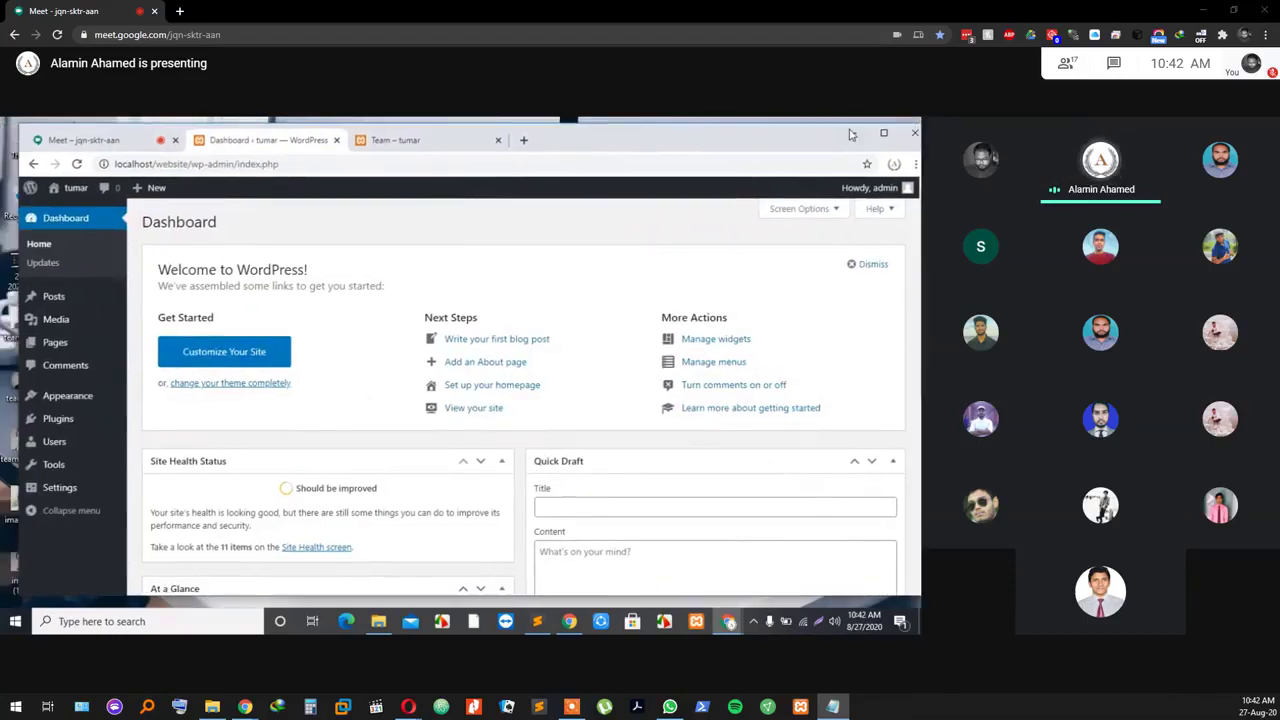
Step: Maximize the browser and close the 'You're presenting to everyone' notice over the Dashboard
click(880, 131)
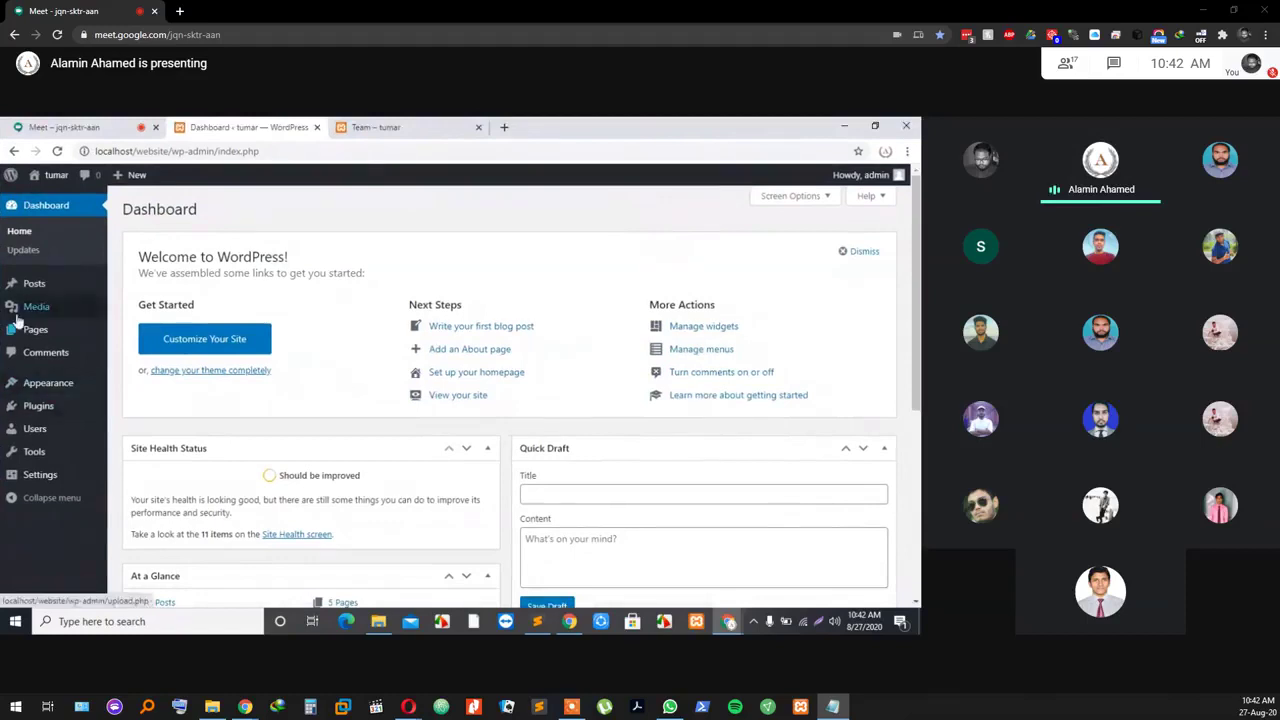
mouse_move(30, 410)
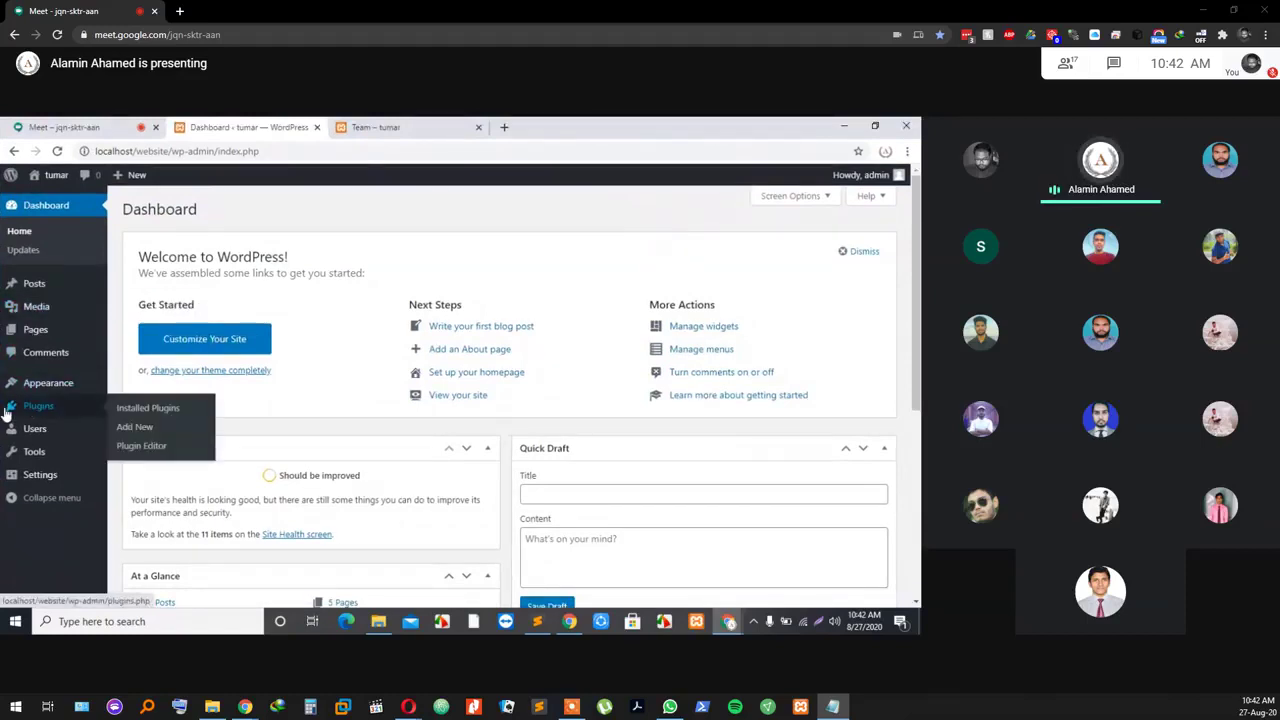
mouse_move(36, 386)
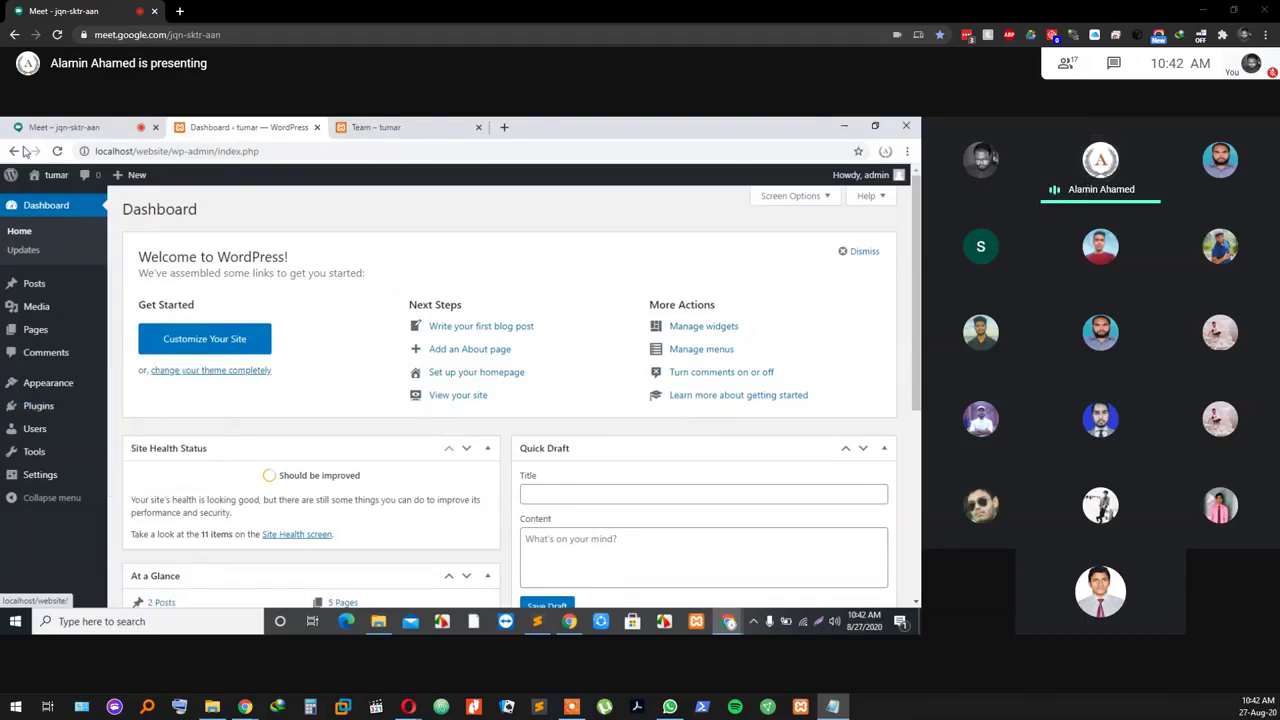
click(395, 130)
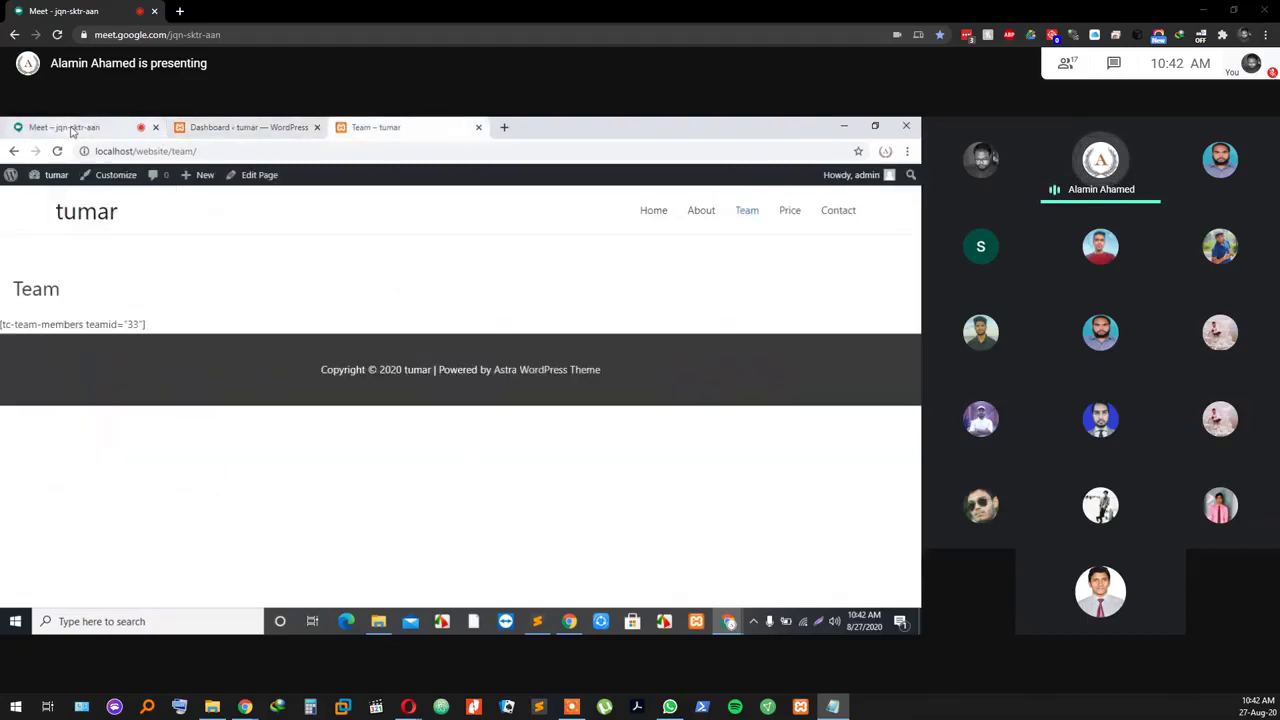
click(64, 127)
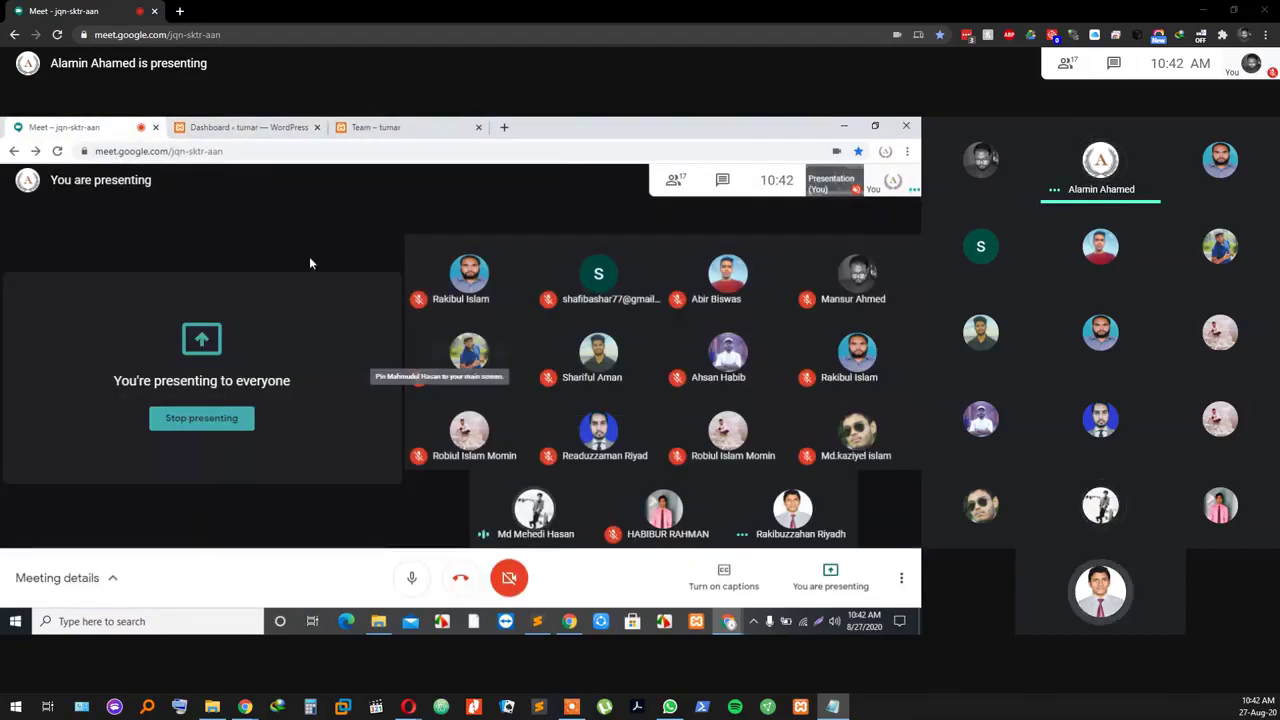
click(213, 128)
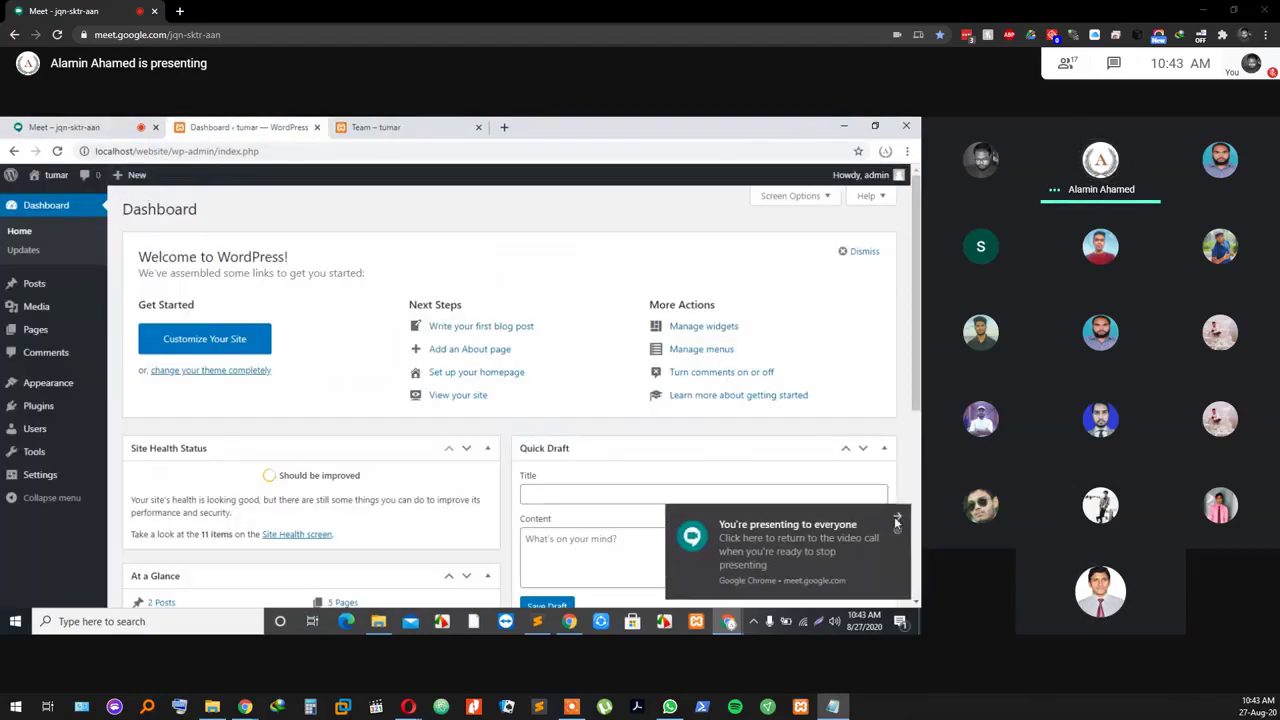
click(897, 519)
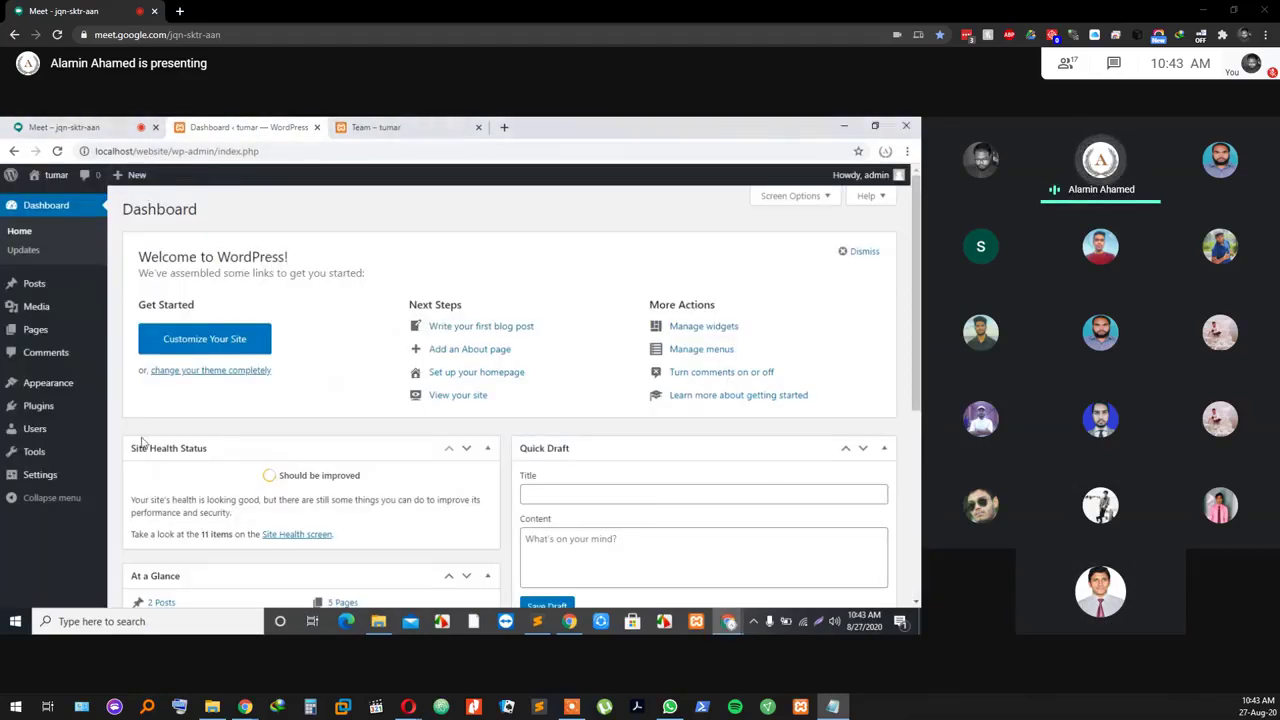
Step: Search Plugins > Add New for 'team member' plugins
click(38, 410)
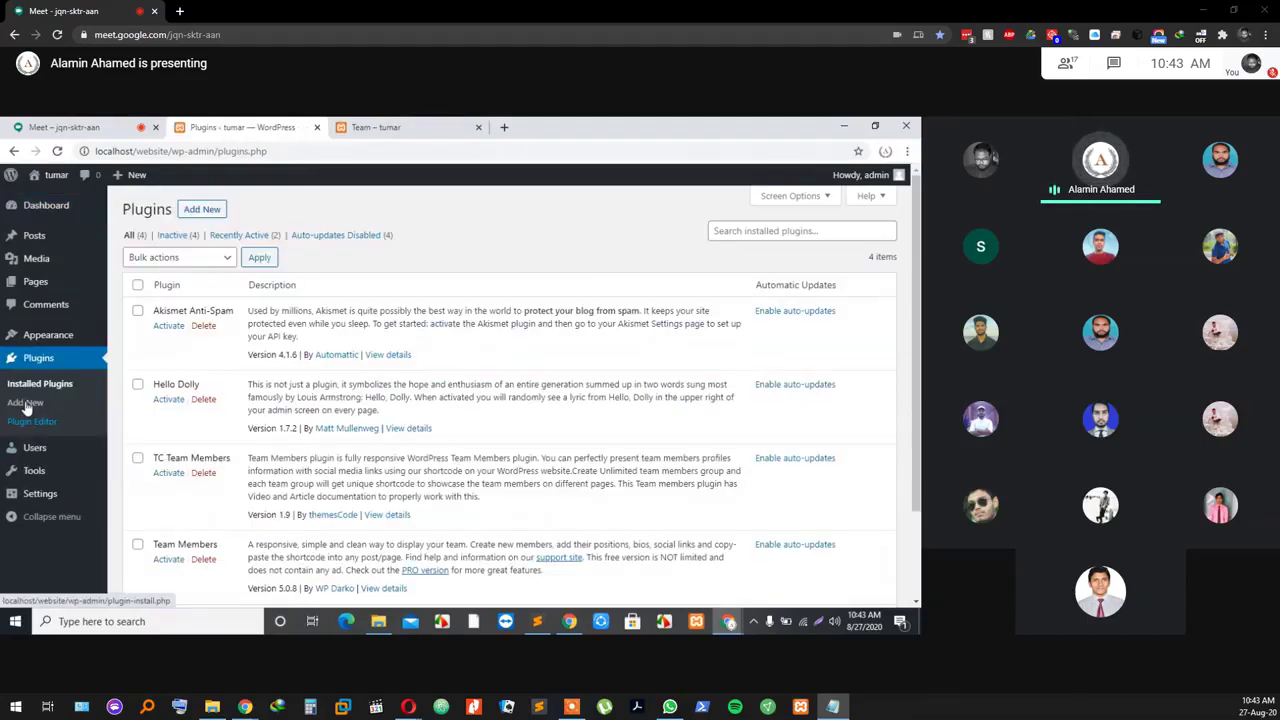
click(203, 210)
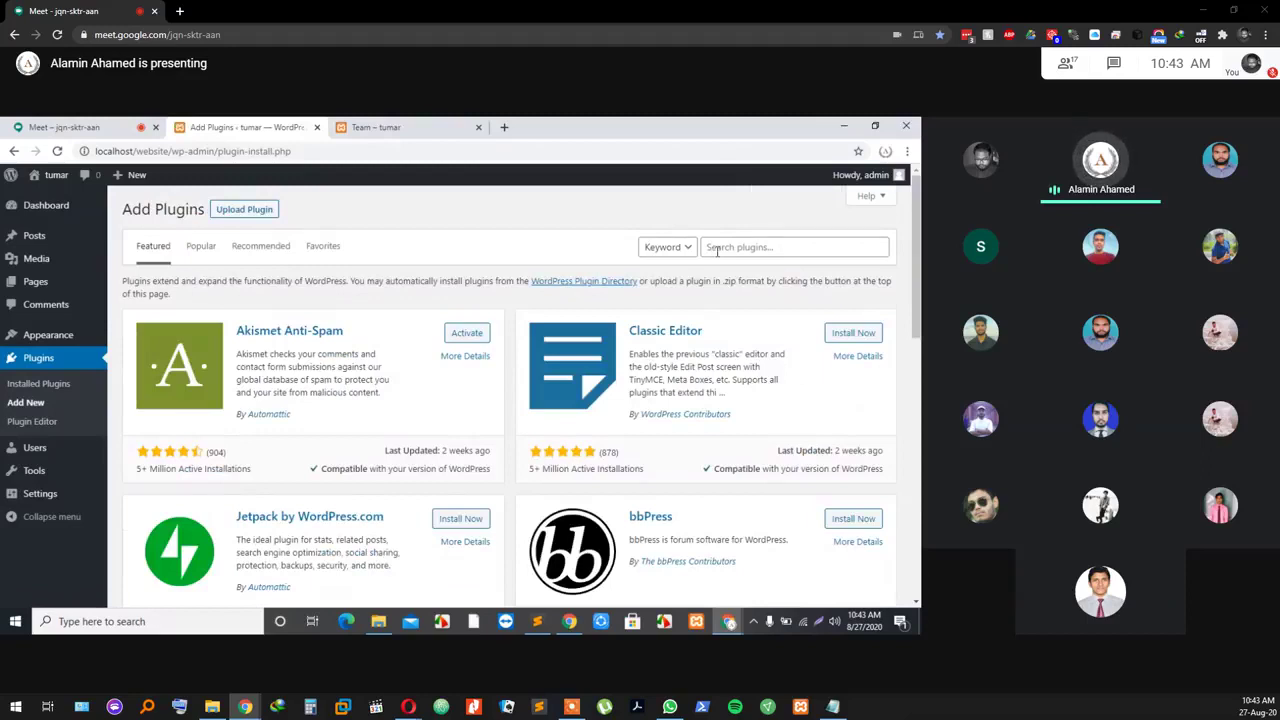
click(742, 247)
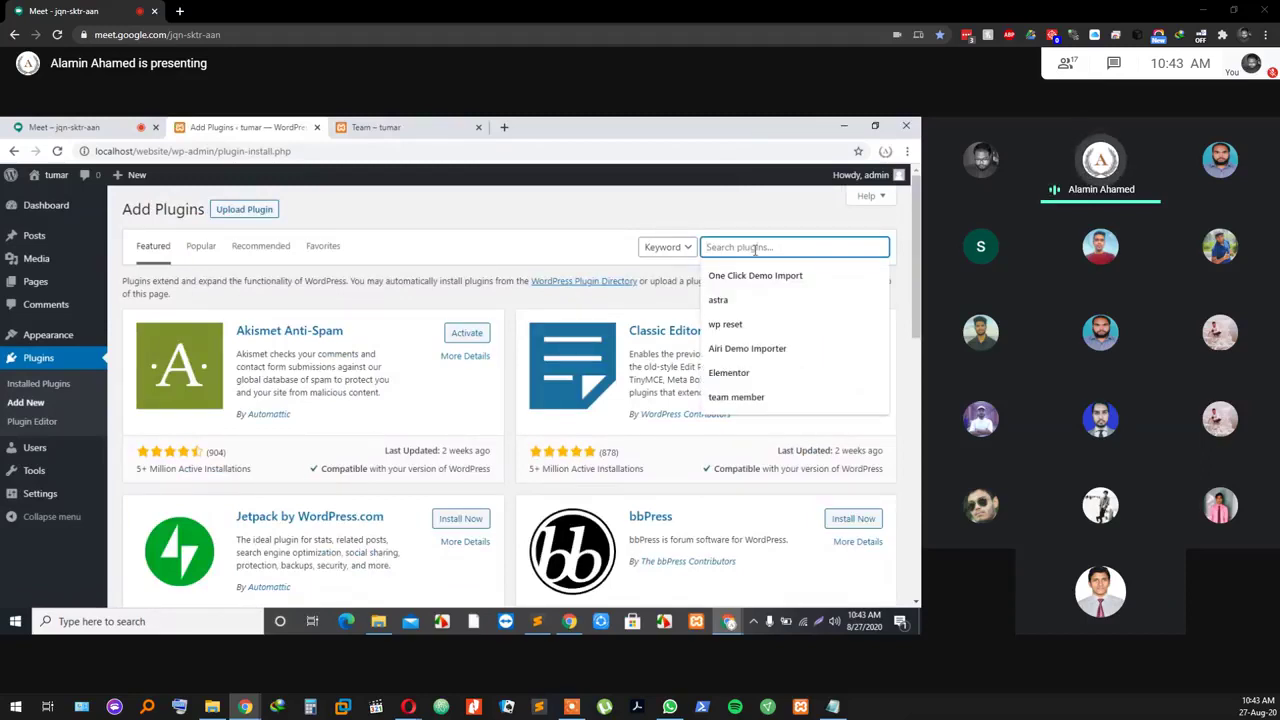
text(tea)
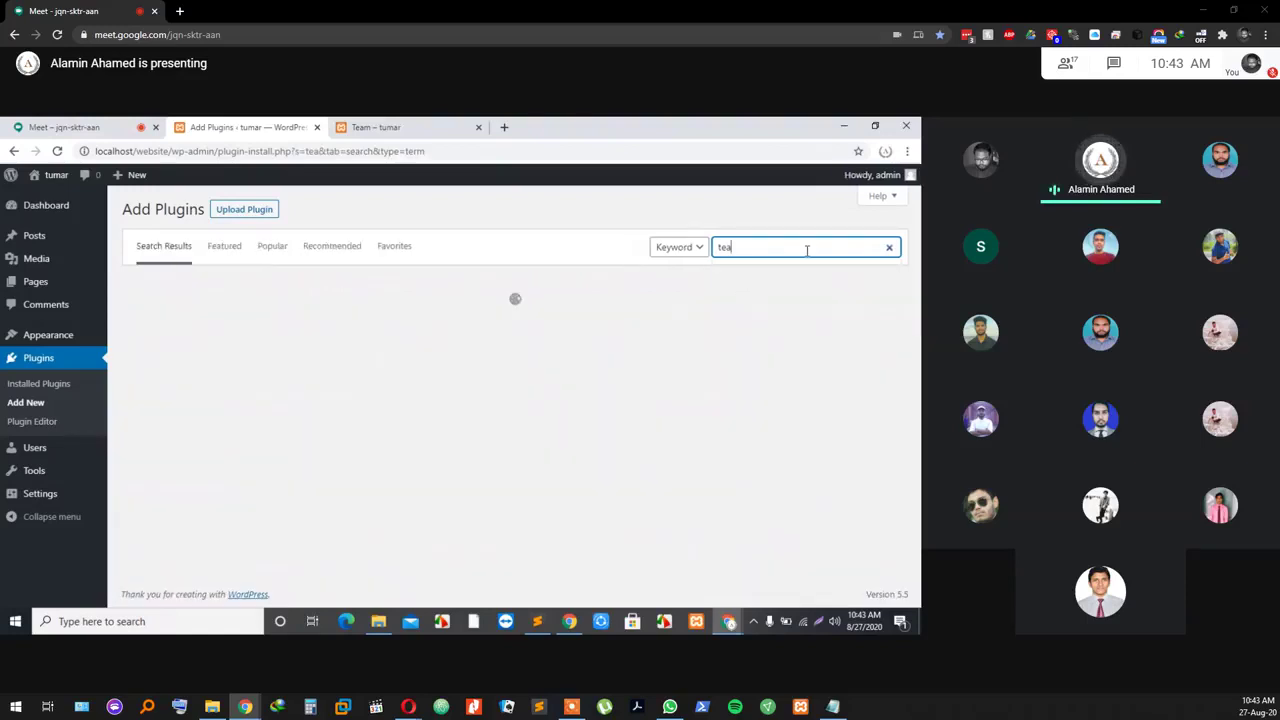
click(889, 248)
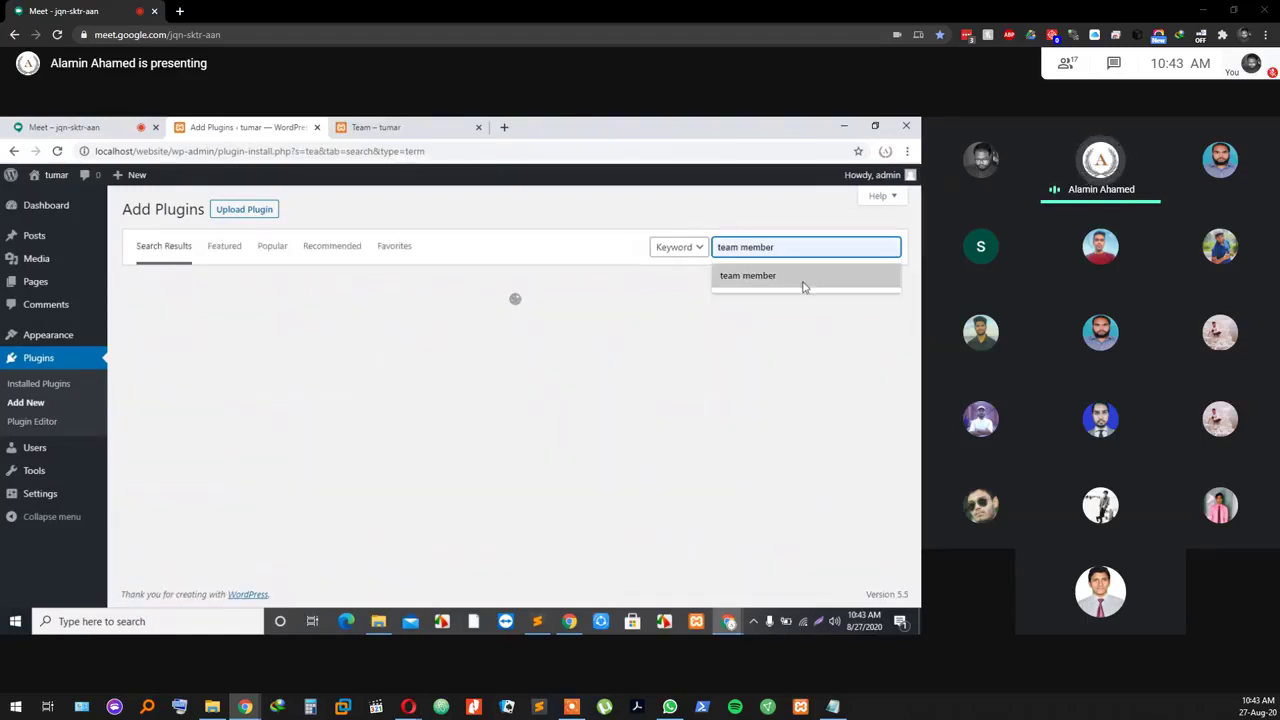
click(803, 283)
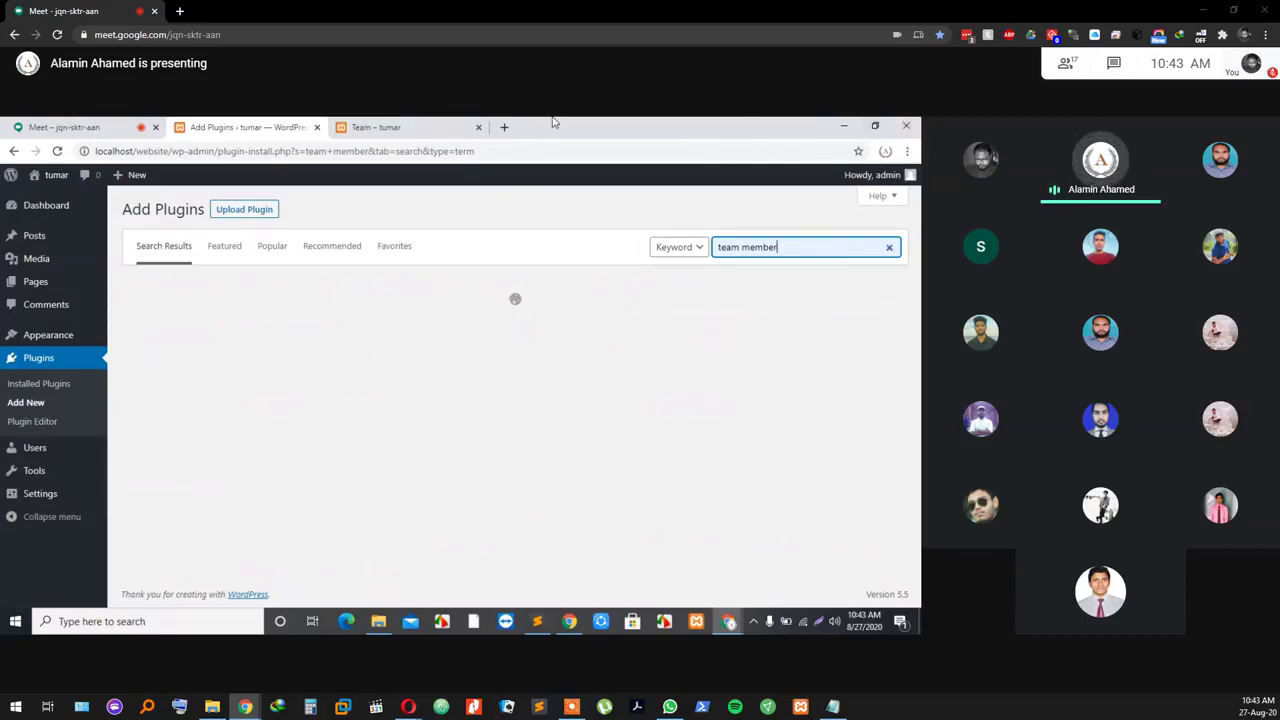
Step: Switch between the Meet and plugin results tabs, then dismiss the screen-sharing notice
click(130, 127)
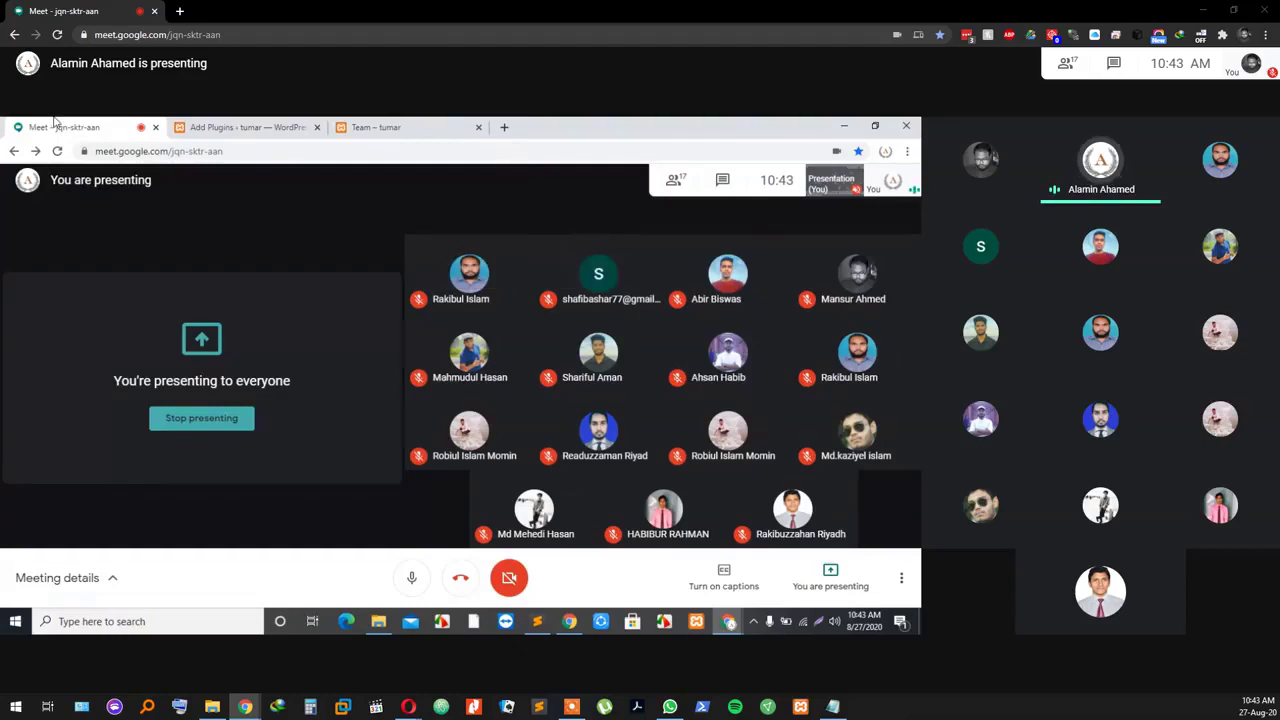
click(236, 128)
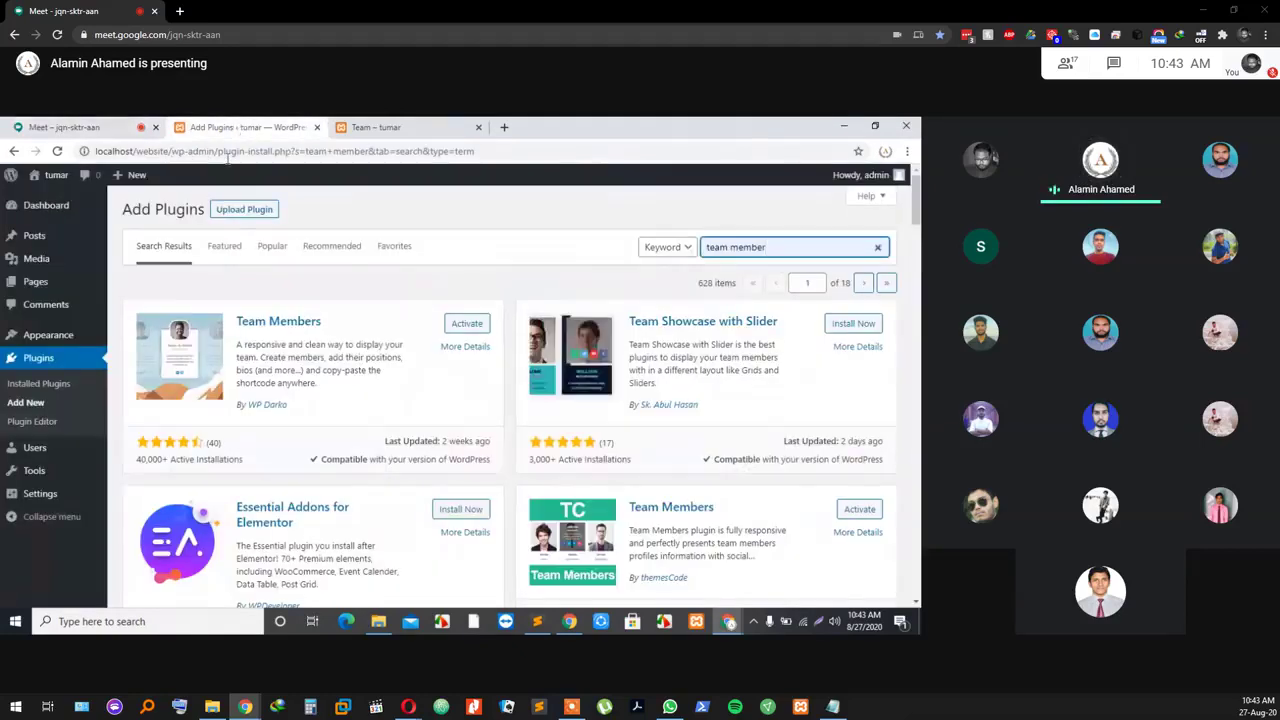
click(106, 134)
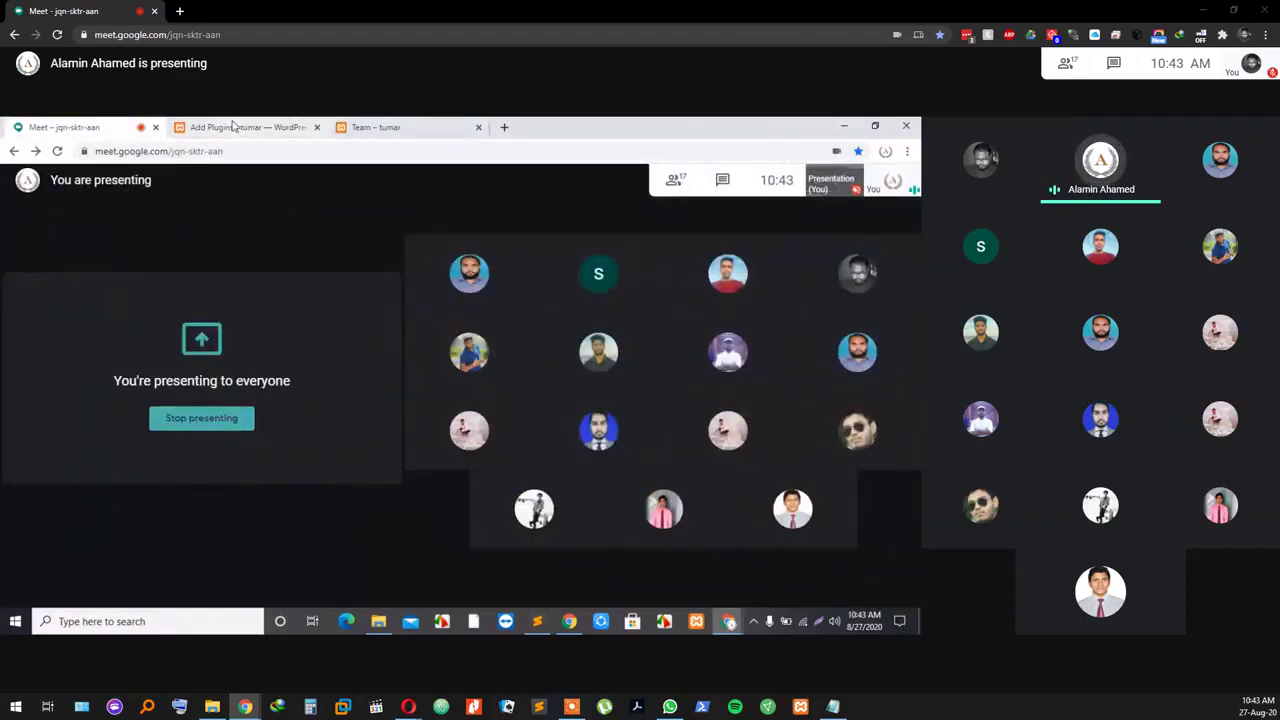
click(302, 128)
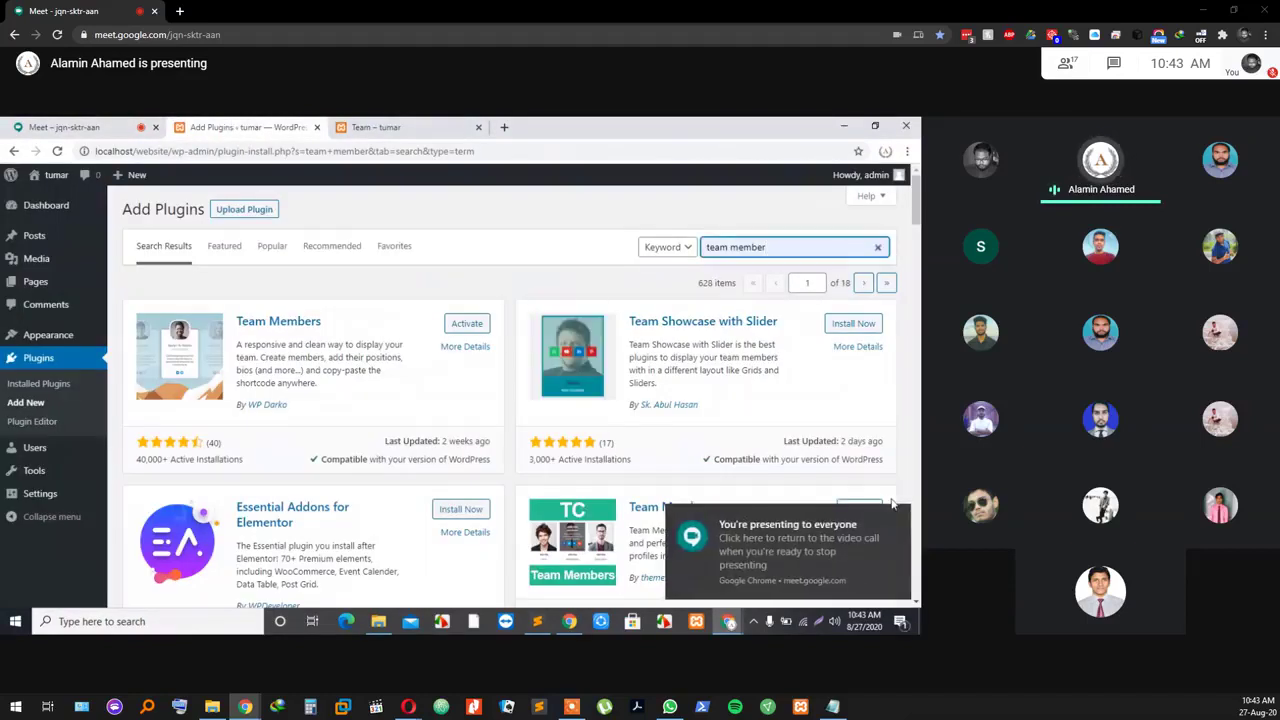
click(904, 516)
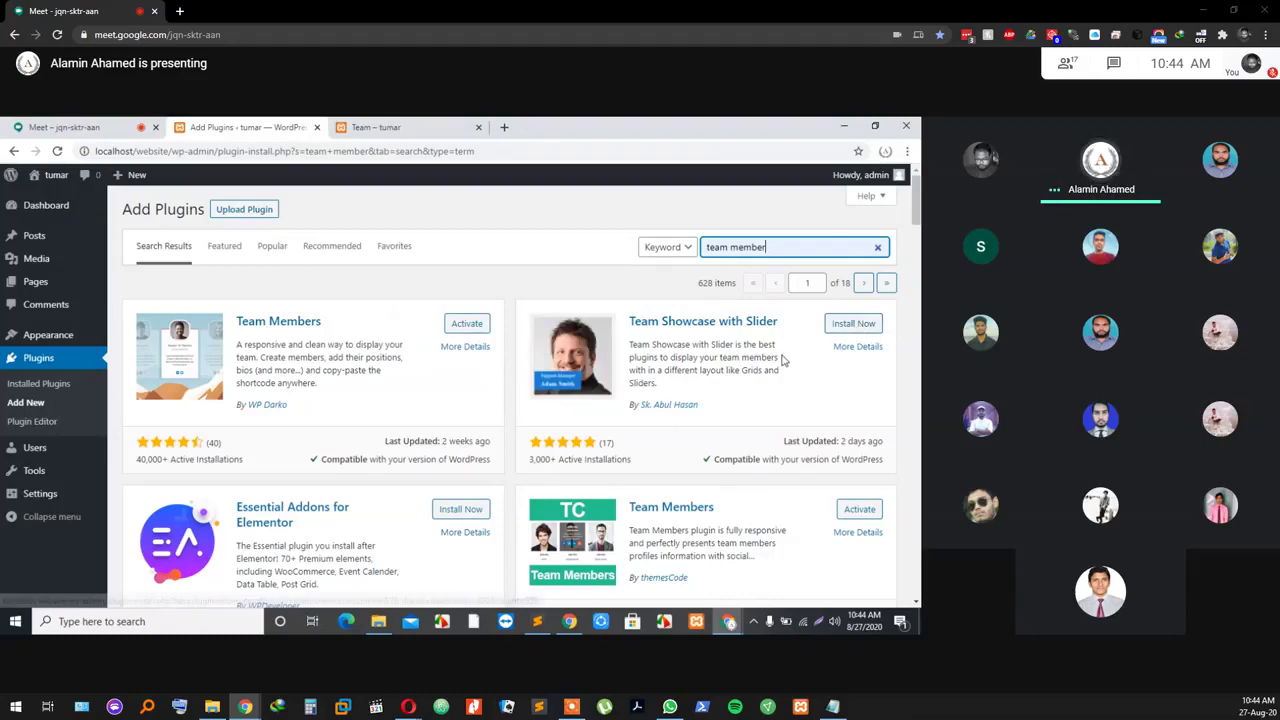
Step: Switch to the Meet tab and unmute the microphone
click(46, 127)
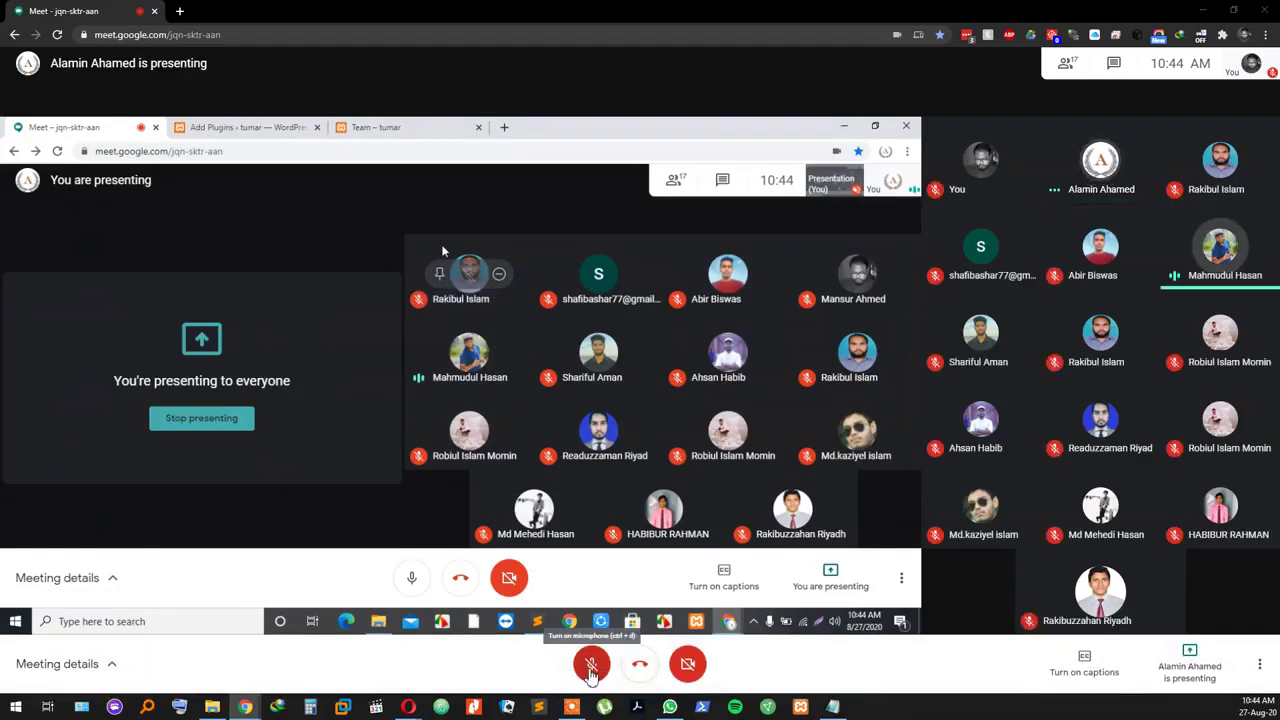
click(596, 664)
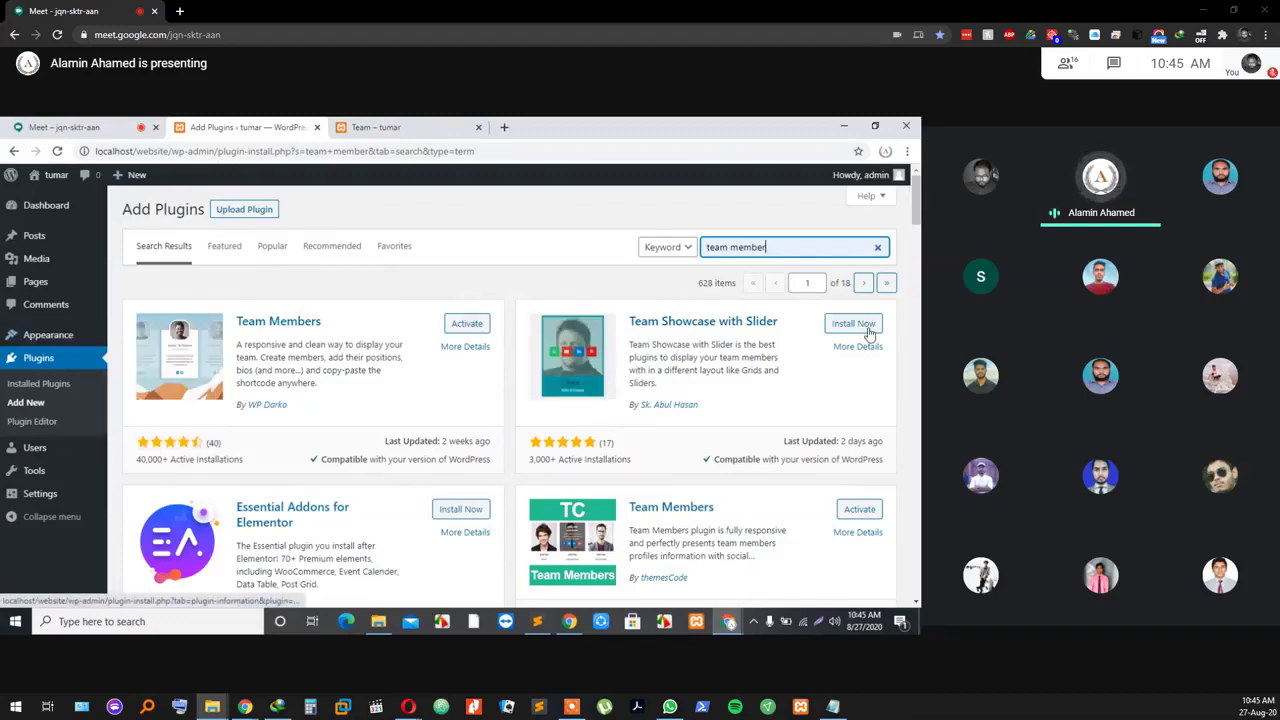
Step: Activate the Team Members plugin from its plugin card
click(474, 325)
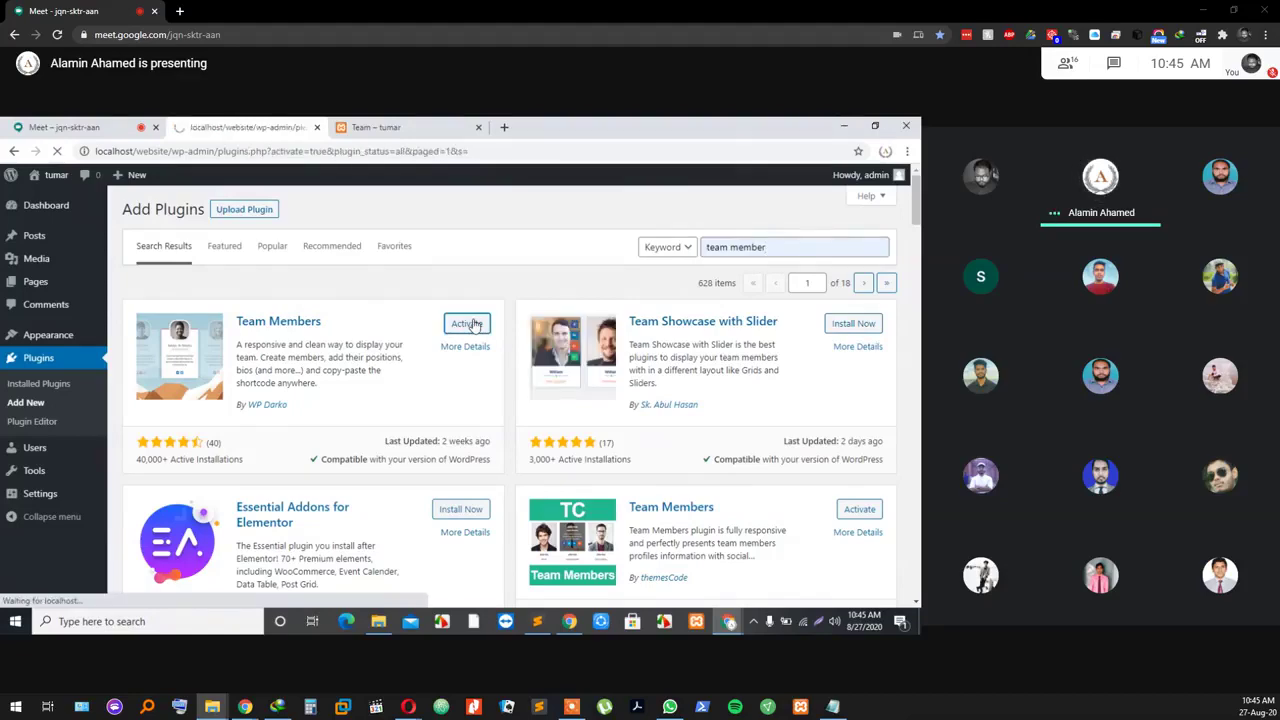
scroll(200, 400, down, 3)
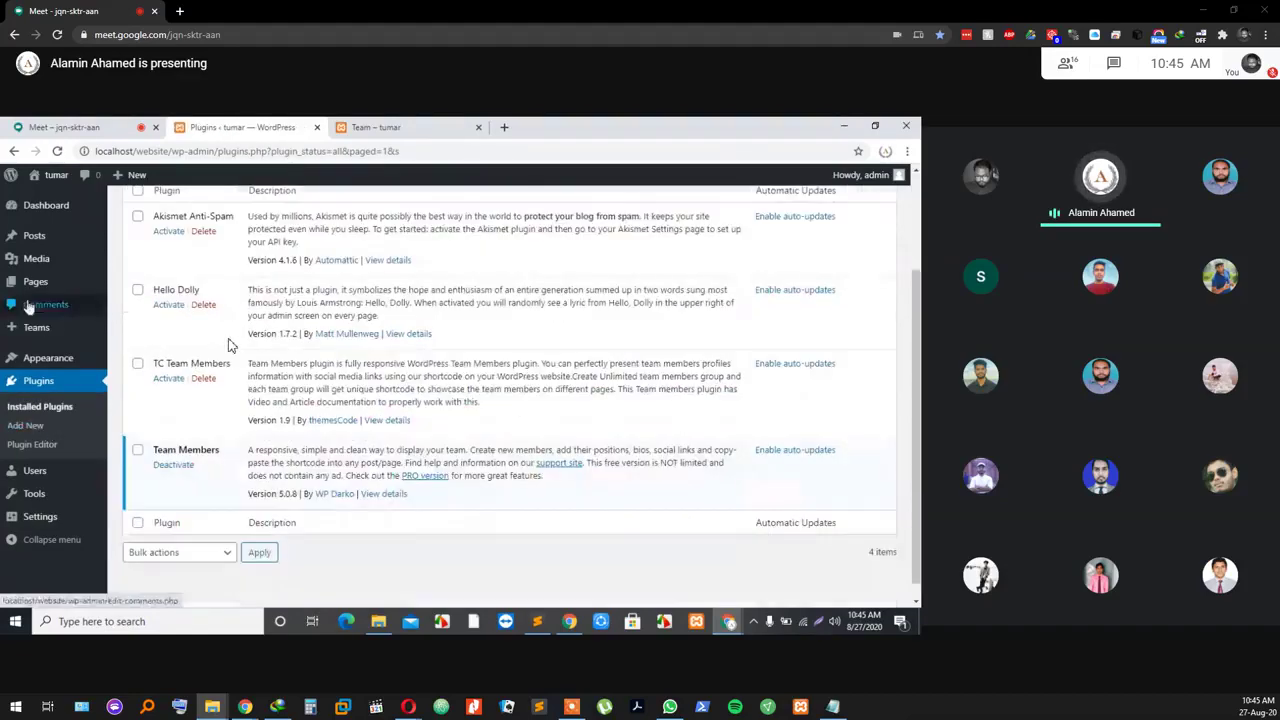
mouse_move(35, 333)
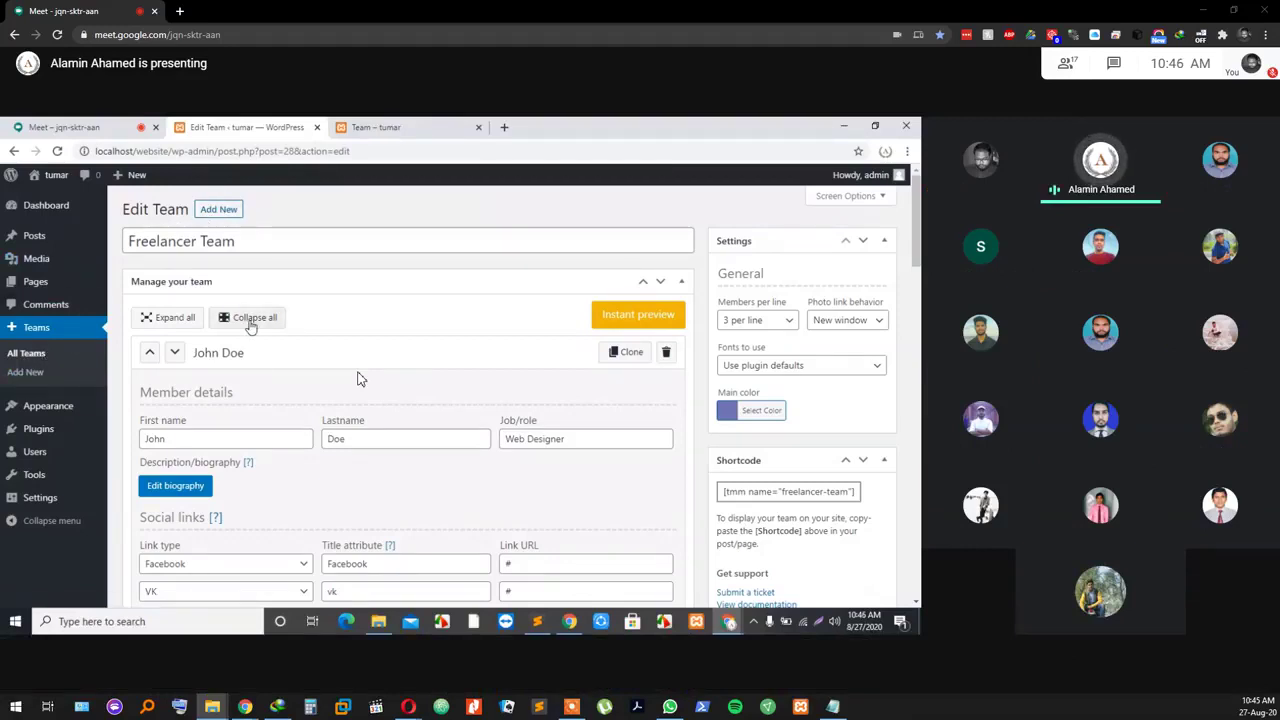
Step: Review the Freelancer Team member fields on the Edit Team screen
mouse_move(437, 358)
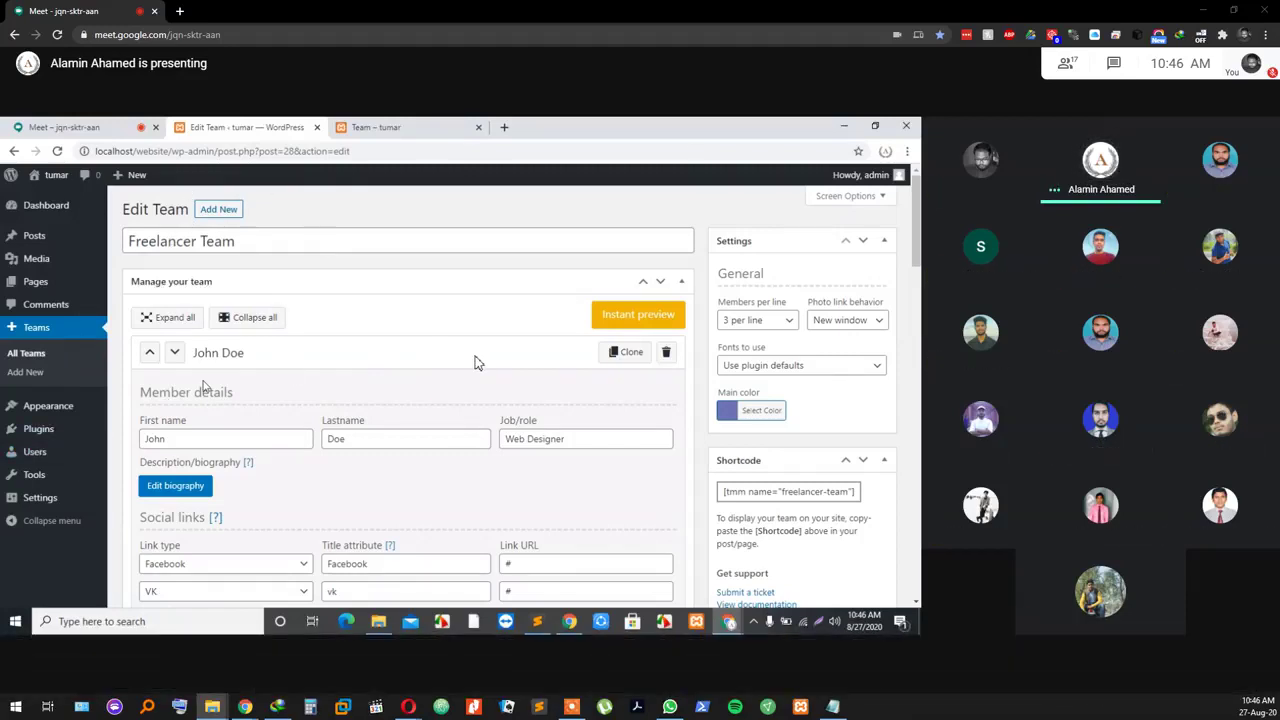
mouse_move(490, 374)
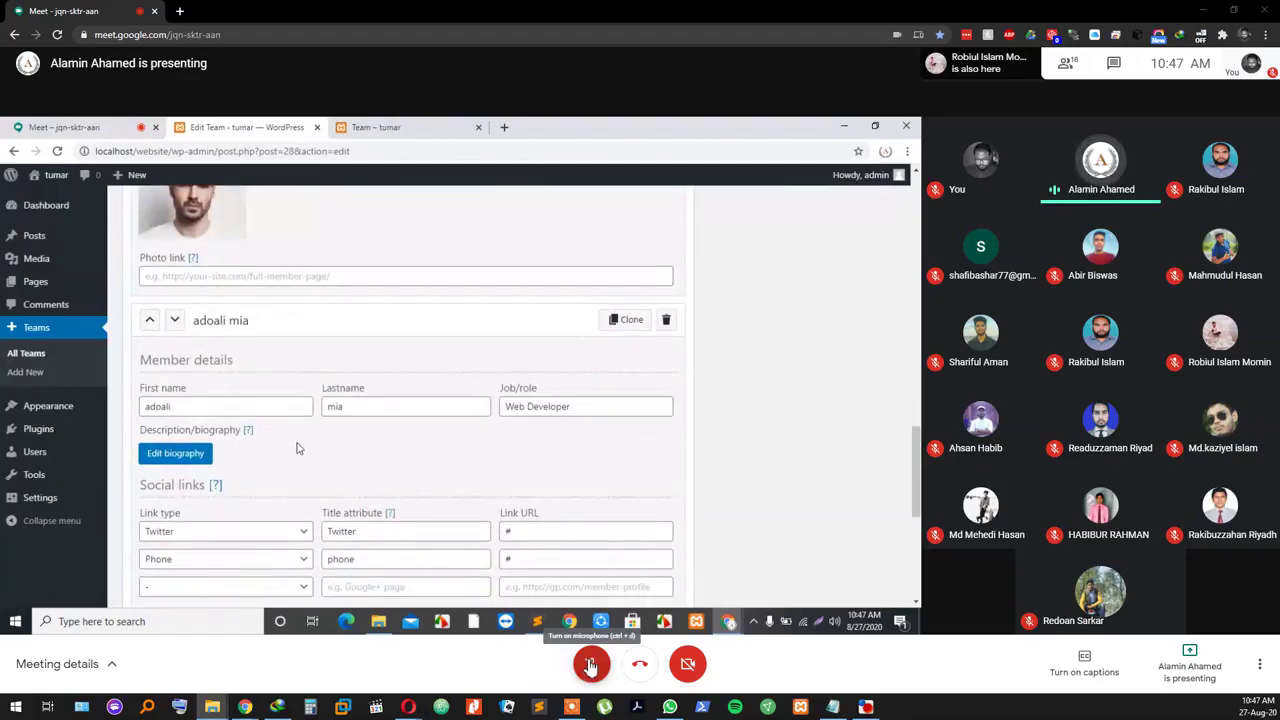
Step: Unmute and then re-mute the meeting microphone
click(590, 665)
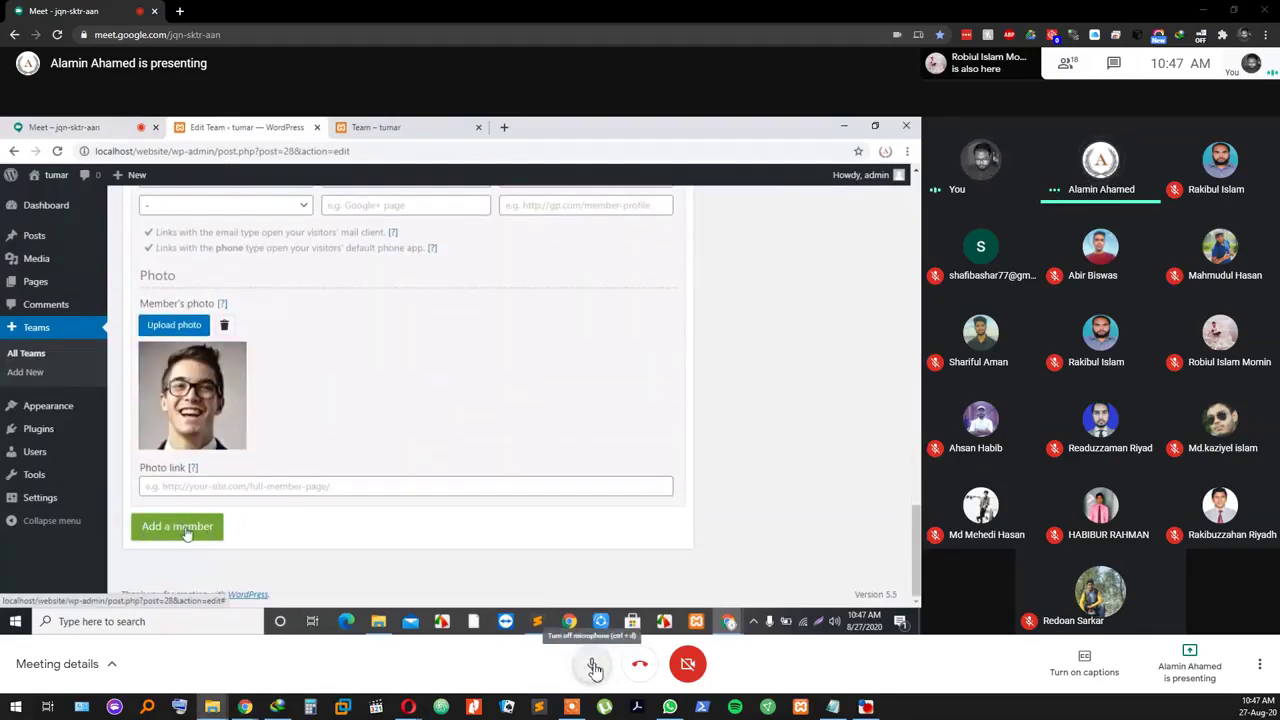
key(ctrl+d)
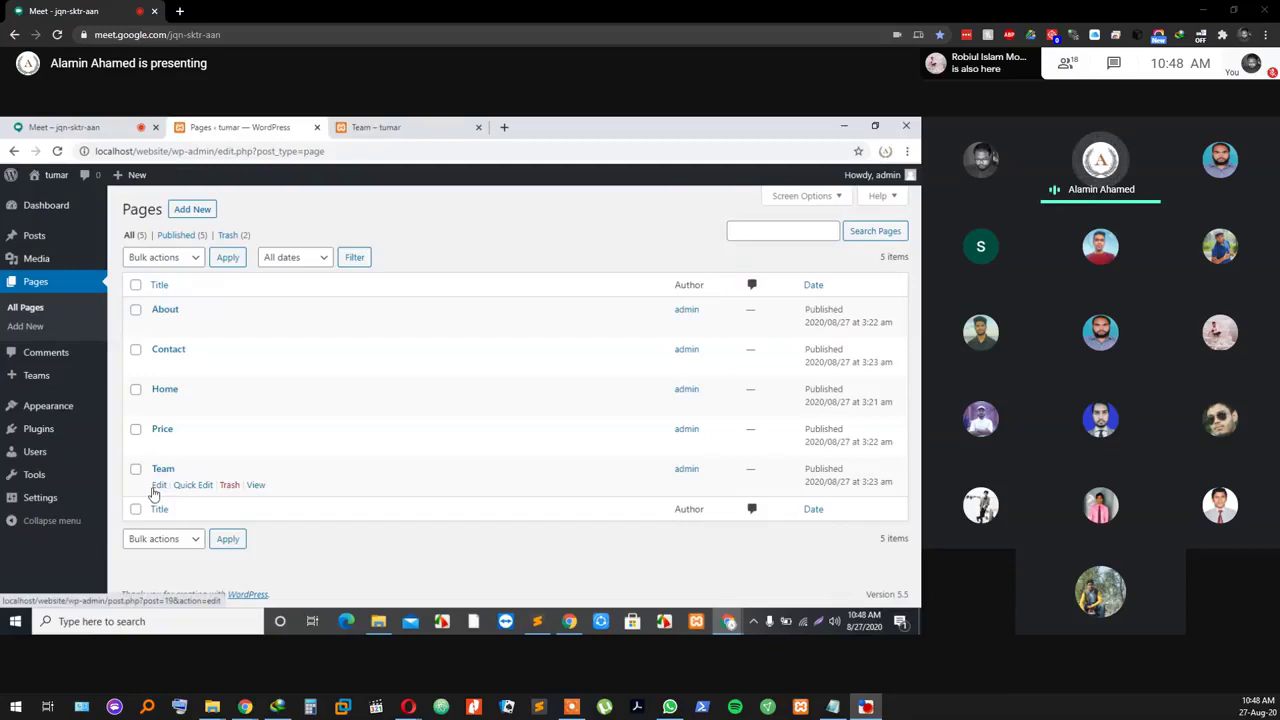
Step: Toggle the meeting microphone on and off again
click(592, 666)
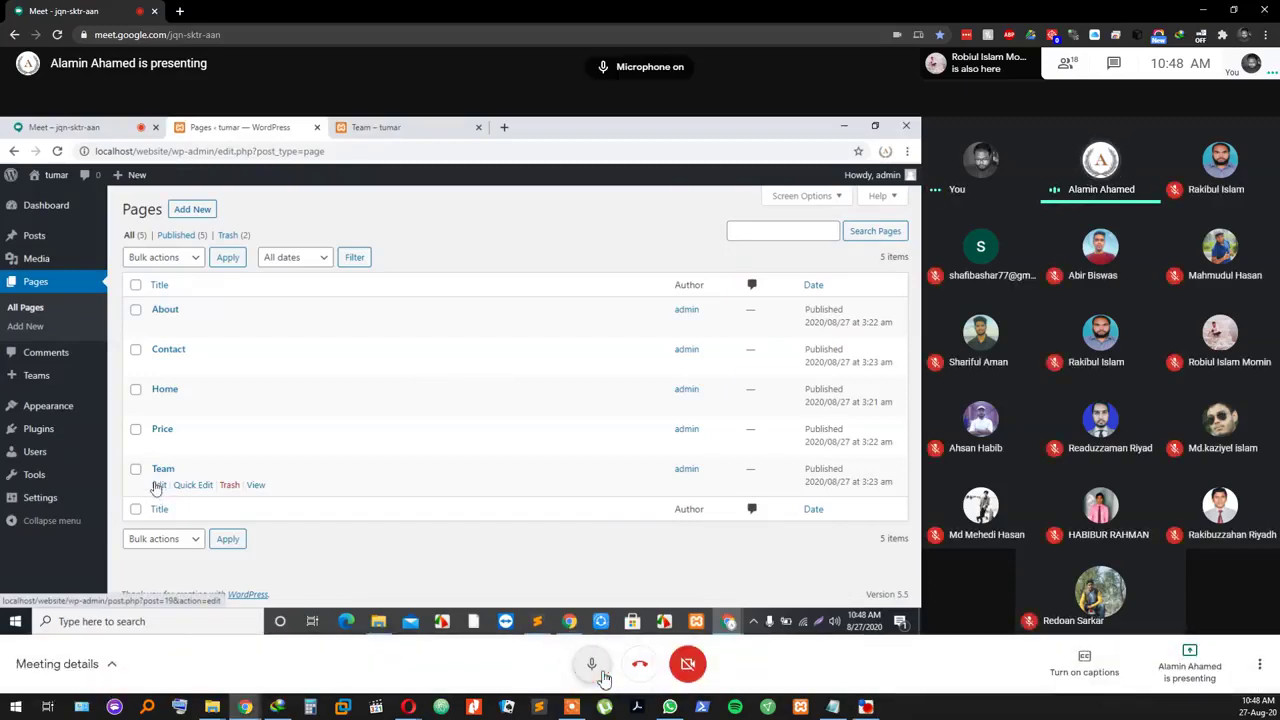
click(601, 674)
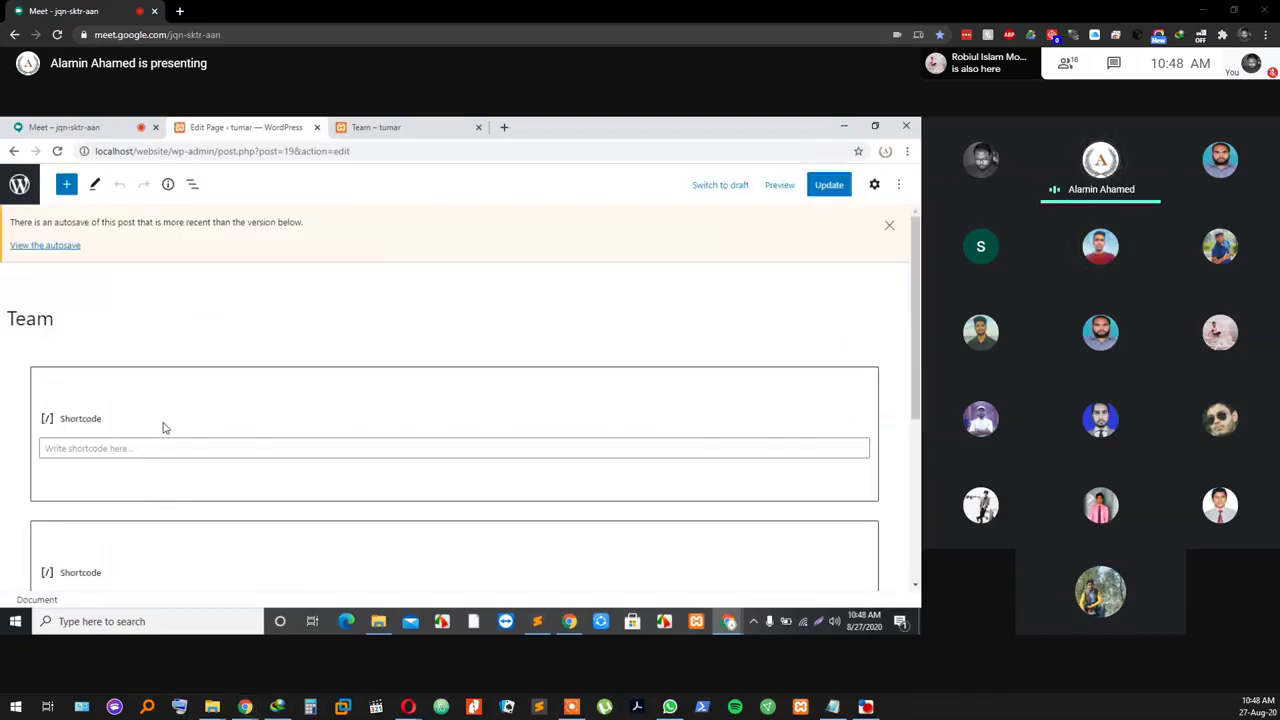
key(super+d)
key(super+d)
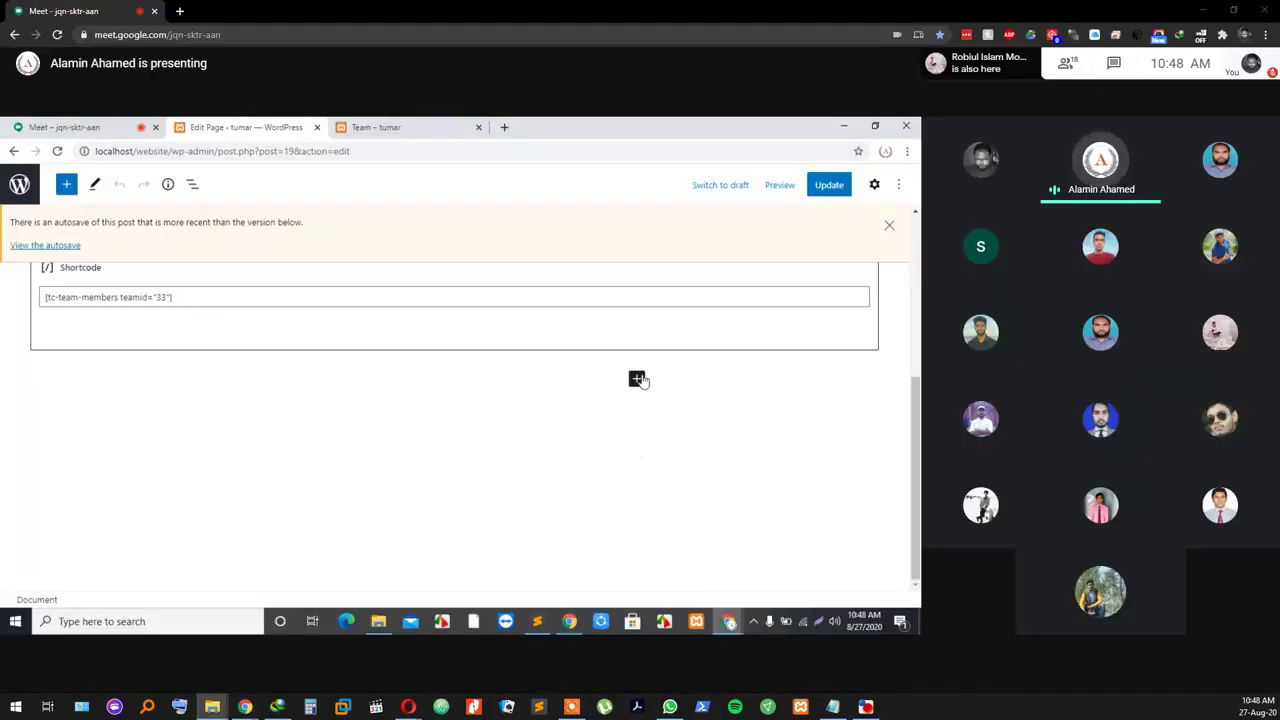
Step: Add an empty Shortcode block and delete the old teamid shortcode
click(637, 379)
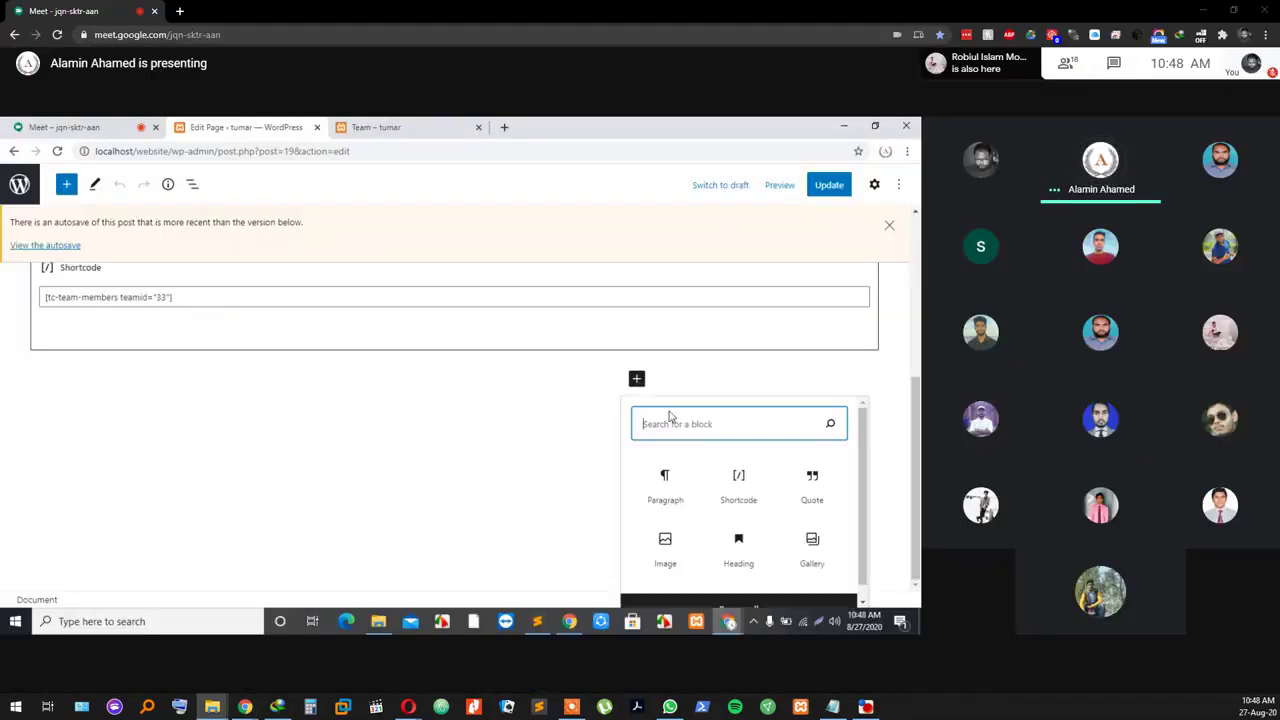
click(739, 500)
scroll(430, 425, up, 3)
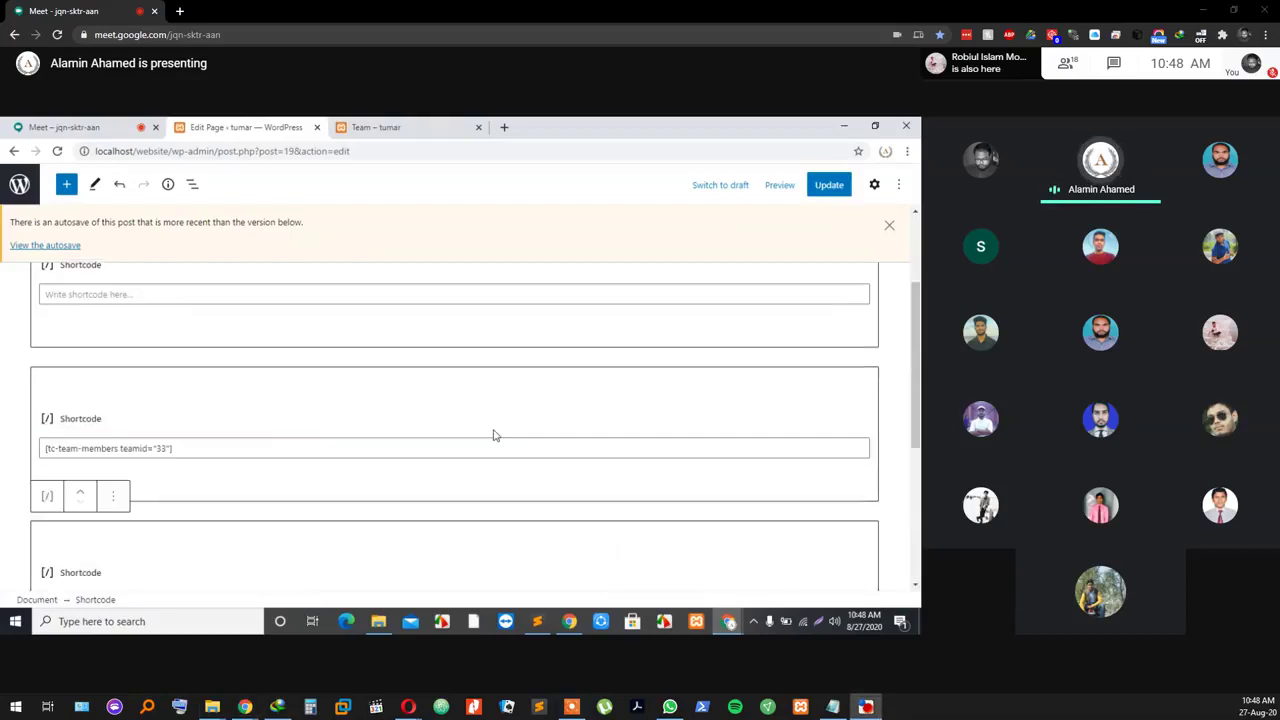
scroll(194, 525, down, 1)
drag(196, 428, 5, 404)
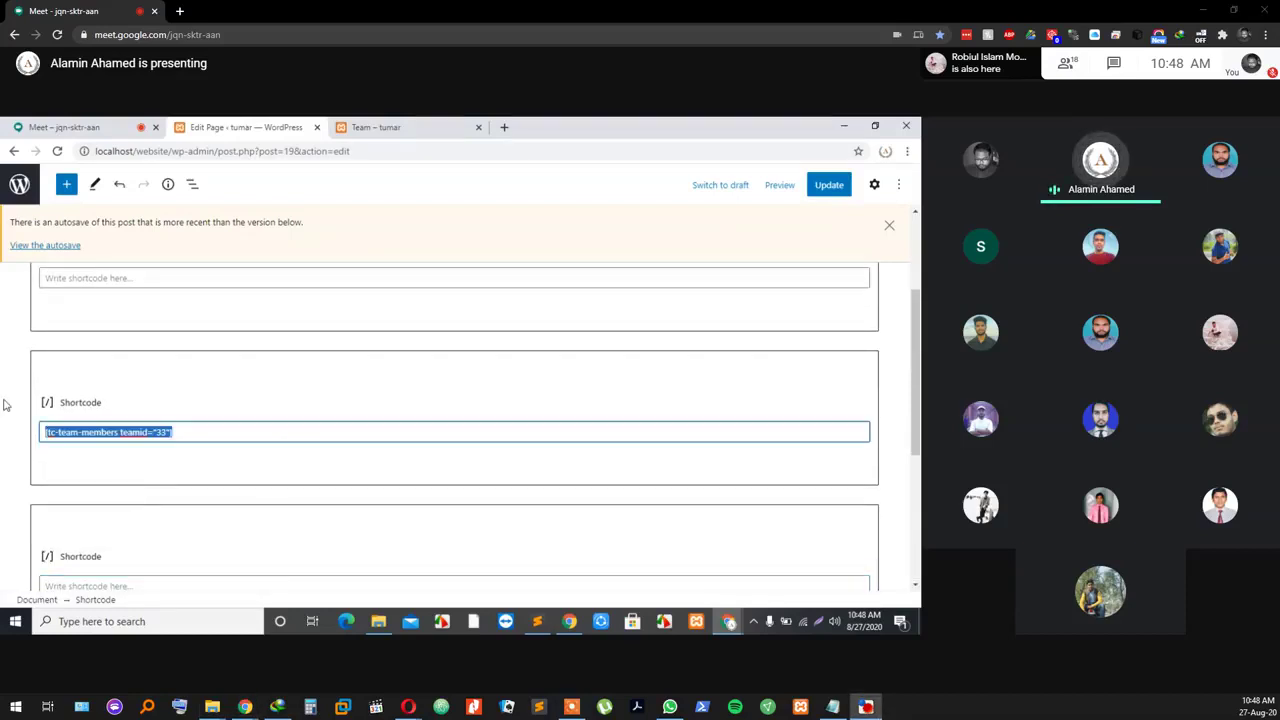
key(BackSpace)
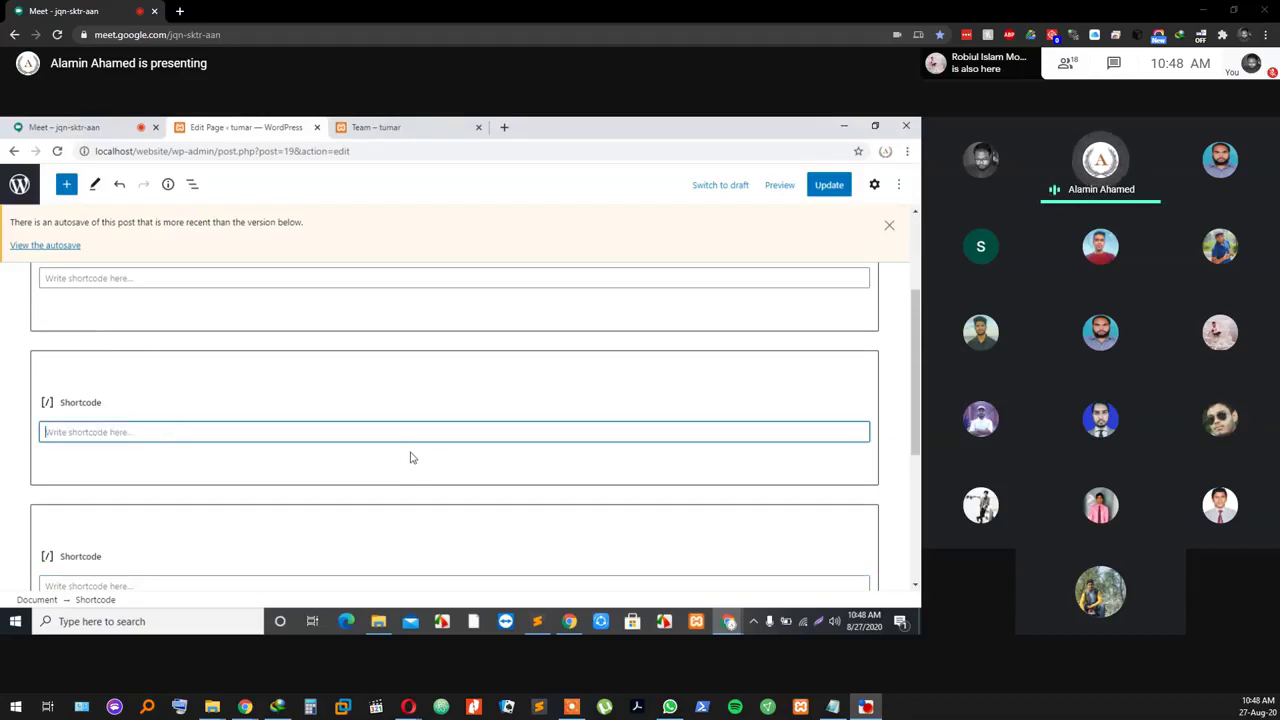
Step: Paste the [tmm name="freelancer-team"] shortcode into the empty shortcode block
scroll(222, 430, down, 2)
click(210, 448)
scroll(206, 454, up, 2)
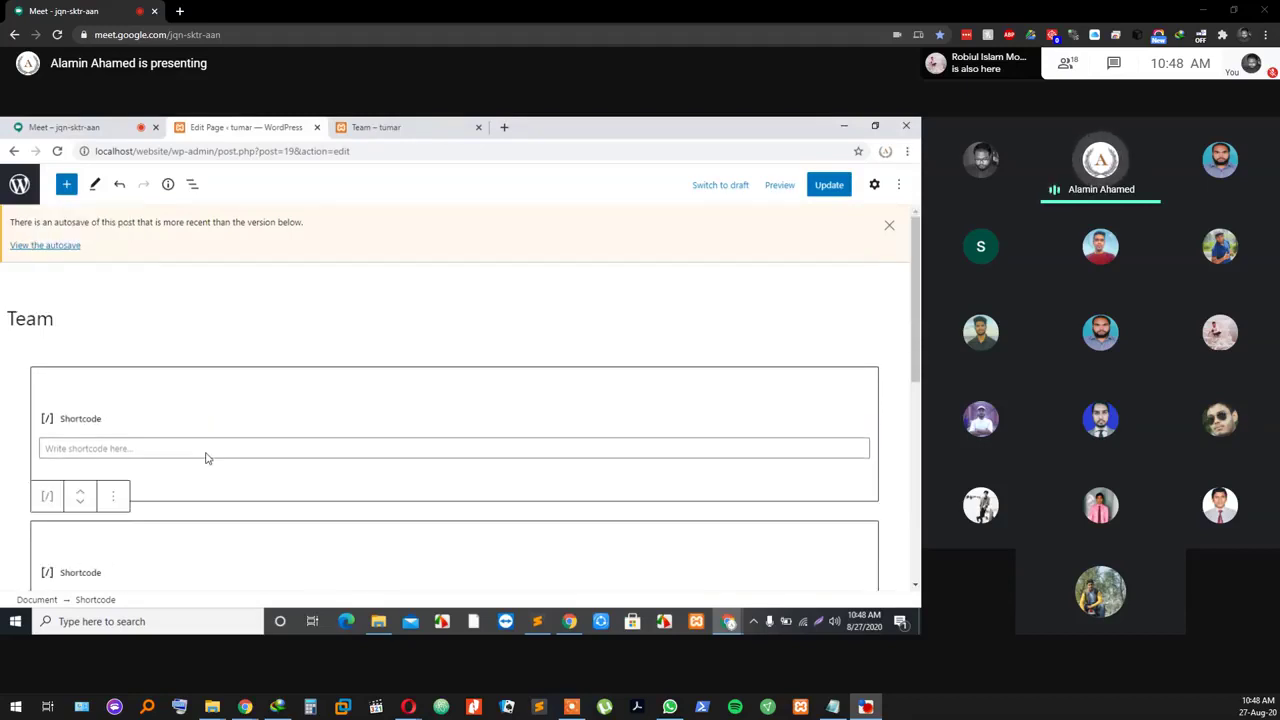
scroll(200, 428, down, 1)
click(174, 374)
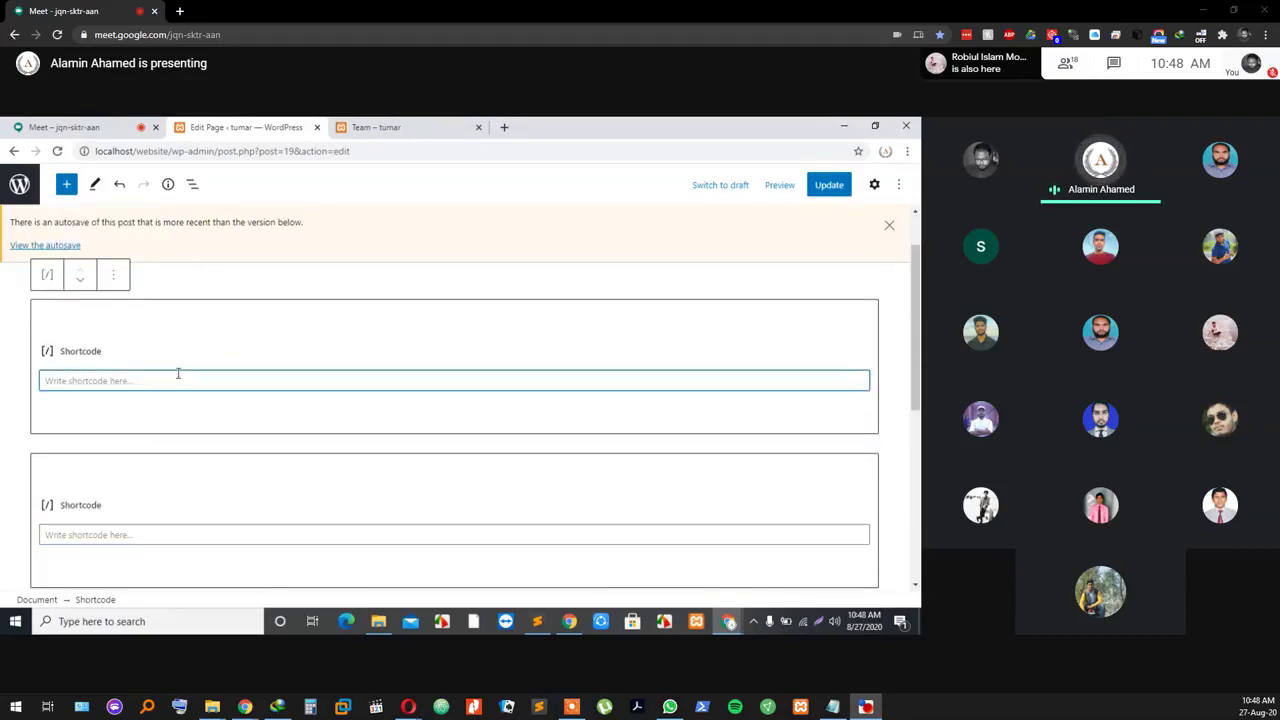
text([tmm name="freelancer-team"])
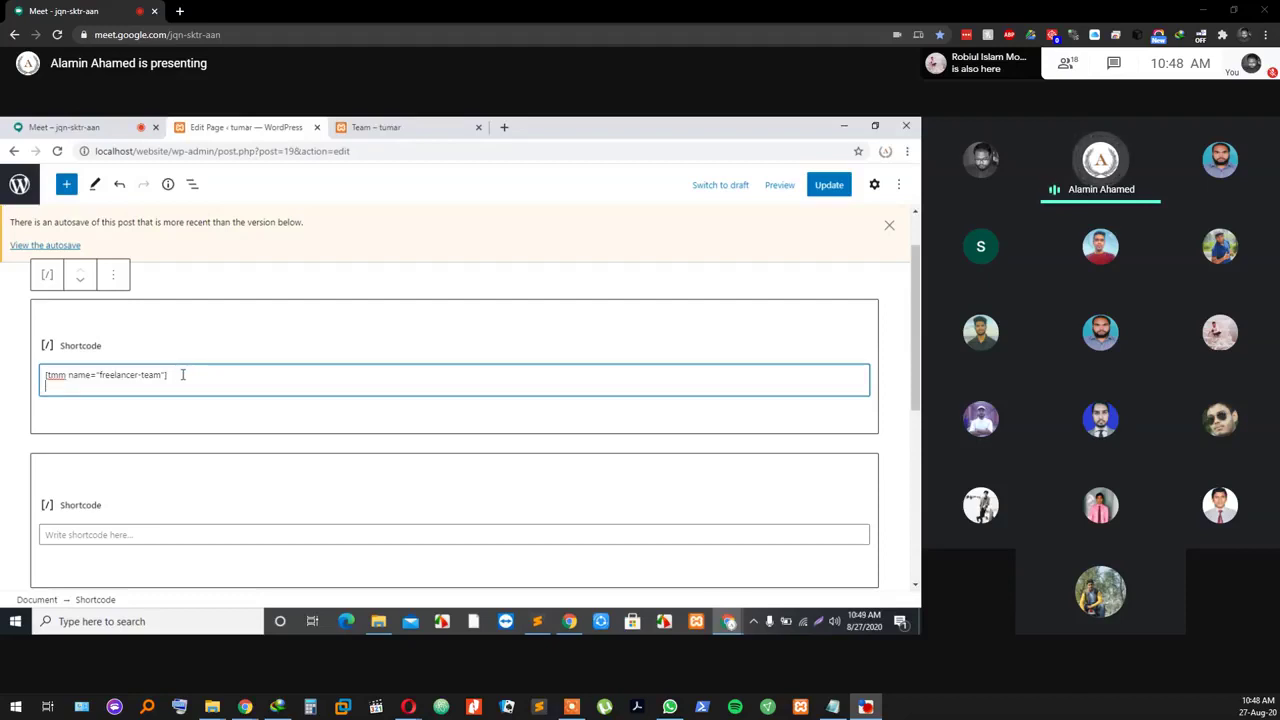
Step: Dismiss the context menu and save the Team page with Update
right_click(176, 538)
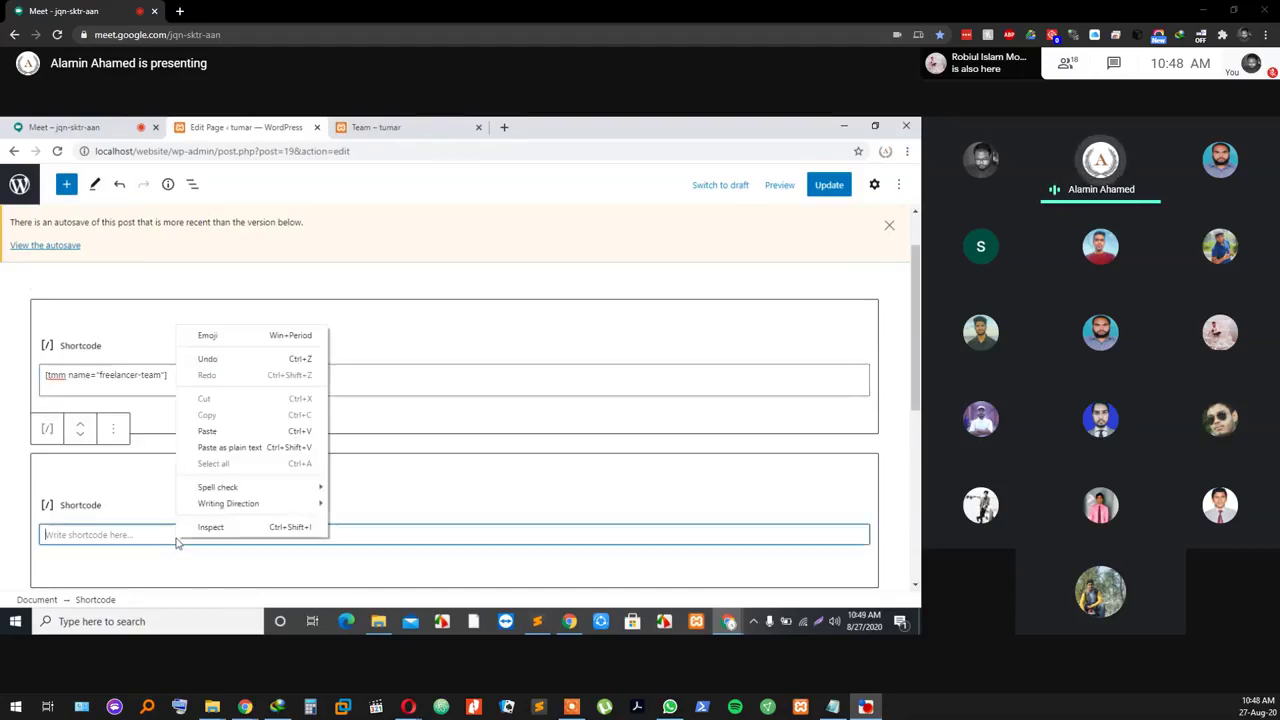
click(522, 416)
scroll(280, 403, up, 2)
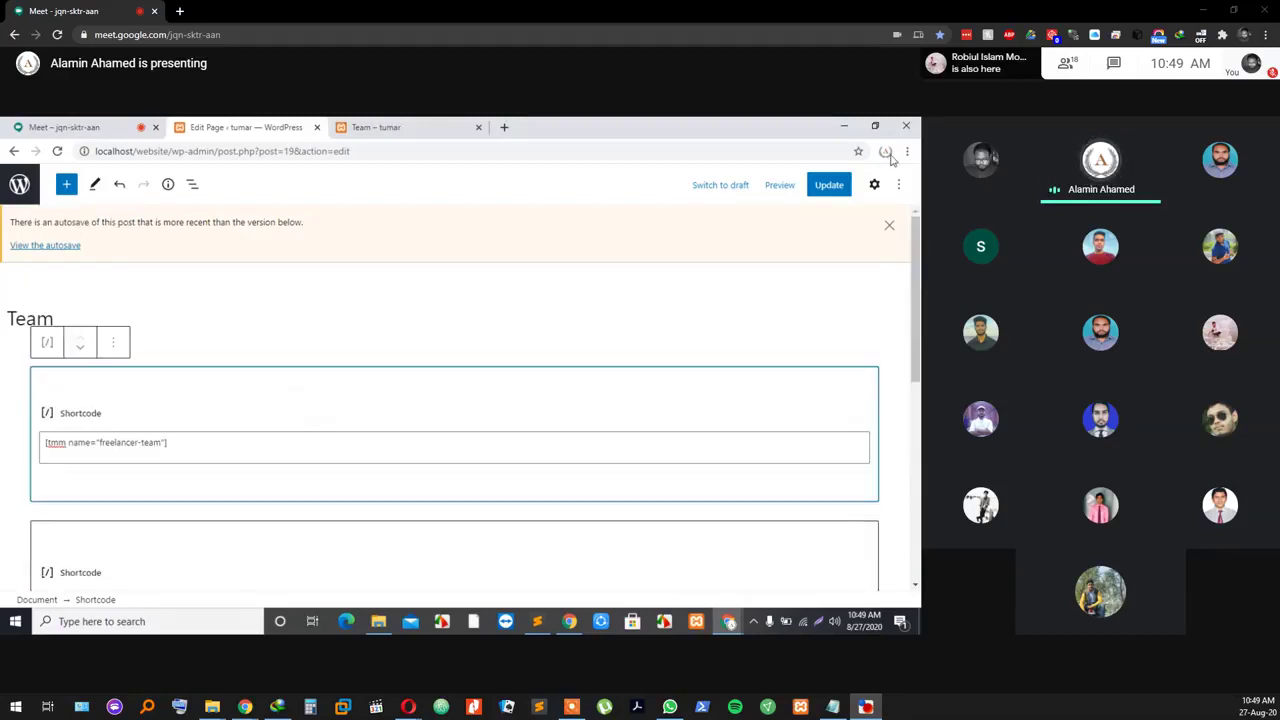
click(834, 184)
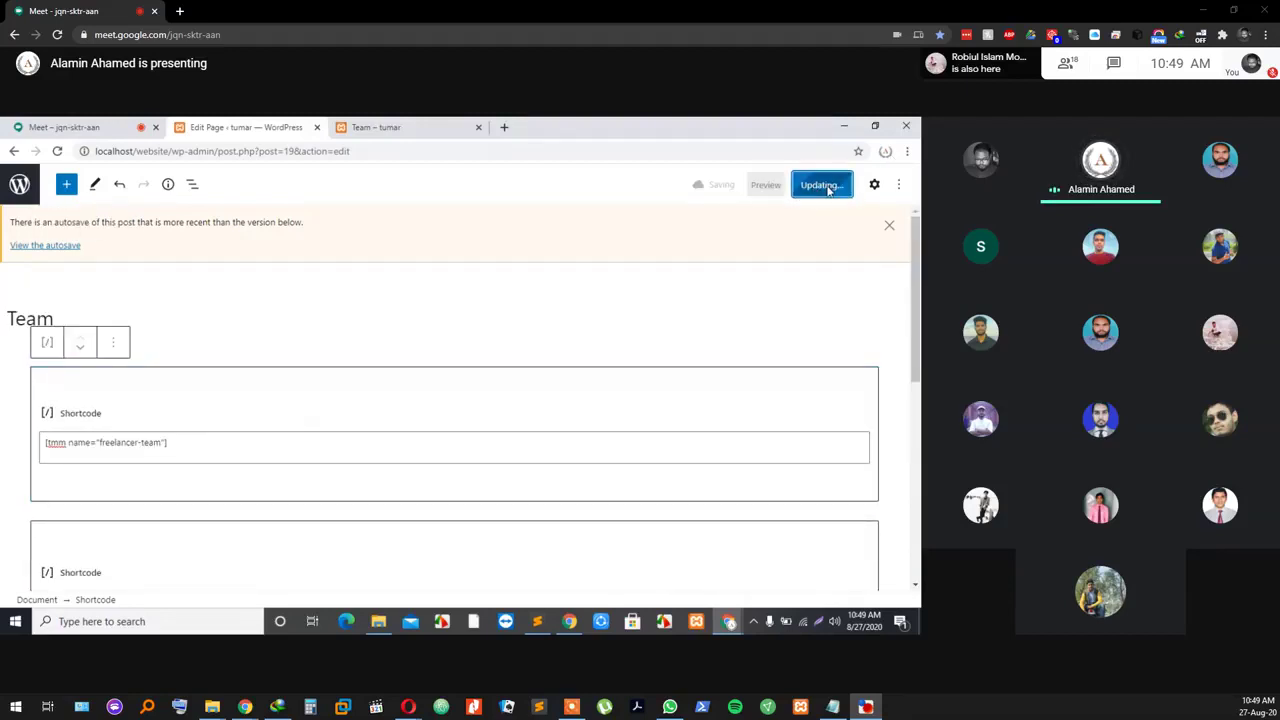
Step: Reload the live Team page to see the three Freelancer Team member cards
click(380, 127)
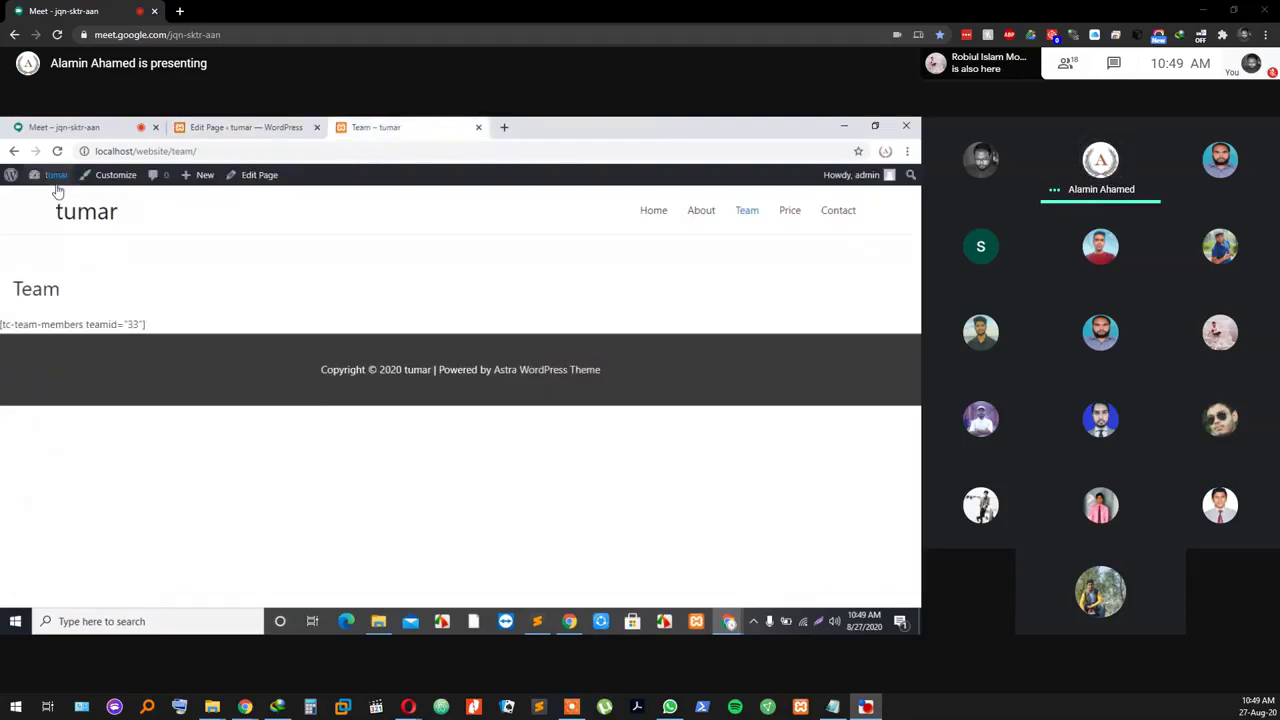
click(748, 213)
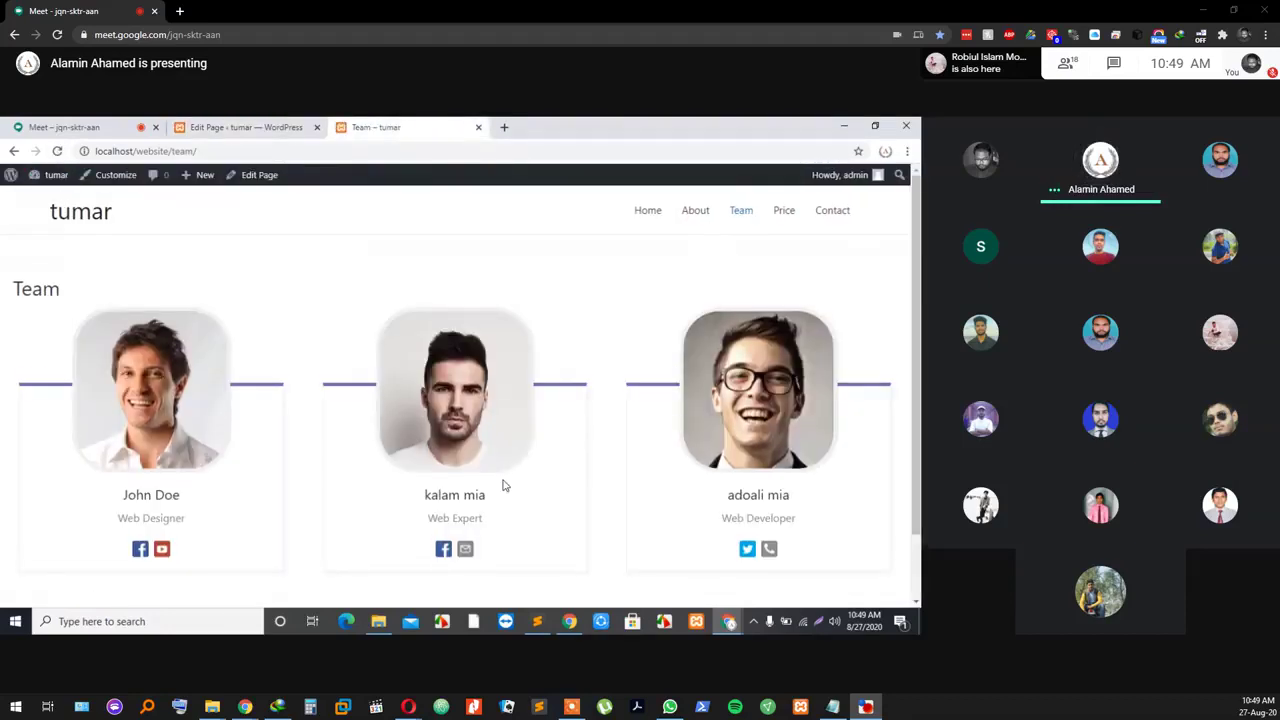
scroll(503, 483, down, 1)
scroll(503, 480, up, 1)
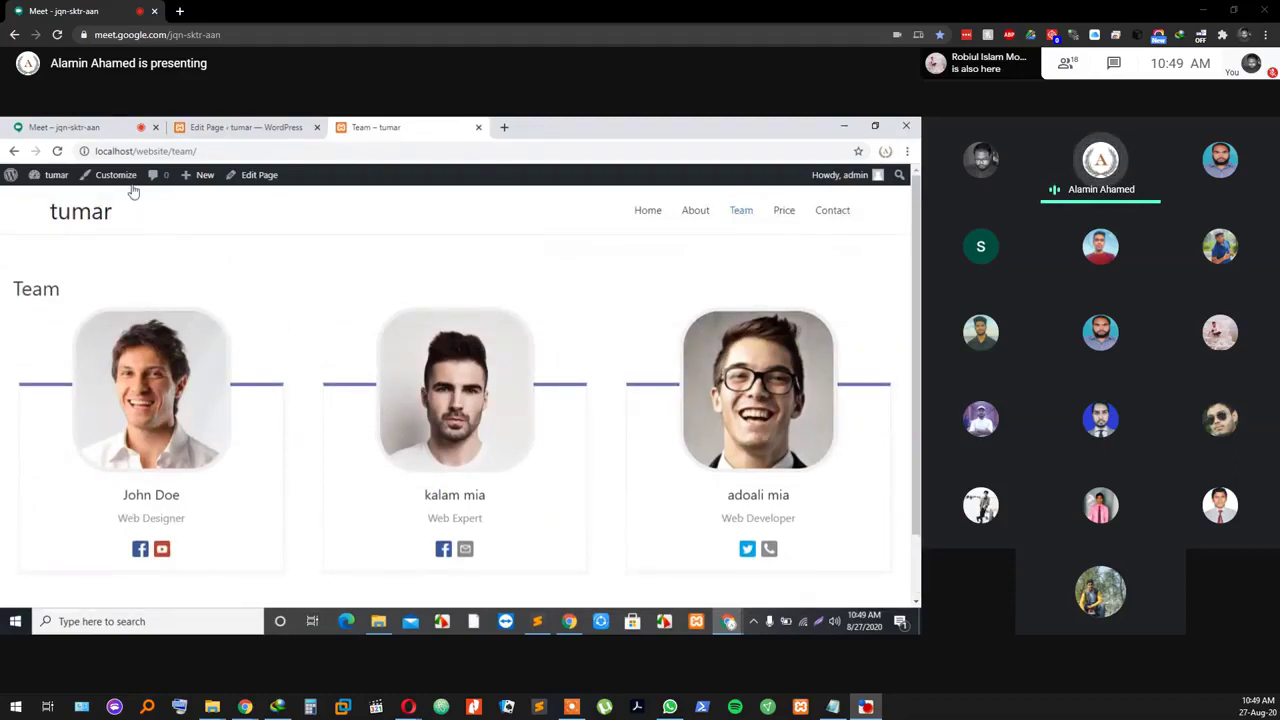
Step: Switch back to the page editor and return to the admin Pages list
click(248, 128)
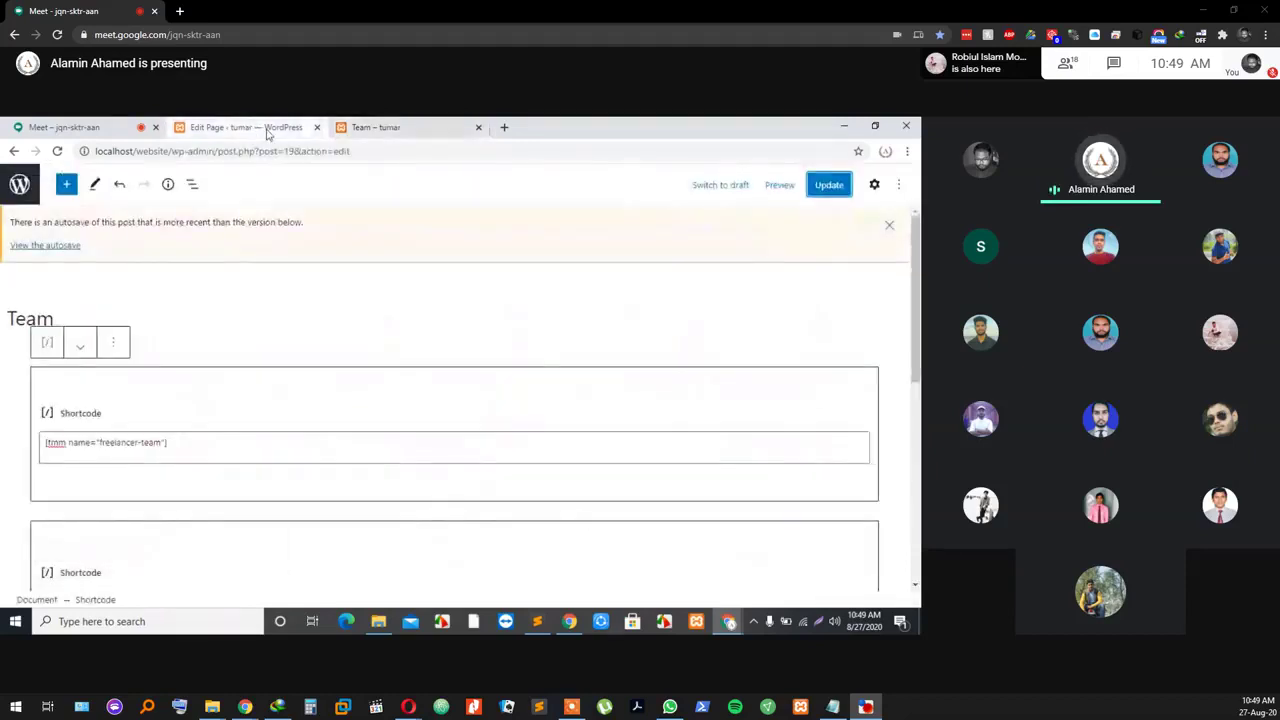
click(385, 128)
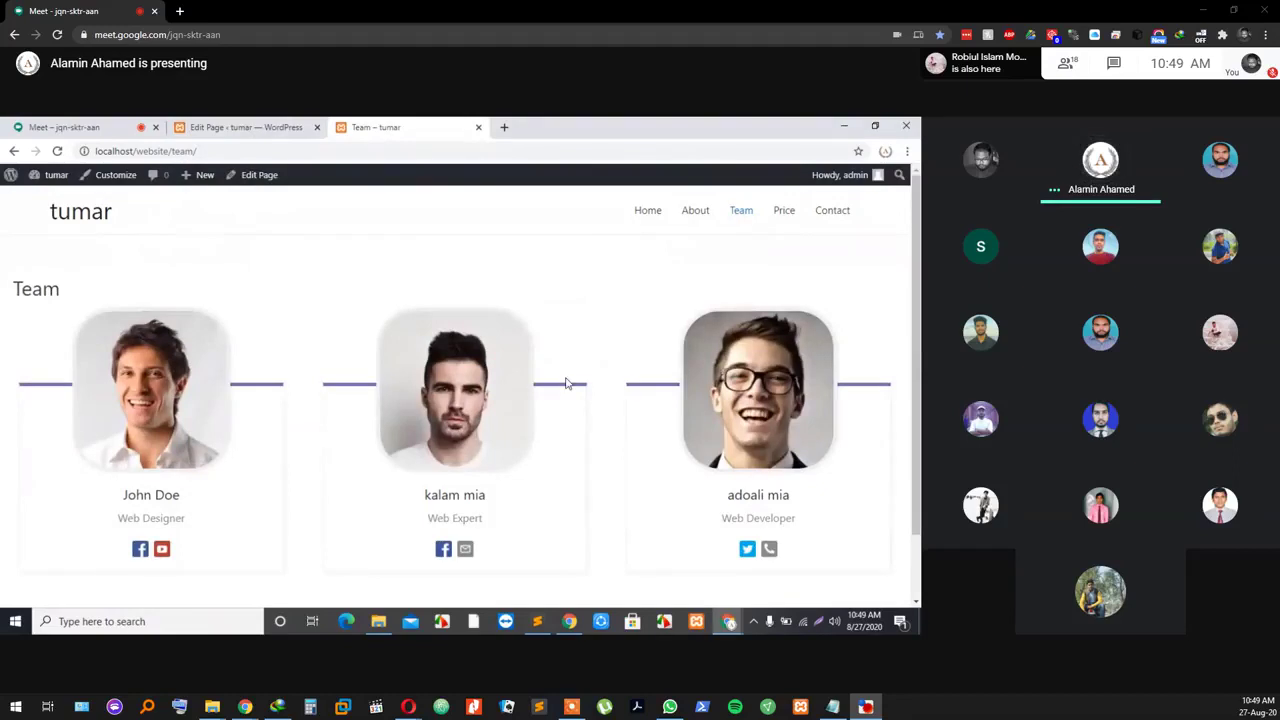
click(215, 127)
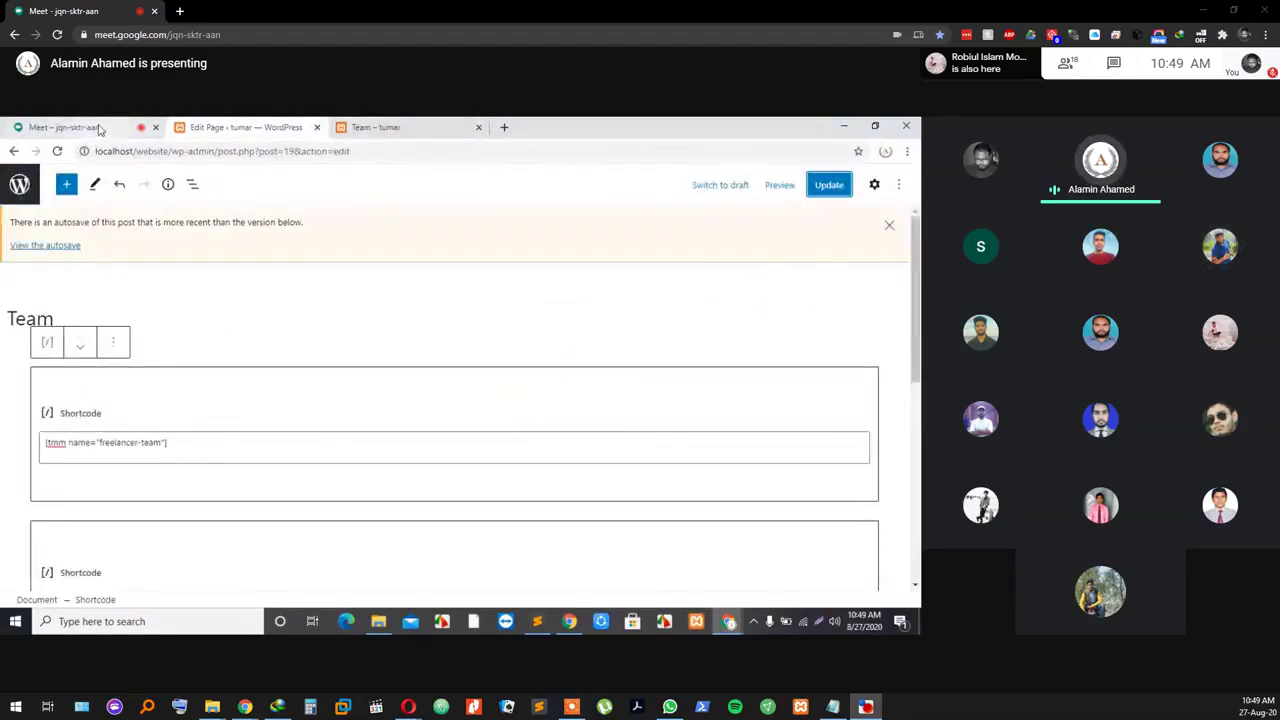
click(97, 127)
click(250, 131)
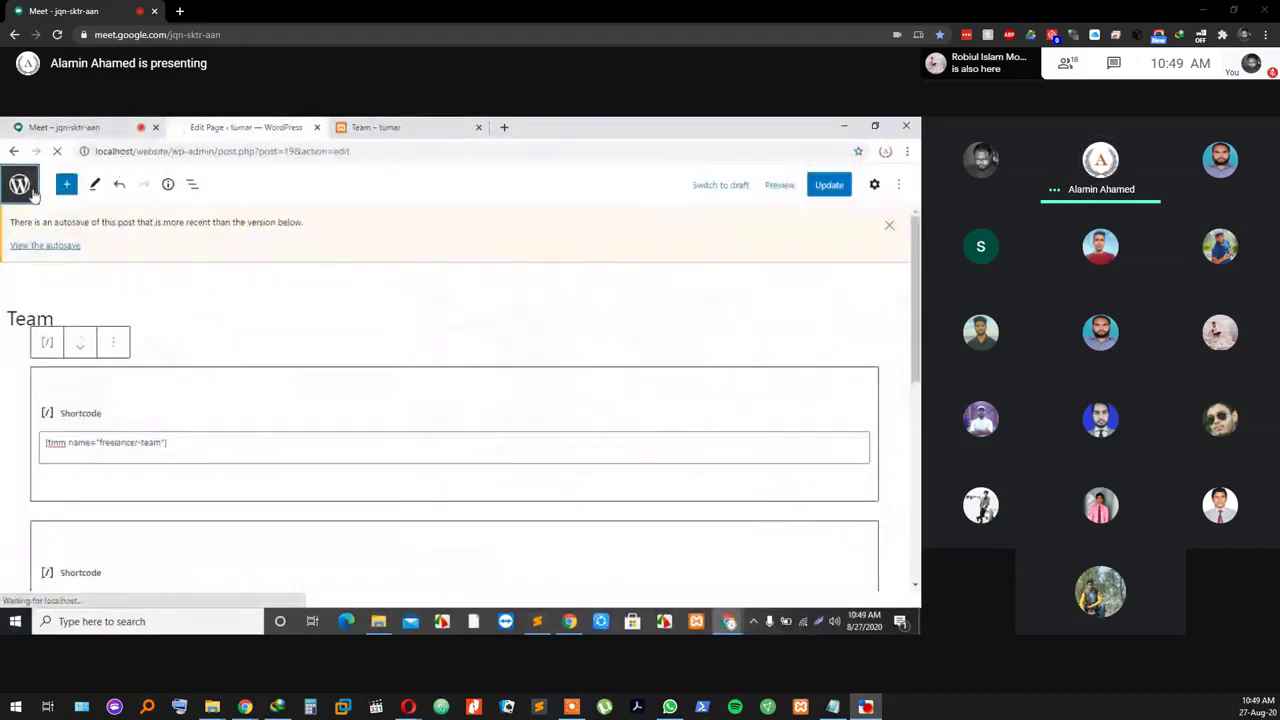
click(21, 184)
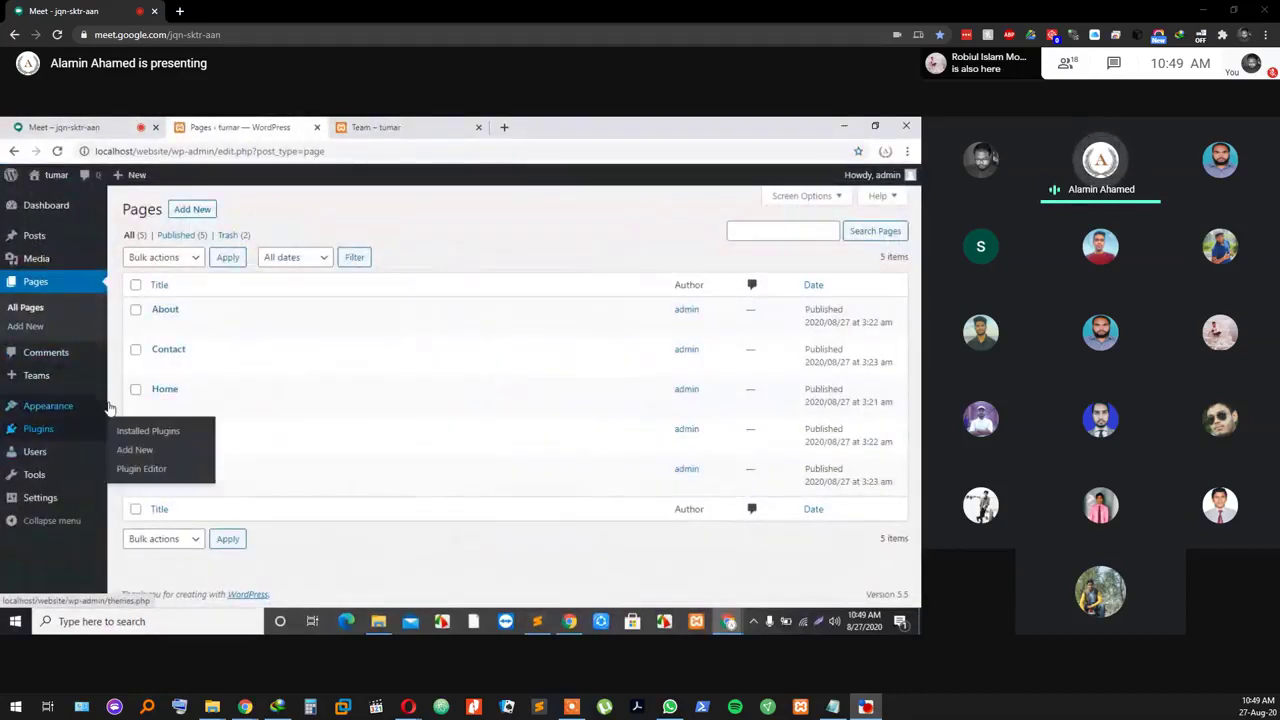
Step: Go to Plugins > Add New and search the directory for 'team member' plugins
mouse_move(40, 436)
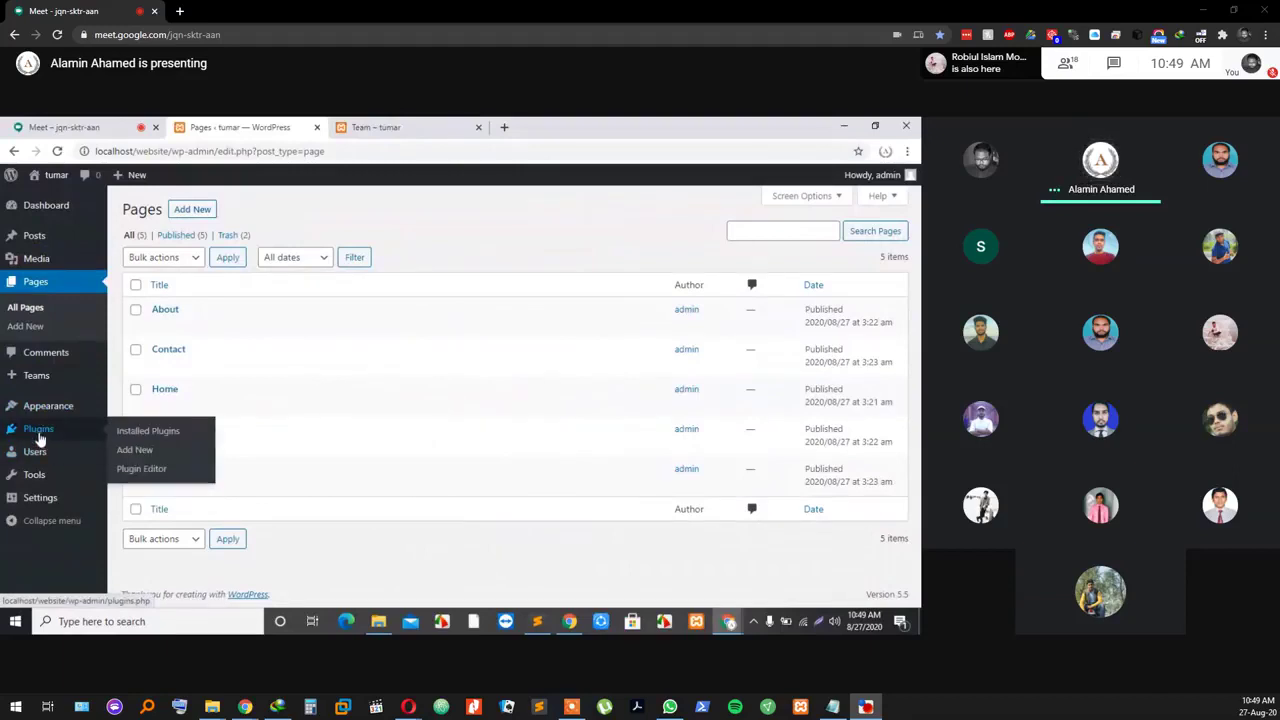
click(40, 437)
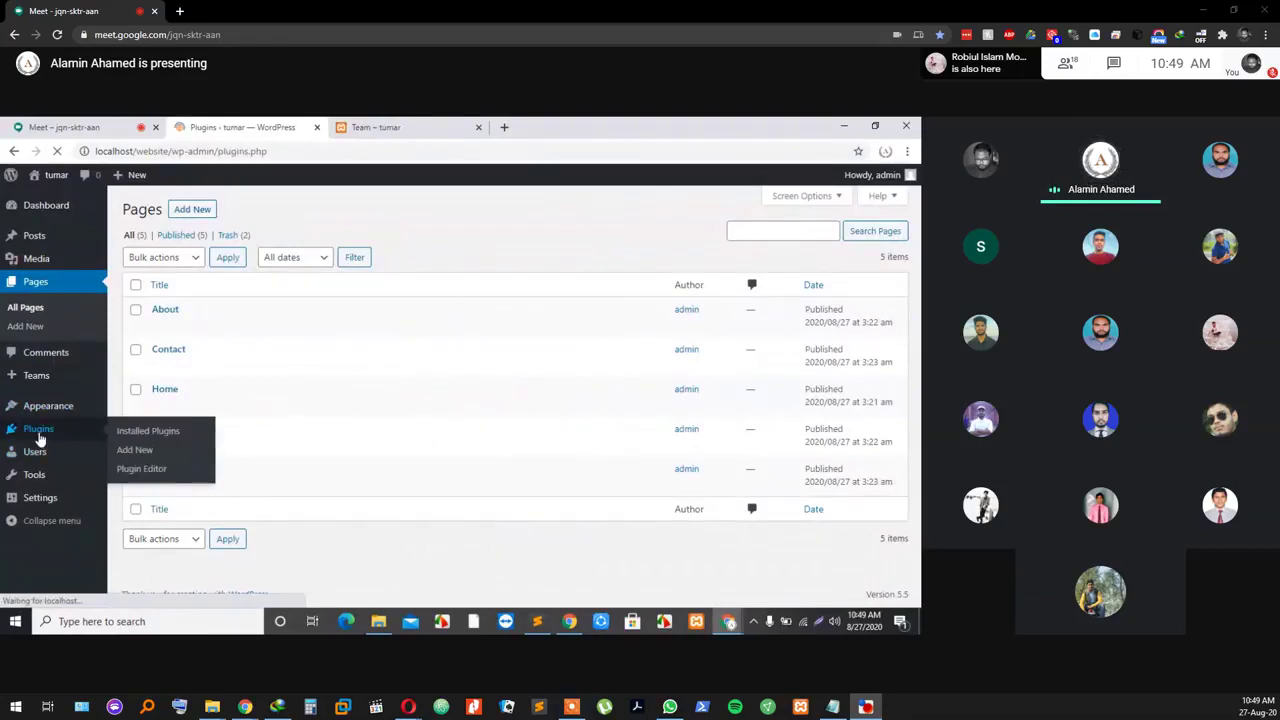
click(198, 209)
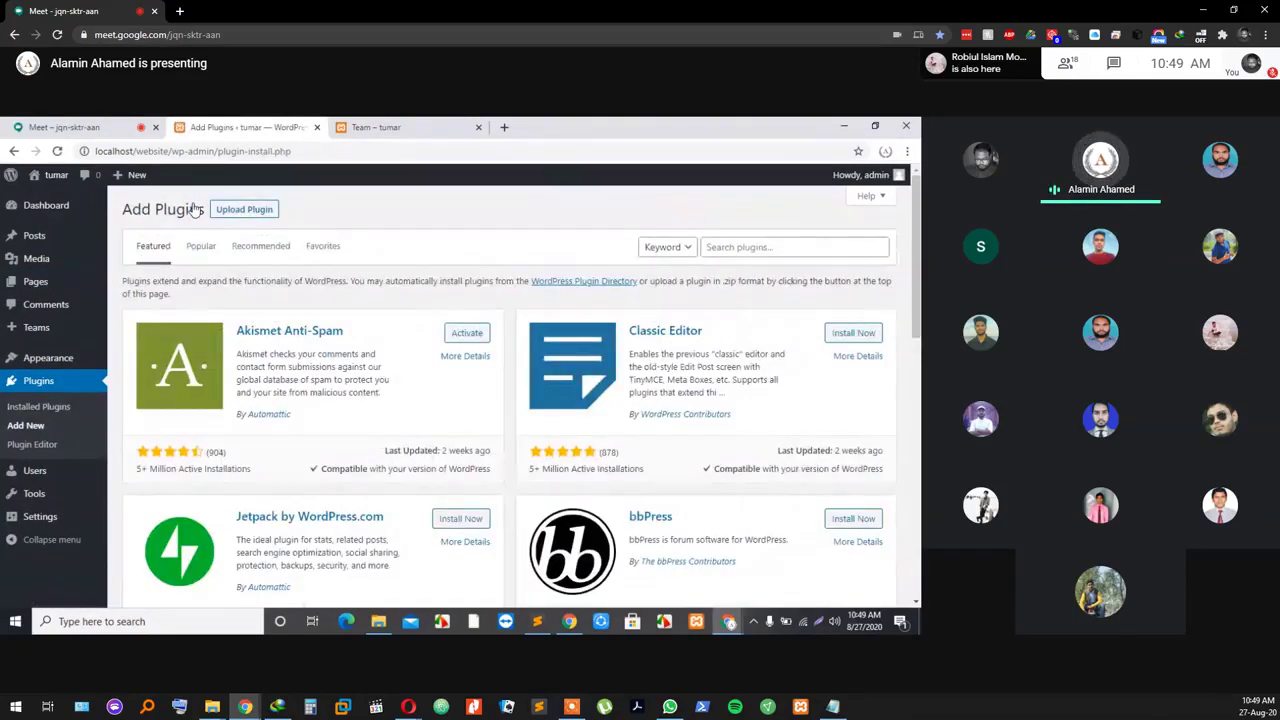
click(745, 245)
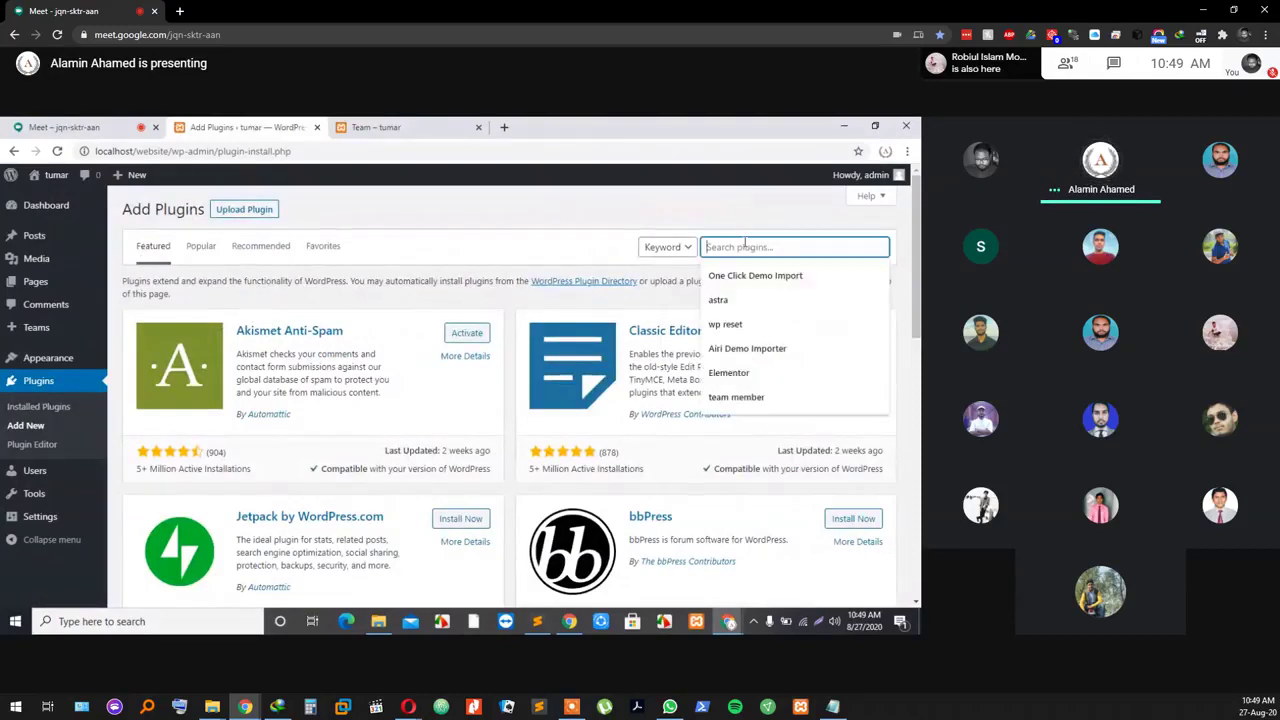
click(760, 400)
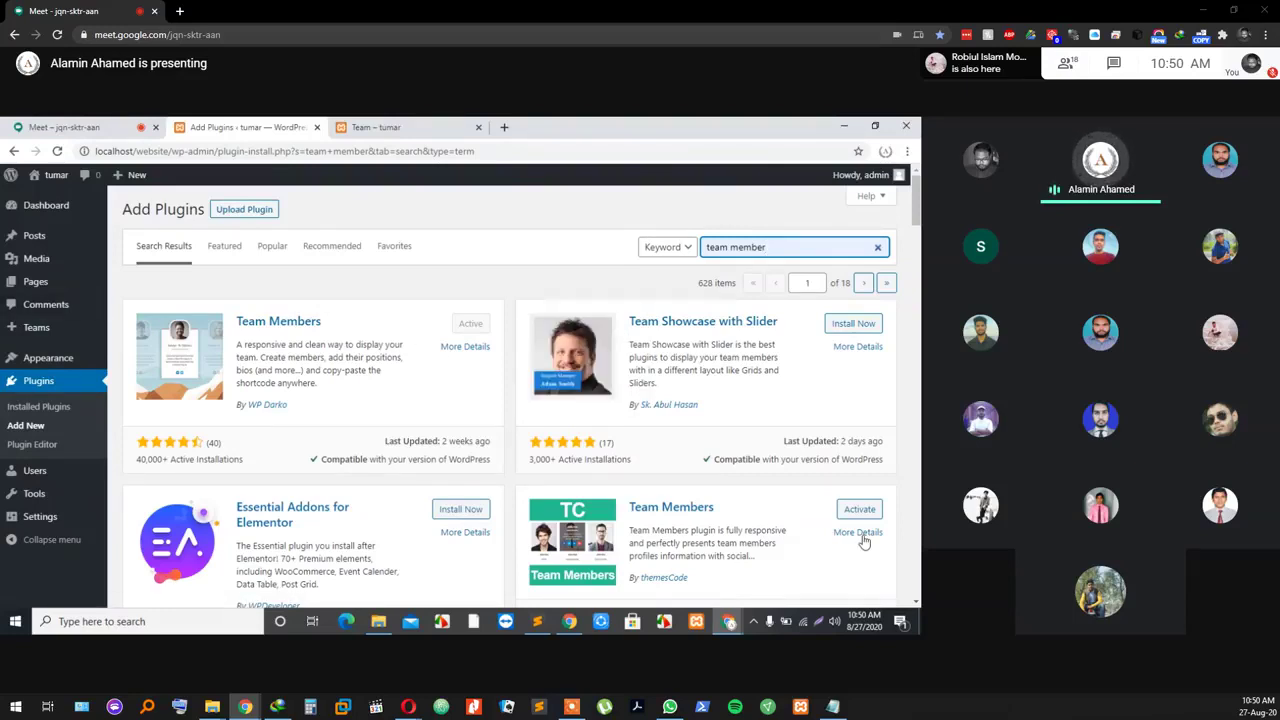
scroll(811, 537, down, 1)
scroll(811, 543, down, 1)
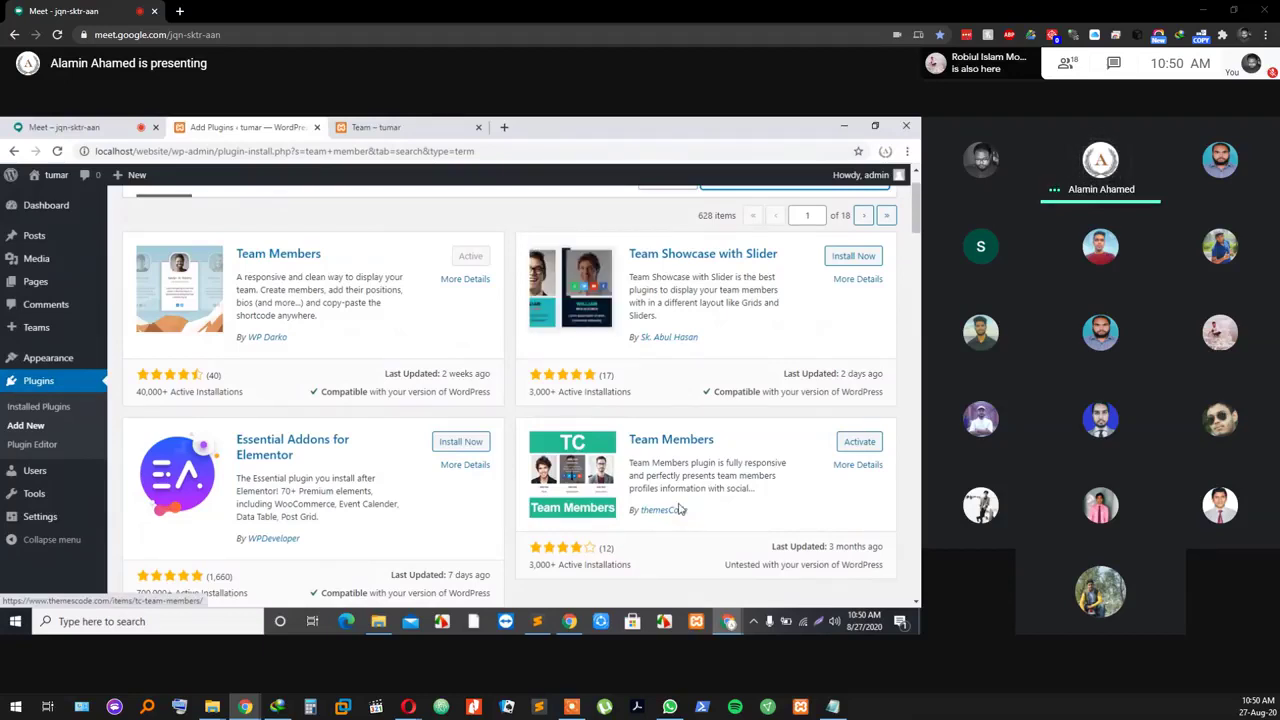
scroll(244, 390, up, 1)
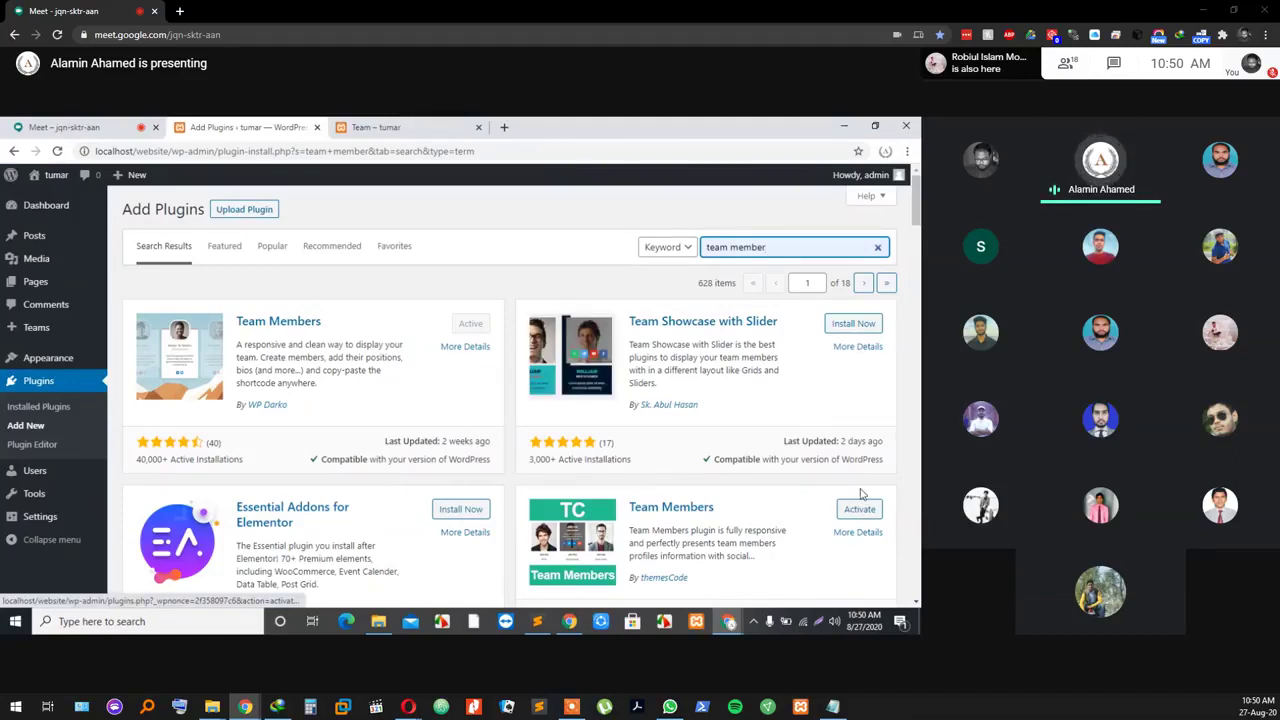
Step: Activate the TC Team Members plugin and open its teams list from the sidebar
click(859, 511)
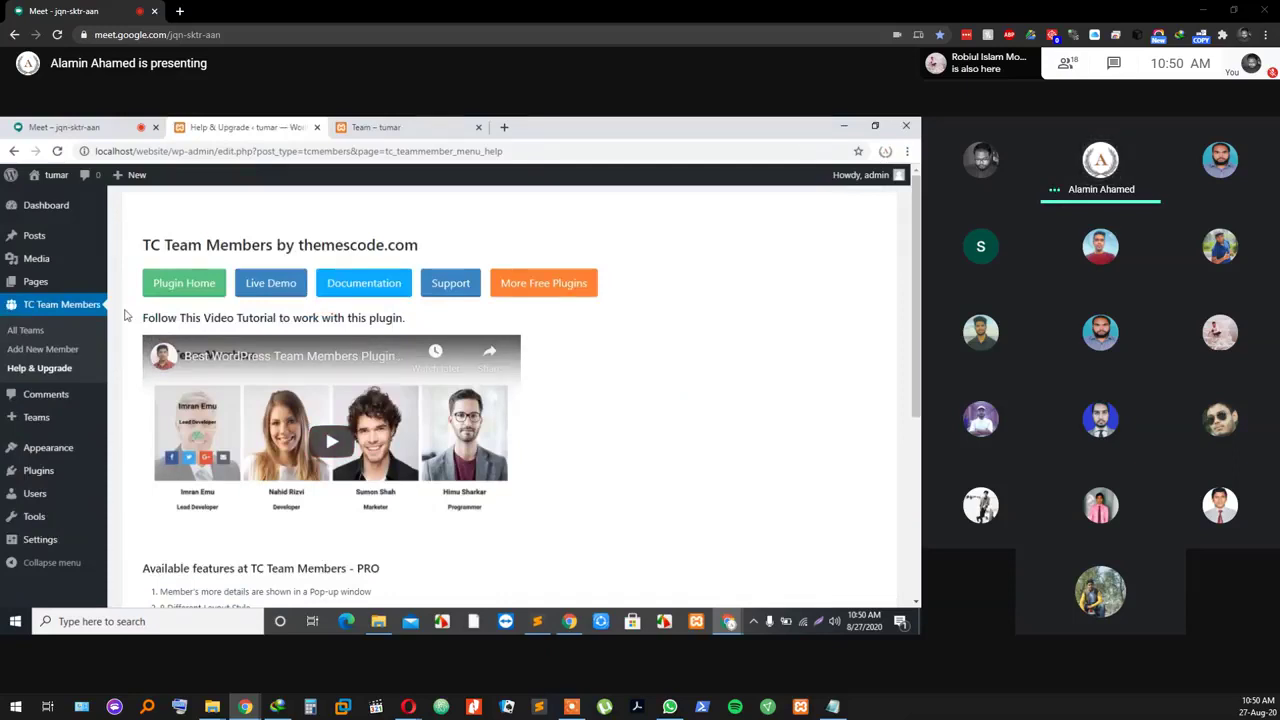
scroll(117, 428, down, 1)
scroll(110, 425, up, 1)
mouse_move(107, 423)
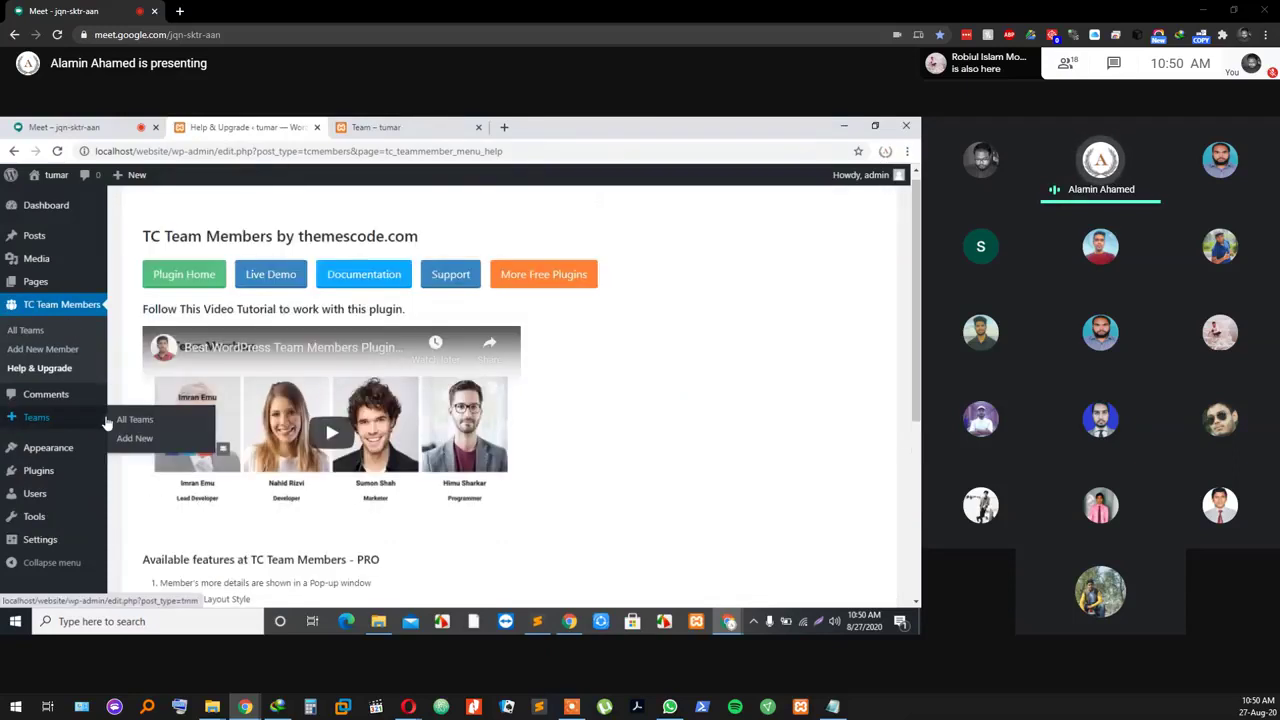
scroll(443, 451, down, 3)
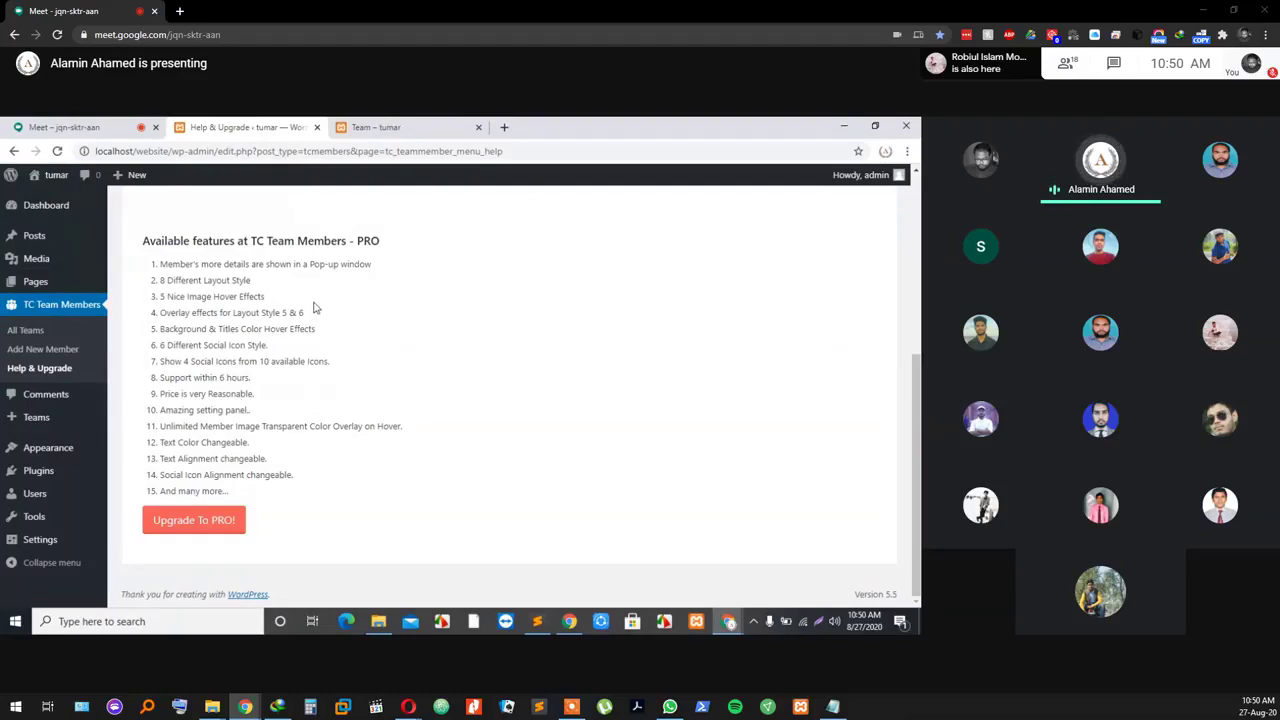
scroll(184, 373, up, 2)
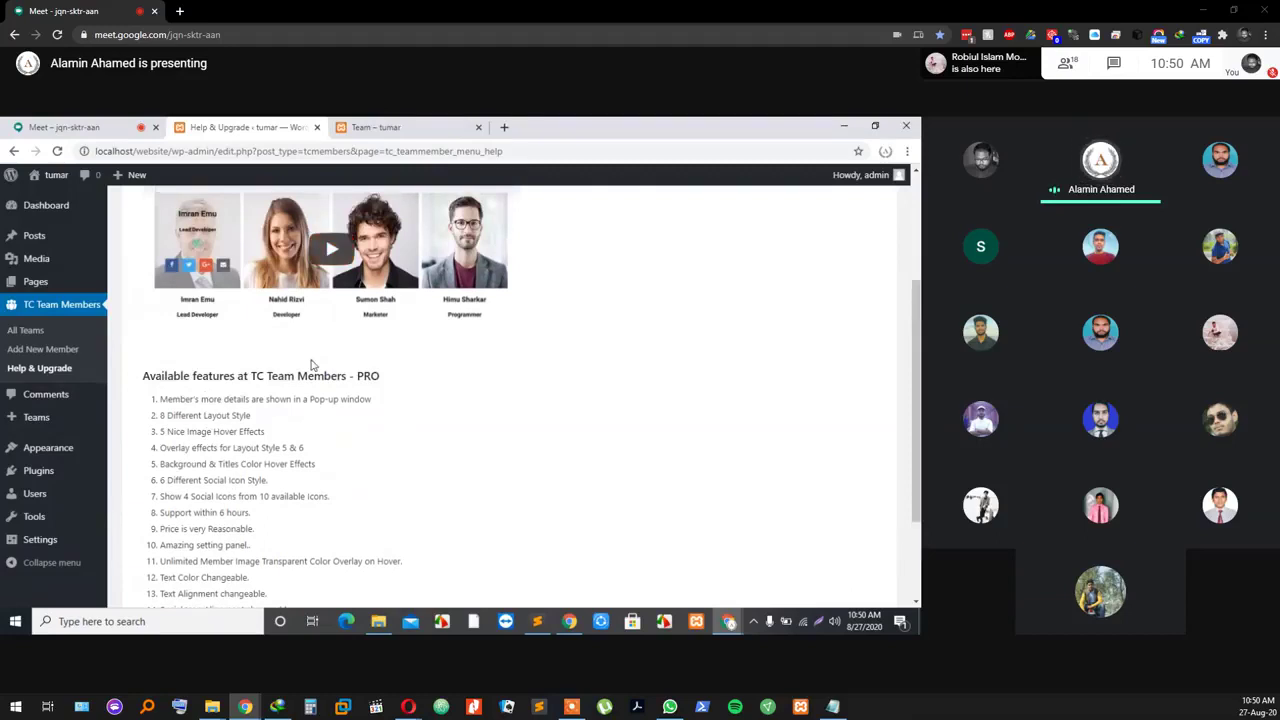
scroll(310, 366, up, 3)
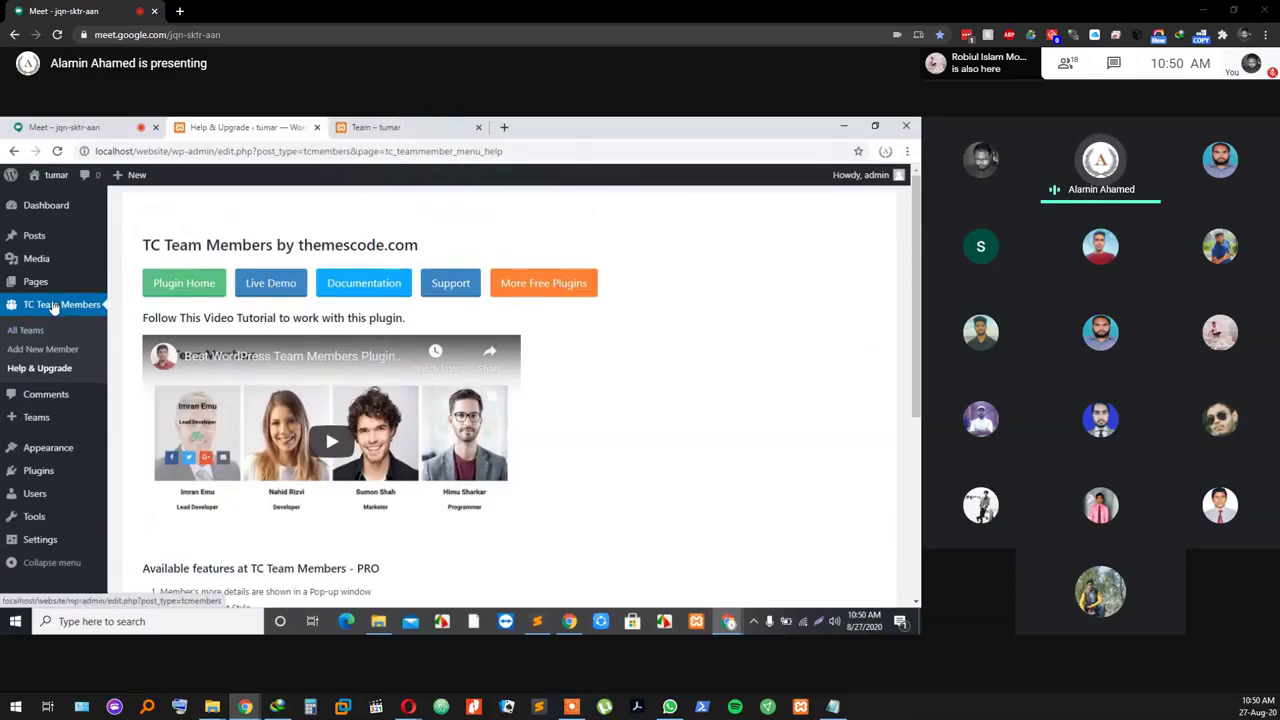
click(55, 307)
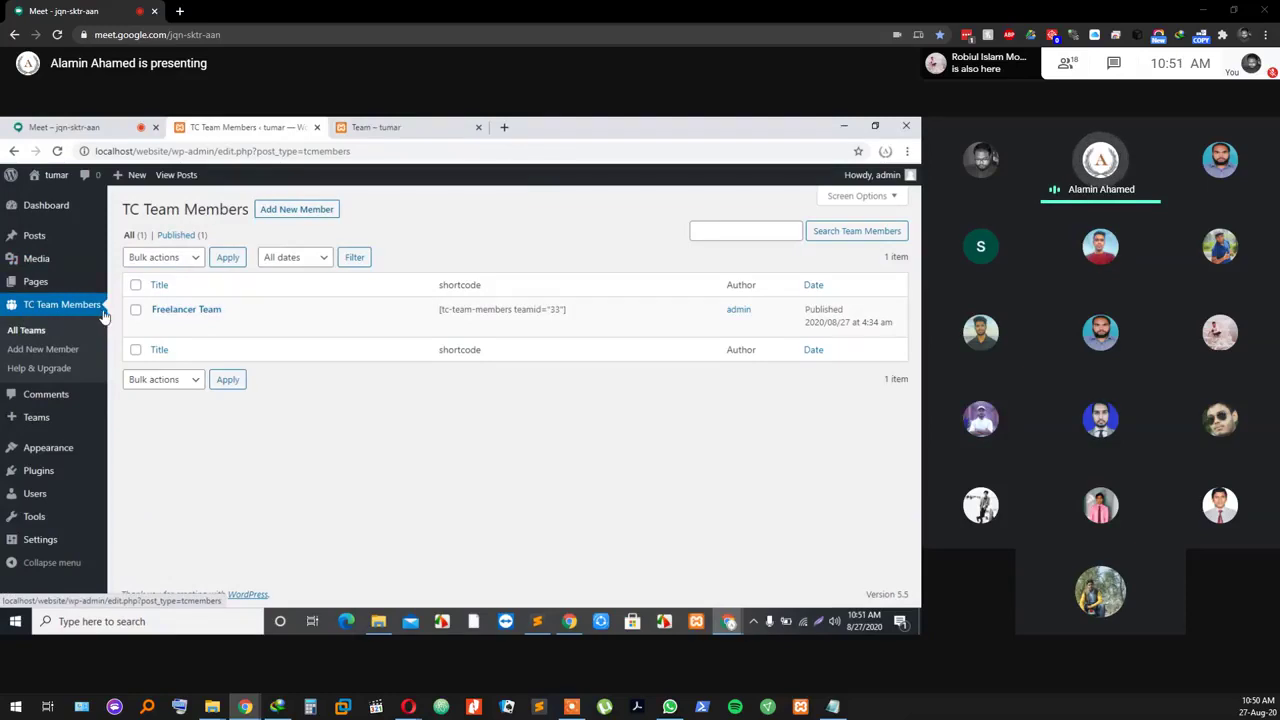
Step: Create a new team titled Freelancer Team with member 1's name and Web Expert role
click(313, 217)
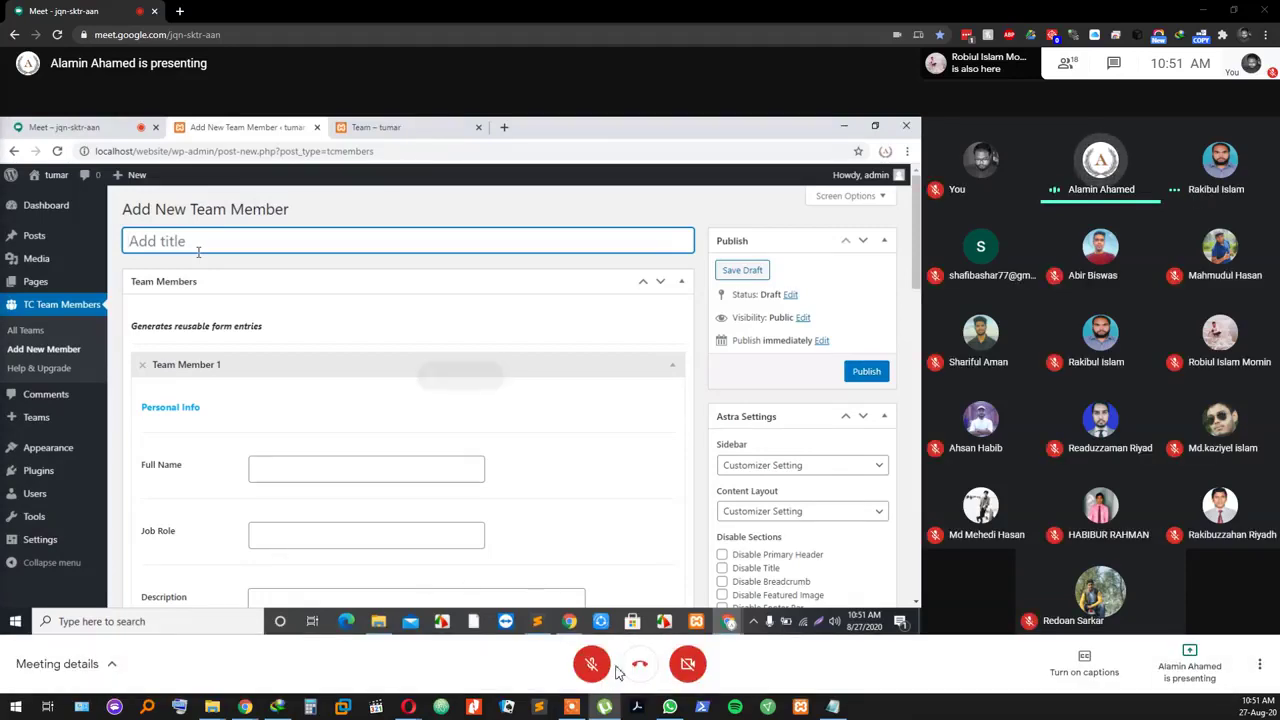
click(596, 668)
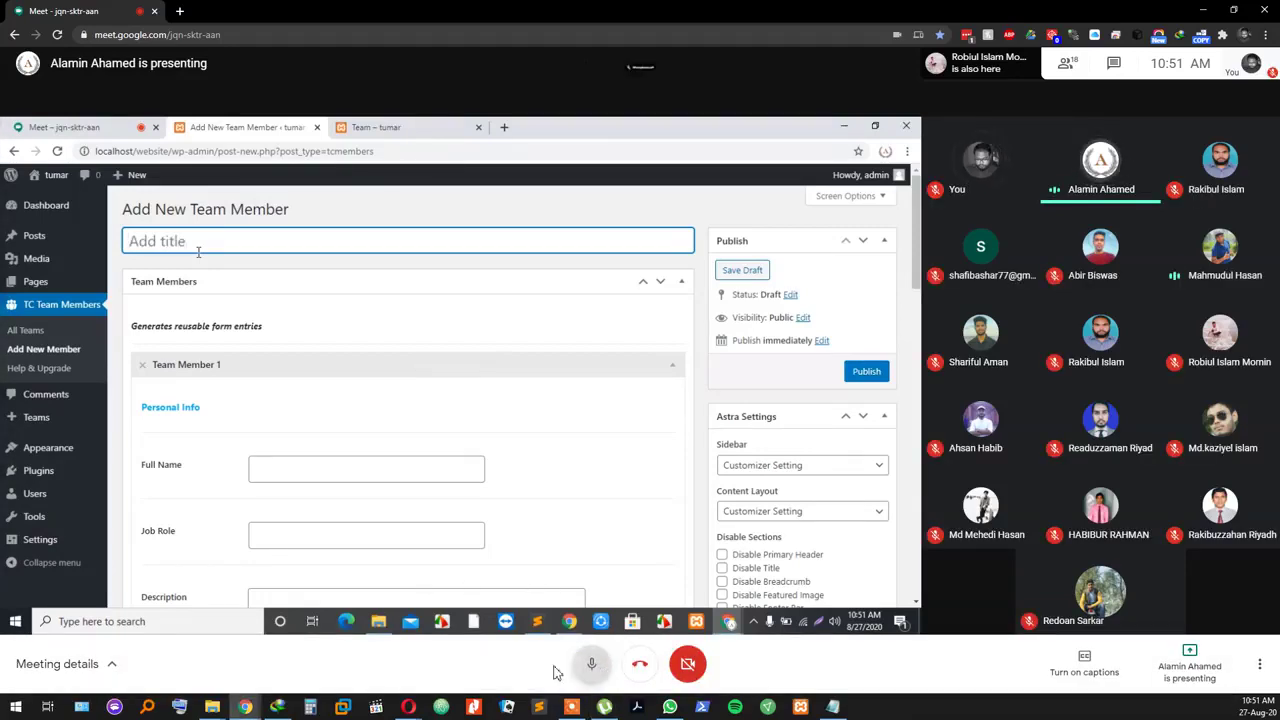
click(596, 668)
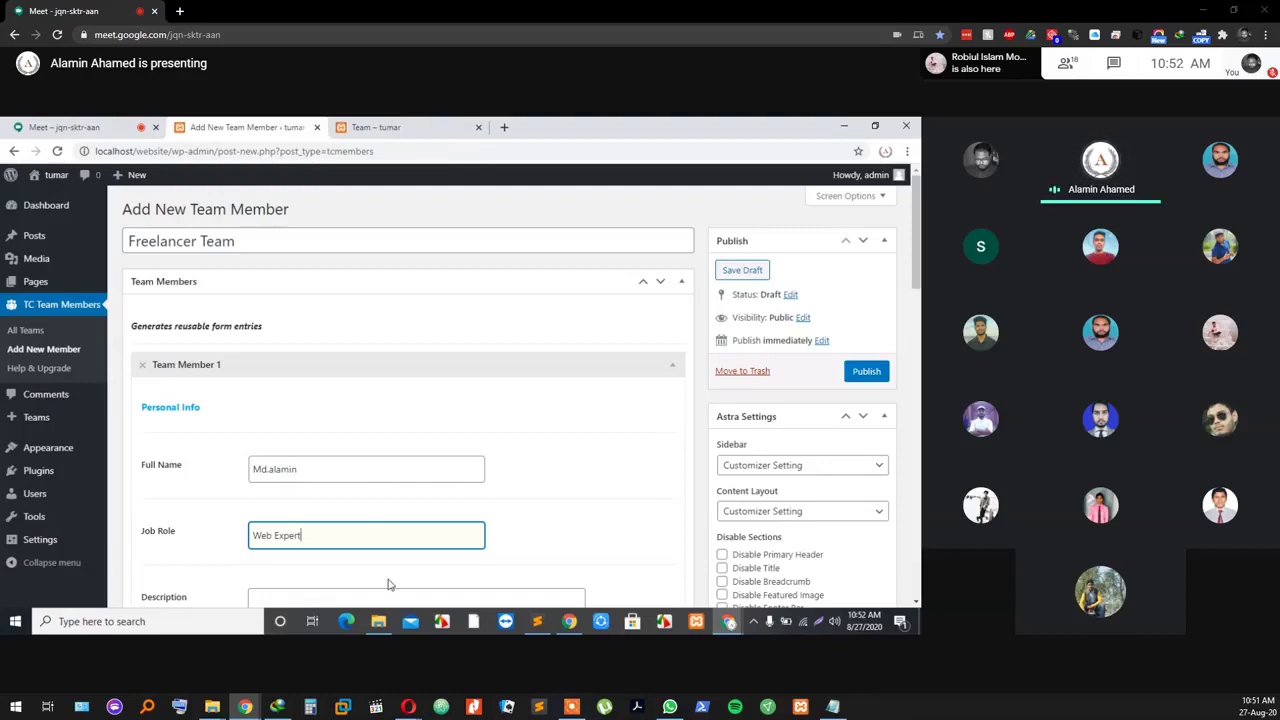
scroll(363, 494, down, 2)
click(306, 466)
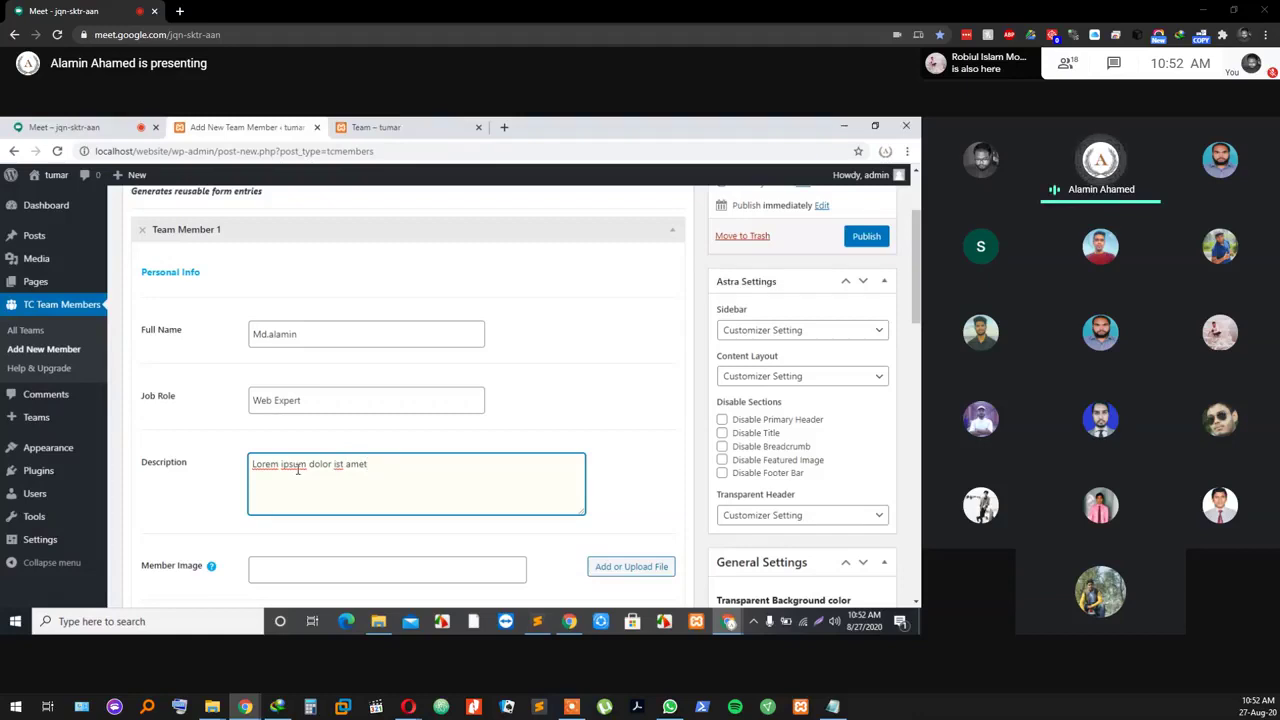
Step: Open the media library's upload panel for the first member's Member Image field
drag(378, 479, 214, 477)
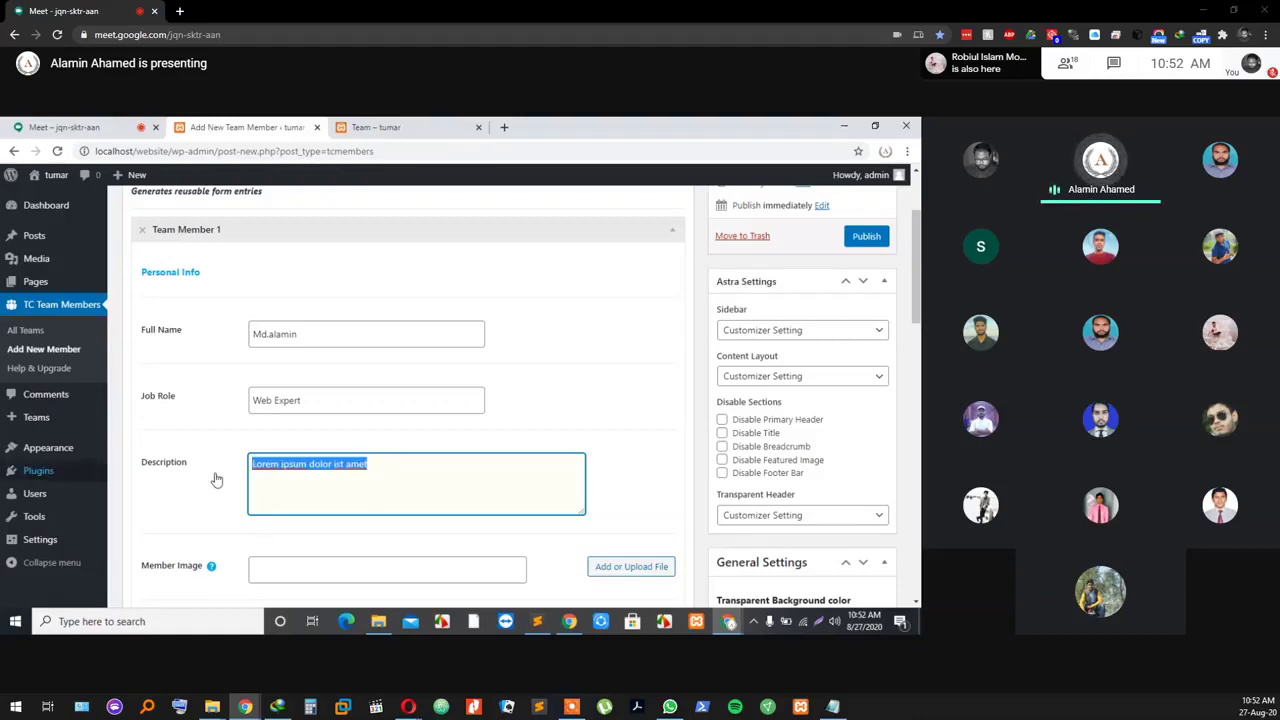
click(300, 477)
scroll(295, 487, down, 1)
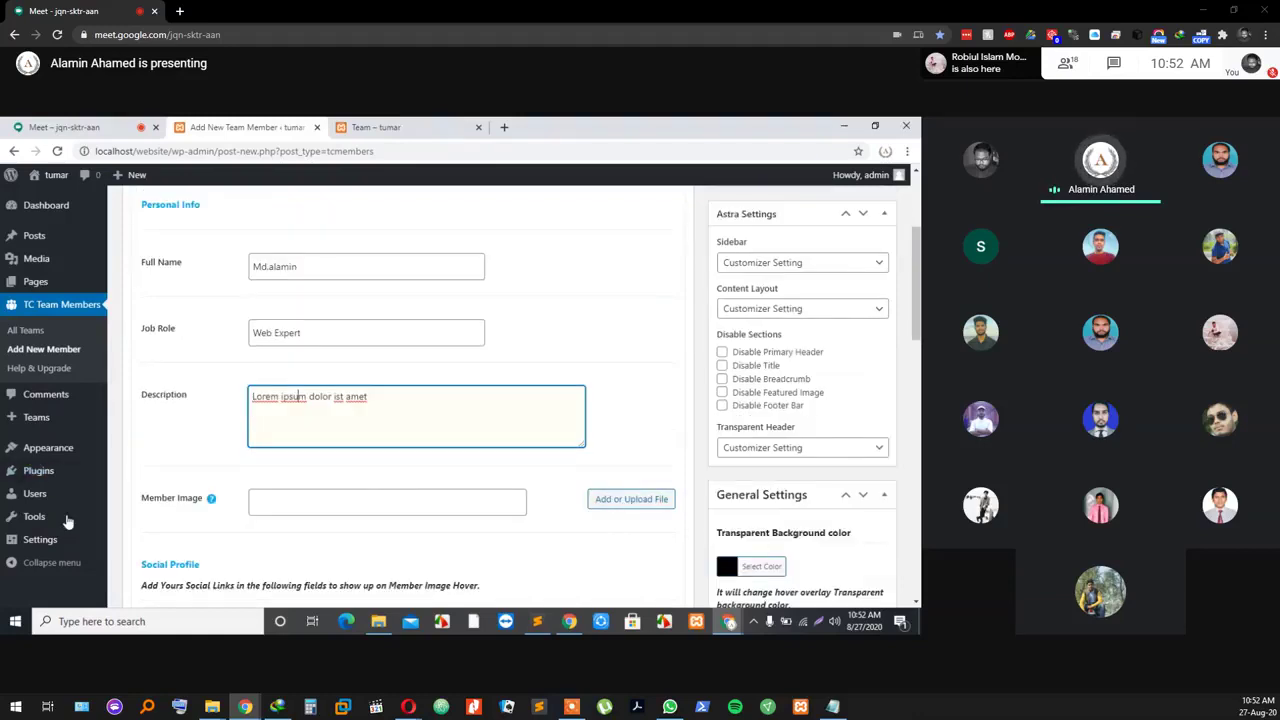
click(308, 505)
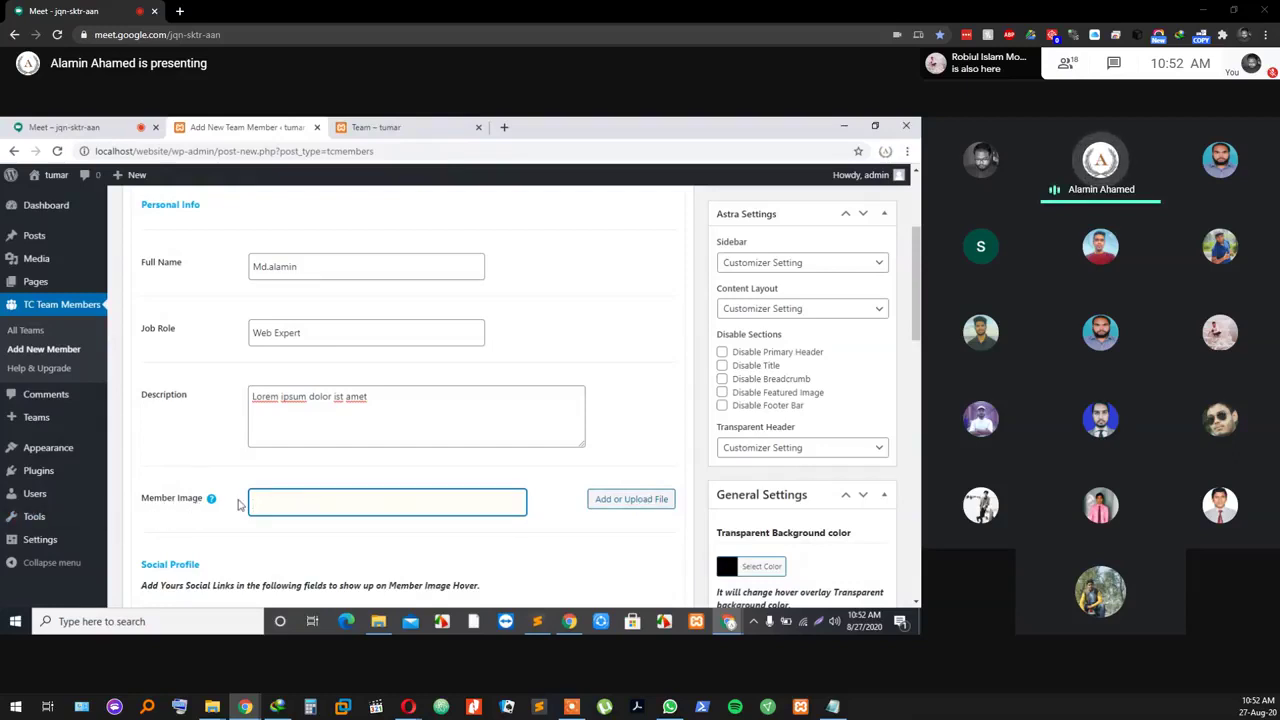
click(629, 502)
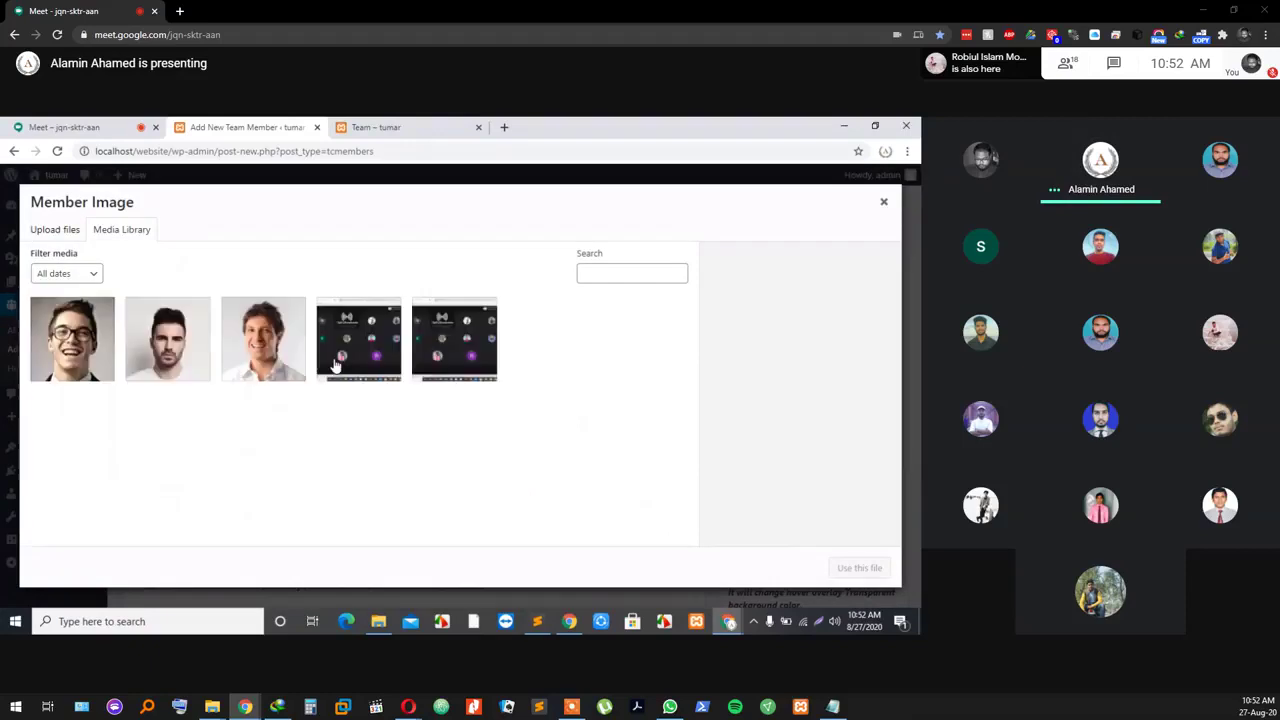
click(55, 233)
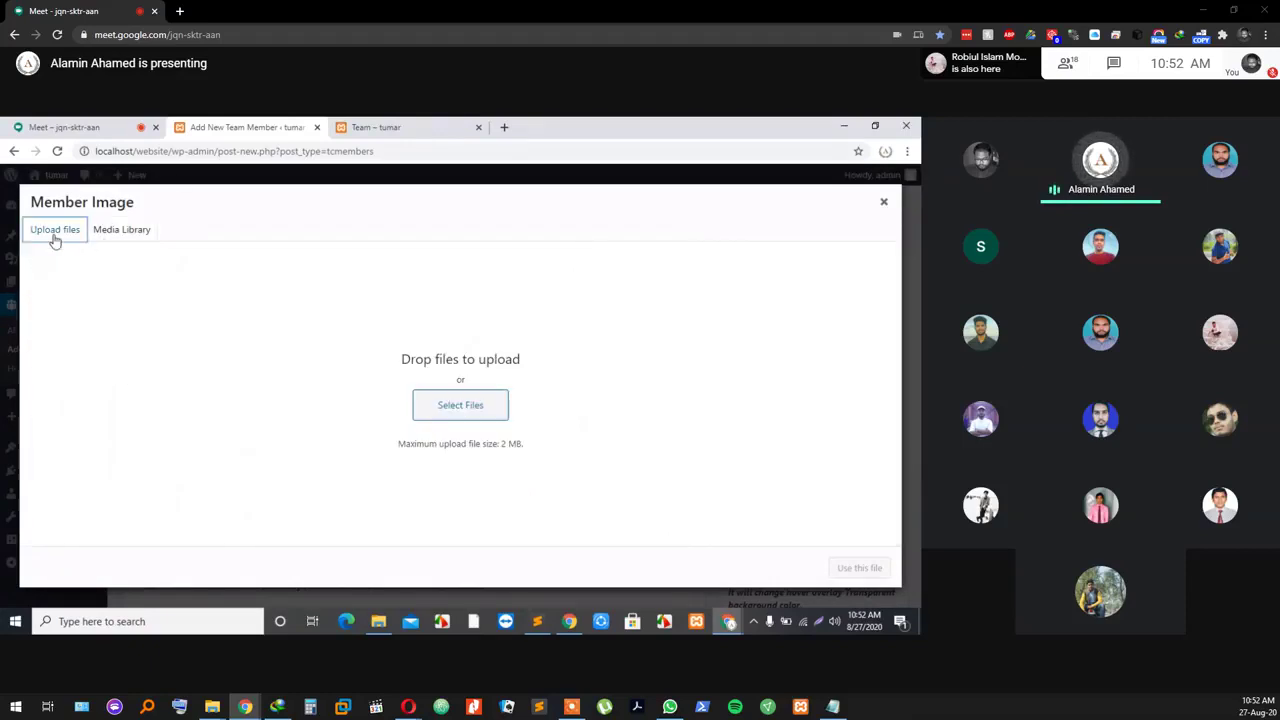
click(459, 406)
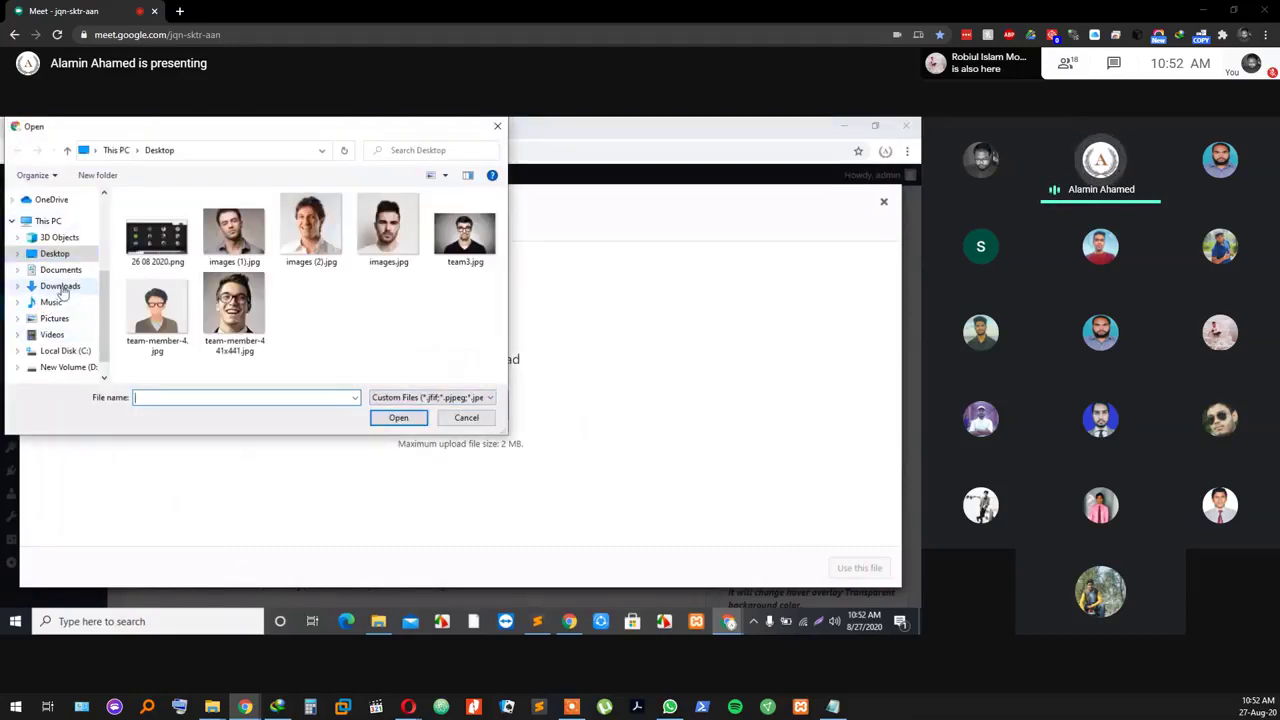
Step: Upload team-member-441x441.jpg from the Desktop and set it as the member image
click(60, 287)
click(44, 221)
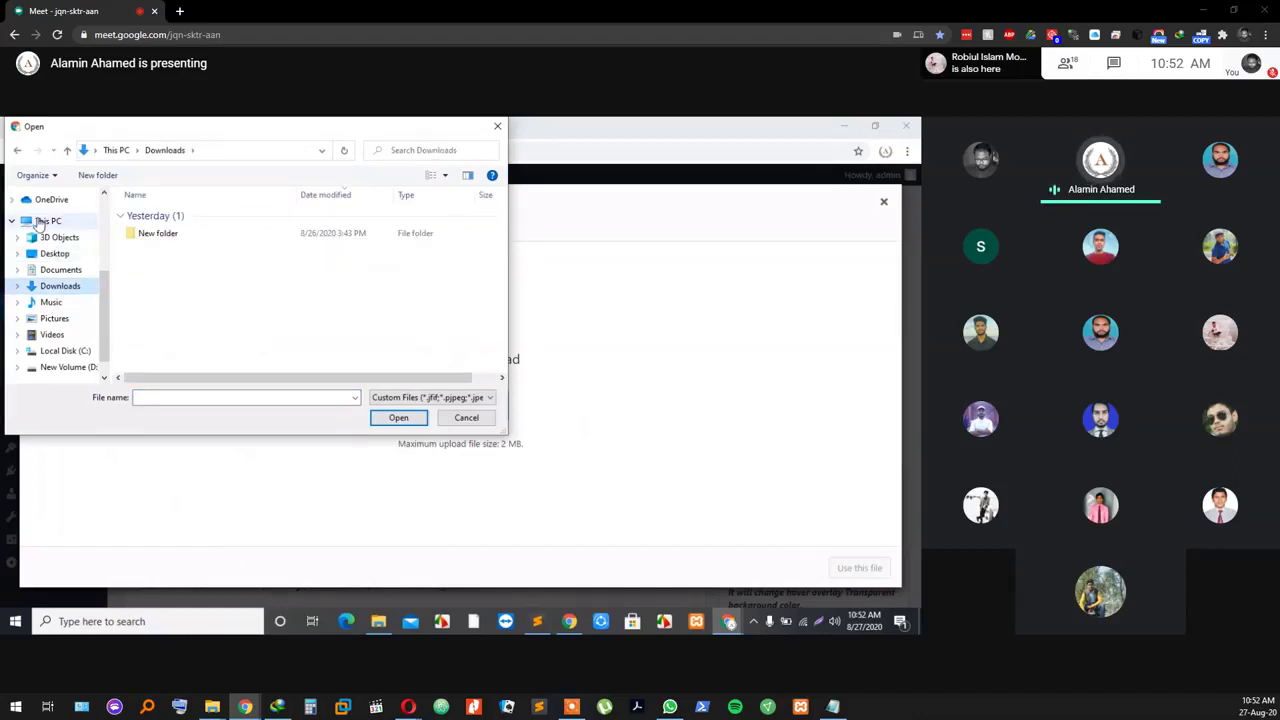
click(52, 257)
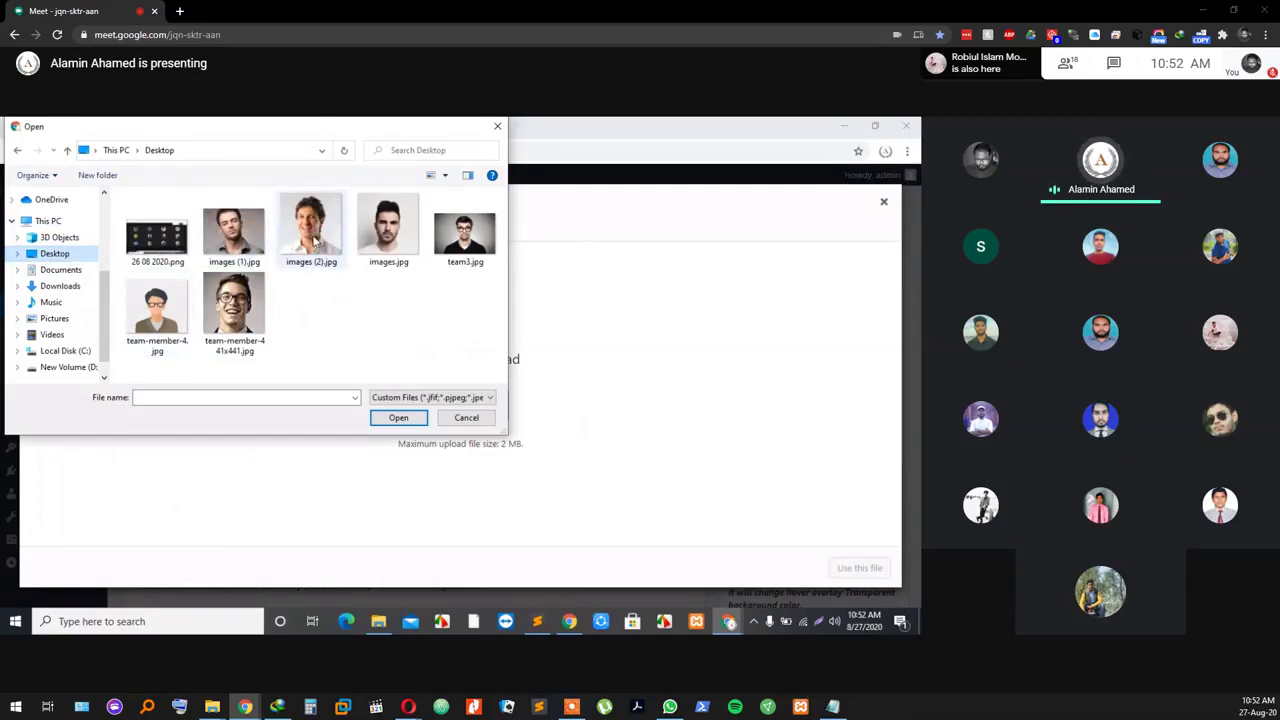
click(231, 309)
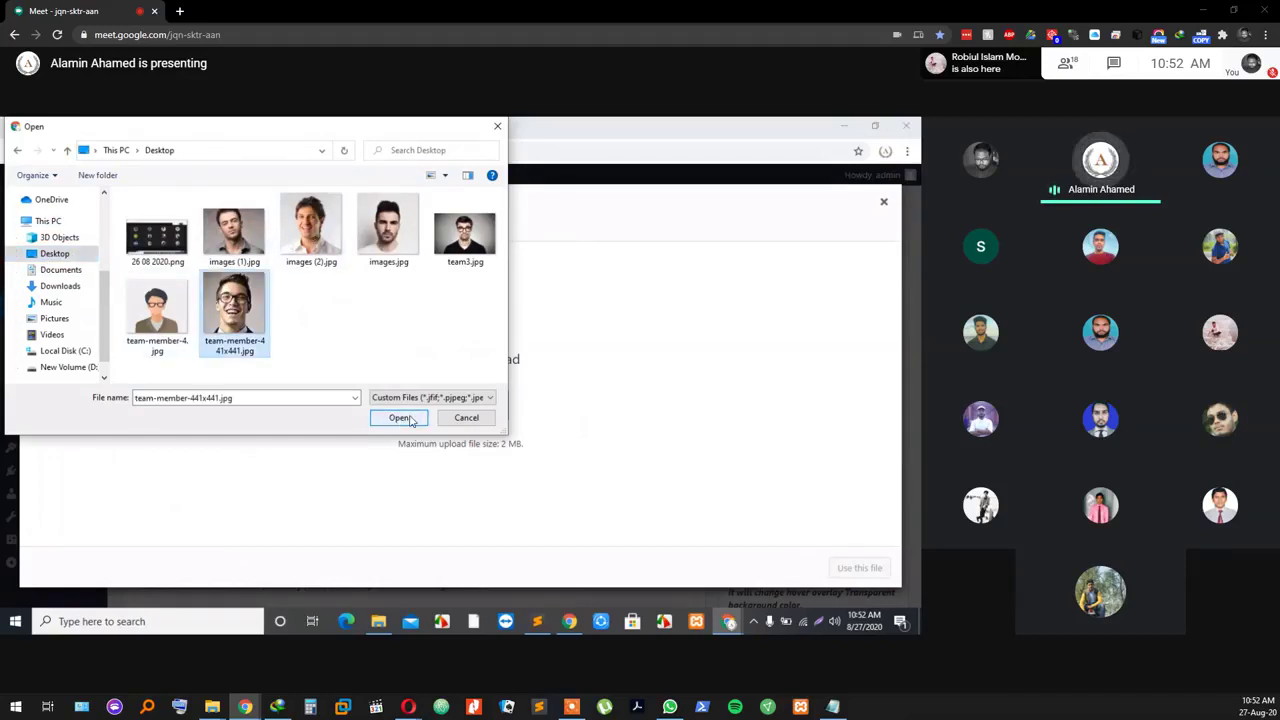
click(398, 418)
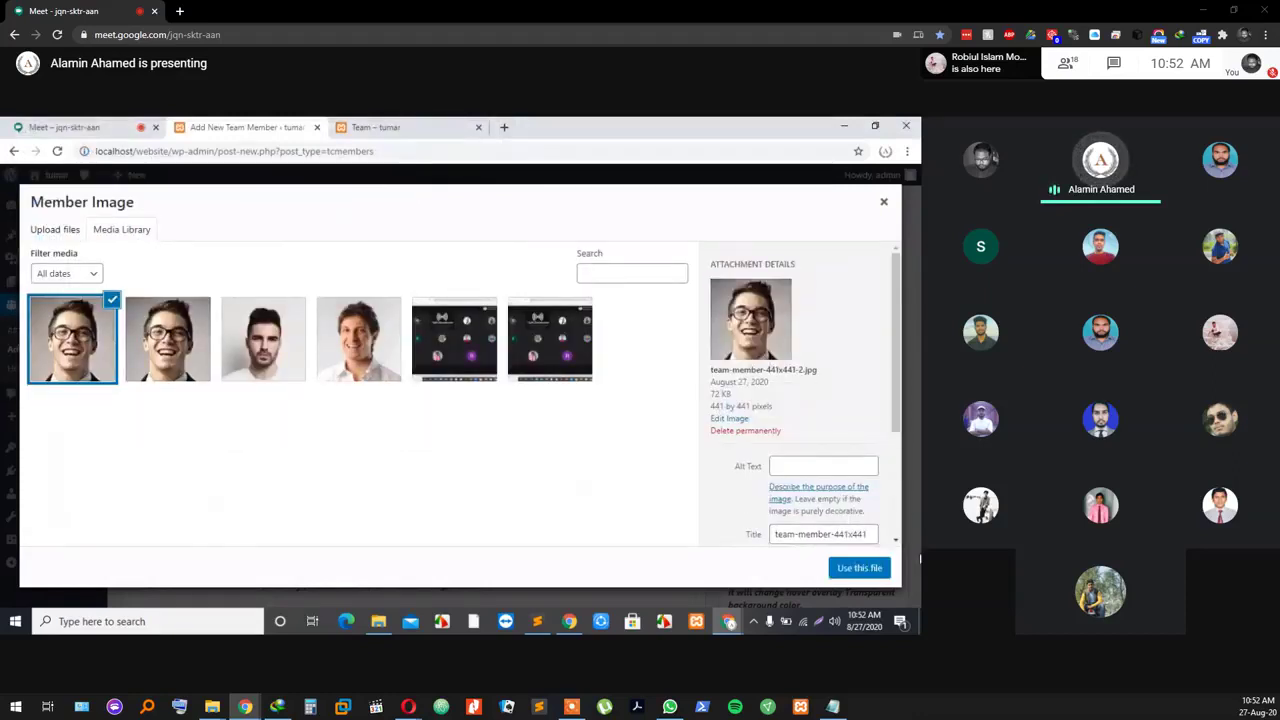
click(870, 568)
scroll(455, 535, down, 2)
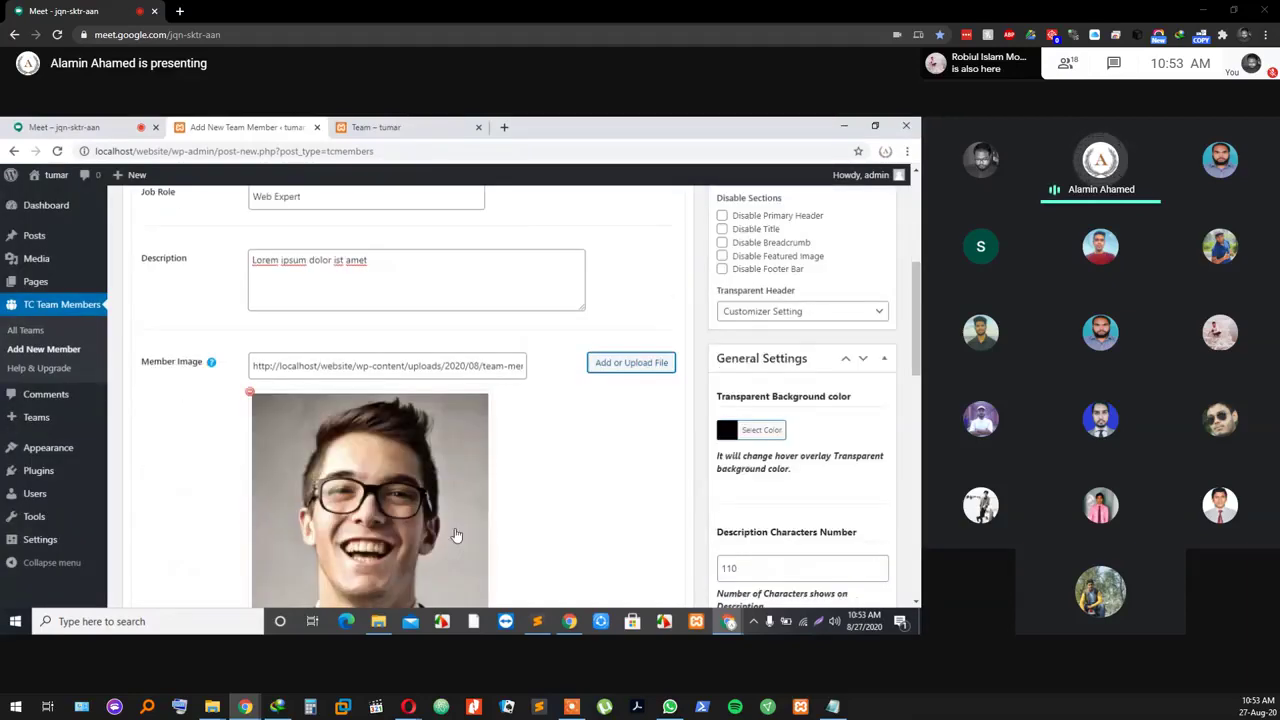
scroll(389, 351, down, 6)
scroll(500, 435, up, 5)
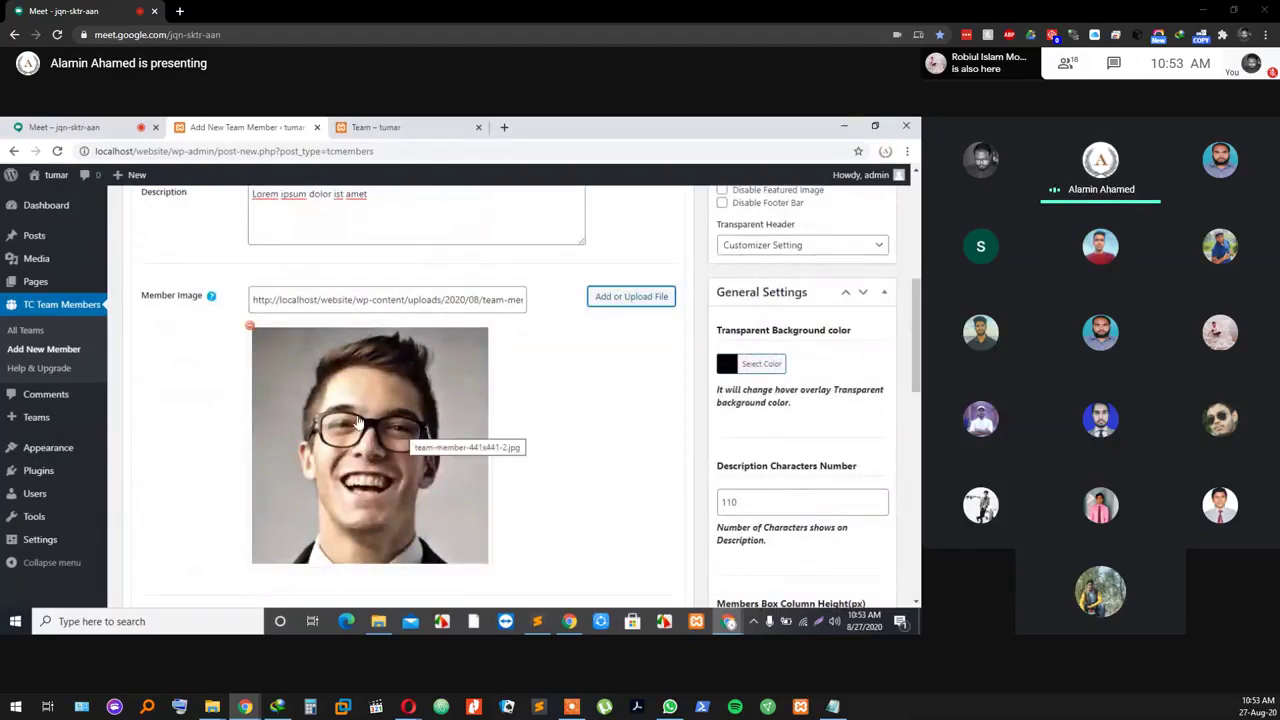
scroll(370, 392, down, 3)
scroll(370, 392, up, 3)
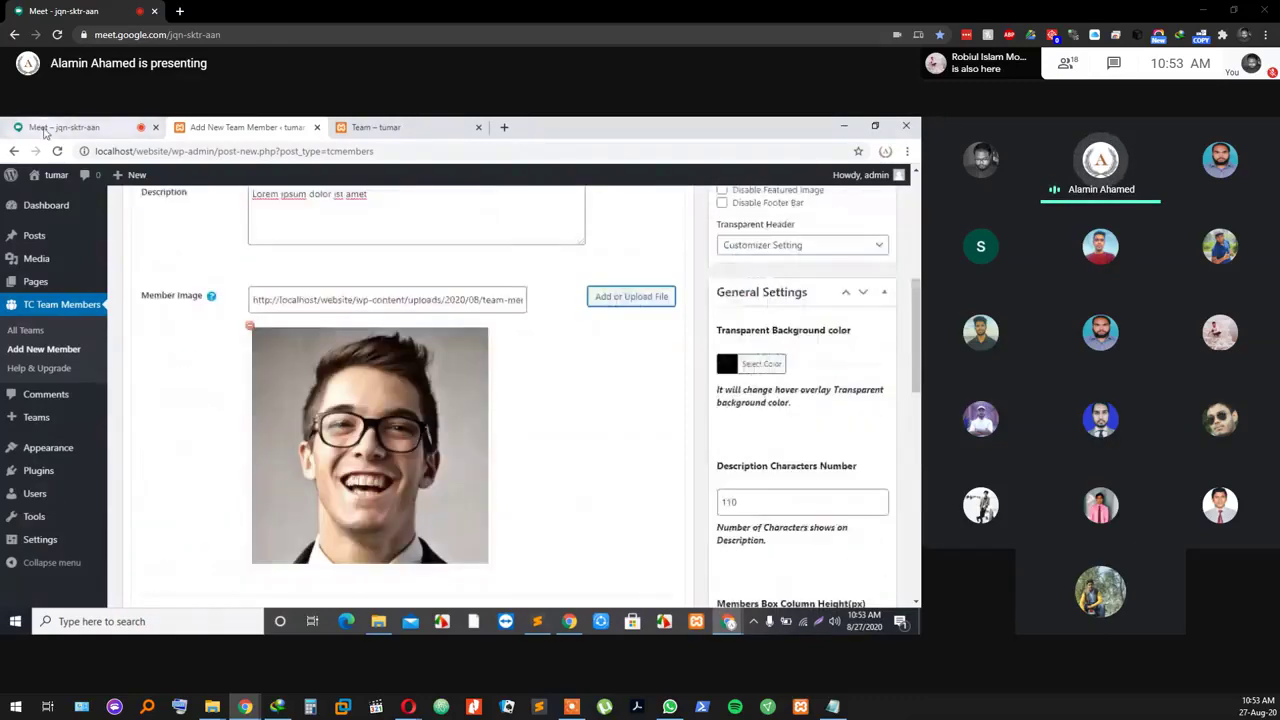
Step: Check the Google Meet call, turning the microphone on and back off
key(ctrl+1)
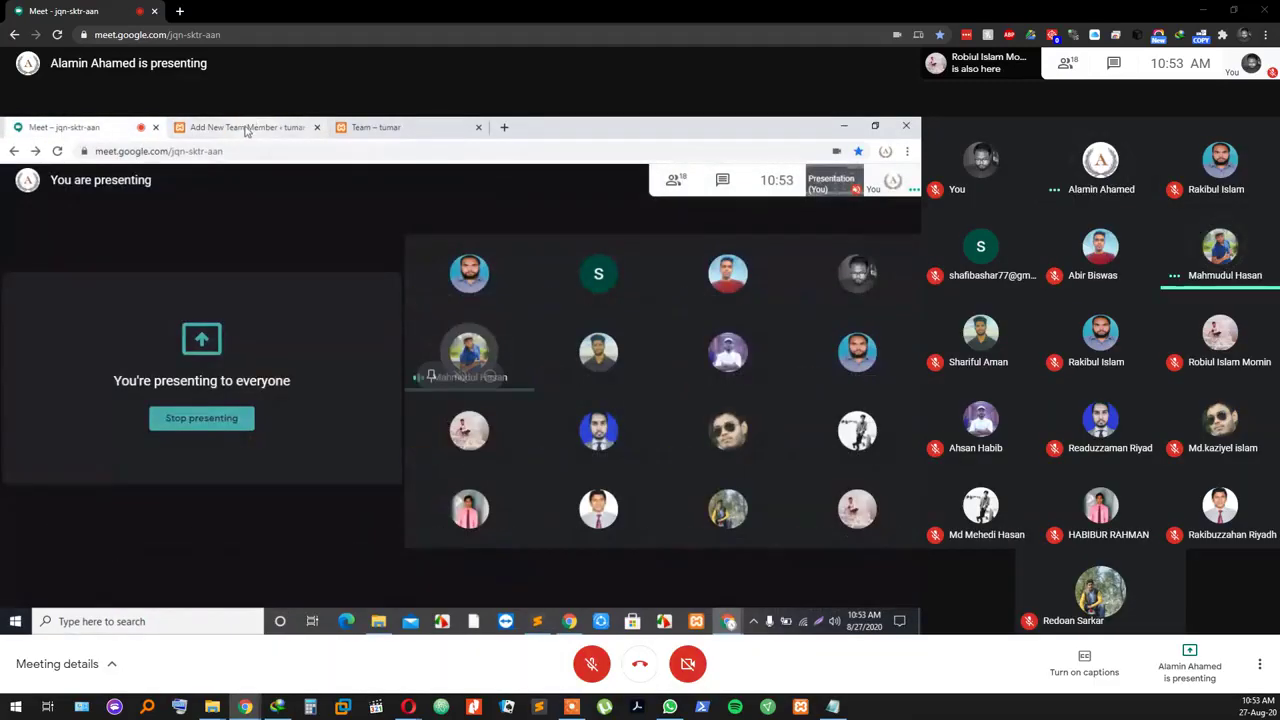
key(ctrl+2)
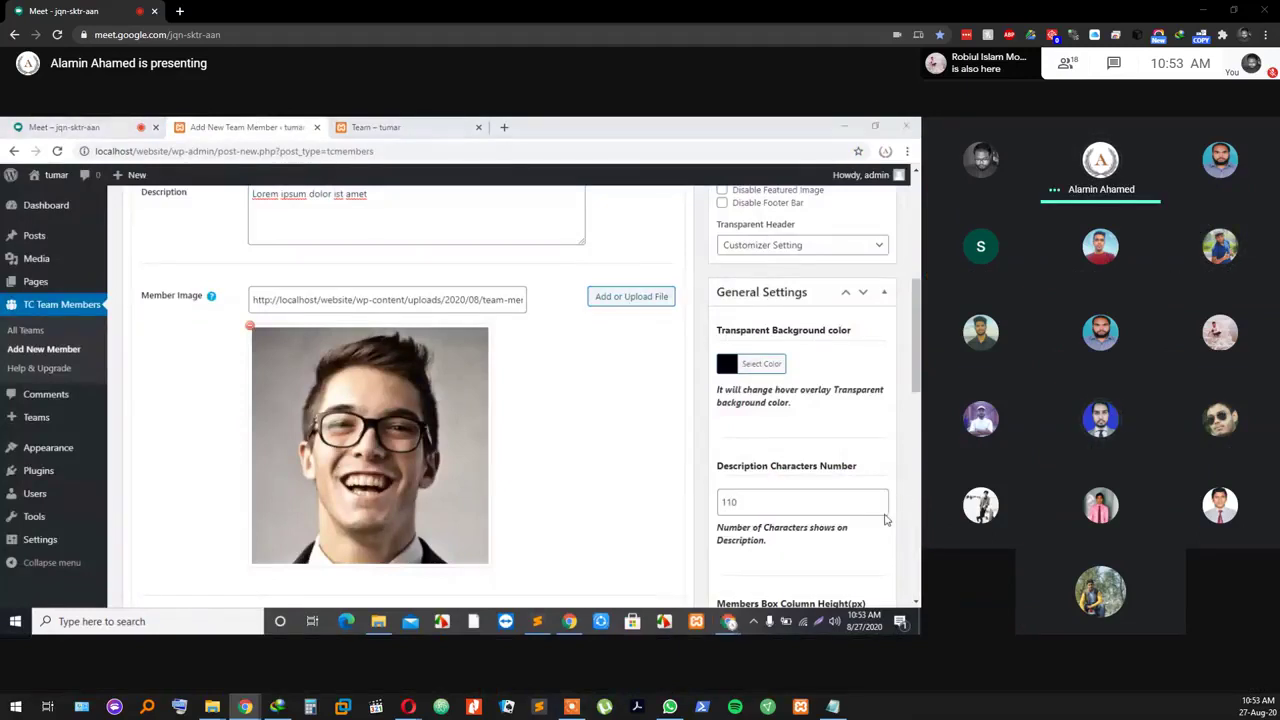
click(72, 130)
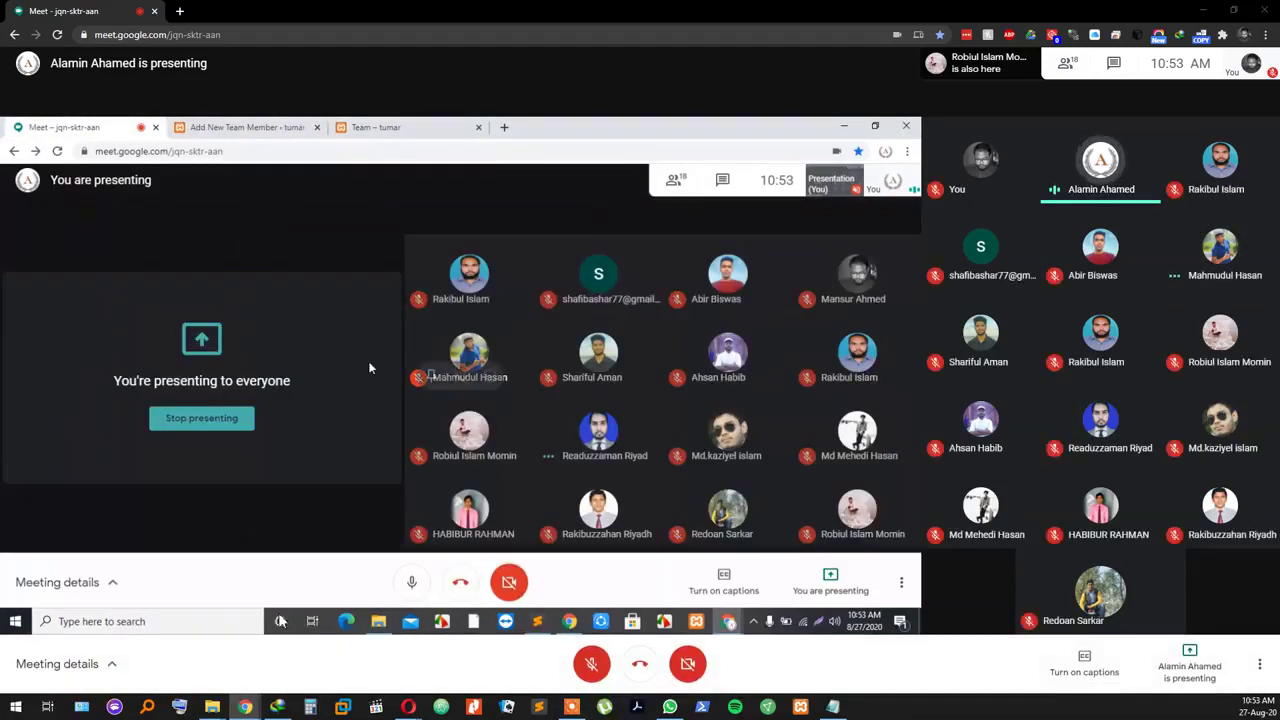
click(590, 663)
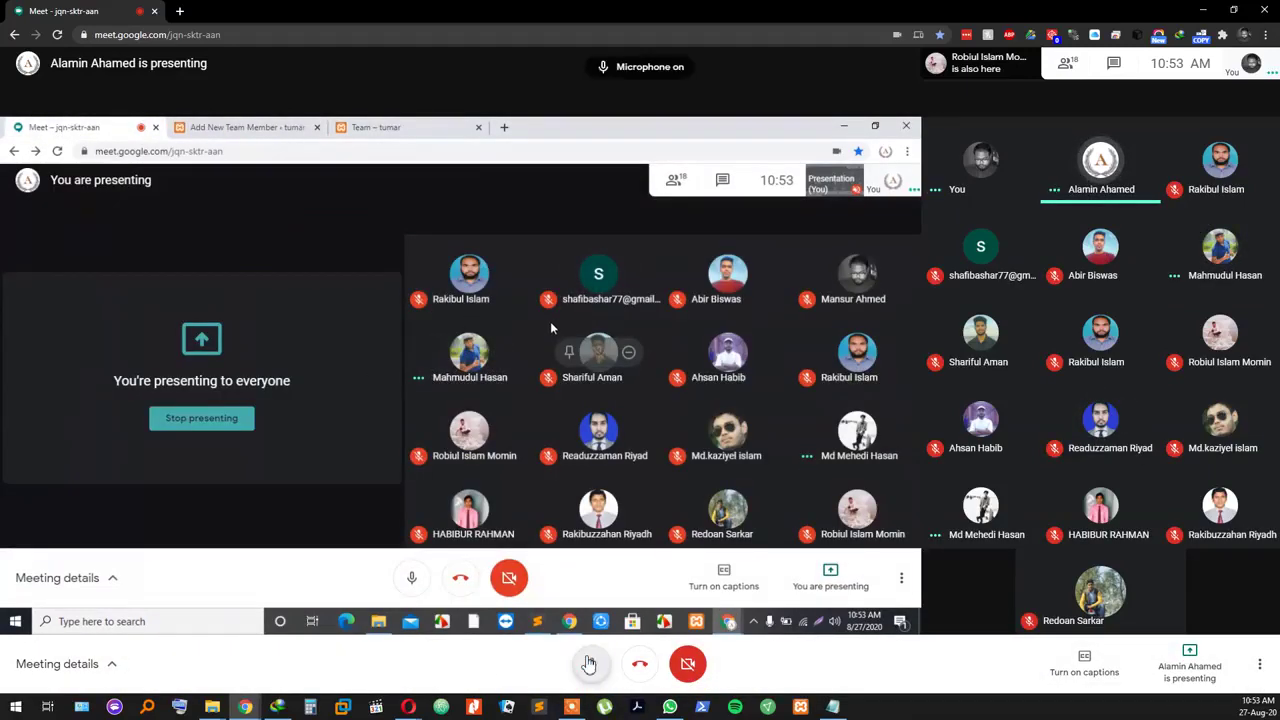
click(590, 663)
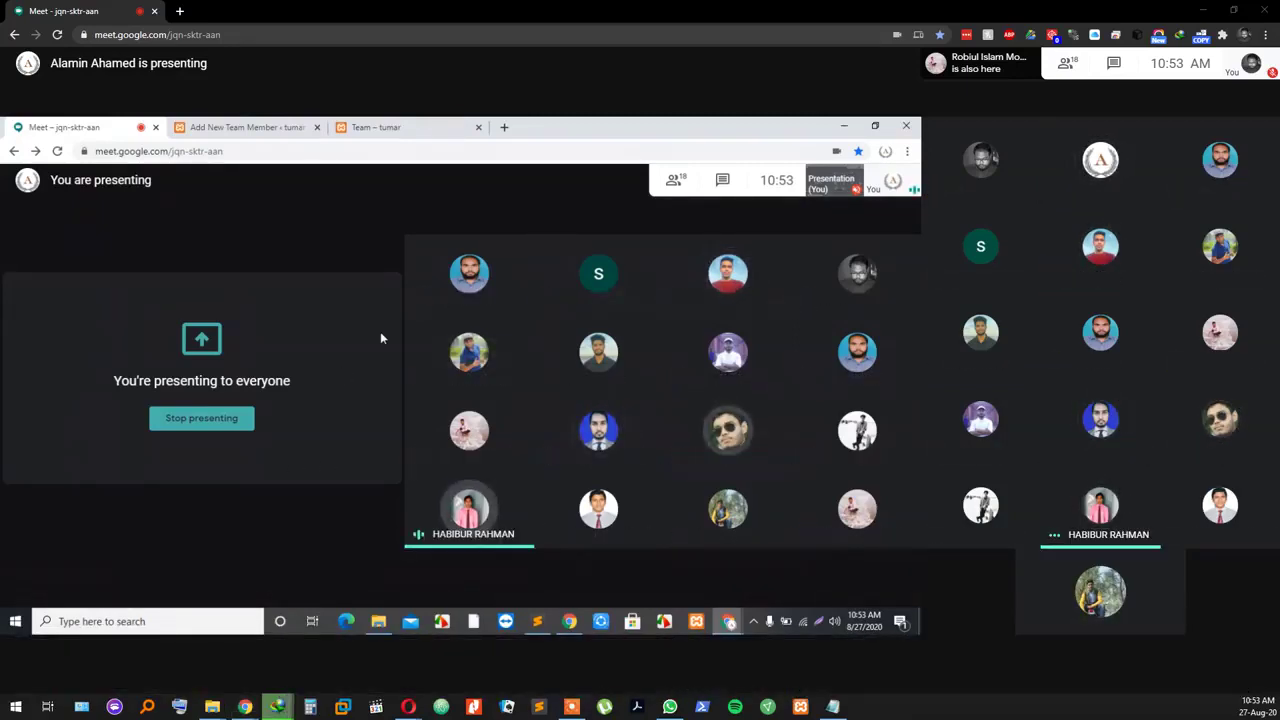
Step: Return to the member form's Facebook field and start a new browser tab
click(251, 130)
scroll(229, 480, down, 3)
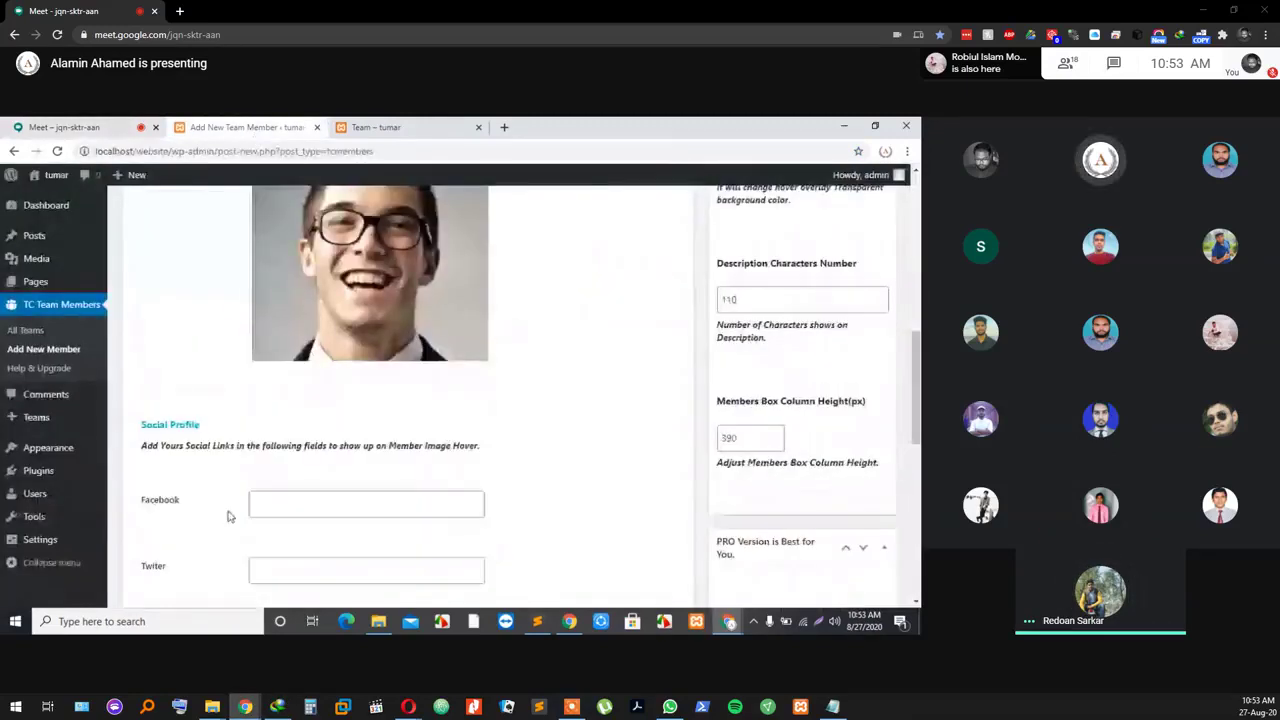
click(291, 504)
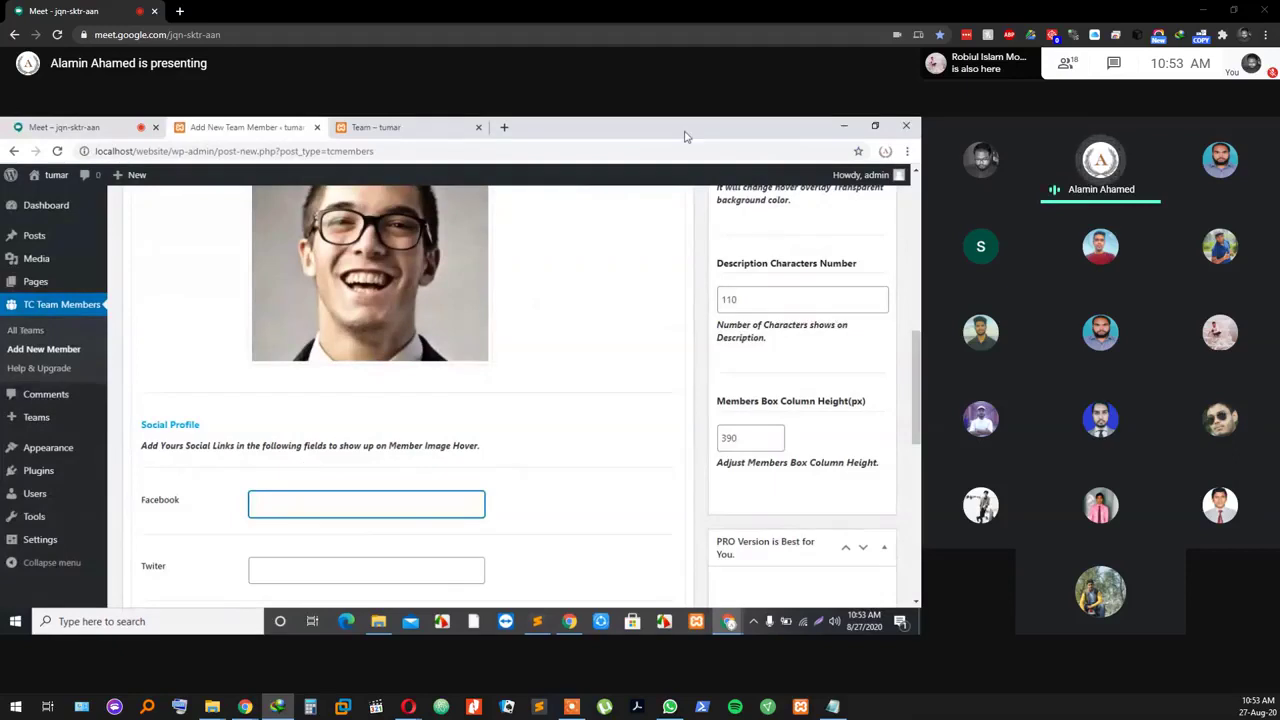
click(505, 128)
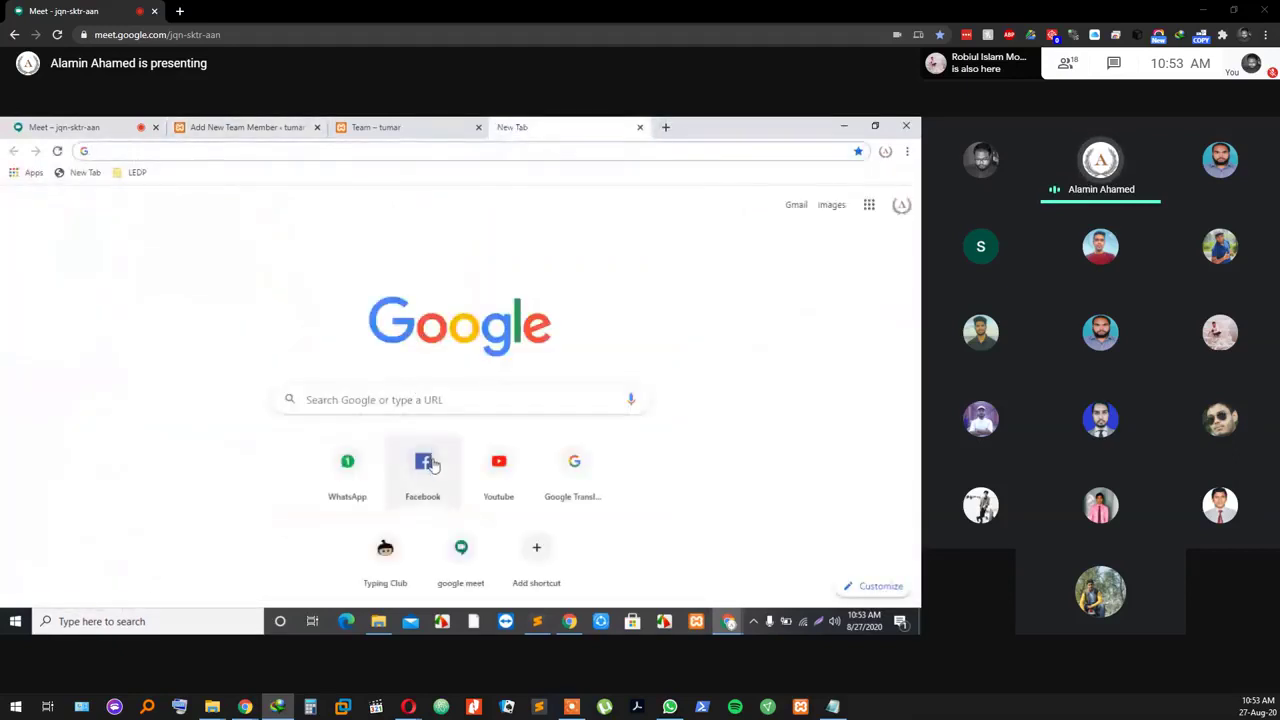
Step: Go to the Facebook account's own profile, select its full URL, and return to WordPress
click(430, 463)
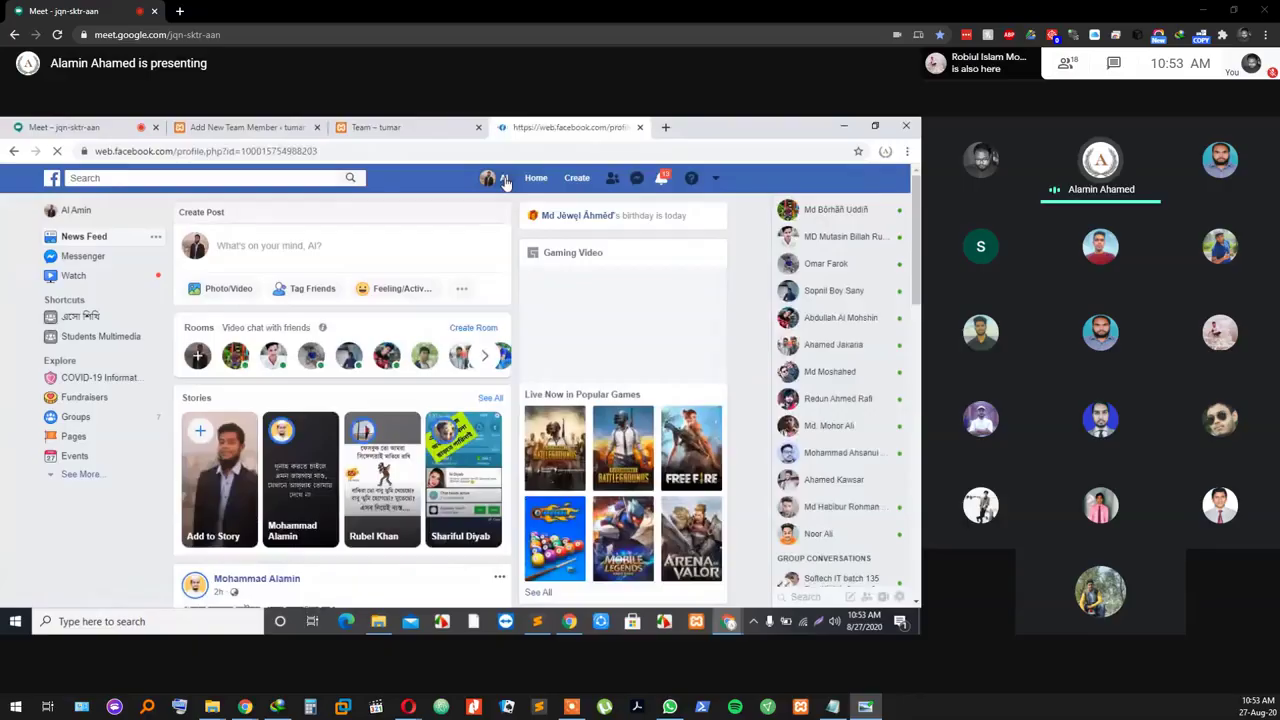
click(492, 177)
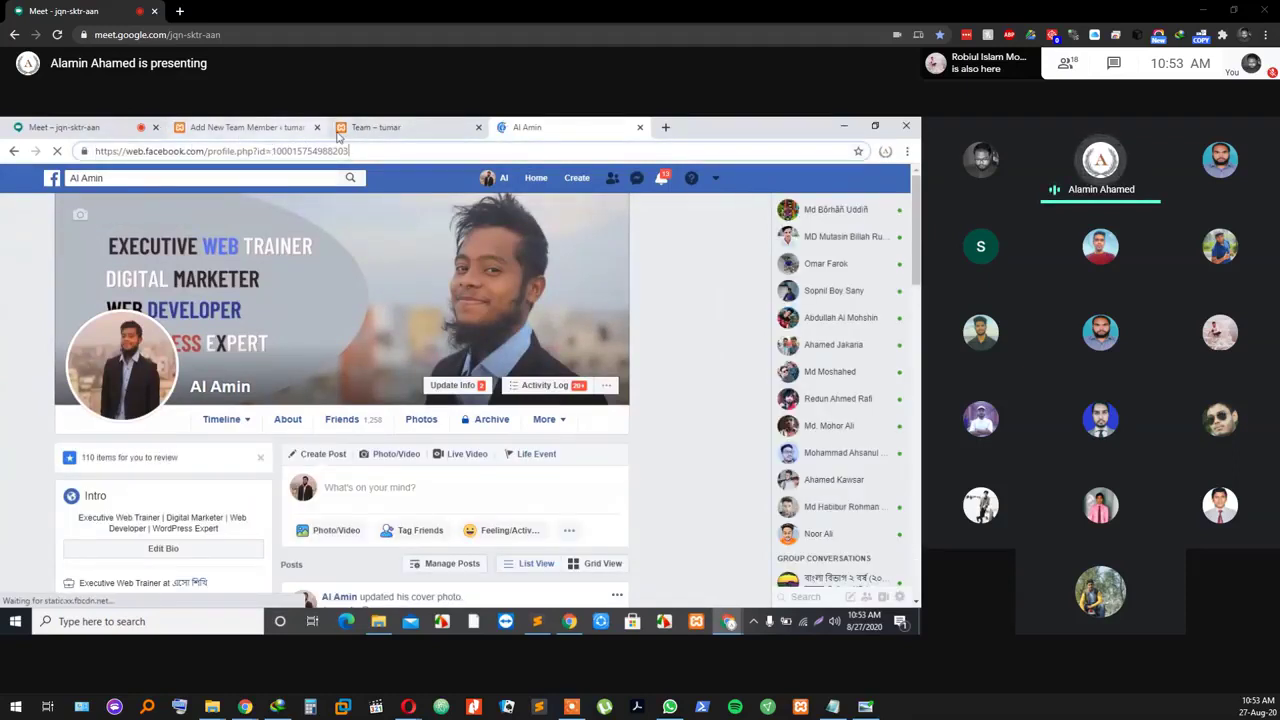
double_click(364, 150)
triple_click(364, 150)
key(ctrl+c)
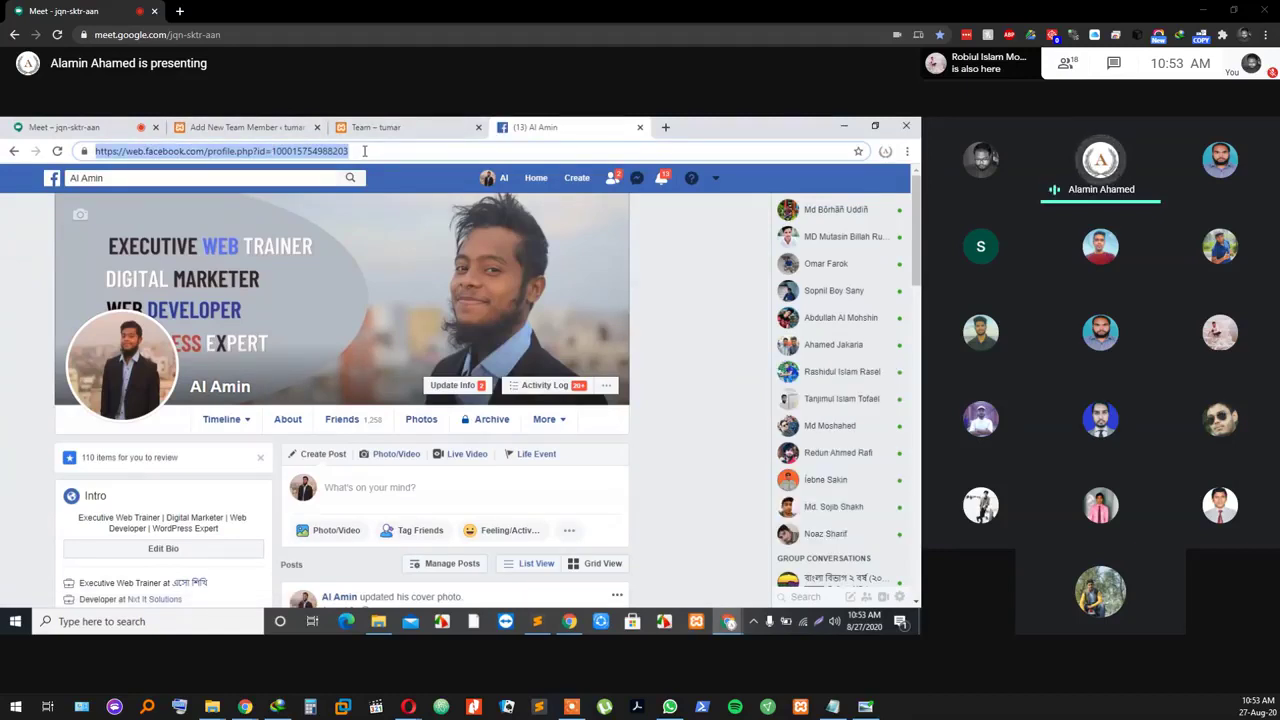
click(273, 128)
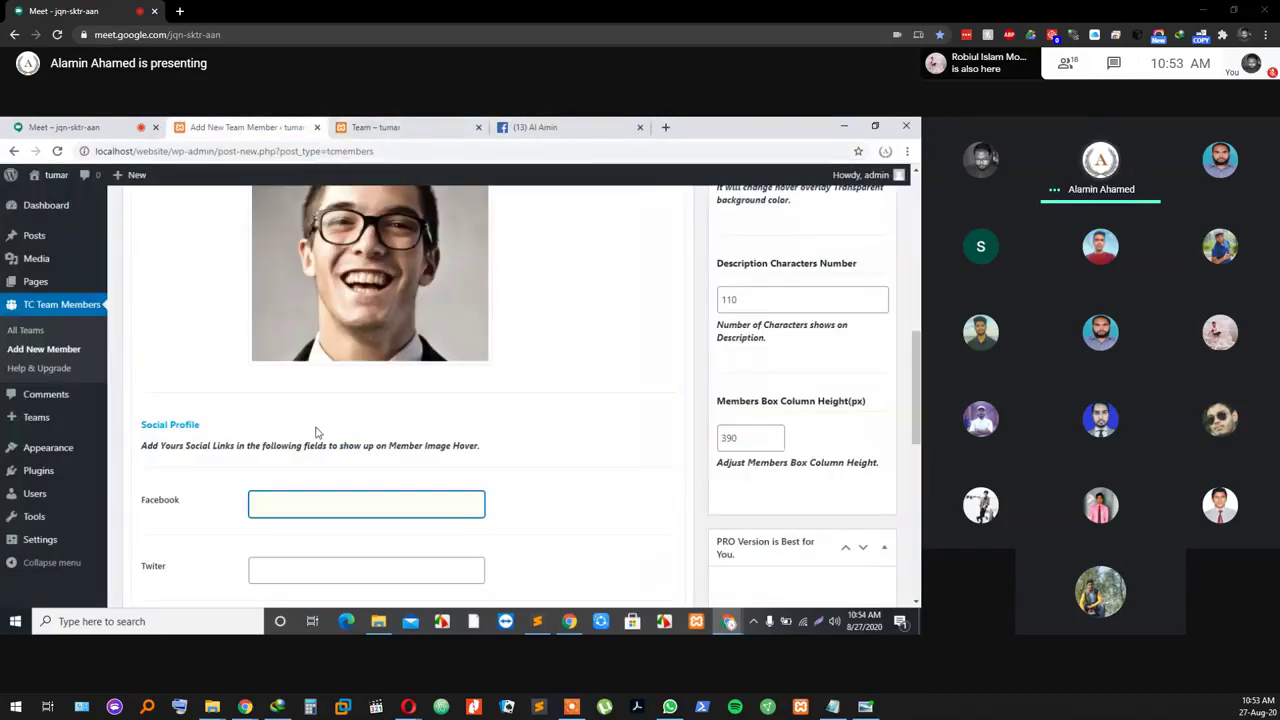
Step: Paste the Facebook profile URL, put # in Twitter, LinkedIn and Google+, and add a second member block
key(ctrl+v)
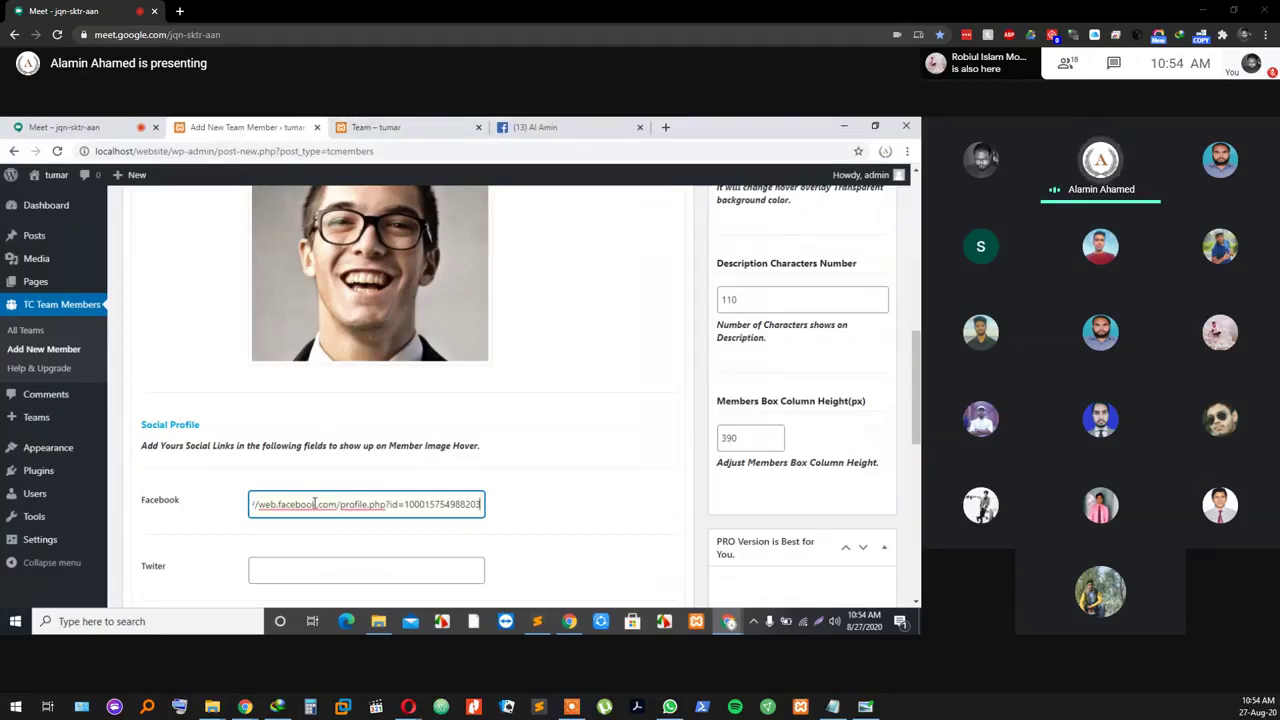
click(304, 575)
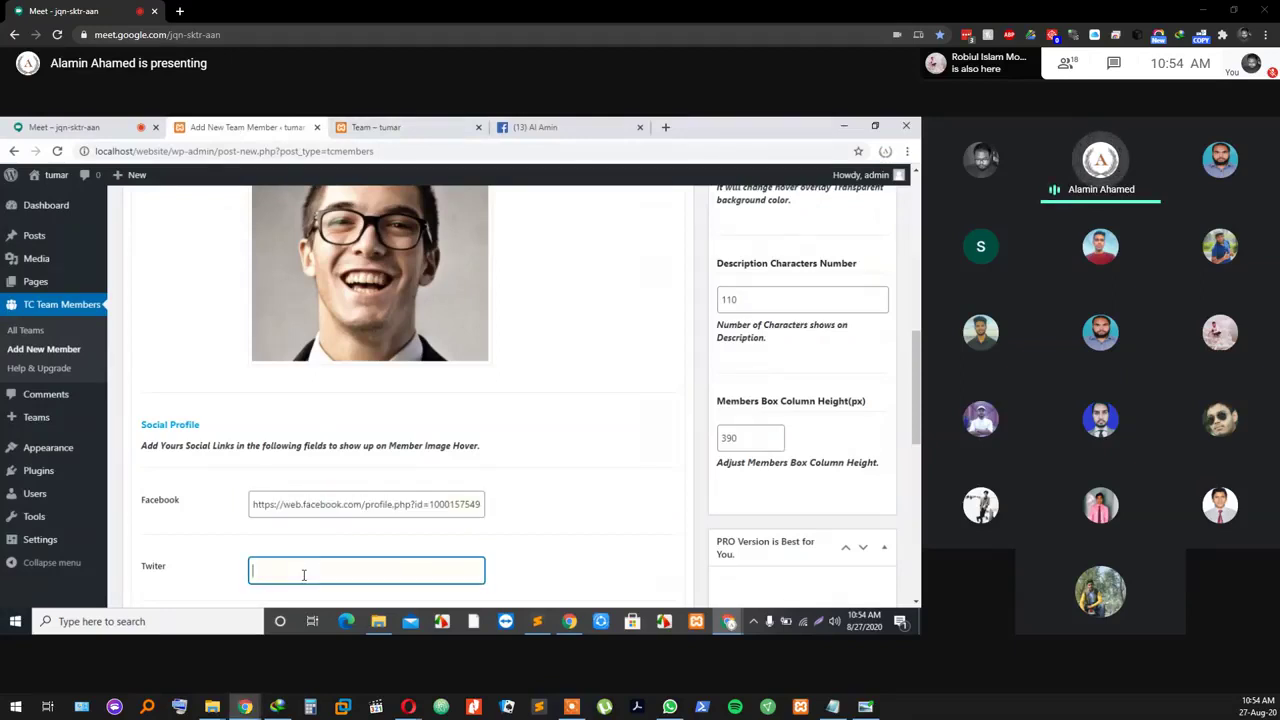
scroll(300, 555, down, 2)
click(291, 504)
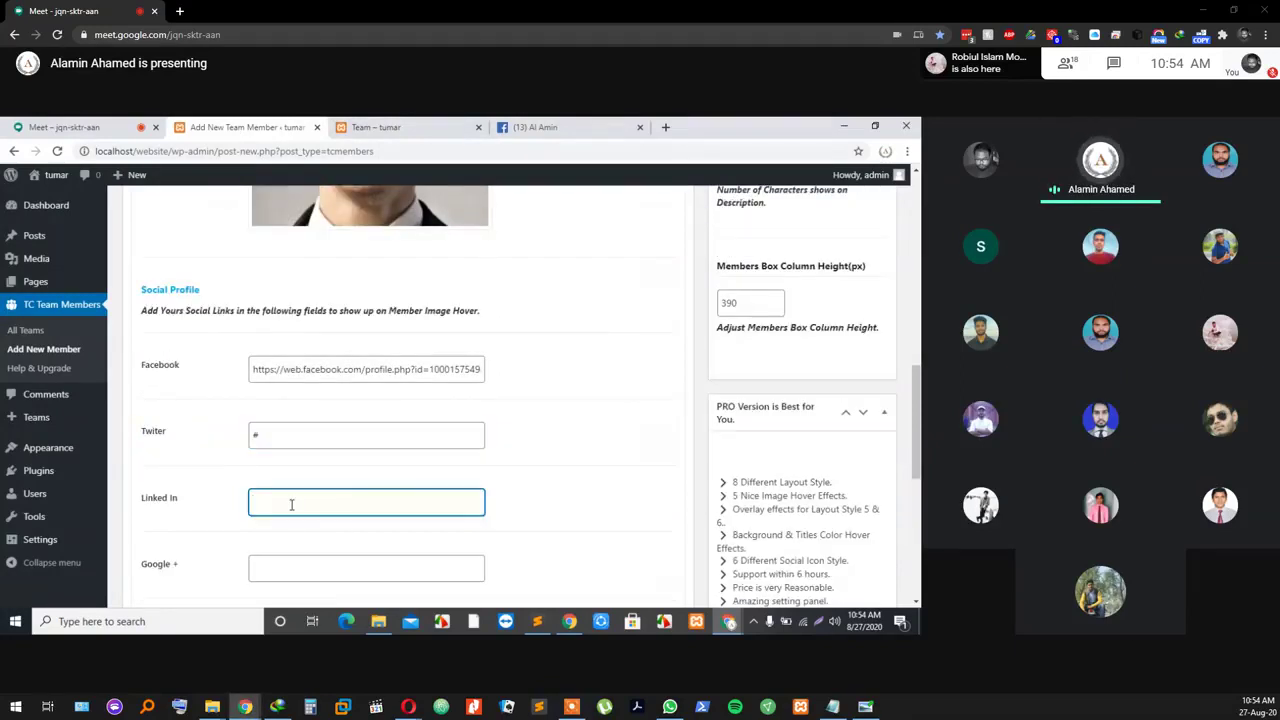
click(289, 567)
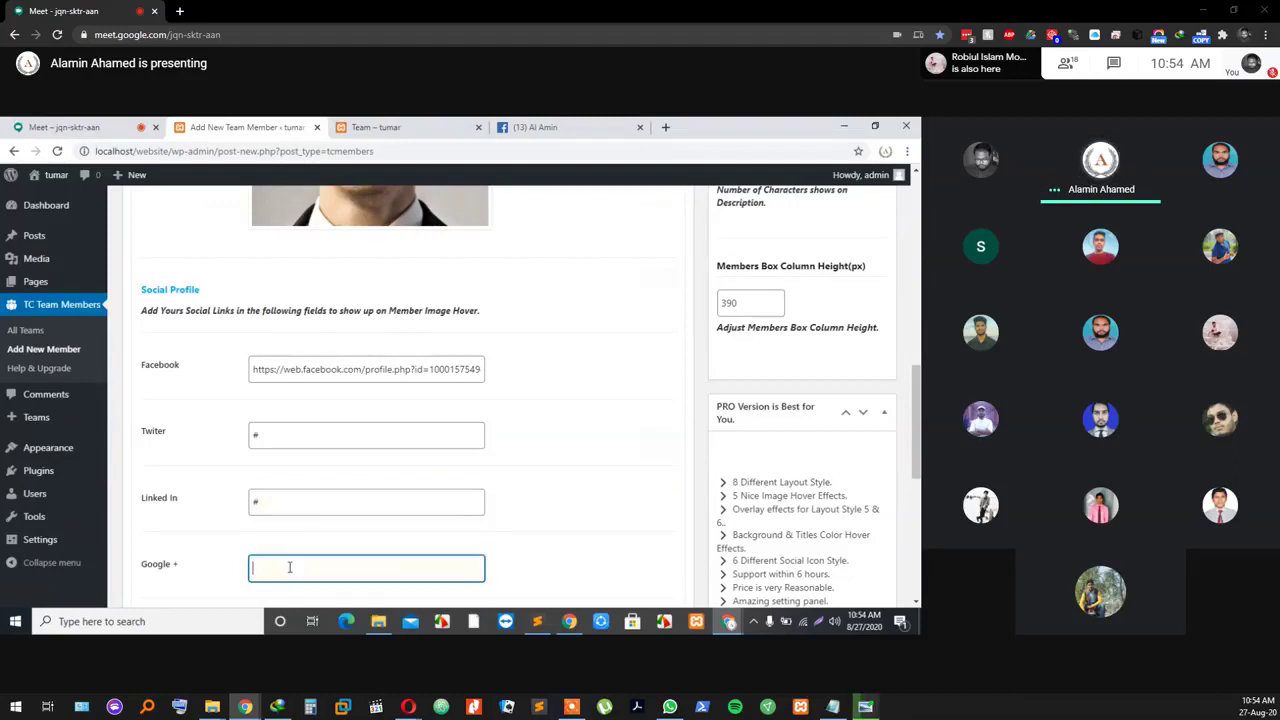
scroll(320, 540, down, 1)
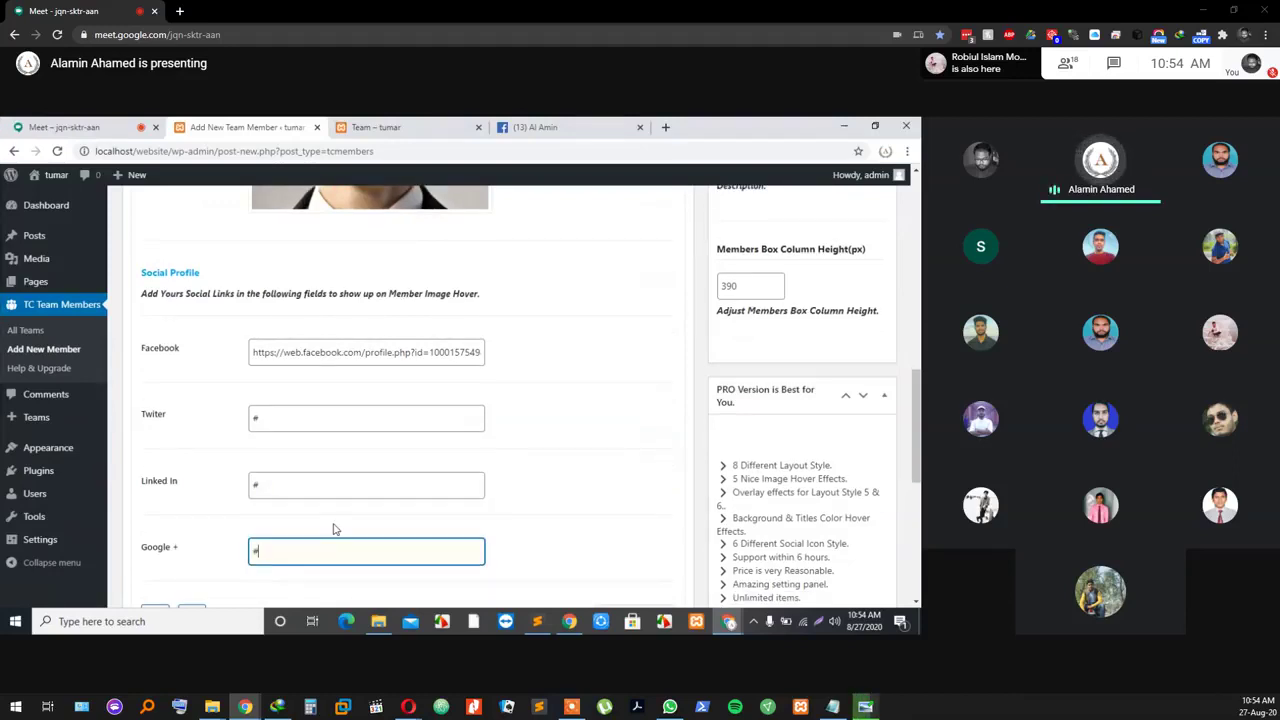
scroll(335, 529, down, 2)
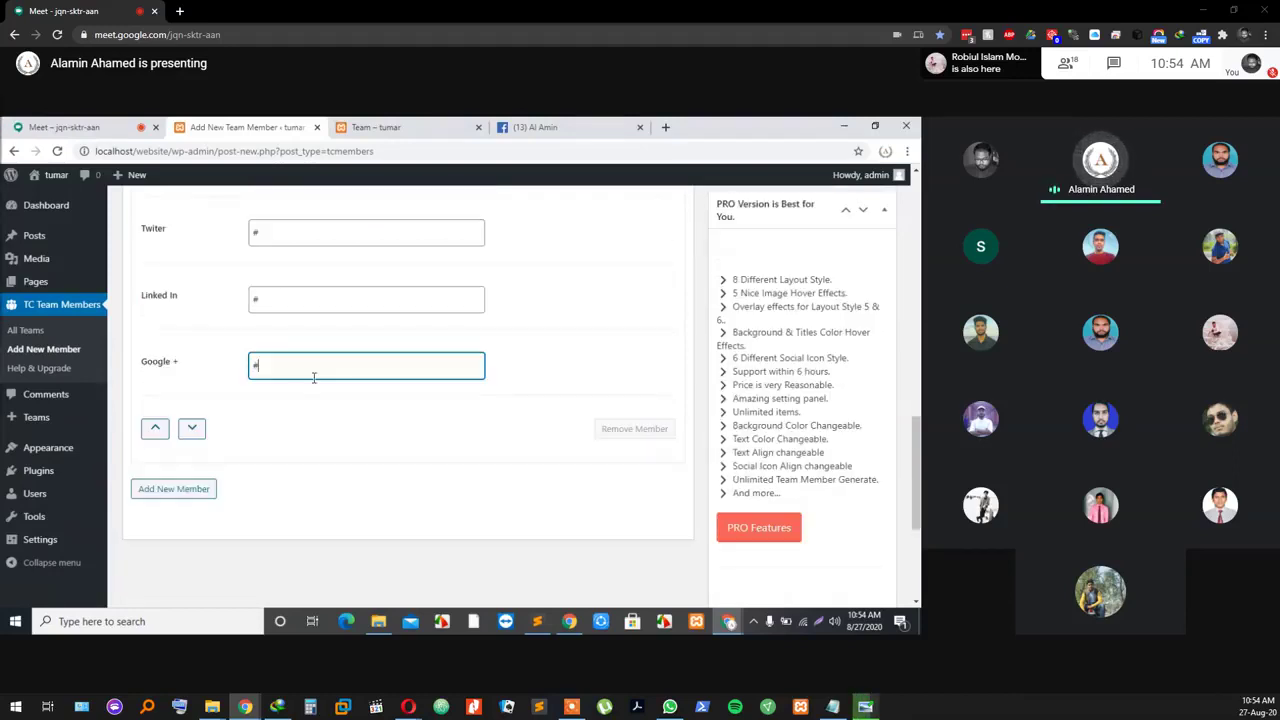
click(204, 495)
scroll(445, 410, up, 8)
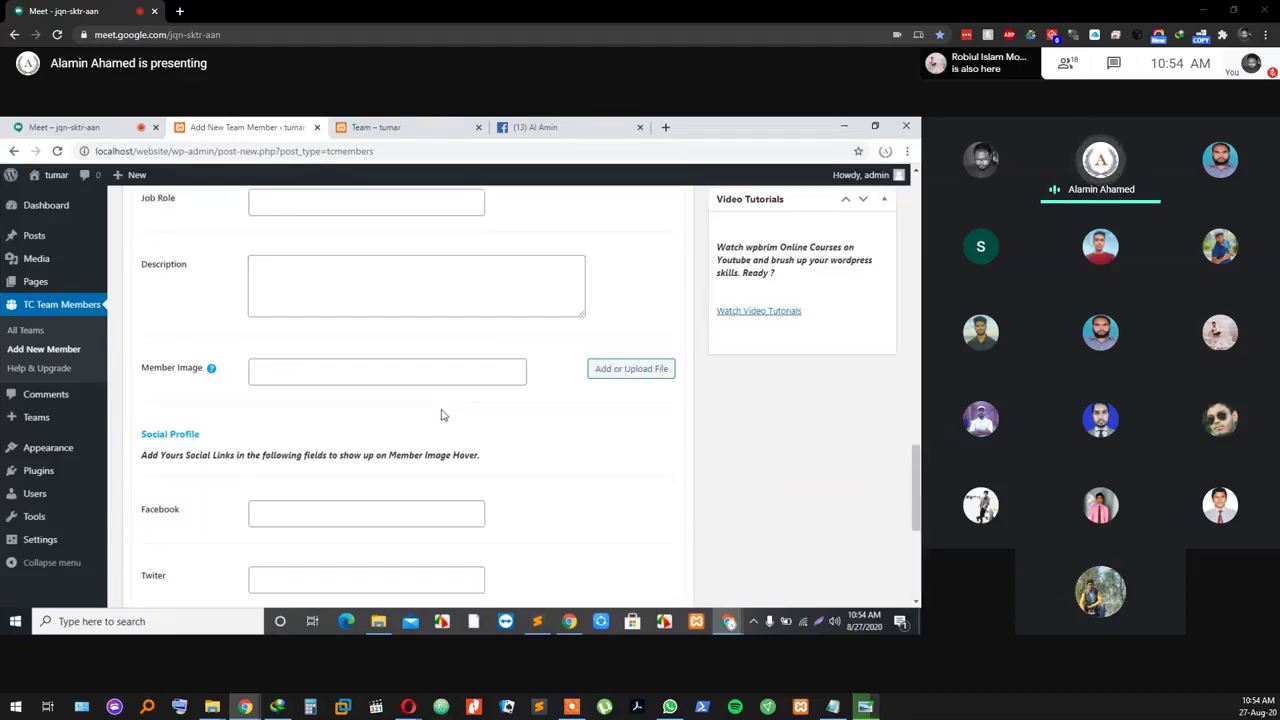
Step: Replace Team Member 2's placeholder full name and enter the job role wordpress Developer
scroll(167, 279, up, 3)
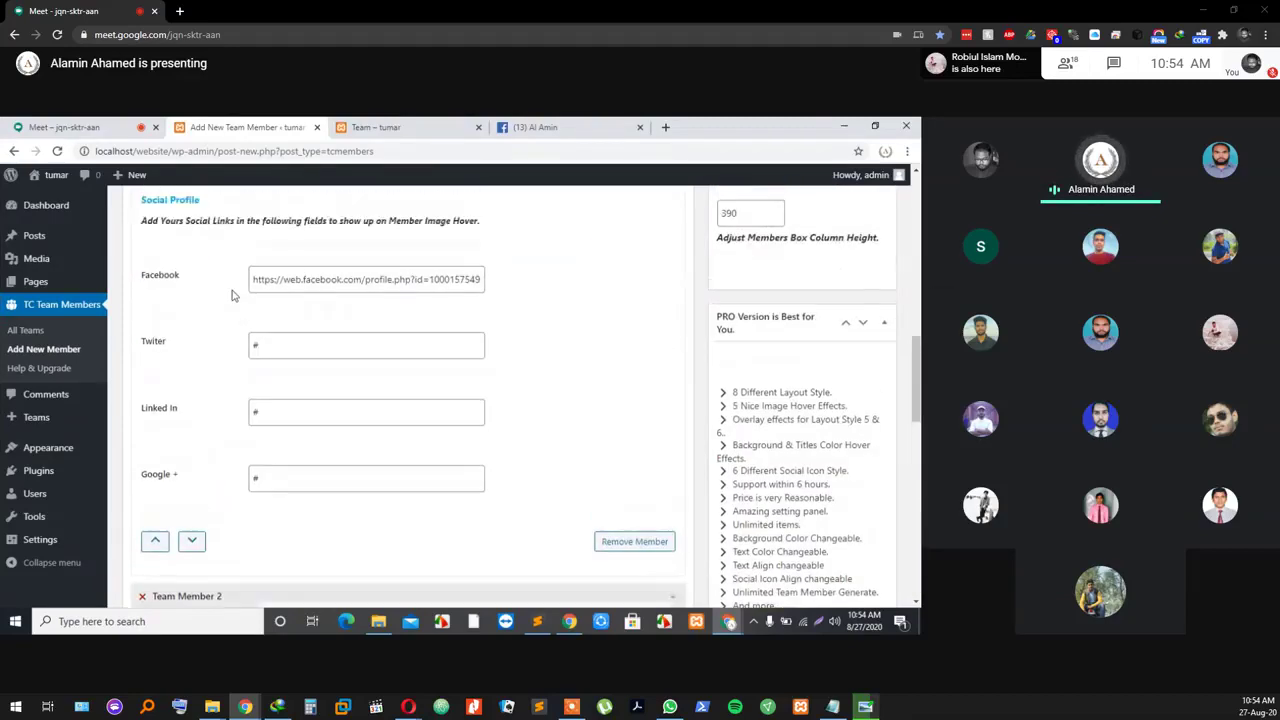
scroll(234, 292, down, 4)
click(278, 343)
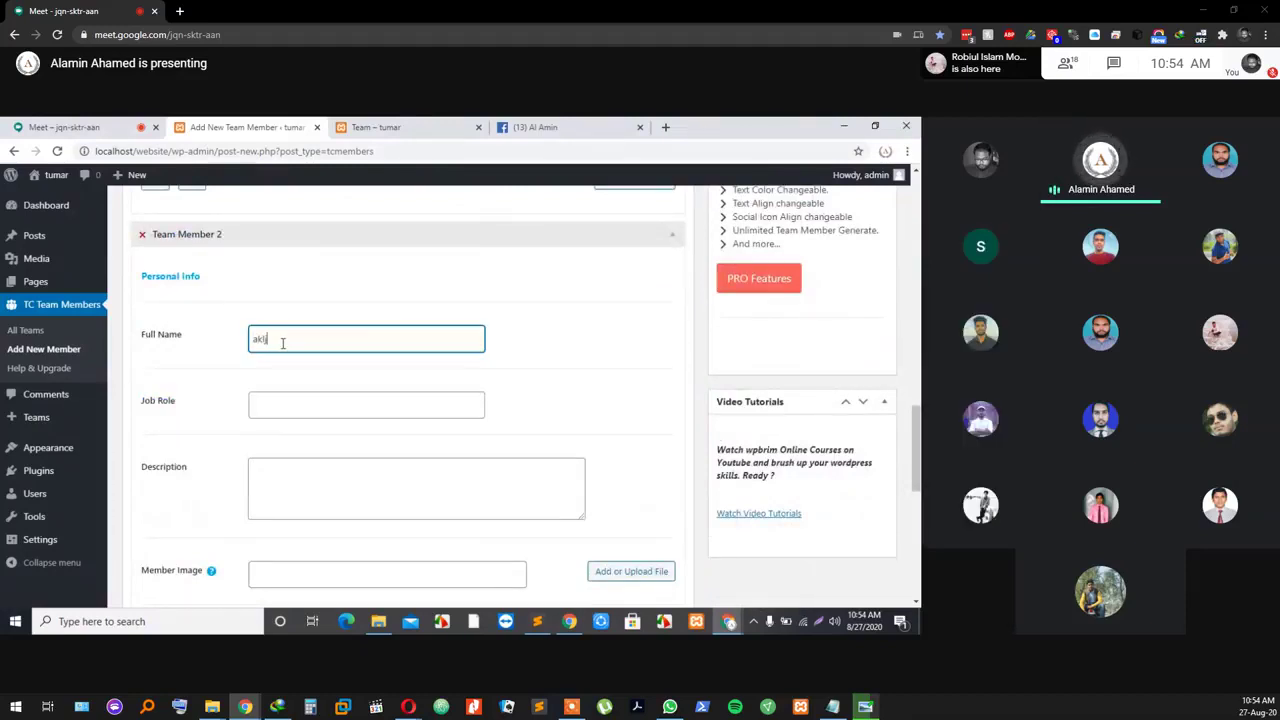
double_click(312, 337)
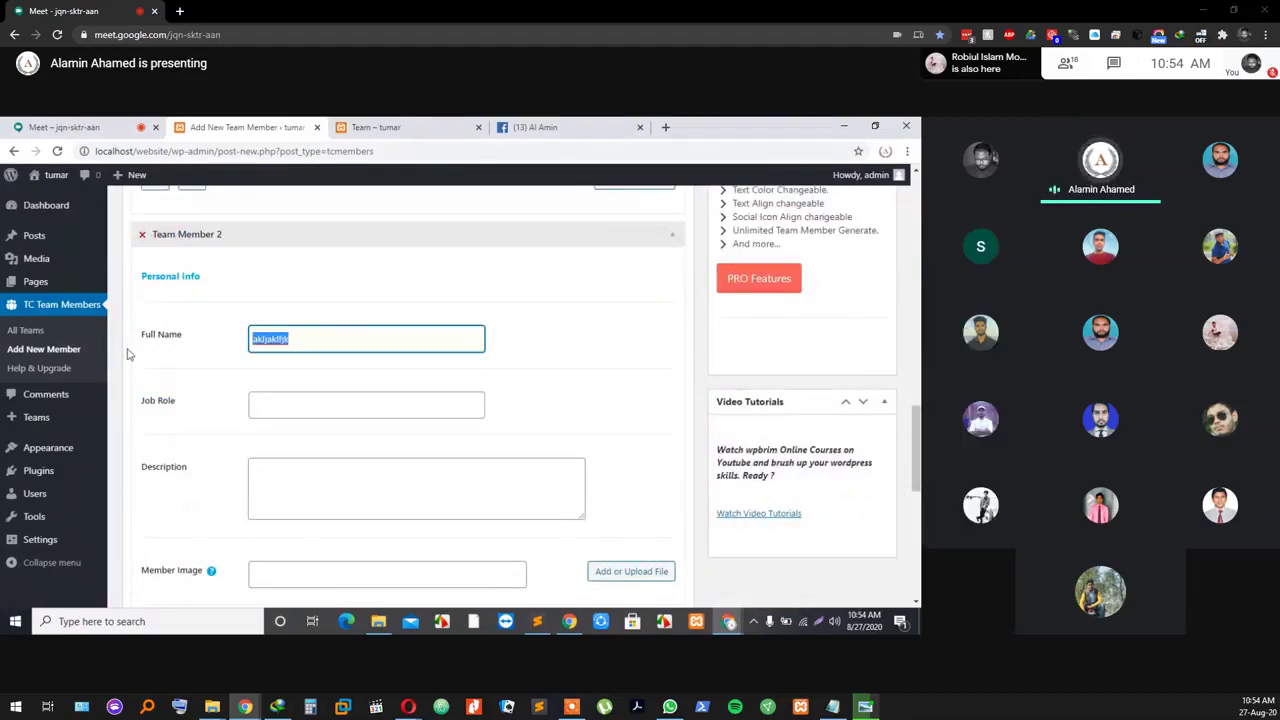
key(BackSpace)
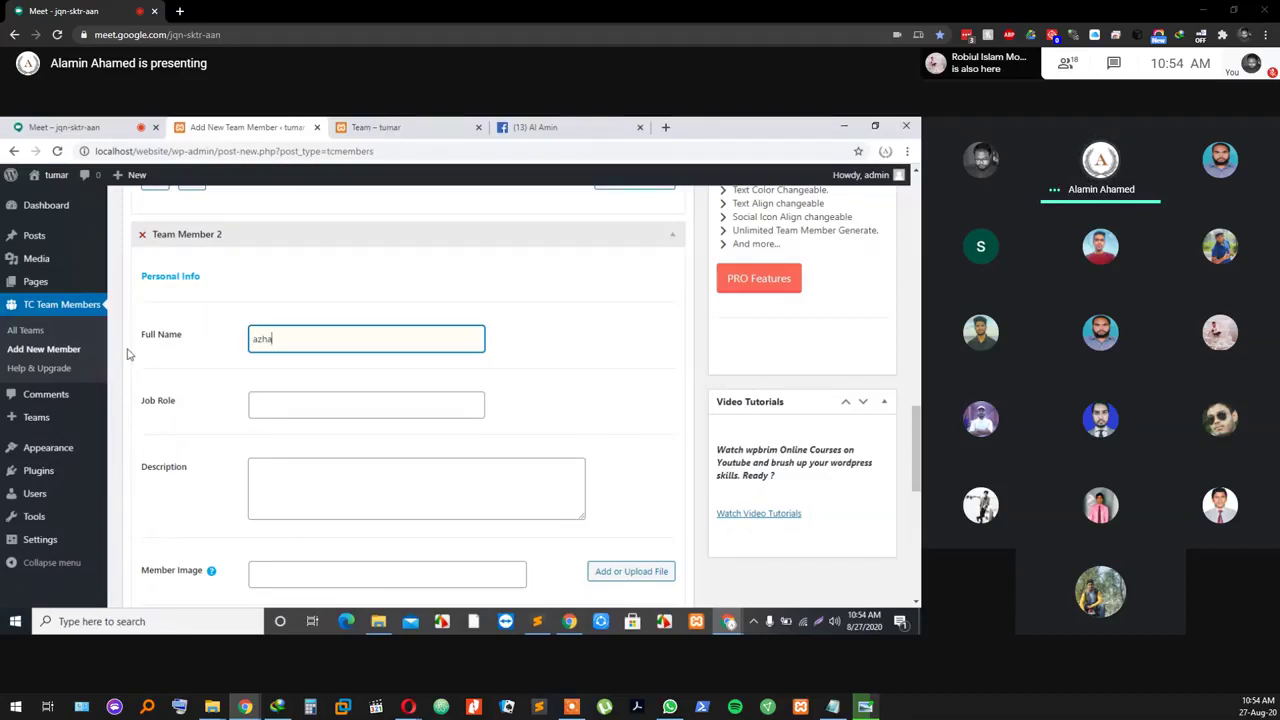
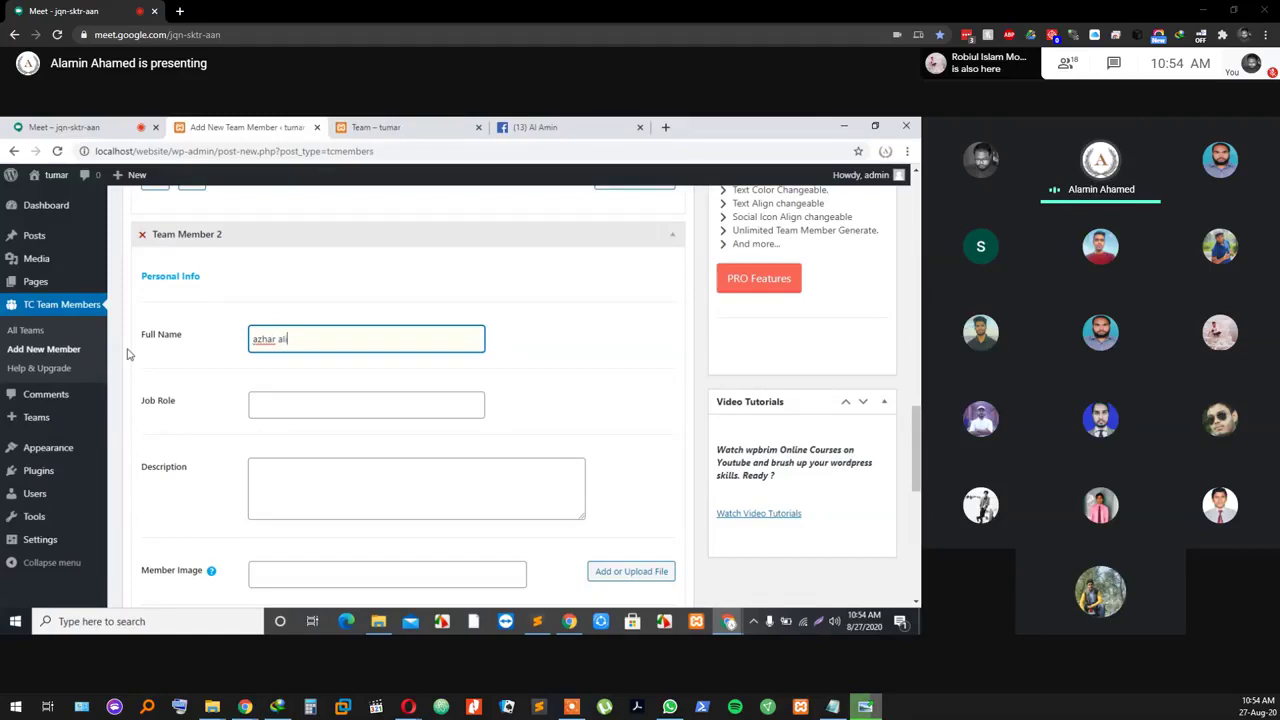
click(264, 401)
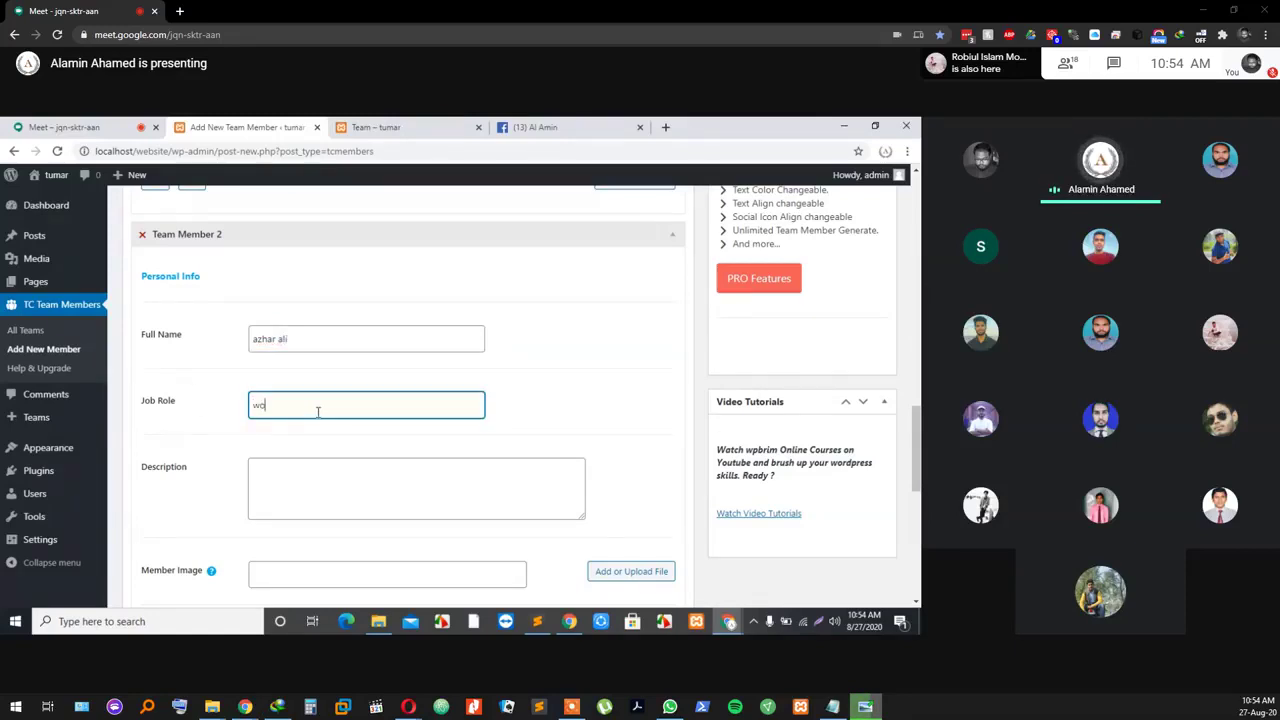
text(wordpres)
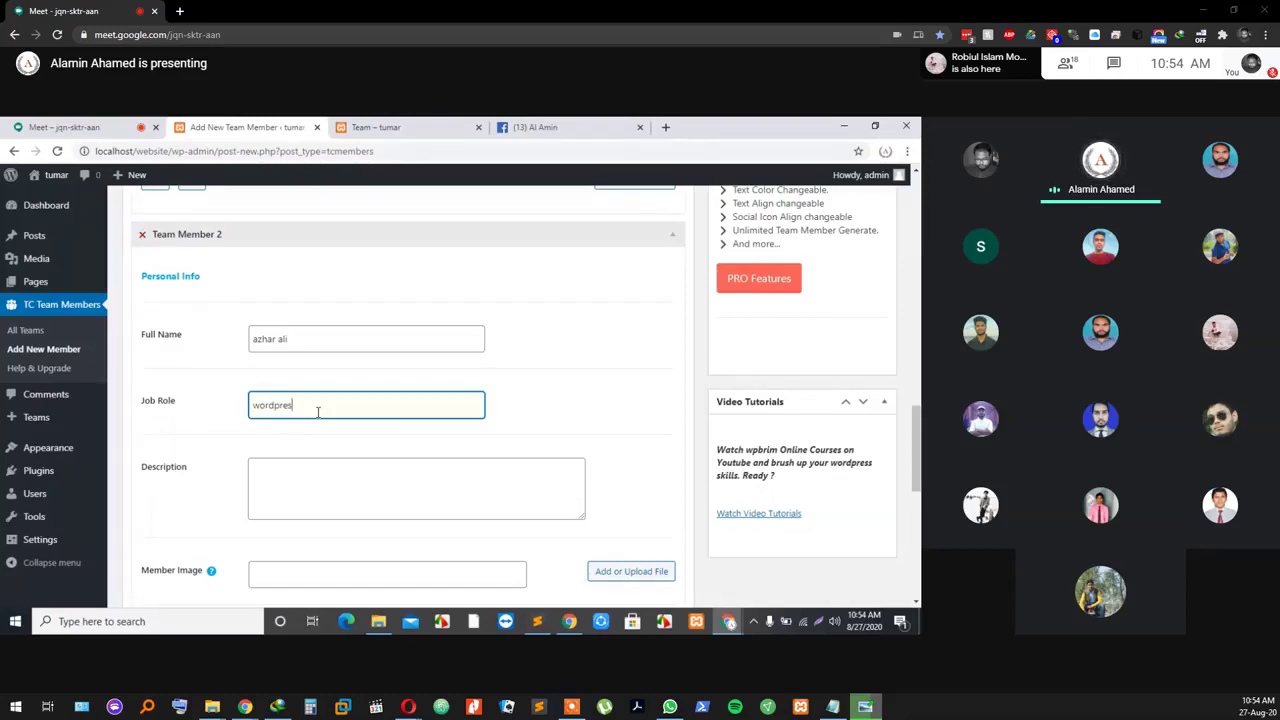
text(s Developer)
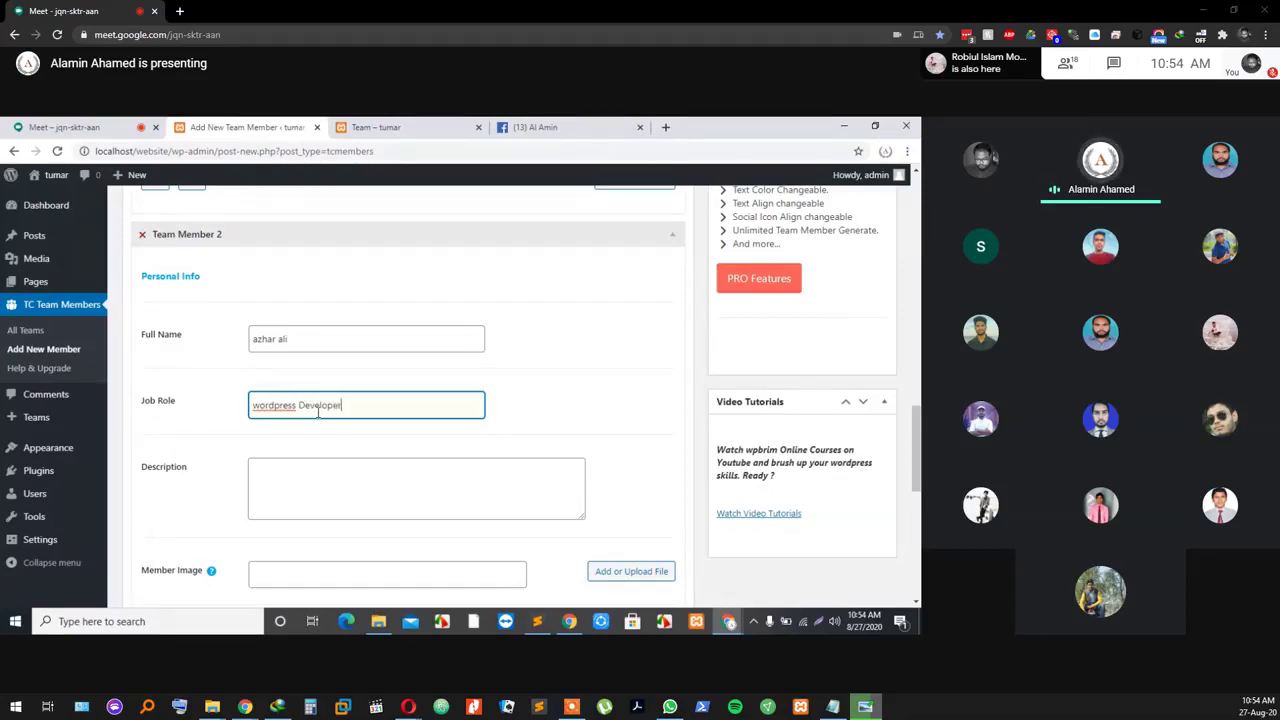
Step: Copy the first member's Lorem ipsum description into Team Member 2's Description
click(360, 491)
scroll(388, 452, up, 10)
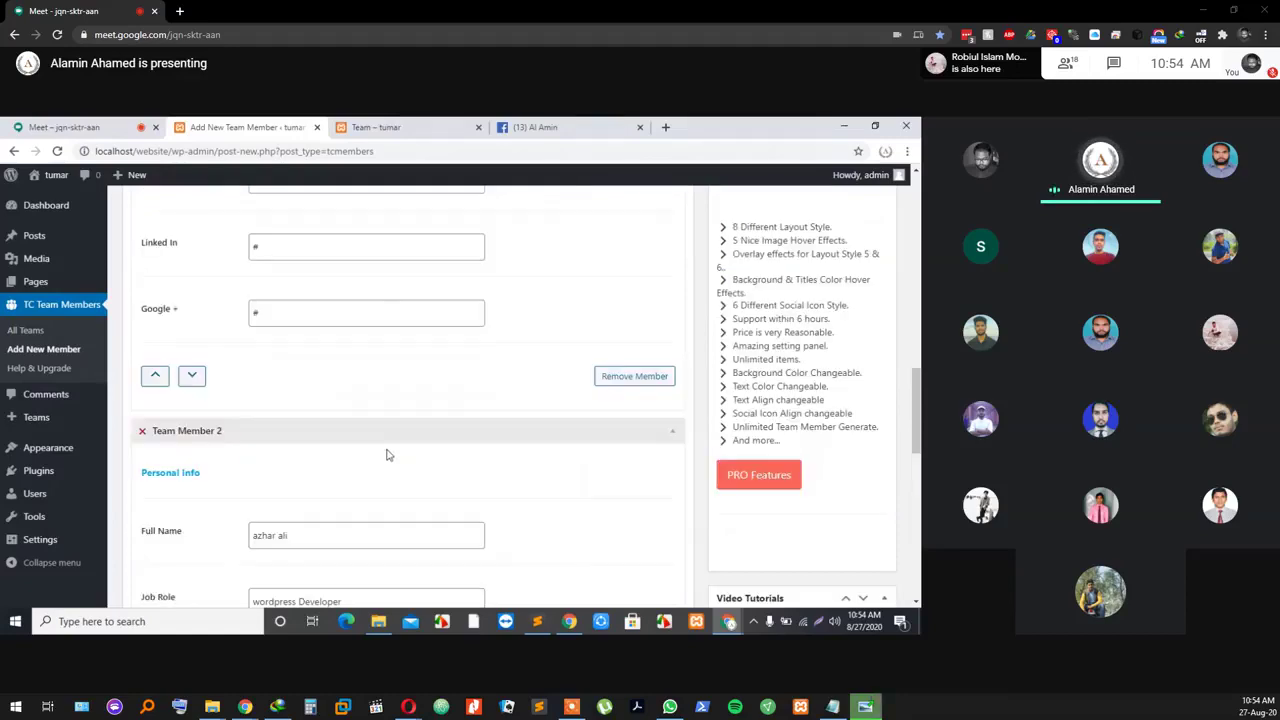
scroll(389, 440, up, 4)
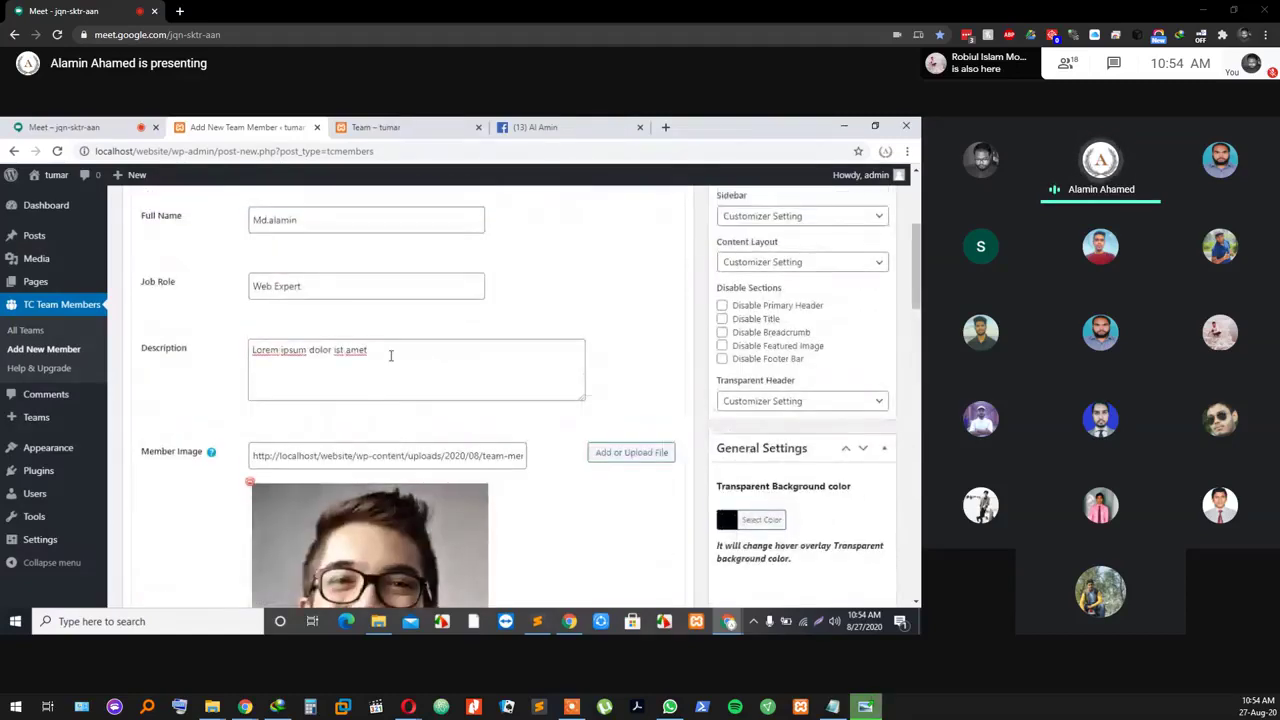
drag(391, 355, 252, 351)
right_click(316, 355)
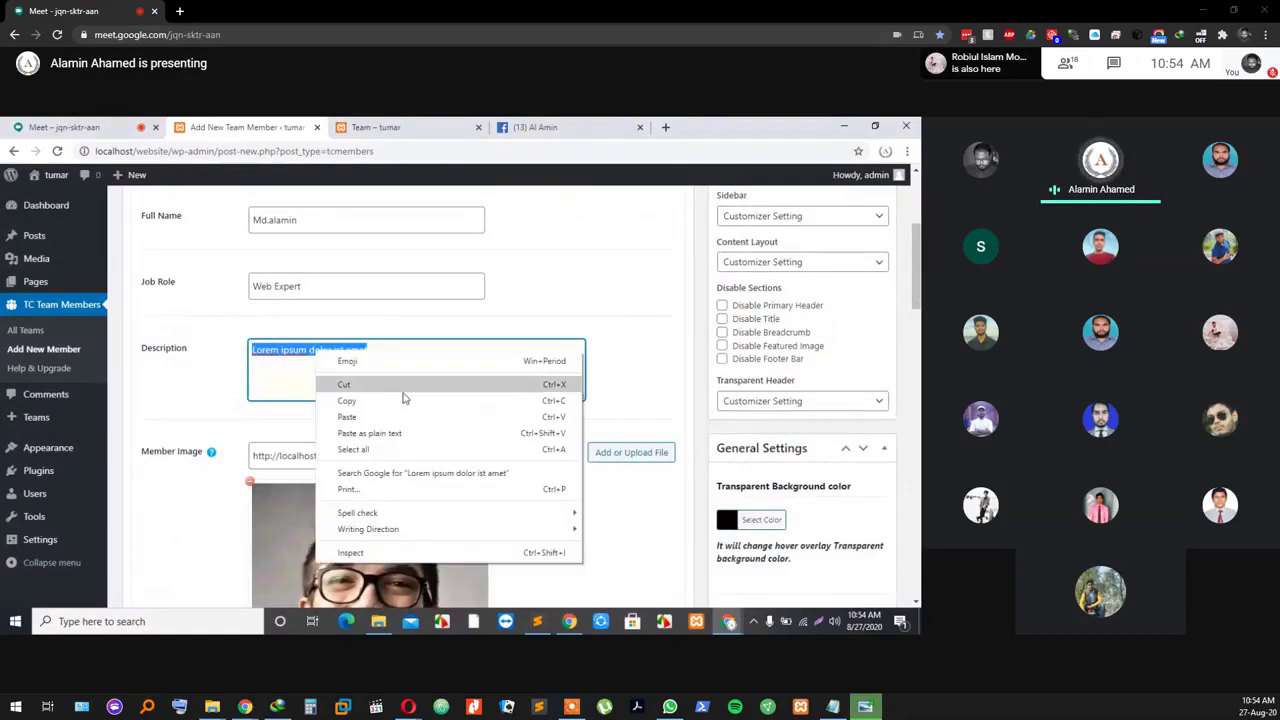
click(397, 403)
scroll(338, 413, down, 9)
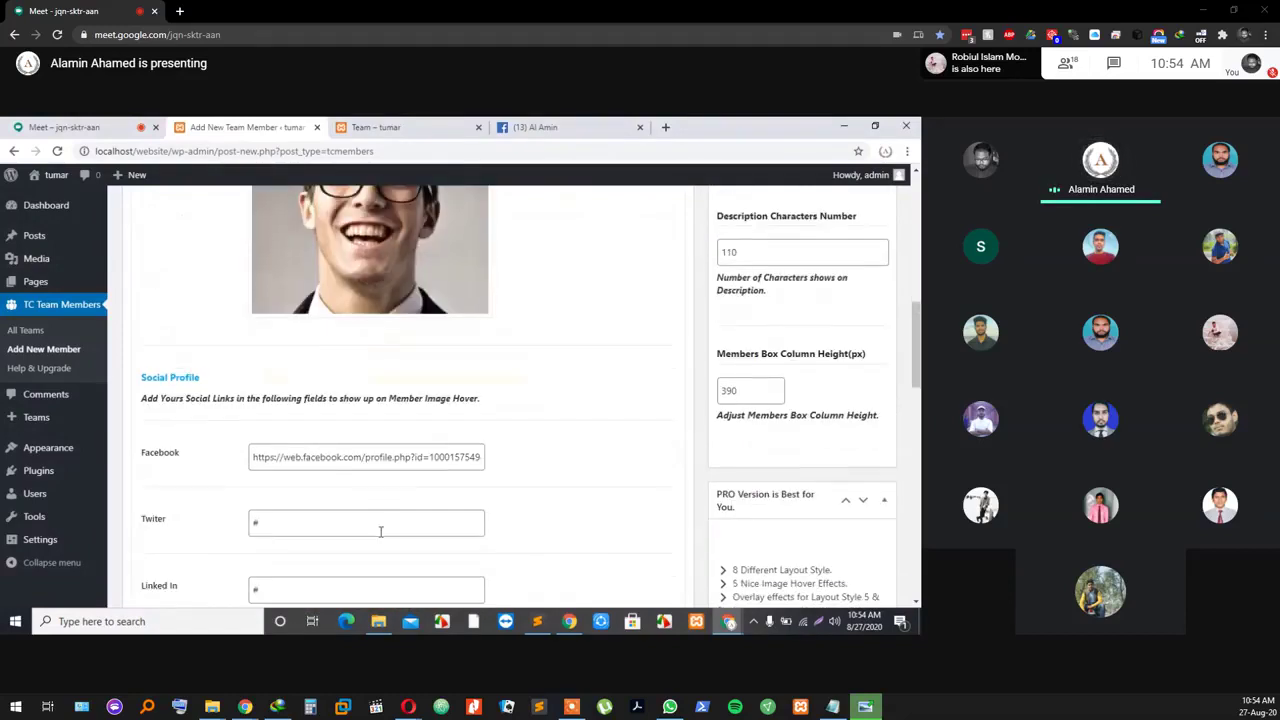
click(312, 538)
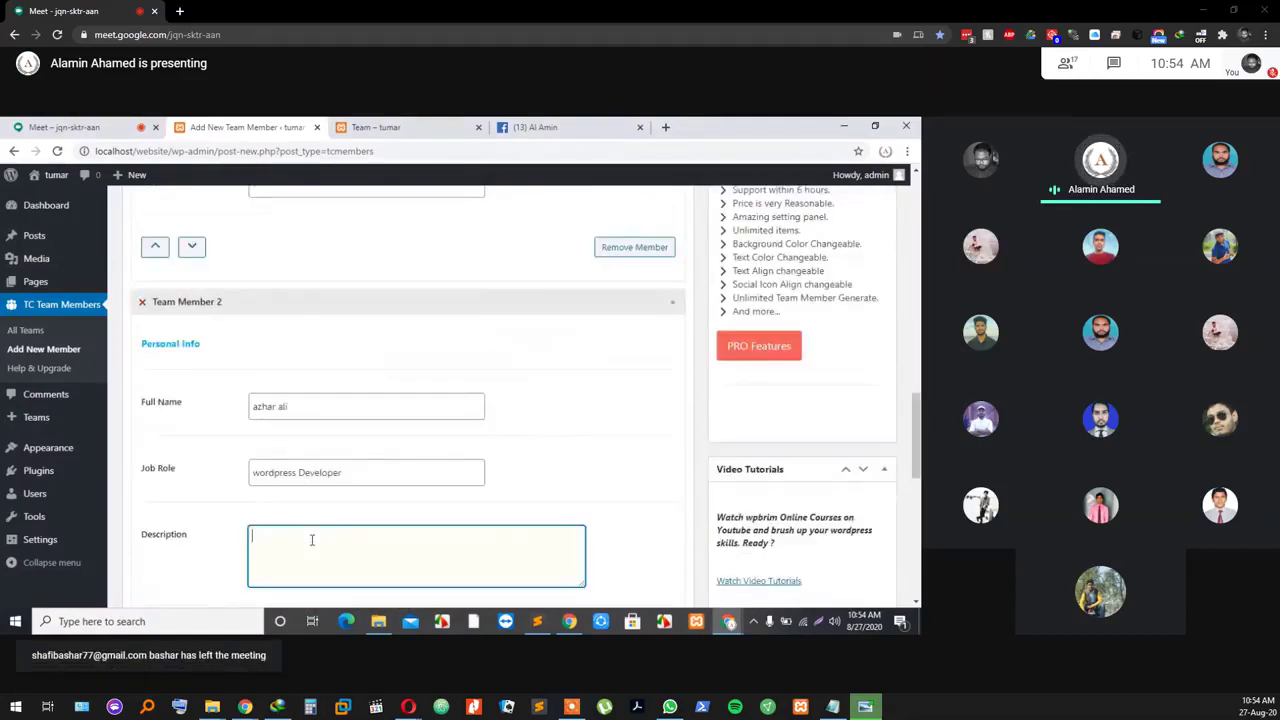
key(ctrl+v)
scroll(330, 525, down, 2)
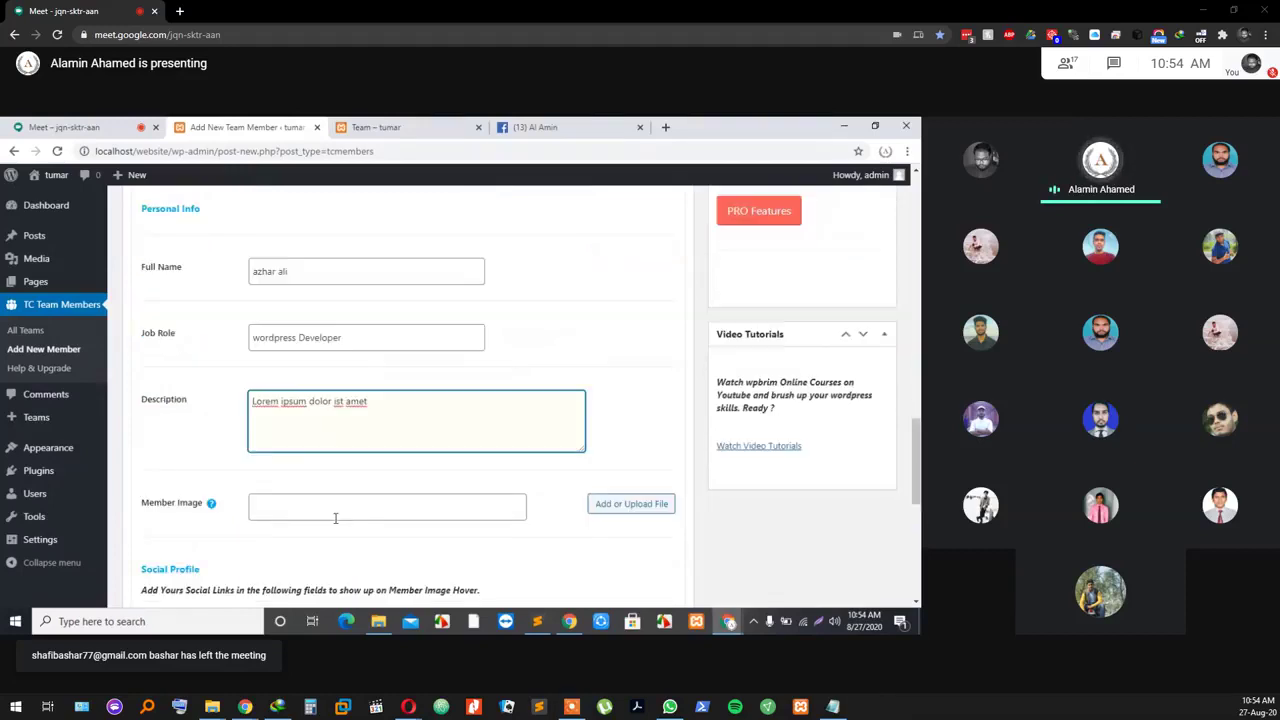
Step: Set the images.jpg portrait from the media library as Team Member 2's image
click(655, 505)
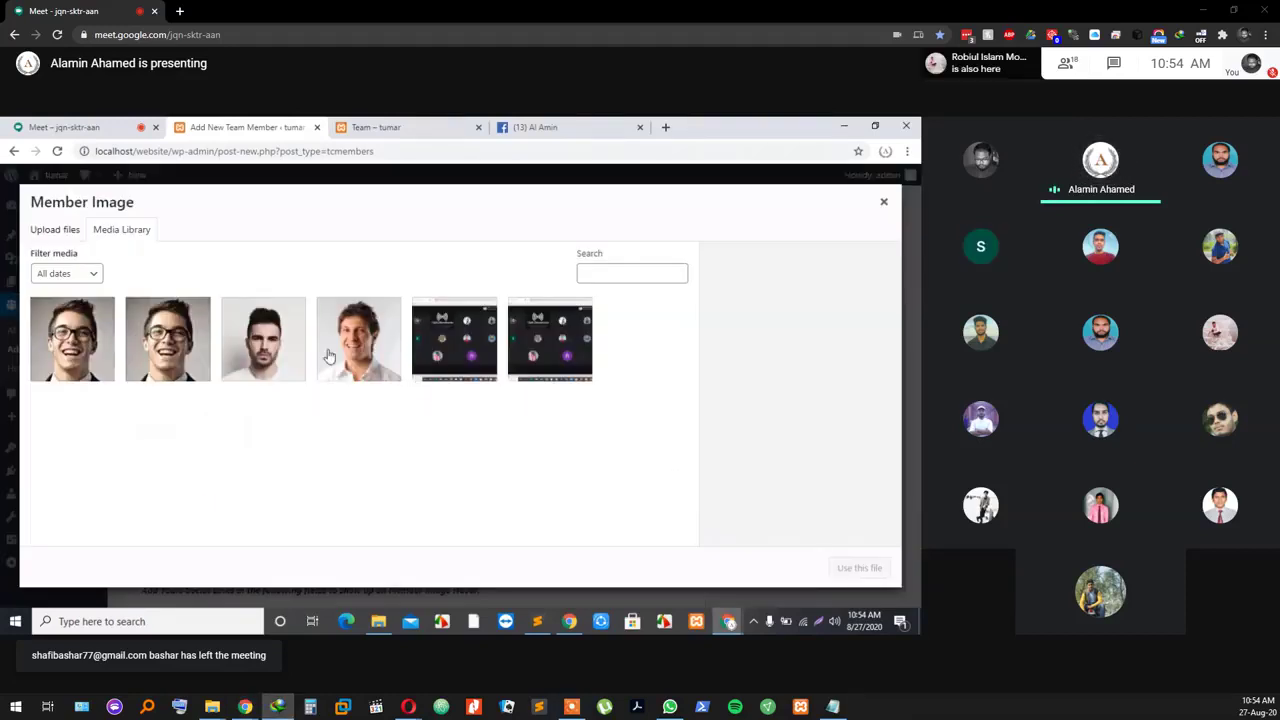
click(250, 360)
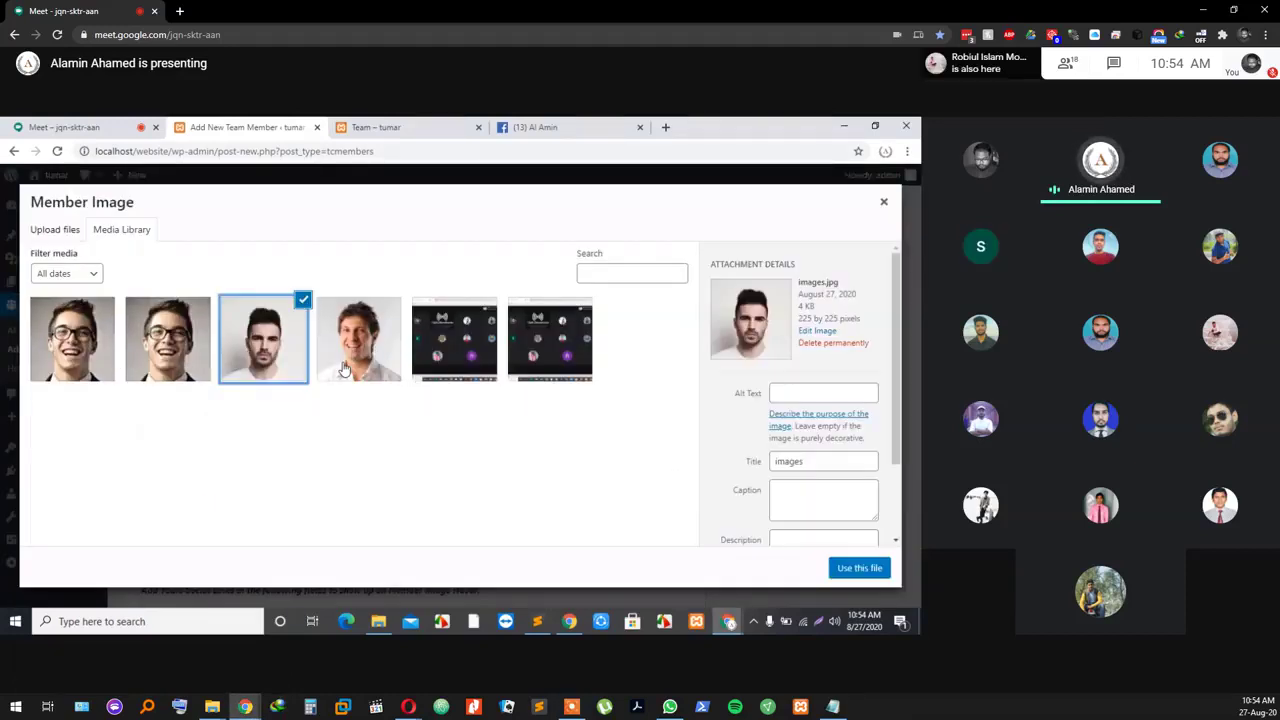
click(858, 568)
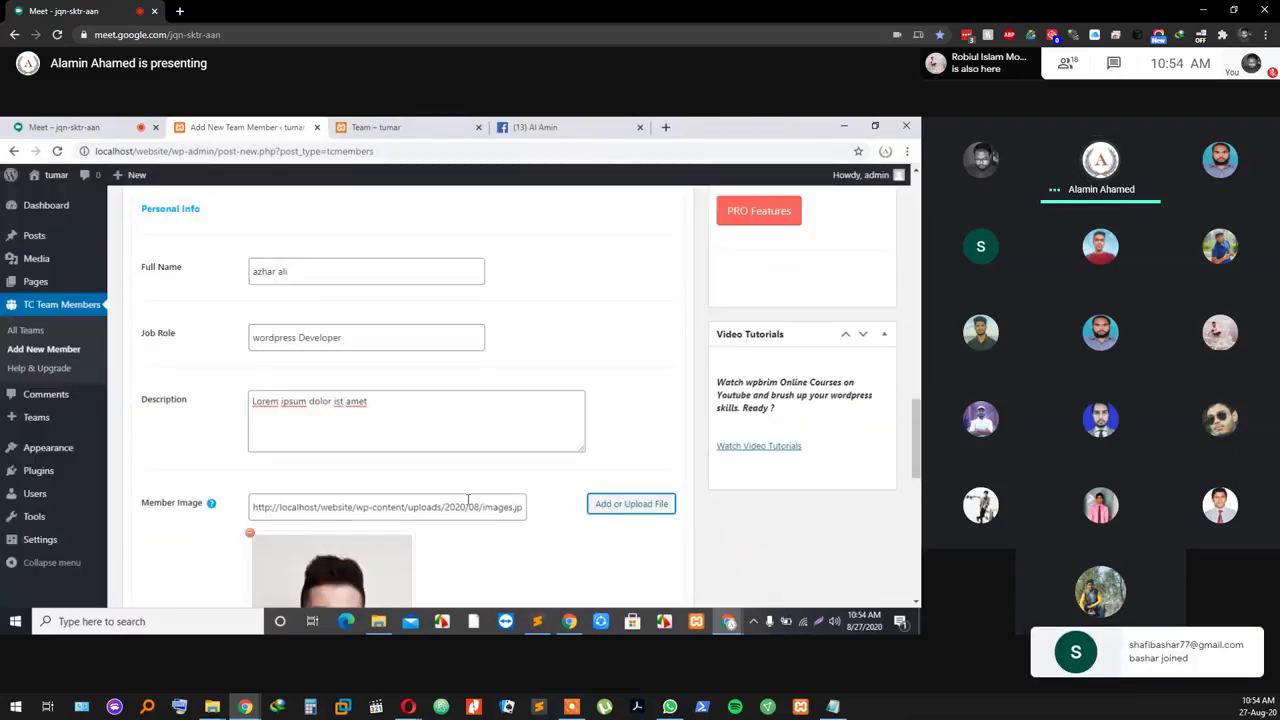
scroll(366, 491, down, 3)
Step: Put # in Team Member 2's Facebook, Twitter, LinkedIn and Google+ links
click(277, 421)
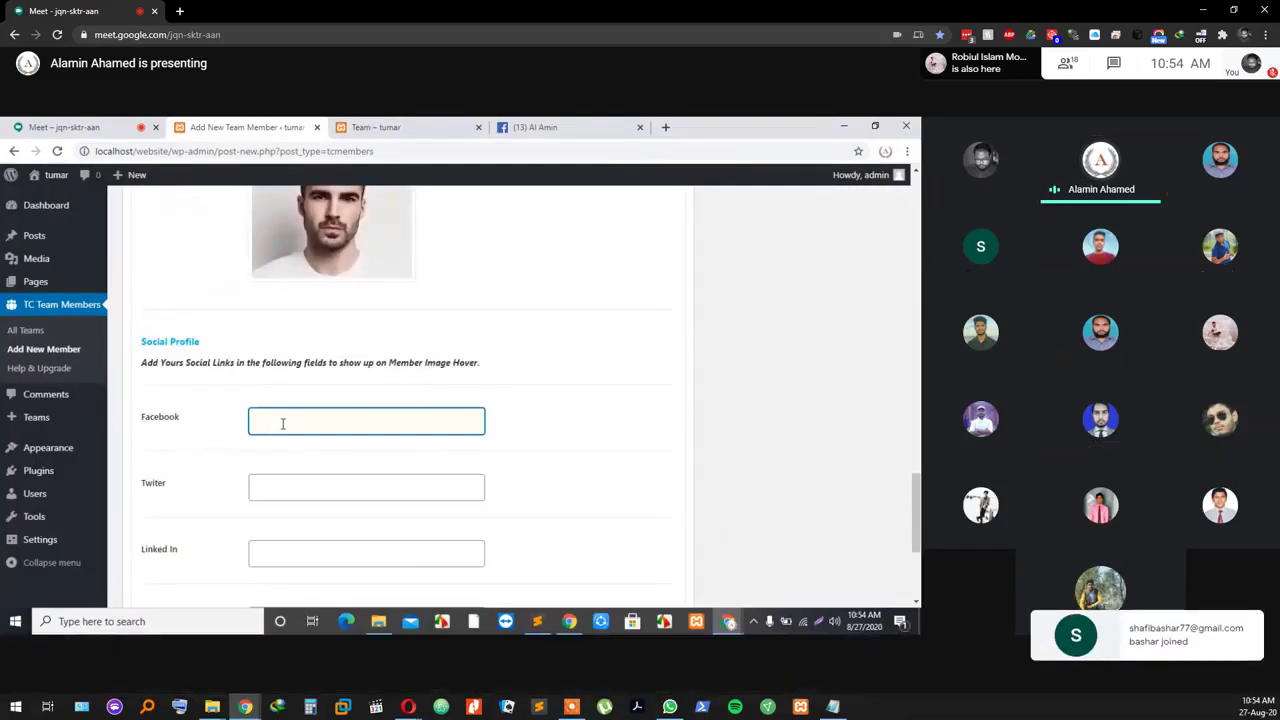
text(#)
click(294, 480)
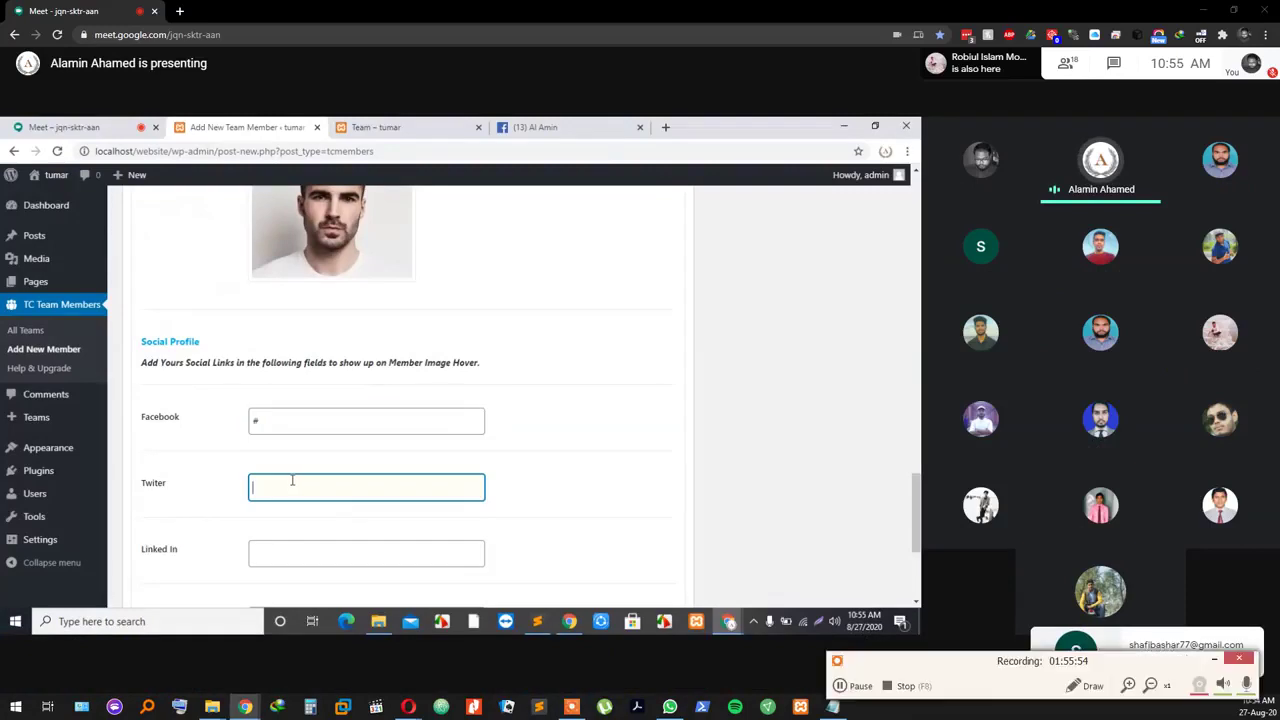
click(285, 551)
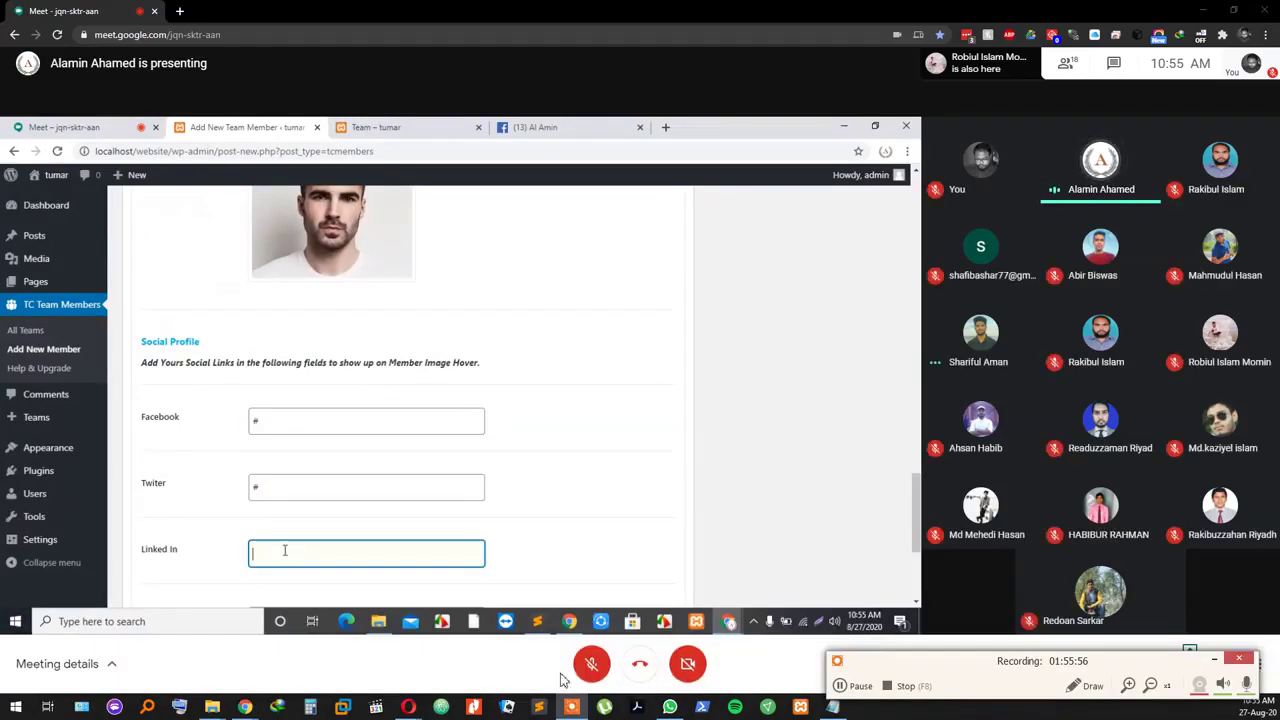
text(#)
scroll(285, 545, down, 3)
click(330, 417)
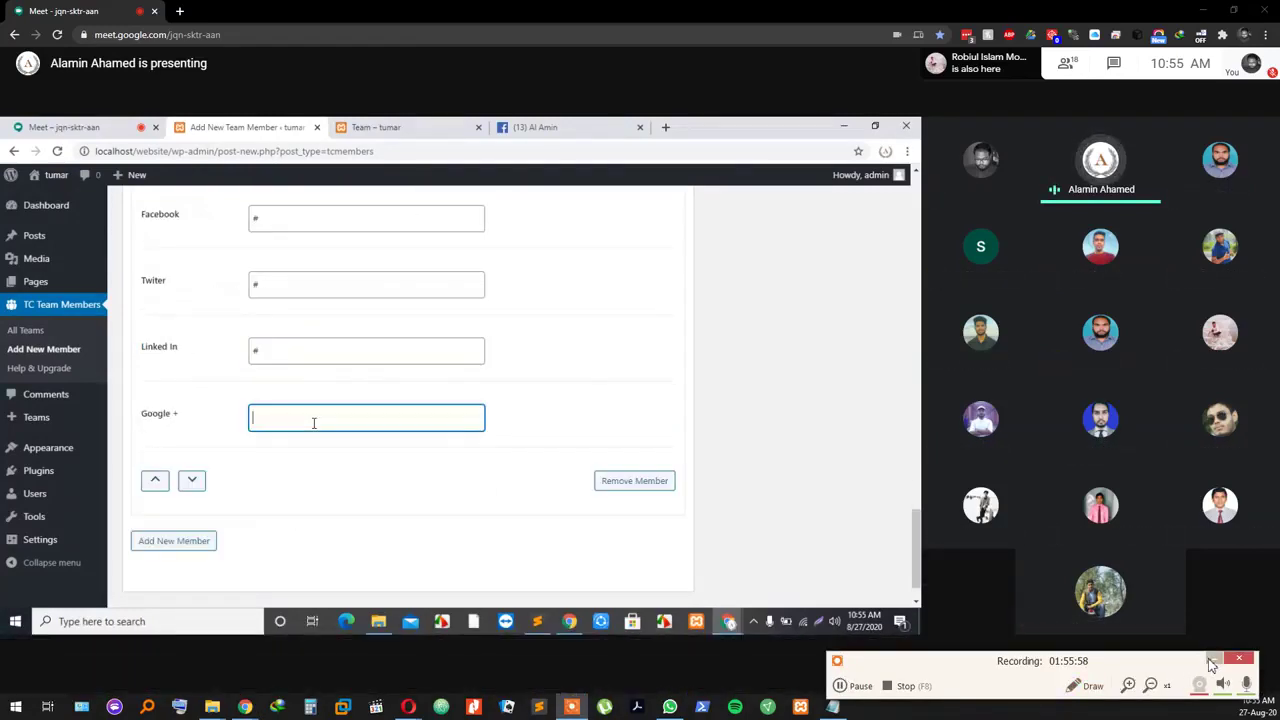
text(#)
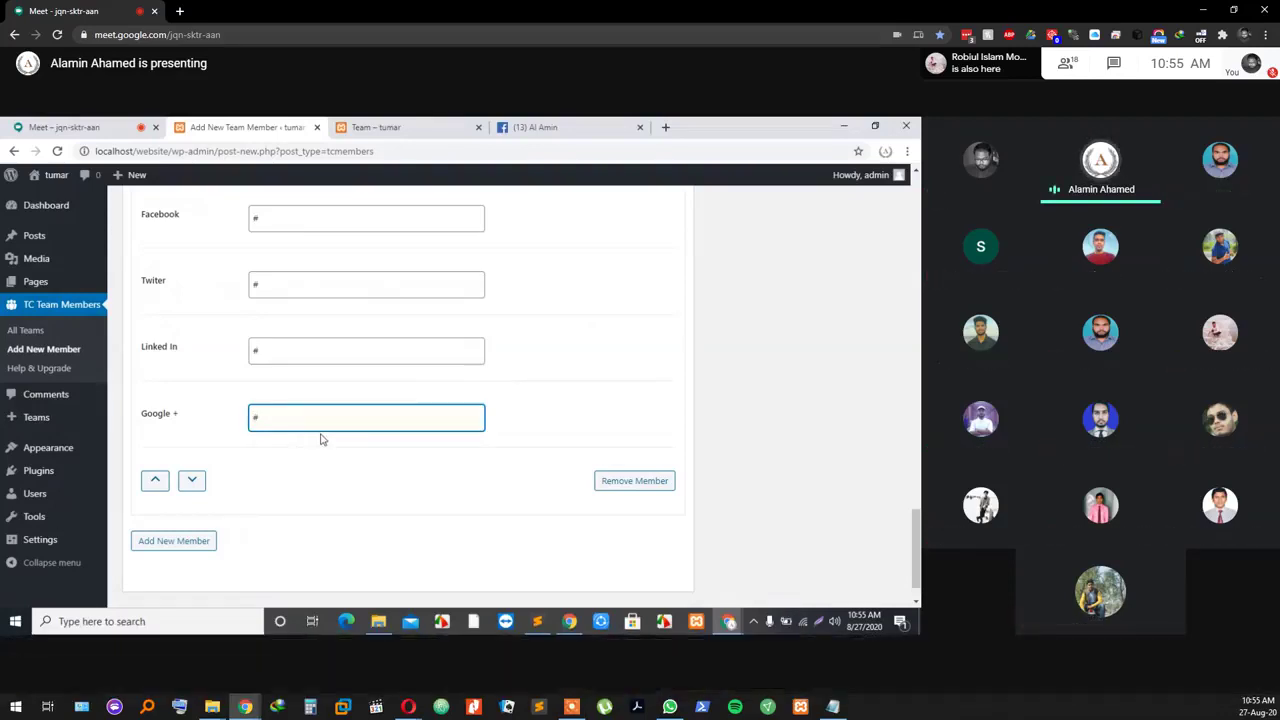
scroll(322, 440, down, 1)
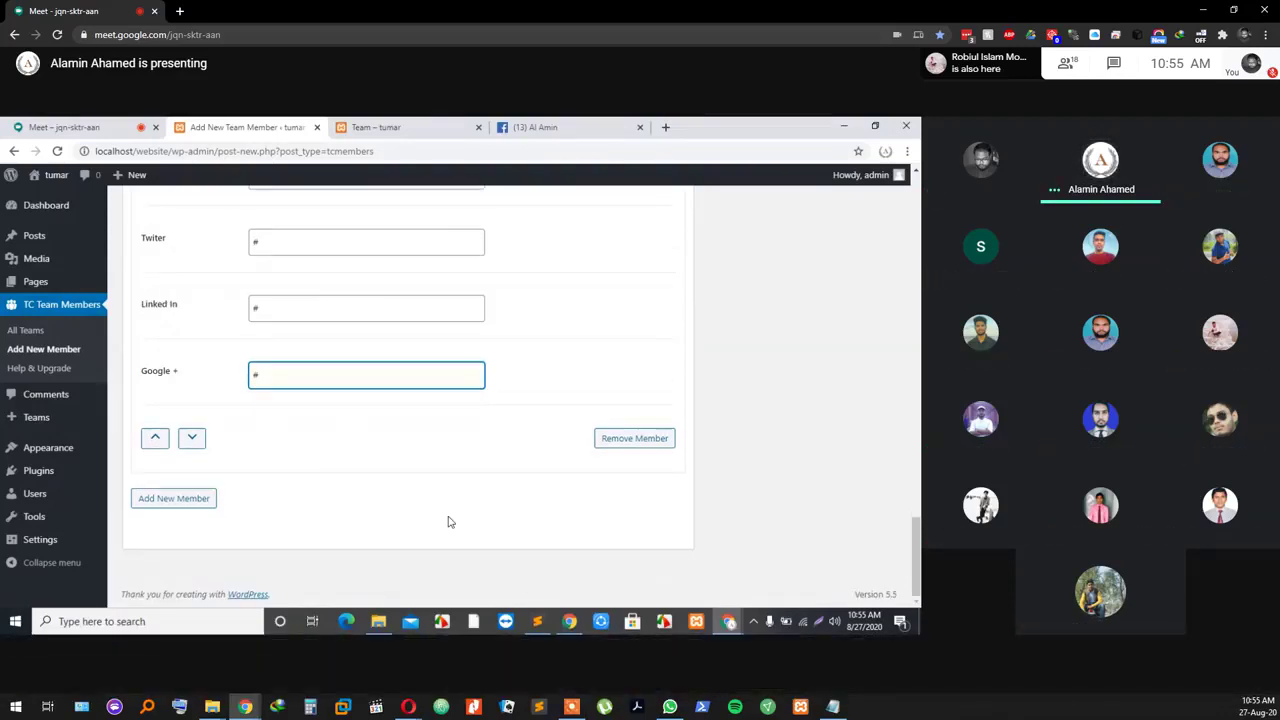
Step: Add three more blank member blocks, bringing the form up to Team Member 9
scroll(445, 521, up, 3)
scroll(409, 277, up, 2)
scroll(434, 394, down, 7)
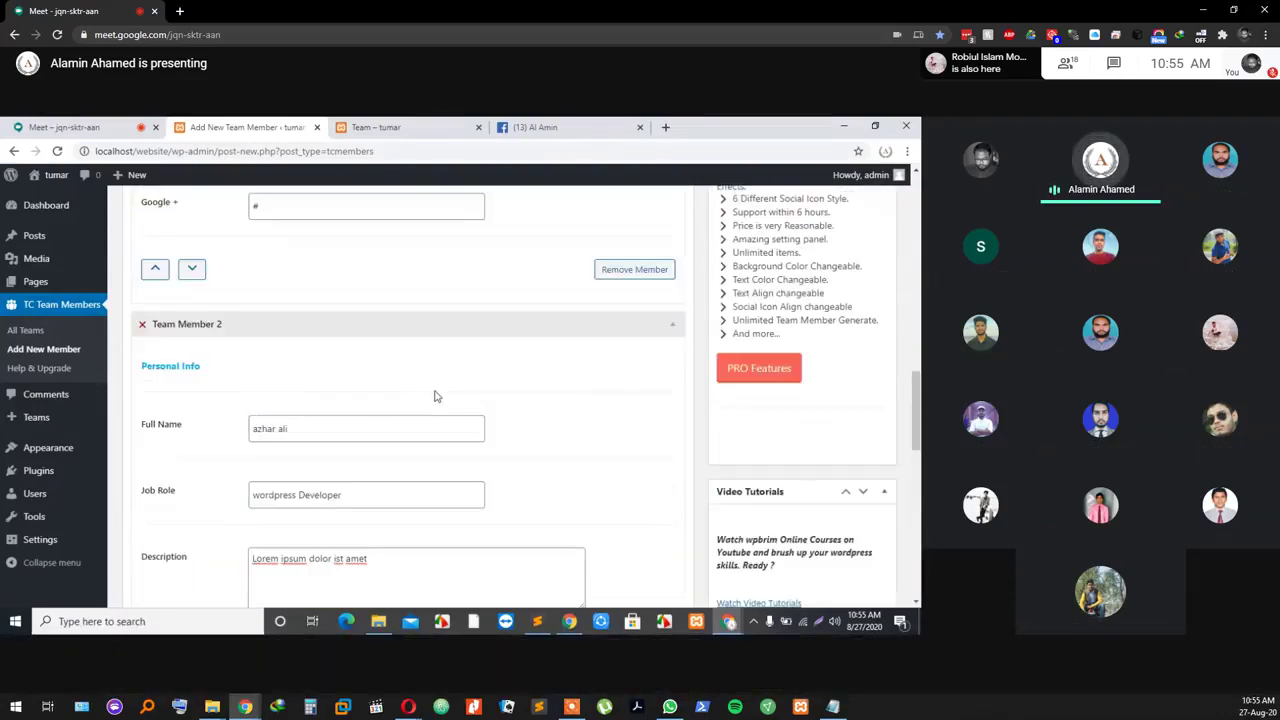
scroll(437, 396, up, 1)
scroll(437, 396, down, 3)
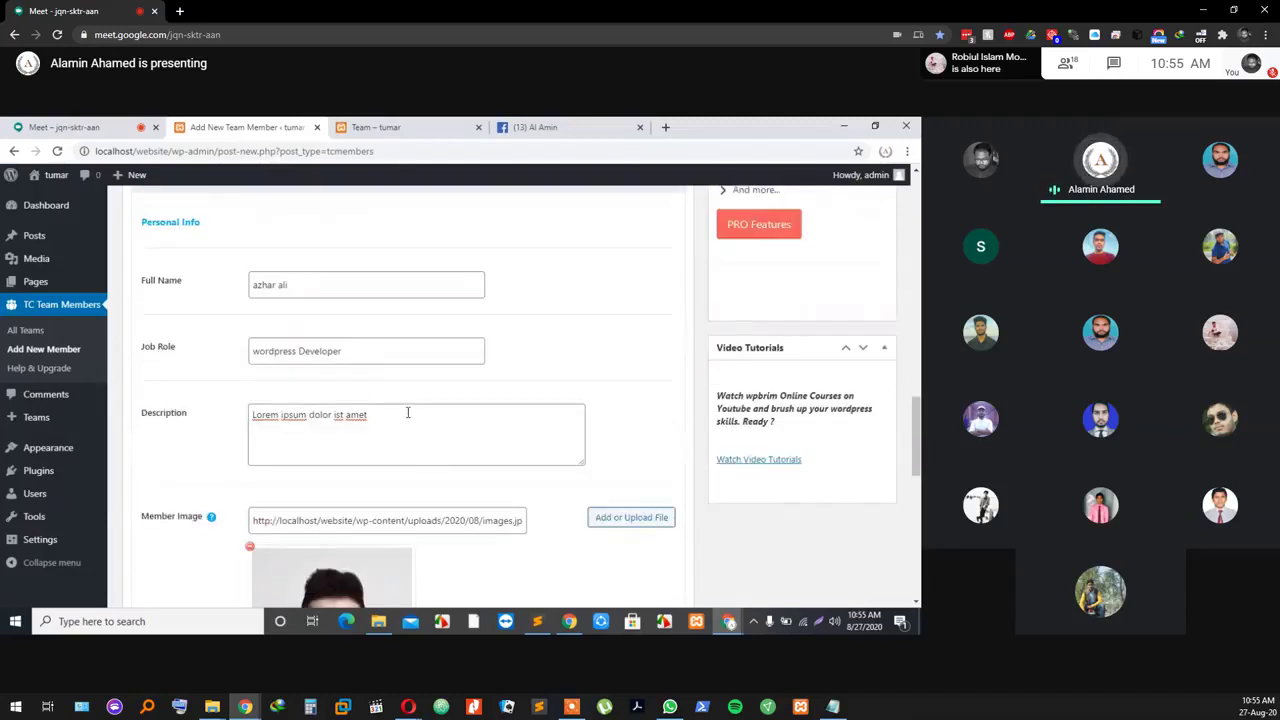
scroll(492, 544, down, 7)
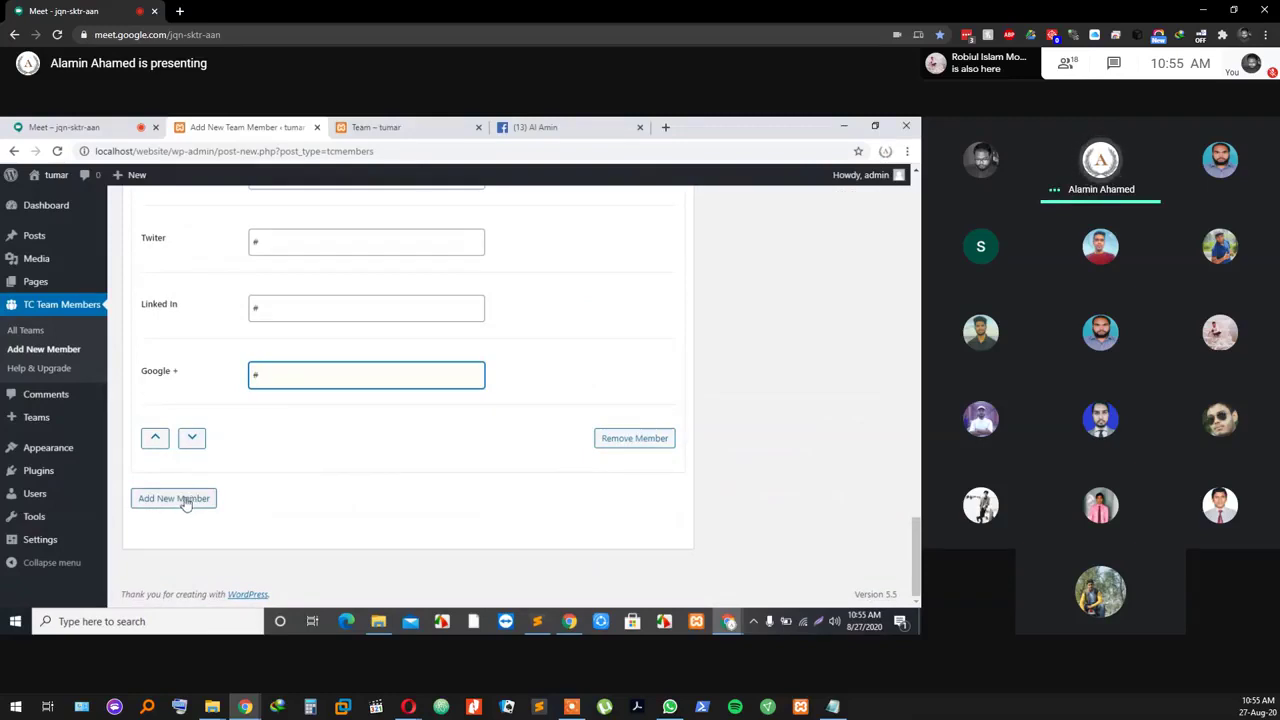
click(185, 500)
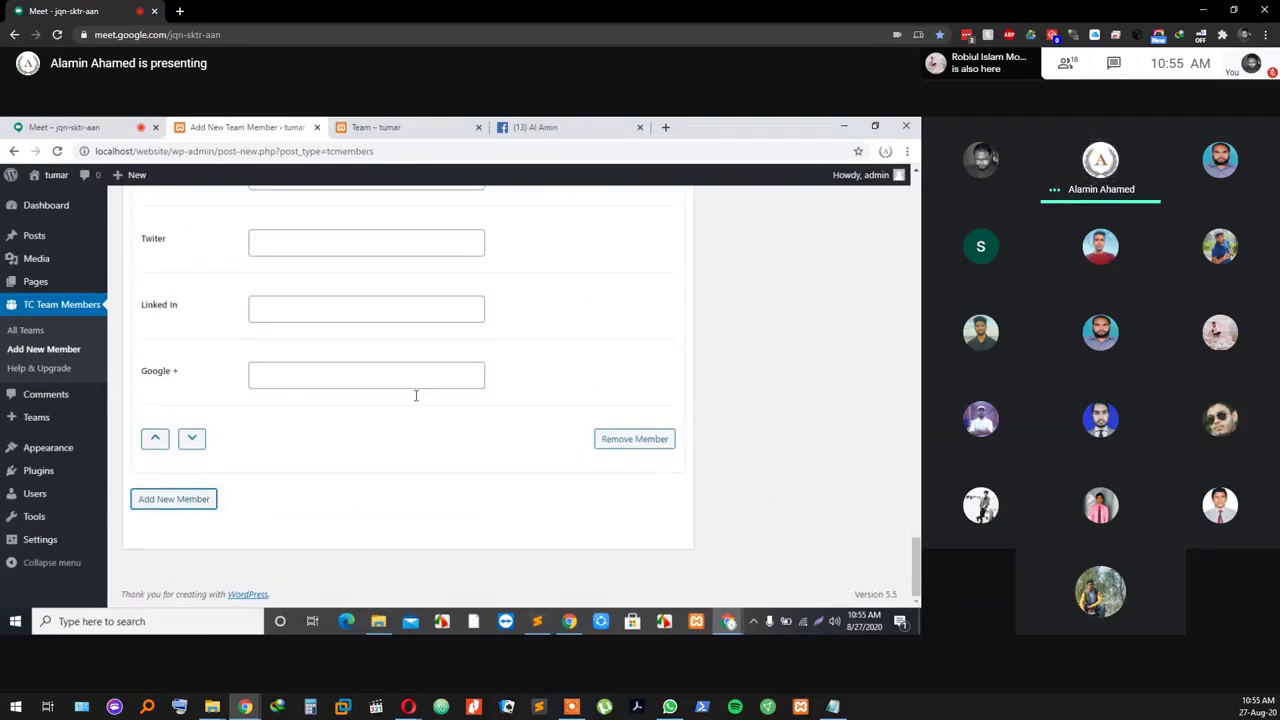
click(148, 507)
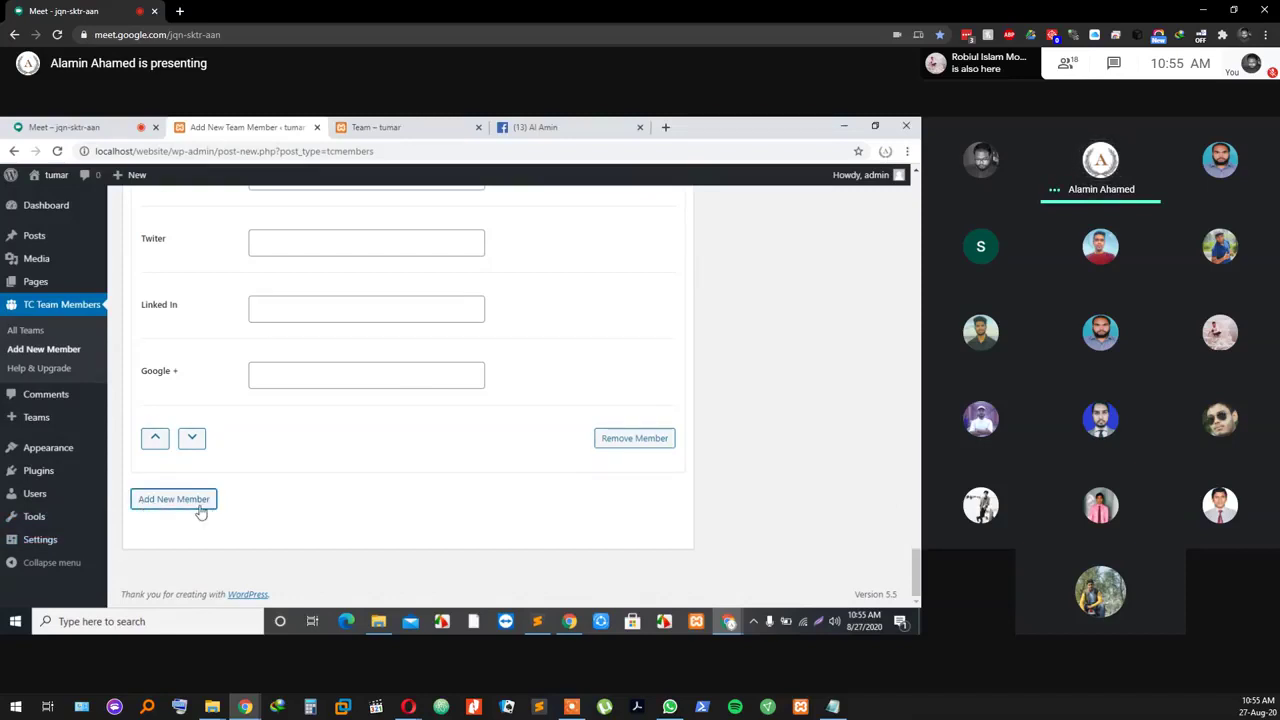
click(174, 499)
scroll(291, 500, down, 5)
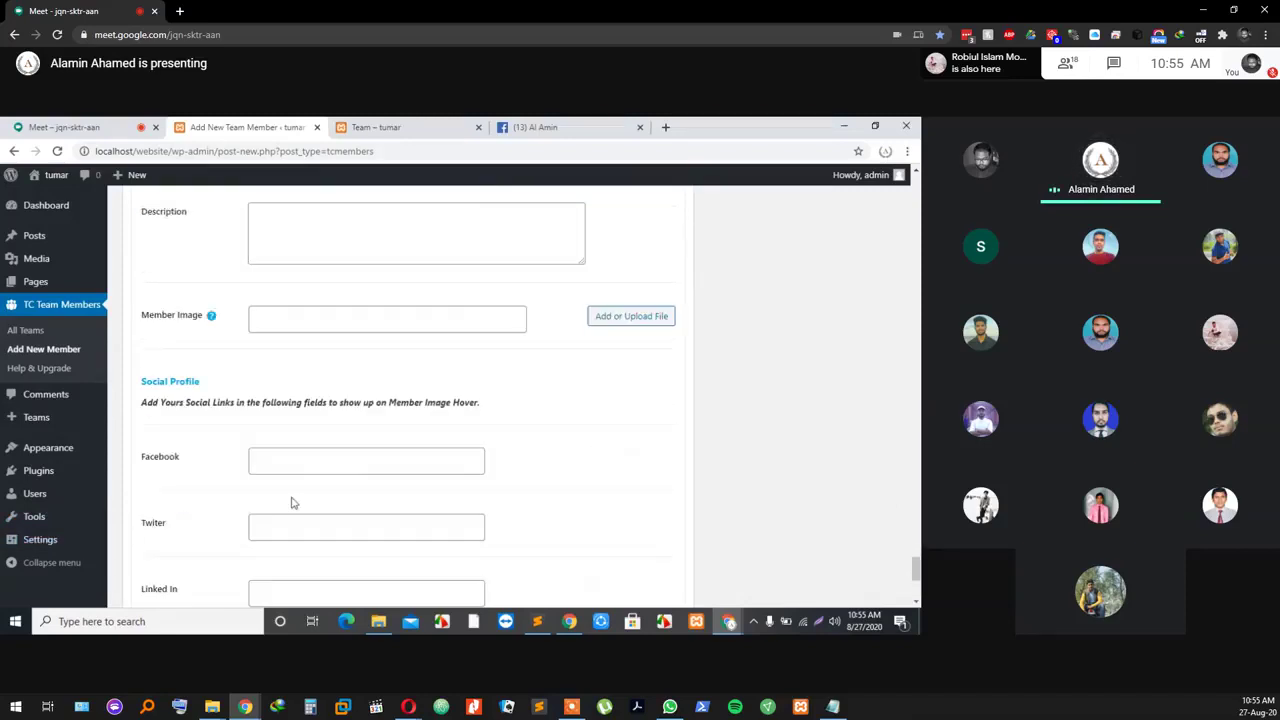
scroll(291, 497, up, 4)
scroll(290, 503, down, 1)
scroll(289, 503, up, 5)
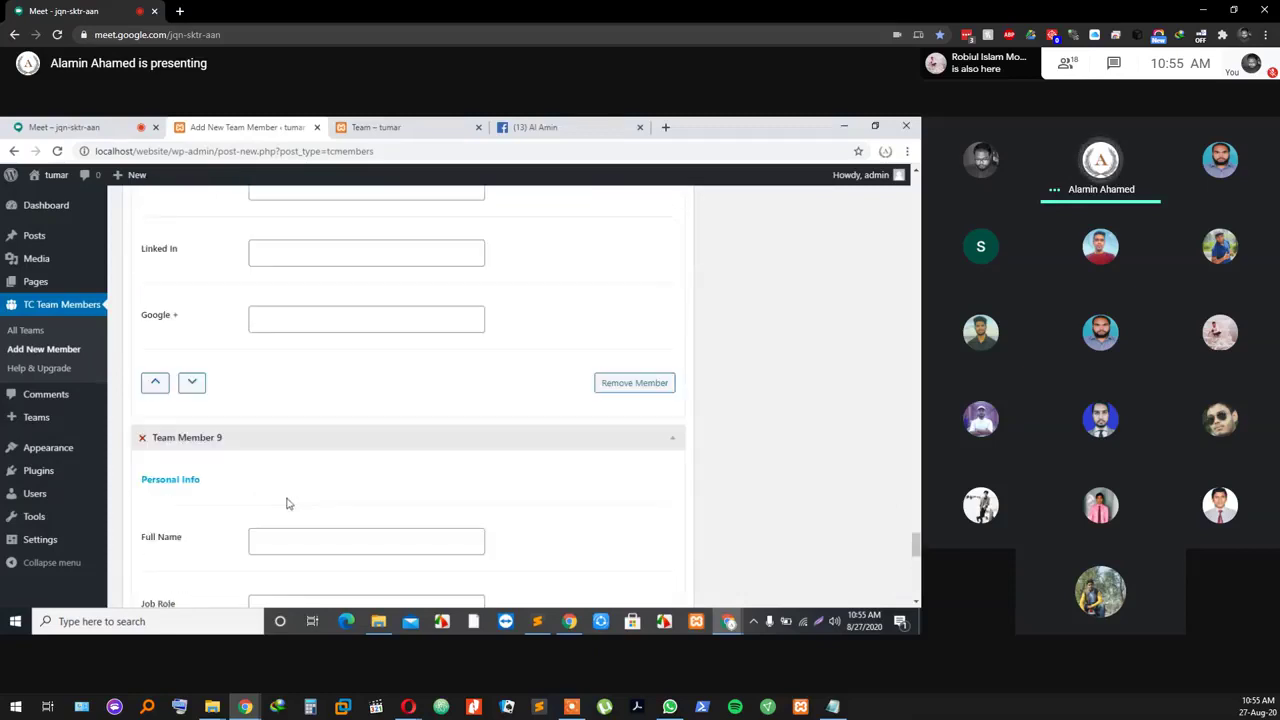
scroll(277, 506, down, 5)
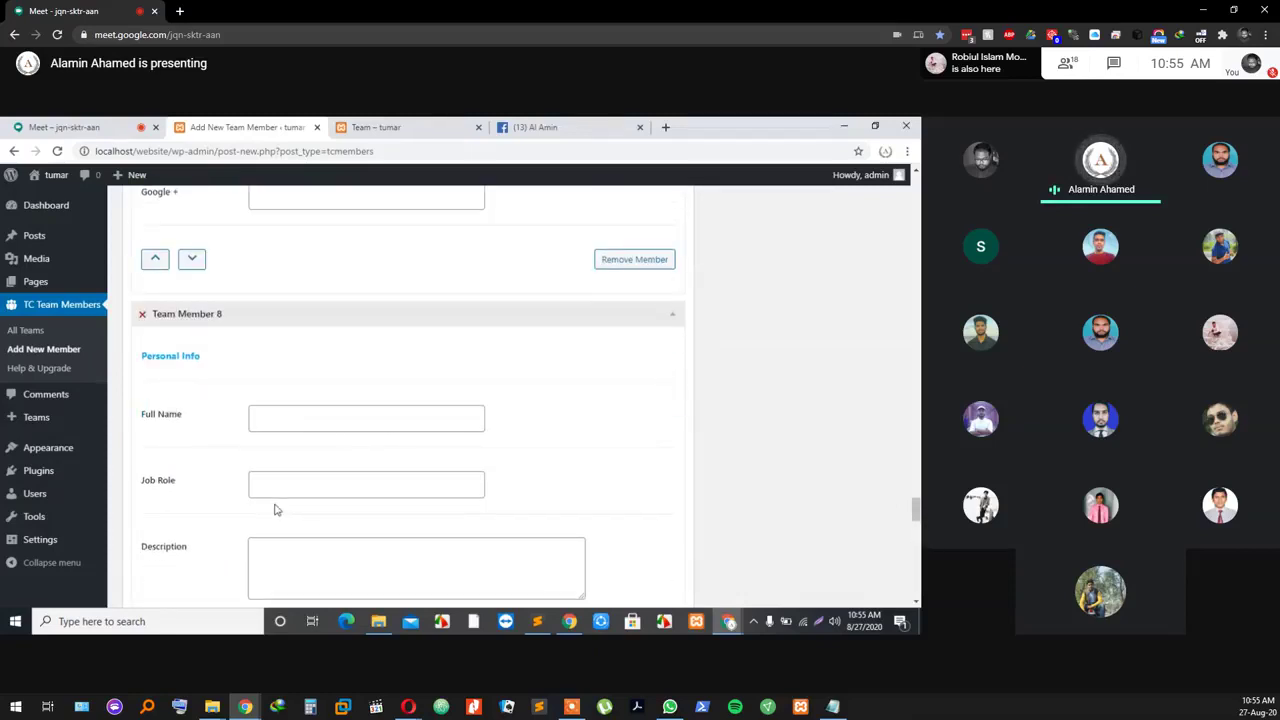
scroll(270, 506, up, 3)
scroll(265, 507, up, 3)
scroll(265, 507, down, 5)
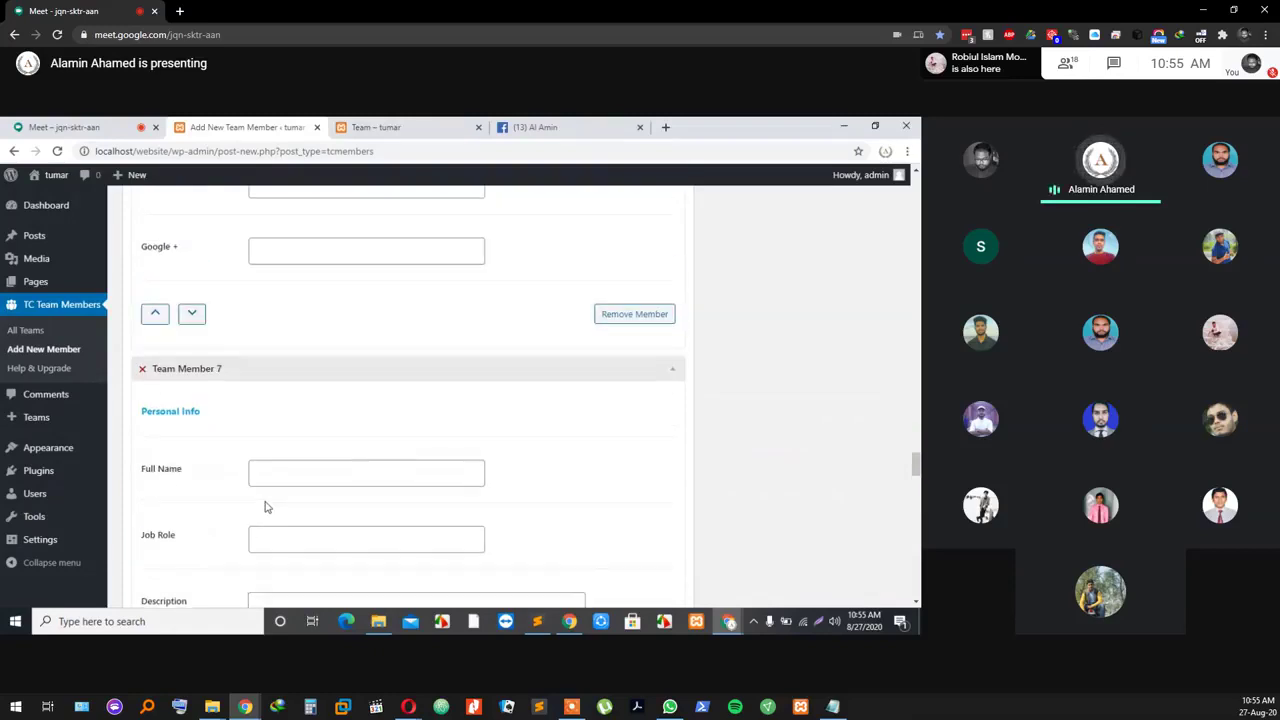
scroll(265, 507, up, 5)
scroll(265, 507, down, 3)
scroll(265, 507, up, 4)
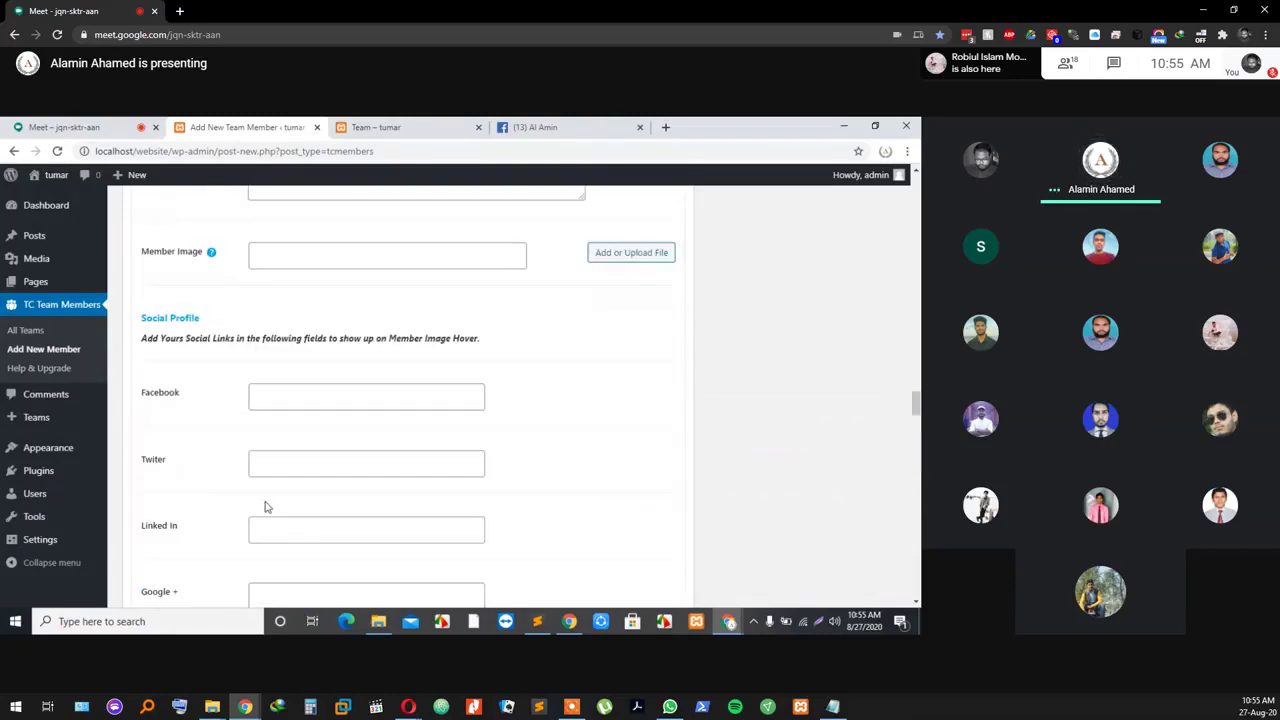
scroll(265, 507, down, 4)
Step: Fill Team Member 3's full name, role wordpress Developer and description from suggestions
scroll(265, 507, up, 10)
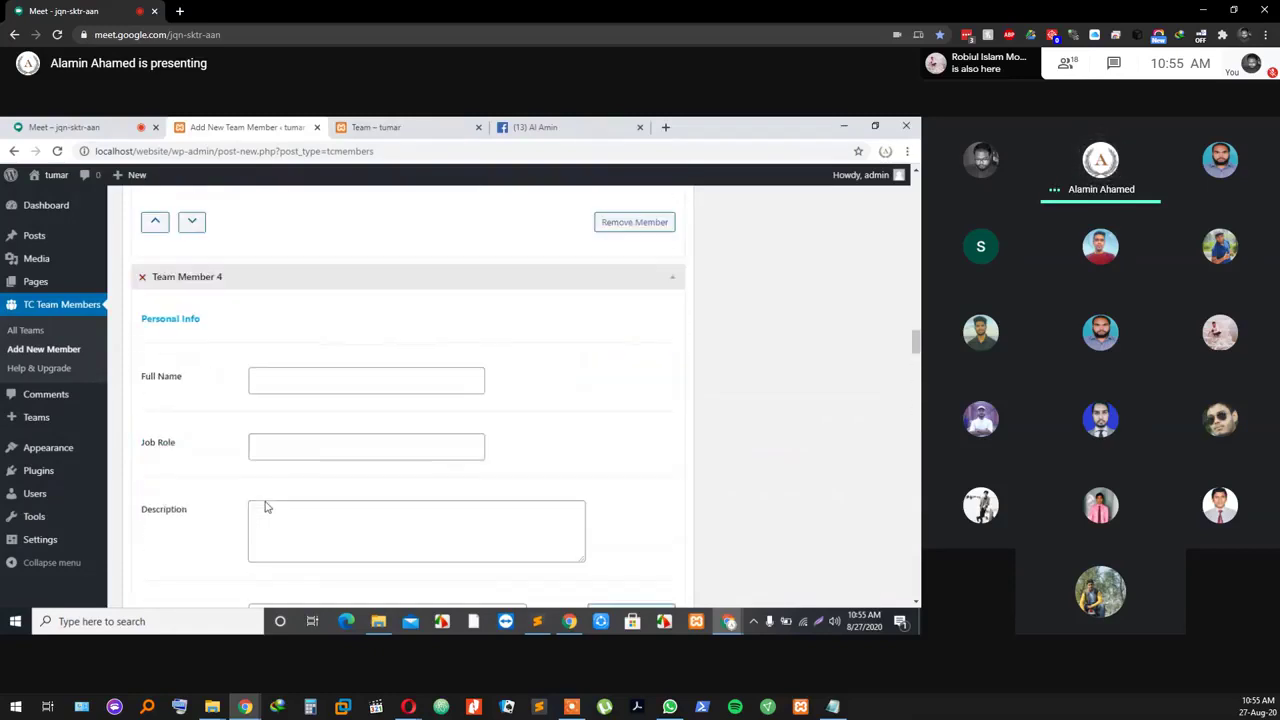
scroll(265, 507, up, 7)
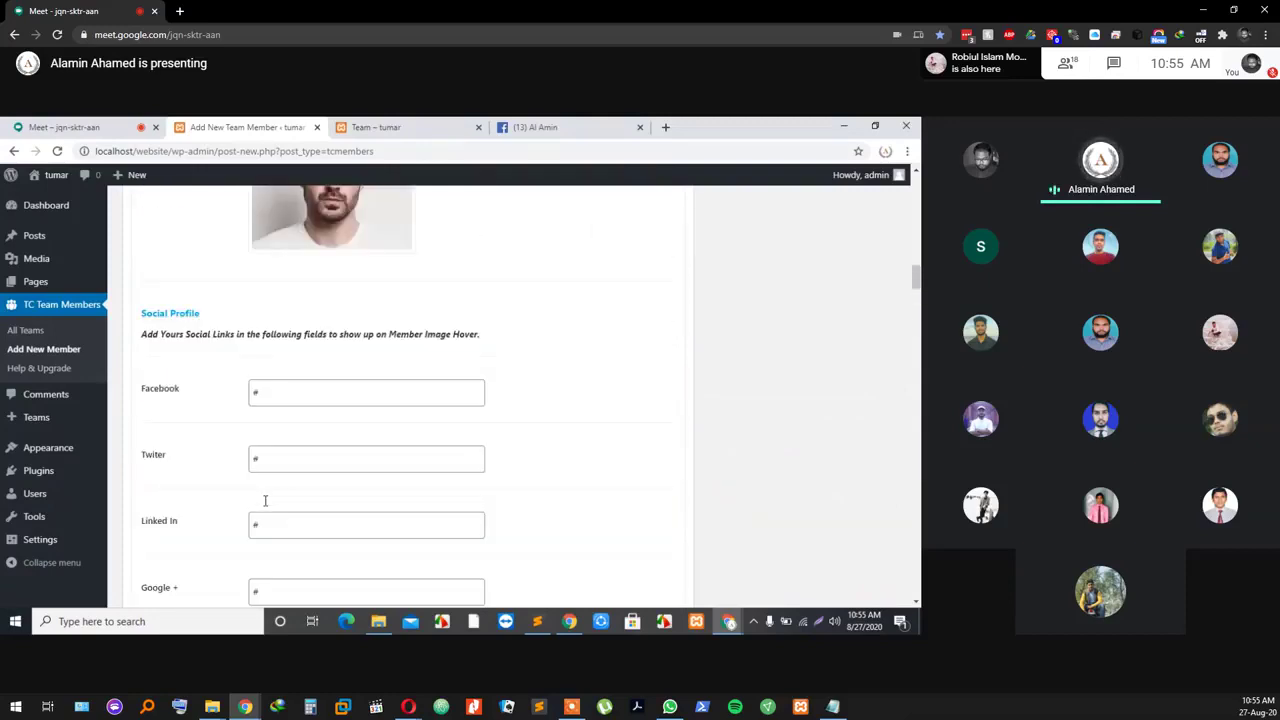
scroll(265, 507, down, 3)
scroll(265, 507, down, 1)
click(286, 475)
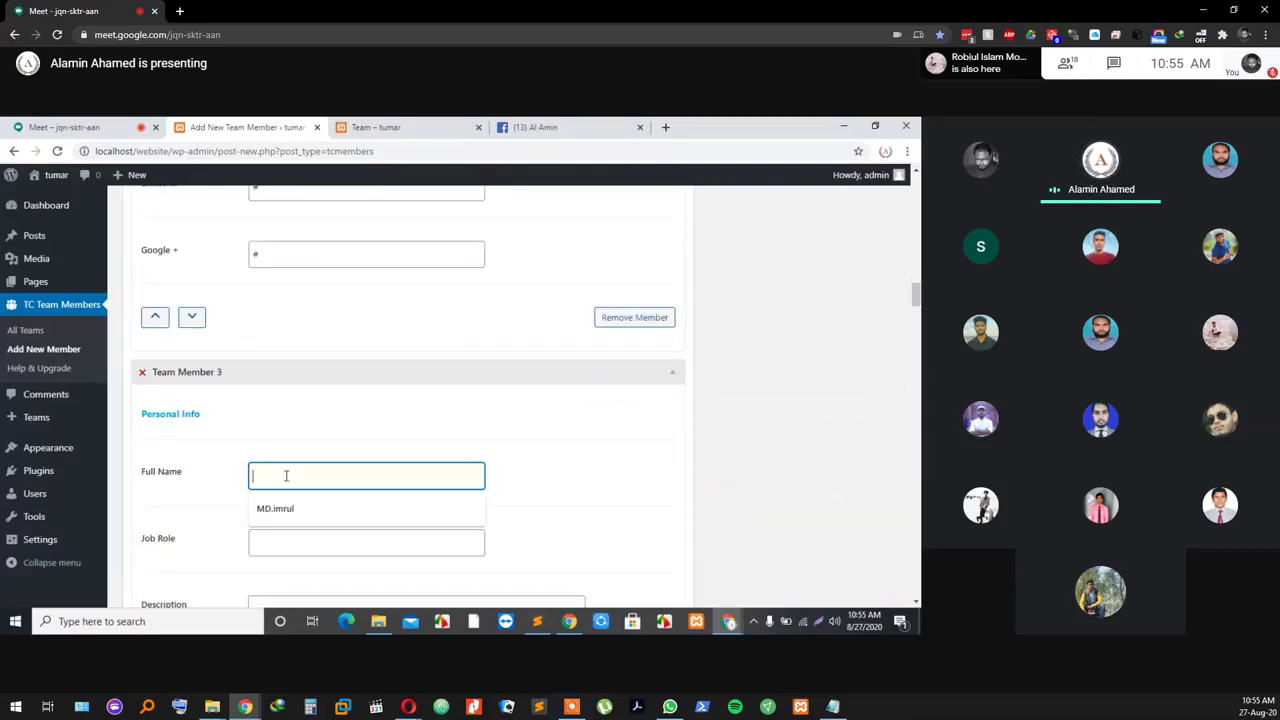
click(288, 512)
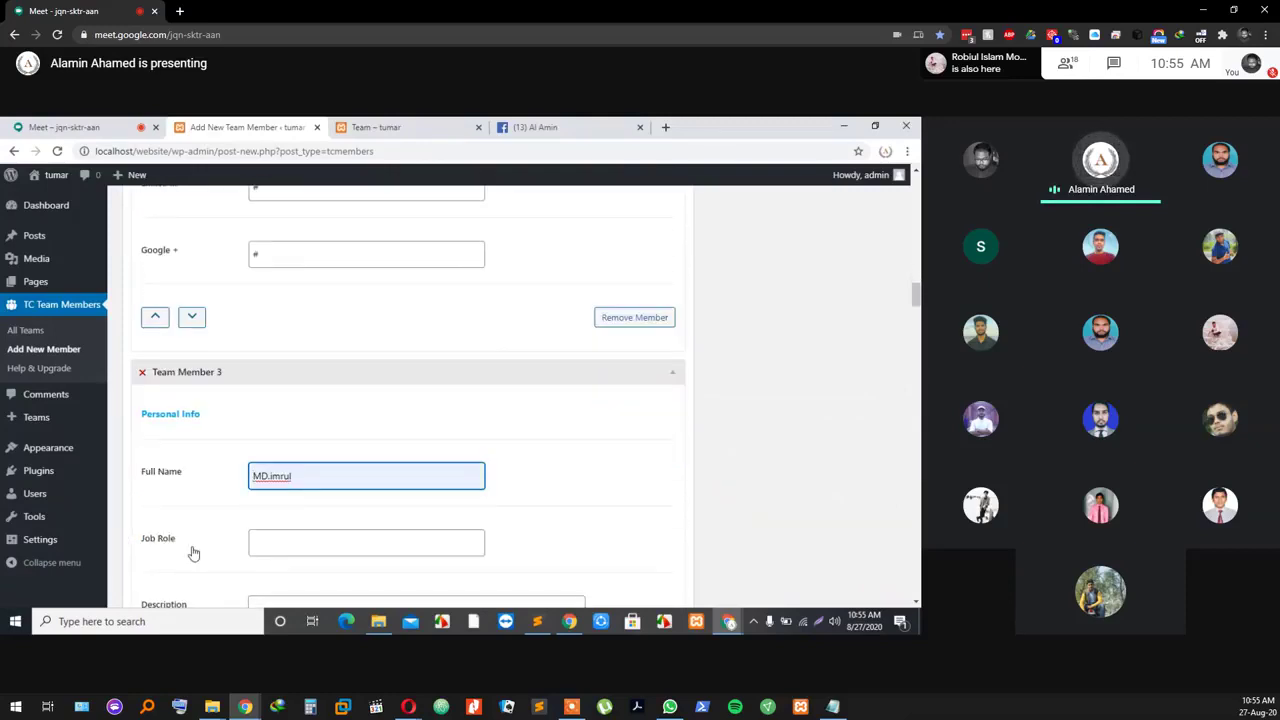
click(277, 546)
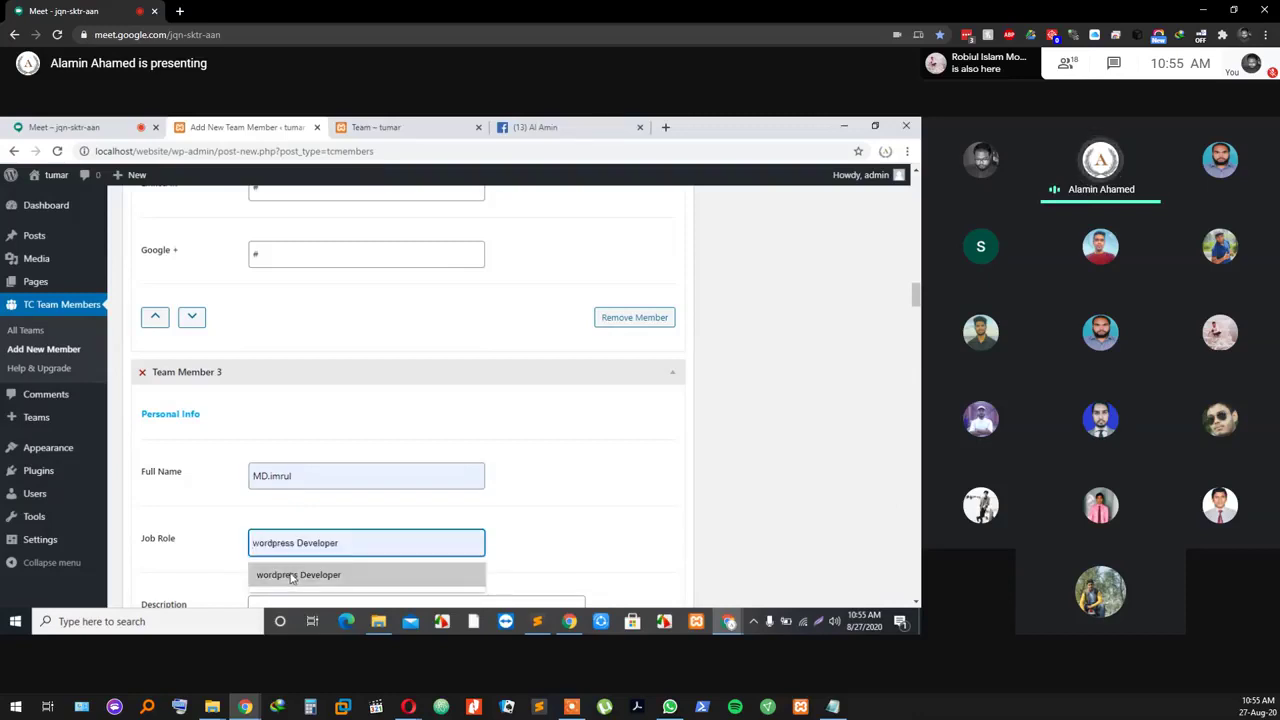
click(292, 576)
scroll(290, 560, down, 1)
scroll(296, 520, down, 1)
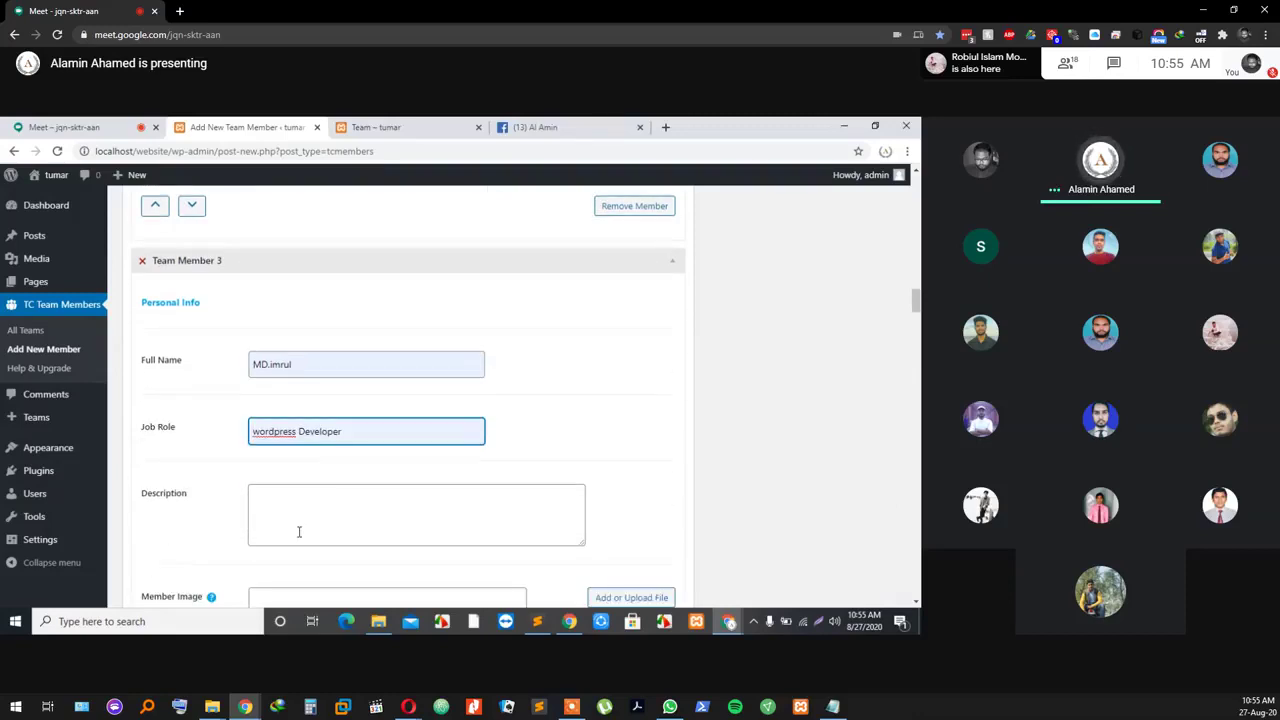
click(302, 492)
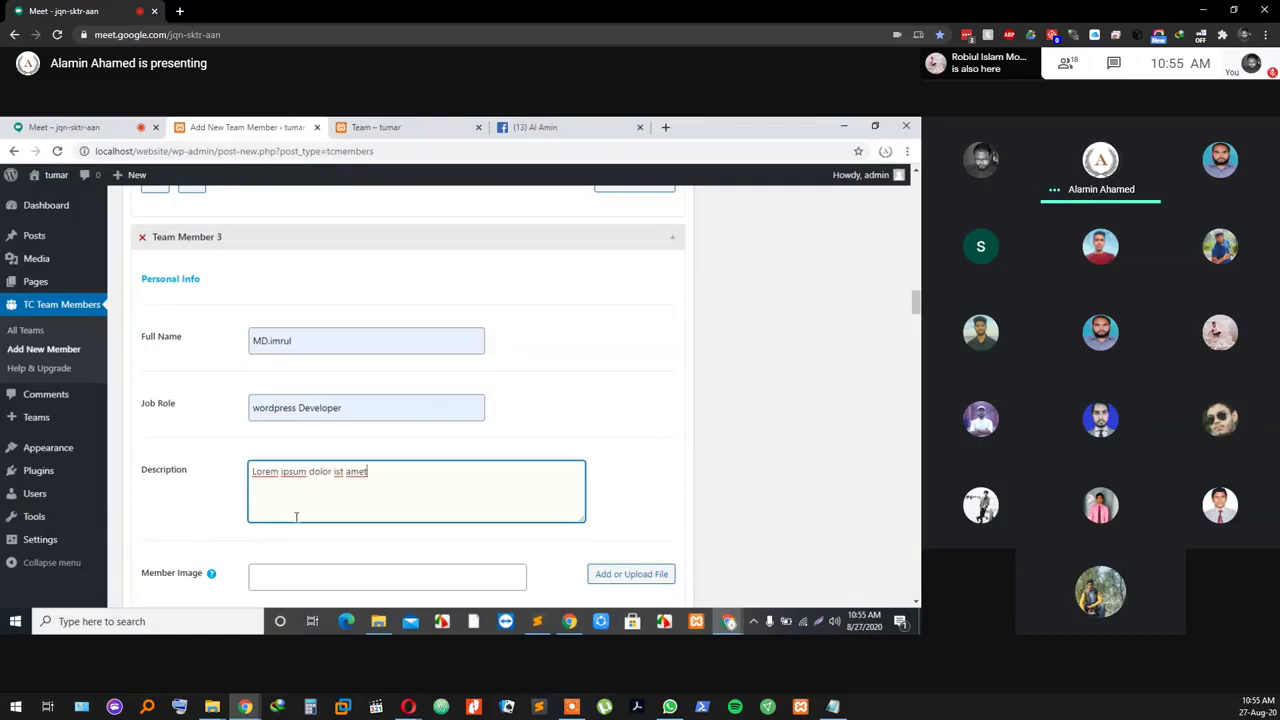
Step: Set images-2.jpg as Team Member 3's portrait and put # in its Facebook link
scroll(326, 540, down, 2)
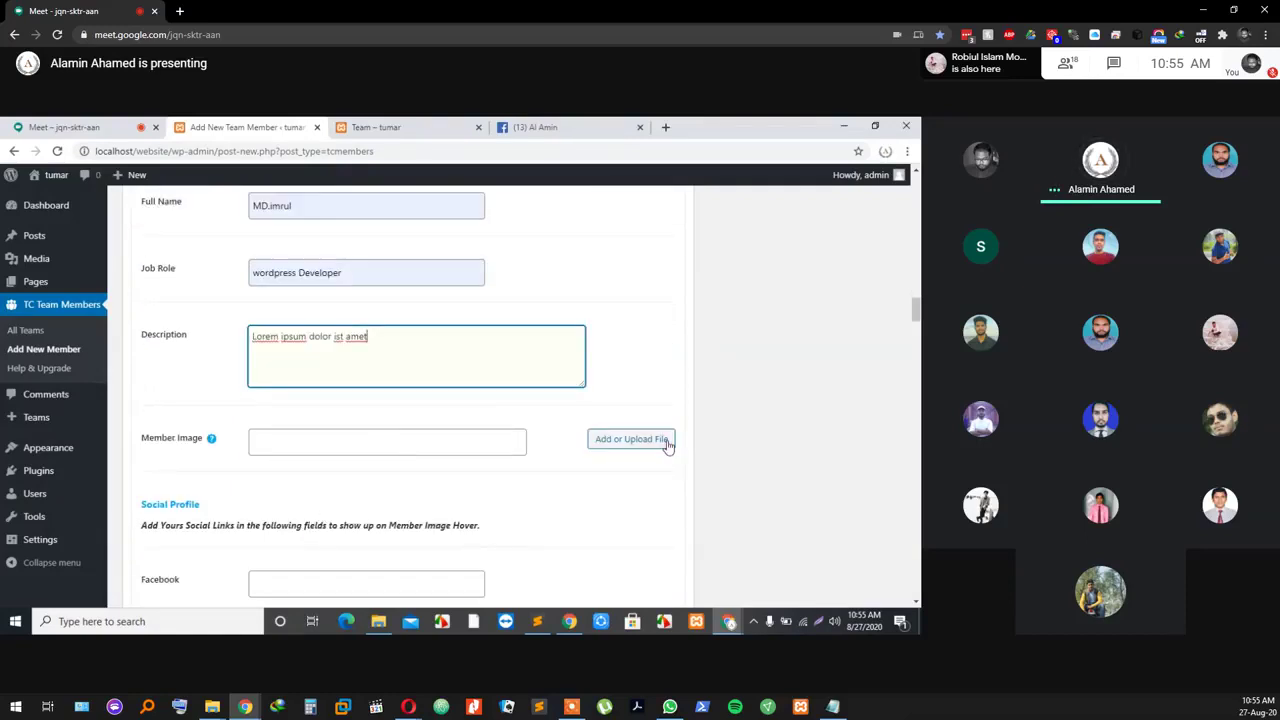
click(666, 444)
click(352, 366)
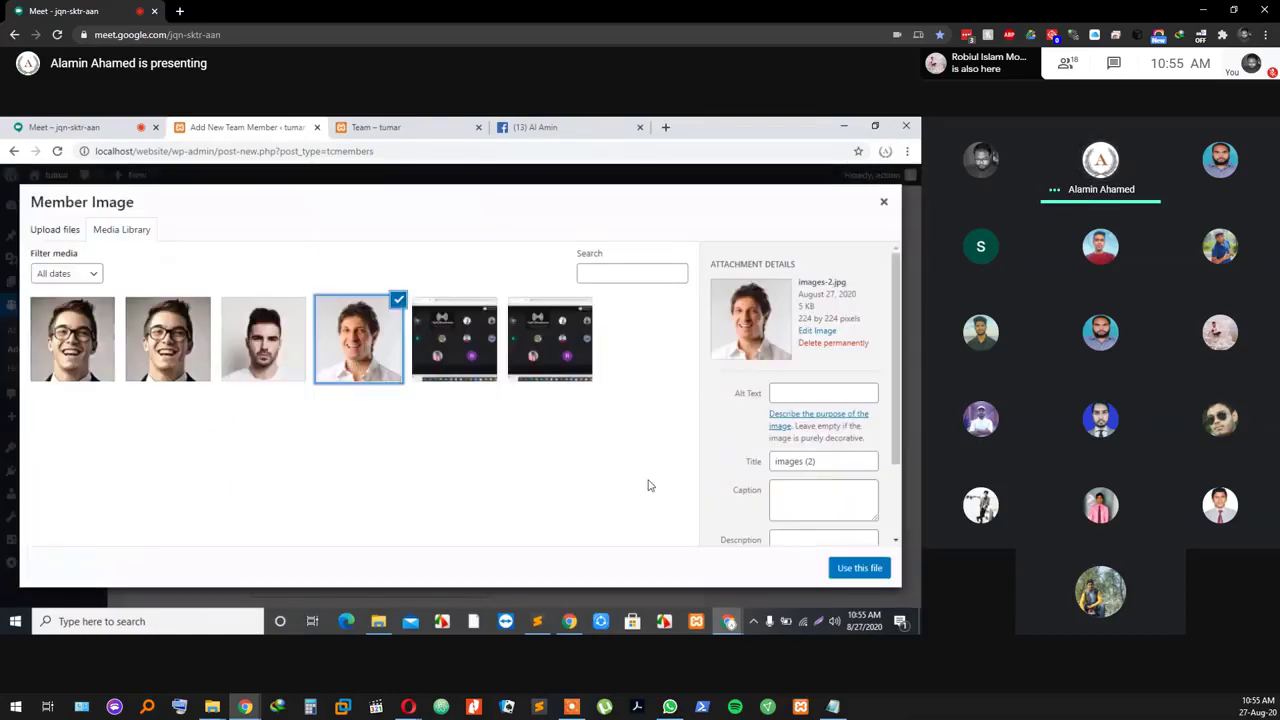
click(848, 568)
scroll(600, 560, down, 5)
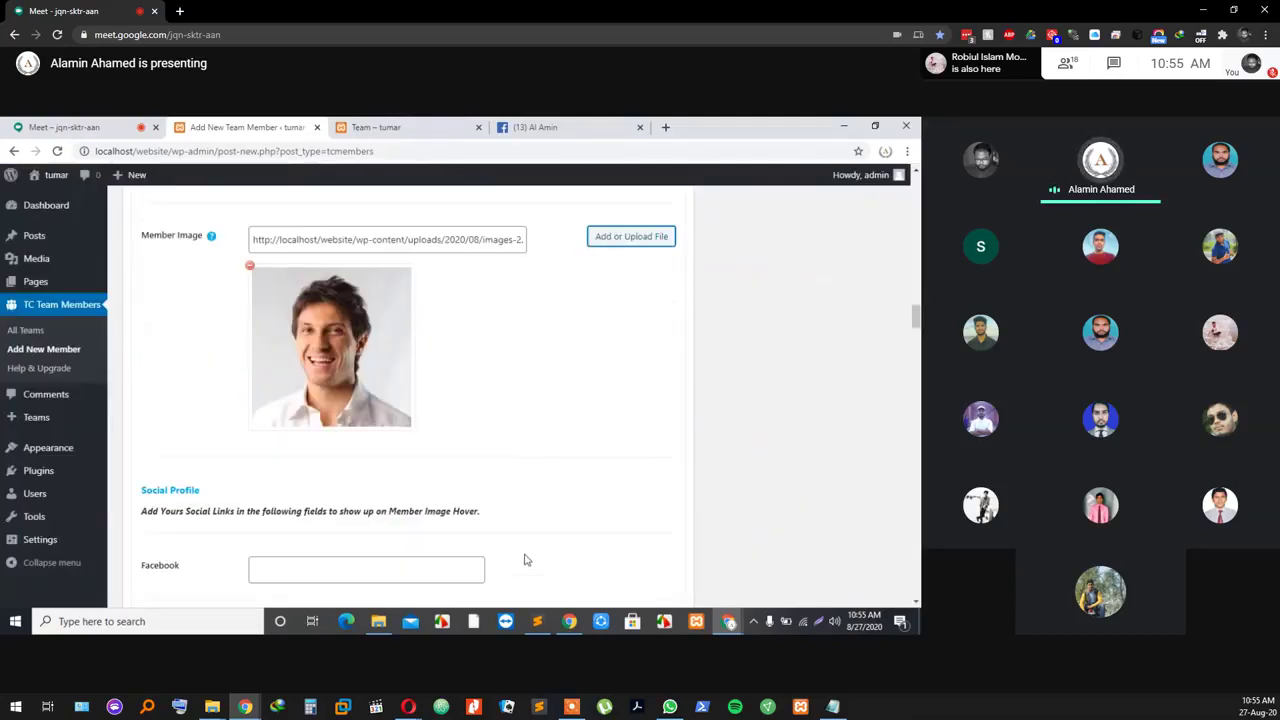
click(325, 434)
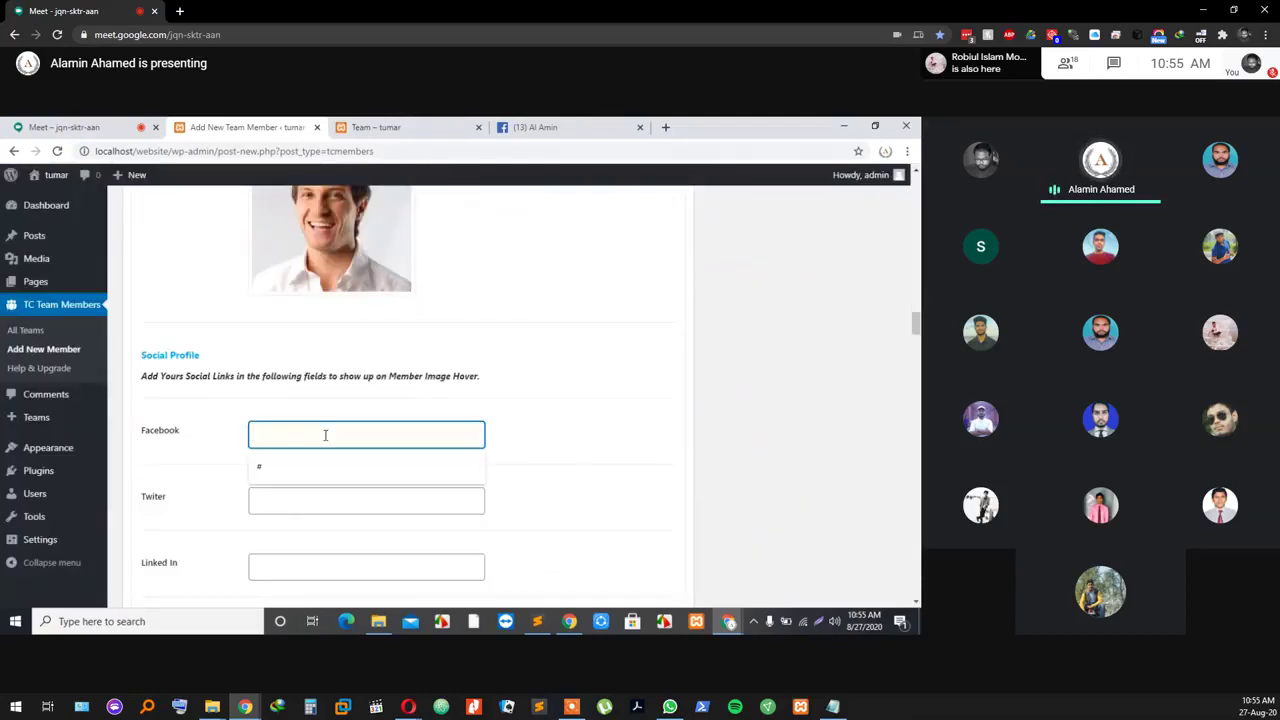
text(#)
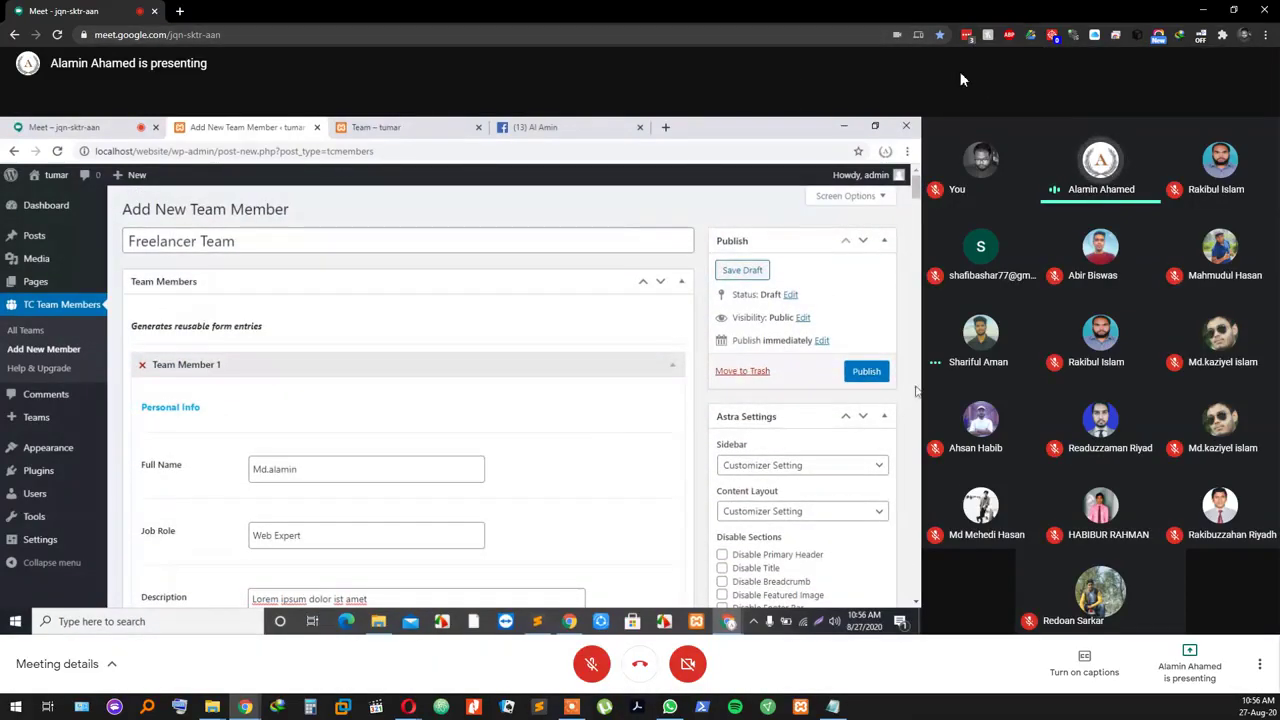
click(960, 76)
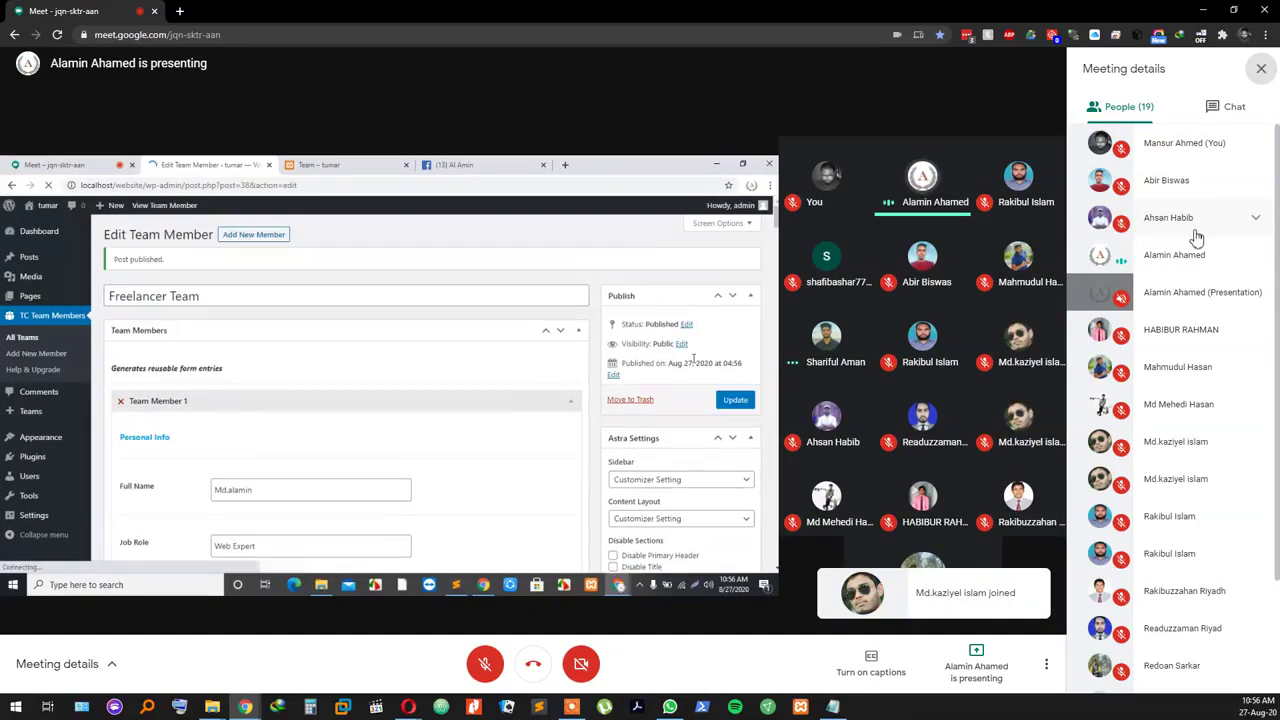
scroll(1184, 258, down, 2)
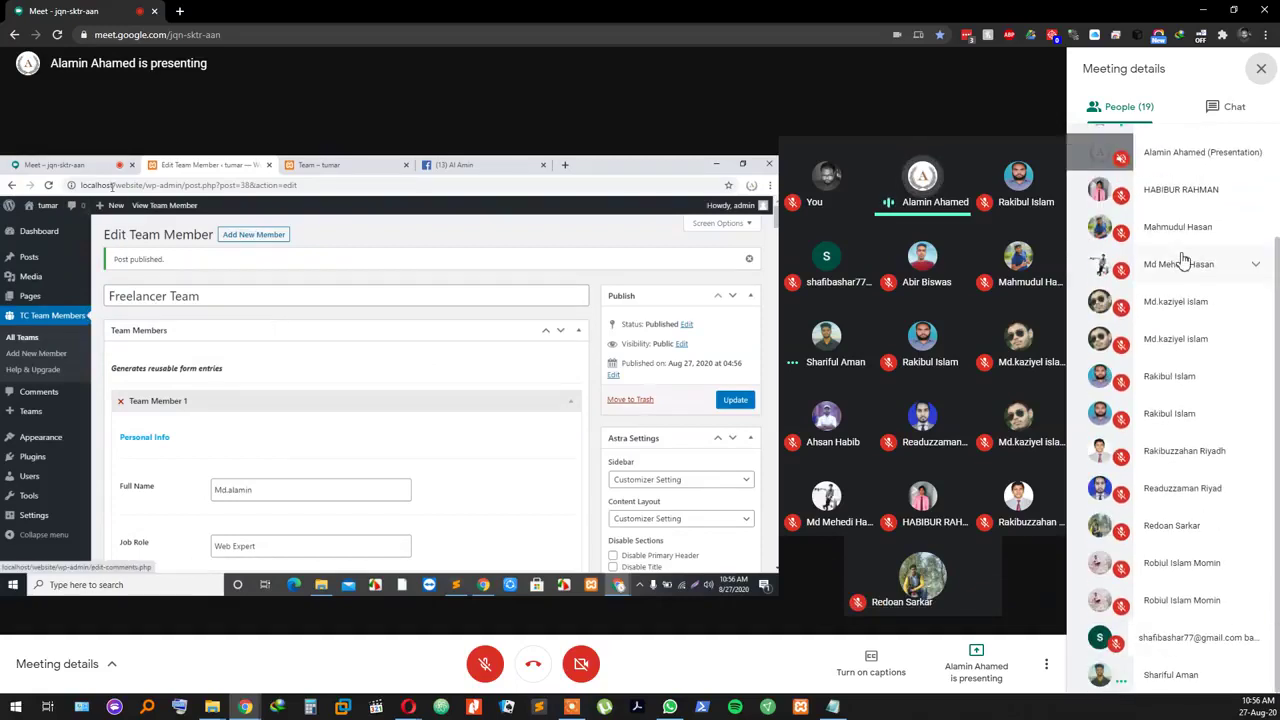
scroll(1183, 260, up, 3)
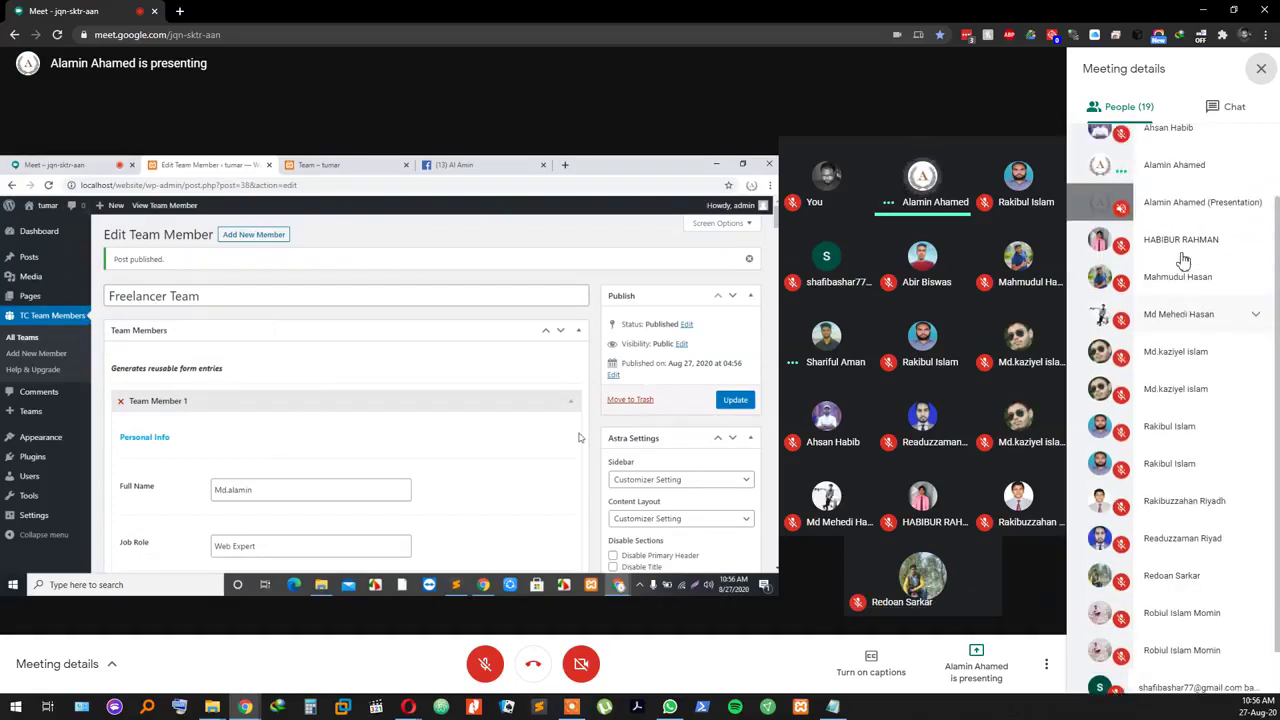
click(1260, 68)
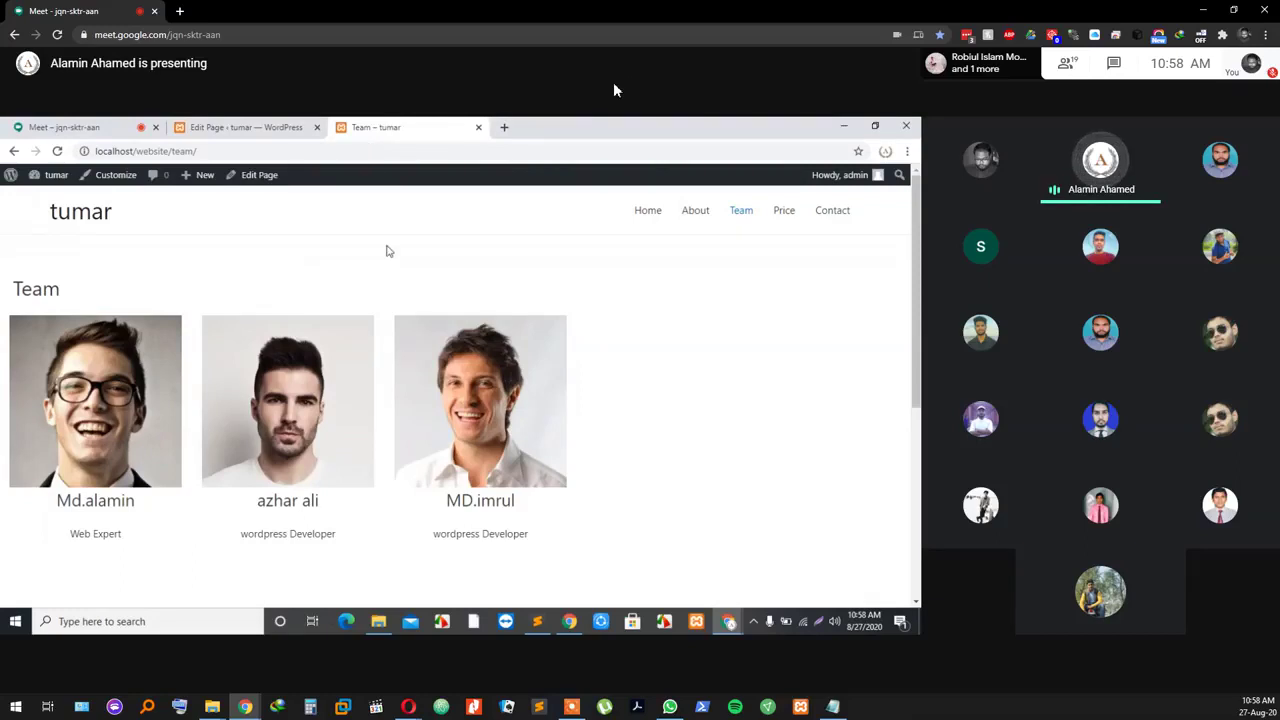
Step: Mute the microphone in the call, scroll the Facebook profile, and close its tab
mouse_move(645, 650)
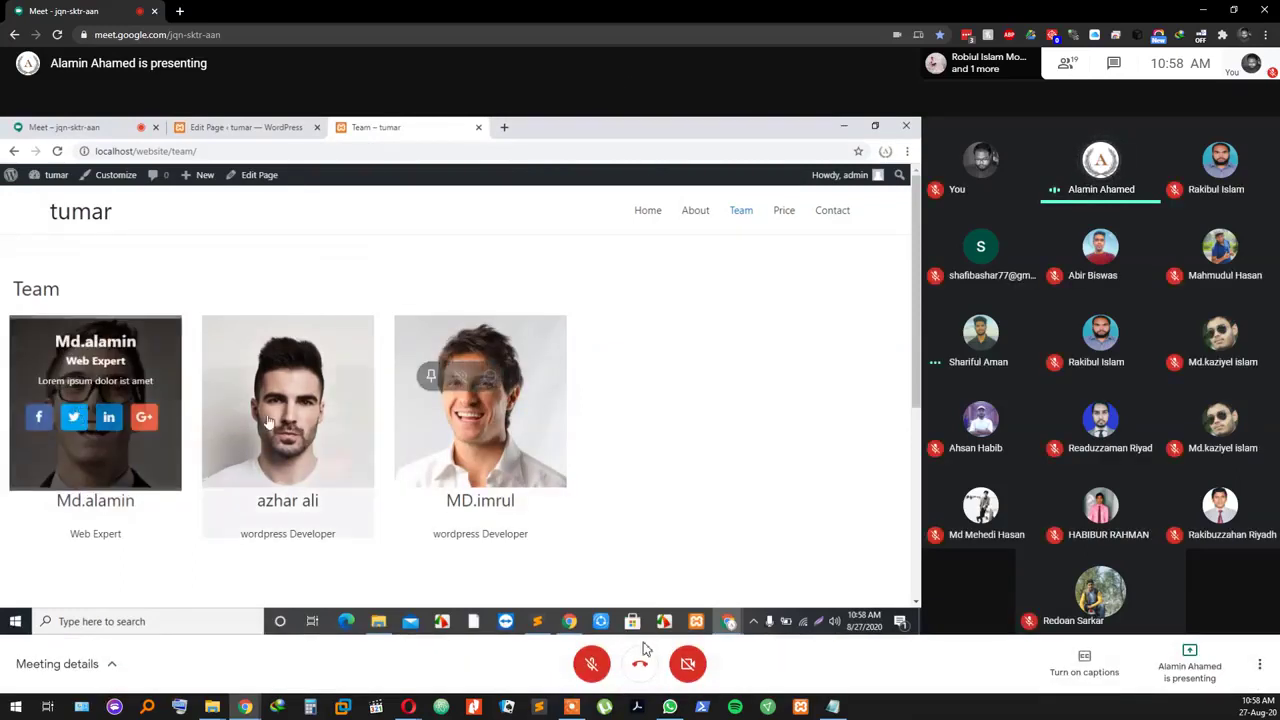
click(591, 663)
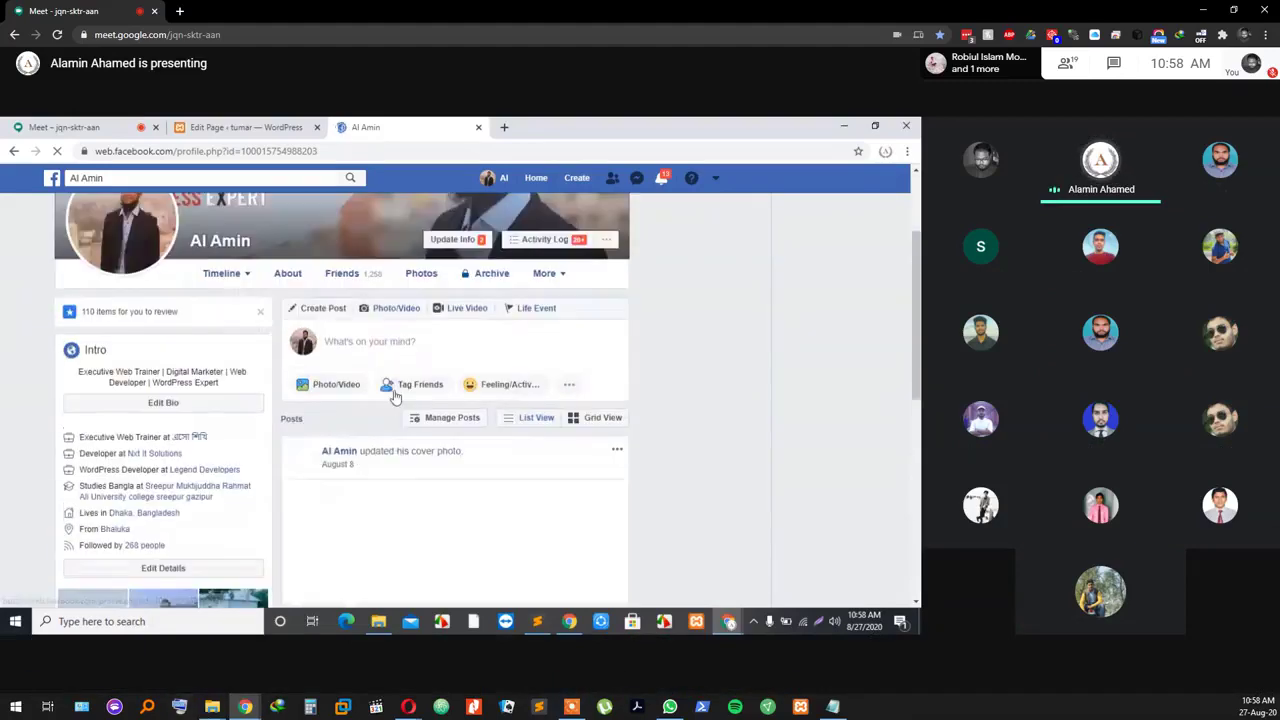
scroll(395, 398, down, 2)
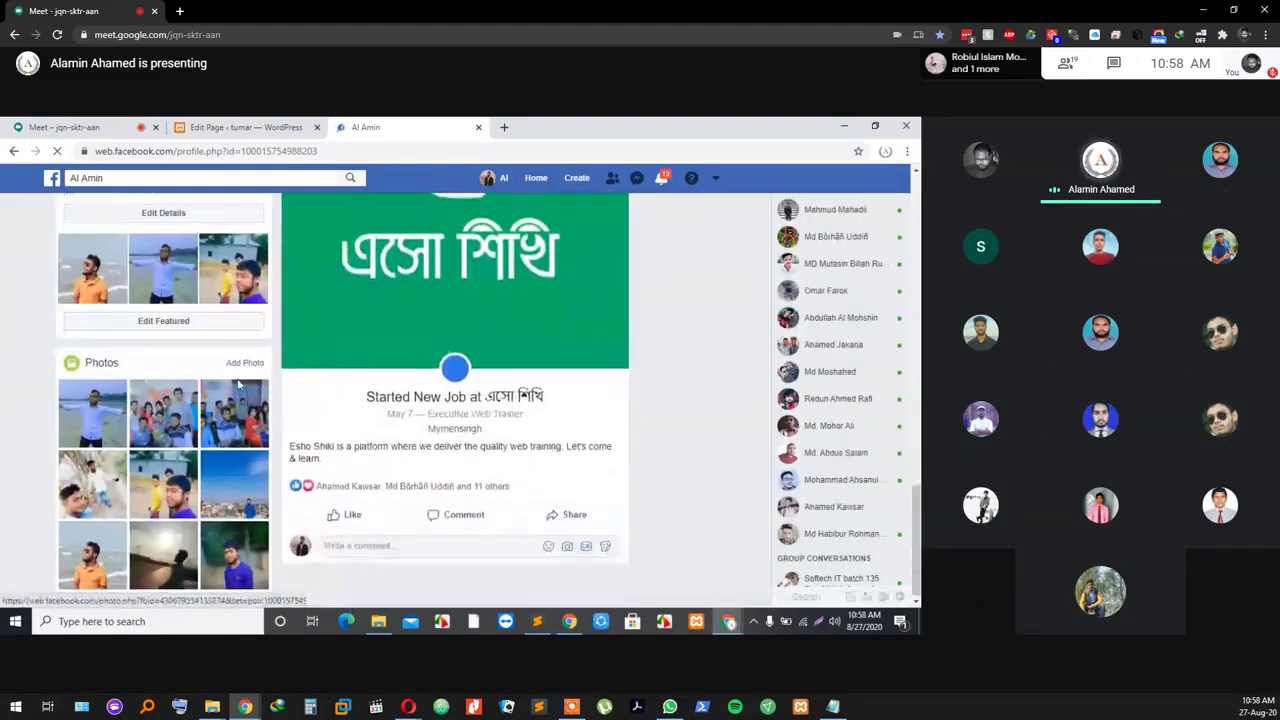
click(479, 127)
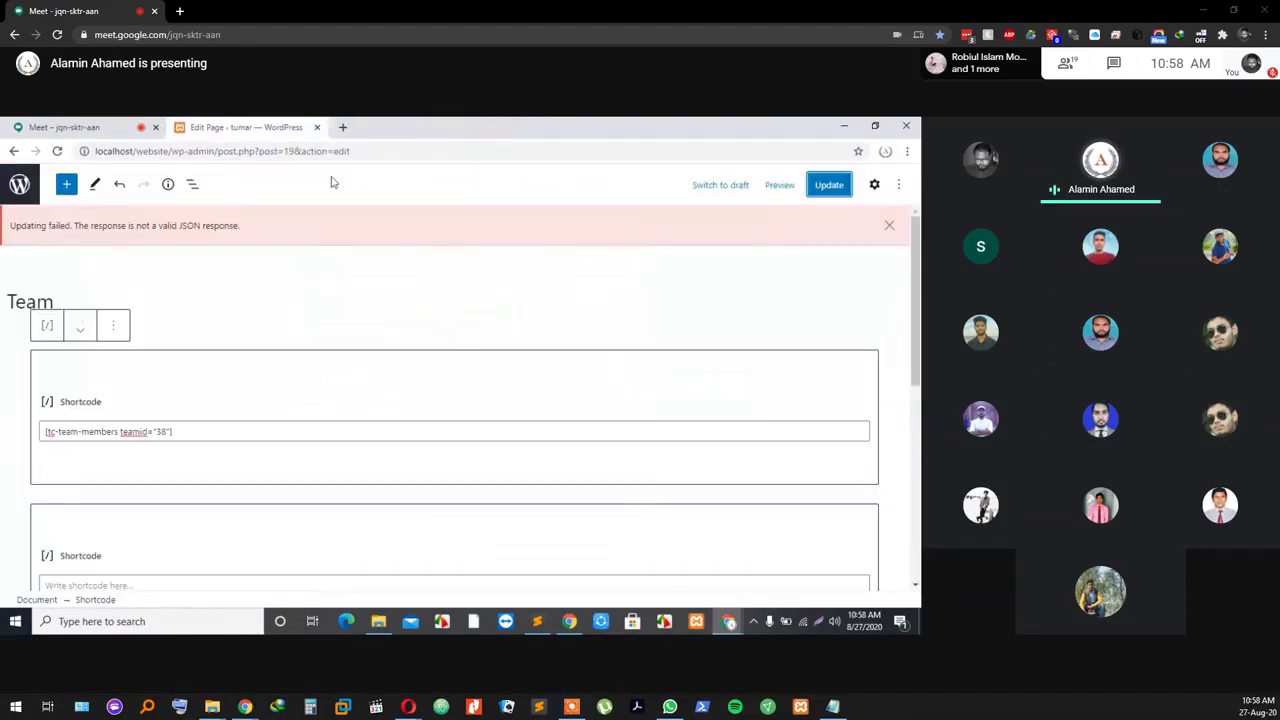
Step: Leave the Team page editor for the Pages list, open the live site in a new tab, then go to Meet
click(34, 178)
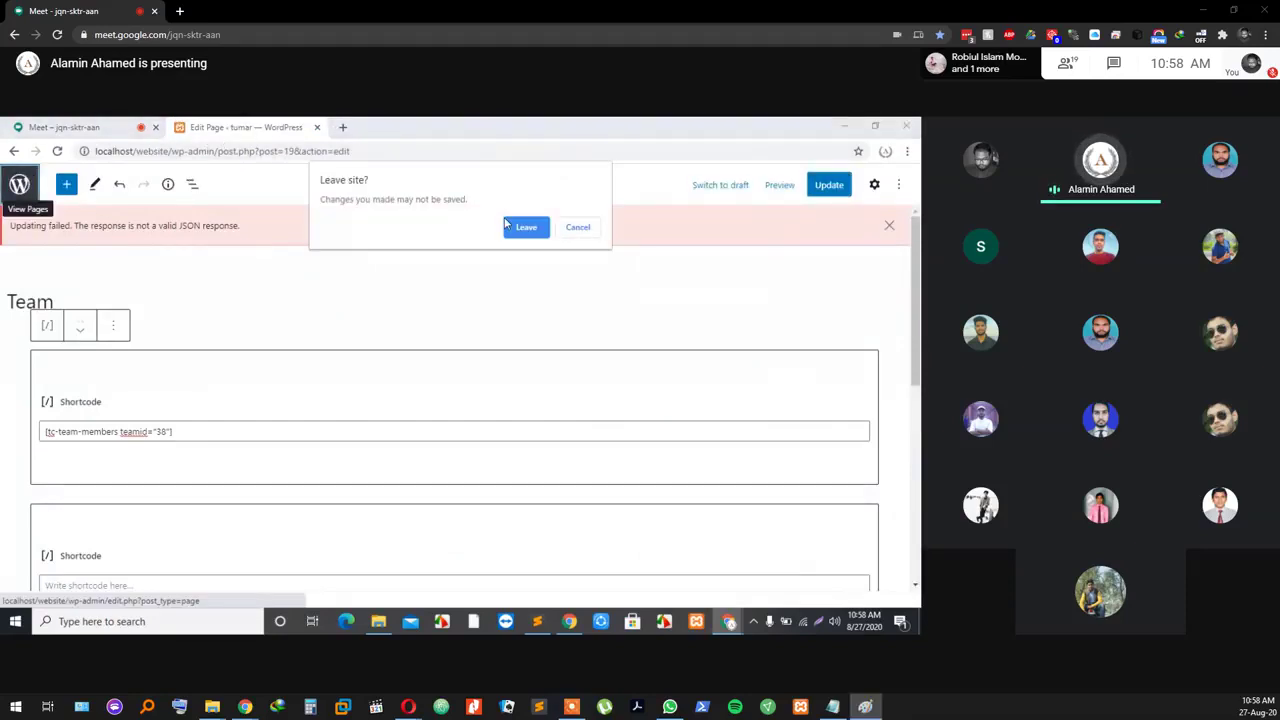
click(527, 227)
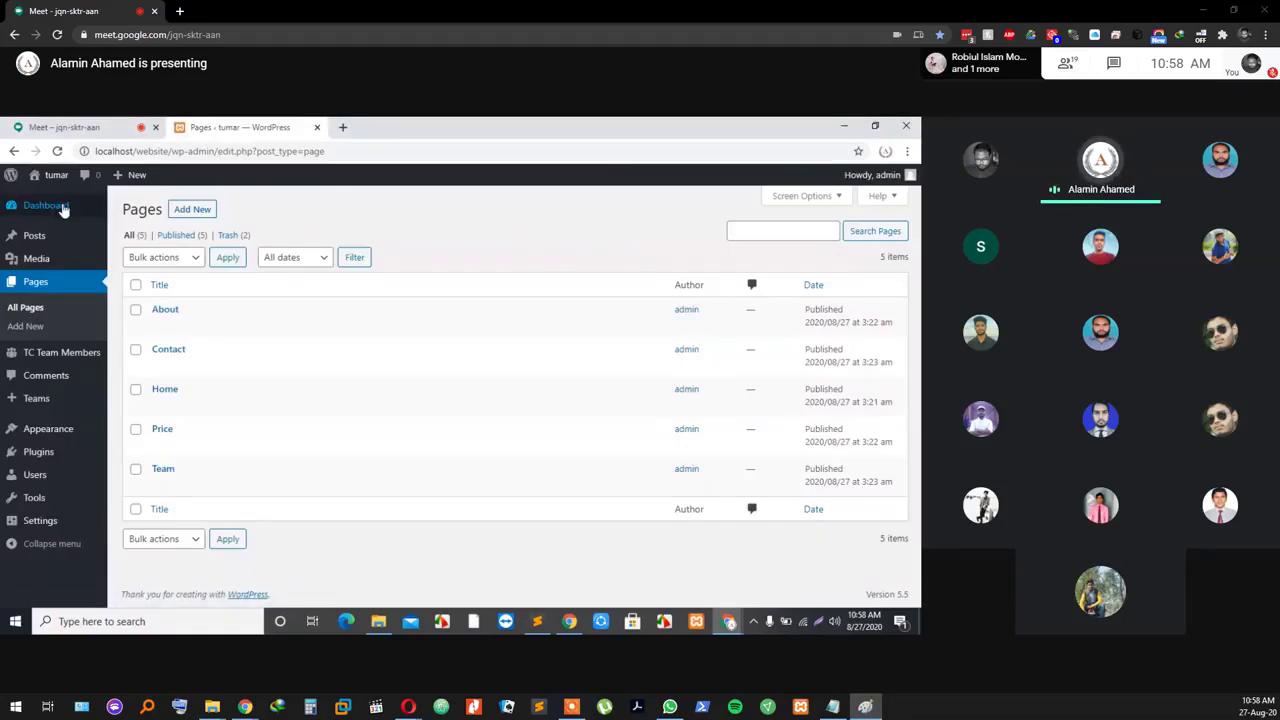
mouse_move(70, 180)
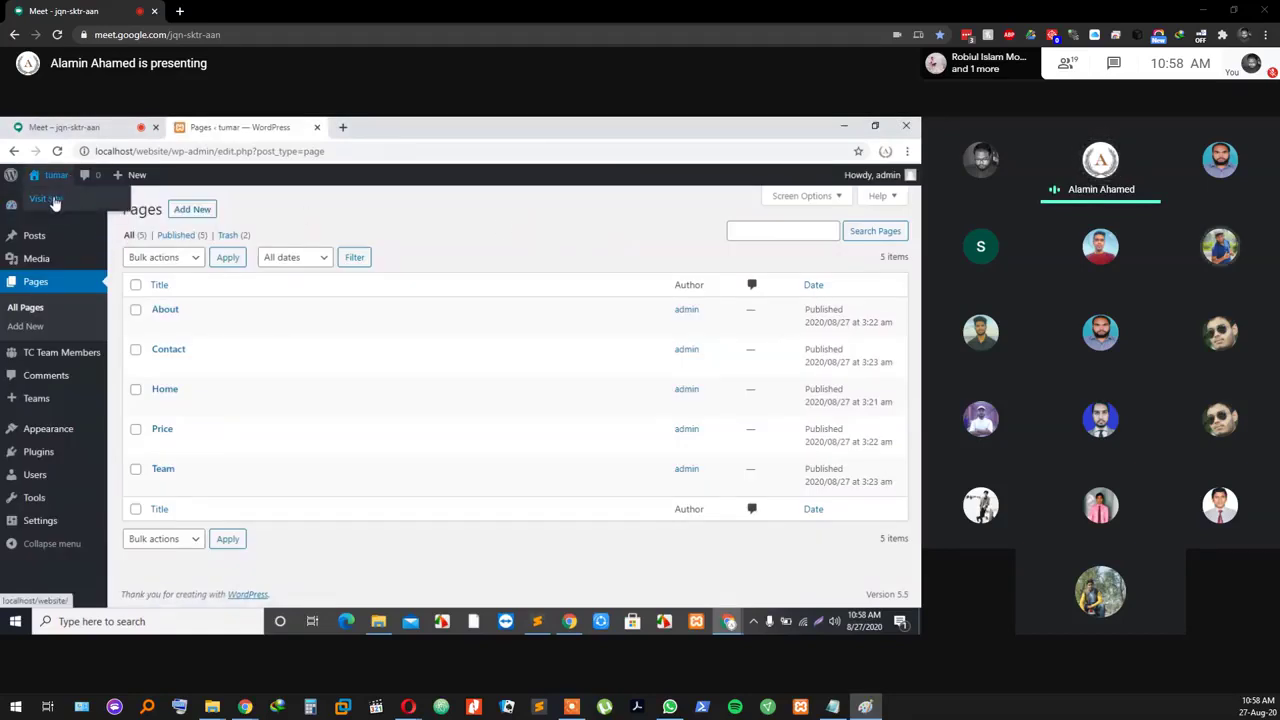
right_click(55, 201)
click(95, 208)
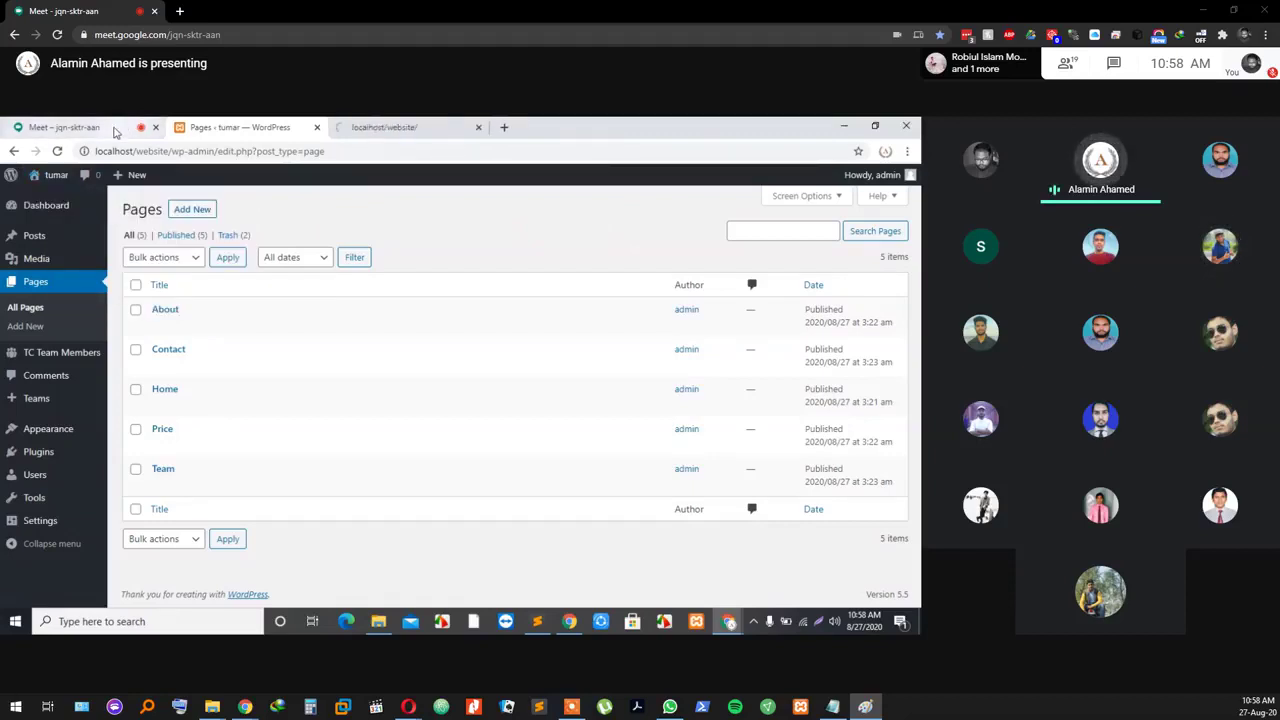
click(115, 132)
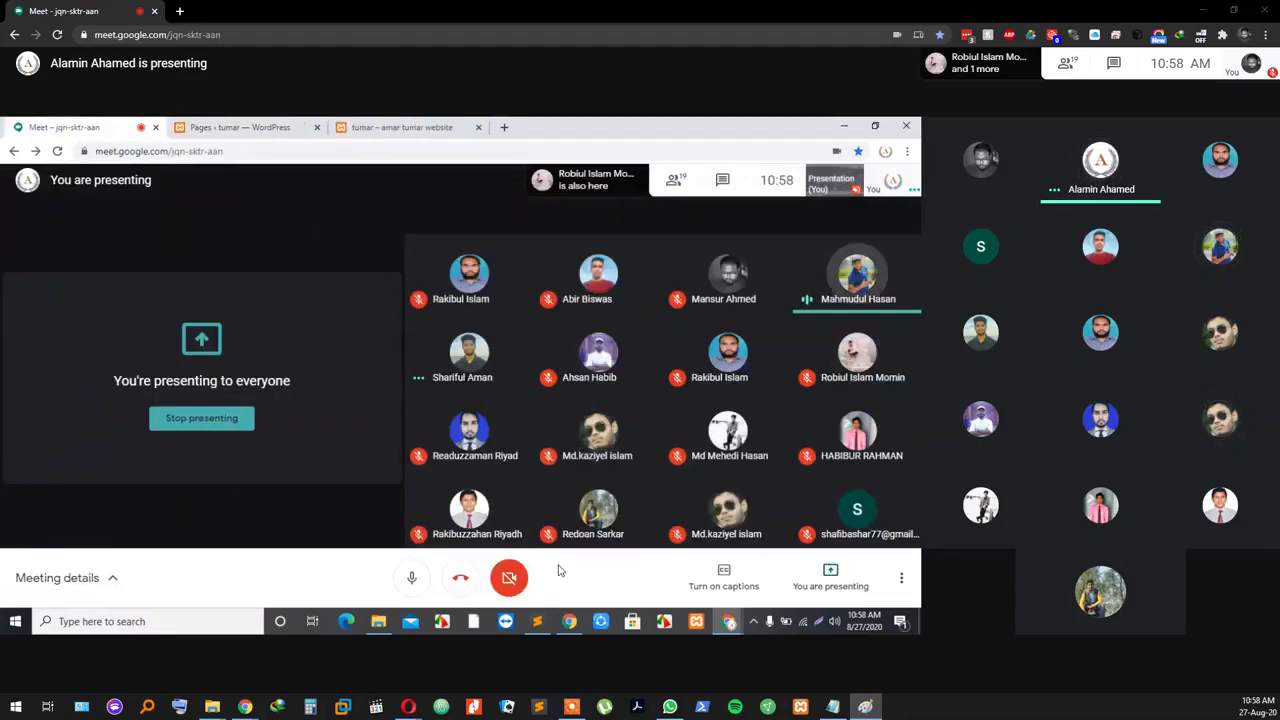
Step: Flip between the live tumar site and the WordPress pages list tabs, ending on the site's front page
click(410, 127)
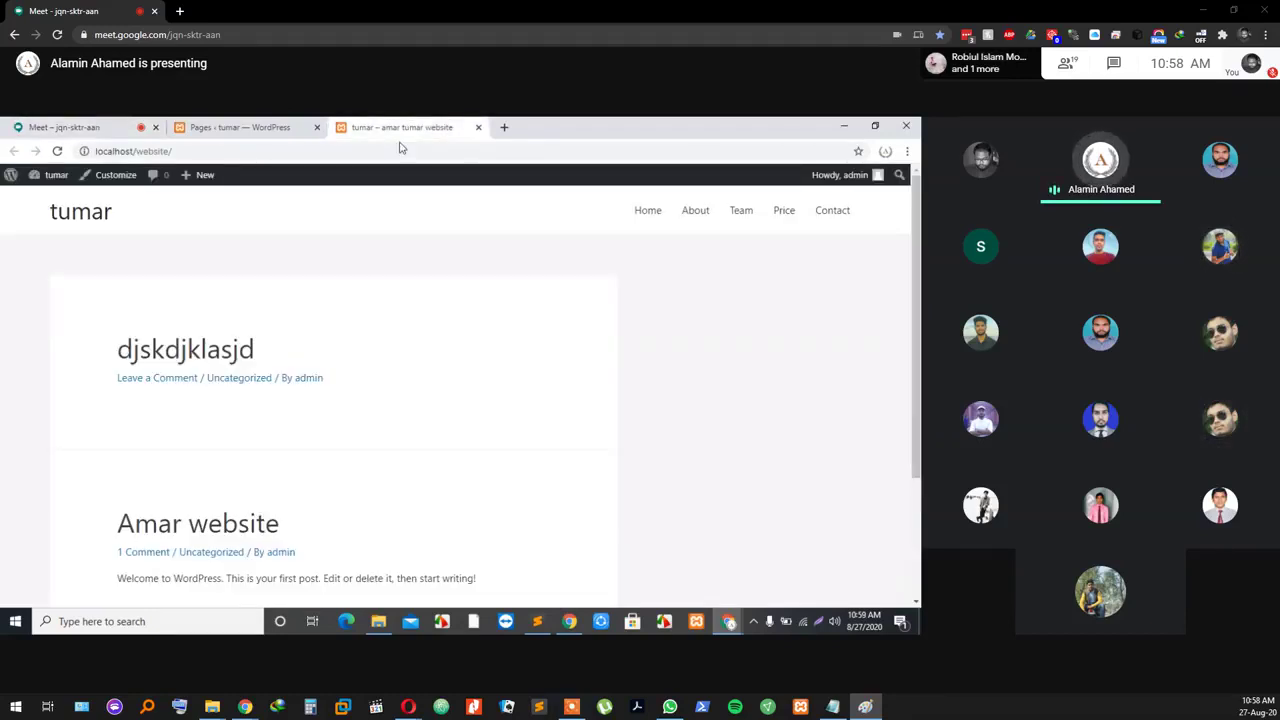
click(249, 124)
click(383, 127)
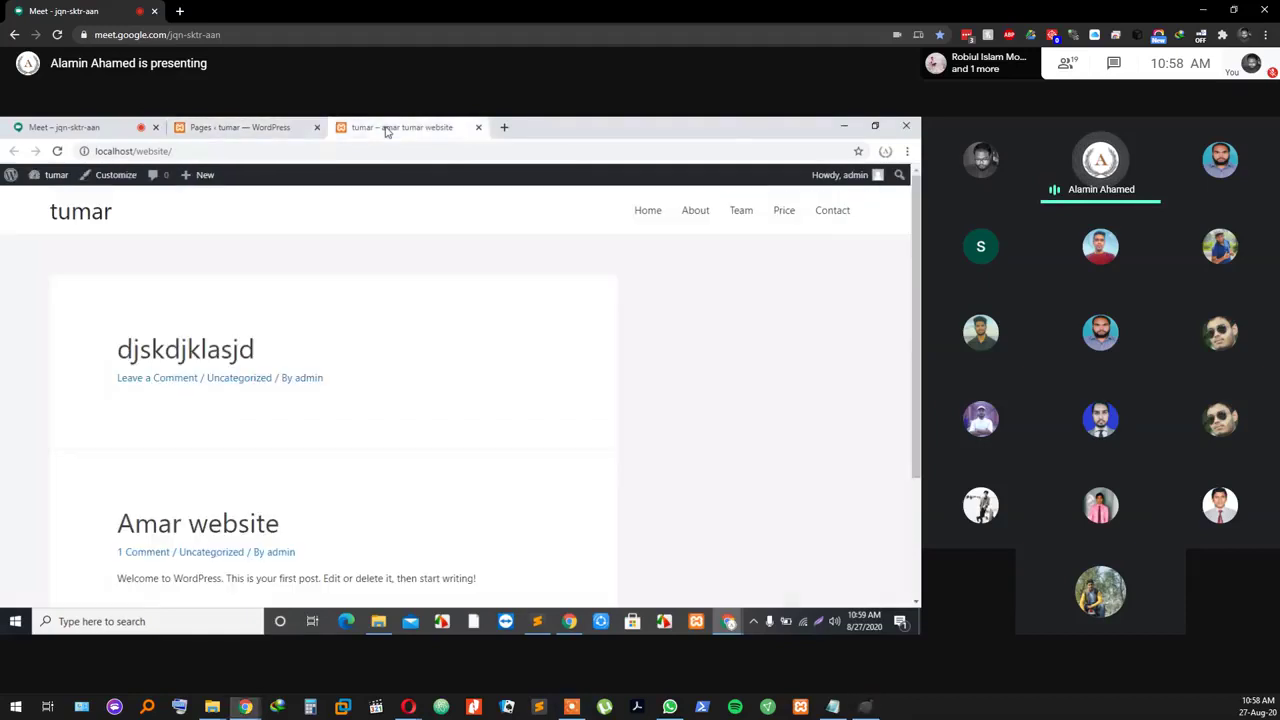
click(249, 124)
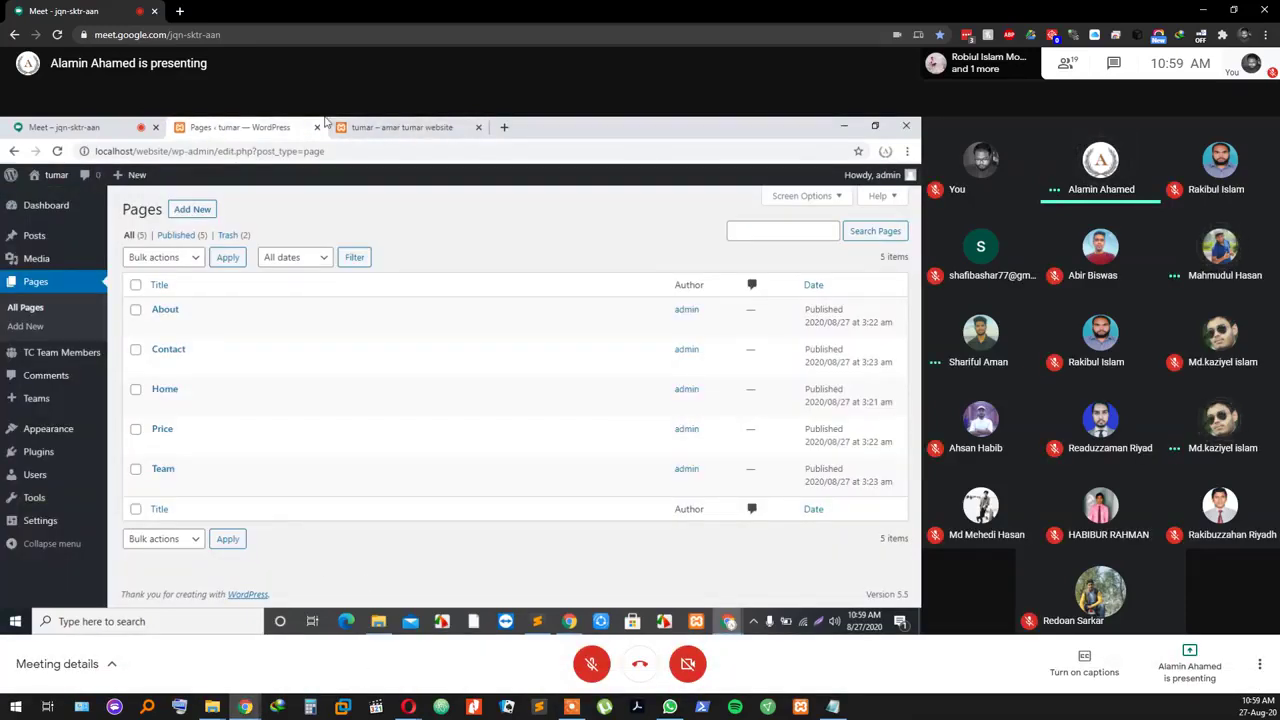
key(ctrl+Tab)
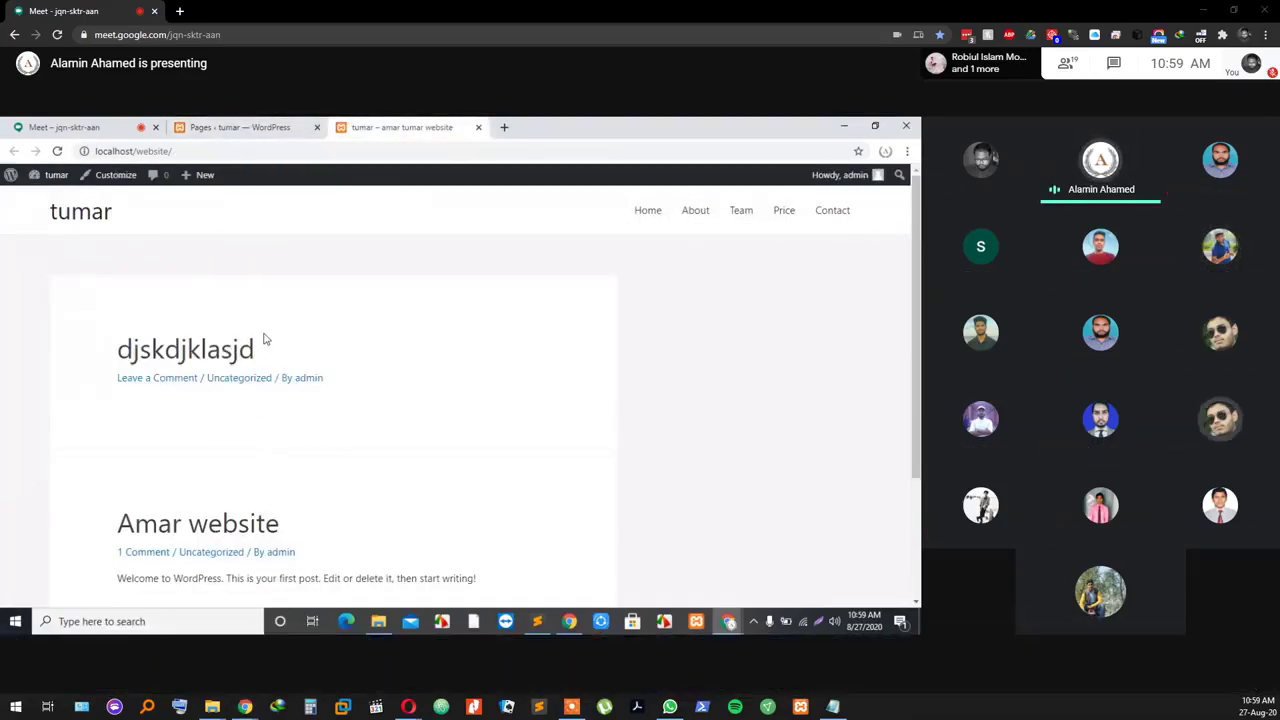
click(270, 124)
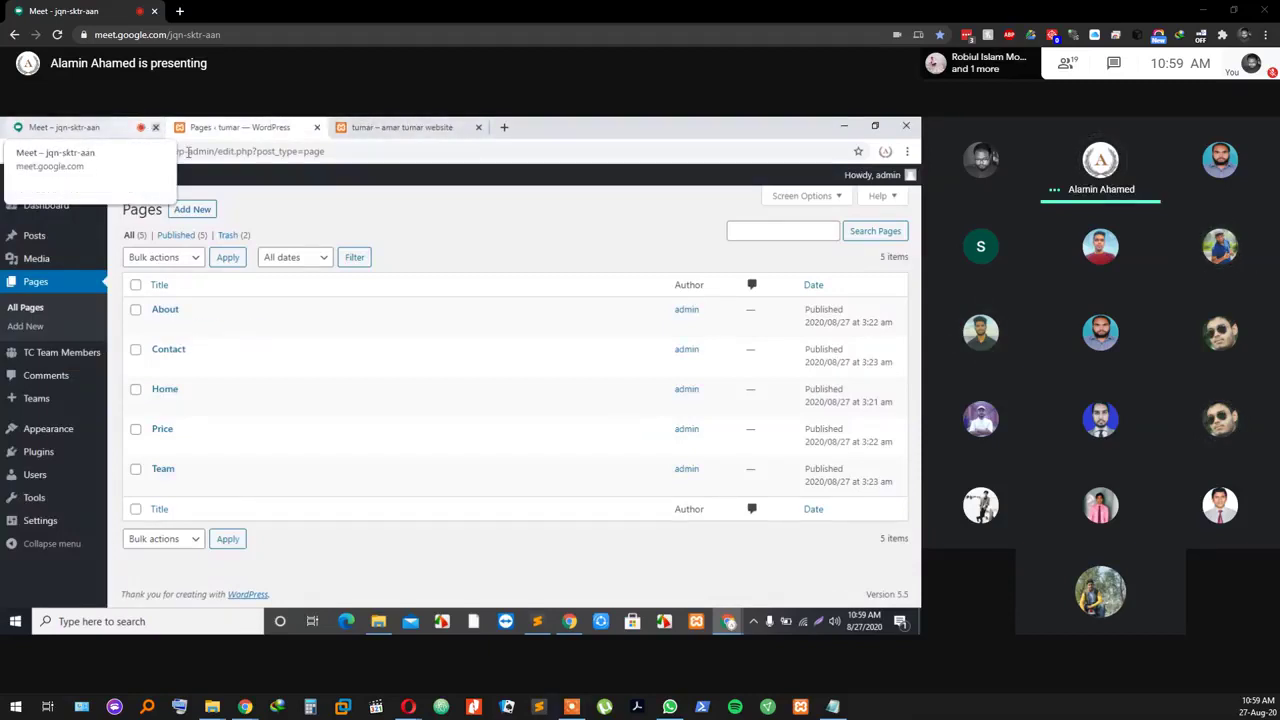
click(386, 124)
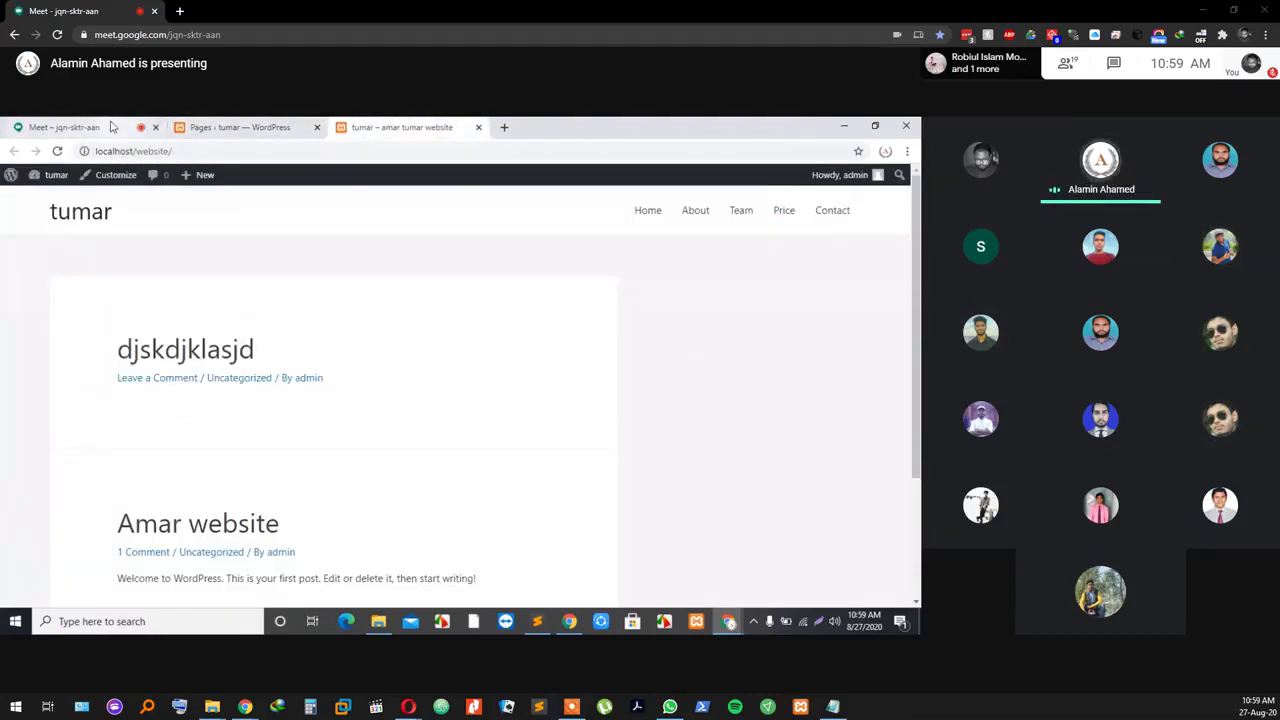
Step: Back in Google Meet, capture the shared screen region and save it as Screenshot_1.png
click(112, 126)
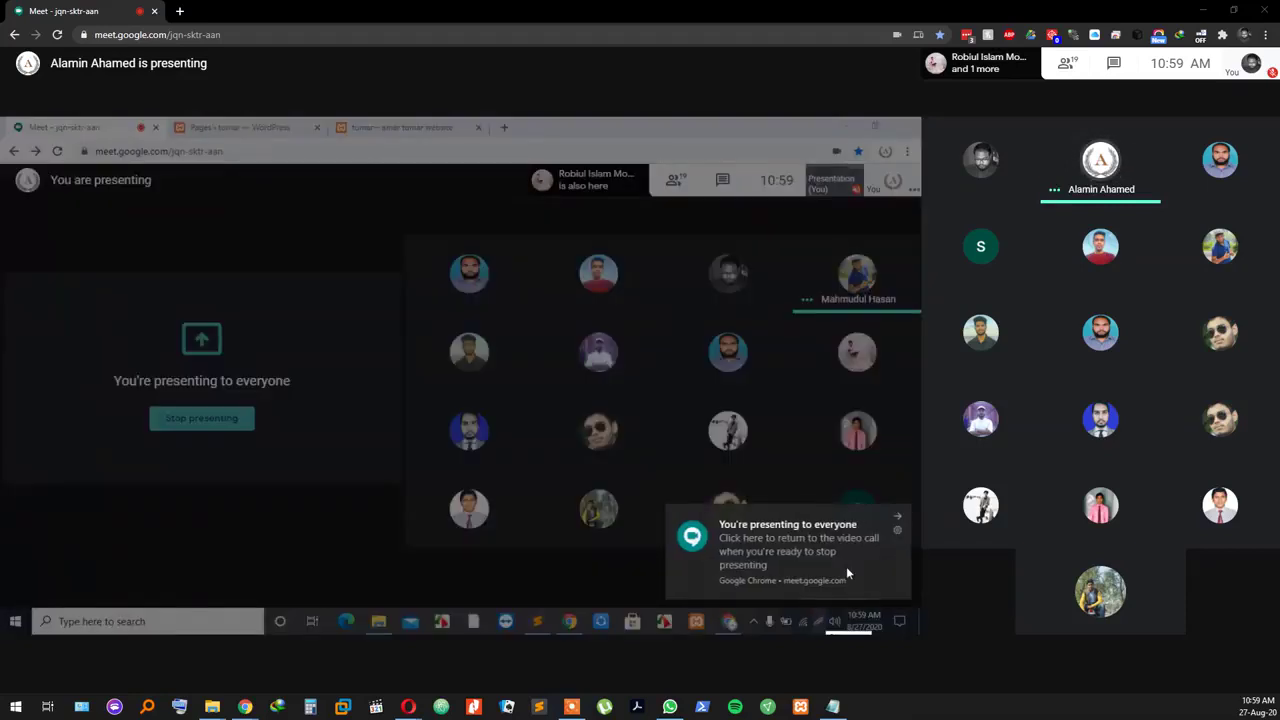
click(898, 522)
mouse_move(1, 118)
mouse_down()
mouse_move(920, 200)
mouse_move(920, 634)
mouse_up()
click(887, 621)
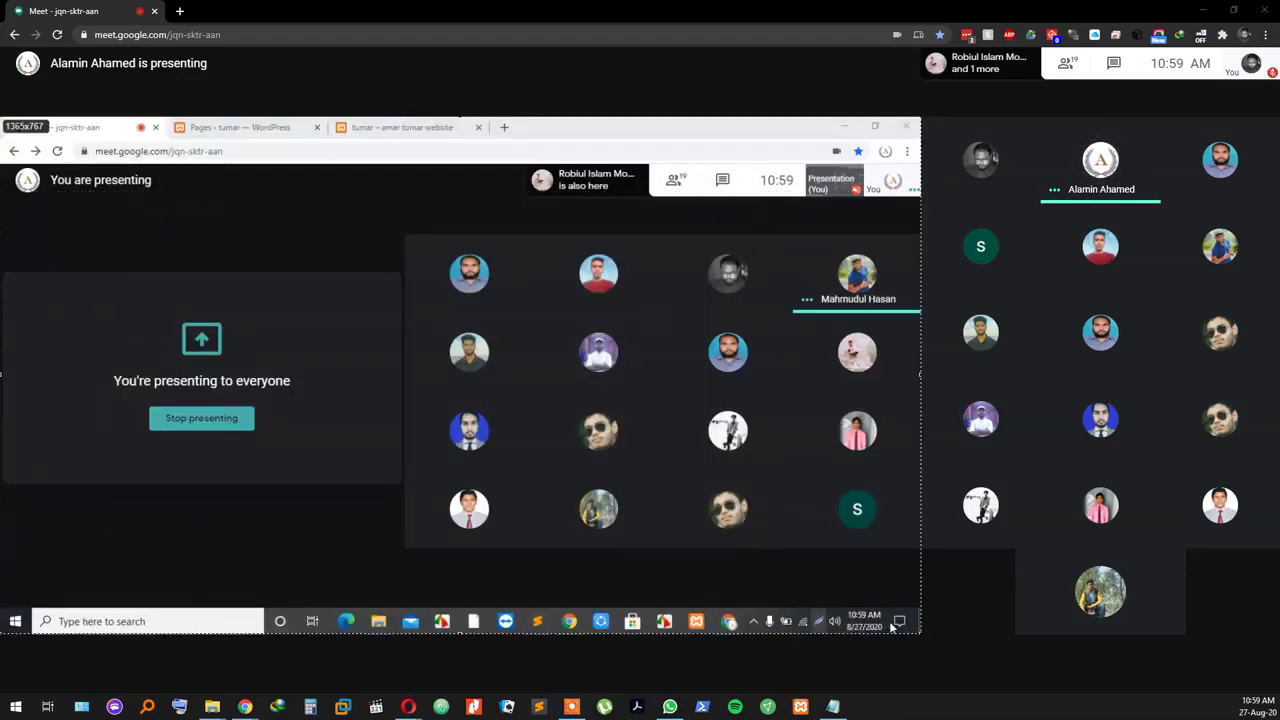